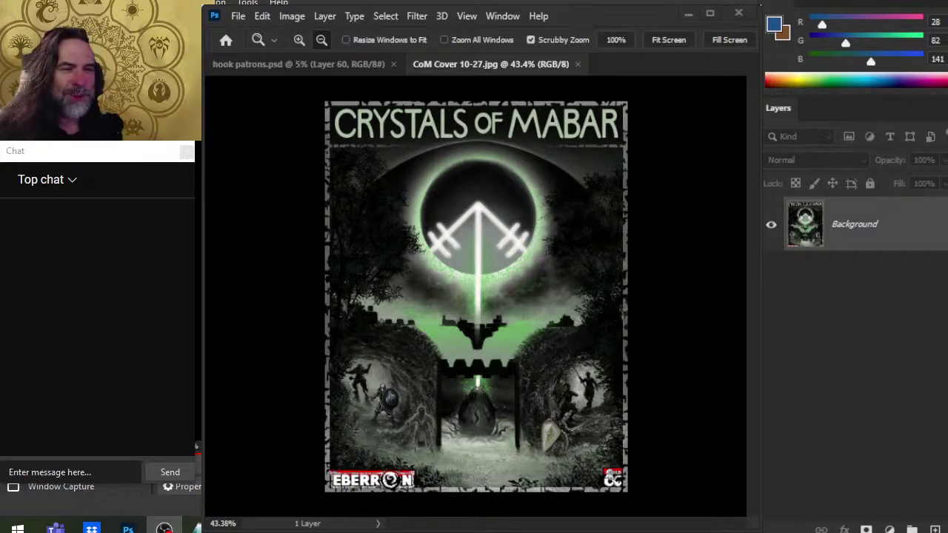
pyautogui.moveTo(163, 160)
pyautogui.mouseDown()
pyautogui.moveTo(144, 156)
pyautogui.moveTo(176, 158)
pyautogui.moveTo(157, 160)
pyautogui.mouseUp()
pyautogui.hotkey('alt', 'Tab')
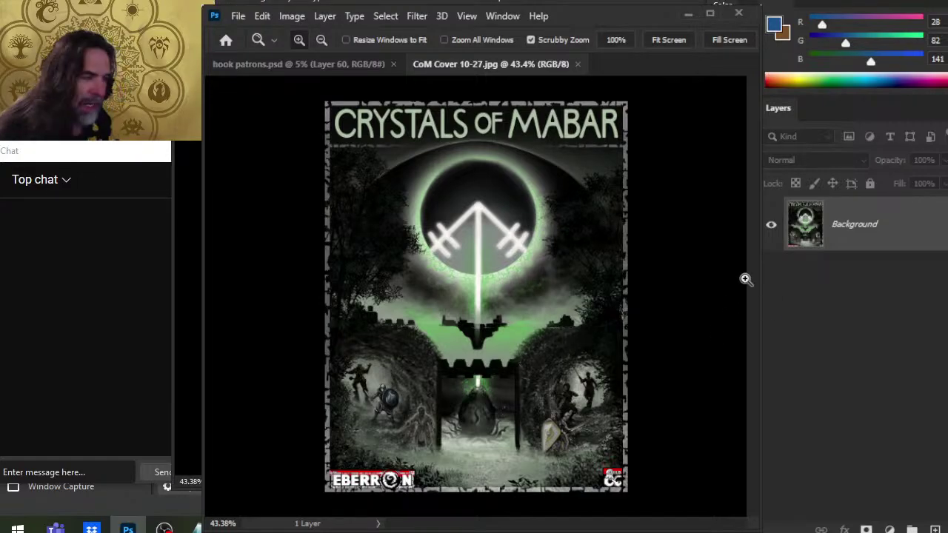
pyautogui.hotkey('alt', 'Tab')
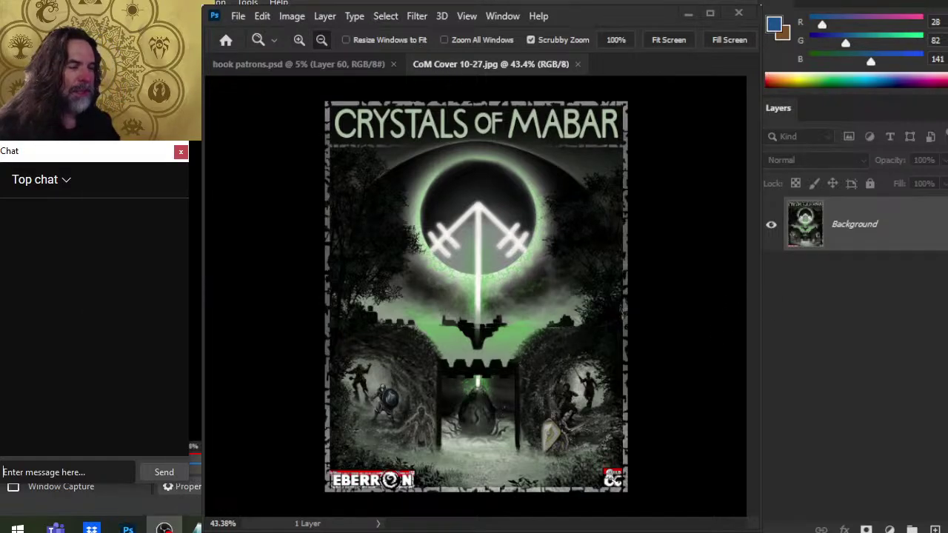
pyautogui.hotkey('alt', 'Tab')
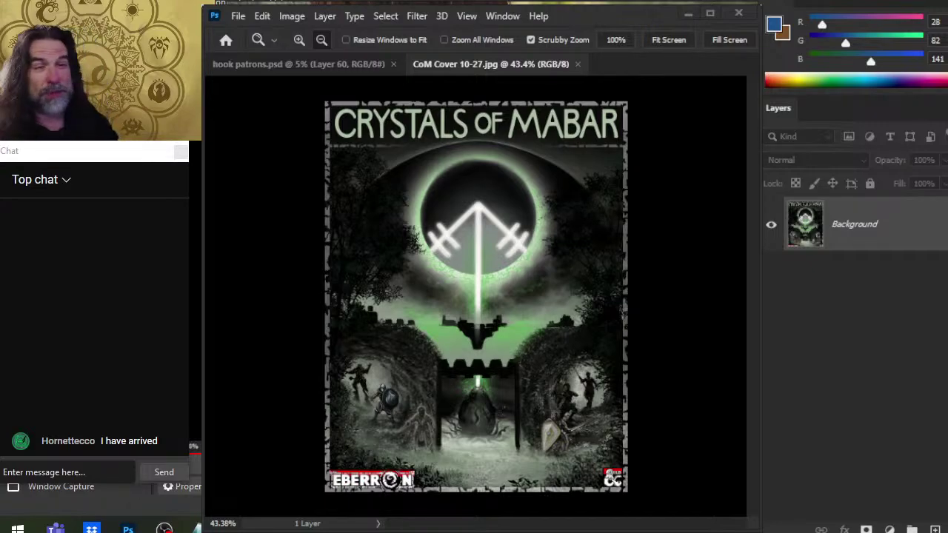
pyautogui.hotkey('alt', 'Tab')
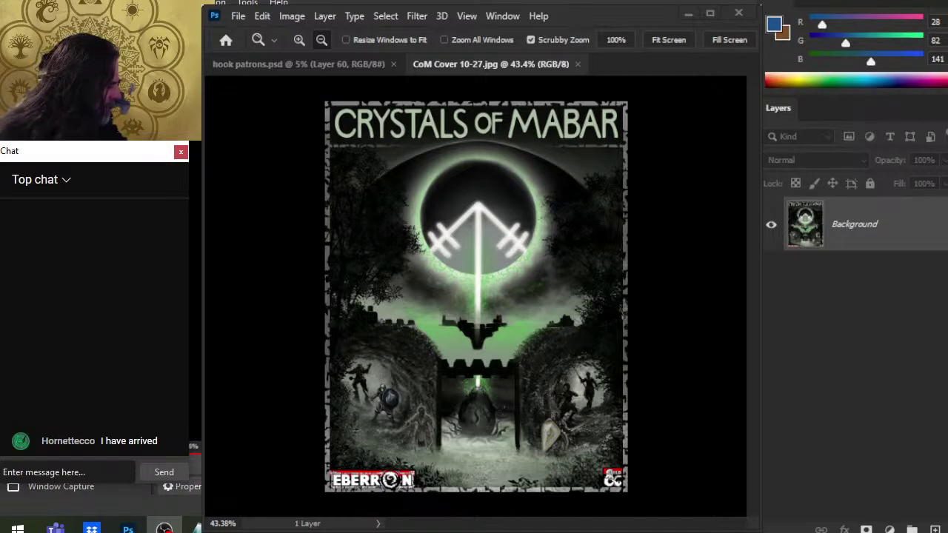
# Step: Switch to the browser, close the X profile page, and like the Eberron Art Stream ep 155 video on YouTube
pyautogui.hotkey('alt', 'Tab')
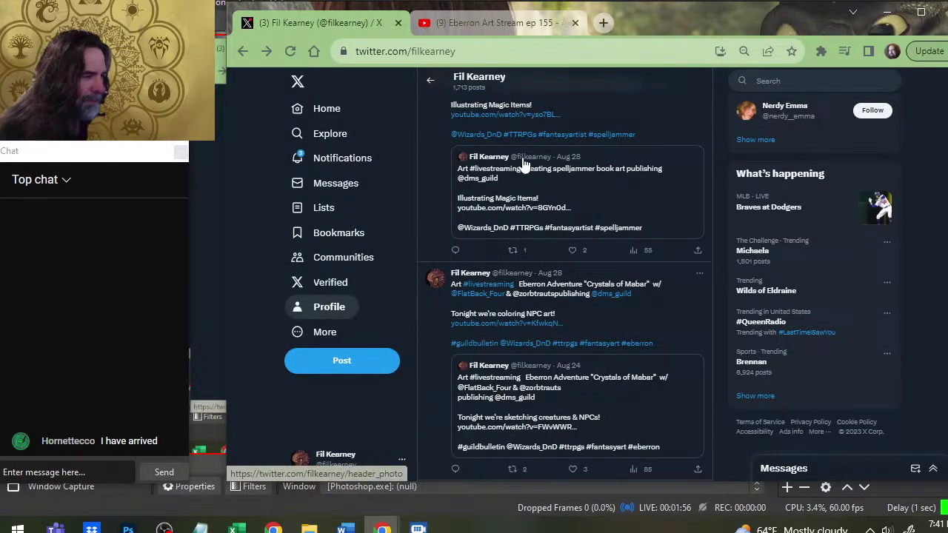
pyautogui.click(320, 310)
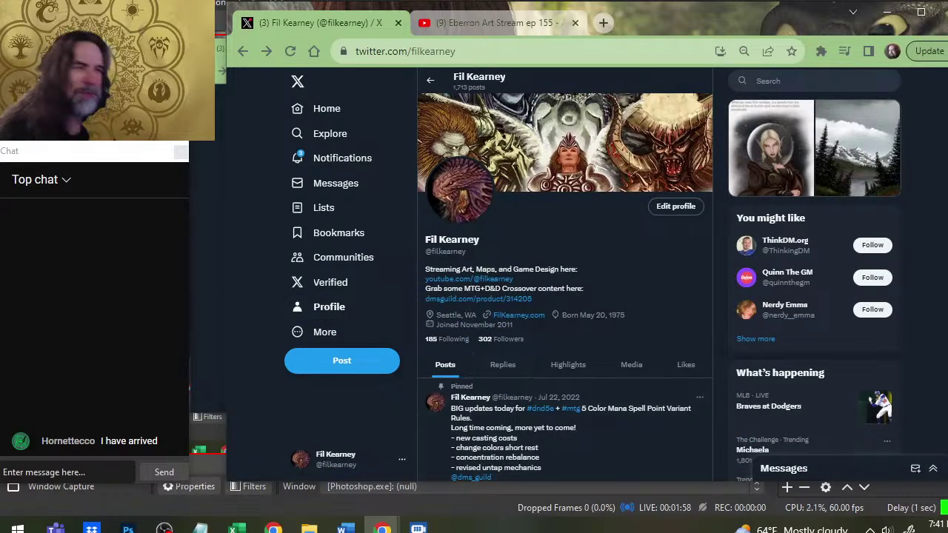
pyautogui.click(398, 24)
pyautogui.click(543, 412)
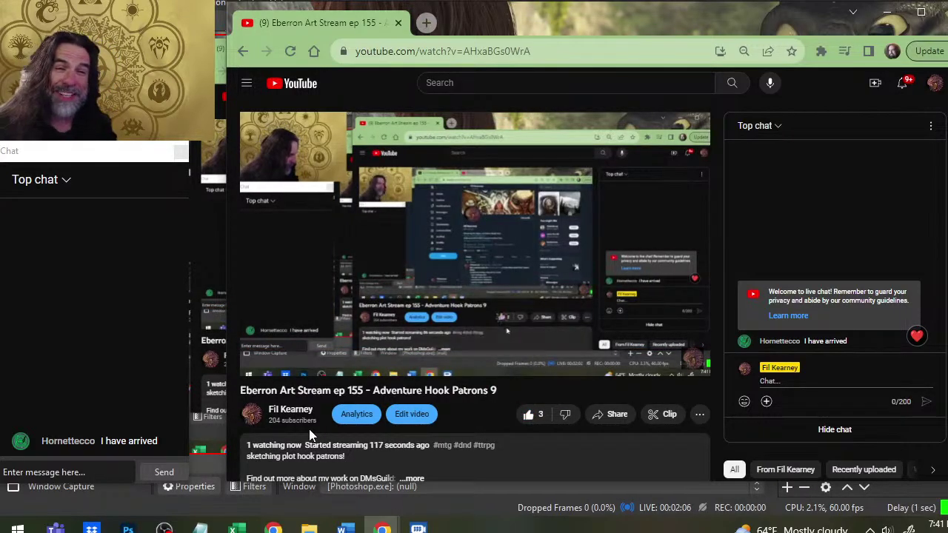
pyautogui.moveTo(575, 21); pyautogui.dragTo(567, 21)
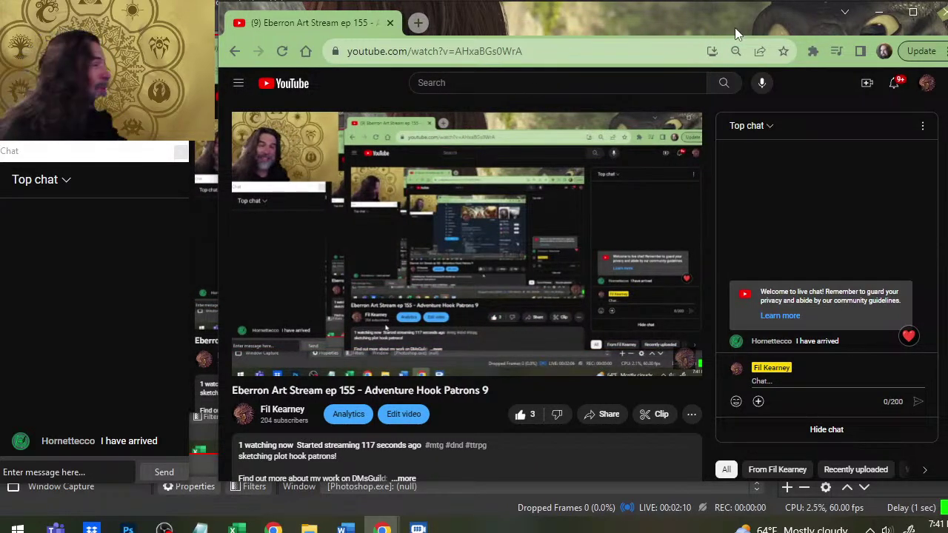
# Step: Switch to Photoshop and close the CoM Cover 10-27.jpg document
pyautogui.hotkey('alt', 'Tab')
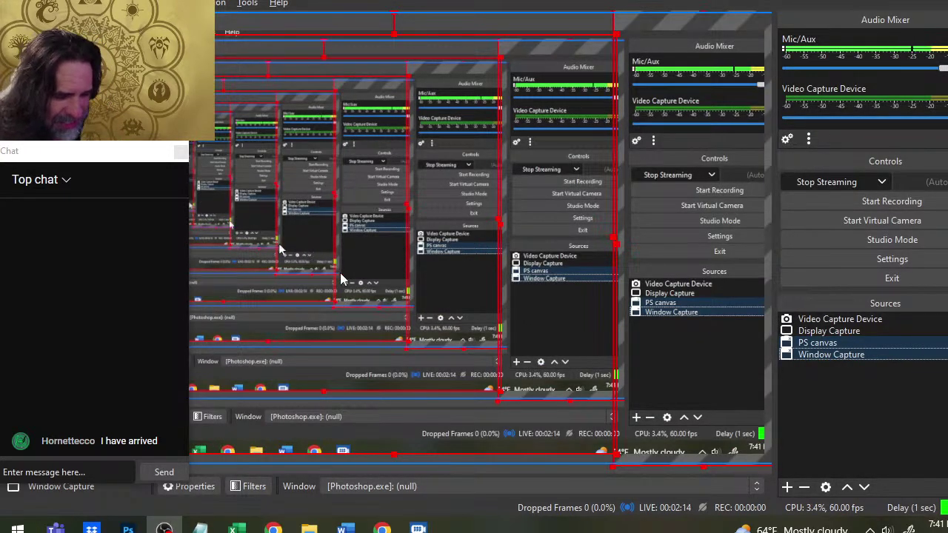
pyautogui.hotkey('alt', 'Tab')
pyautogui.hotkey('alt', 'Tab')
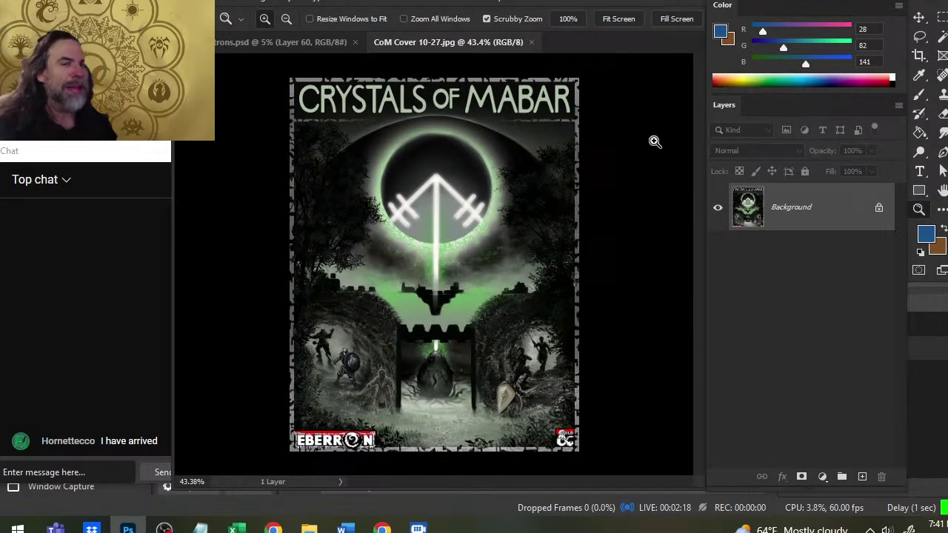
pyautogui.hotkey('alt', 'Tab')
pyautogui.hotkey('alt', 'Tab')
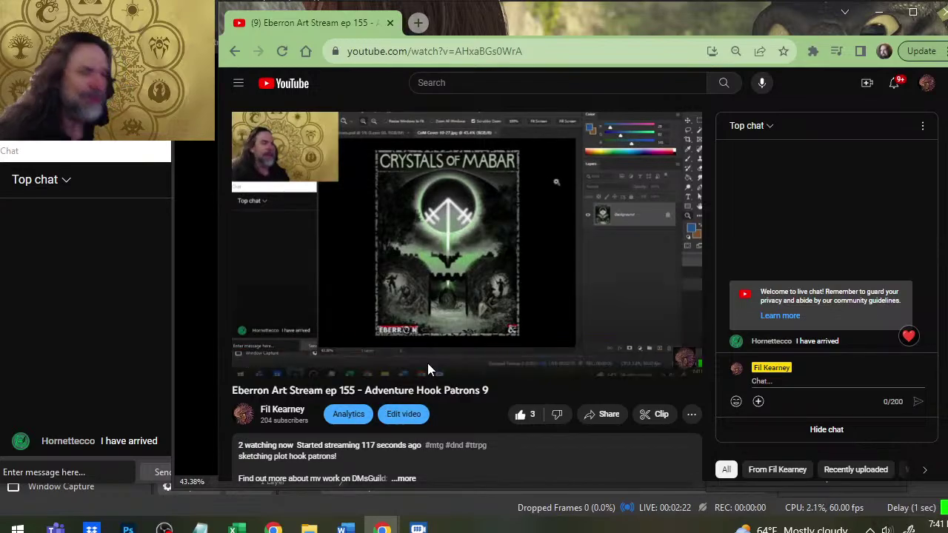
pyautogui.hotkey('alt', 'Tab')
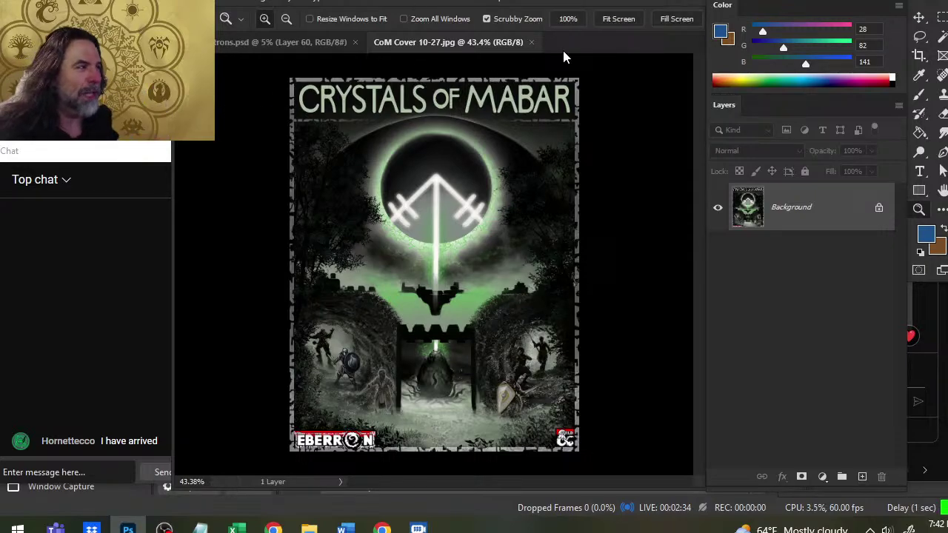
pyautogui.click(531, 42)
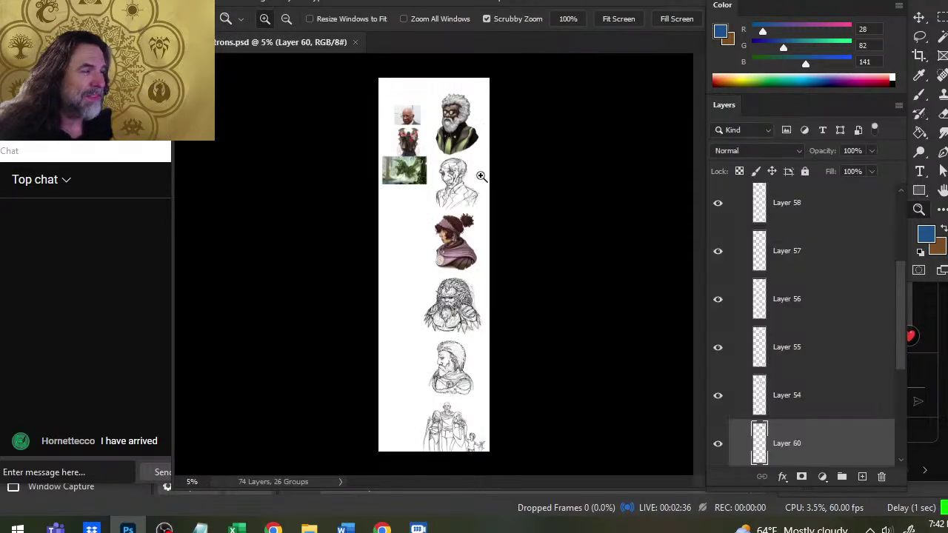
# Step: Close hook patrons.psd after looking over its portraits and reopen it from the recently used files
pyautogui.click(414, 116)
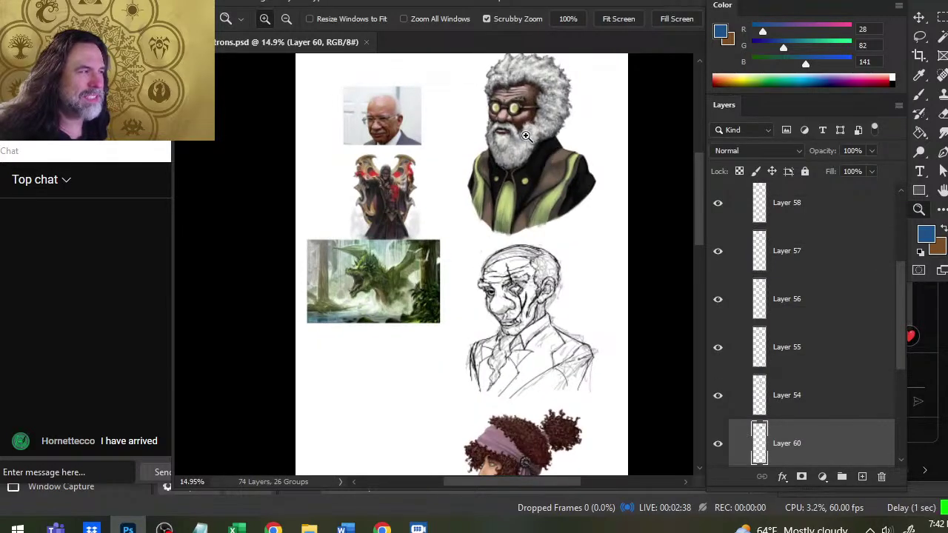
pyautogui.moveTo(269, 178); pyautogui.dragTo(207, 215)
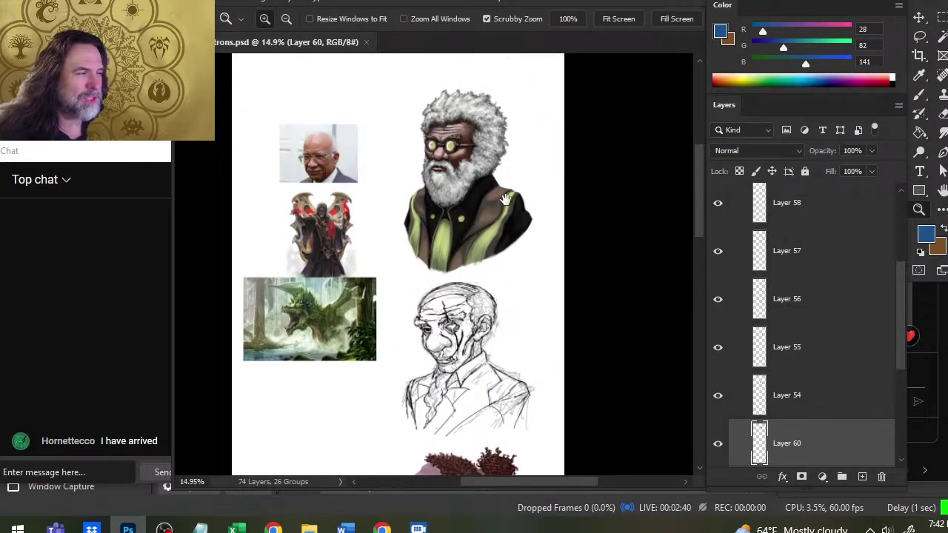
pyautogui.moveTo(396, 419); pyautogui.dragTo(410, 259)
pyautogui.scroll(-1, 468, 453)
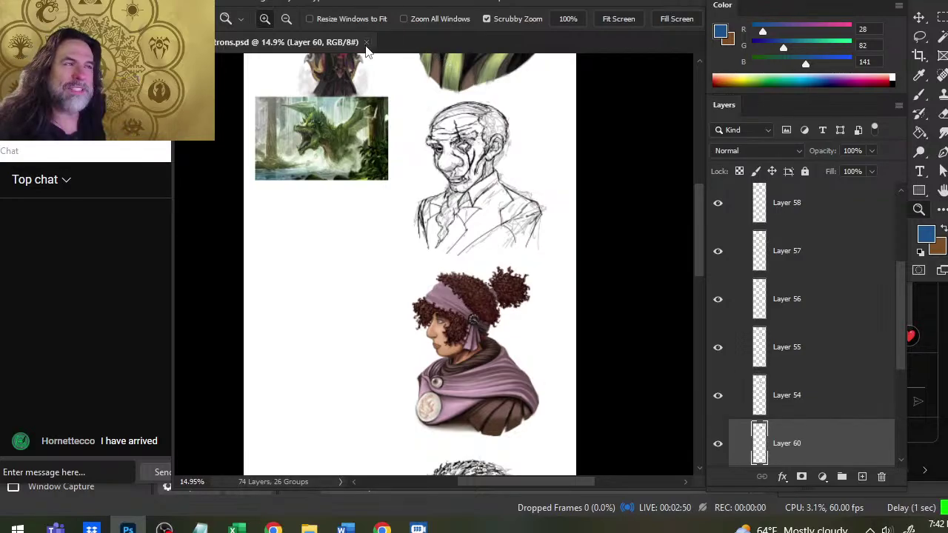
pyautogui.click(365, 43)
pyautogui.click(209, 2)
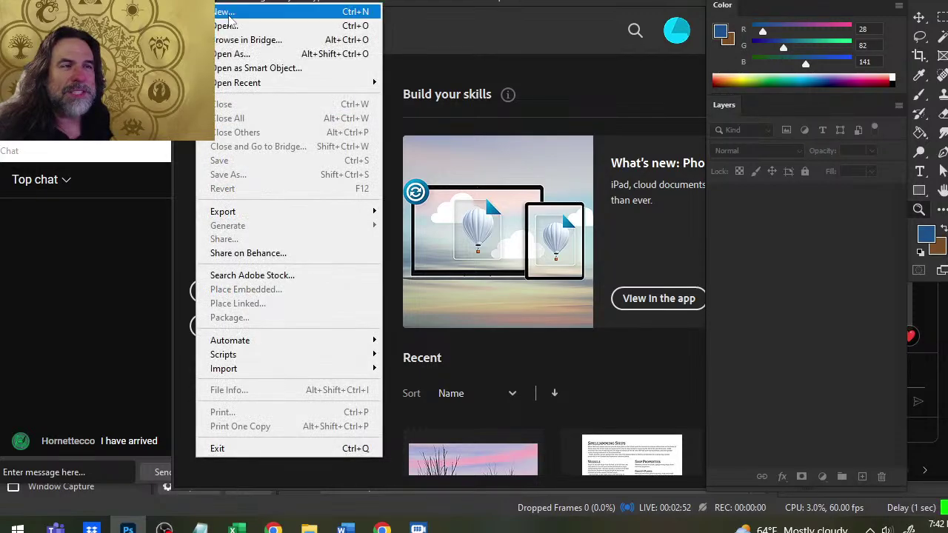
pyautogui.moveTo(288, 84)
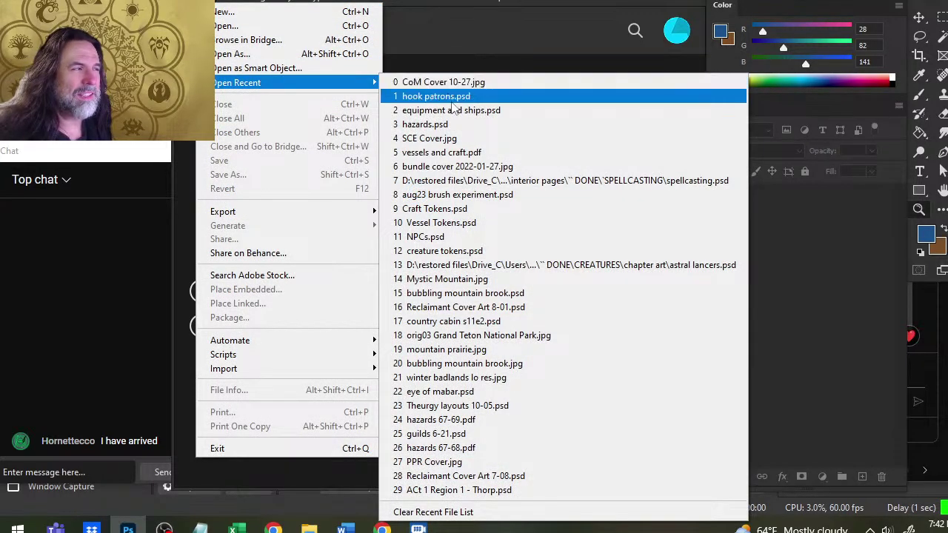
pyautogui.click(444, 97)
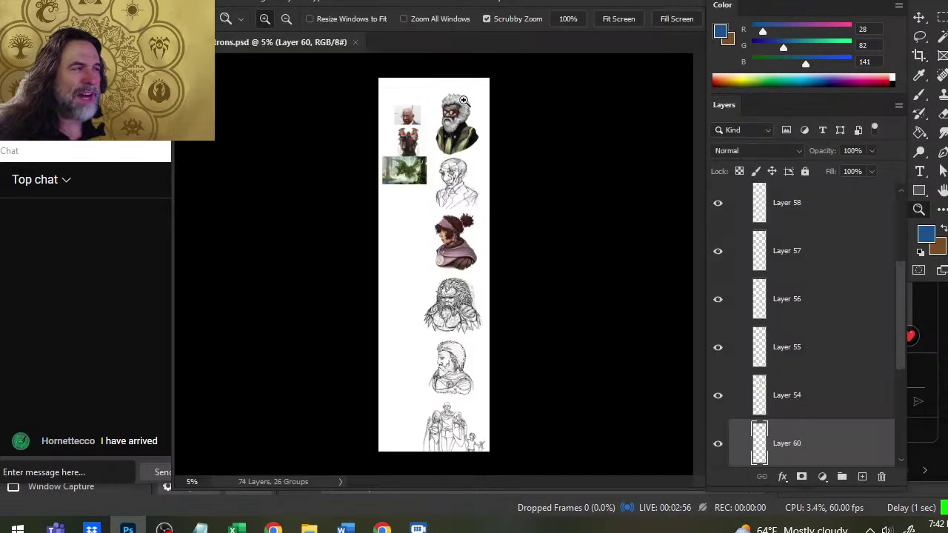
# Step: Smudge the front of the bearded man's hair on Layer 60 with a size 10 brush and set the smudge strength to 78%
pyautogui.moveTo(456, 116); pyautogui.dragTo(551, 102)
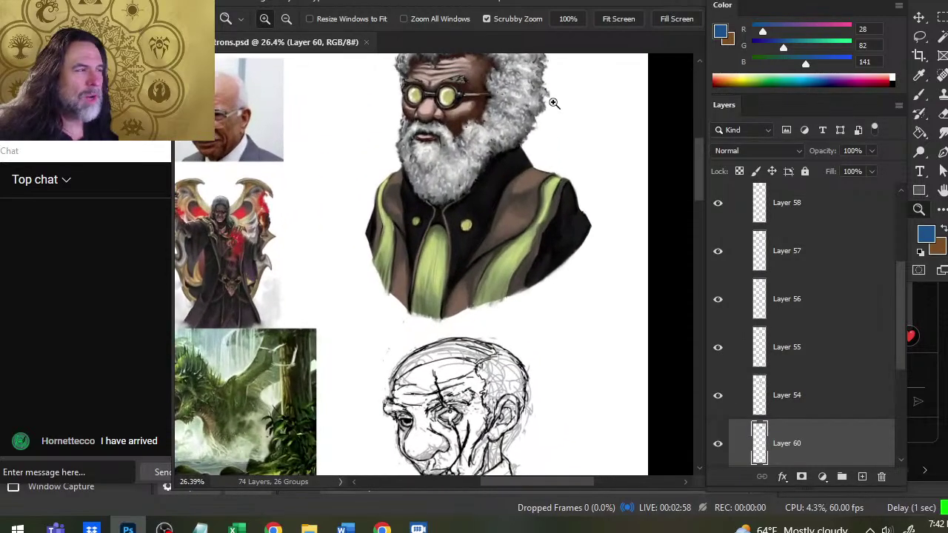
pyautogui.moveTo(554, 170); pyautogui.dragTo(547, 230)
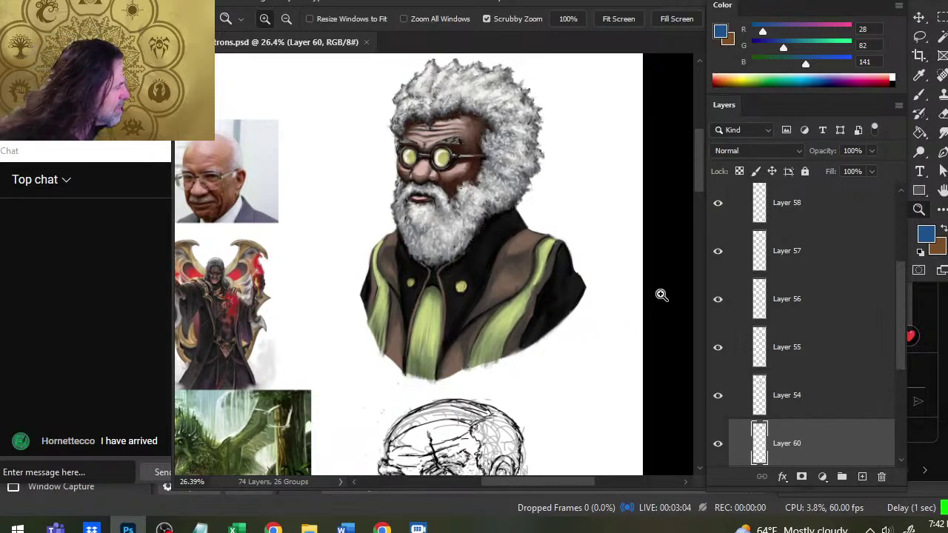
pyautogui.scroll(-1, 901, 344)
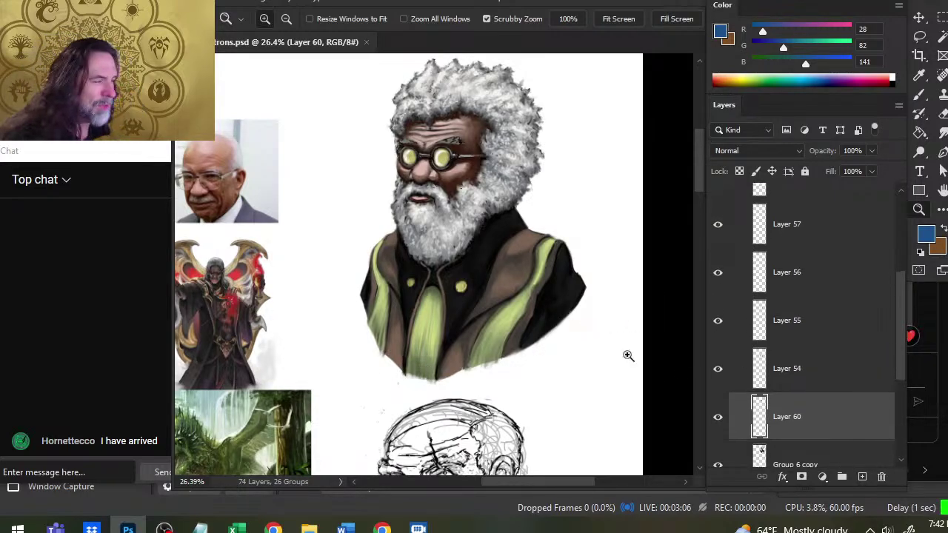
pyautogui.moveTo(420, 276); pyautogui.dragTo(451, 220)
pyautogui.moveTo(521, 221); pyautogui.dragTo(500, 262)
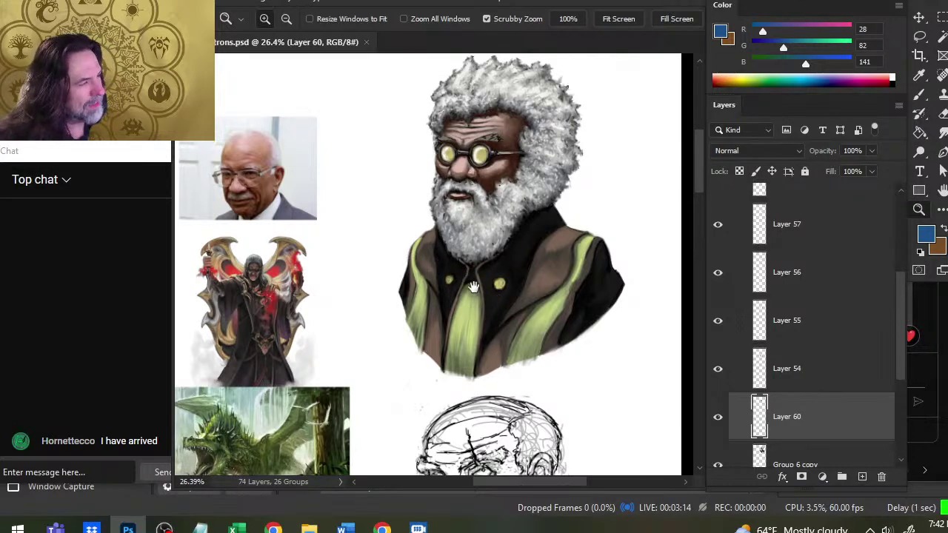
pyautogui.moveTo(486, 141); pyautogui.dragTo(522, 135)
pyautogui.moveTo(523, 135); pyautogui.dragTo(534, 229)
pyautogui.press('[')
pyautogui.press('[')
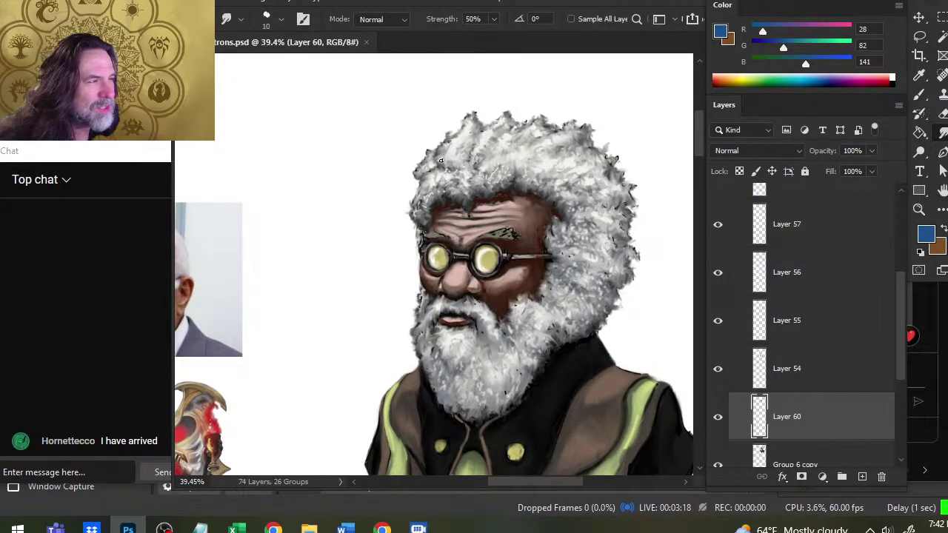
pyautogui.moveTo(439, 160)
pyautogui.mouseDown()
pyautogui.moveTo(447, 153)
pyautogui.moveTo(441, 159)
pyautogui.mouseUp()
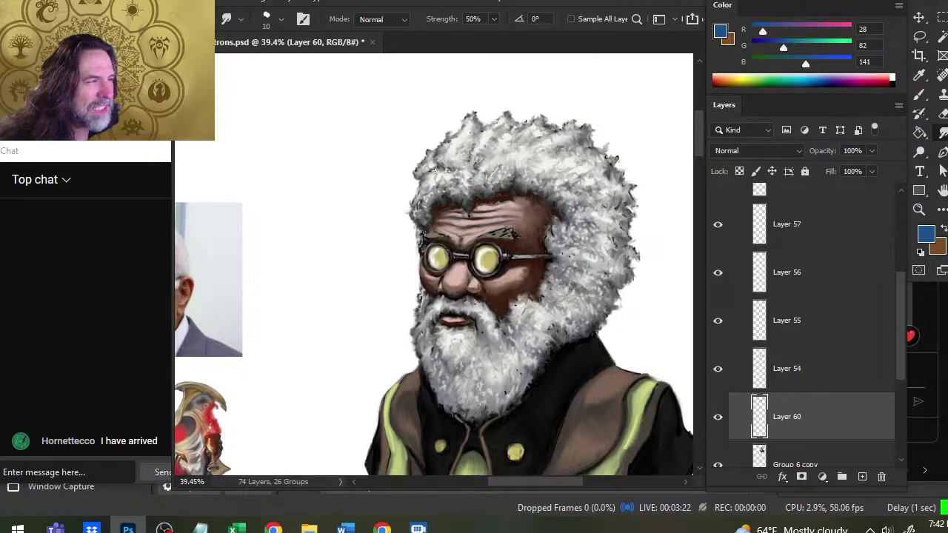
pyautogui.press('7')
pyautogui.press('8')
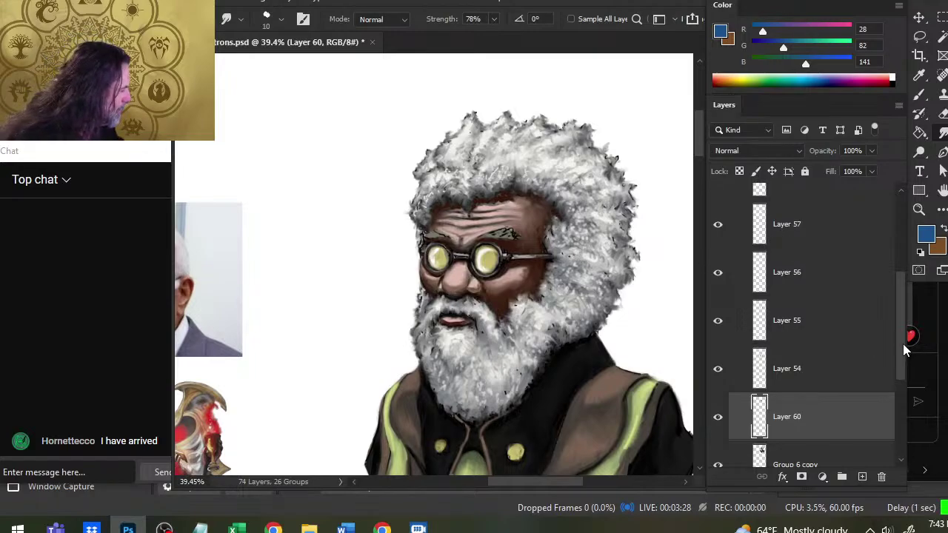
# Step: Group the portrait layers inside the lewis dunk group, from Layer 51 down to Group 6
pyautogui.moveTo(904, 349); pyautogui.dragTo(903, 384)
pyautogui.click(881, 379)
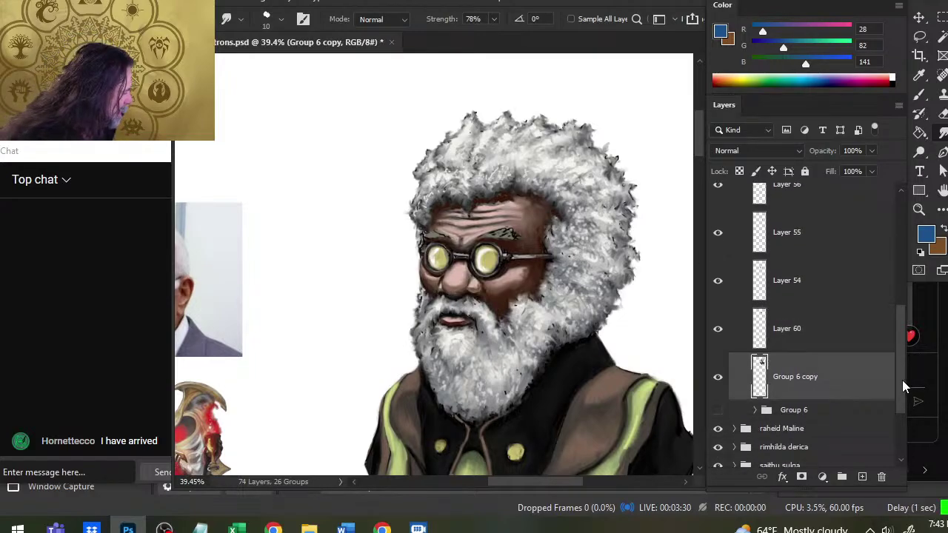
pyautogui.click(826, 416)
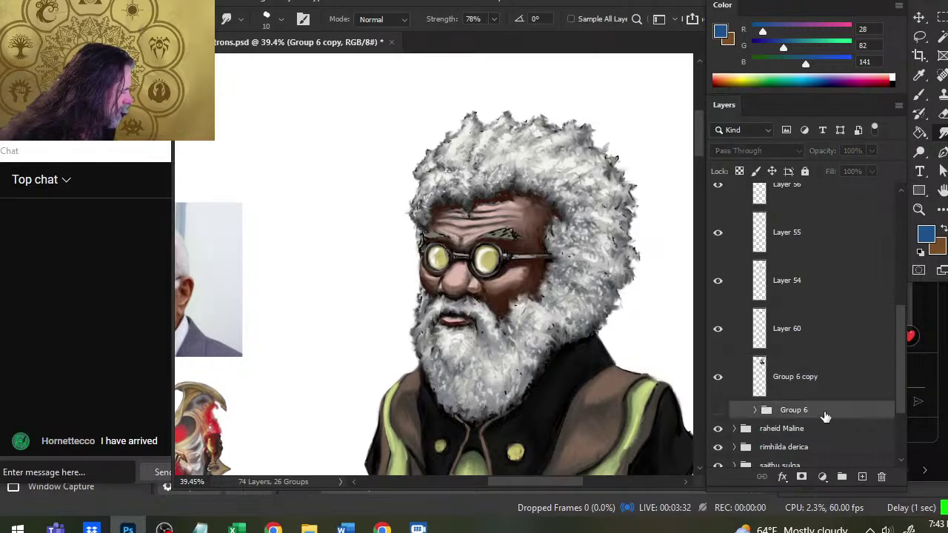
pyautogui.moveTo(904, 385); pyautogui.dragTo(892, 285)
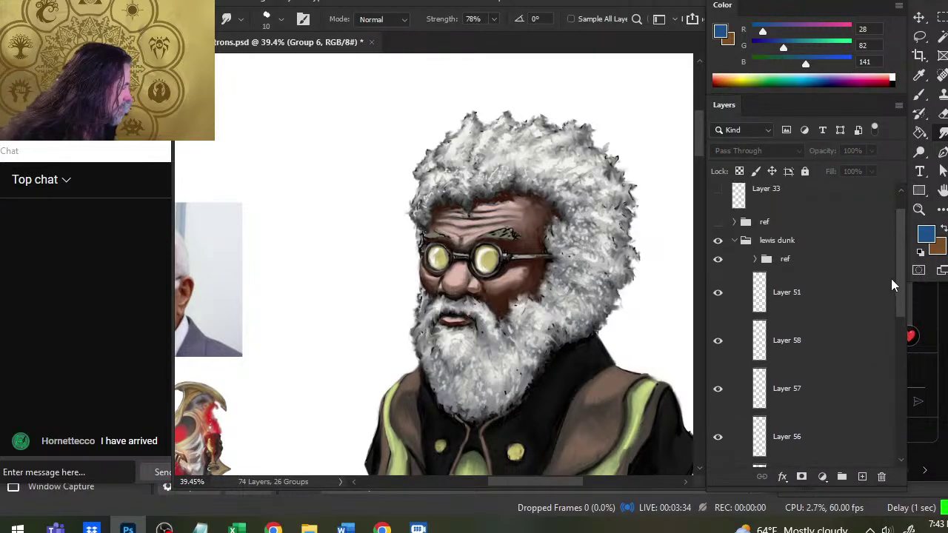
pyautogui.hotkey('ctrl', 'g')
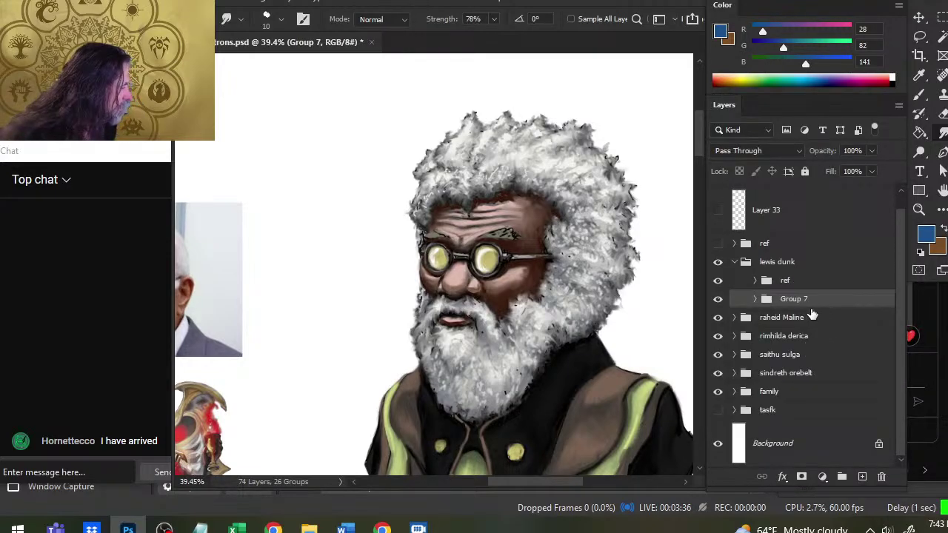
# Step: Duplicate the new portrait group and merge the copy into a single layer
pyautogui.rightClick(789, 302)
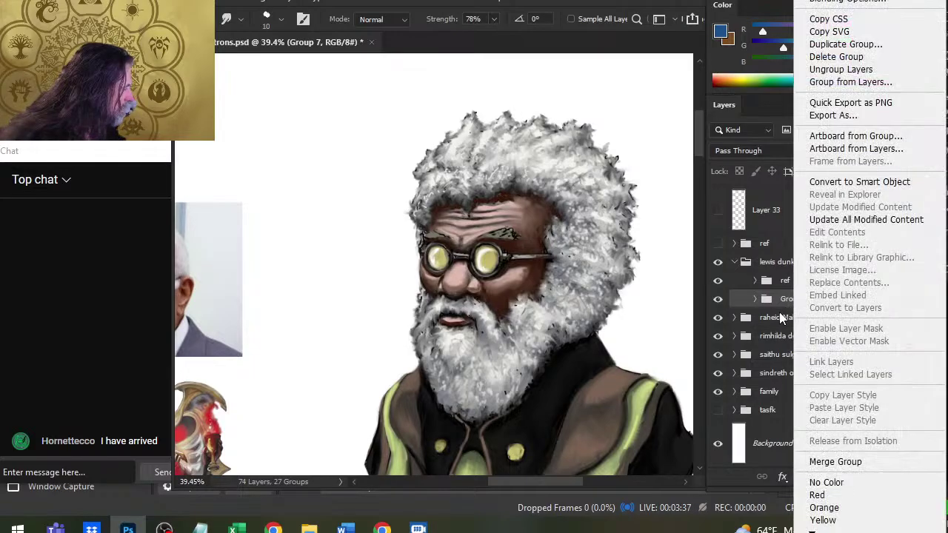
pyautogui.click(840, 44)
pyautogui.press('Return')
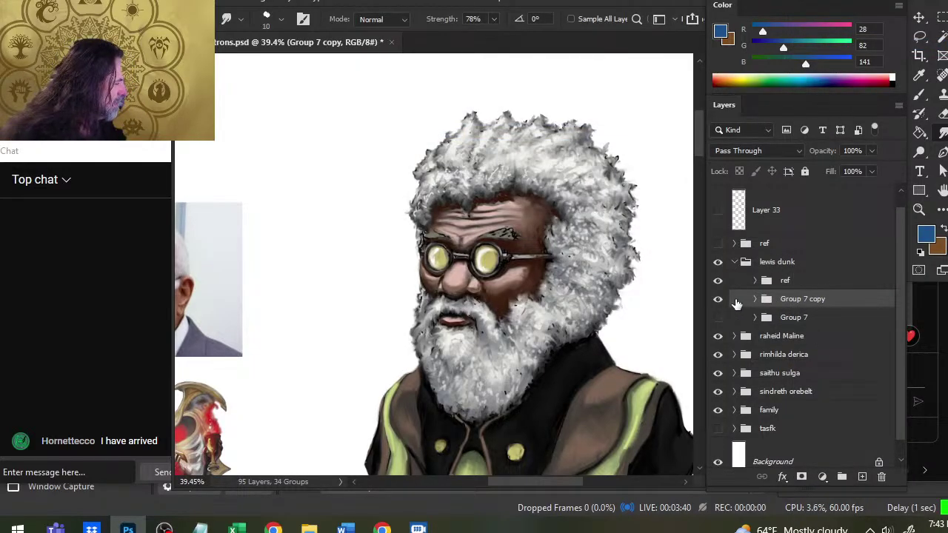
pyautogui.rightClick(736, 303)
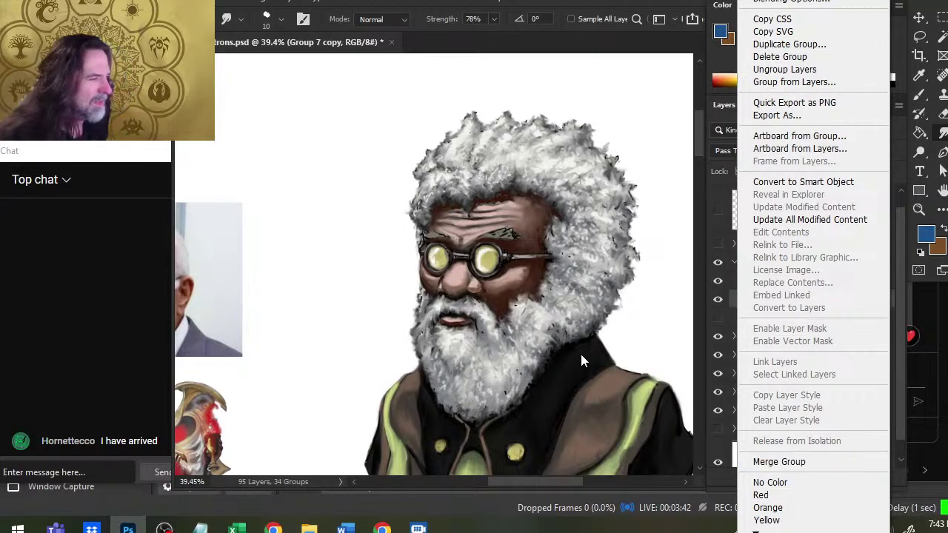
pyautogui.click(810, 460)
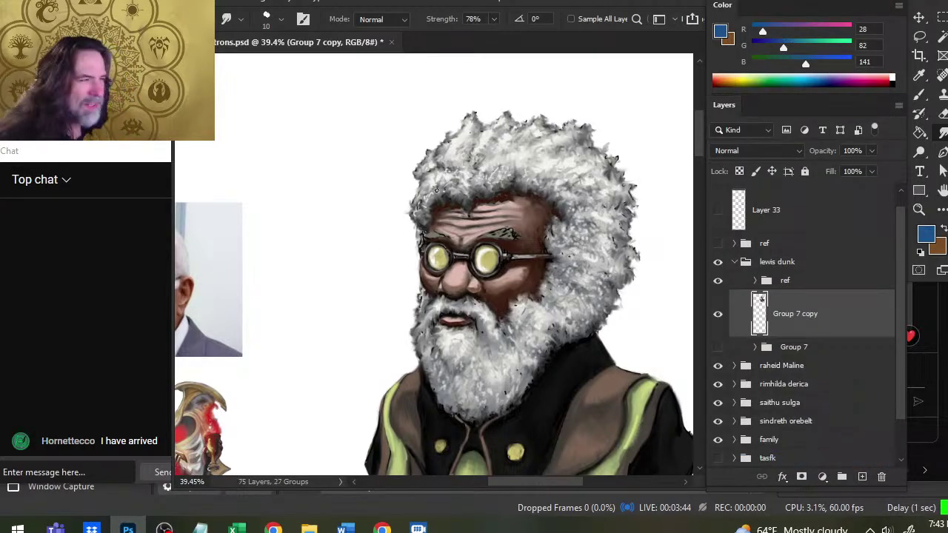
pyautogui.press('e')
pyautogui.moveTo(387, 131); pyautogui.dragTo(619, 294)
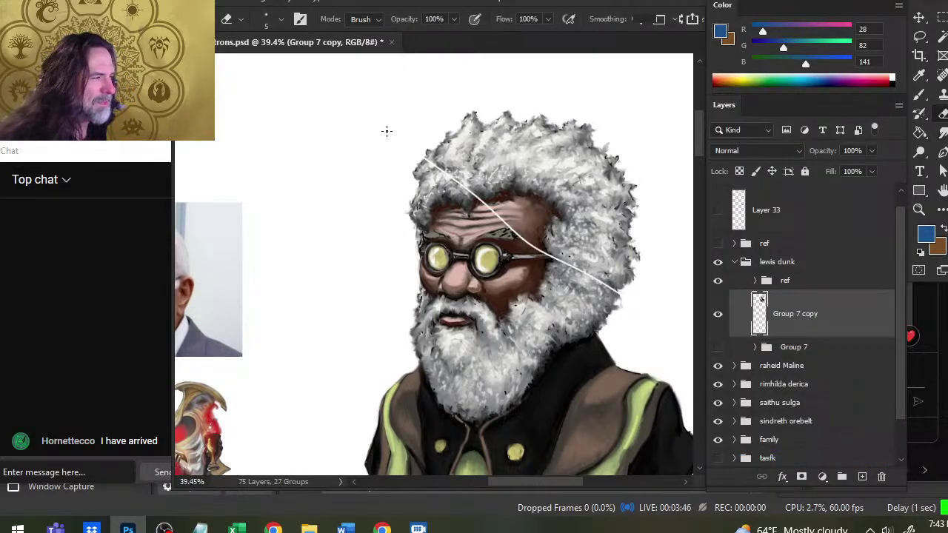
pyautogui.hotkey('ctrl', 'z')
pyautogui.press('r')
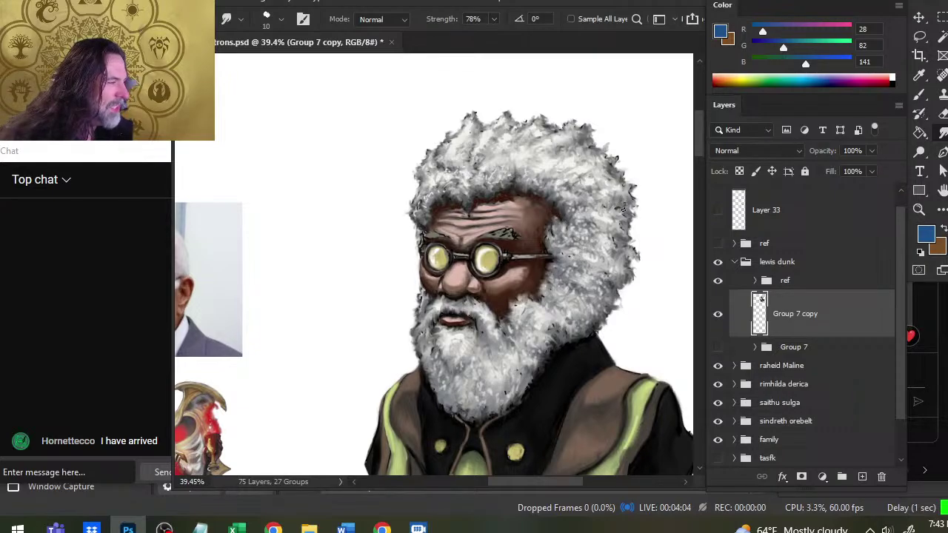
# Step: Sample the off-white of the bearded man's hair as the brush colour
pyautogui.press('b')
pyautogui.keyDown('alt'); pyautogui.click(604, 221); pyautogui.keyUp('alt')
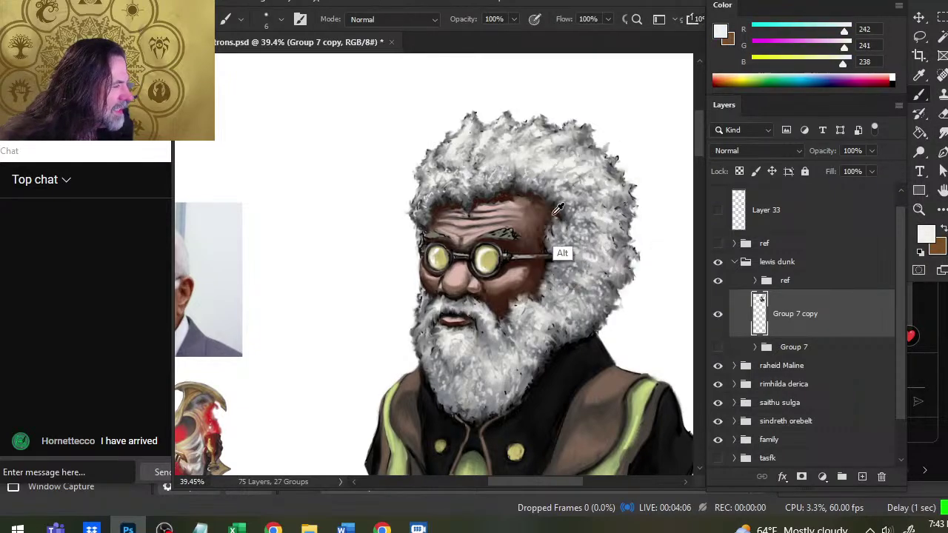
pyautogui.moveTo(481, 239); pyautogui.dragTo(490, 234)
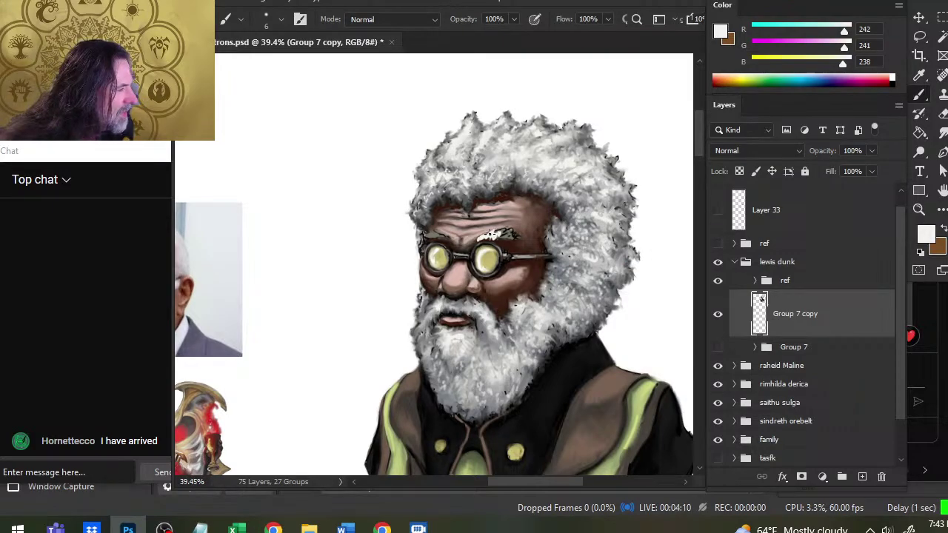
pyautogui.moveTo(507, 232); pyautogui.dragTo(489, 236)
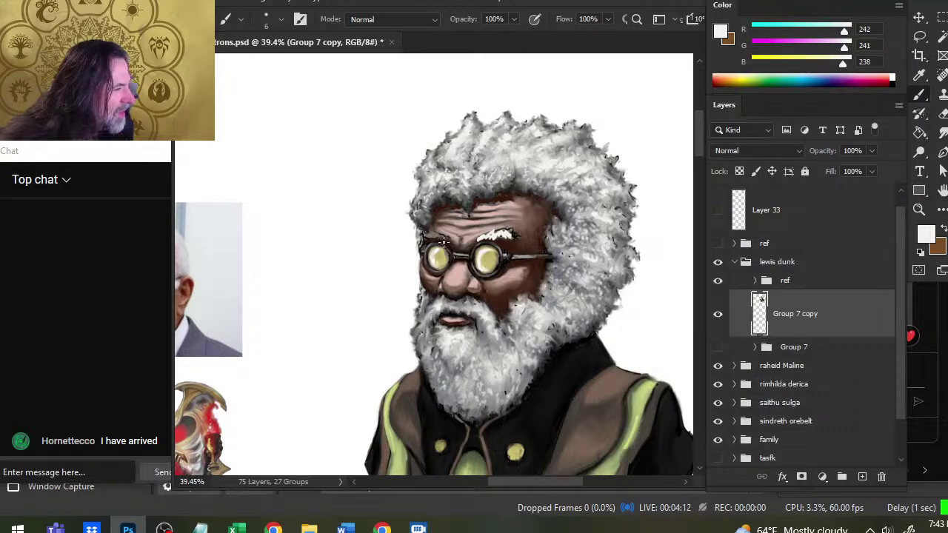
pyautogui.hotkey('ctrl', 'z')
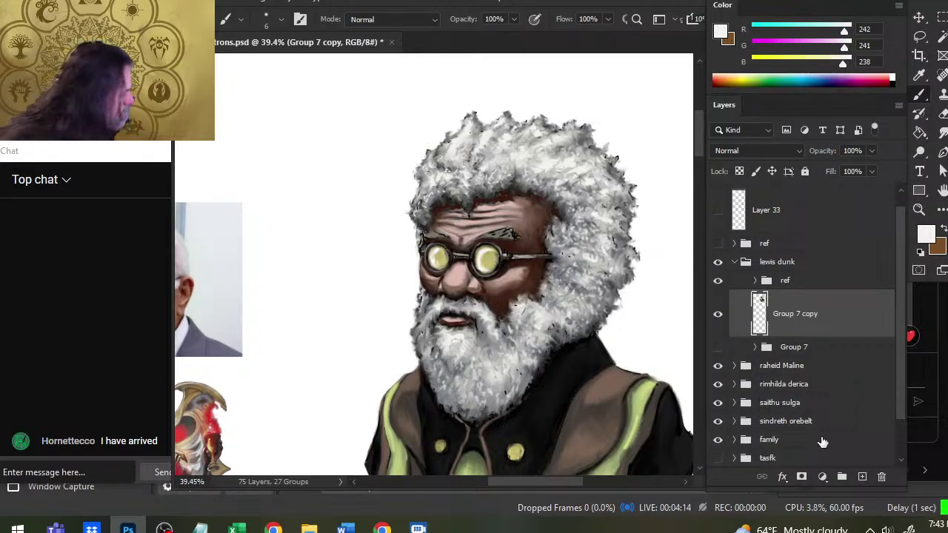
# Step: Paint off-white eyebrows above the glasses on a new layer over Group 7 copy and smudge them
pyautogui.hotkey('ctrl', 'shift', 'alt', 'n')
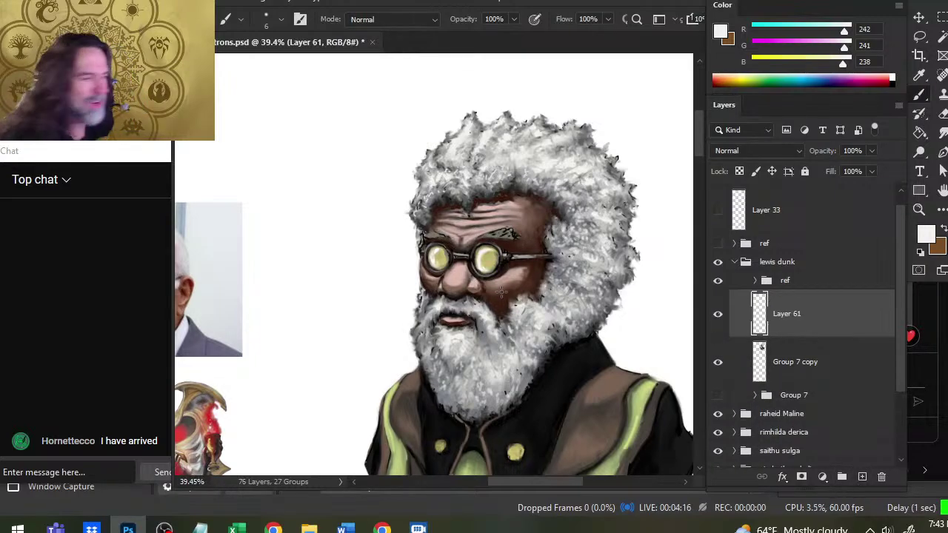
pyautogui.moveTo(477, 240); pyautogui.dragTo(517, 234)
pyautogui.moveTo(438, 233); pyautogui.dragTo(429, 235)
pyautogui.press('r')
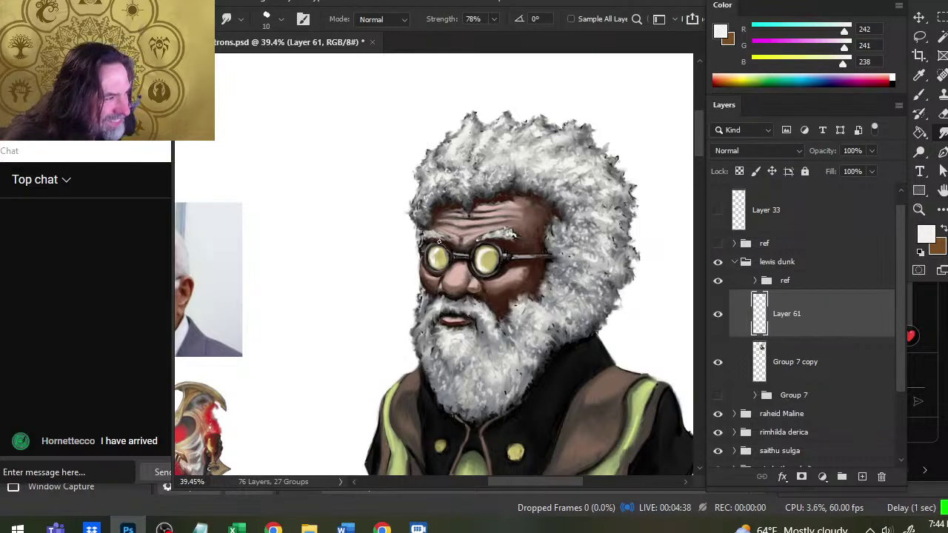
pyautogui.press('b')
pyautogui.moveTo(431, 233); pyautogui.dragTo(445, 238)
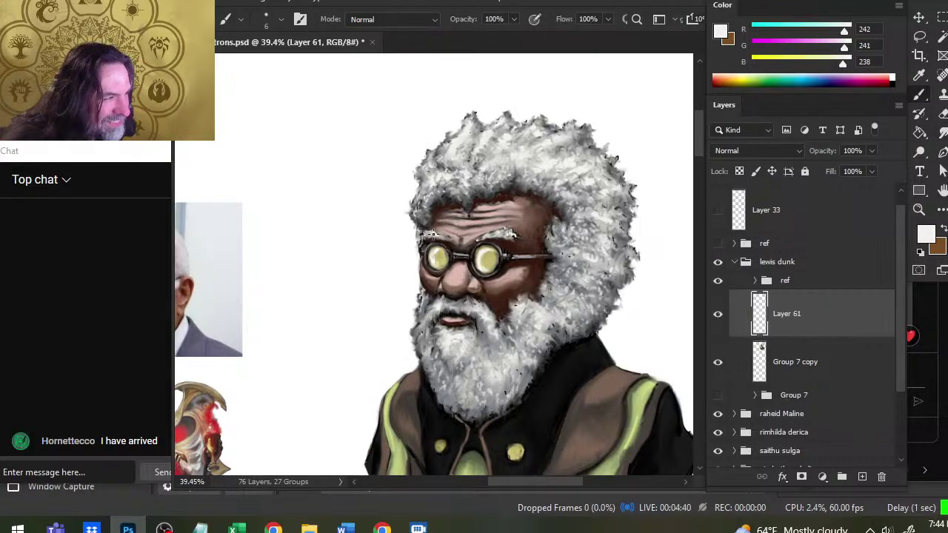
pyautogui.press('r')
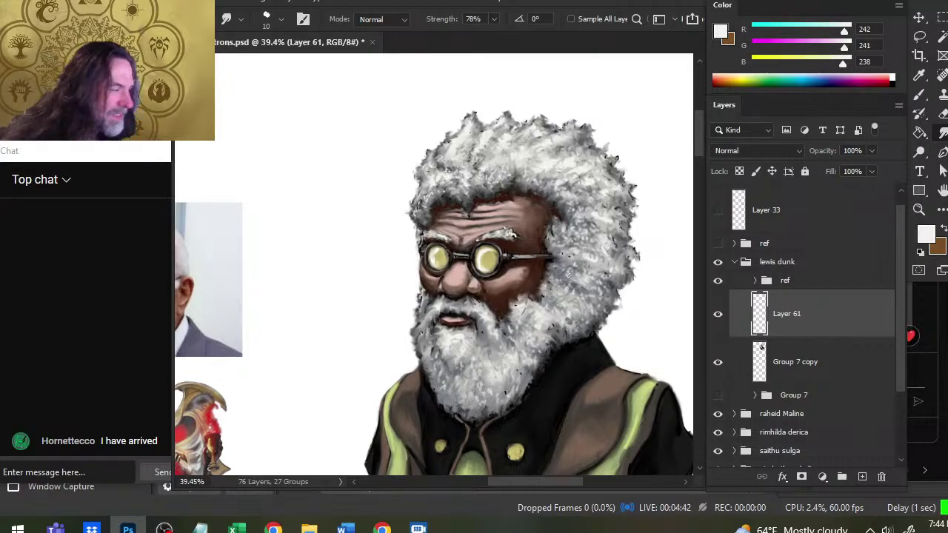
# Step: Add a new layer between Group 7 copy and Group 7 and outline extra hair in front of the forehead in a sampled mid-grey
pyautogui.click(799, 375)
pyautogui.click(825, 399)
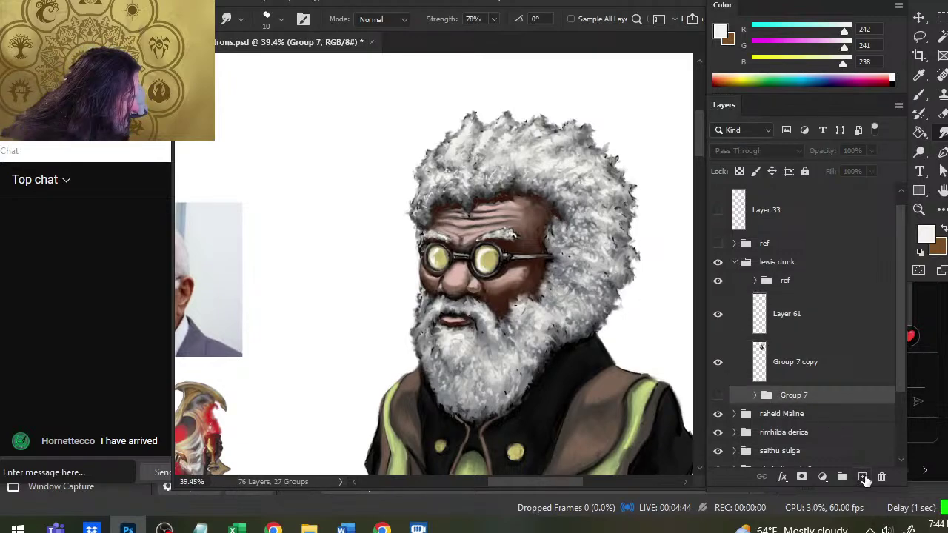
pyautogui.click(861, 476)
pyautogui.press('b')
pyautogui.keyDown('alt'); pyautogui.click(613, 190); pyautogui.keyUp('alt')
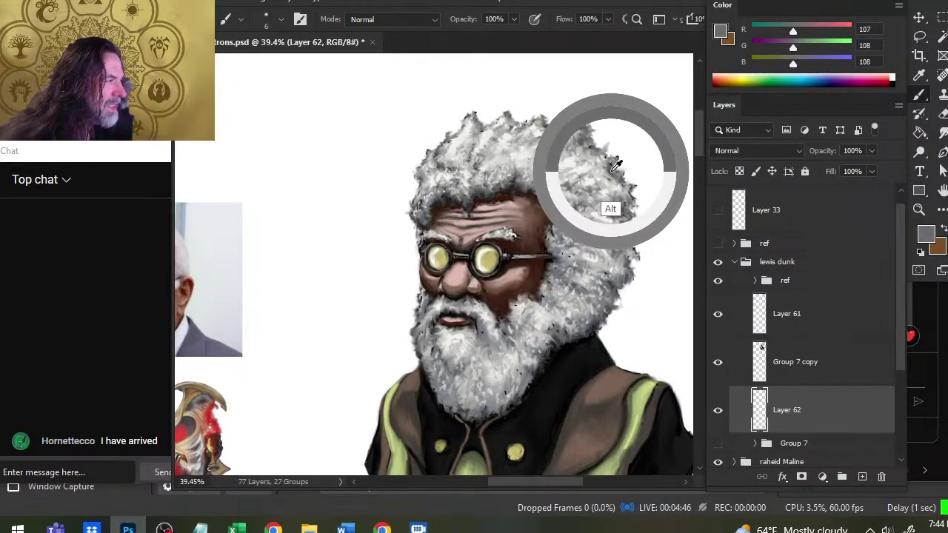
pyautogui.keyDown('alt'); pyautogui.click(618, 165); pyautogui.keyUp('alt')
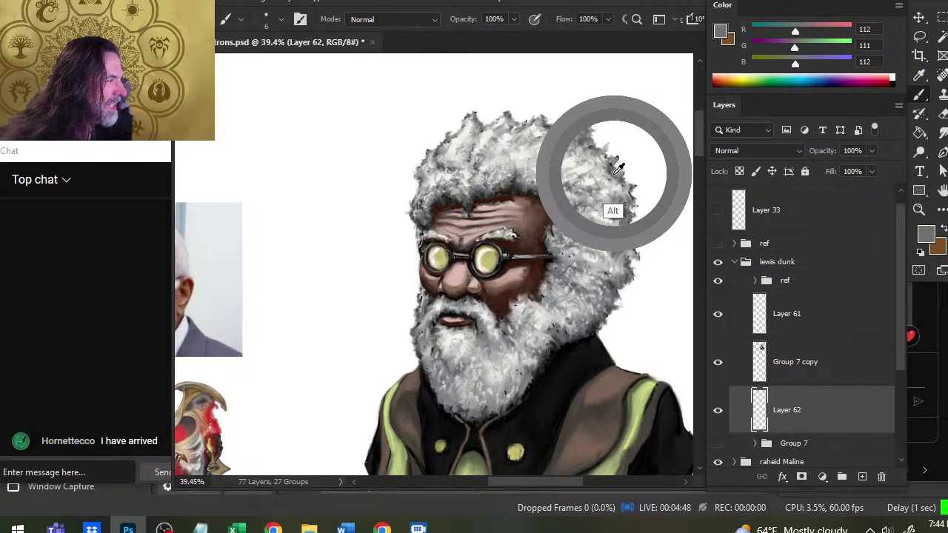
pyautogui.moveTo(472, 240); pyautogui.dragTo(398, 234)
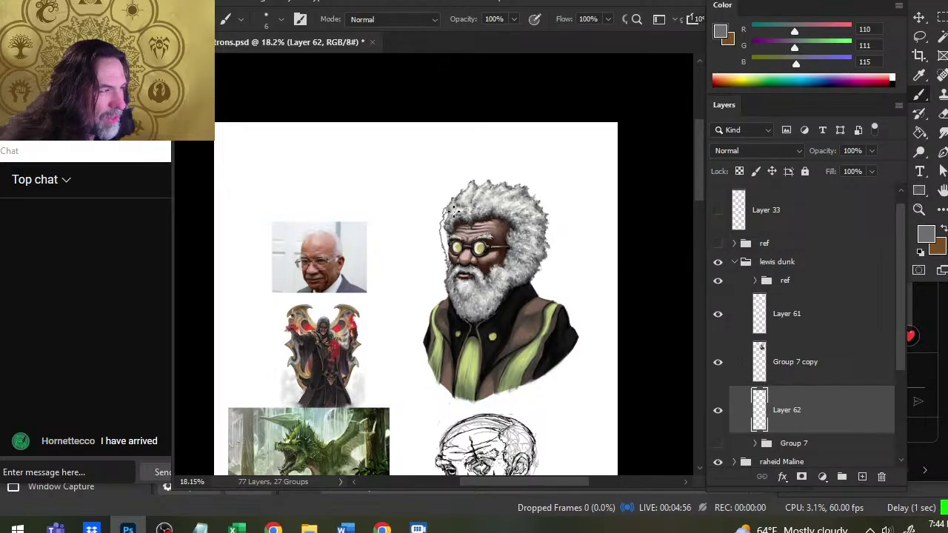
# Step: Fill the outlined hair beside the face with grey using a size 50 brush and smudge its edge
pyautogui.press('z')
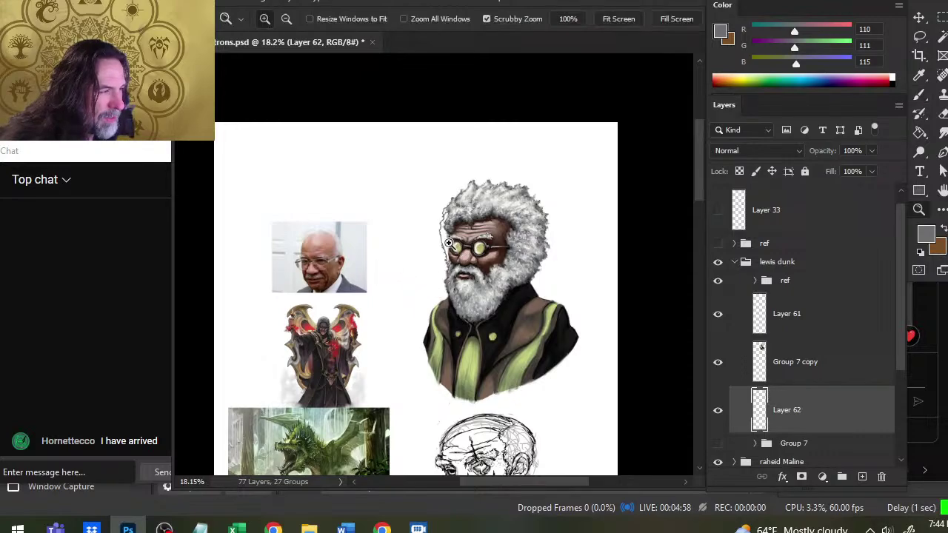
pyautogui.moveTo(448, 241); pyautogui.dragTo(467, 242)
pyautogui.press('b')
pyautogui.press(']')
pyautogui.press(']')
pyautogui.press(']')
pyautogui.press(']')
pyautogui.press(']')
pyautogui.press(']')
pyautogui.press(']')
pyautogui.press(']')
pyautogui.press(']')
pyautogui.press(']')
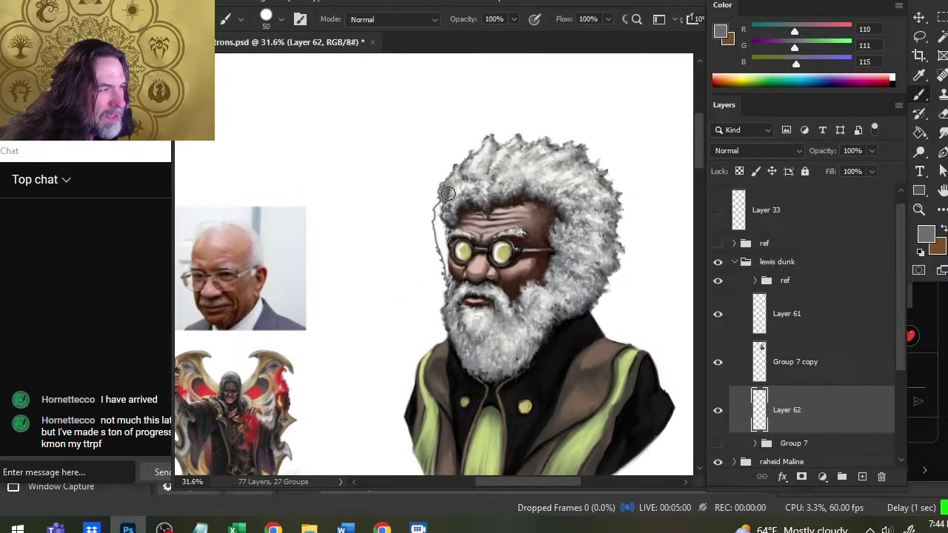
pyautogui.moveTo(448, 193)
pyautogui.mouseDown()
pyautogui.moveTo(439, 213)
pyautogui.moveTo(446, 309)
pyautogui.mouseUp()
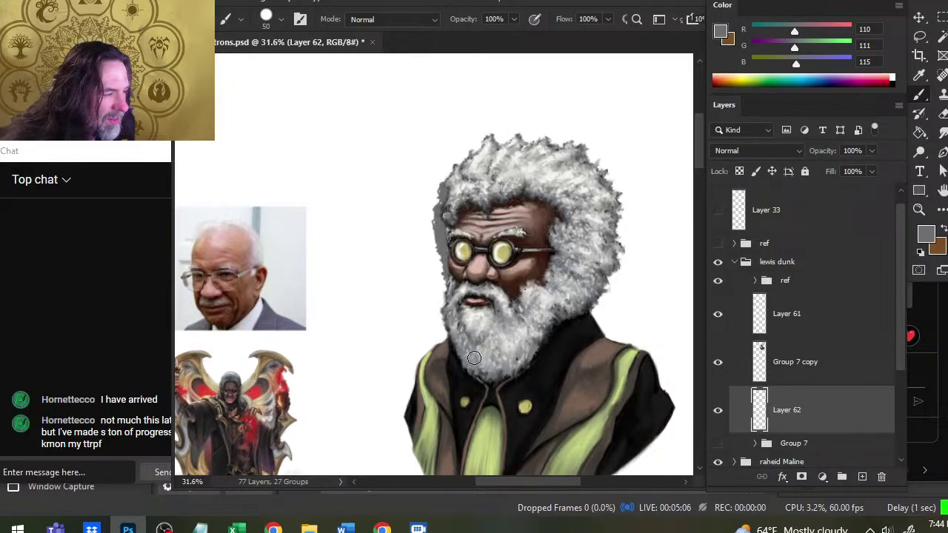
pyautogui.press('r')
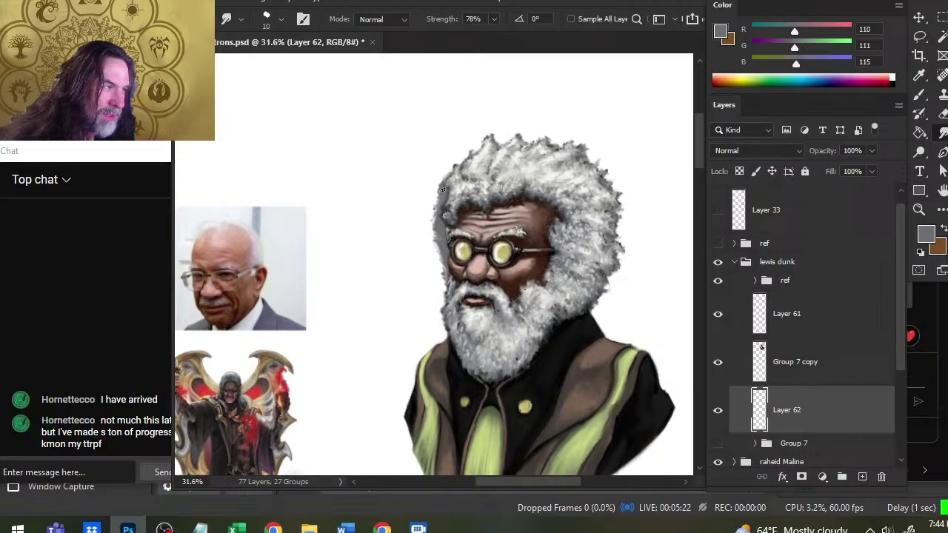
# Step: Extend the grey hair backing up the front of the head and across the crown, smudging it into the hair
pyautogui.press('b')
pyautogui.moveTo(451, 177); pyautogui.dragTo(473, 152)
pyautogui.press('r')
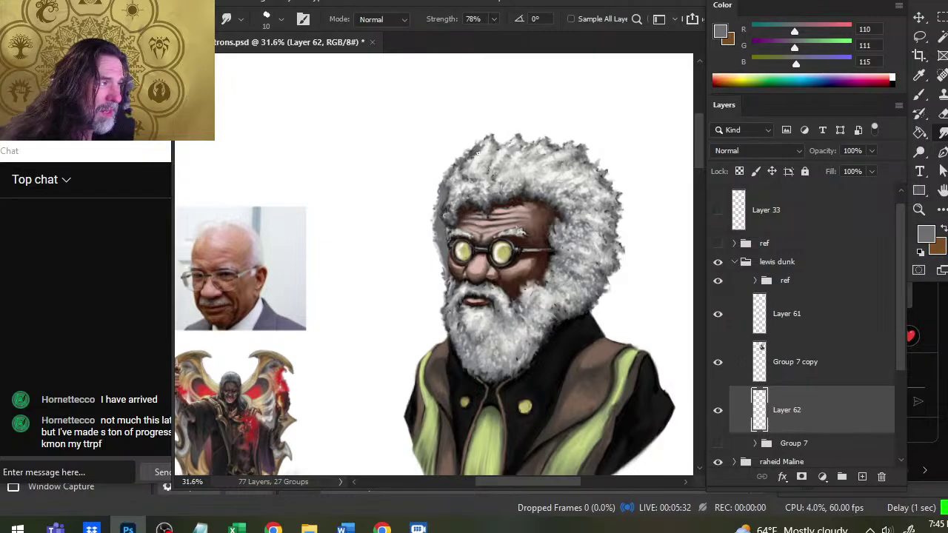
pyautogui.press('b')
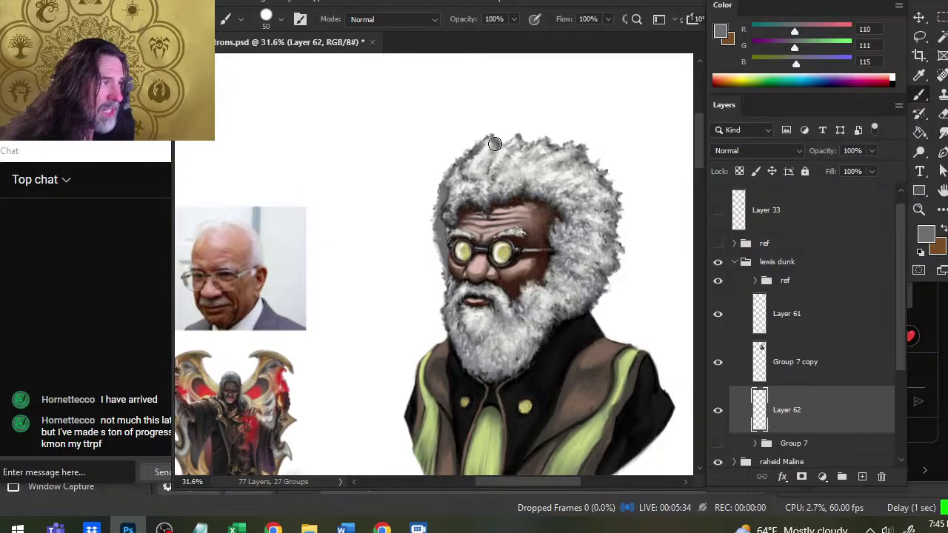
pyautogui.moveTo(495, 144); pyautogui.dragTo(560, 146)
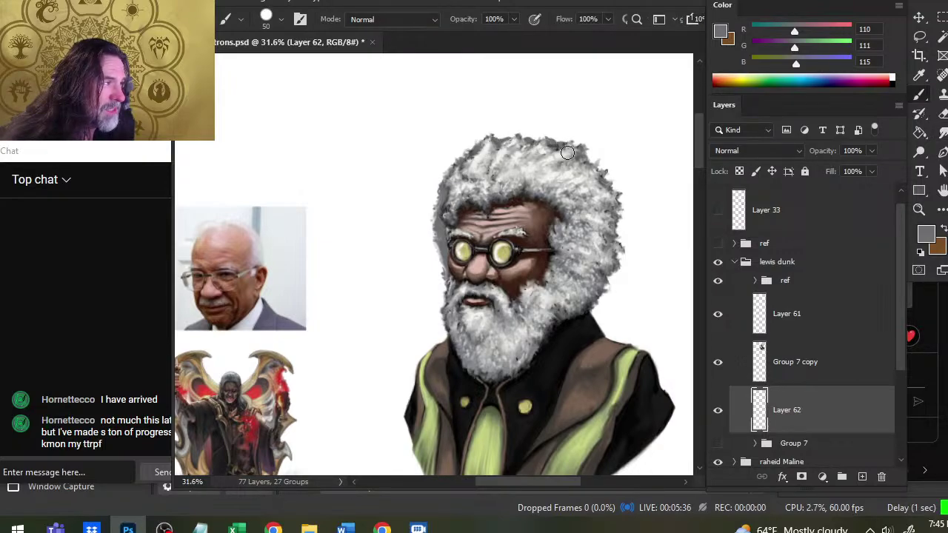
pyautogui.press('r')
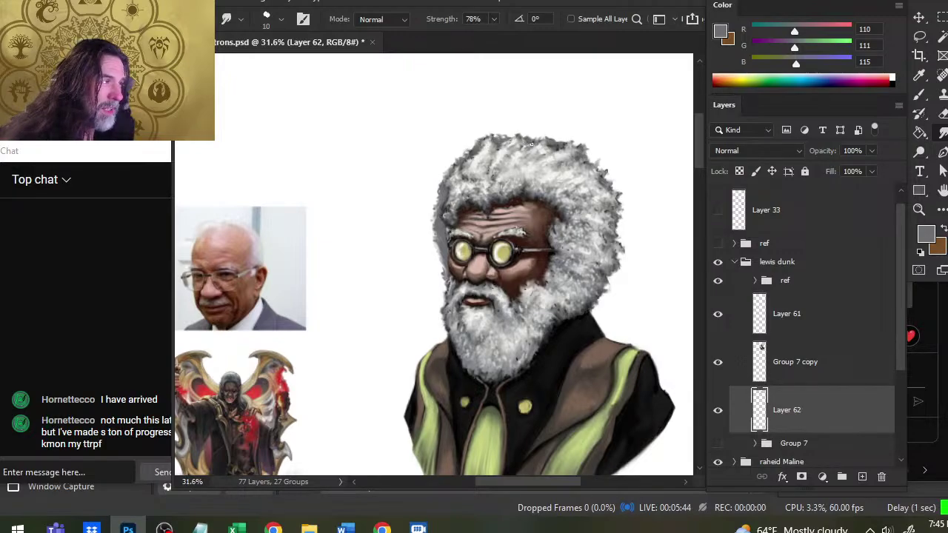
pyautogui.rightClick(484, 154)
pyautogui.scroll(-8, 690, 320)
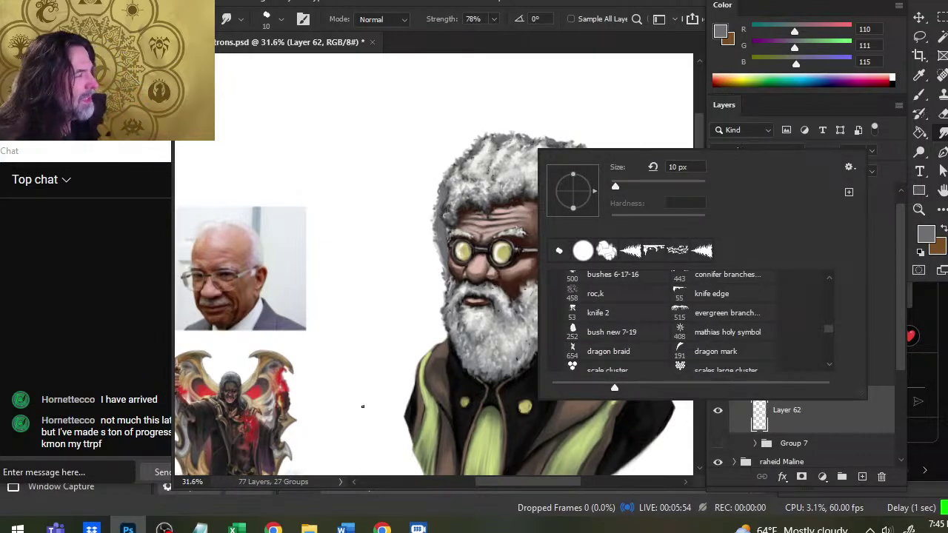
pyautogui.click(473, 201)
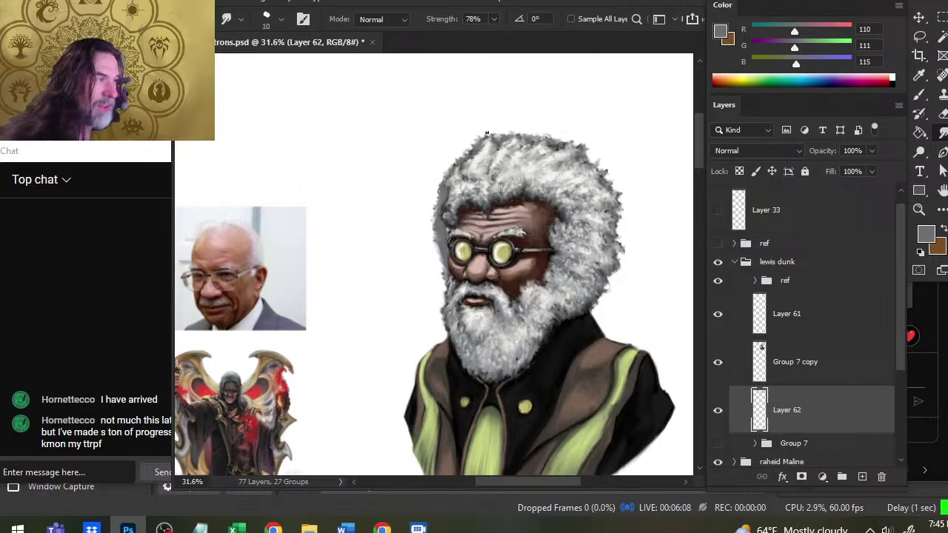
# Step: Tidy the grey edge at the crown by erasing and smudging, and extend the grey along the upper back of the hair
pyautogui.press('e')
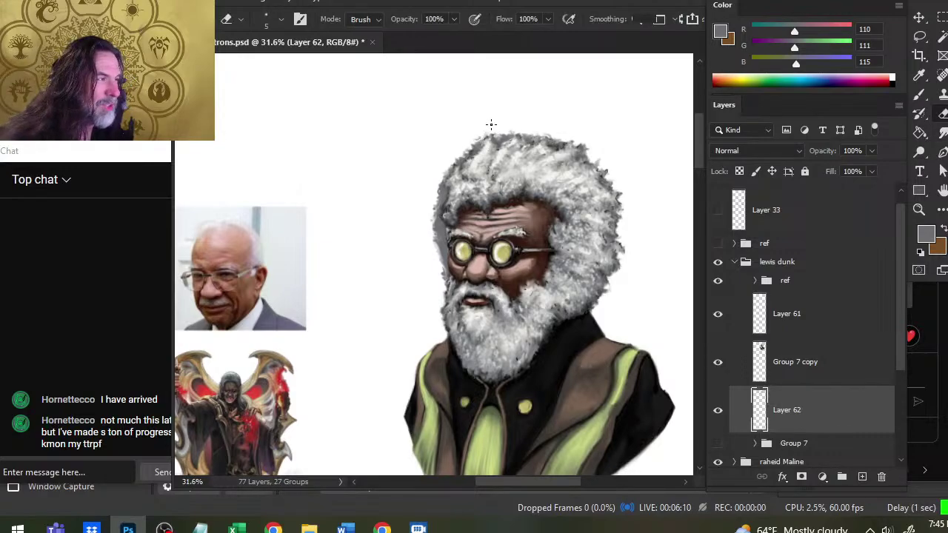
pyautogui.press('r')
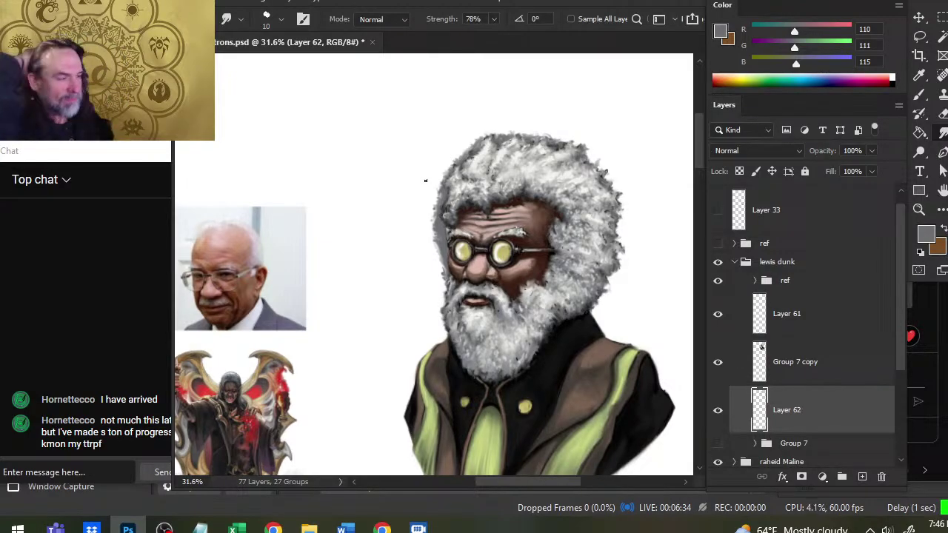
pyautogui.press('b')
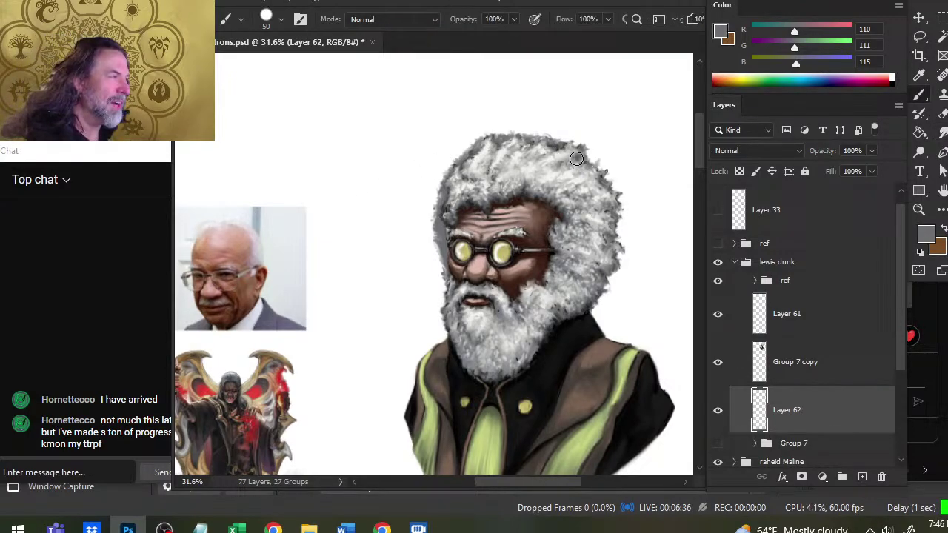
pyautogui.press('r')
pyautogui.press('b')
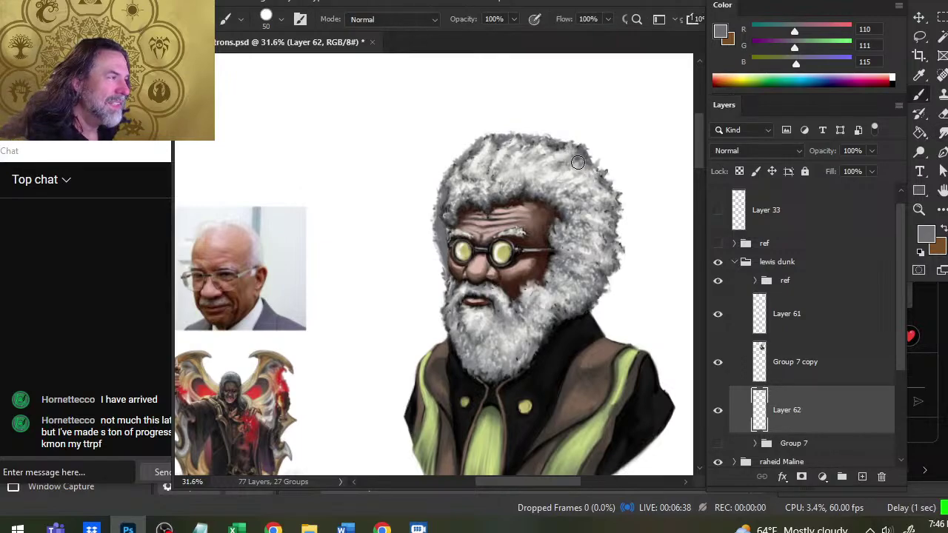
pyautogui.press('r')
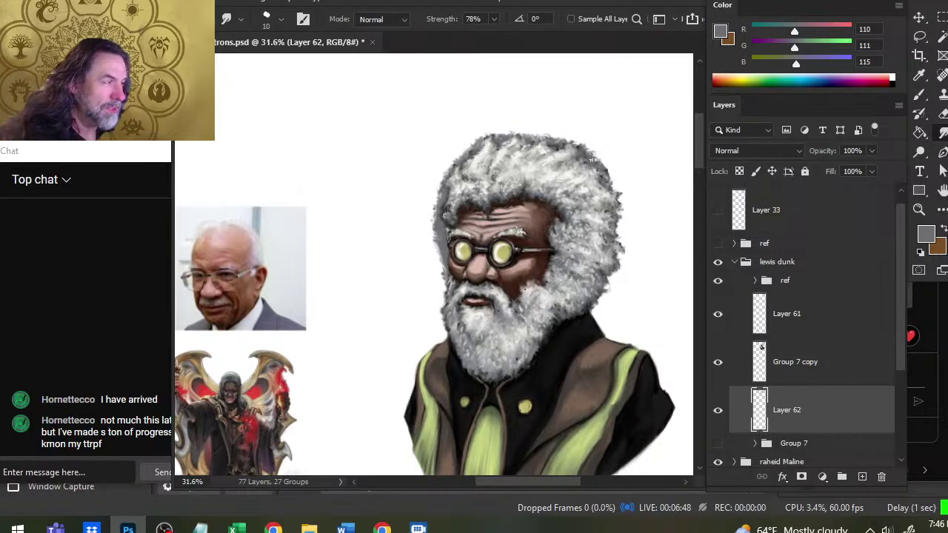
pyautogui.moveTo(599, 175)
pyautogui.mouseDown()
pyautogui.moveTo(614, 200)
pyautogui.moveTo(604, 189)
pyautogui.mouseUp()
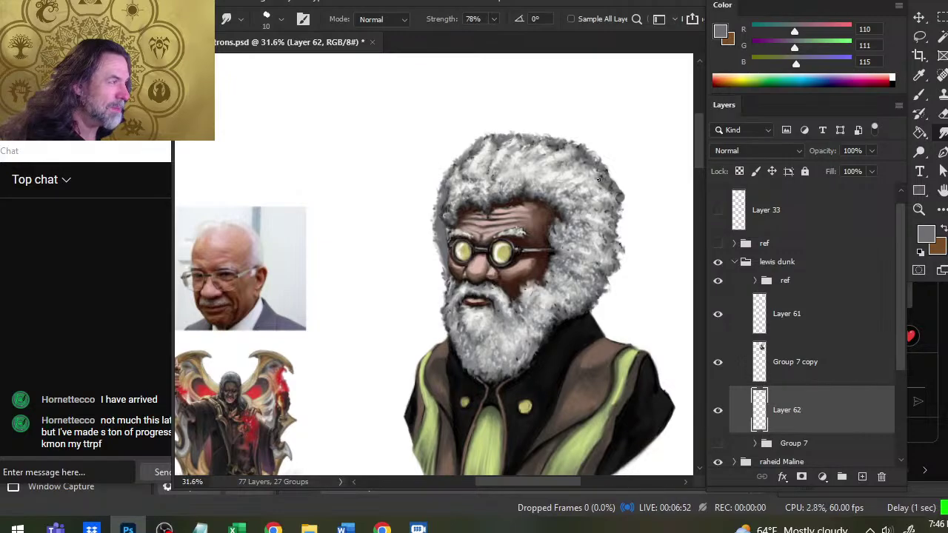
# Step: Paint grey fullness down the back of the hair on Layer 62 and smudge the outer edge there and at the crown
pyautogui.press('b')
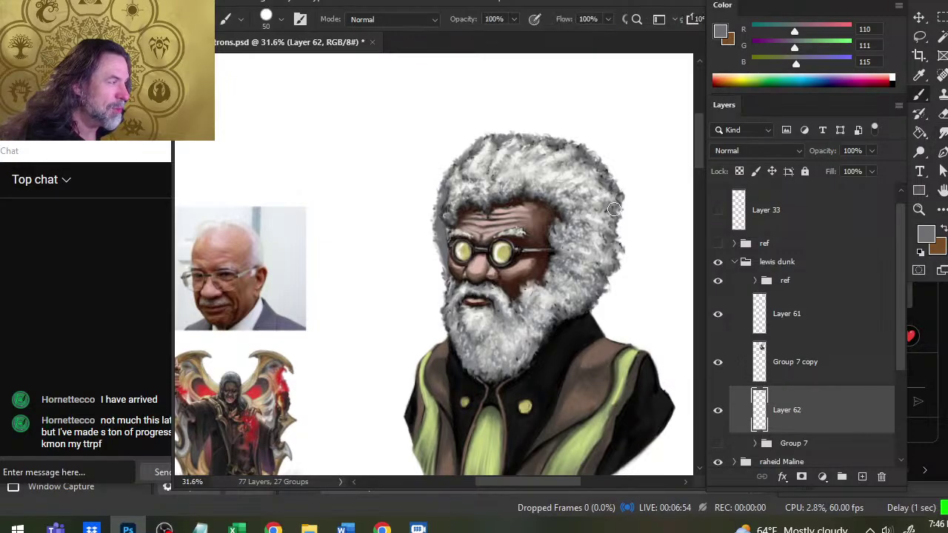
pyautogui.press('r')
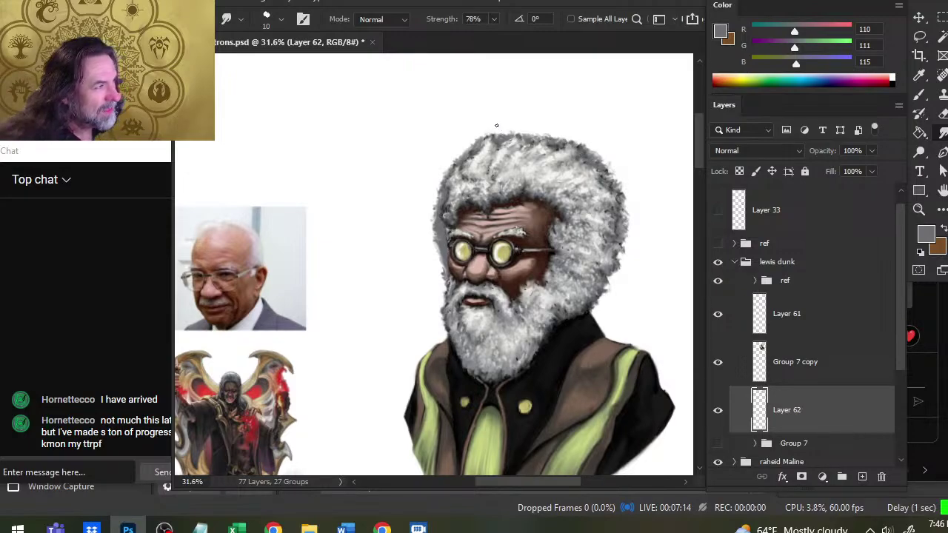
pyautogui.press('e')
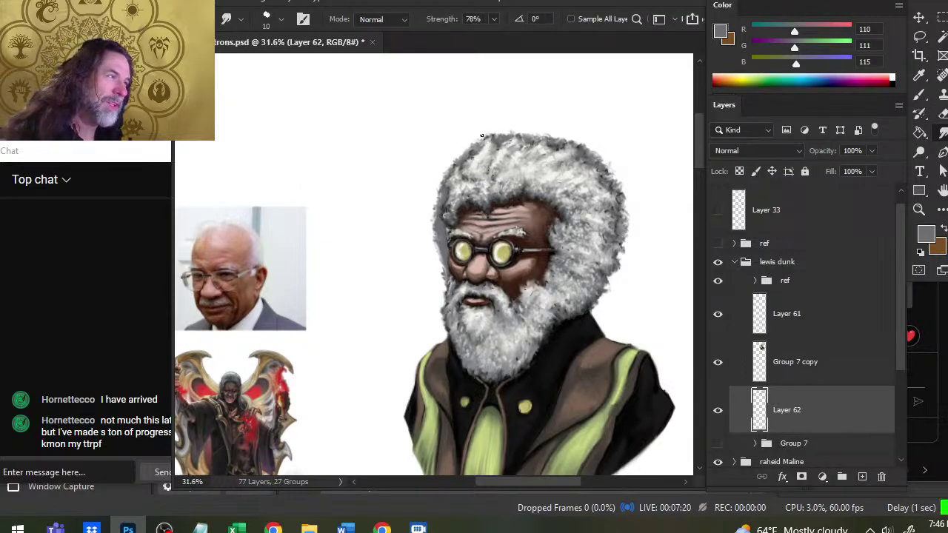
pyautogui.moveTo(489, 152)
pyautogui.mouseDown()
pyautogui.moveTo(484, 144)
pyautogui.moveTo(499, 148)
pyautogui.mouseUp()
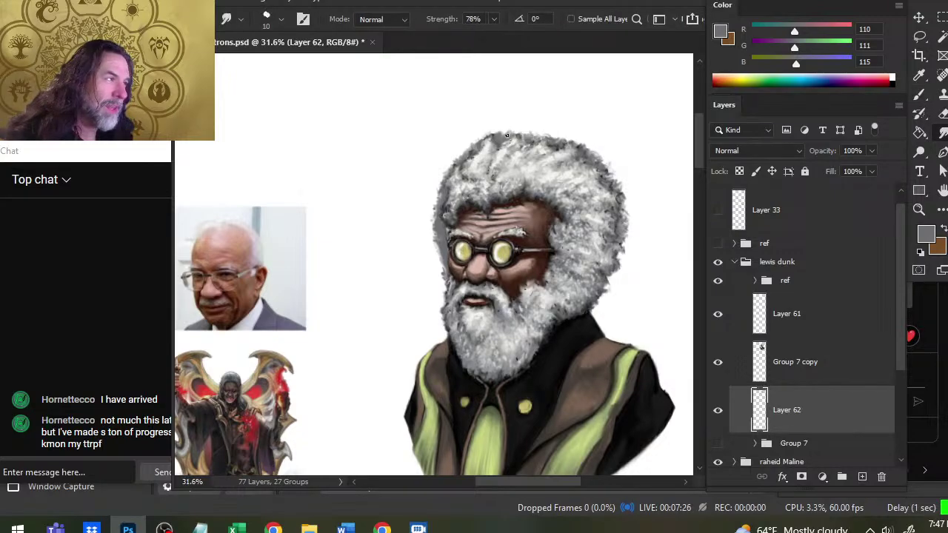
pyautogui.press('b')
pyautogui.press('r')
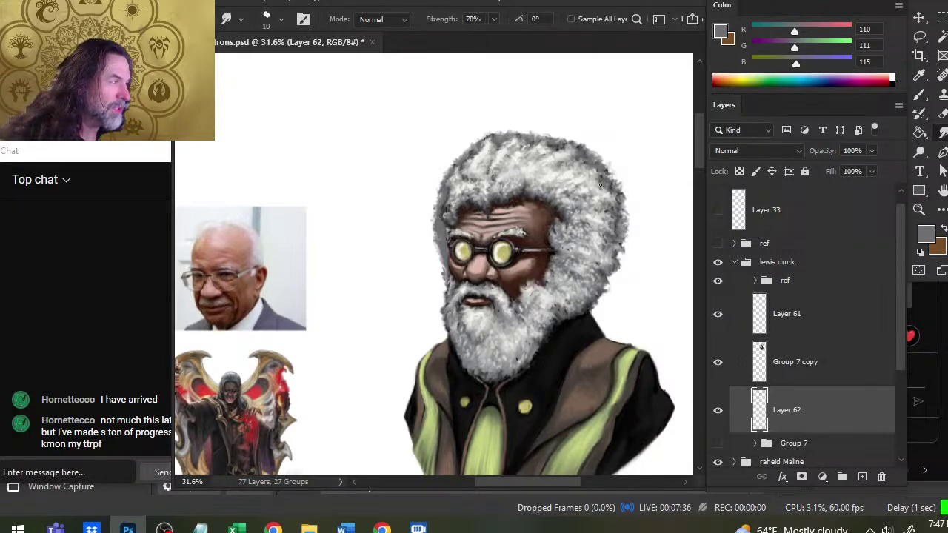
# Step: Smudge the hair edge on Layer 62, then lasso the grey hair at the front of the head, nudge it inward toward the face, and deselect
pyautogui.press('b')
pyautogui.press('r')
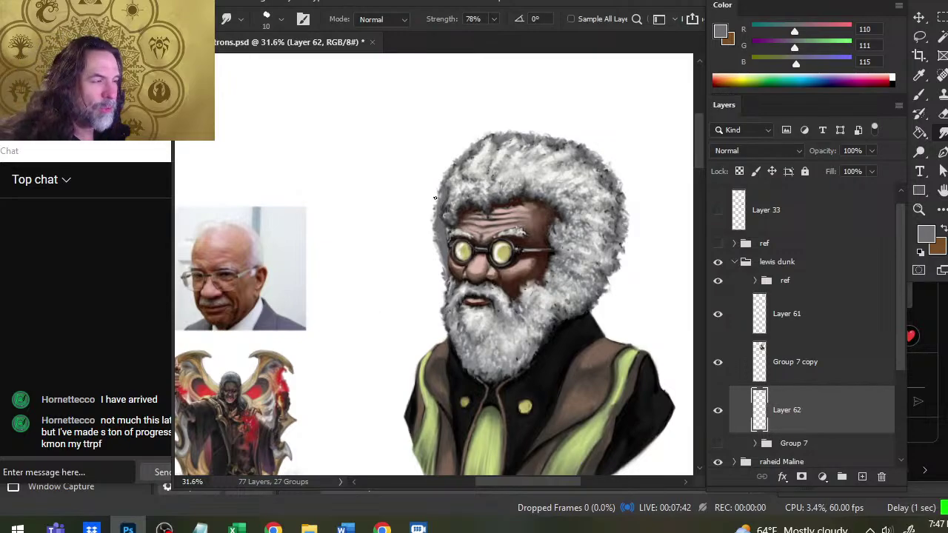
pyautogui.press('l')
pyautogui.moveTo(427, 143)
pyautogui.mouseDown()
pyautogui.moveTo(393, 266)
pyautogui.moveTo(436, 322)
pyautogui.moveTo(488, 298)
pyautogui.moveTo(483, 181)
pyautogui.mouseUp()
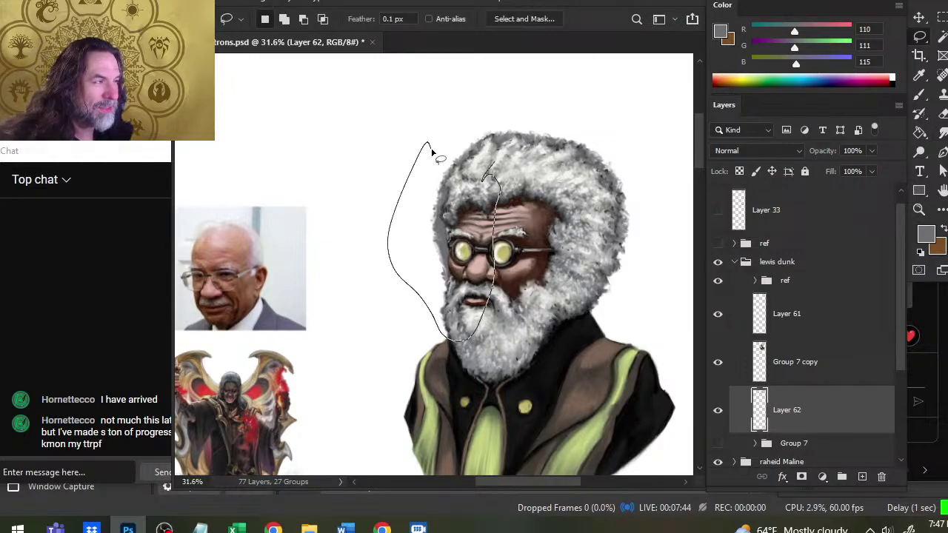
pyautogui.moveTo(432, 152); pyautogui.dragTo(489, 136)
pyautogui.press('v')
pyautogui.press('Right')
pyautogui.press('Right')
pyautogui.press('Right')
pyautogui.press('Right')
pyautogui.press('Right')
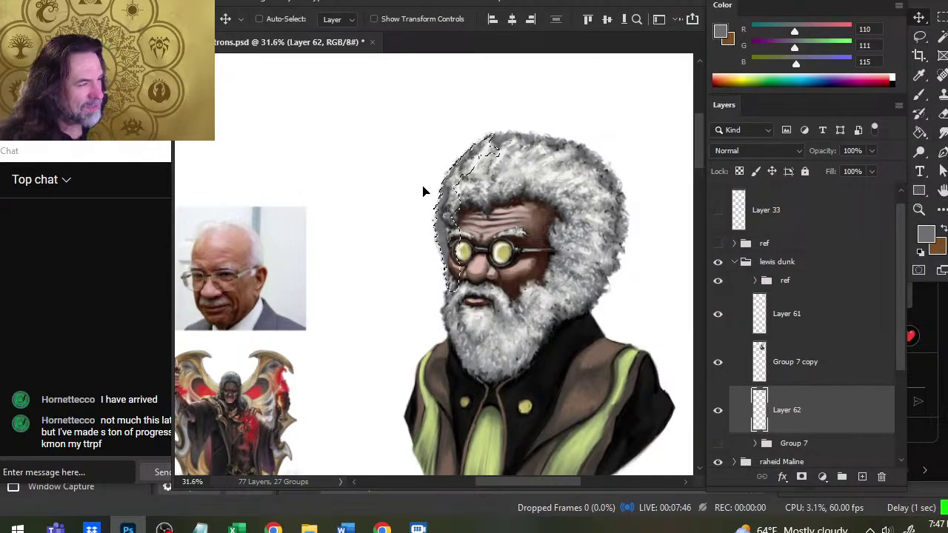
pyautogui.hotkey('ctrl', 'd')
pyautogui.press('l')
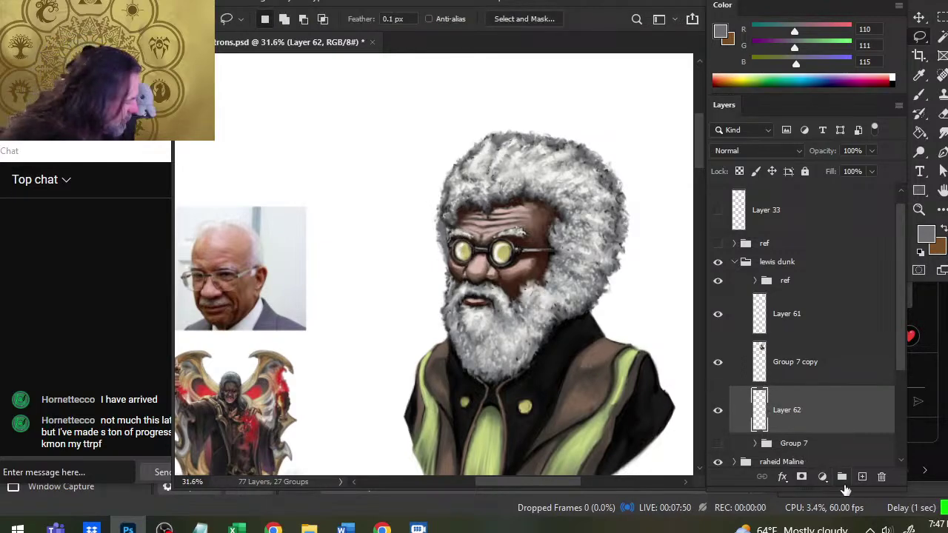
# Step: Add a new layer above Layer 62 and paint sampled greys into the hair beside the forehead with a size 25 brush
pyautogui.click(861, 476)
pyautogui.press('b')
pyautogui.keyDown('alt'); pyautogui.click(496, 182); pyautogui.keyUp('alt')
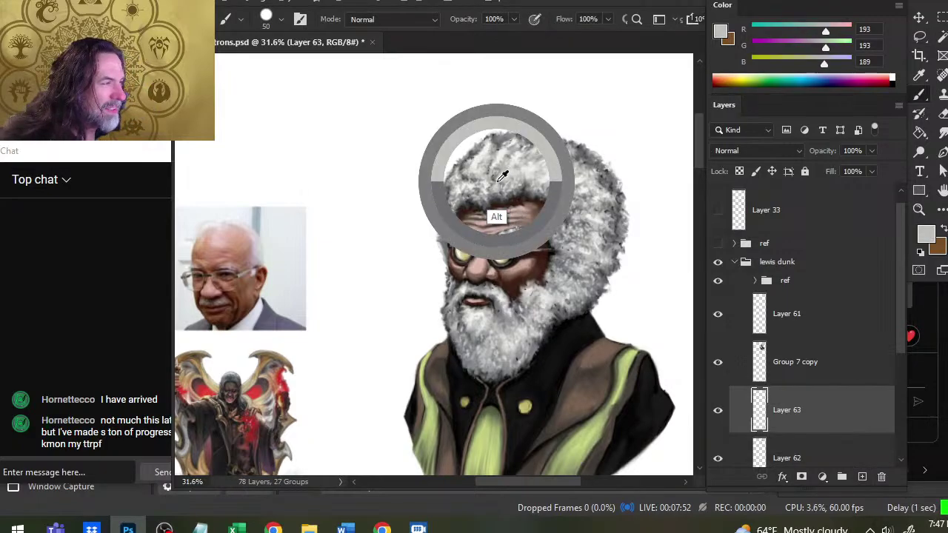
pyautogui.press('[')
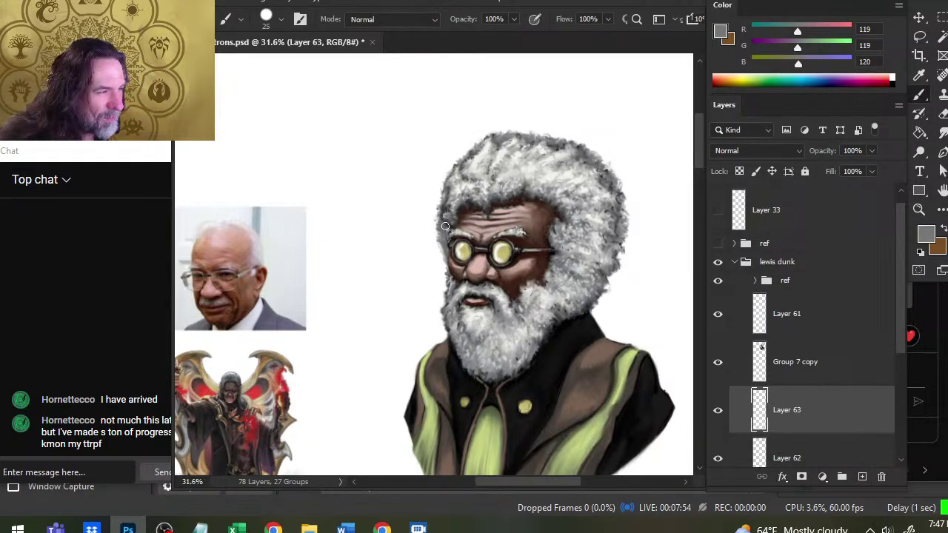
pyautogui.keyDown('alt'); pyautogui.click(512, 211); pyautogui.keyUp('alt')
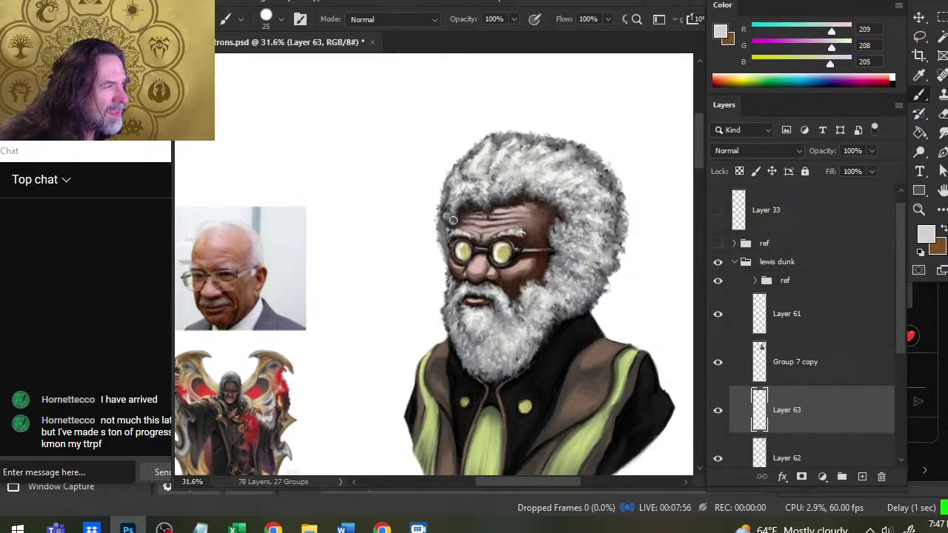
# Step: Paint near-white and grey strands in the hair beside the glasses with a size 15 brush, smudging them and resampling hair tones
pyautogui.press('[')
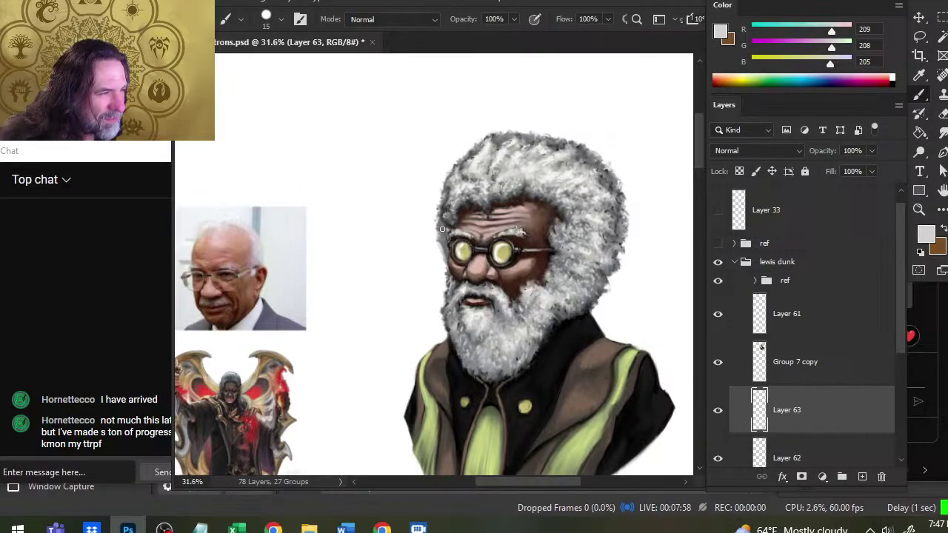
pyautogui.keyDown('alt'); pyautogui.click(535, 174); pyautogui.keyUp('alt')
pyautogui.keyDown('alt'); pyautogui.click(538, 171); pyautogui.keyUp('alt')
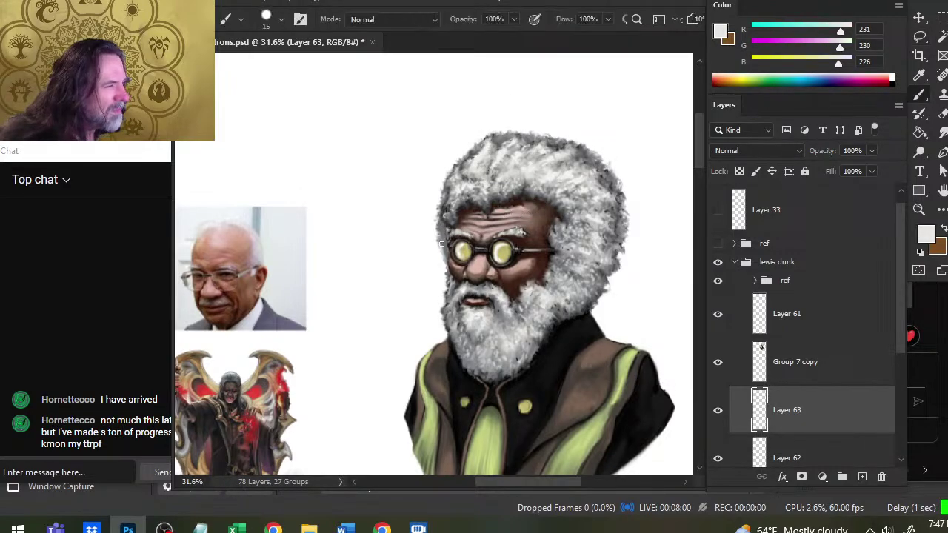
pyautogui.moveTo(440, 222); pyautogui.dragTo(444, 242)
pyautogui.press('r')
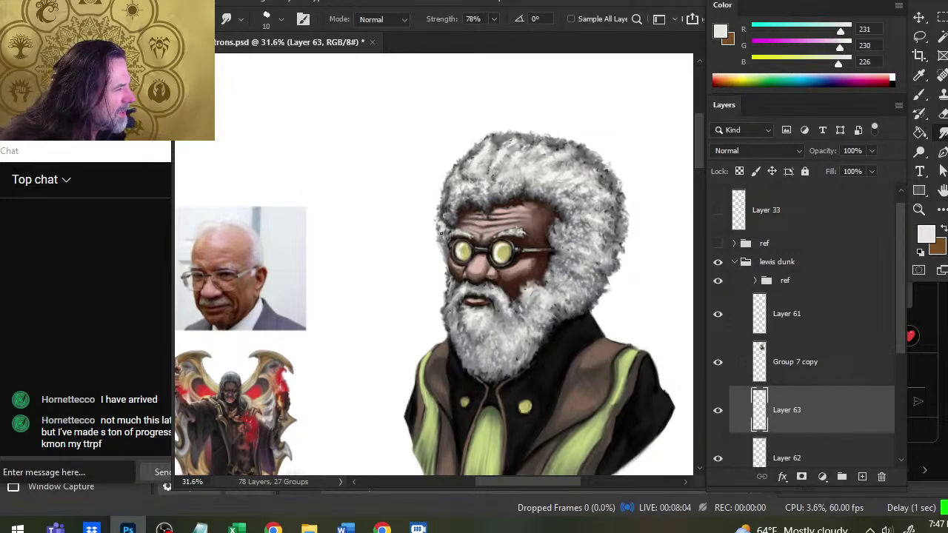
pyautogui.press('b')
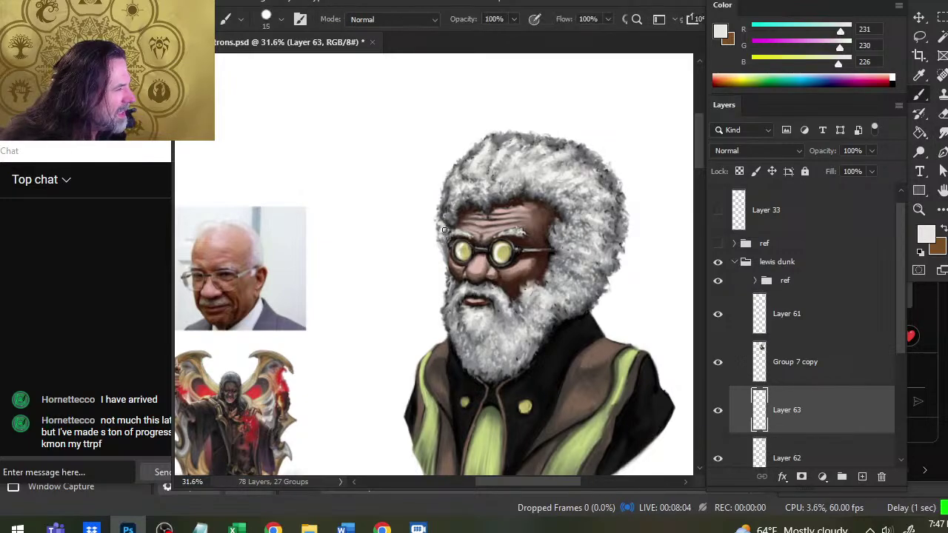
pyautogui.keyDown('alt'); pyautogui.click(461, 176); pyautogui.keyUp('alt')
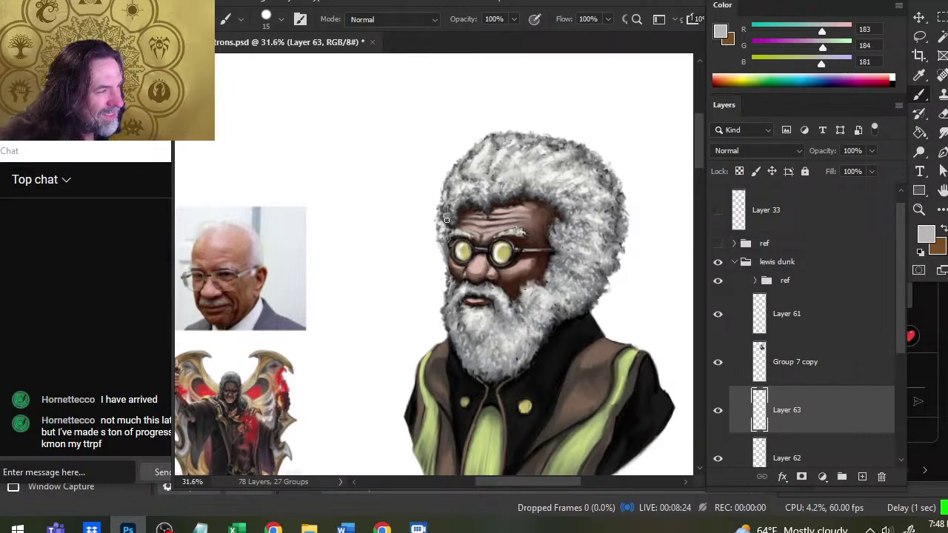
pyautogui.keyDown('alt'); pyautogui.click(447, 226); pyautogui.keyUp('alt')
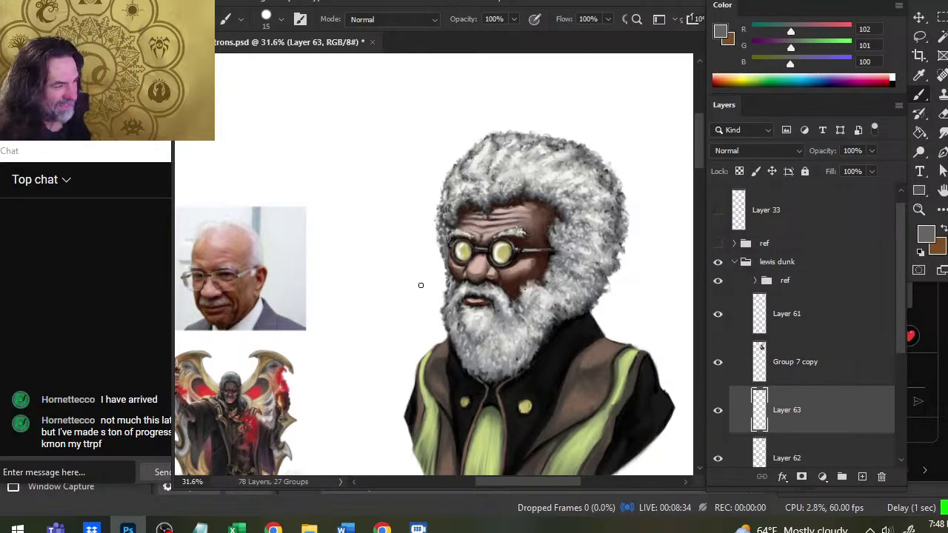
# Step: Group all the portrait's layers from Layer 61 down to Group 7, leaving out the ref group
pyautogui.press('z')
pyautogui.moveTo(533, 275); pyautogui.dragTo(471, 306)
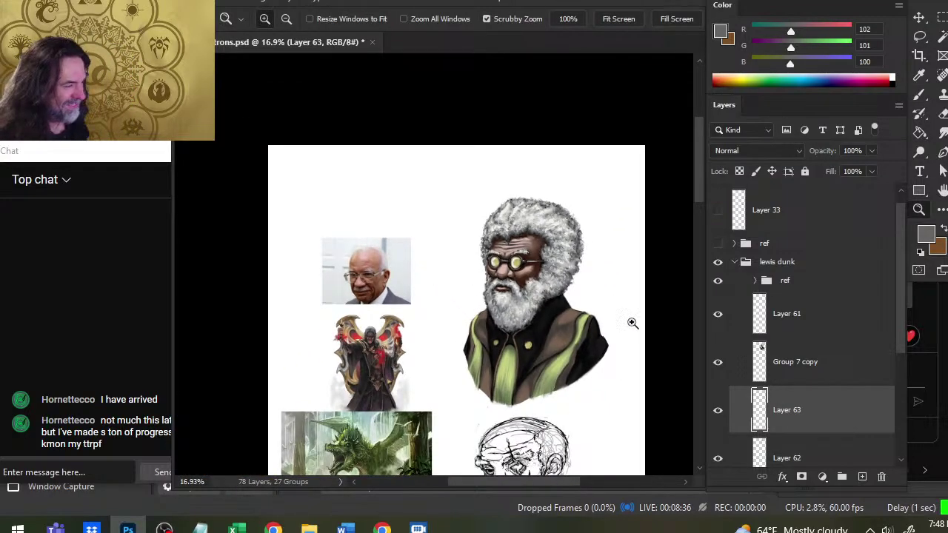
pyautogui.click(818, 329)
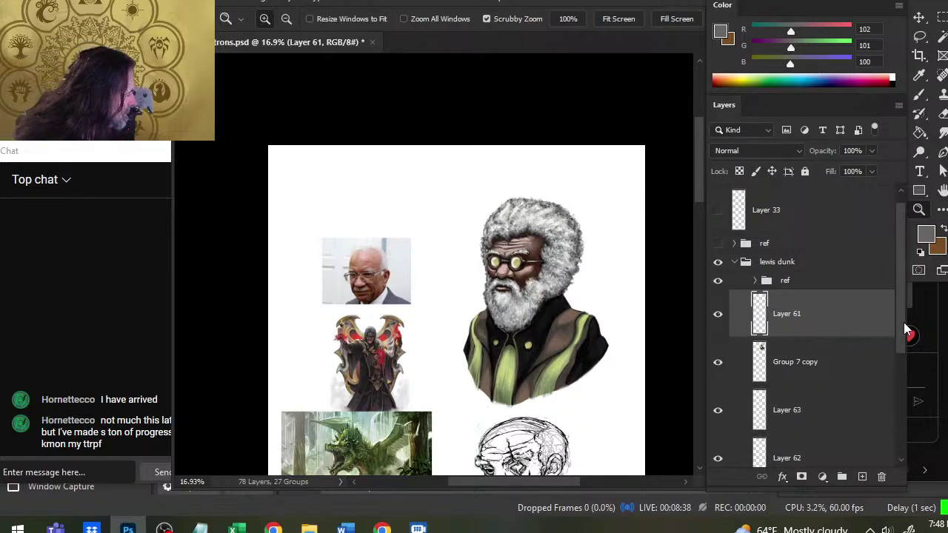
pyautogui.scroll(-2, 902, 341)
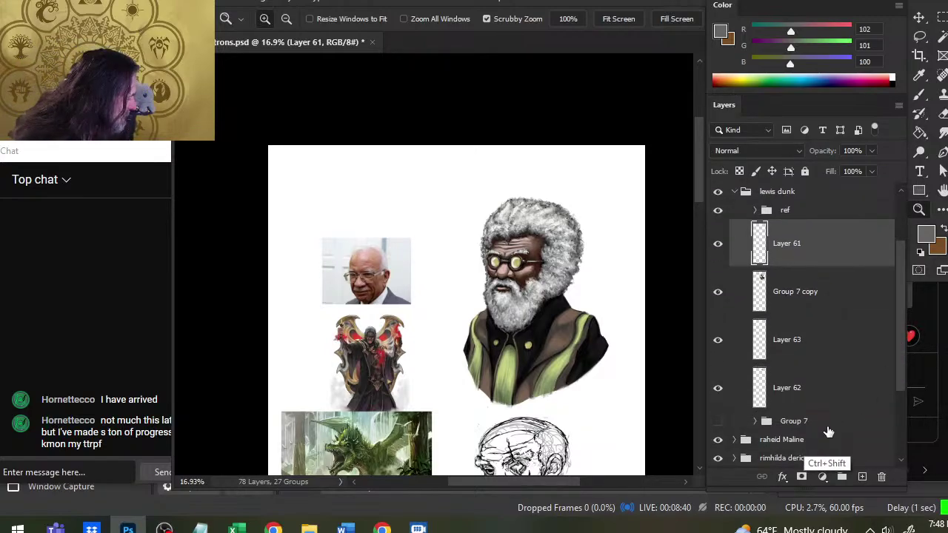
pyautogui.keyDown('shift'); pyautogui.click(827, 428); pyautogui.keyUp('shift')
pyautogui.hotkey('ctrl', 'g')
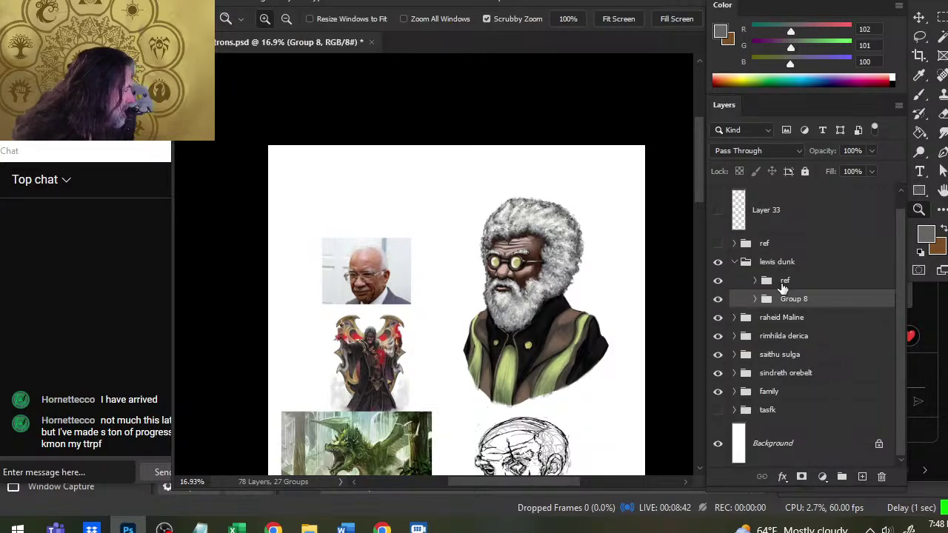
# Step: Duplicate Group 8, hide the original, and merge the copy into a single layer
pyautogui.rightClick(792, 300)
pyautogui.click(857, 46)
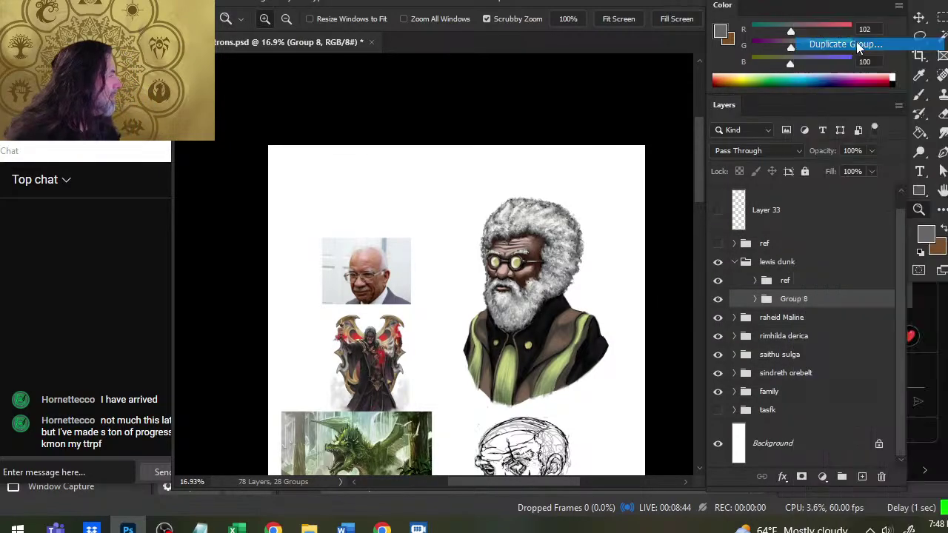
pyautogui.press('Return')
pyautogui.rightClick(799, 300)
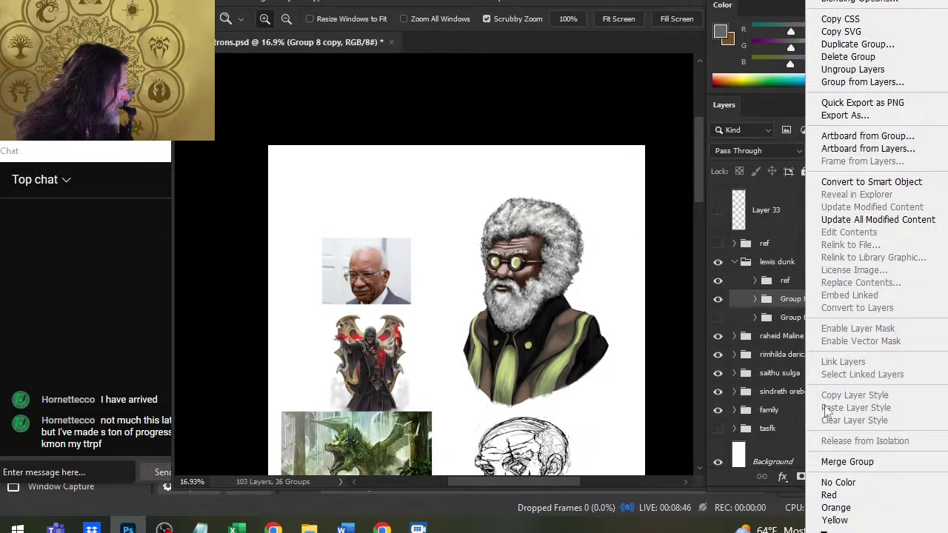
pyautogui.click(847, 461)
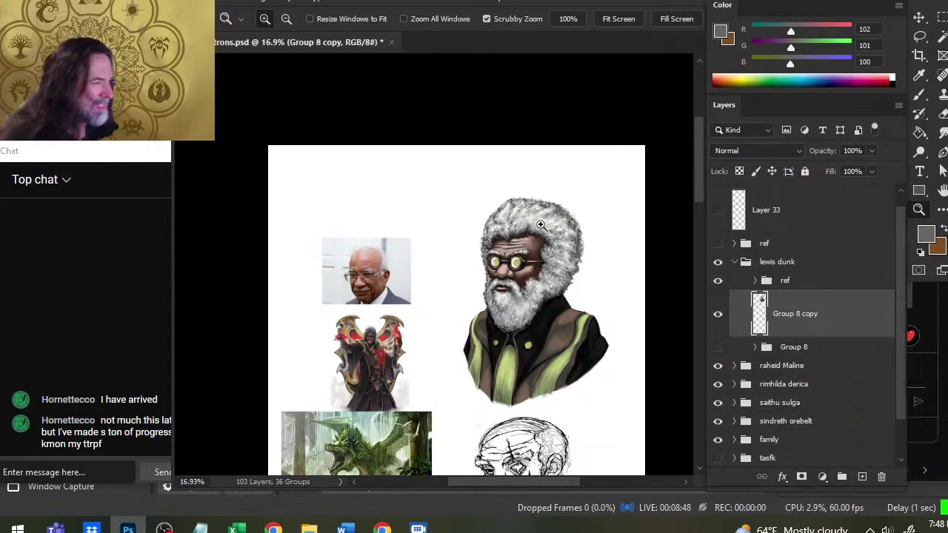
# Step: Refine the hair and eyebrow texture on the merged copy with smudging at sizes 10 and 15, adding sampled dark grey beside the front eyebrow
pyautogui.press('z')
pyautogui.click(518, 209)
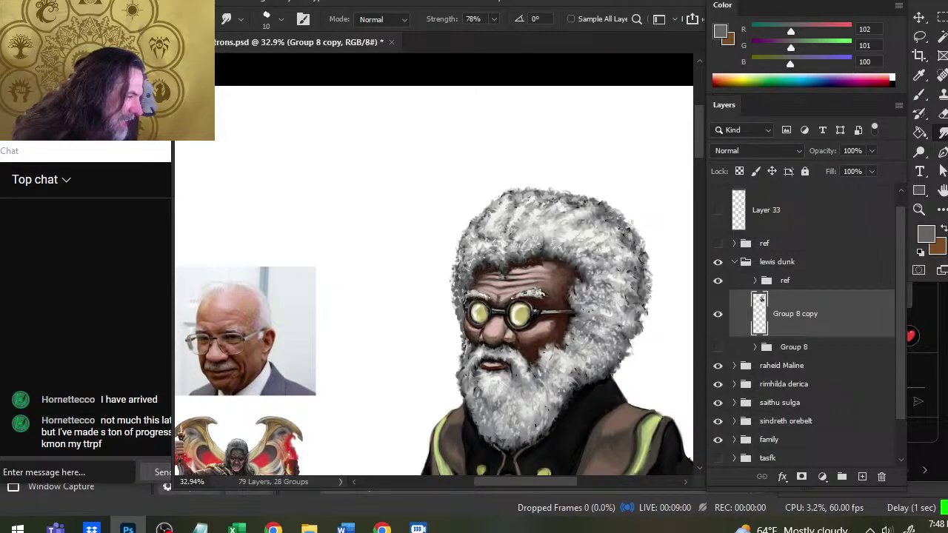
pyautogui.press('b')
pyautogui.keyDown('alt'); pyautogui.click(467, 296); pyautogui.keyUp('alt')
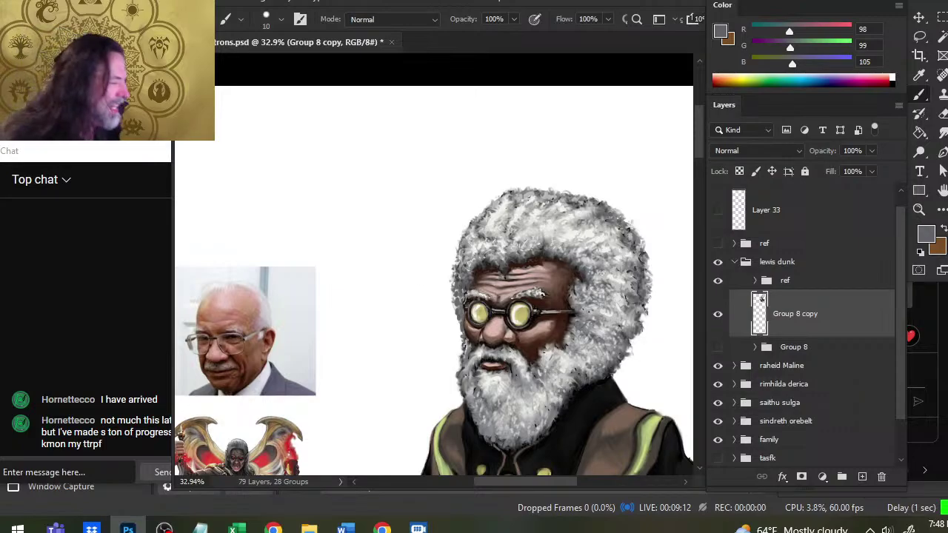
pyautogui.press('r')
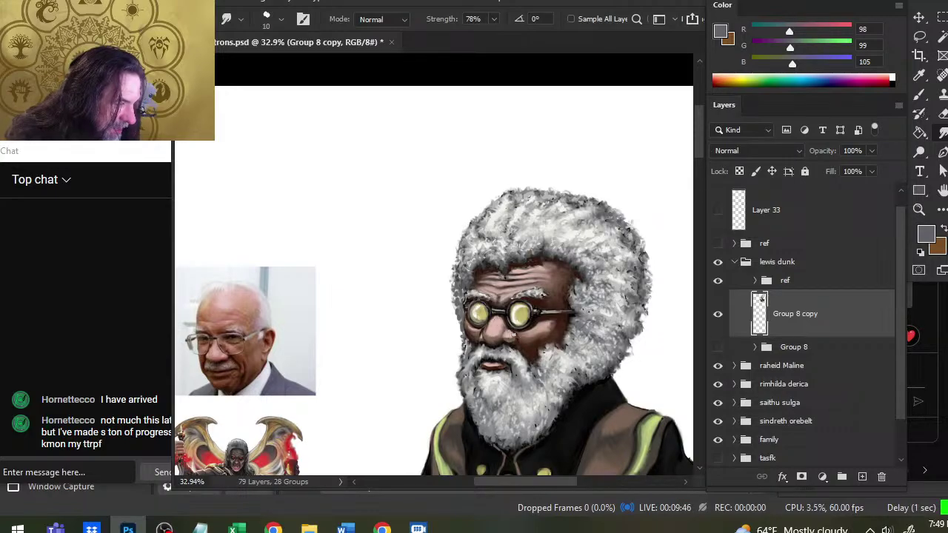
pyautogui.press(']')
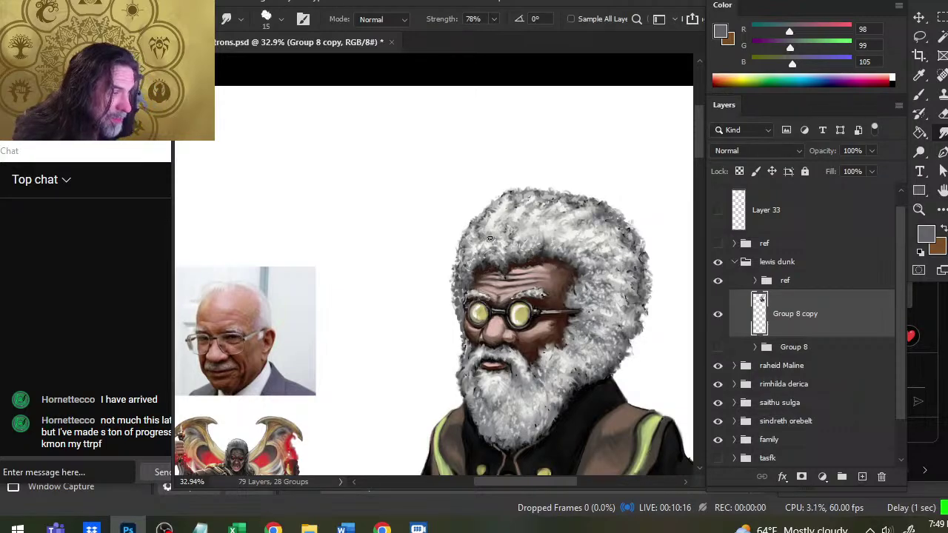
# Step: Paint sampled mid and light grey strands across the front and top of the hair with a 10 px Hard Round brush
pyautogui.press('b')
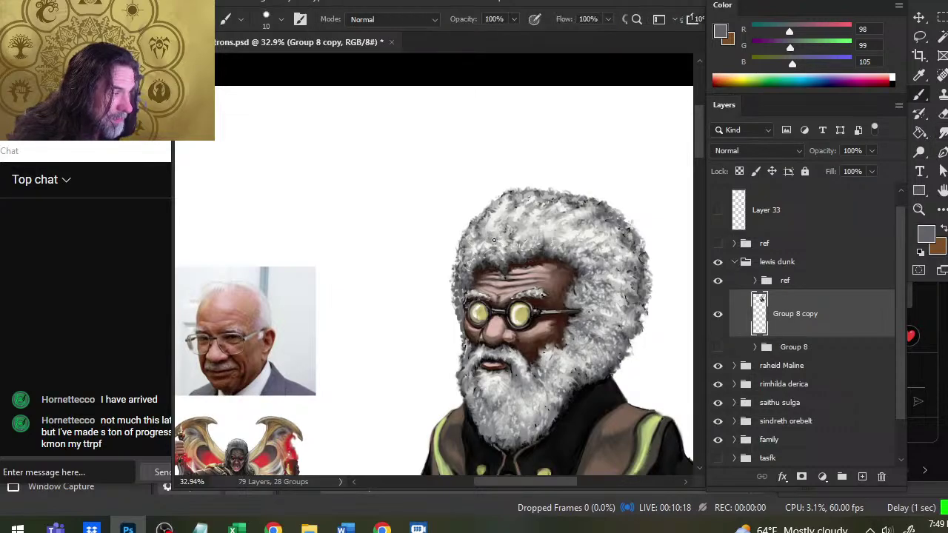
pyautogui.keyDown('alt'); pyautogui.click(480, 236); pyautogui.keyUp('alt')
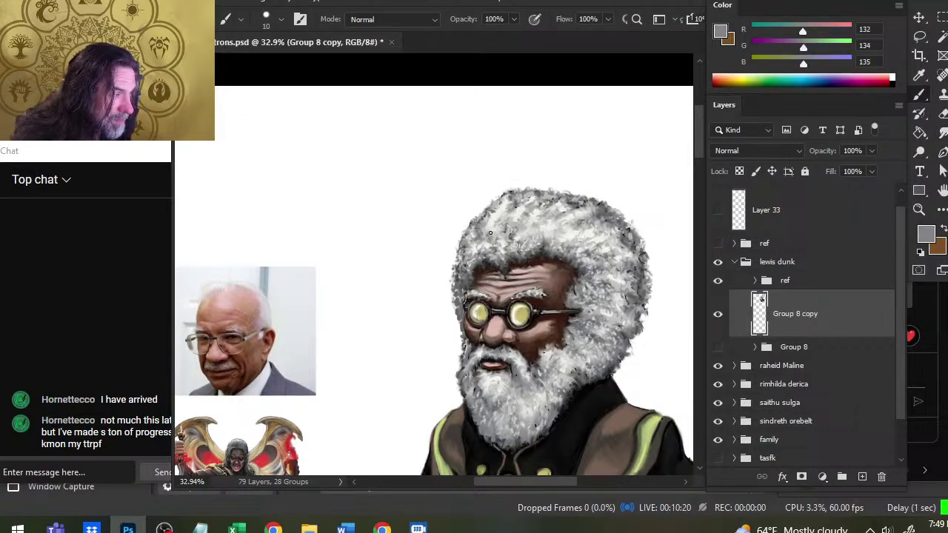
pyautogui.keyDown('alt'); pyautogui.click(493, 248); pyautogui.keyUp('alt')
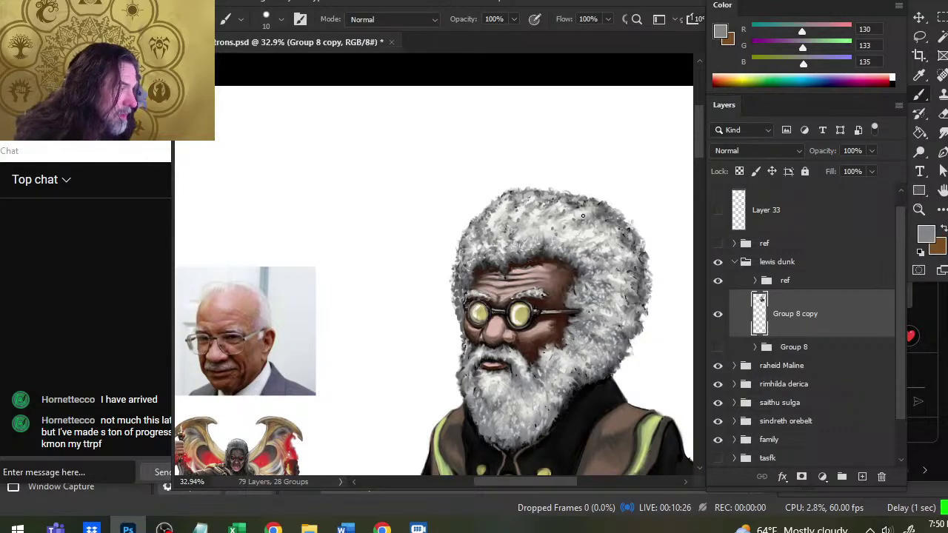
pyautogui.rightClick(613, 244)
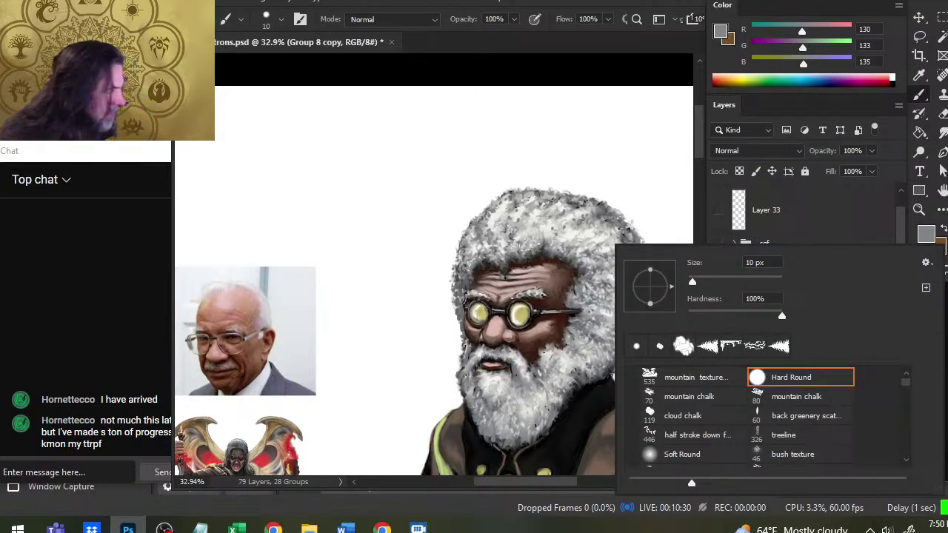
pyautogui.click(583, 260)
pyautogui.keyDown('alt'); pyautogui.click(592, 226); pyautogui.keyUp('alt')
pyautogui.moveTo(590, 230); pyautogui.dragTo(593, 220)
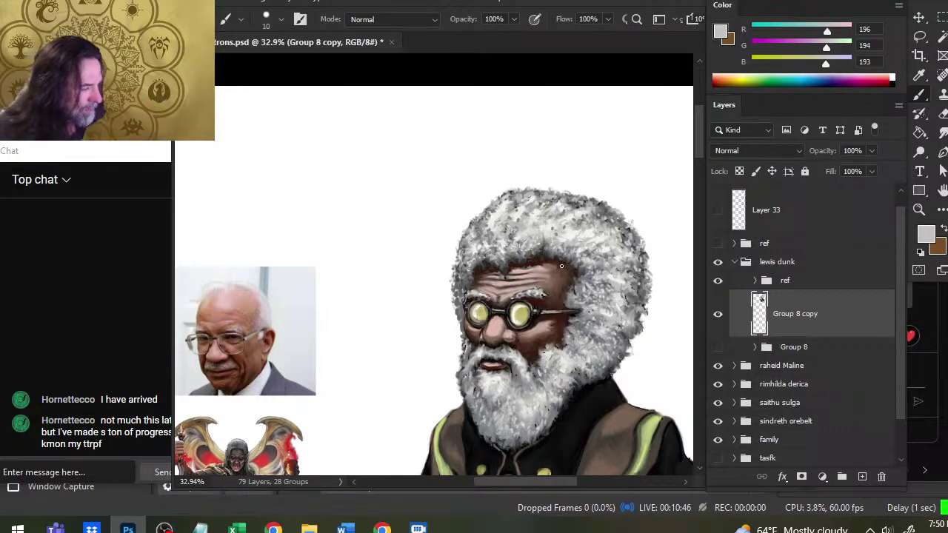
# Step: Smudge the hair and paint sampled greys along its front edge from above the forehead down to the glasses
pyautogui.press('r')
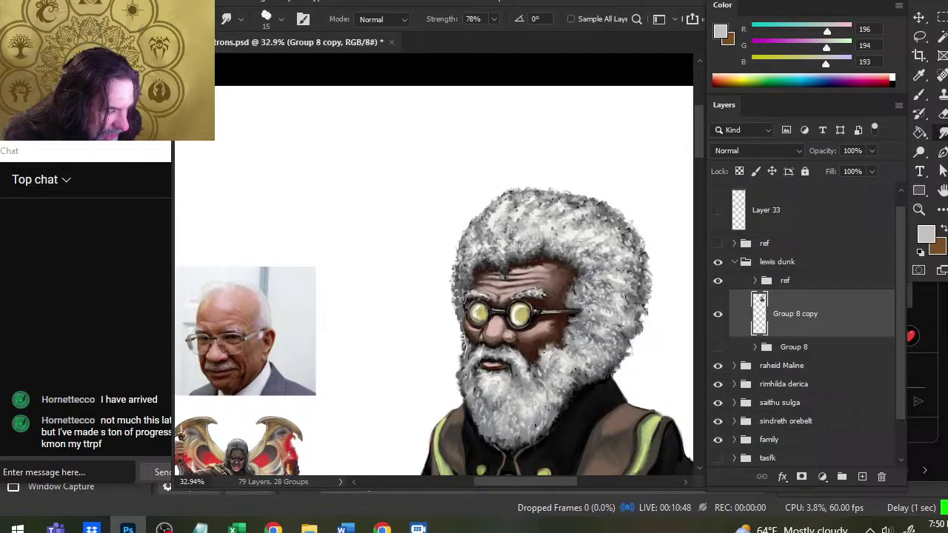
pyautogui.press('b')
pyautogui.keyDown('alt'); pyautogui.click(474, 253); pyautogui.keyUp('alt')
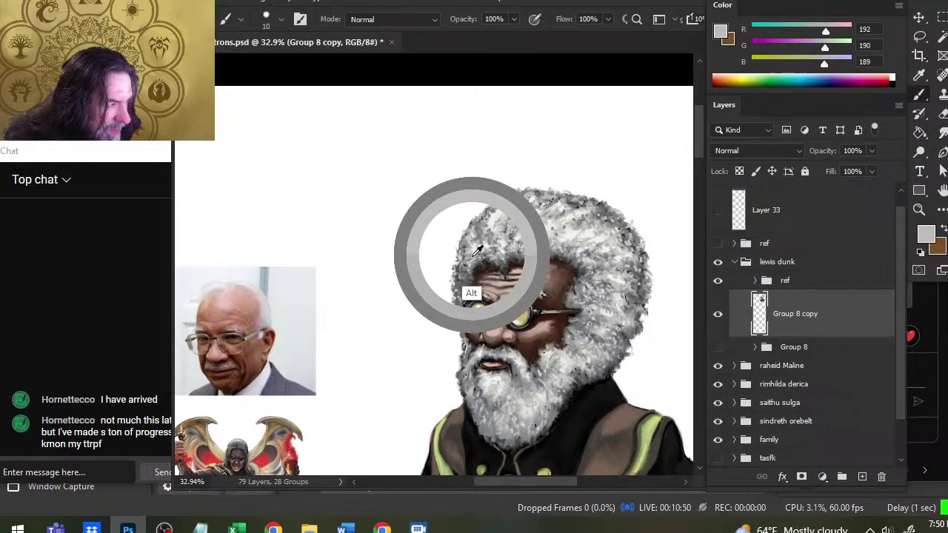
pyautogui.moveTo(478, 251); pyautogui.dragTo(460, 318)
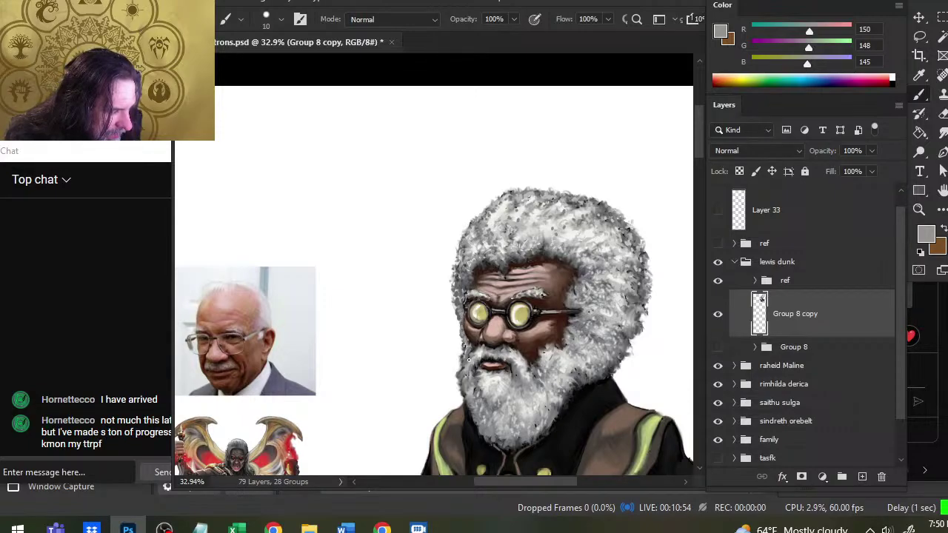
# Step: Soften the lower beard by smudging its edge and painting sampled light grey strands with a size 10 brush
pyautogui.press('r')
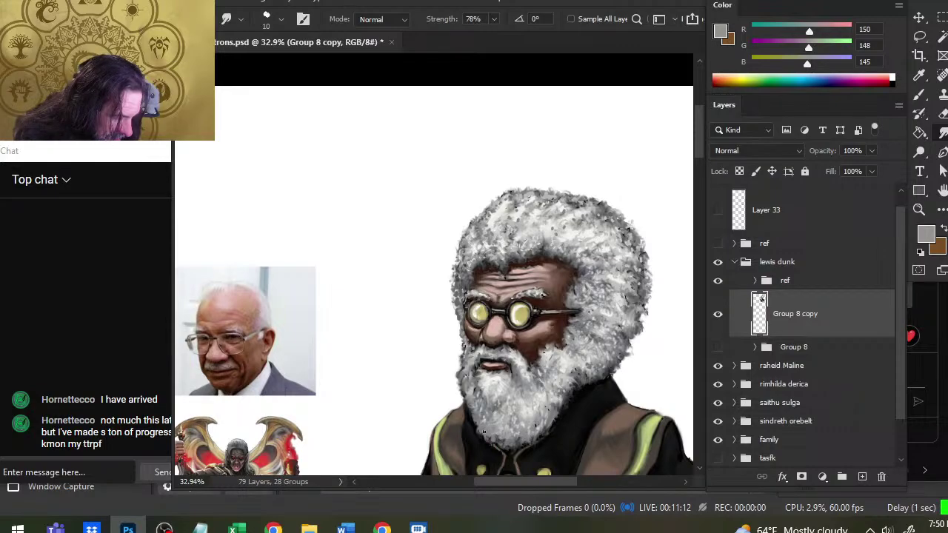
pyautogui.press('b')
pyautogui.keyDown('alt'); pyautogui.click(486, 428); pyautogui.keyUp('alt')
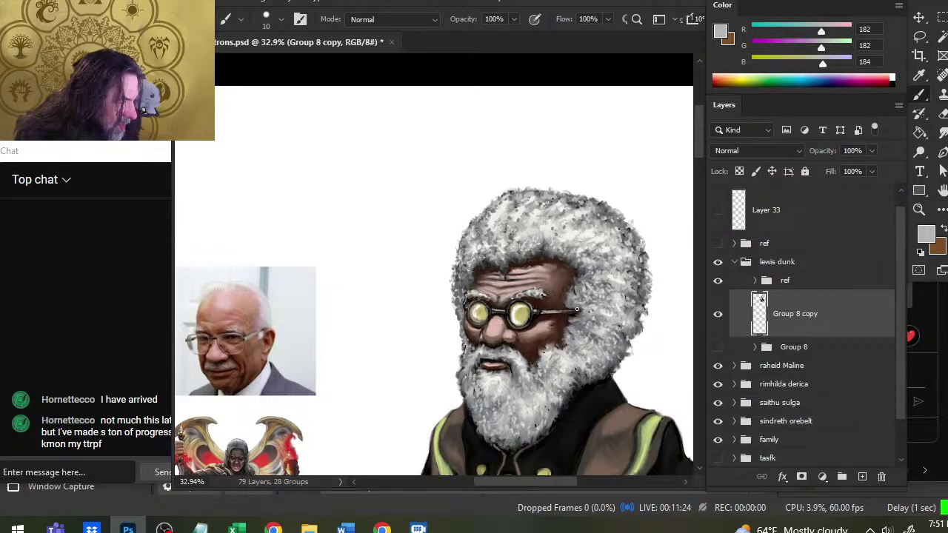
pyautogui.press('r')
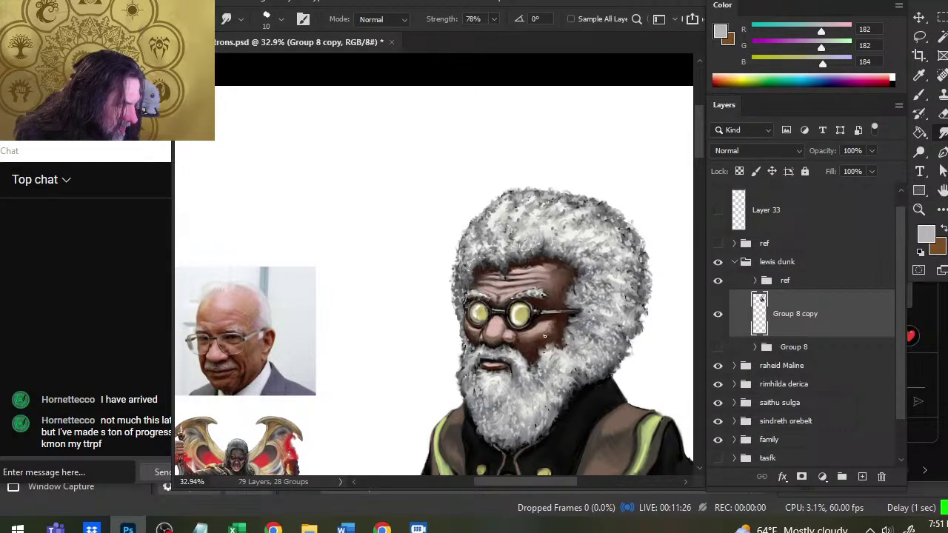
# Step: Refine the cheek shading below the glasses with sampled dark brown, blending the skin with a size 10 smudge at 78% strength
pyautogui.press('b')
pyautogui.keyDown('alt'); pyautogui.click(525, 341); pyautogui.keyUp('alt')
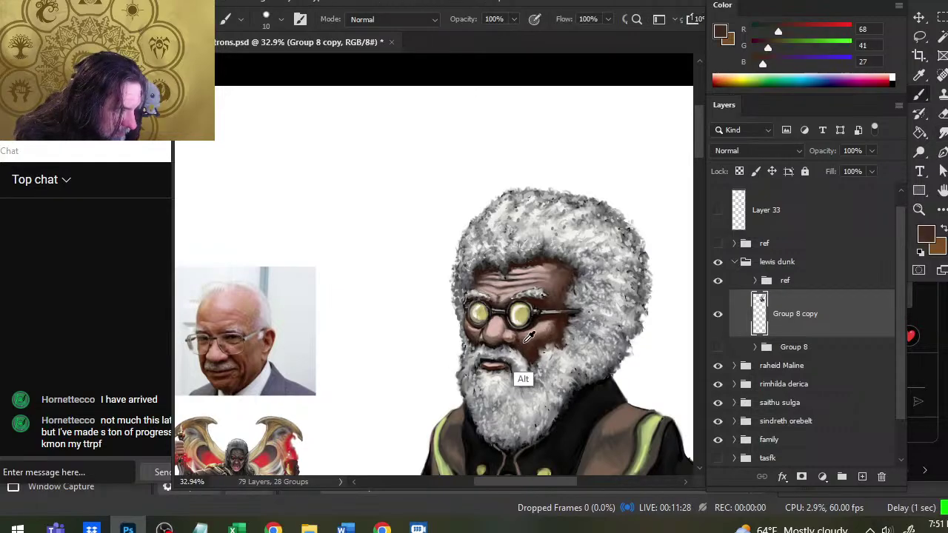
pyautogui.keyDown('alt'); pyautogui.click(524, 342); pyautogui.keyUp('alt')
pyautogui.press('r')
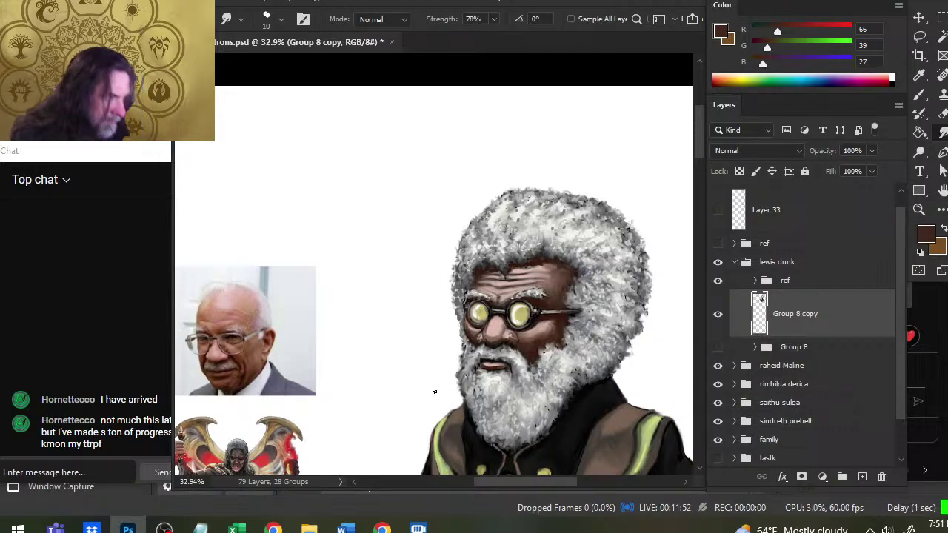
pyautogui.press('z')
pyautogui.moveTo(524, 340); pyautogui.dragTo(476, 362)
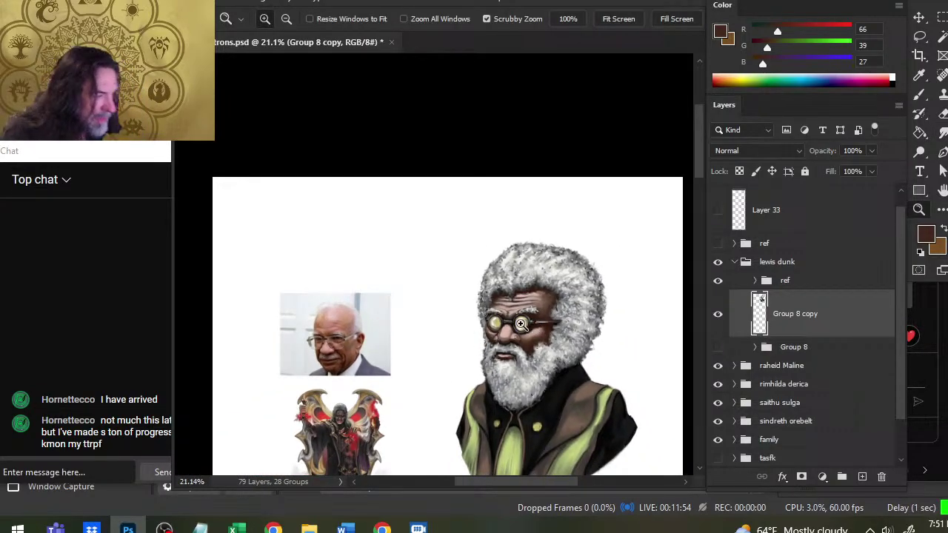
pyautogui.moveTo(522, 323); pyautogui.dragTo(547, 325)
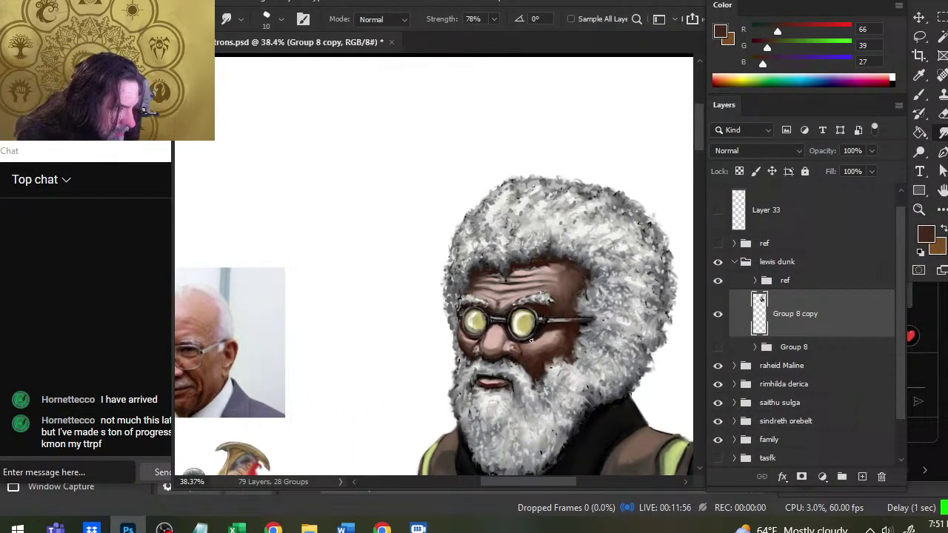
pyautogui.moveTo(555, 322)
pyautogui.mouseDown()
pyautogui.moveTo(590, 320)
pyautogui.moveTo(582, 322)
pyautogui.mouseUp()
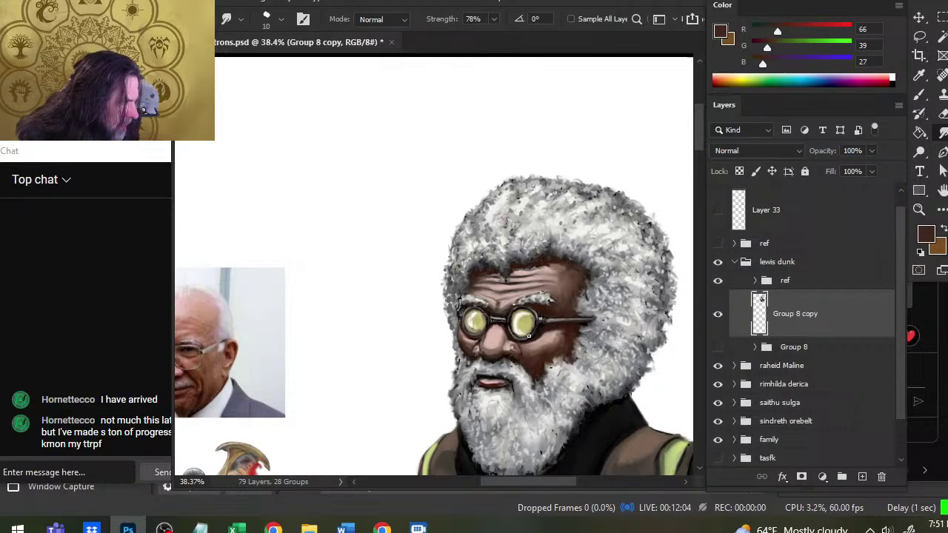
# Step: Copy the larger coat button onto its own layer and shift it slightly toward the coat's centre opening
pyautogui.press('z')
pyautogui.moveTo(508, 291); pyautogui.dragTo(467, 320)
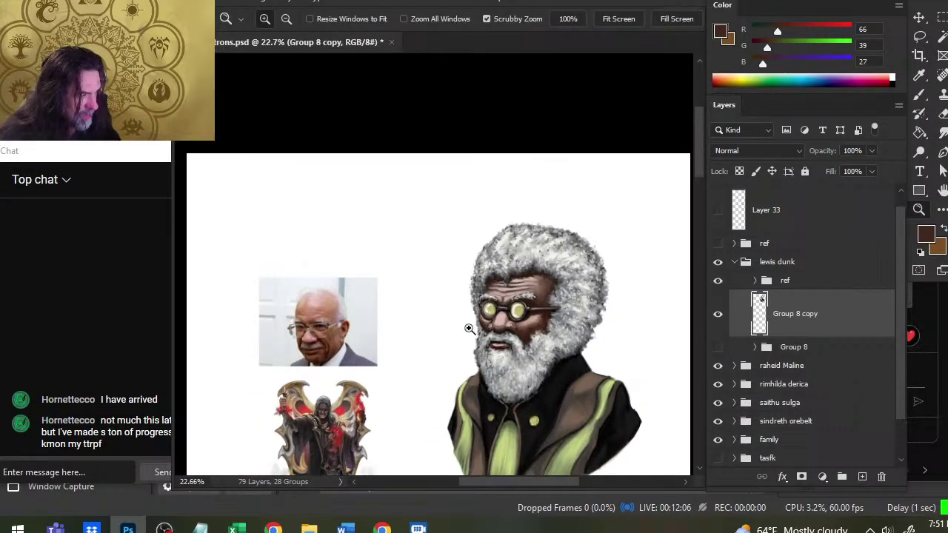
pyautogui.moveTo(543, 332)
pyautogui.mouseDown()
pyautogui.moveTo(548, 272)
pyautogui.moveTo(584, 332)
pyautogui.moveTo(609, 331)
pyautogui.mouseUp()
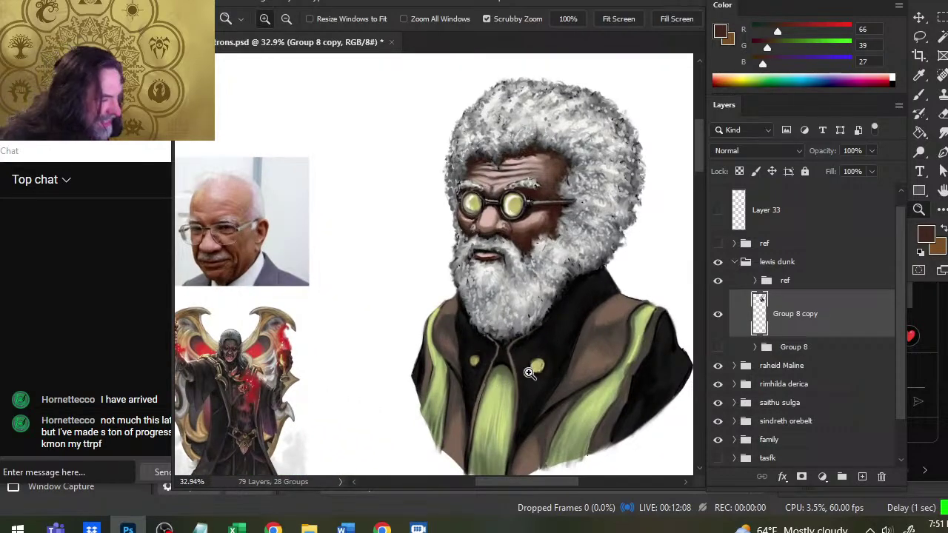
pyautogui.press('l')
pyautogui.moveTo(548, 348)
pyautogui.mouseDown()
pyautogui.moveTo(533, 380)
pyautogui.moveTo(540, 379)
pyautogui.moveTo(532, 369)
pyautogui.mouseUp()
pyautogui.press('v')
pyautogui.hotkey('ctrl', 'z')
pyautogui.hotkey('ctrl', 'j')
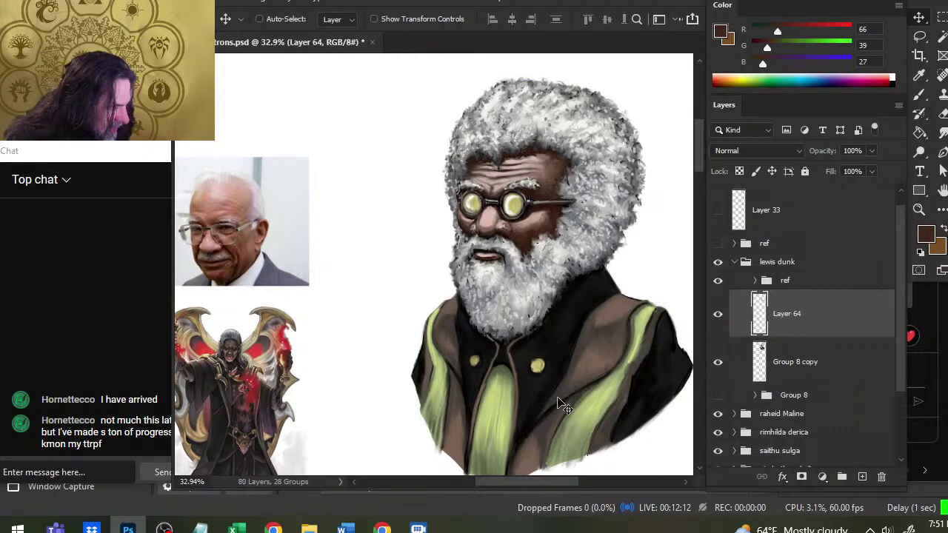
pyautogui.moveTo(559, 404)
pyautogui.mouseDown()
pyautogui.moveTo(553, 395)
pyautogui.moveTo(562, 401)
pyautogui.mouseUp()
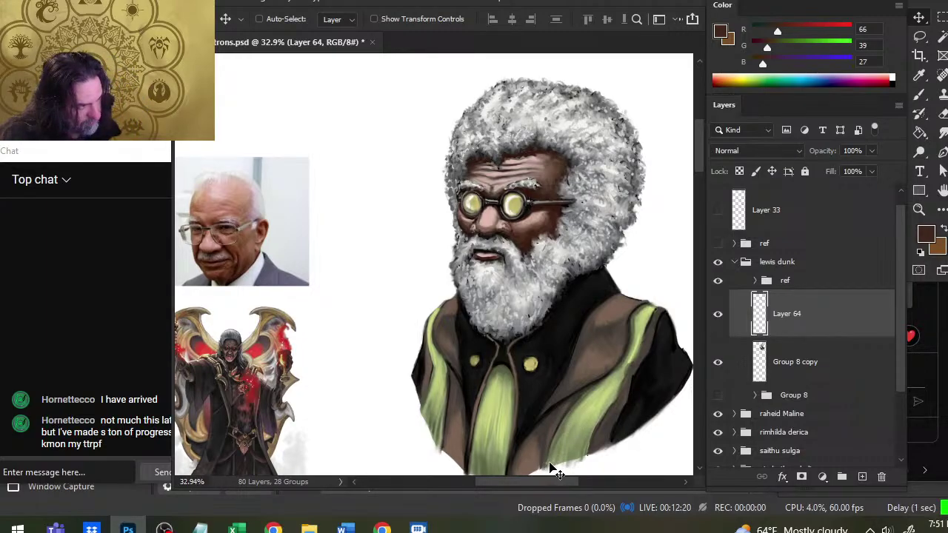
# Step: Merge the shifted button layer down into Group 8 copy
pyautogui.press('r')
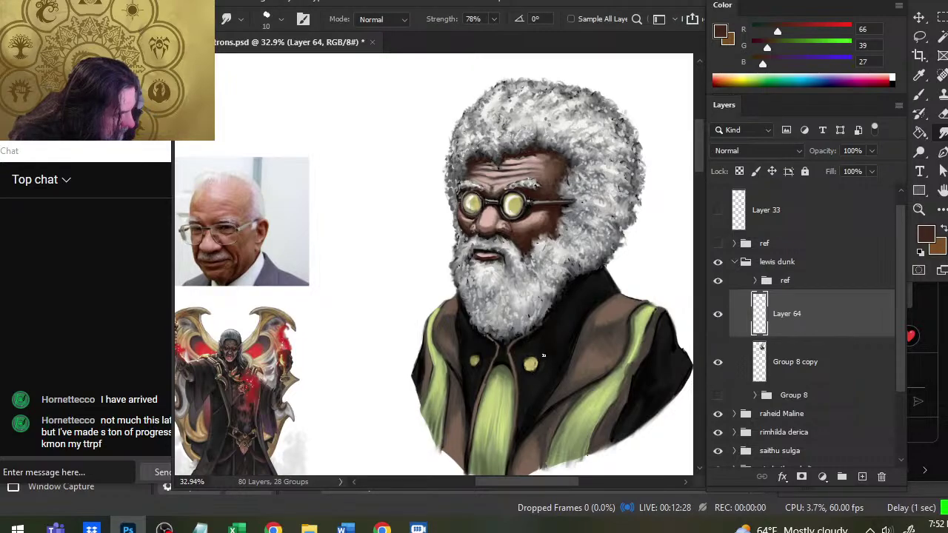
pyautogui.rightClick(796, 321)
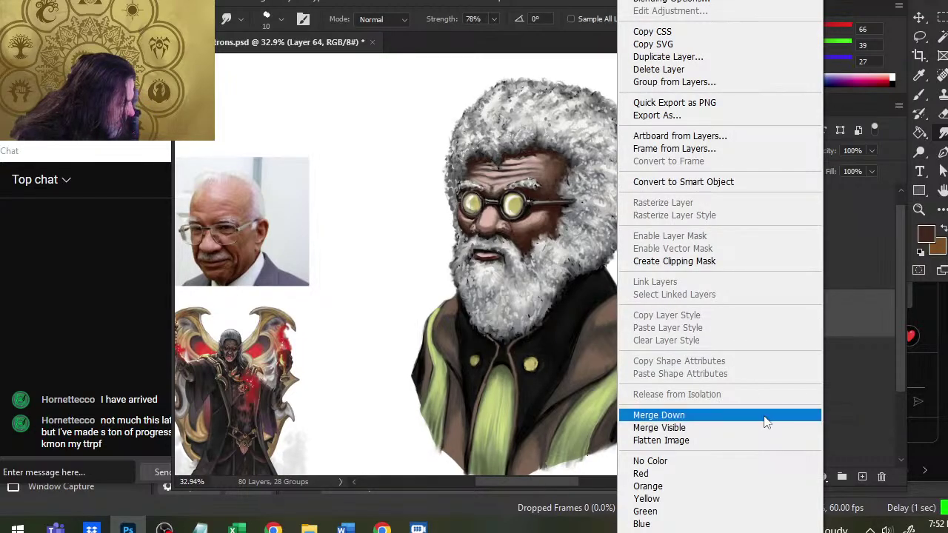
pyautogui.click(765, 416)
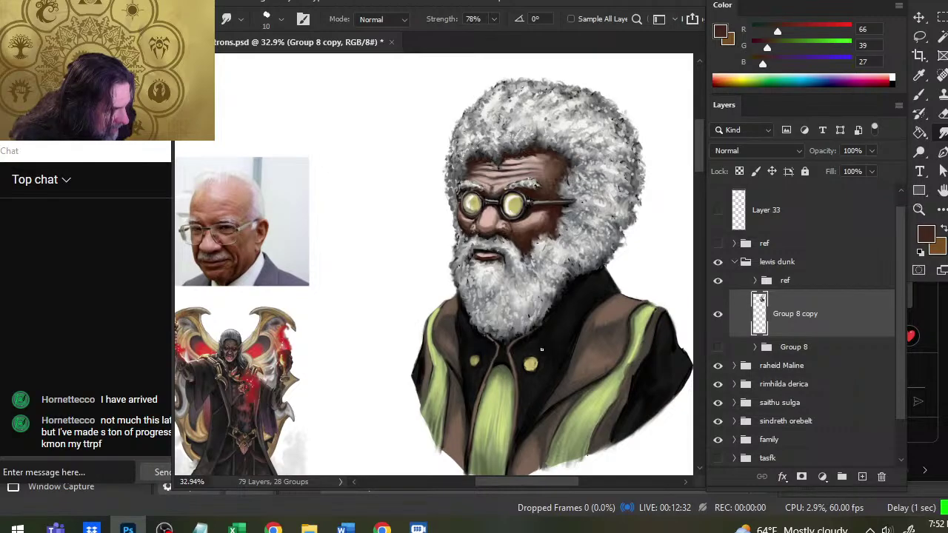
pyautogui.moveTo(490, 387); pyautogui.dragTo(464, 351)
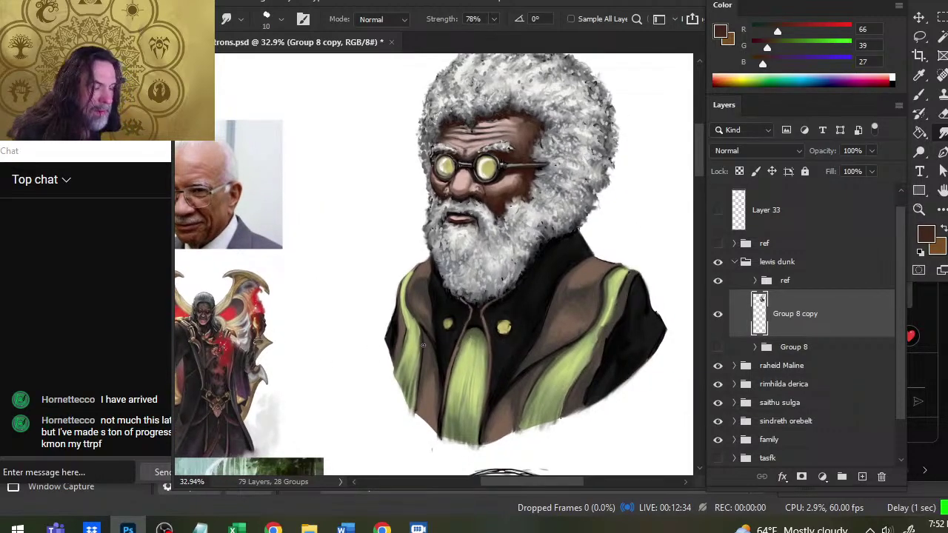
pyautogui.press('l')
pyautogui.moveTo(513, 296); pyautogui.dragTo(454, 303)
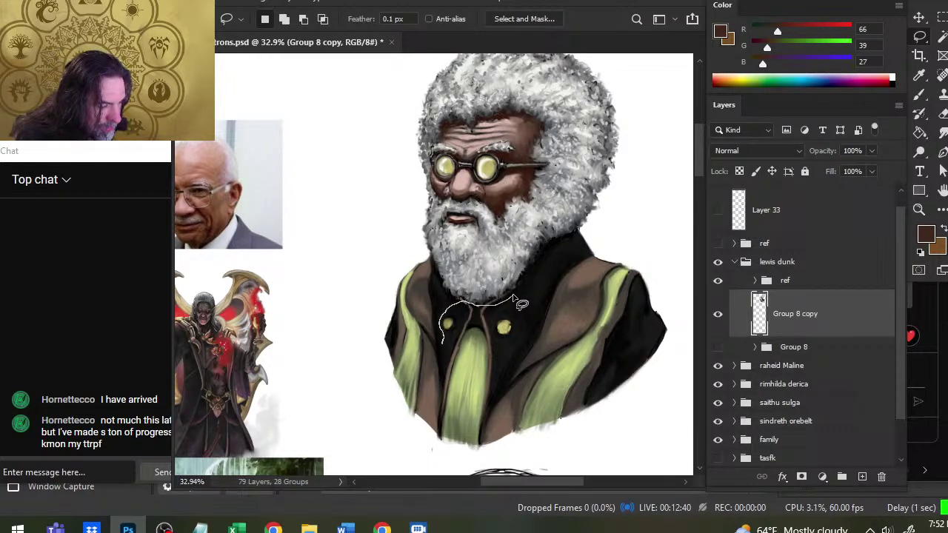
pyautogui.press('Escape')
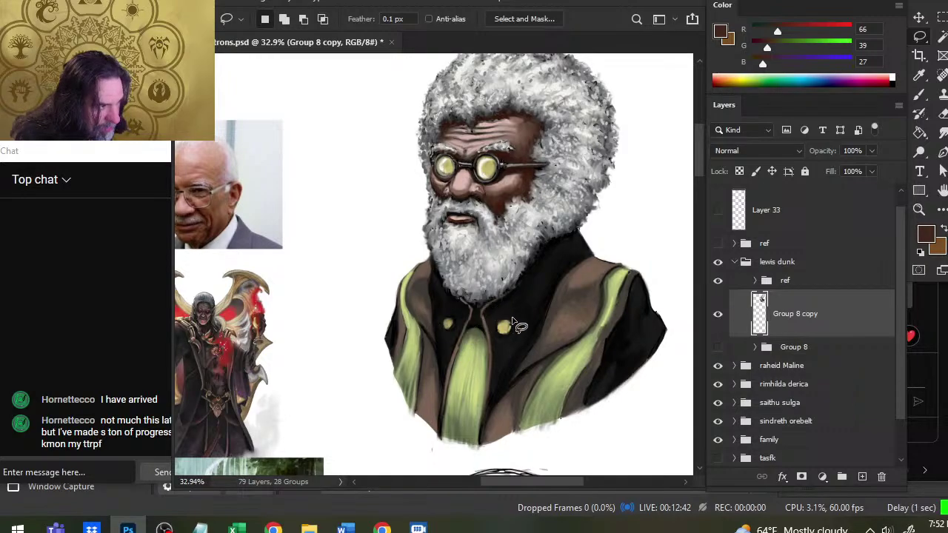
# Step: Lasso the black coat flap containing the larger button below the beard and copy it onto a new layer
pyautogui.moveTo(524, 289)
pyautogui.mouseDown()
pyautogui.moveTo(500, 306)
pyautogui.moveTo(527, 285)
pyautogui.mouseUp()
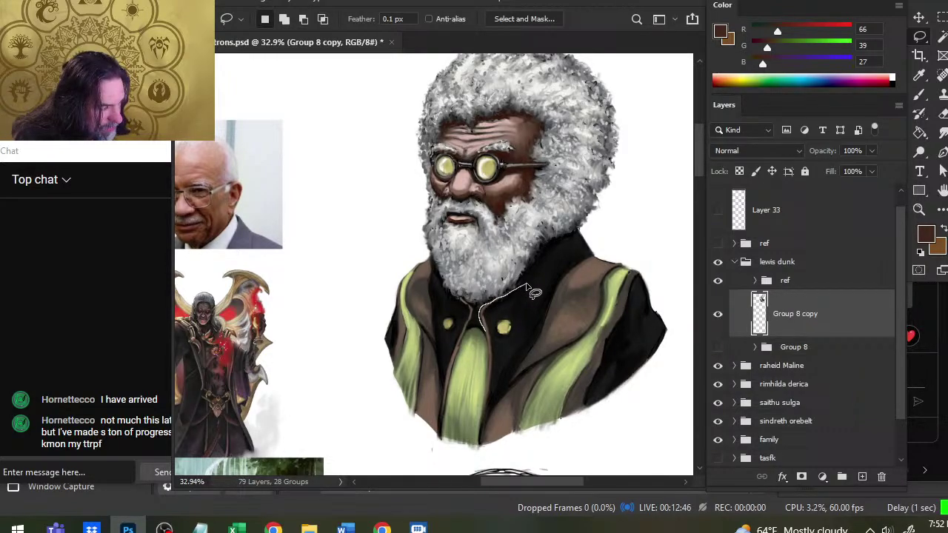
pyautogui.moveTo(485, 330); pyautogui.dragTo(488, 355)
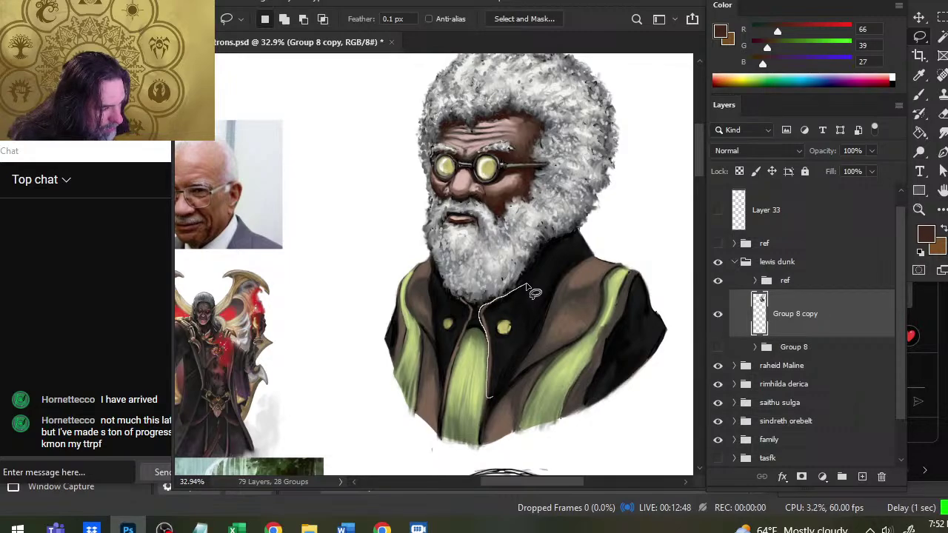
pyautogui.moveTo(489, 396)
pyautogui.mouseDown()
pyautogui.moveTo(515, 369)
pyautogui.moveTo(527, 286)
pyautogui.mouseUp()
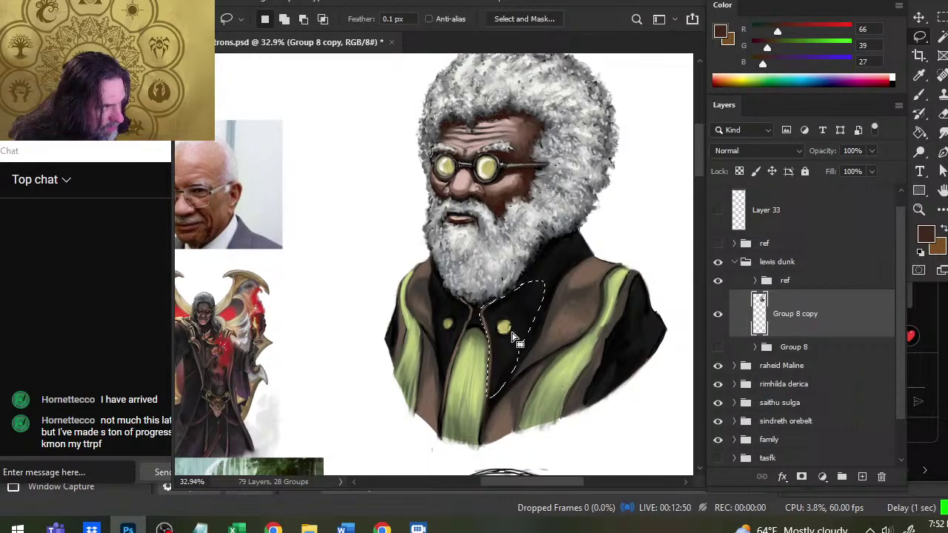
pyautogui.hotkey('ctrl', 'j')
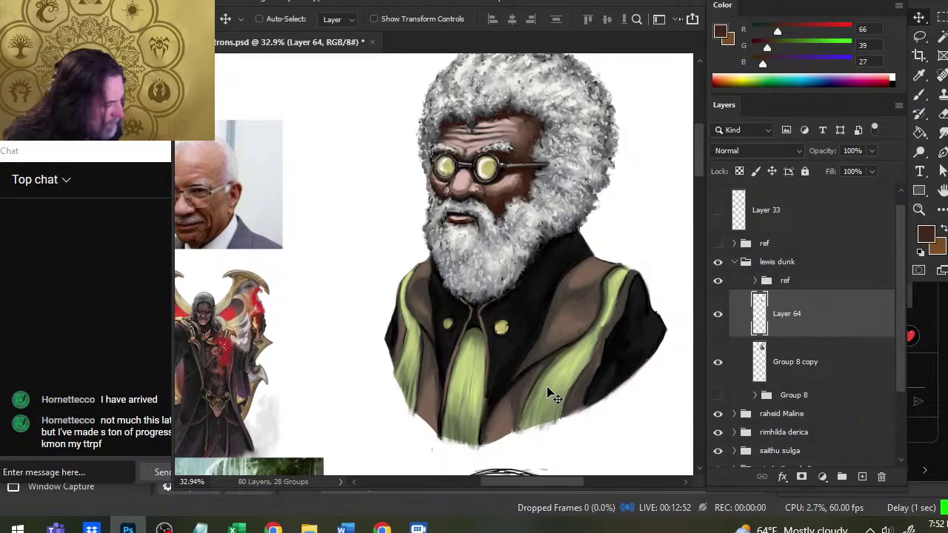
# Step: Rotate the copied coat flap about -1.3° with Free Transform and merge it down into Group 8 copy
pyautogui.rightClick(569, 268)
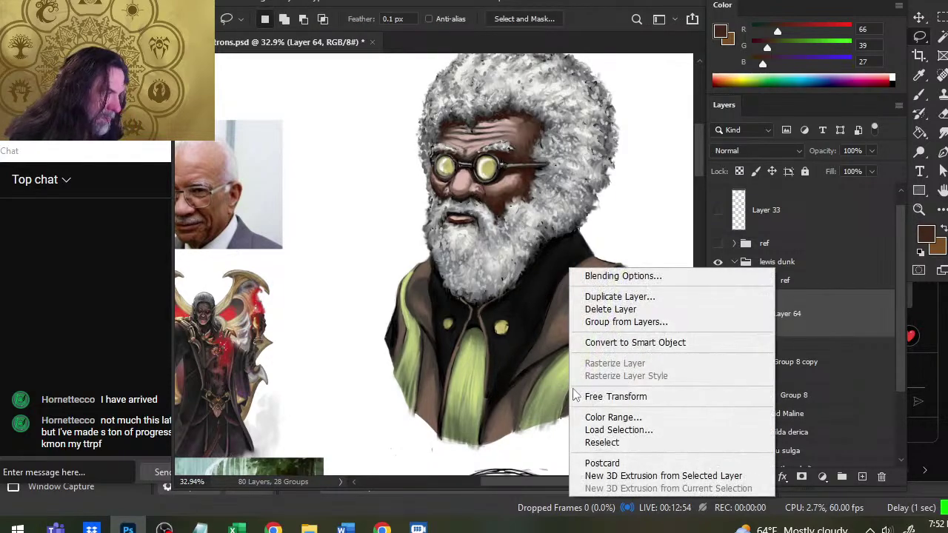
pyautogui.click(618, 397)
pyautogui.moveTo(637, 365); pyautogui.dragTo(633, 363)
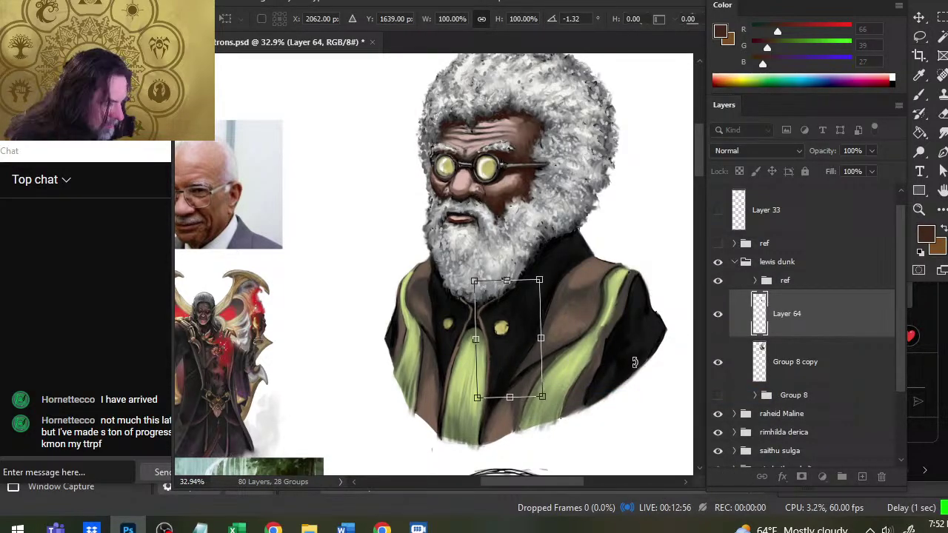
pyautogui.press('Return')
pyautogui.press('v')
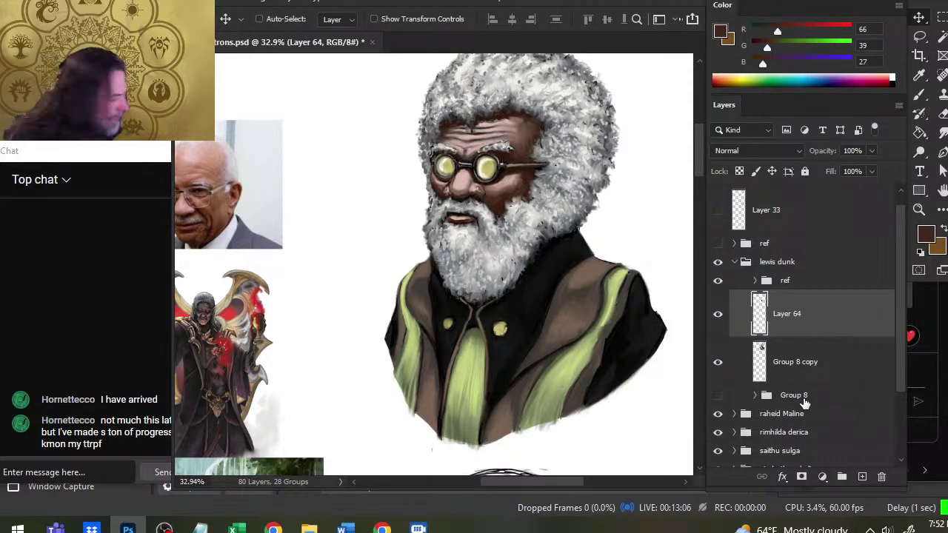
pyautogui.rightClick(809, 323)
pyautogui.click(759, 414)
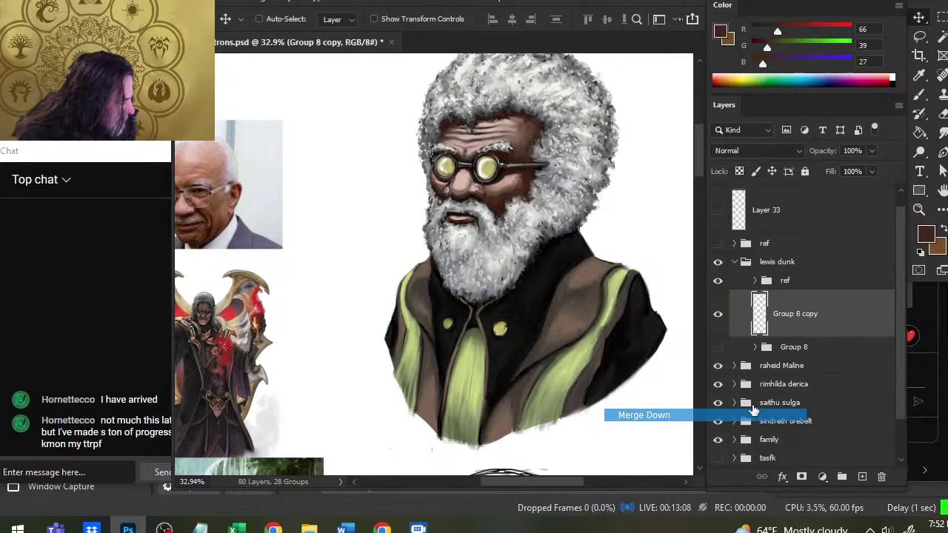
# Step: Lasso the smaller coat button, copy it onto a new layer and reposition the copy slightly toward the collar opening
pyautogui.press('r')
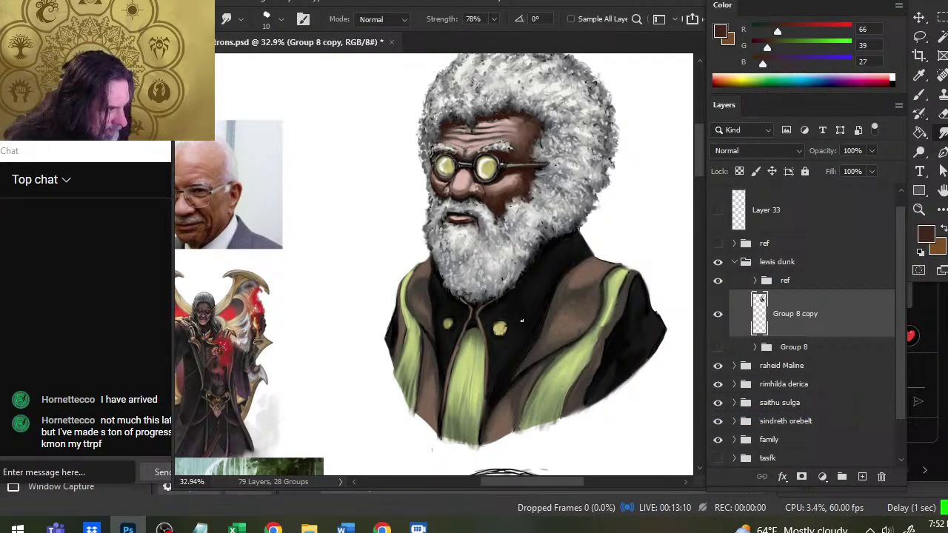
pyautogui.press('l')
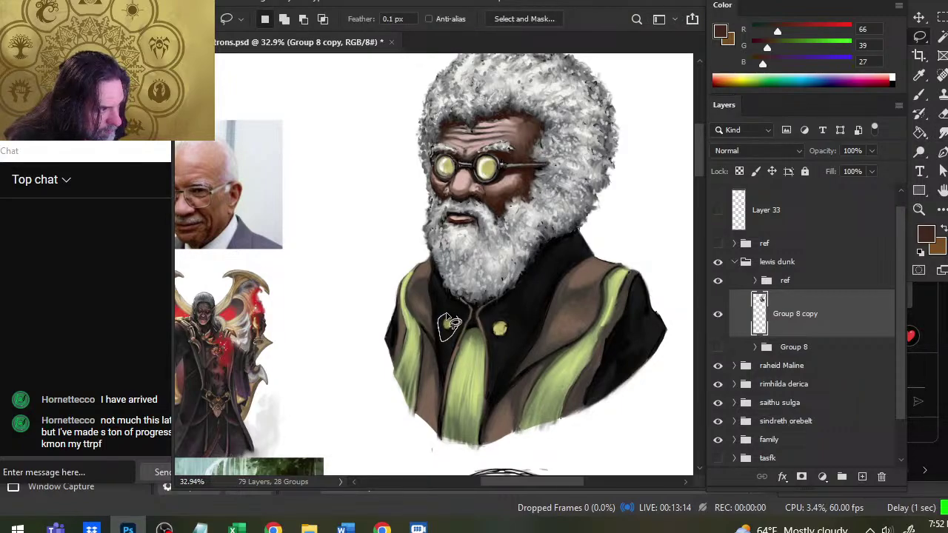
pyautogui.hotkey('ctrl', 'j')
pyautogui.press('v')
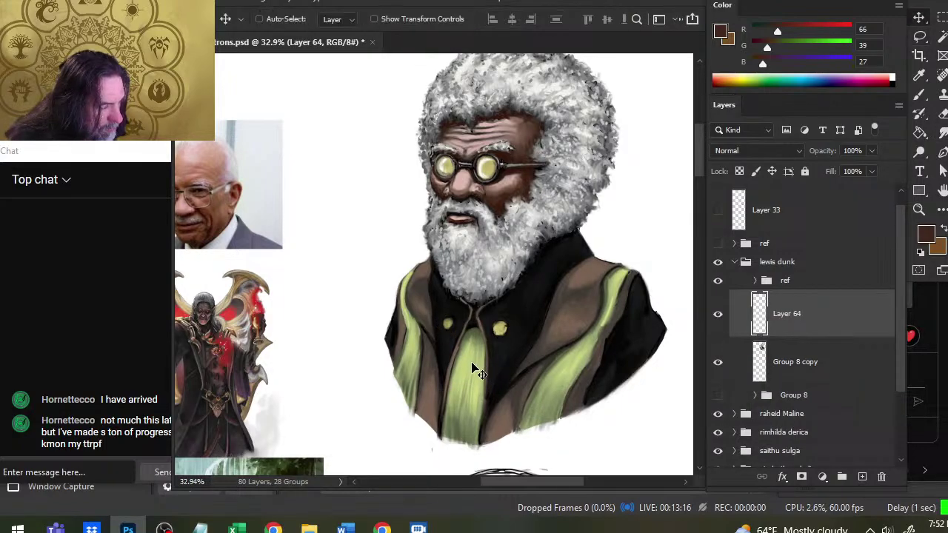
pyautogui.moveTo(474, 368)
pyautogui.mouseDown()
pyautogui.moveTo(476, 352)
pyautogui.moveTo(489, 391)
pyautogui.mouseUp()
pyautogui.press('l')
# Step: Adjust the small button copy with Free Transform, nudge it into place and merge it down into Group 8 copy
pyautogui.rightClick(453, 328)
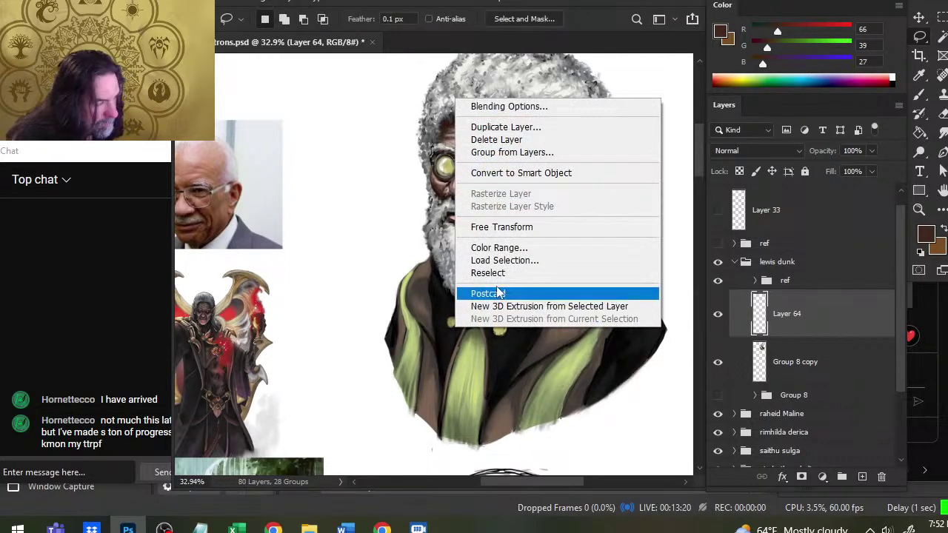
pyautogui.click(501, 226)
pyautogui.moveTo(439, 324); pyautogui.dragTo(438, 326)
pyautogui.press('Return')
pyautogui.press('l')
pyautogui.press('v')
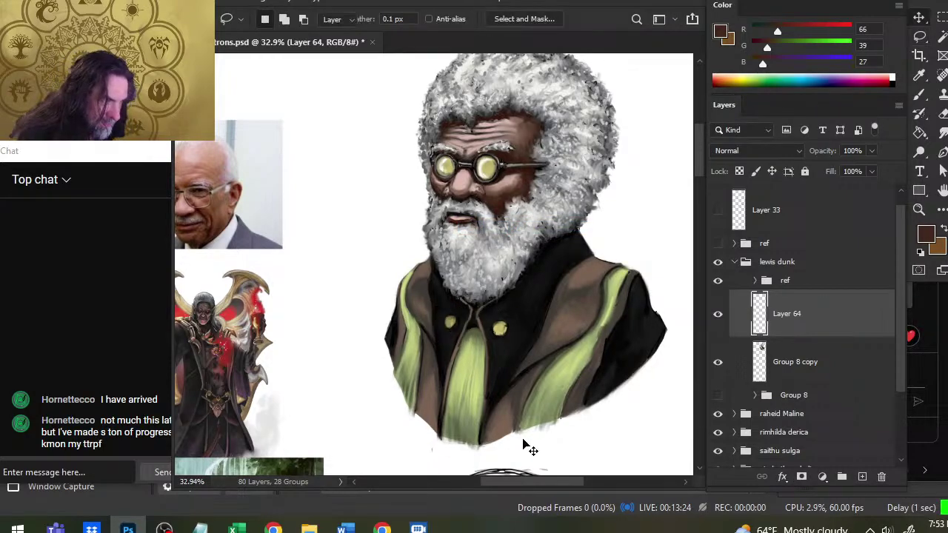
pyautogui.press('Up')
pyautogui.press('Left')
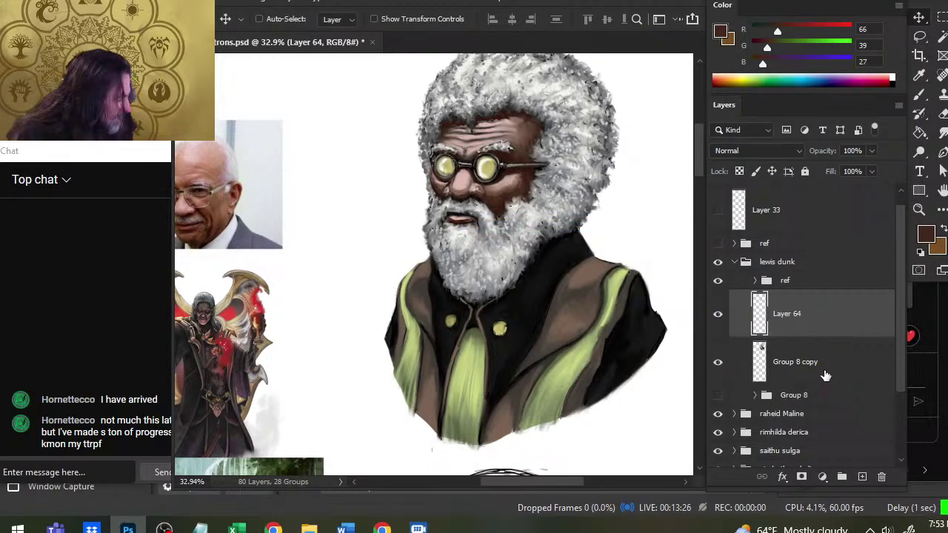
pyautogui.rightClick(818, 330)
pyautogui.click(709, 416)
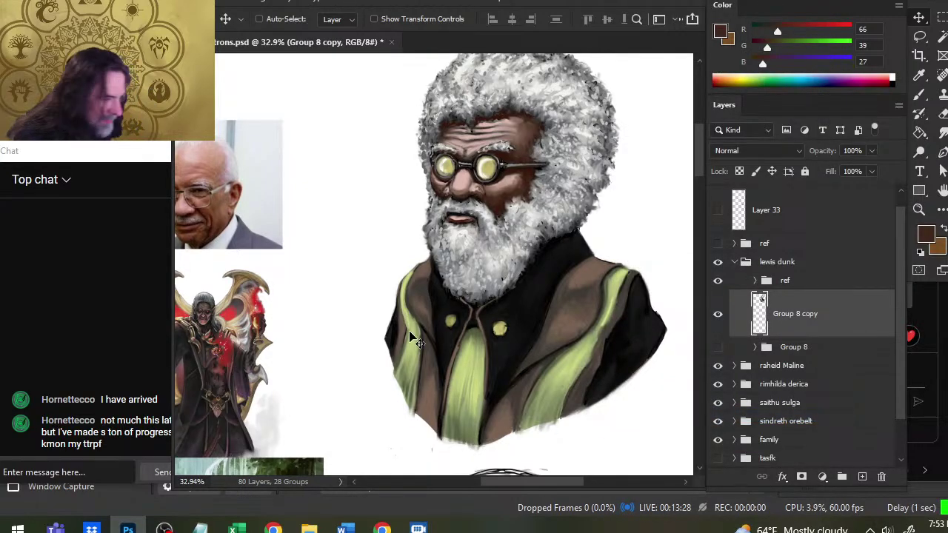
# Step: Smooth the outline and shading of the larger coat button with a size 10 smudge at 78% strength
pyautogui.press('r')
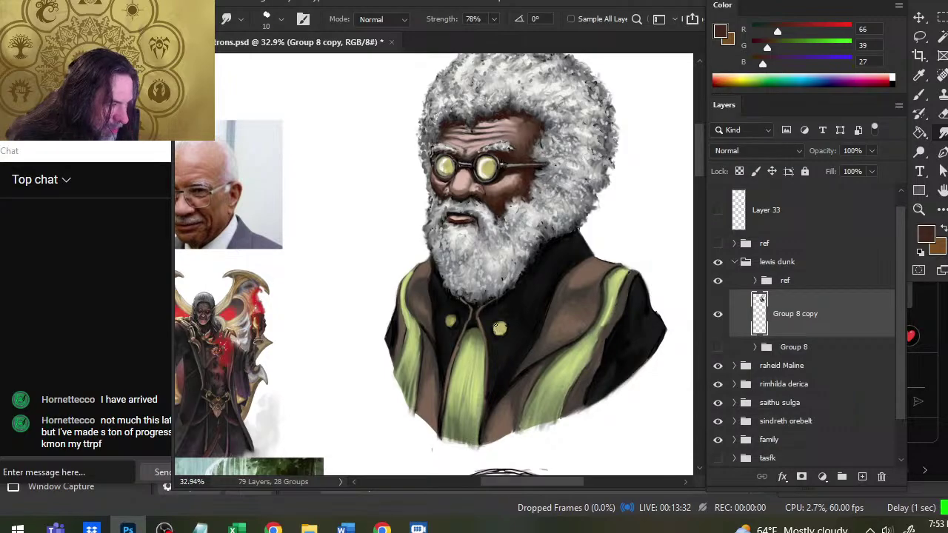
pyautogui.moveTo(495, 325); pyautogui.dragTo(499, 324)
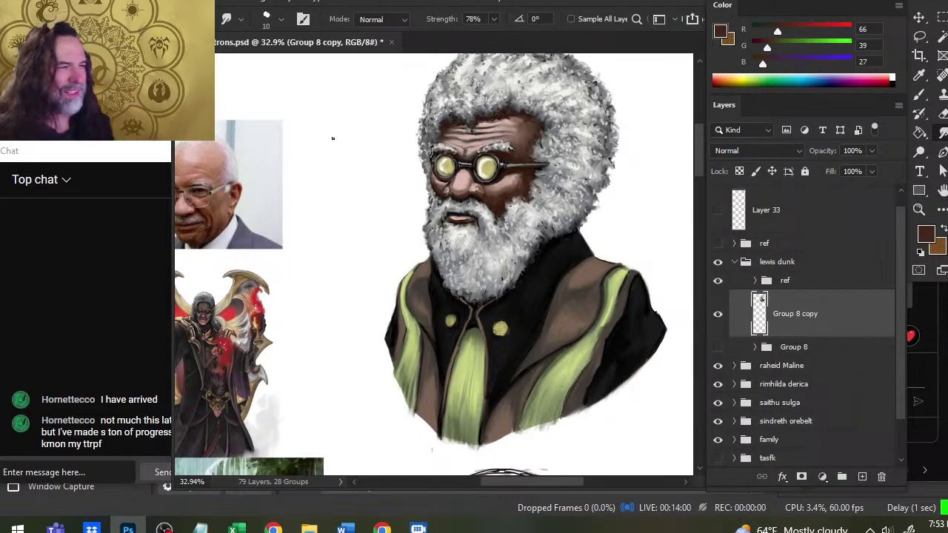
# Step: Paint a test squiggle on the blank canvas beside the portrait, lasso it and shrink it to 17.93% with Free Transform
pyautogui.press('l')
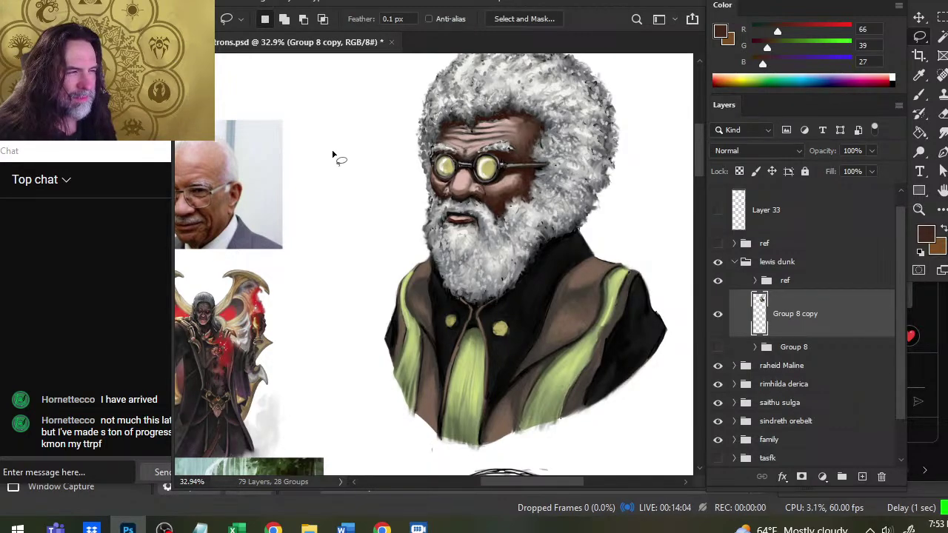
pyautogui.press('b')
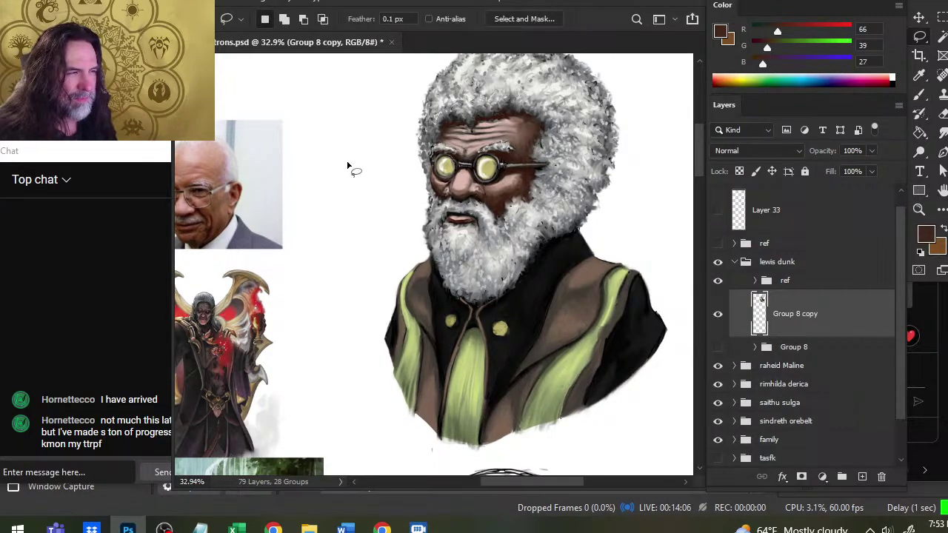
pyautogui.moveTo(353, 157)
pyautogui.mouseDown()
pyautogui.moveTo(341, 142)
pyautogui.moveTo(332, 175)
pyautogui.mouseUp()
pyautogui.press('l')
pyautogui.moveTo(348, 127)
pyautogui.mouseDown()
pyautogui.moveTo(303, 164)
pyautogui.moveTo(355, 130)
pyautogui.mouseUp()
pyautogui.rightClick(339, 156)
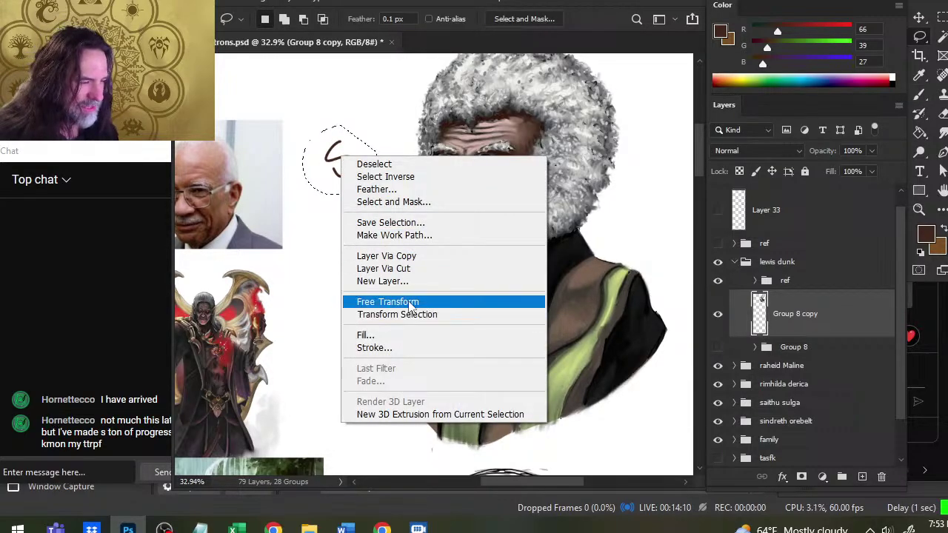
pyautogui.click(377, 301)
pyautogui.moveTo(301, 125); pyautogui.dragTo(356, 177)
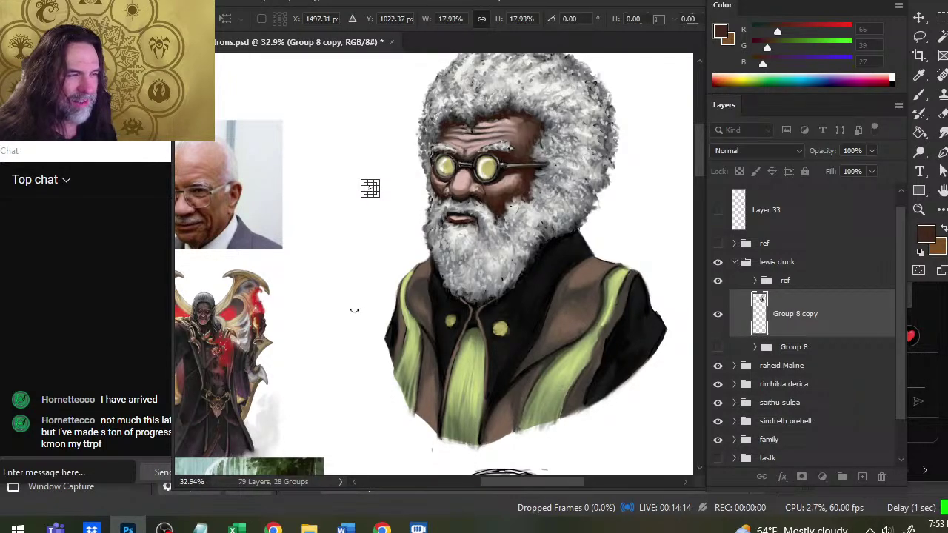
pyautogui.press('Return')
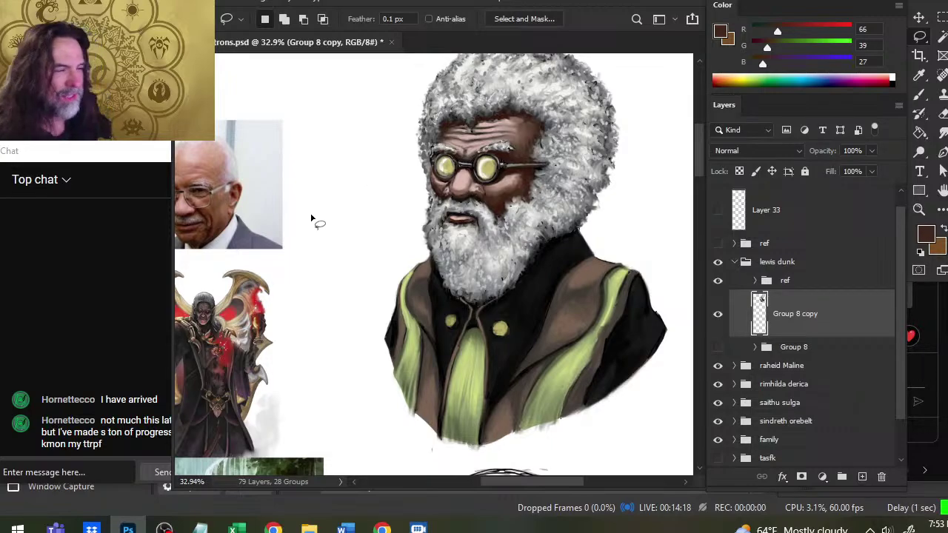
pyautogui.click(368, 226)
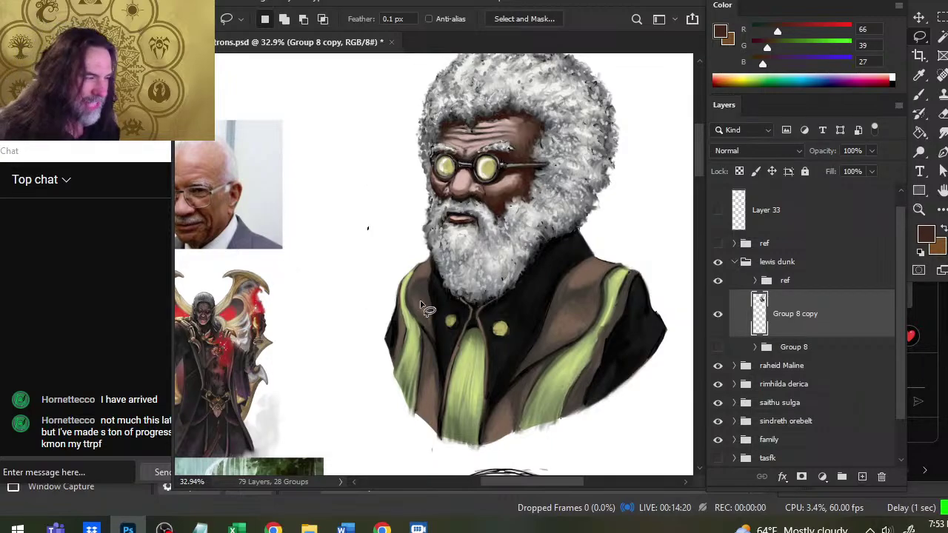
pyautogui.press('r')
pyautogui.press('l')
pyautogui.click(383, 247)
# Step: Sample a light pinkish skin tone for the forehead and touch up its highlights with a size 9 smudge at 78% strength
pyautogui.press('r')
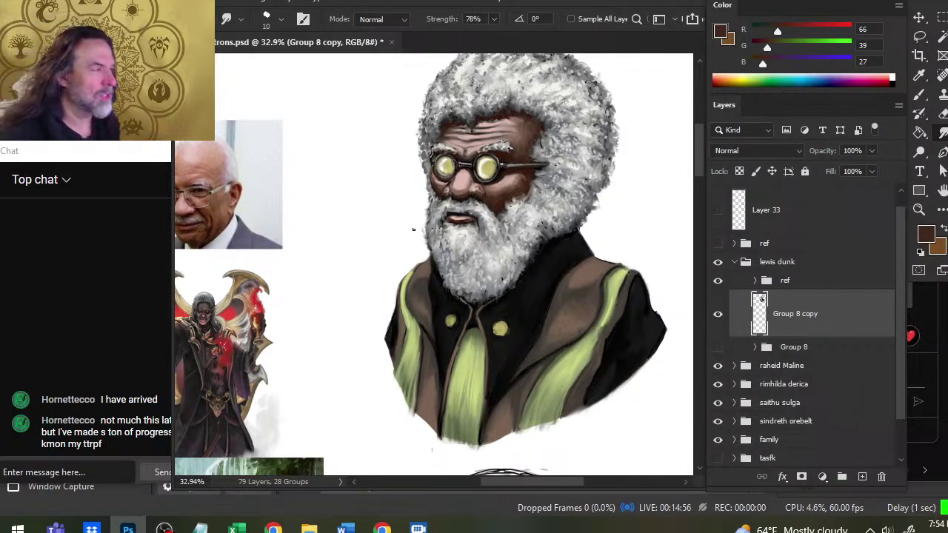
pyautogui.press('[')
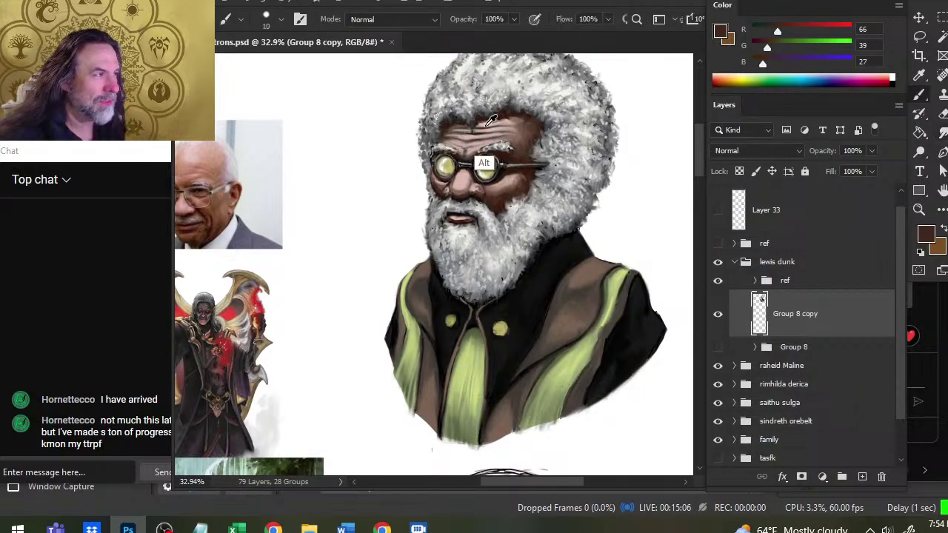
pyautogui.keyDown('alt'); pyautogui.click(480, 124); pyautogui.keyUp('alt')
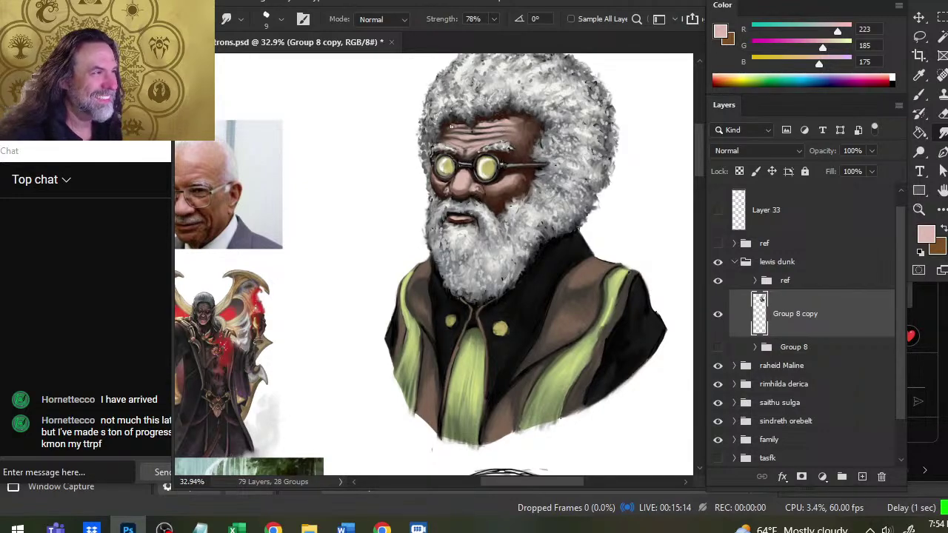
# Step: Add a layer mask to Group 8 copy and trim the bust's lower edge into a smooth curve with a black size 35 brush
pyautogui.press('z')
pyautogui.moveTo(474, 203); pyautogui.dragTo(417, 235)
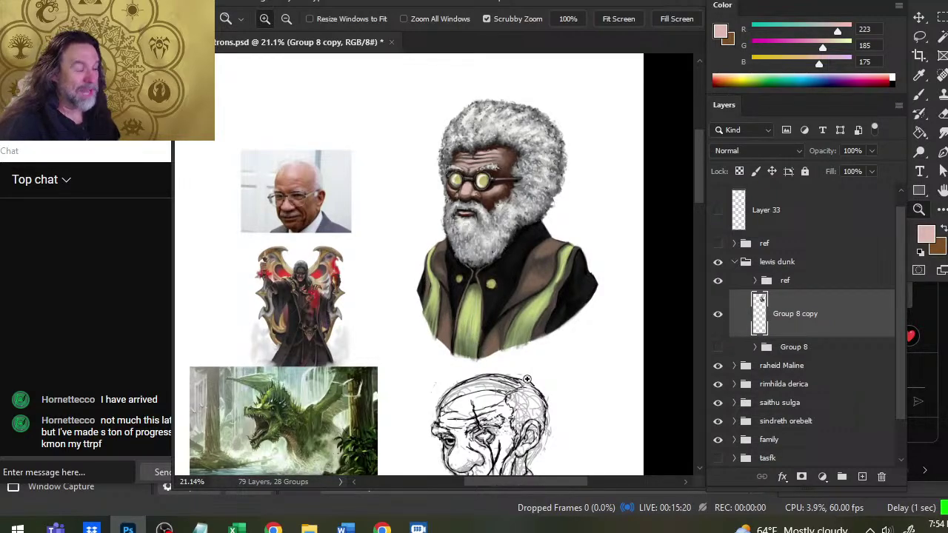
pyautogui.press('r')
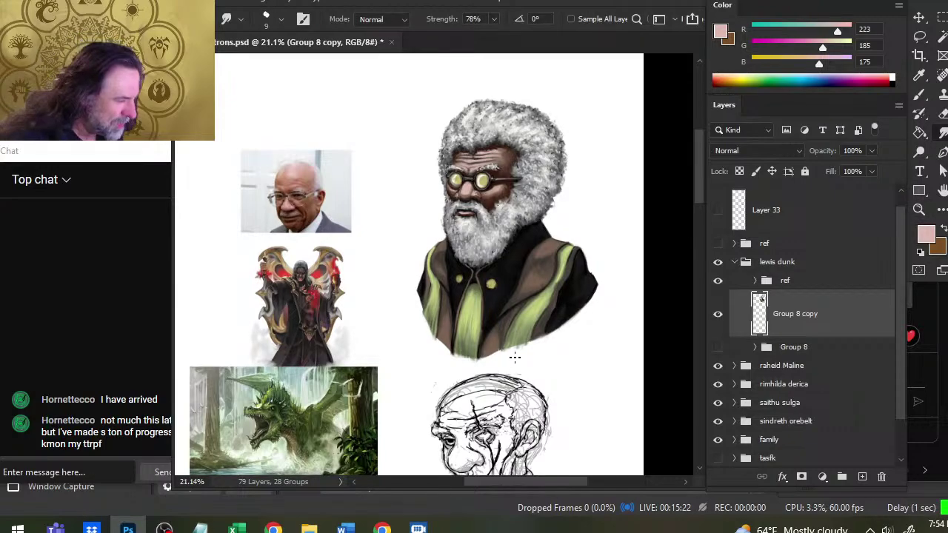
pyautogui.press('e')
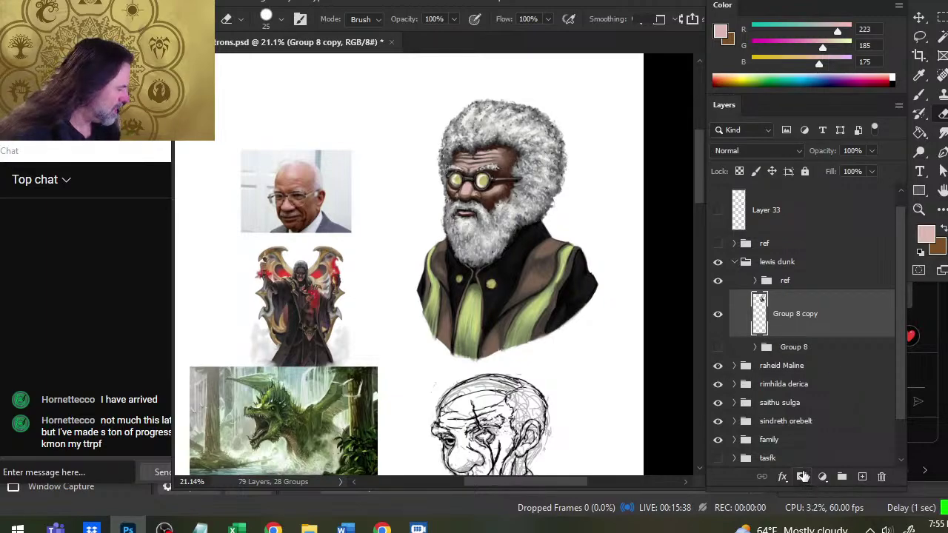
pyautogui.click(792, 476)
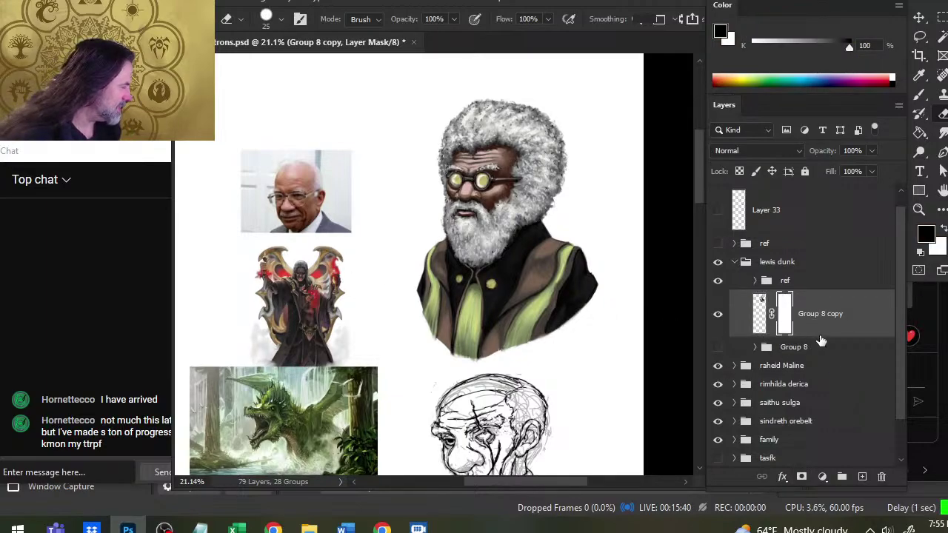
pyautogui.press('b')
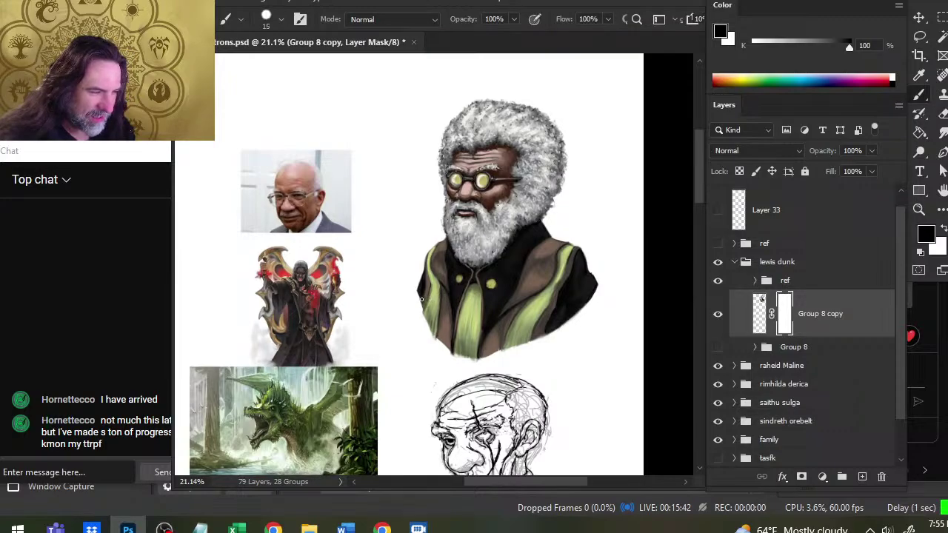
pyautogui.press(']')
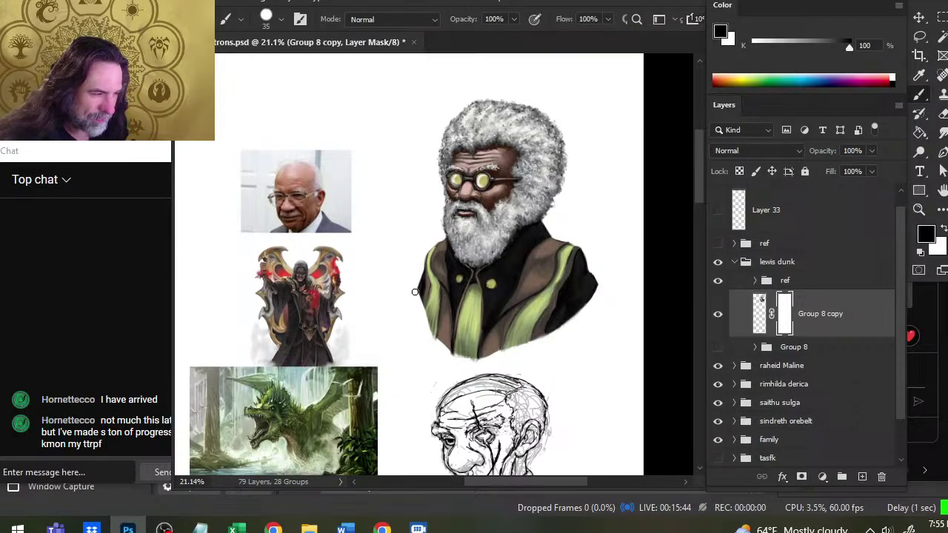
pyautogui.moveTo(415, 291)
pyautogui.mouseDown()
pyautogui.moveTo(433, 337)
pyautogui.moveTo(476, 360)
pyautogui.moveTo(552, 332)
pyautogui.moveTo(595, 284)
pyautogui.mouseUp()
# Step: Soften the coat's lower-left edge on the layer mask with a size 30 textured smudge at 50% strength
pyautogui.press('r')
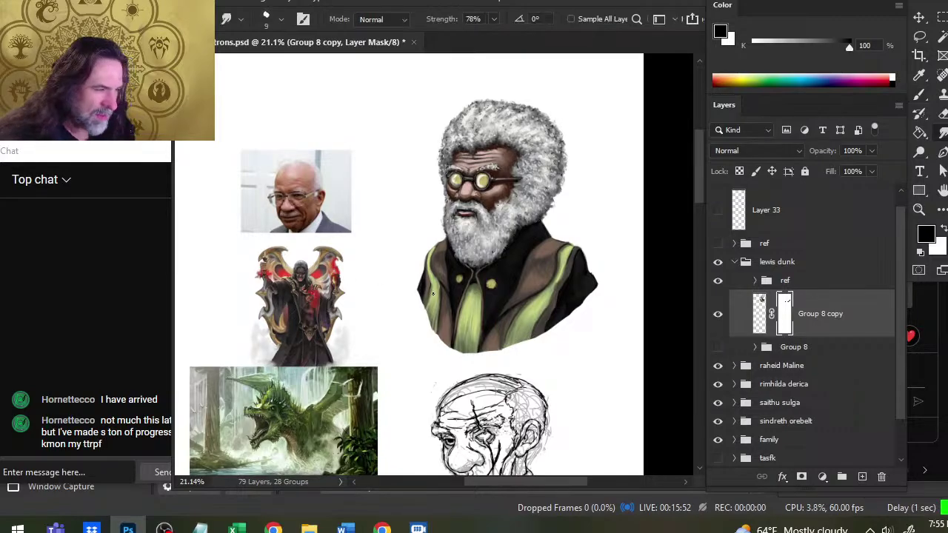
pyautogui.press(']')
pyautogui.press(']')
pyautogui.press(']')
pyautogui.press(']')
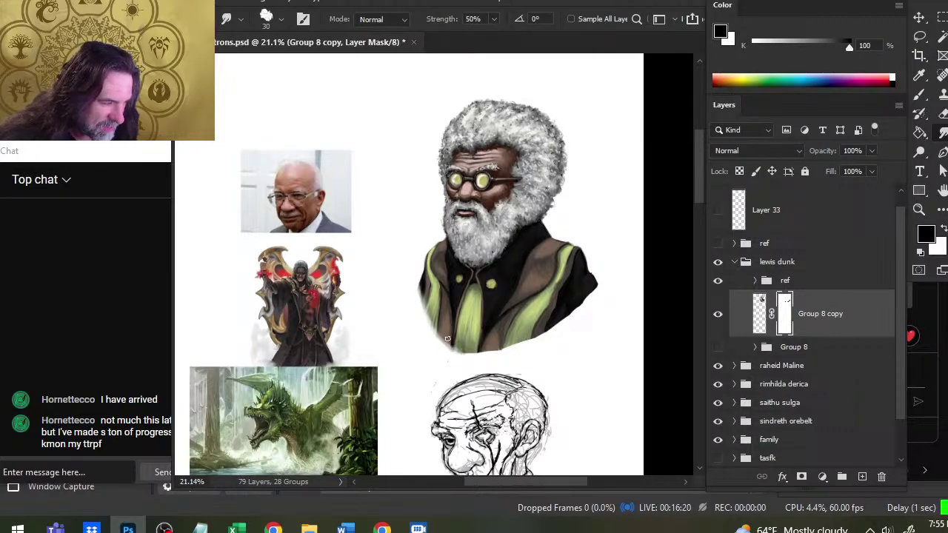
pyautogui.moveTo(482, 398); pyautogui.dragTo(463, 264)
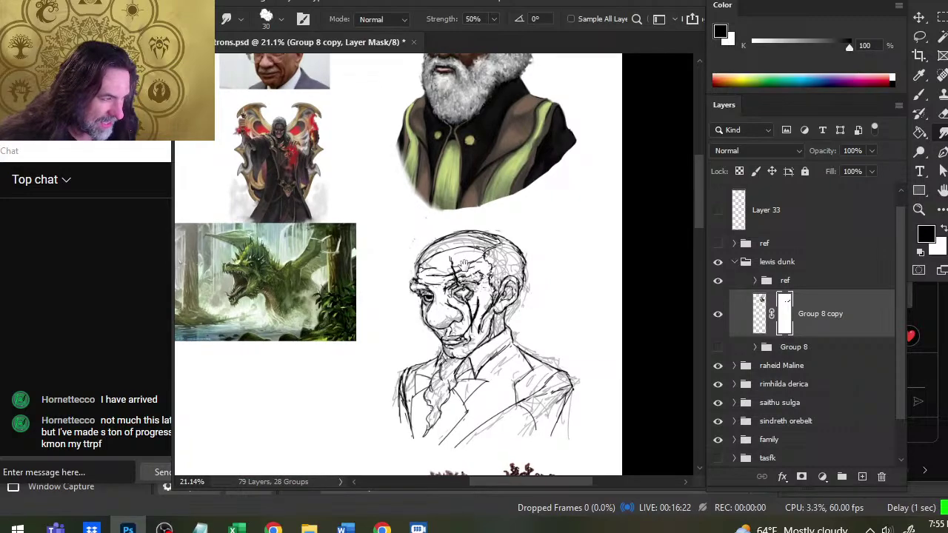
pyautogui.scroll(3, 452, 263)
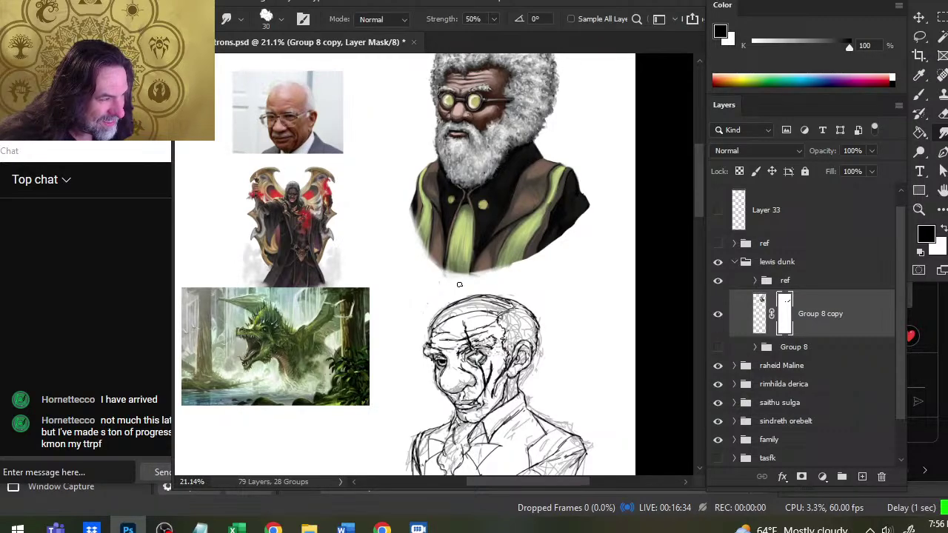
# Step: Continue smudging the layer mask along the coat's bottom edge toward the lower-right lapel stripe
pyautogui.press('e')
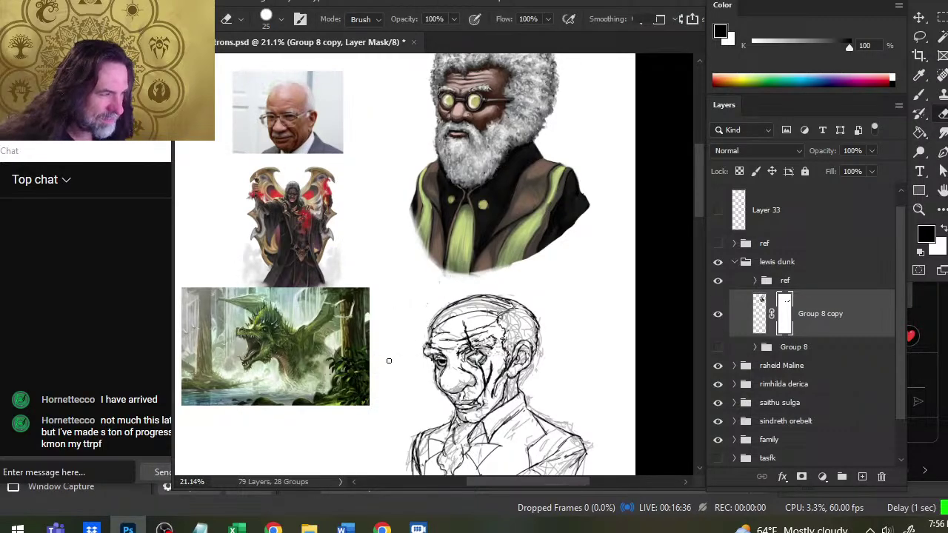
pyautogui.press('b')
pyautogui.press('r')
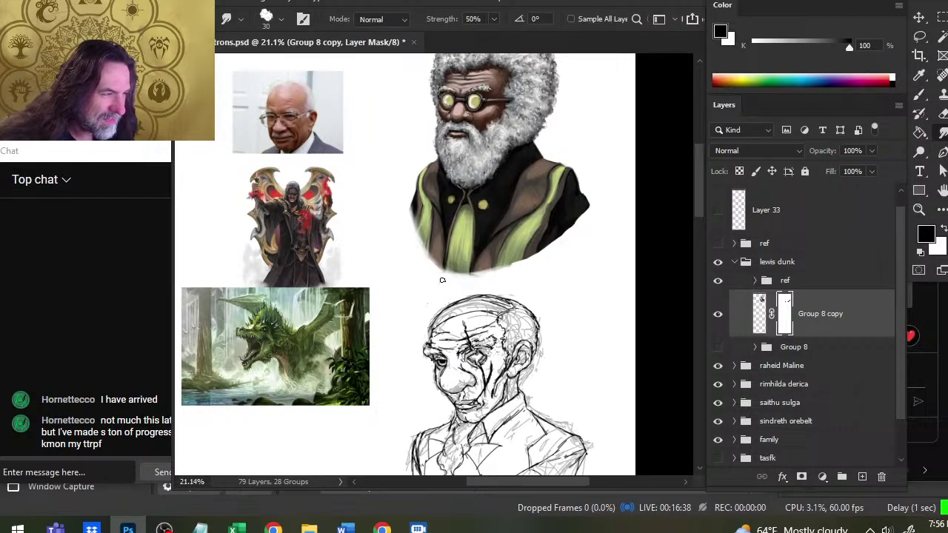
pyautogui.press('b')
pyautogui.press('r')
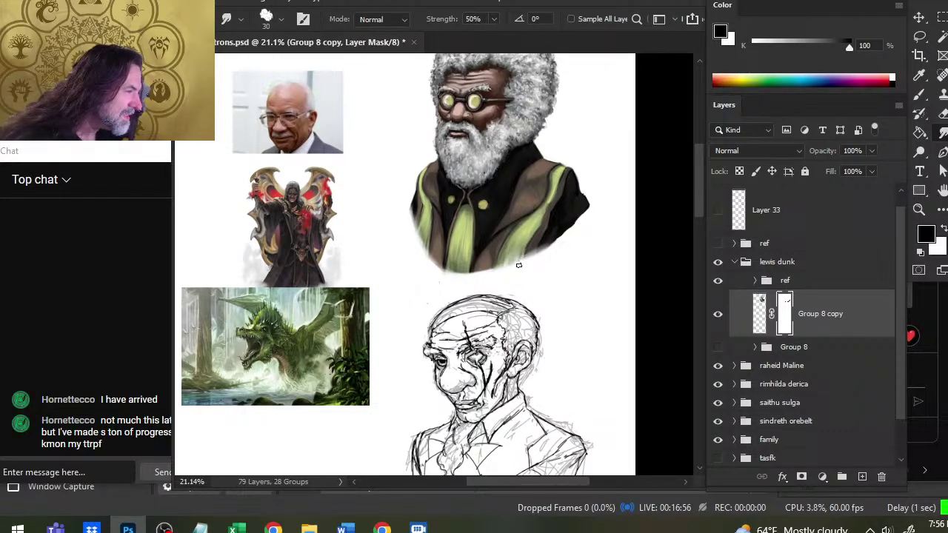
# Step: Mask uneven black strokes into the base of the central green stripe and smudge the whole bottom edge into a soft fade
pyautogui.press('b')
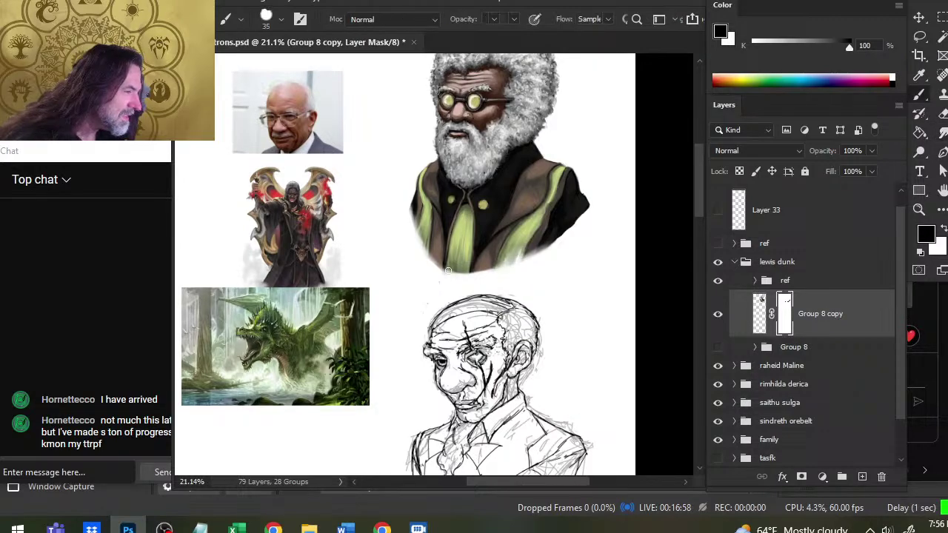
pyautogui.moveTo(447, 265); pyautogui.dragTo(455, 275)
pyautogui.moveTo(464, 268)
pyautogui.mouseDown()
pyautogui.moveTo(463, 278)
pyautogui.moveTo(445, 262)
pyautogui.moveTo(457, 274)
pyautogui.moveTo(453, 262)
pyautogui.moveTo(467, 273)
pyautogui.moveTo(464, 262)
pyautogui.mouseUp()
pyautogui.press('r')
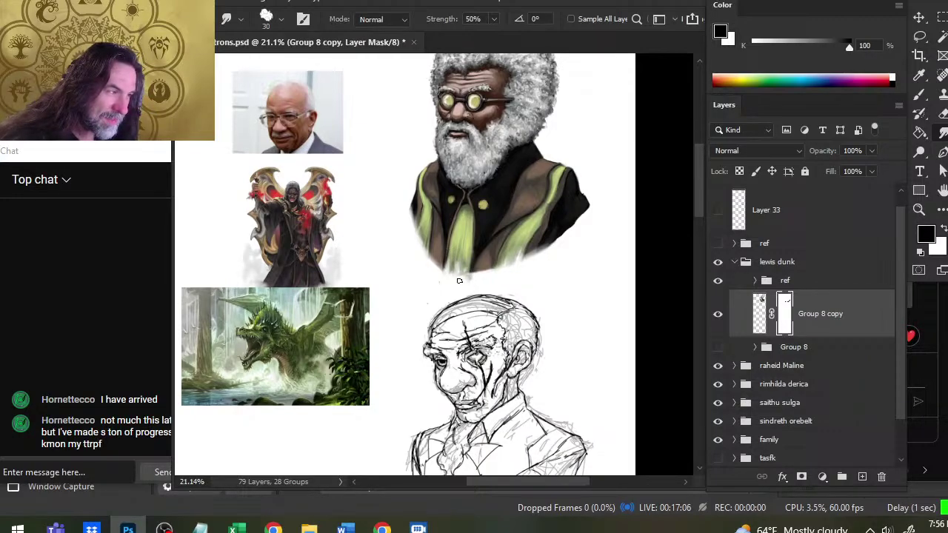
pyautogui.press('b')
pyautogui.press('r')
pyautogui.moveTo(476, 280)
pyautogui.mouseDown()
pyautogui.moveTo(460, 274)
pyautogui.moveTo(456, 243)
pyautogui.mouseUp()
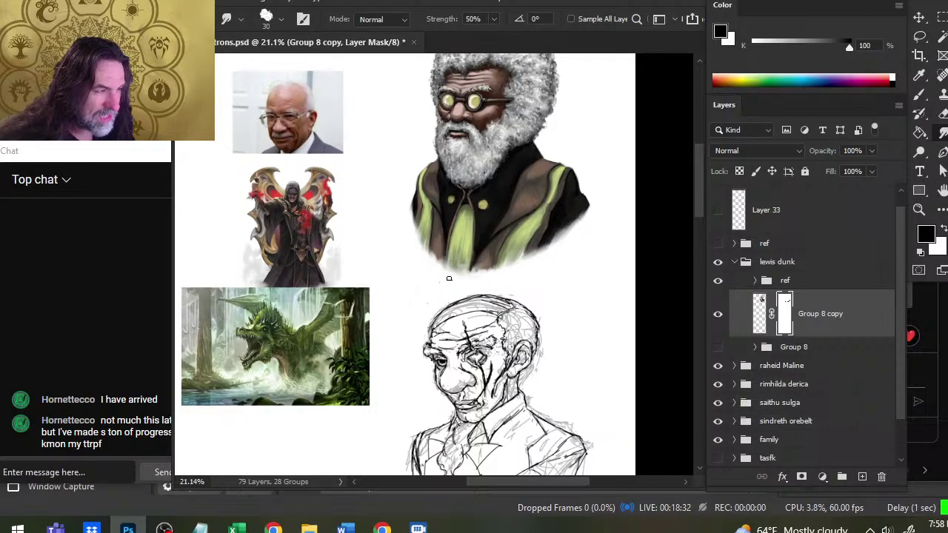
pyautogui.press('b')
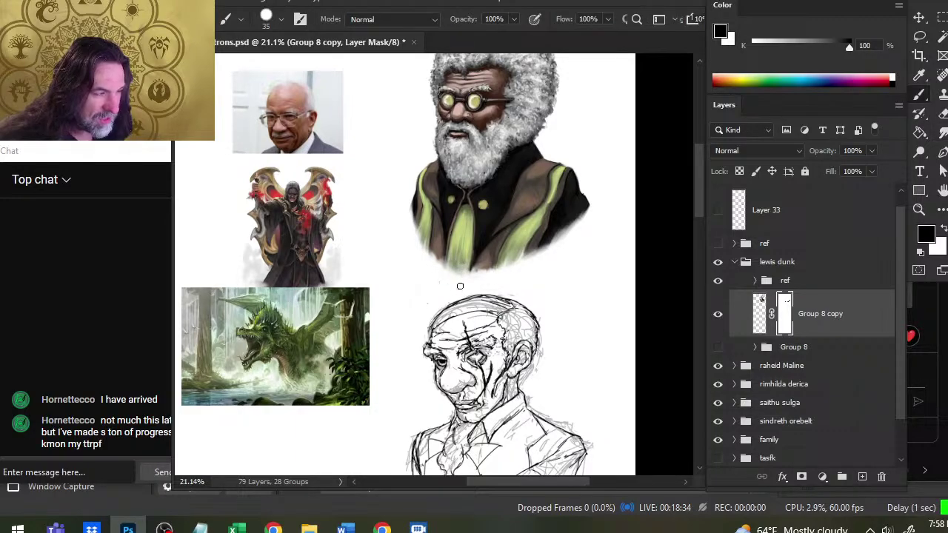
pyautogui.press('r')
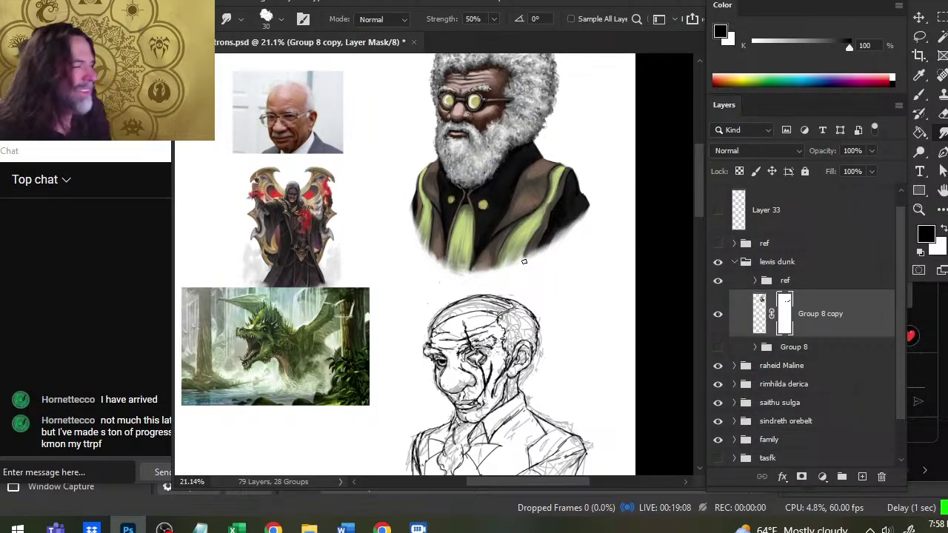
# Step: Examine the faded portrait at reduced size alongside the references and the other patron artwork on the page
pyautogui.scroll(2, 463, 293)
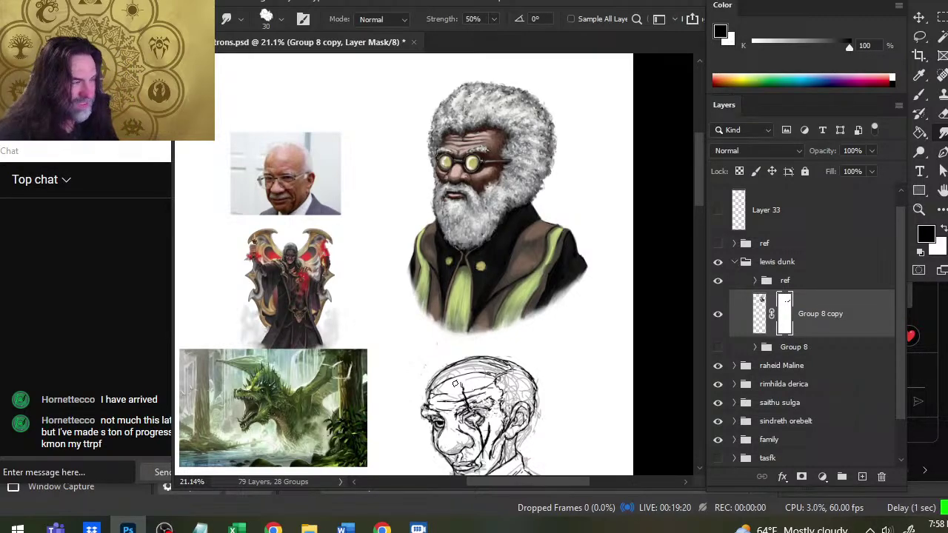
pyautogui.press('z')
pyautogui.moveTo(555, 271); pyautogui.dragTo(522, 267)
pyautogui.moveTo(567, 360); pyautogui.dragTo(529, 157)
pyautogui.moveTo(467, 277)
pyautogui.mouseDown()
pyautogui.moveTo(509, 269)
pyautogui.moveTo(529, 391)
pyautogui.moveTo(531, 222)
pyautogui.mouseUp()
pyautogui.scroll(-3, 510, 269)
pyautogui.moveTo(499, 126); pyautogui.dragTo(508, 242)
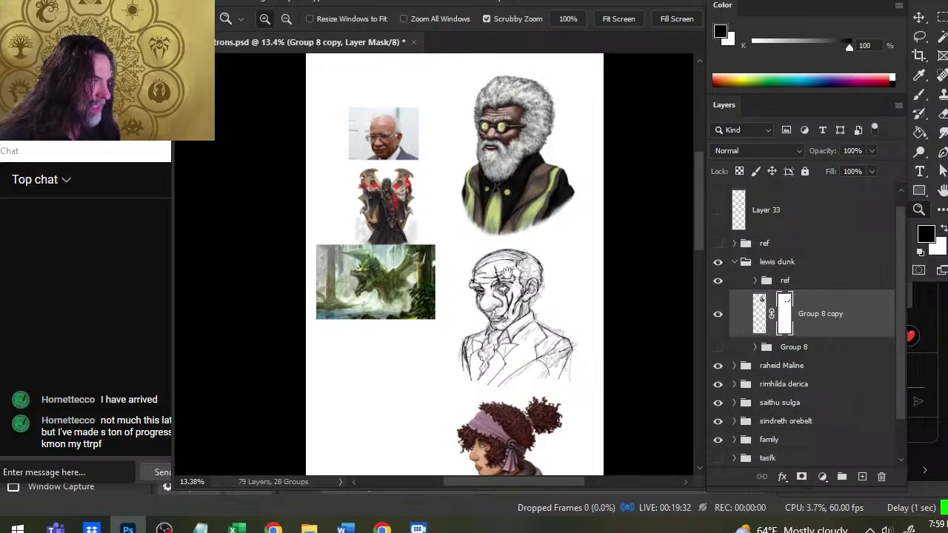
pyautogui.moveTo(532, 140); pyautogui.dragTo(526, 171)
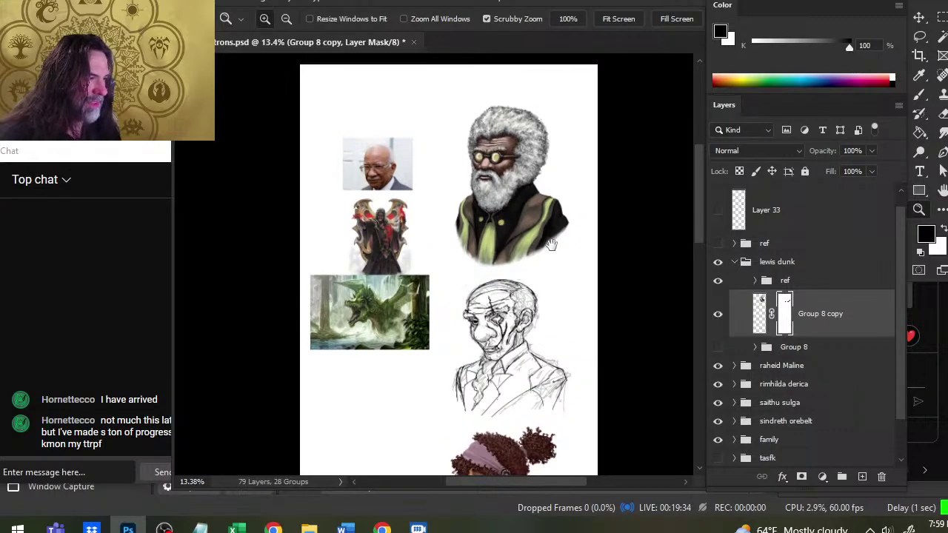
pyautogui.scroll(1, 522, 199)
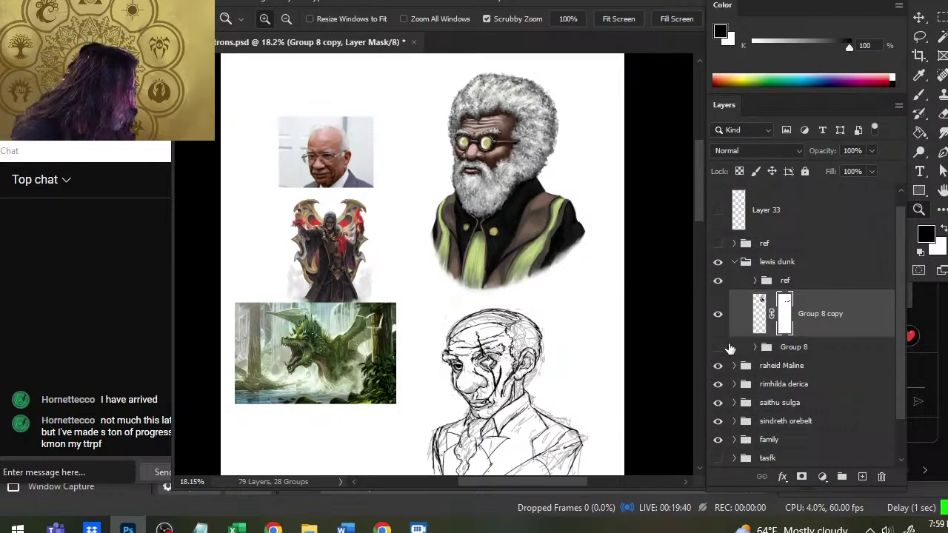
# Step: Hide the ref subgroup inside the lewis dunk group and collapse that group
pyautogui.click(717, 280)
pyautogui.click(733, 261)
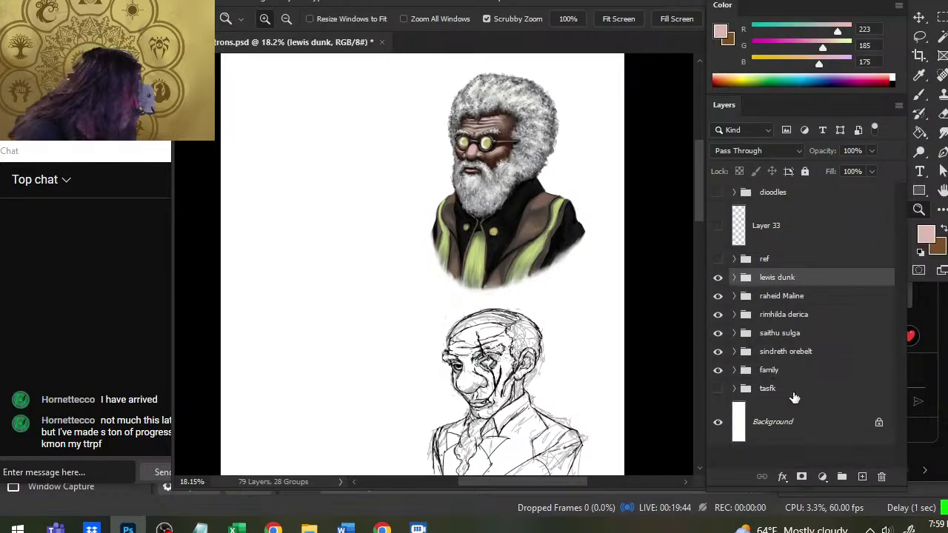
# Step: Lock the rimhilda derica group and select the lewis dunk group
pyautogui.click(810, 332)
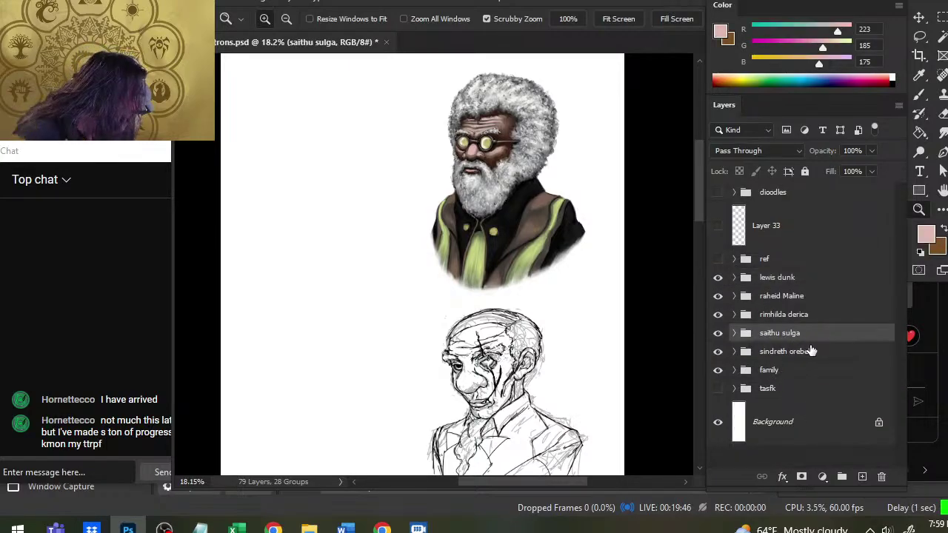
pyautogui.click(807, 316)
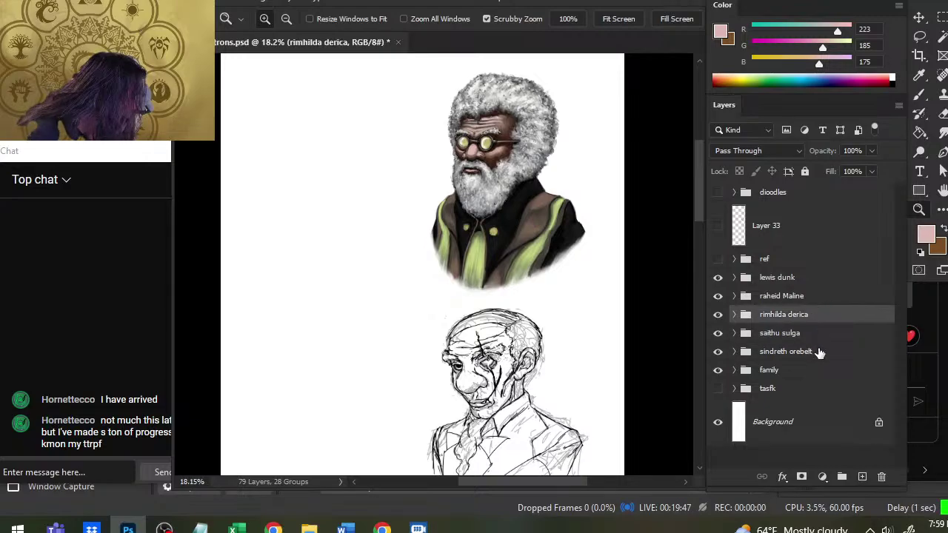
pyautogui.click(805, 171)
pyautogui.click(810, 281)
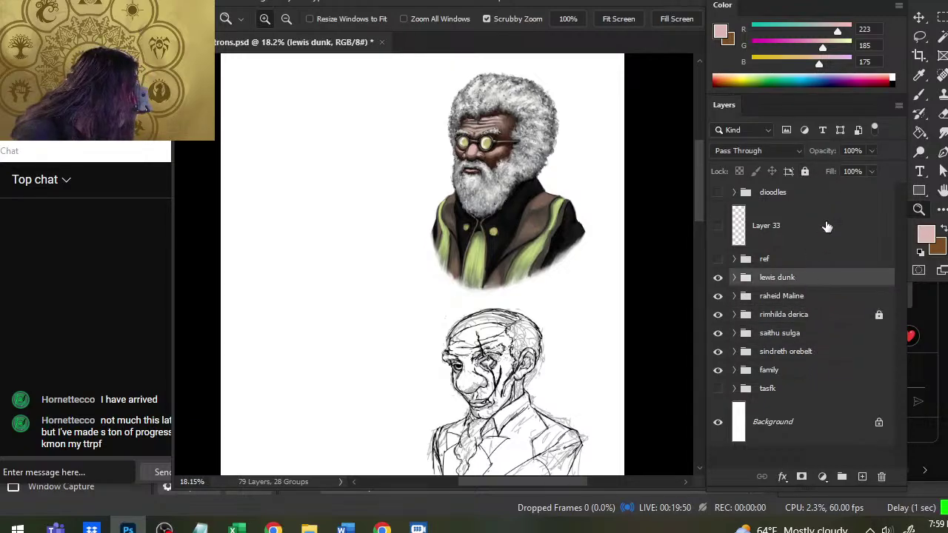
# Step: Lock the lewis dunk group and expand the raheid Maline group to show its sketch layers
pyautogui.click(805, 171)
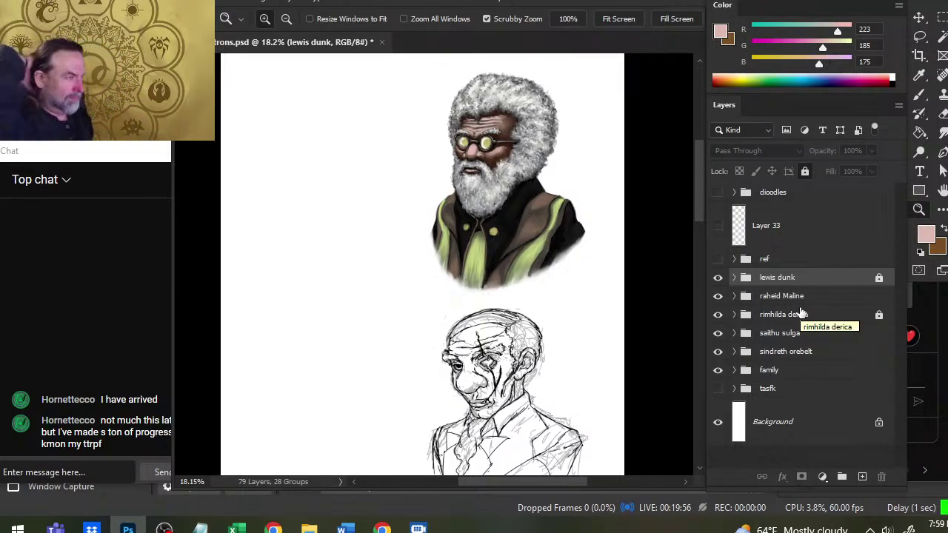
pyautogui.moveTo(562, 372); pyautogui.dragTo(537, 235)
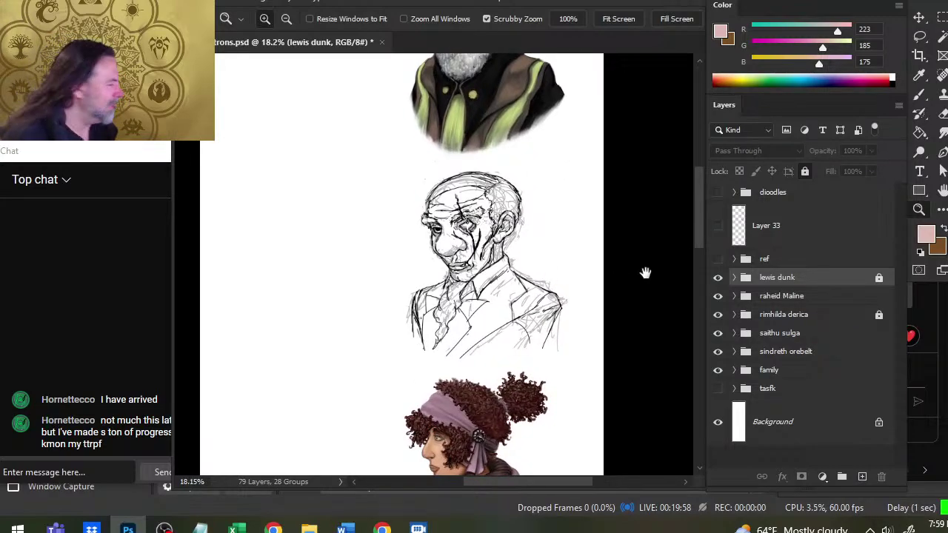
pyautogui.click(734, 296)
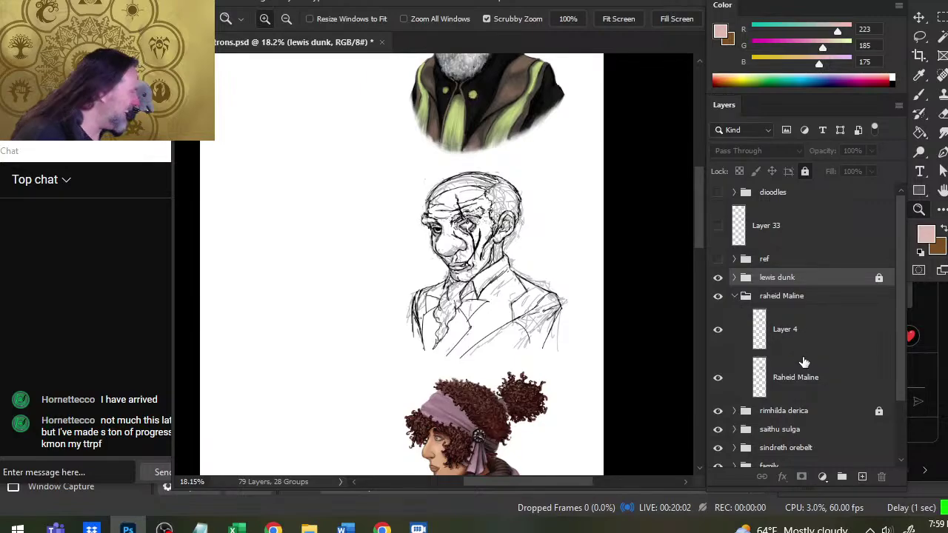
# Step: Toggle the visibility of Layer 4 and the Raheid Maline layer to check which sketch lines each contains
pyautogui.click(718, 331)
pyautogui.click(718, 332)
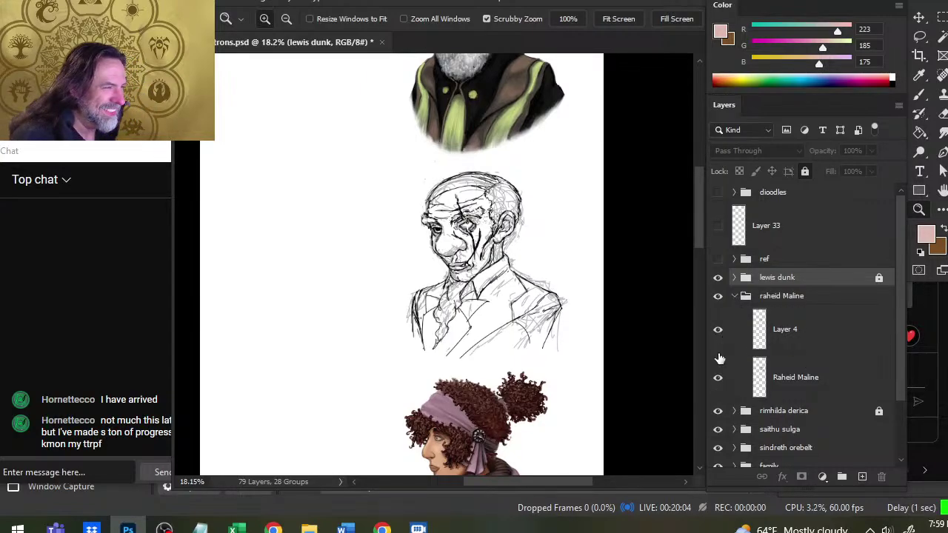
pyautogui.click(718, 376)
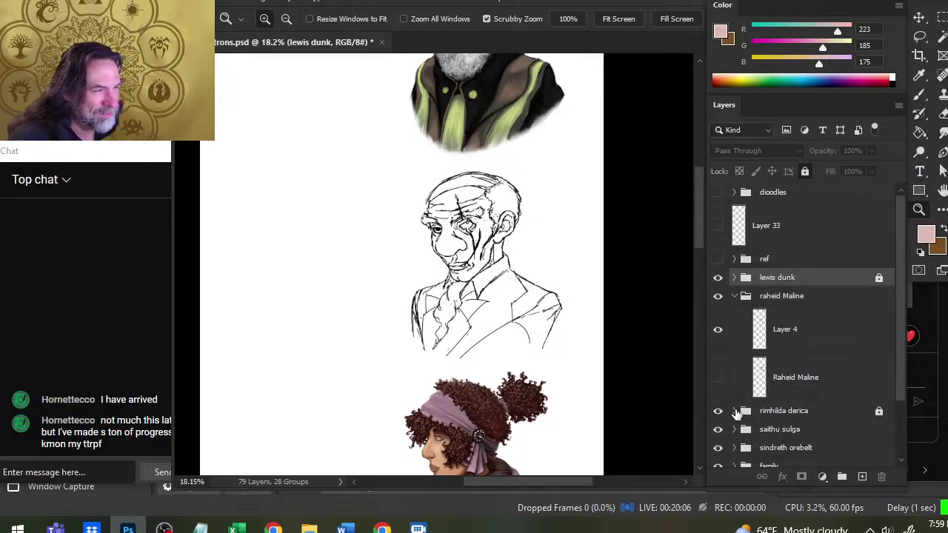
pyautogui.click(718, 377)
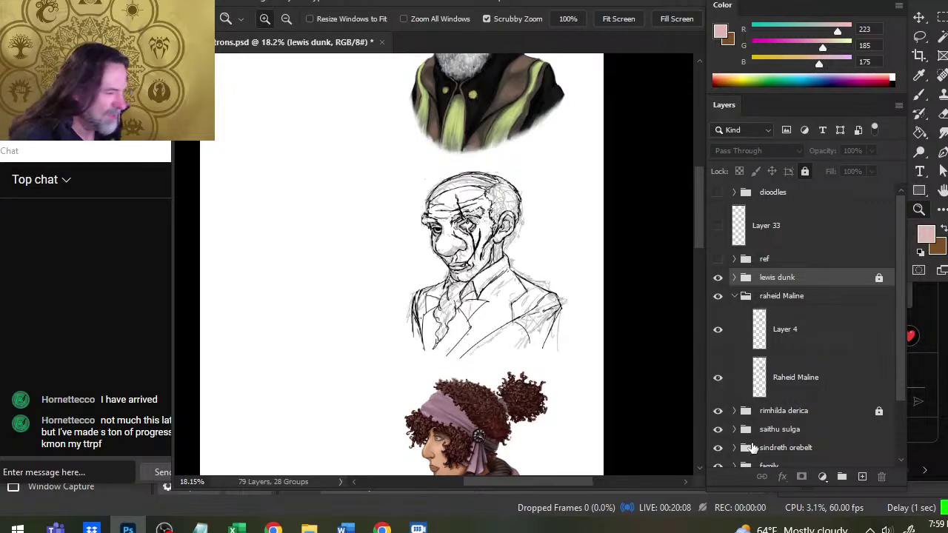
pyautogui.click(796, 377)
pyautogui.click(796, 342)
pyautogui.hotkey('ctrl', 'g')
pyautogui.doubleClick(794, 315)
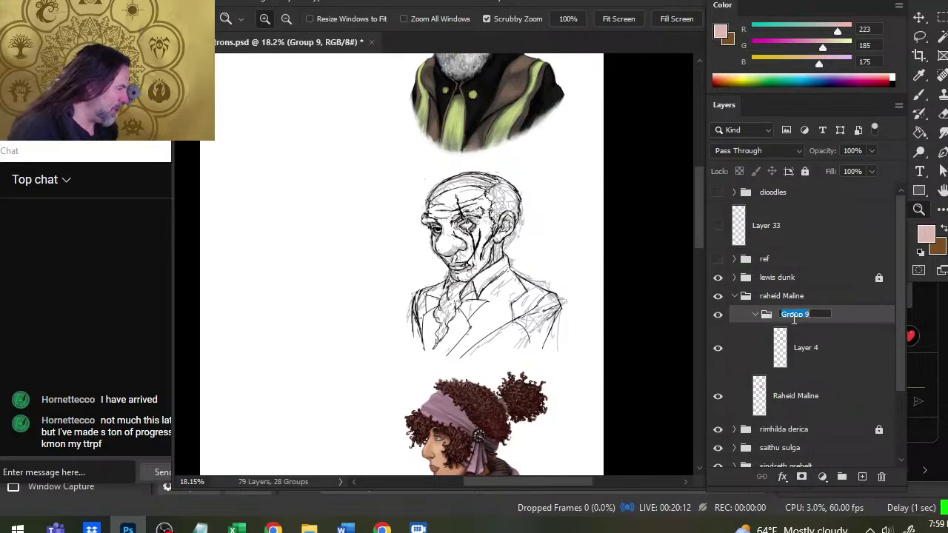
pyautogui.press('Return')
pyautogui.hotkey('ctrl', 'z')
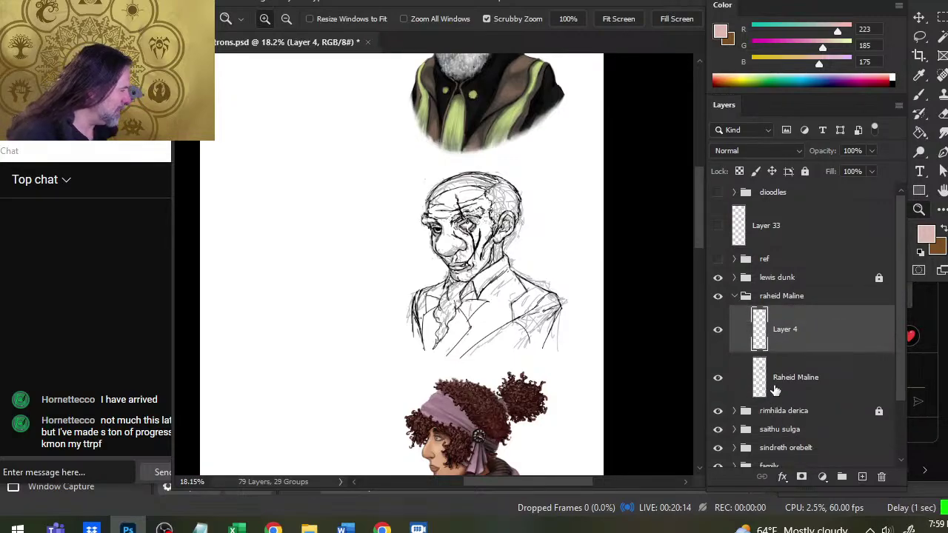
# Step: Group Layer 4 and the Raheid Maline sketch layer together and name the group line
pyautogui.keyDown('shift'); pyautogui.click(800, 385); pyautogui.keyUp('shift')
pyautogui.hotkey('ctrl', 'g')
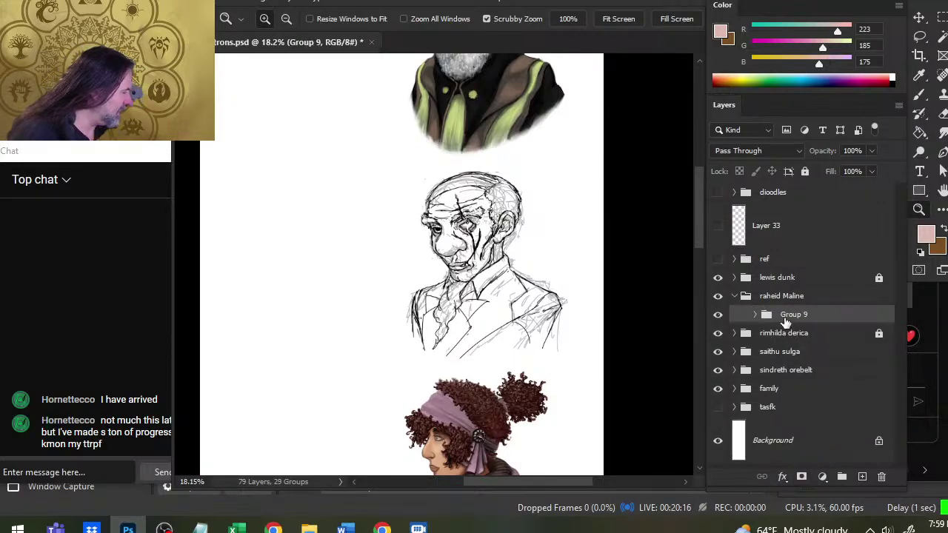
pyautogui.doubleClick(789, 317)
pyautogui.write('line')
pyautogui.press('Return')
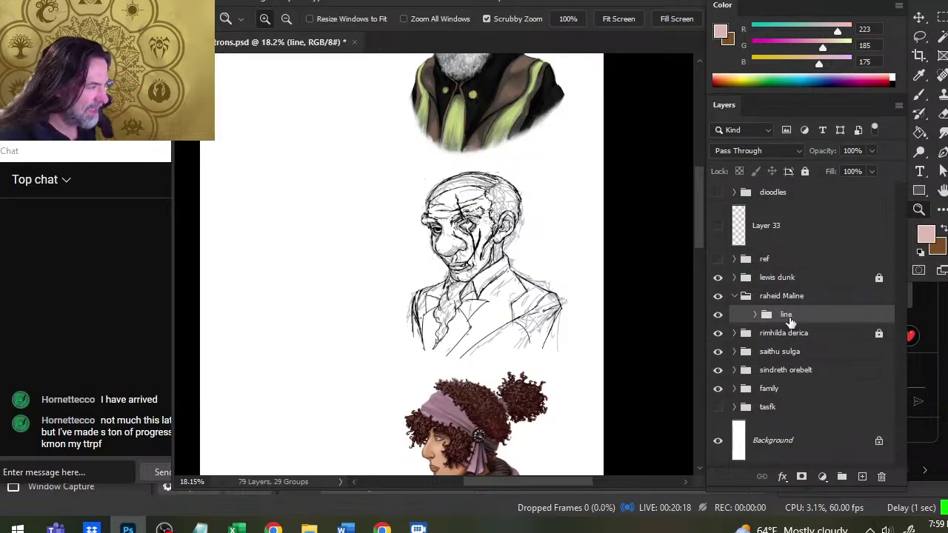
# Step: Add a new layer in a group named color beneath the line group, and collapse the color group
pyautogui.click(859, 475)
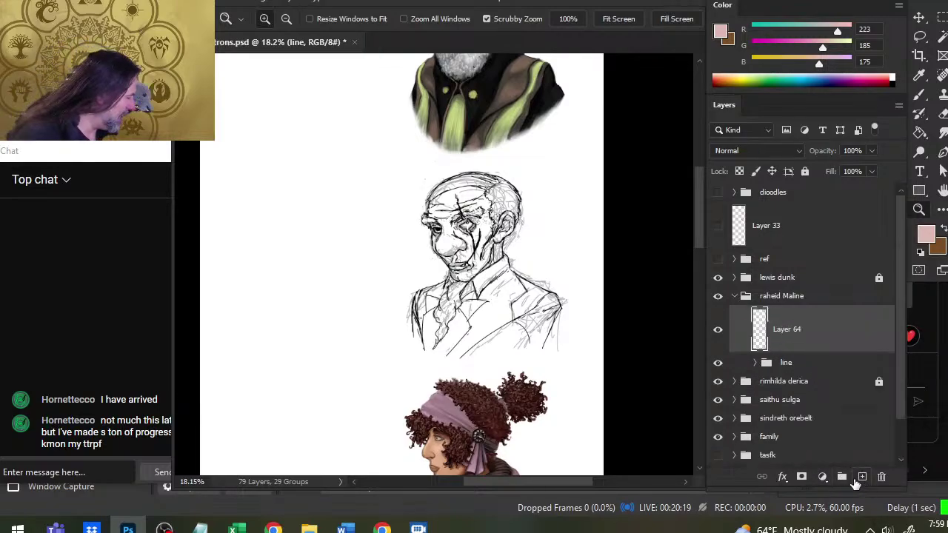
pyautogui.moveTo(811, 364); pyautogui.dragTo(807, 322)
pyautogui.click(807, 369)
pyautogui.hotkey('ctrl', 'g')
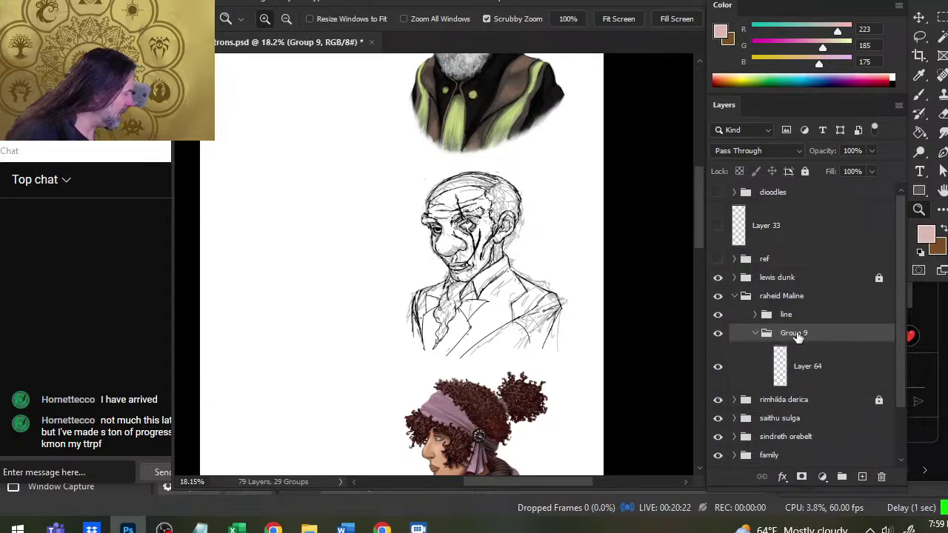
pyautogui.click(790, 335)
pyautogui.write('color')
pyautogui.press('Return')
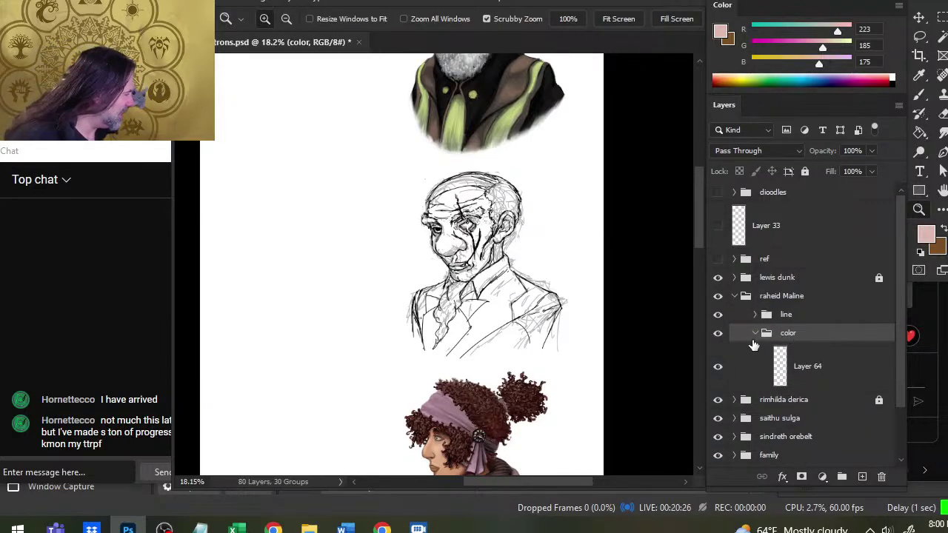
pyautogui.click(754, 334)
# Step: Add a new layer in a group named ref above the line group, and select that layer
pyautogui.click(821, 319)
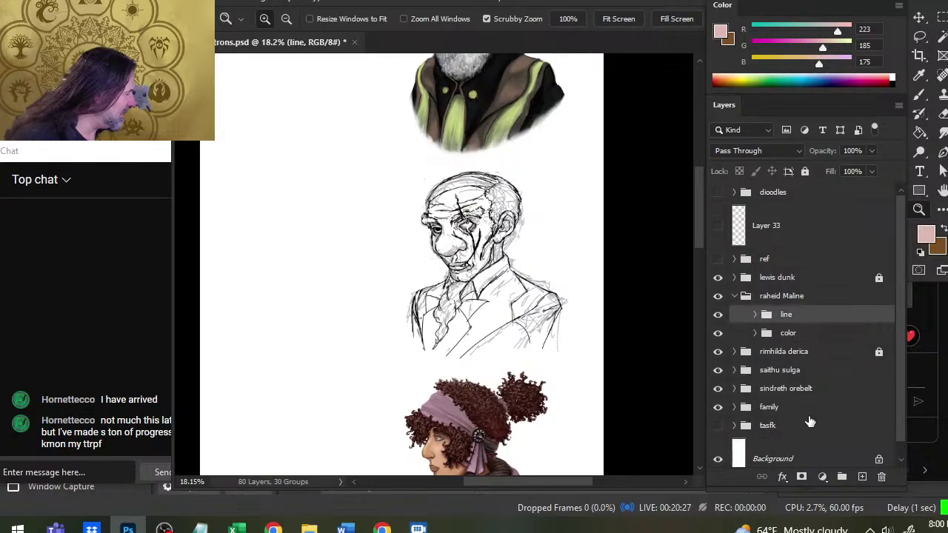
pyautogui.click(860, 477)
pyautogui.click(841, 476)
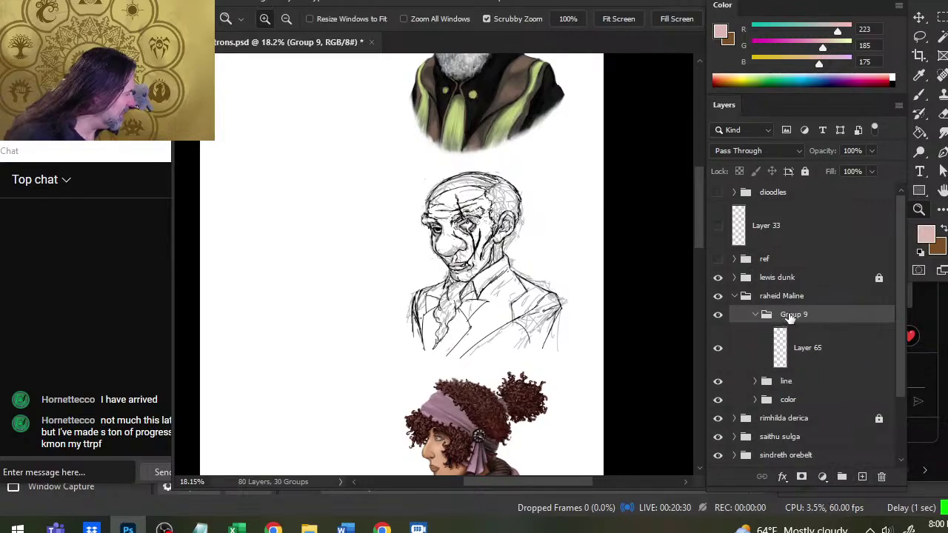
pyautogui.doubleClick(790, 315)
pyautogui.write('ref')
pyautogui.press('Return')
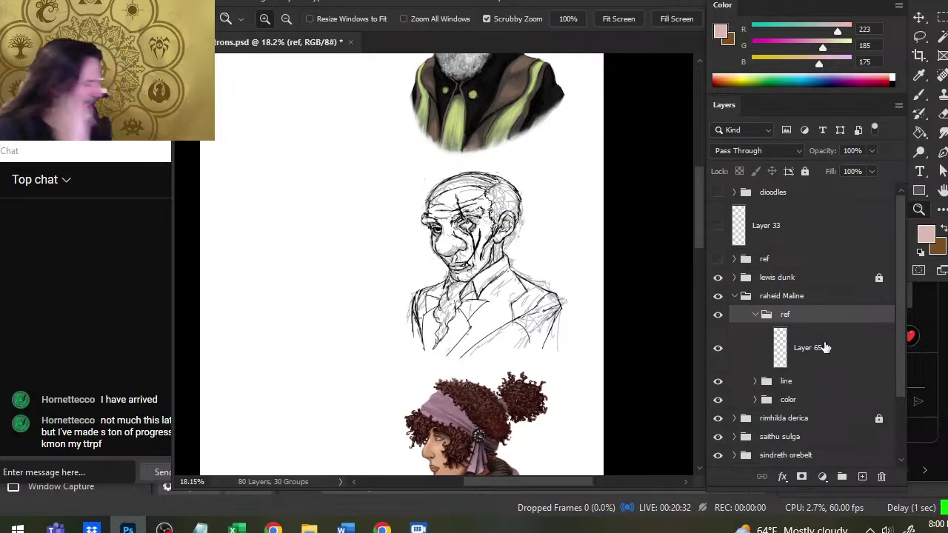
pyautogui.click(826, 352)
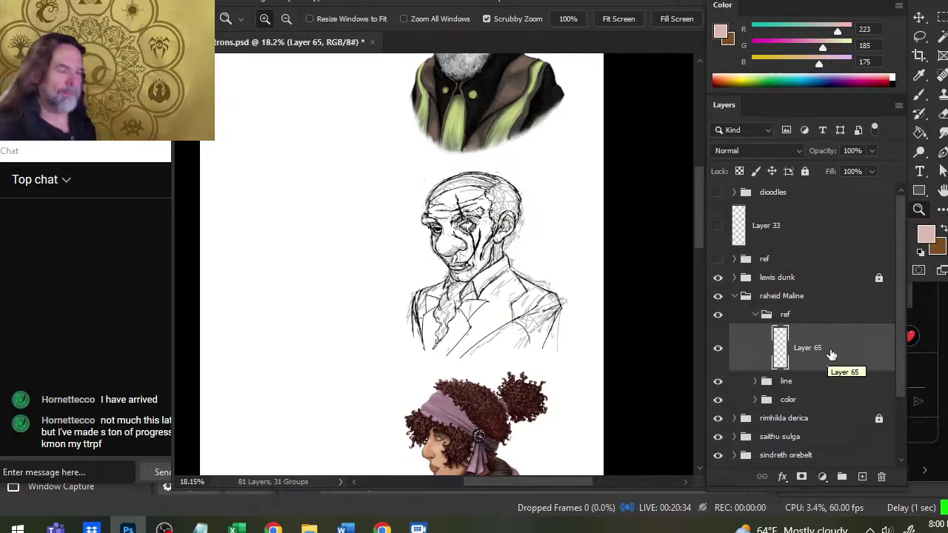
# Step: Switch to Chrome and search Google Images for "egyptian mafia thug" in a new tab
pyautogui.hotkey('alt', 'Tab')
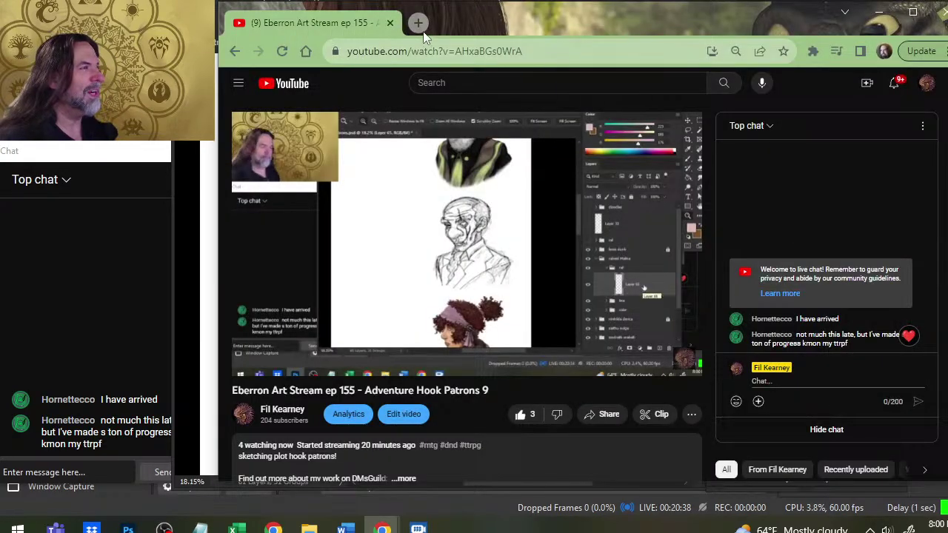
pyautogui.click(418, 23)
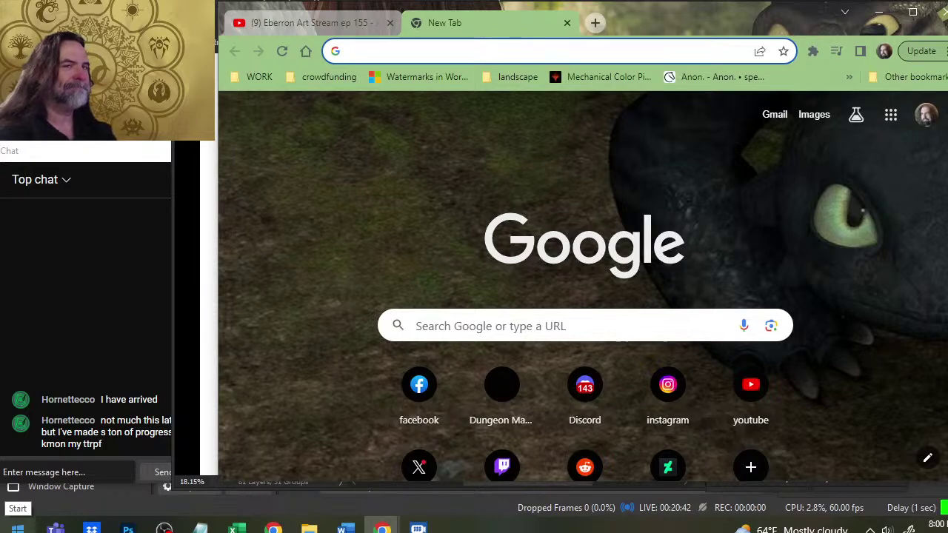
pyautogui.write('egy')
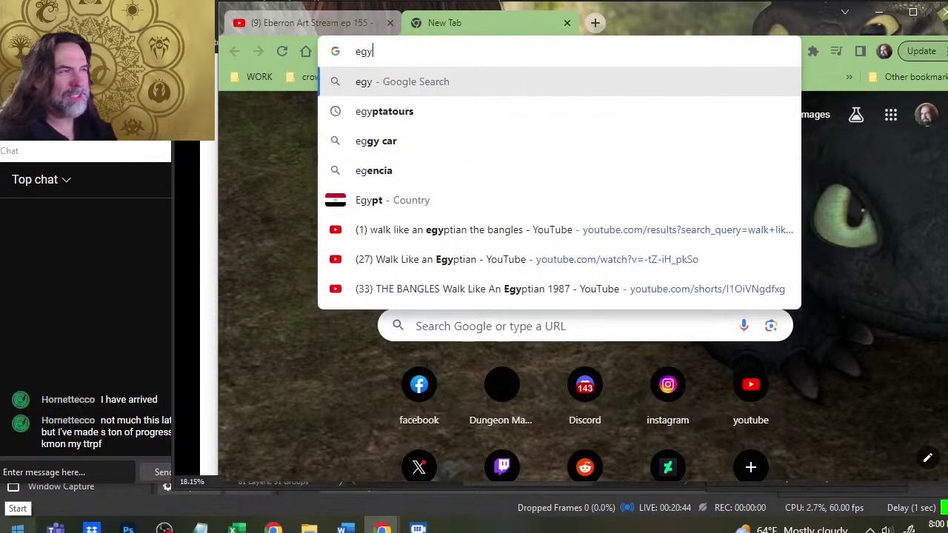
pyautogui.write('ptian mafia ')
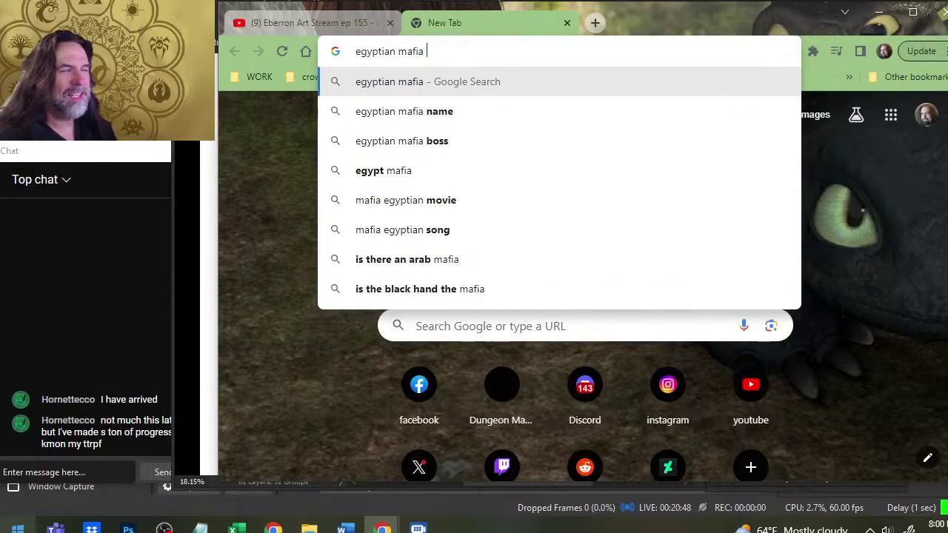
pyautogui.write('thug')
pyautogui.press('Return')
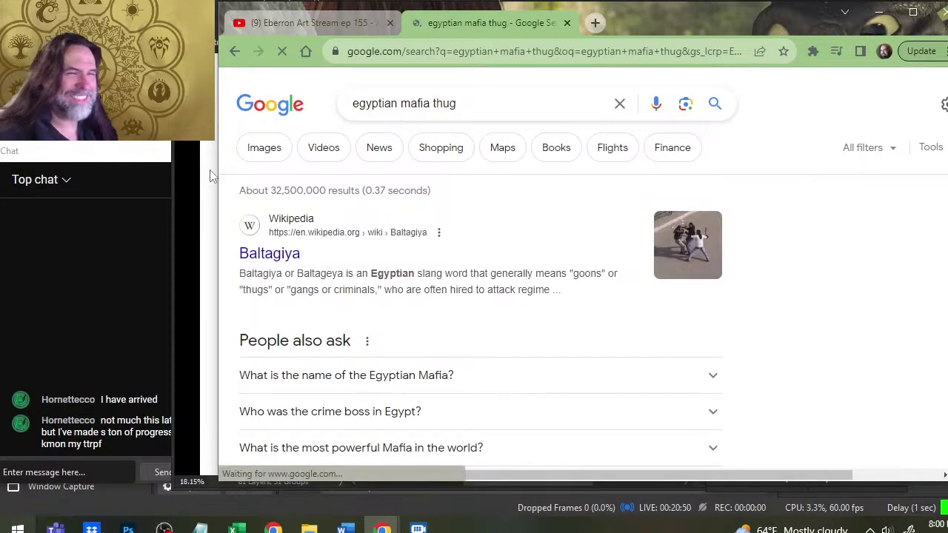
pyautogui.click(265, 148)
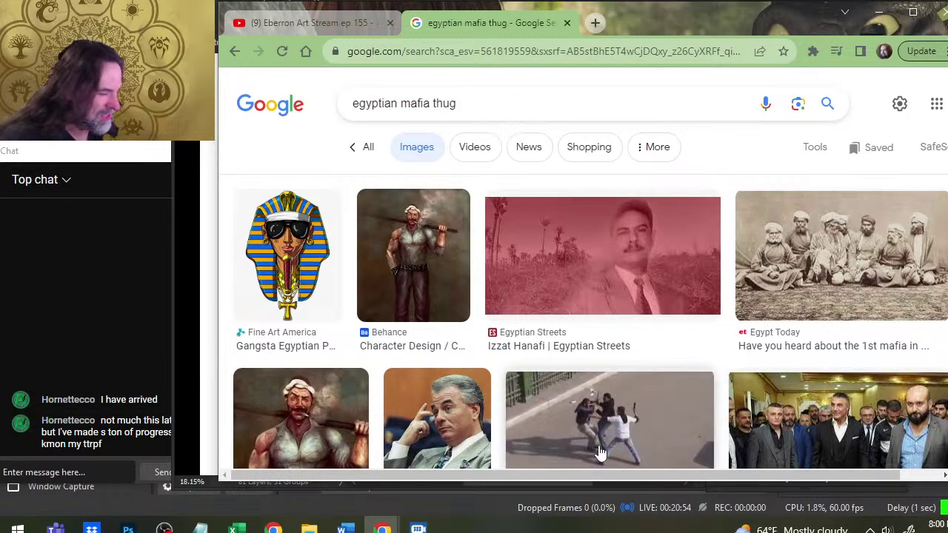
# Step: Look through the image results for "egyptian mafia thug" for a face suitable as a portrait reference
pyautogui.scroll(-2, 667, 370)
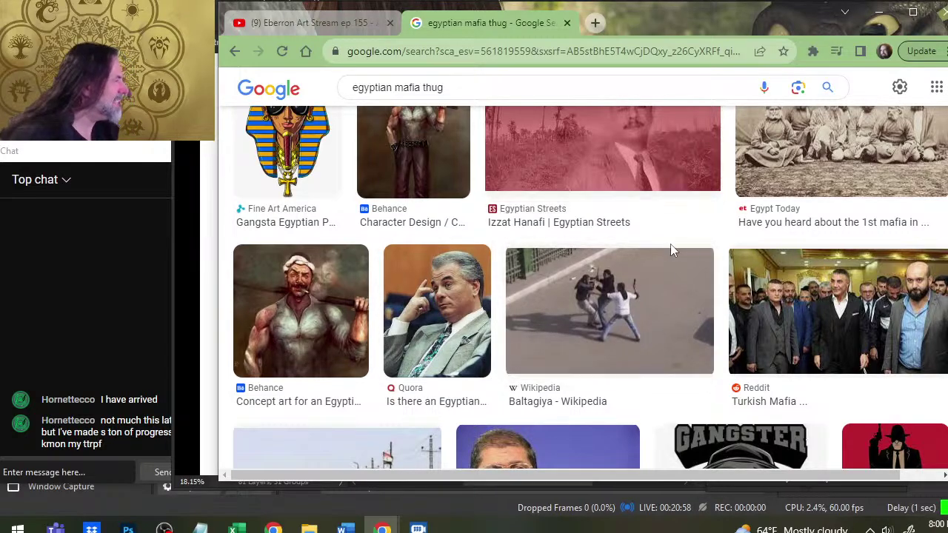
pyautogui.scroll(-2, 666, 259)
pyautogui.scroll(-2, 641, 284)
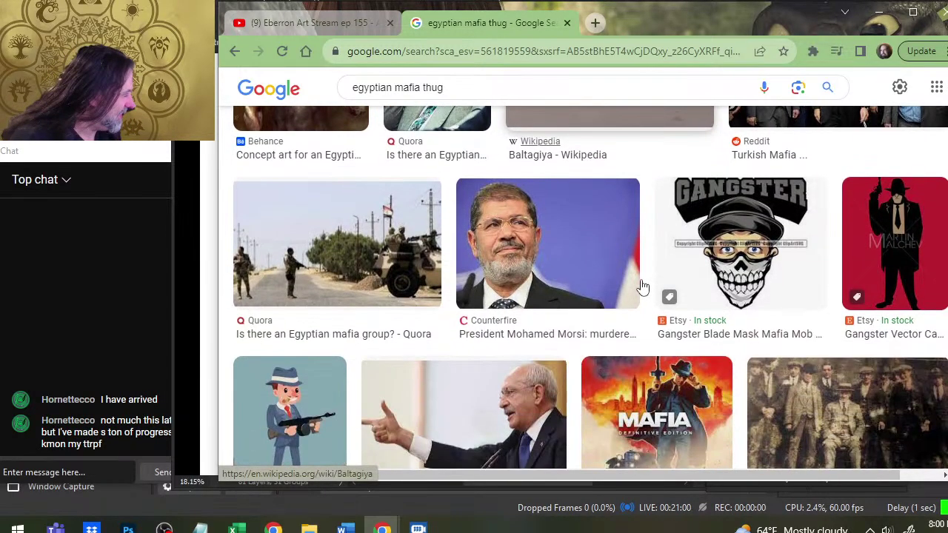
pyautogui.scroll(3, 645, 326)
pyautogui.scroll(1, 645, 330)
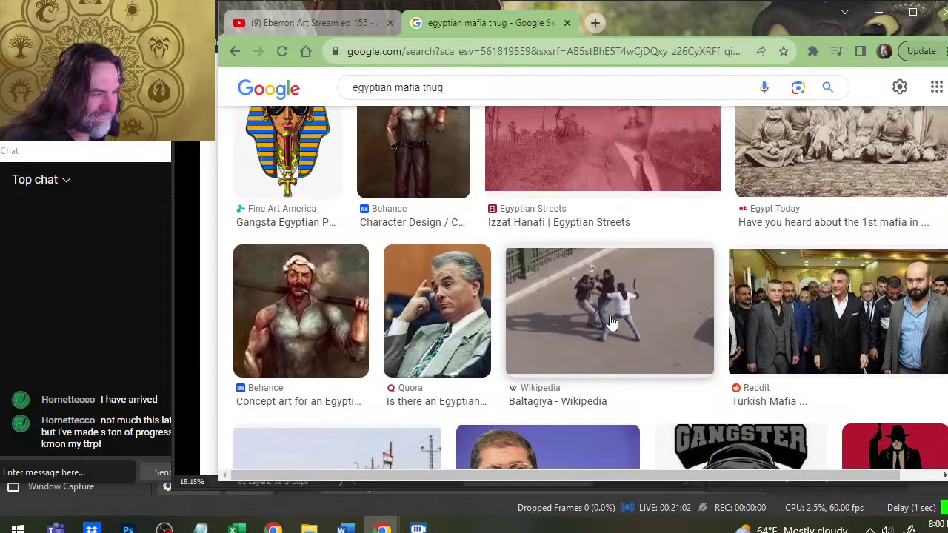
pyautogui.scroll(2, 504, 296)
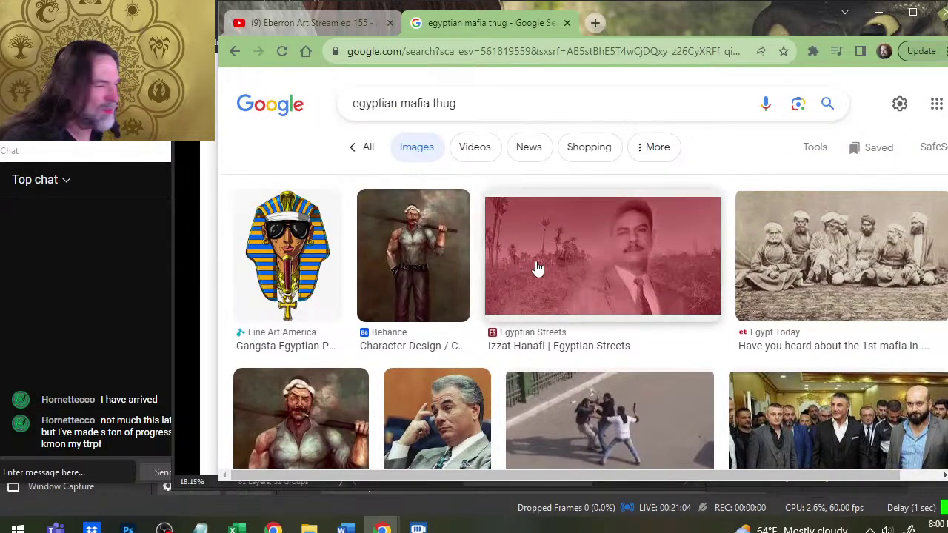
pyautogui.scroll(-4, 565, 271)
pyautogui.scroll(-1, 688, 225)
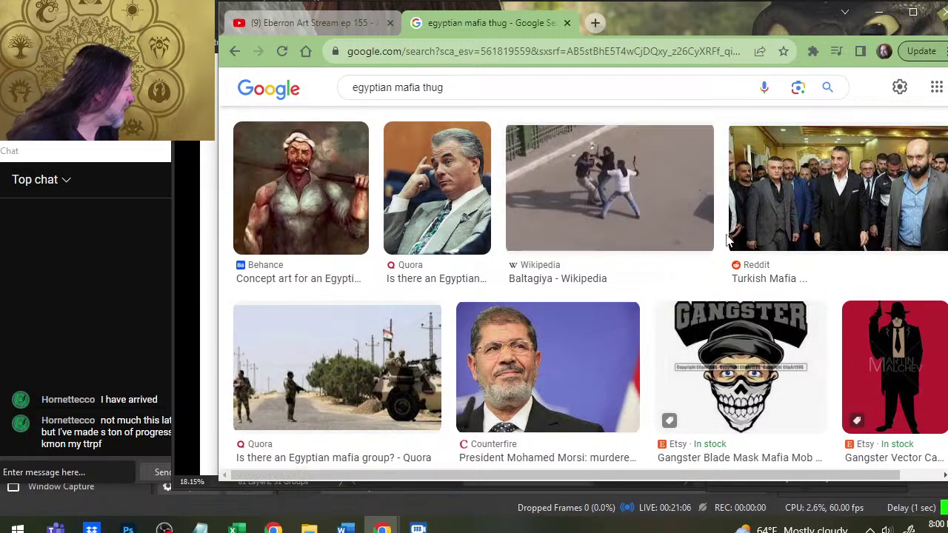
pyautogui.scroll(-4, 729, 245)
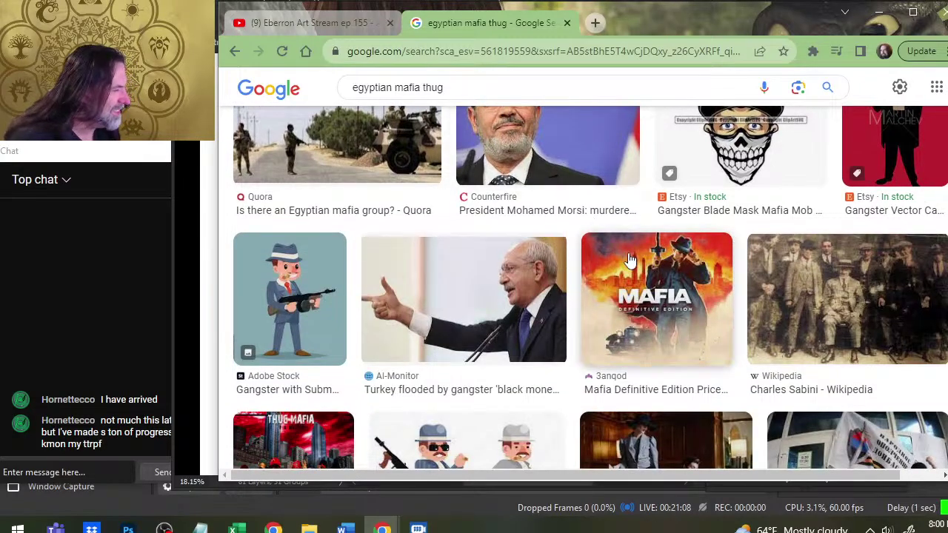
pyautogui.scroll(-2, 628, 260)
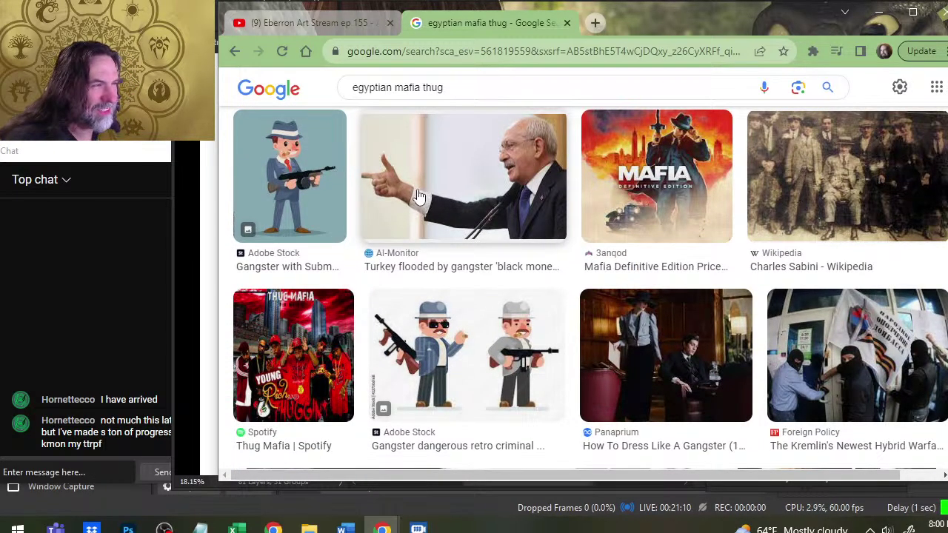
pyautogui.scroll(-3, 729, 344)
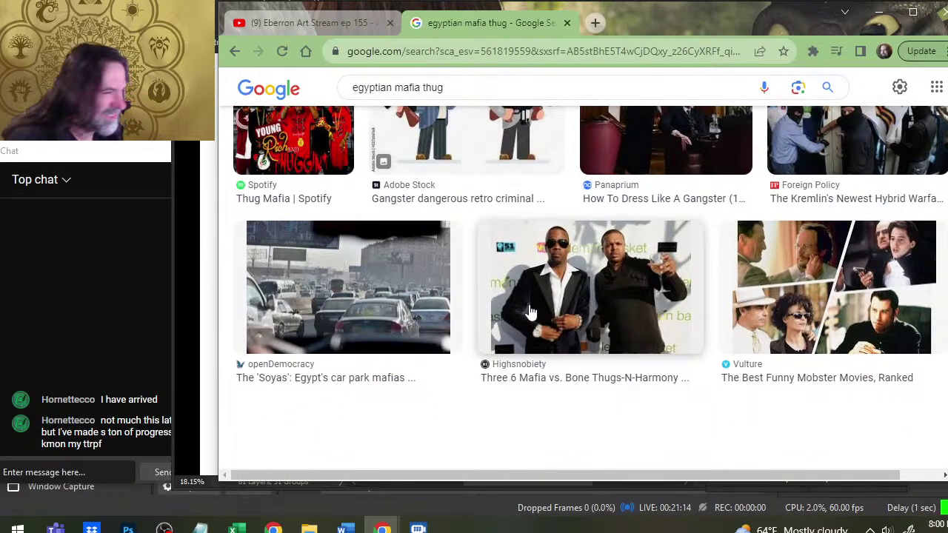
pyautogui.scroll(-2, 529, 311)
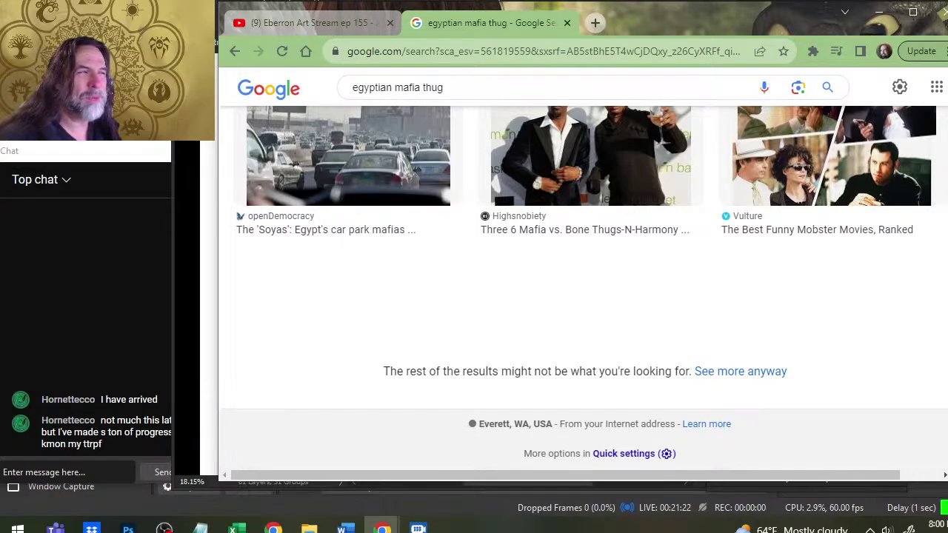
pyautogui.scroll(10, 647, 213)
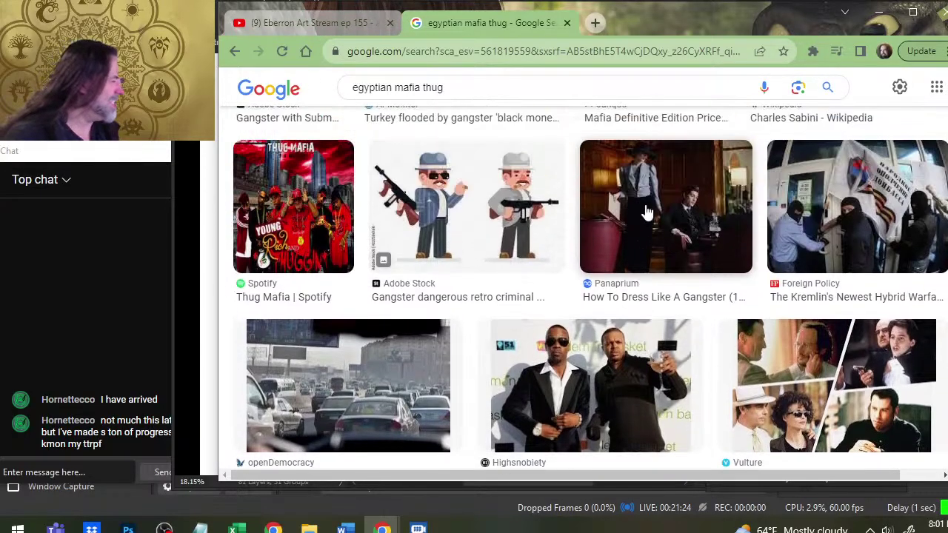
pyautogui.scroll(3, 646, 213)
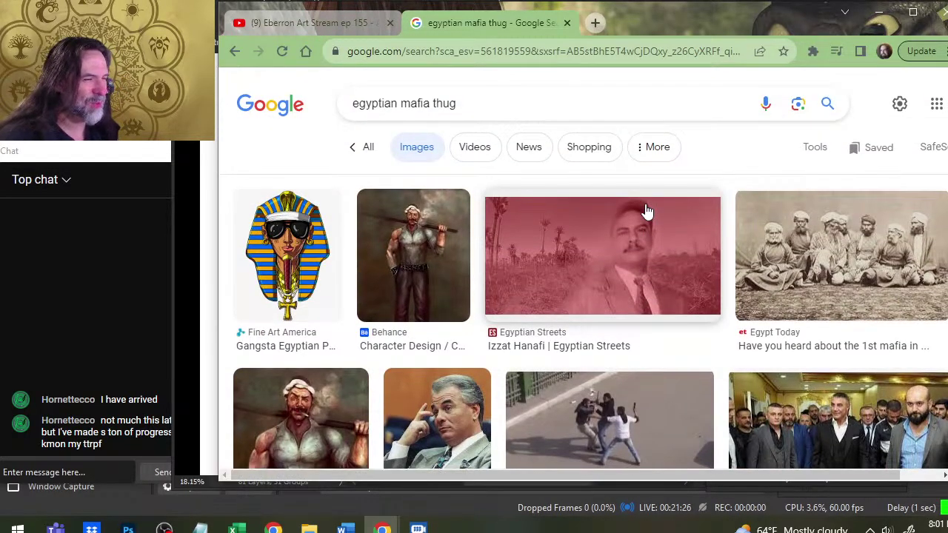
pyautogui.scroll(-2, 728, 235)
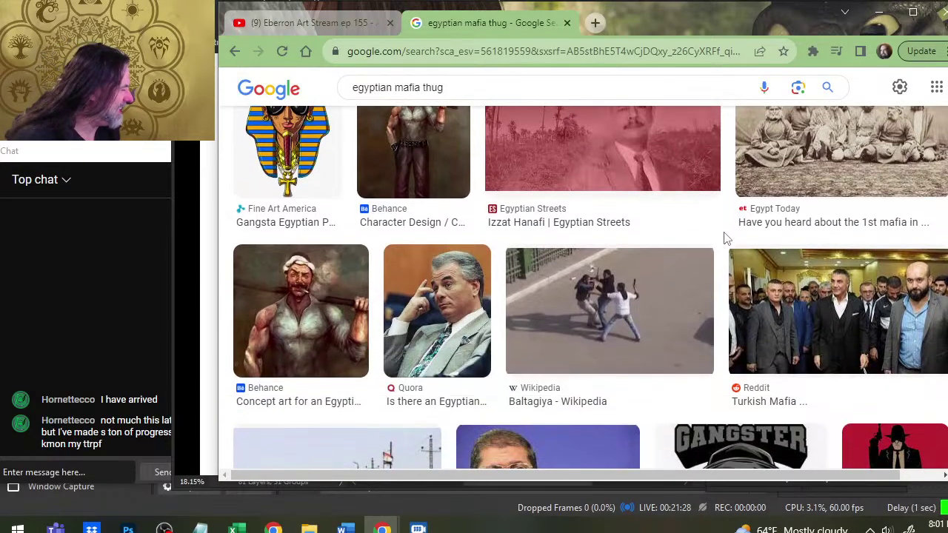
# Step: Open the Reddit Turkish Mafia result and copy the related "10 Most Notorious Mobsters of Istanbul" image
pyautogui.click(812, 330)
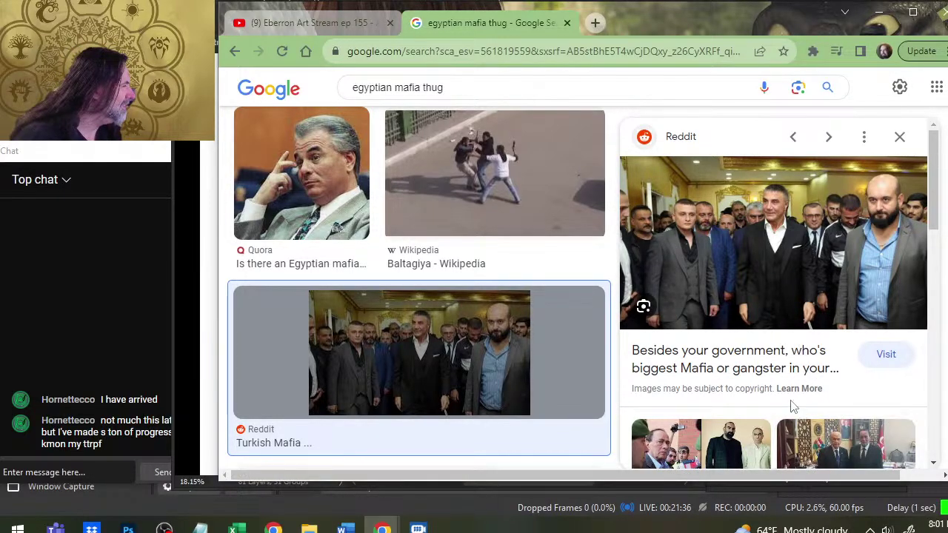
pyautogui.scroll(-2, 785, 208)
pyautogui.scroll(-2, 785, 207)
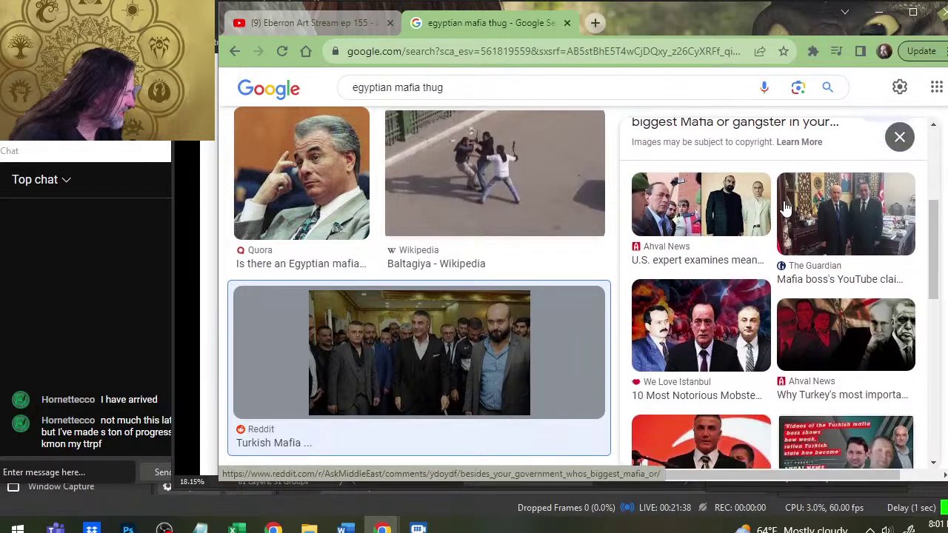
pyautogui.click(700, 330)
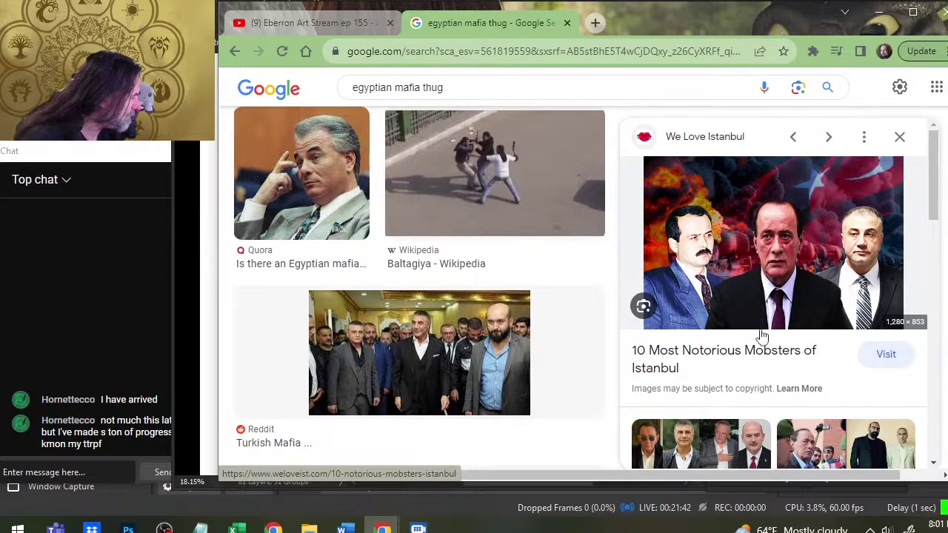
pyautogui.rightClick(726, 216)
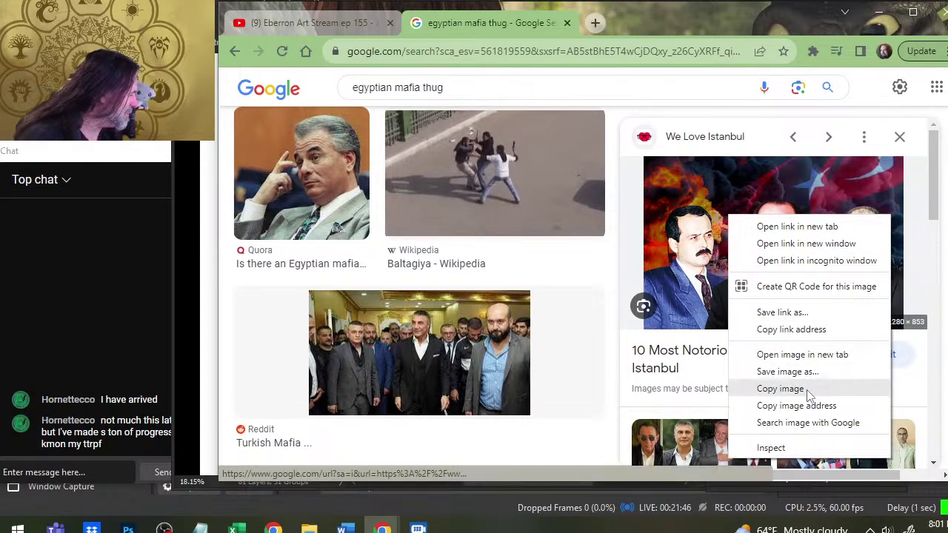
pyautogui.click(780, 389)
# Step: Switch to Photoshop, paste the copied image beside the raheid Maline sketch, and erase its upper strip with a size 250 eraser
pyautogui.hotkey('alt', 'Tab')
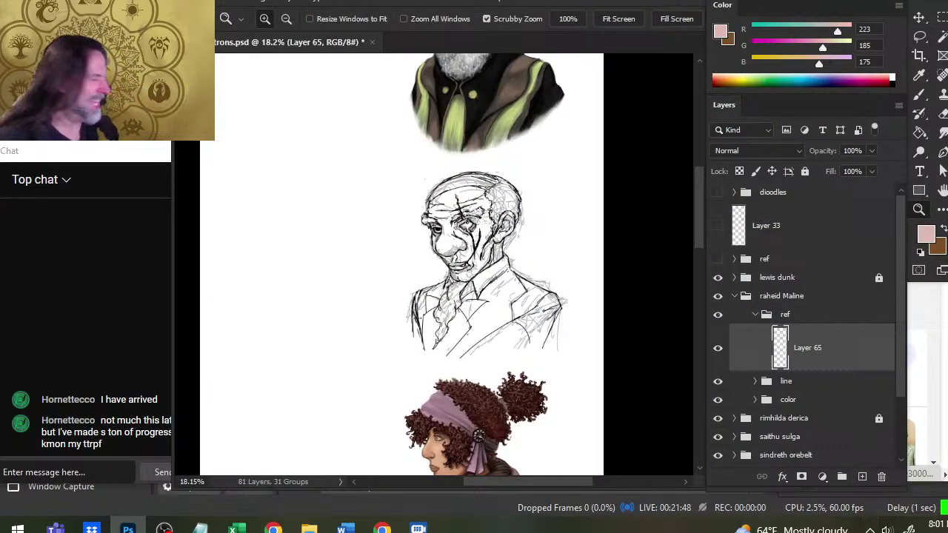
pyautogui.hotkey('ctrl', 'v')
pyautogui.press('v')
pyautogui.moveTo(443, 384)
pyautogui.mouseDown()
pyautogui.moveTo(329, 357)
pyautogui.moveTo(339, 363)
pyautogui.mouseUp()
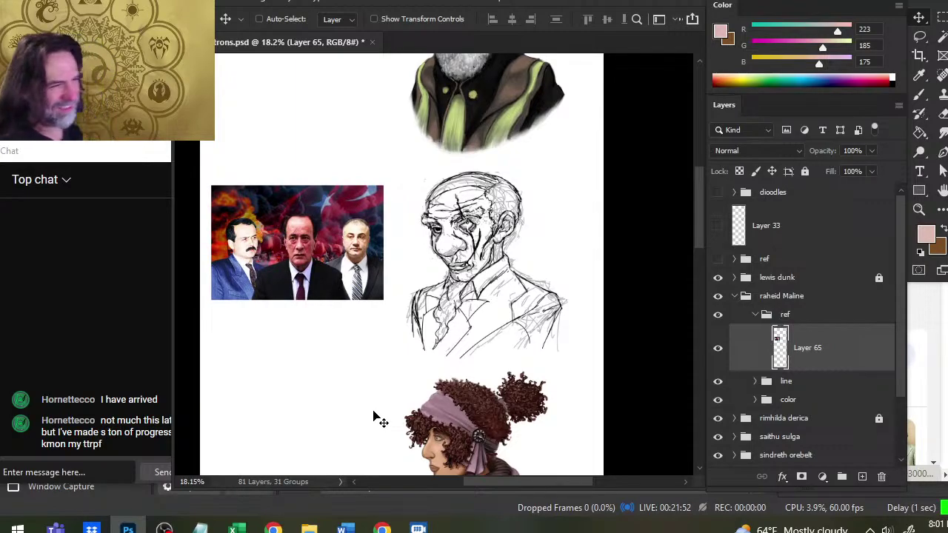
pyautogui.press('e')
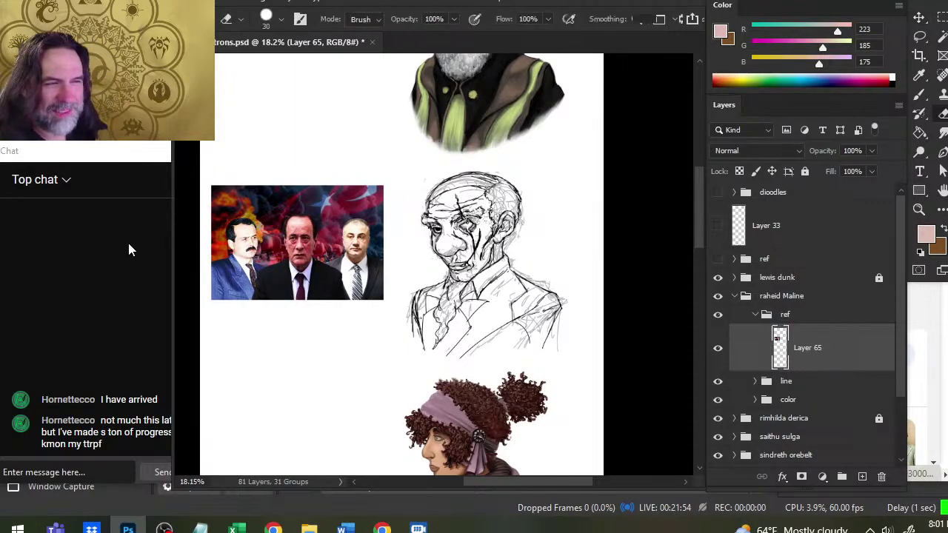
pyautogui.moveTo(220, 195); pyautogui.dragTo(374, 196)
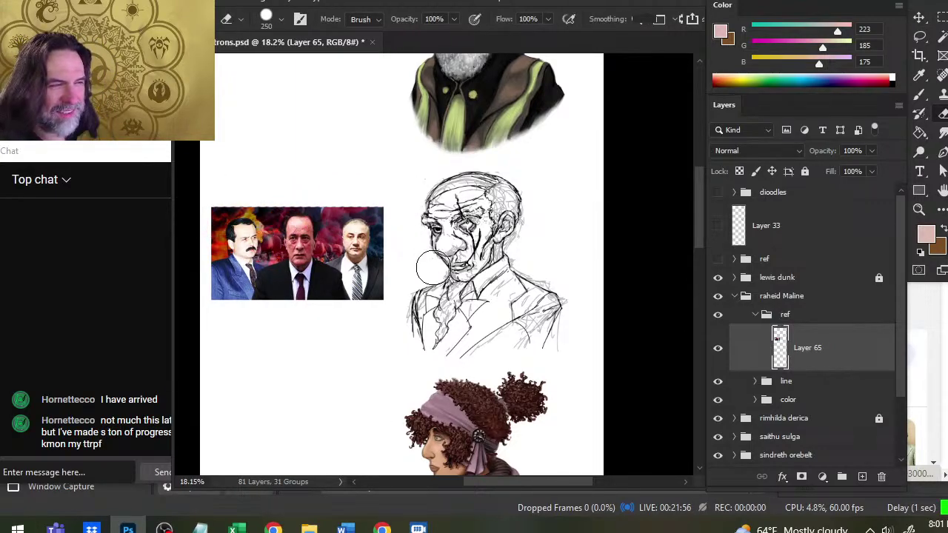
# Step: Collapse the ref group, expand the color group and select Layer 64 in it
pyautogui.click(754, 315)
pyautogui.click(755, 351)
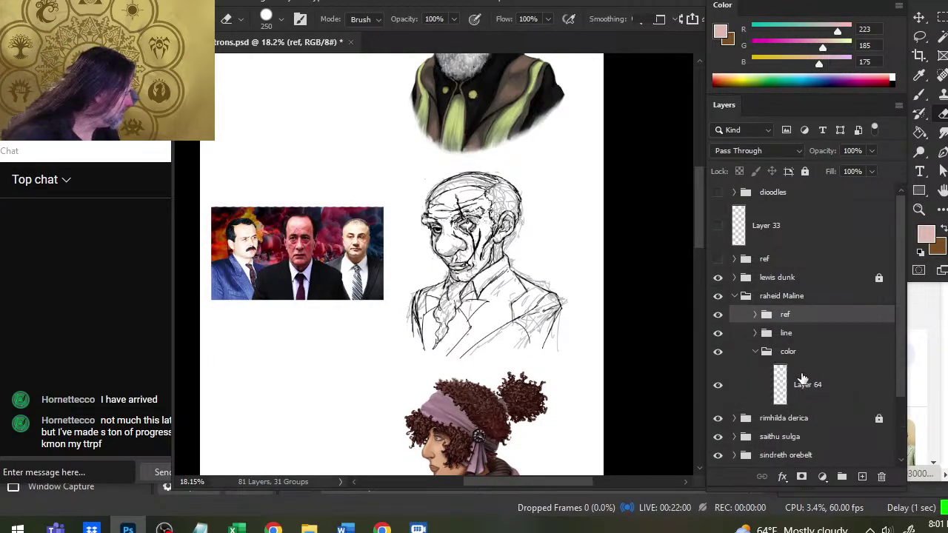
pyautogui.click(751, 384)
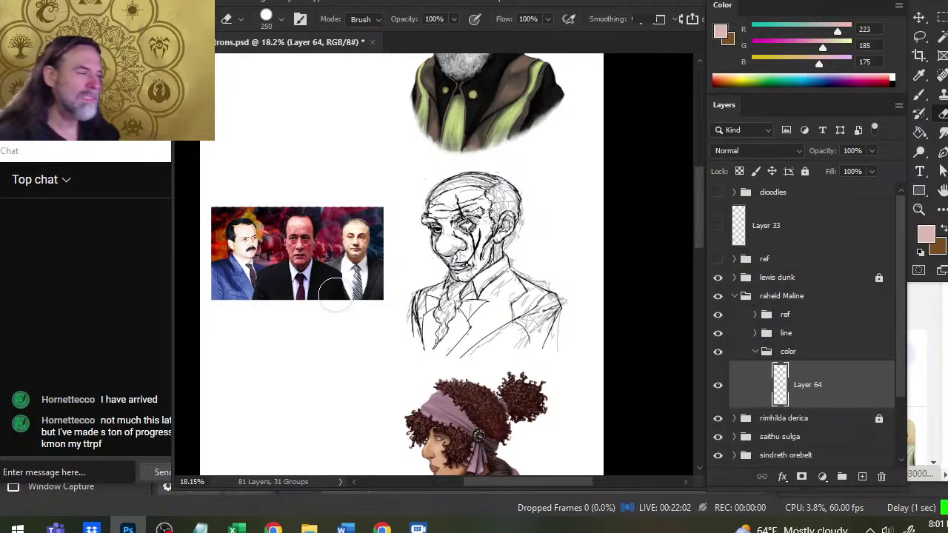
# Step: Sample skin and dark suit colors from the middle man in the pasted reference image
pyautogui.press('z')
pyautogui.moveTo(302, 240); pyautogui.dragTo(340, 222)
pyautogui.press('b')
pyautogui.moveTo(352, 185)
pyautogui.mouseDown()
pyautogui.moveTo(299, 216)
pyautogui.moveTo(306, 185)
pyautogui.moveTo(329, 222)
pyautogui.moveTo(310, 248)
pyautogui.moveTo(271, 256)
pyautogui.moveTo(376, 342)
pyautogui.moveTo(314, 271)
pyautogui.moveTo(273, 248)
pyautogui.moveTo(269, 255)
pyautogui.moveTo(301, 283)
pyautogui.moveTo(448, 275)
pyautogui.moveTo(409, 273)
pyautogui.mouseUp()
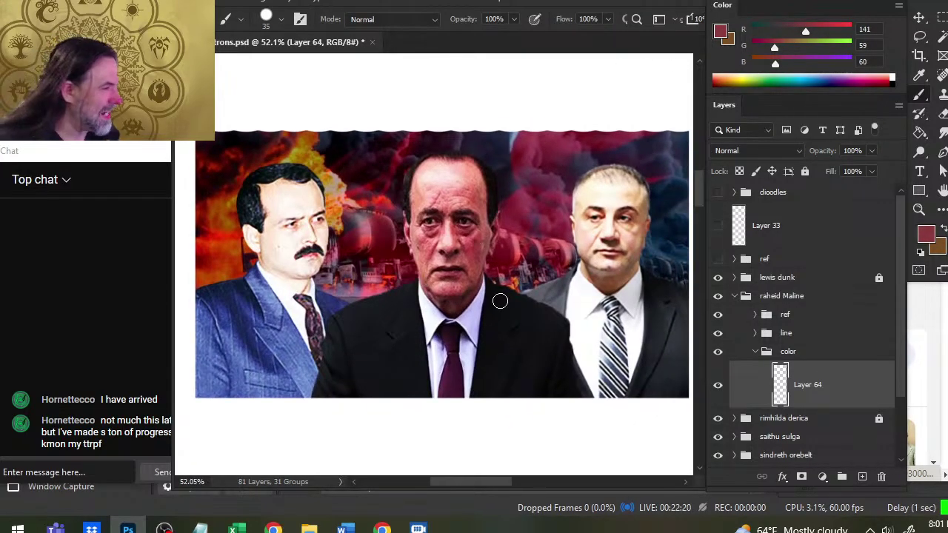
pyautogui.moveTo(500, 300); pyautogui.dragTo(419, 315)
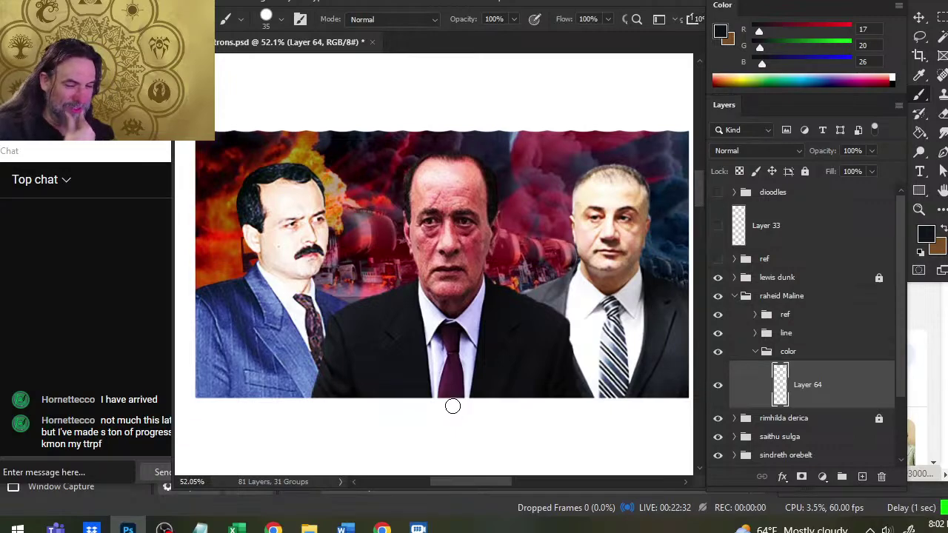
# Step: Switch to Chrome and copy the related Qantara.de image "Mafia scandal in Turkey"
pyautogui.hotkey('alt', 'Tab')
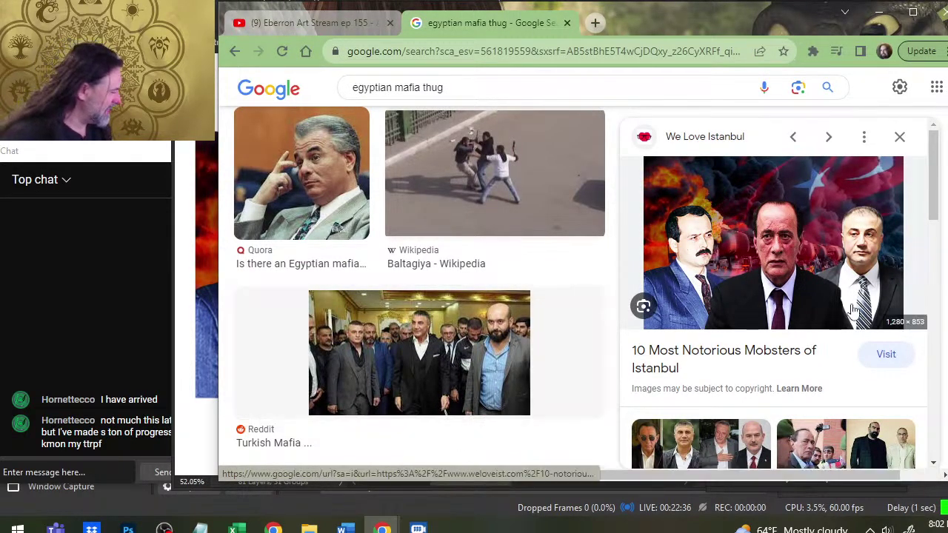
pyautogui.scroll(-5, 773, 226)
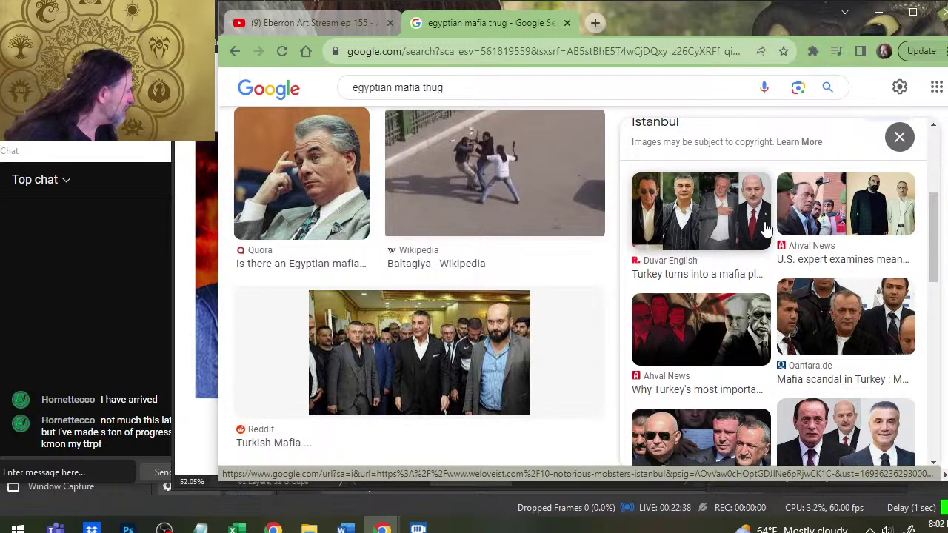
pyautogui.click(843, 318)
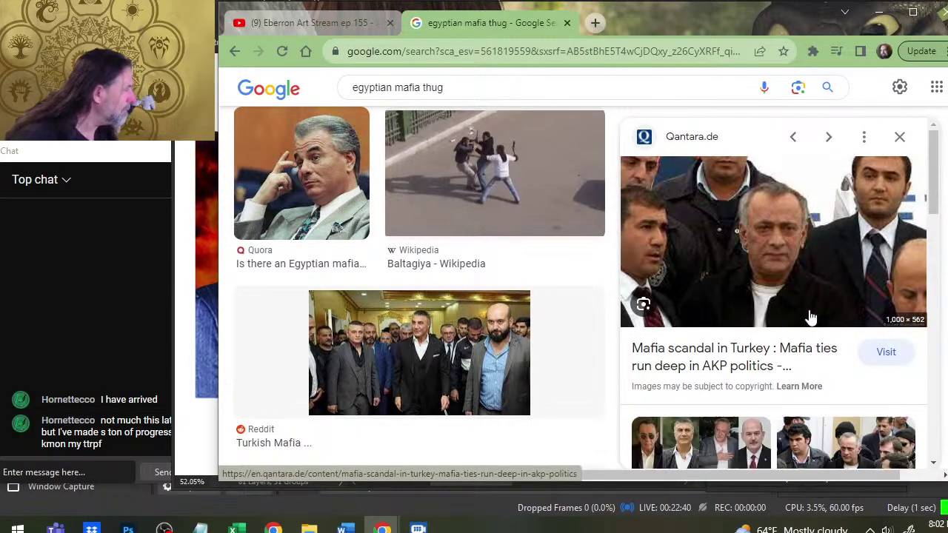
pyautogui.rightClick(749, 262)
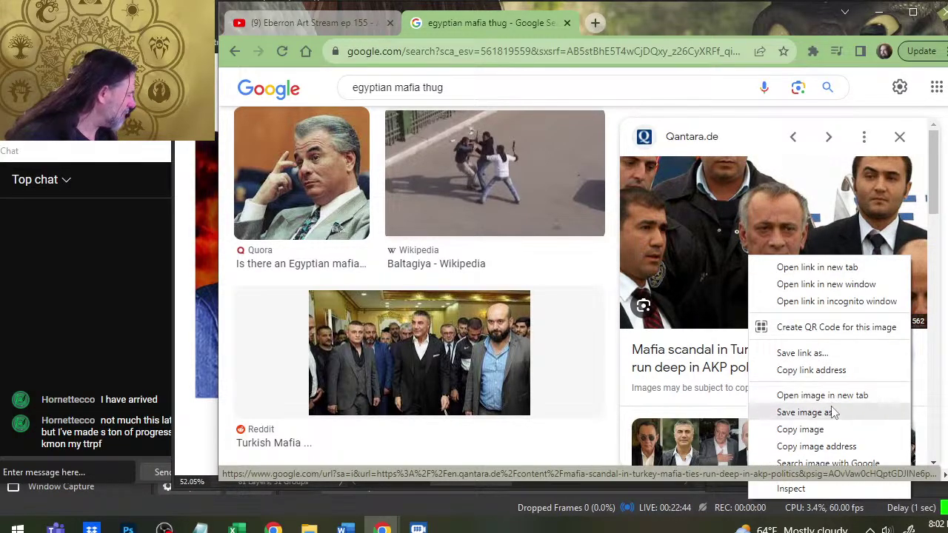
pyautogui.click(799, 429)
# Step: Switch to Photoshop and paste the copied image above Layer 65 in the expanded ref group
pyautogui.hotkey('alt', 'Tab')
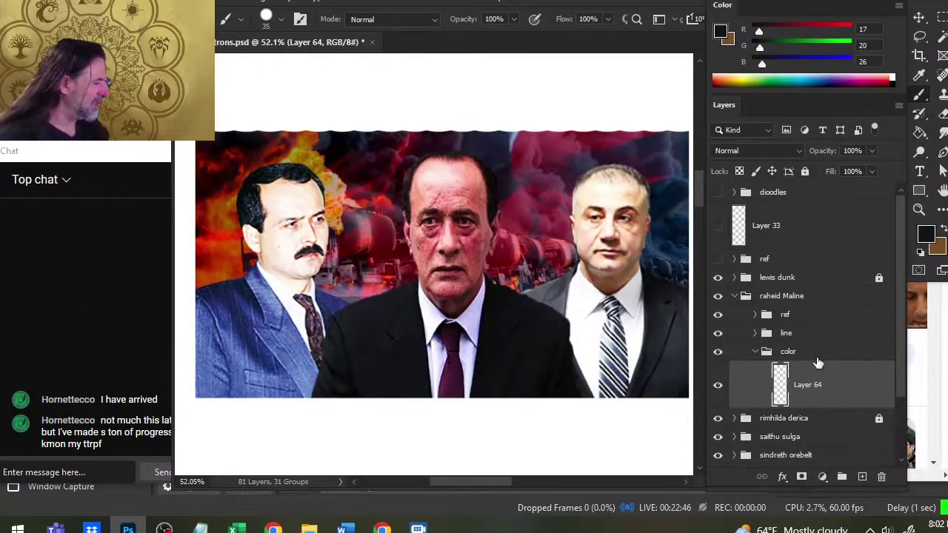
pyautogui.click(751, 317)
pyautogui.click(755, 315)
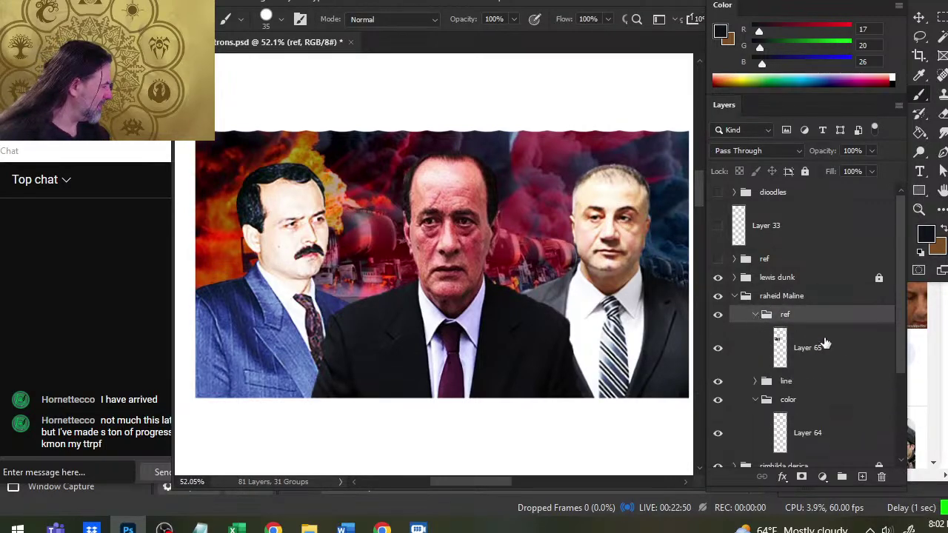
pyautogui.click(842, 345)
pyautogui.hotkey('ctrl', 'v')
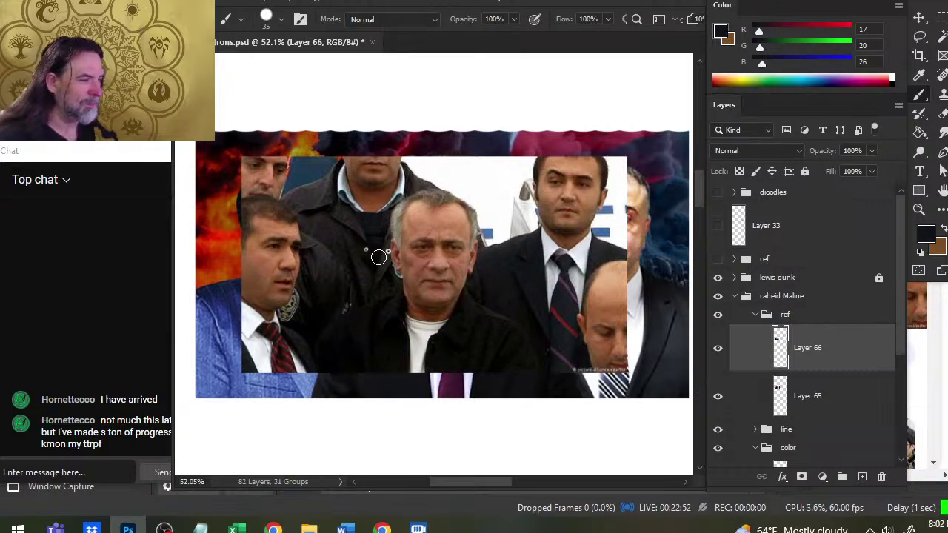
# Step: Sample skin tones from the faces in the new reference photo, ending with foreground color R 194, G 130, B 102
pyautogui.moveTo(378, 256)
pyautogui.mouseDown()
pyautogui.moveTo(460, 270)
pyautogui.moveTo(385, 205)
pyautogui.moveTo(355, 259)
pyautogui.moveTo(354, 218)
pyautogui.moveTo(283, 268)
pyautogui.moveTo(295, 278)
pyautogui.moveTo(276, 276)
pyautogui.moveTo(443, 235)
pyautogui.moveTo(577, 183)
pyautogui.moveTo(551, 196)
pyautogui.moveTo(551, 271)
pyautogui.moveTo(572, 280)
pyautogui.moveTo(566, 300)
pyautogui.moveTo(603, 337)
pyautogui.moveTo(624, 335)
pyautogui.moveTo(609, 344)
pyautogui.moveTo(288, 260)
pyautogui.moveTo(277, 238)
pyautogui.mouseUp()
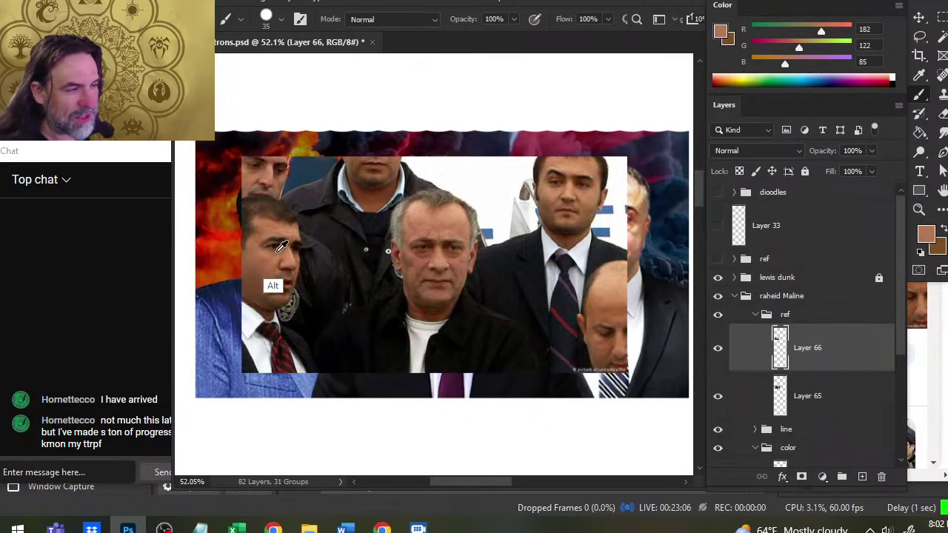
pyautogui.moveTo(604, 283)
pyautogui.mouseDown()
pyautogui.moveTo(459, 296)
pyautogui.moveTo(424, 267)
pyautogui.moveTo(438, 227)
pyautogui.moveTo(423, 248)
pyautogui.mouseUp()
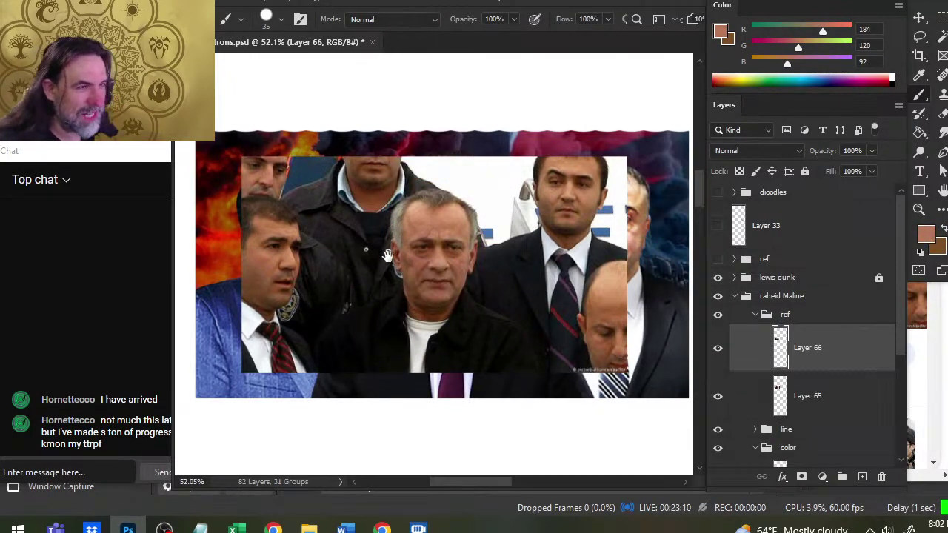
pyautogui.moveTo(439, 211); pyautogui.dragTo(426, 253)
pyautogui.moveTo(420, 219); pyautogui.dragTo(426, 270)
pyautogui.press('z')
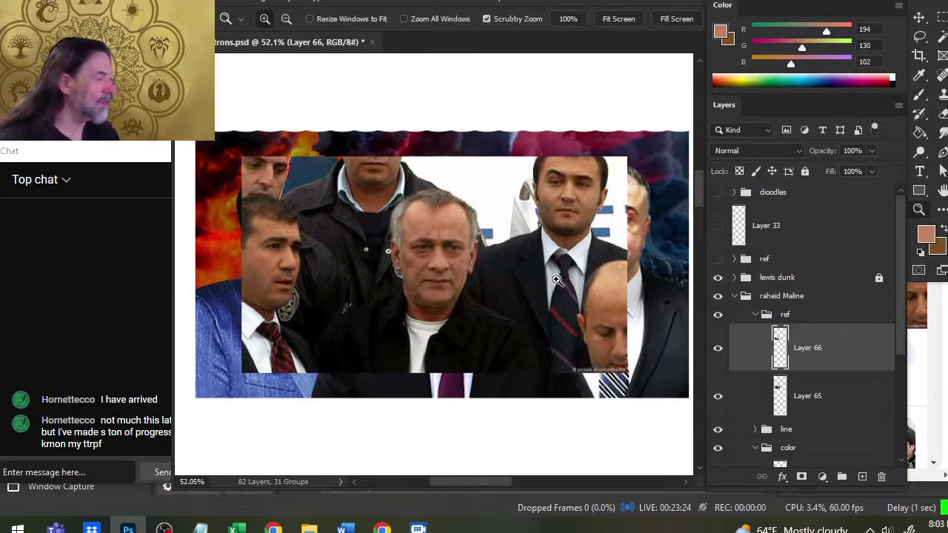
pyautogui.moveTo(553, 283); pyautogui.dragTo(474, 274)
pyautogui.moveTo(549, 242); pyautogui.dragTo(342, 198)
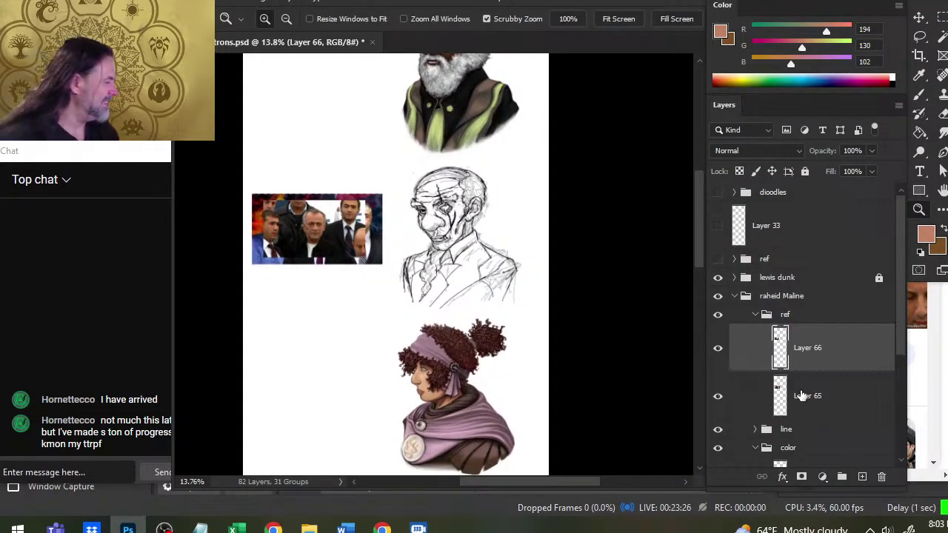
# Step: Collapse the ref group and paint the portrait's scalp on Layer 64 with the sampled skin tone and a 150 px brush
pyautogui.click(756, 315)
pyautogui.click(818, 400)
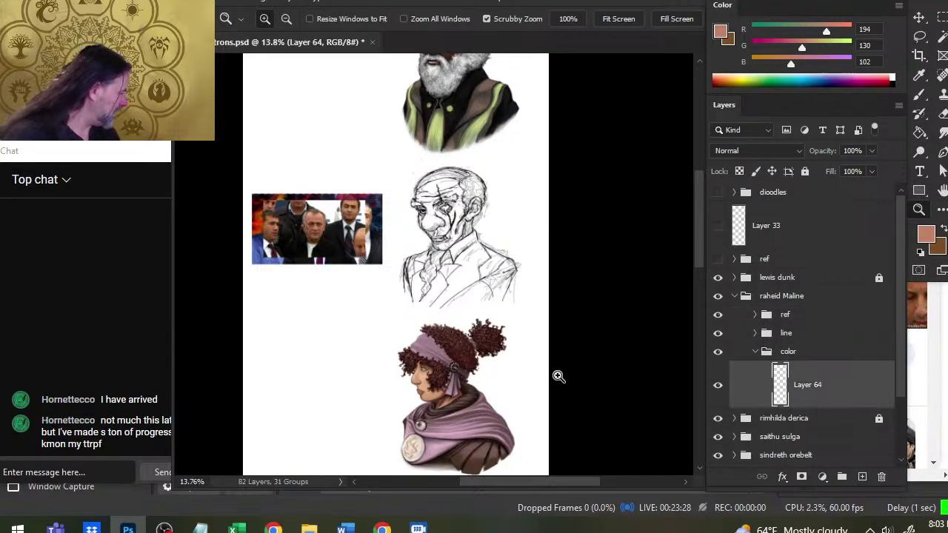
pyautogui.moveTo(437, 224); pyautogui.dragTo(442, 223)
pyautogui.press('b')
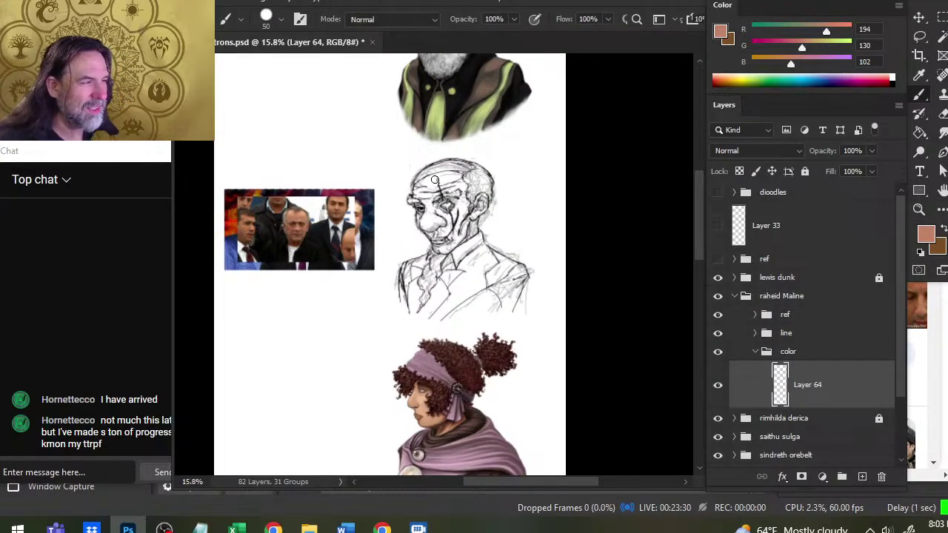
pyautogui.press(']')
pyautogui.press(']')
pyautogui.press(']')
pyautogui.press(']')
pyautogui.press(']')
pyautogui.press(']')
pyautogui.press(']')
pyautogui.moveTo(434, 179)
pyautogui.mouseDown()
pyautogui.moveTo(433, 189)
pyautogui.moveTo(448, 171)
pyautogui.moveTo(436, 186)
pyautogui.moveTo(470, 174)
pyautogui.moveTo(436, 188)
pyautogui.mouseUp()
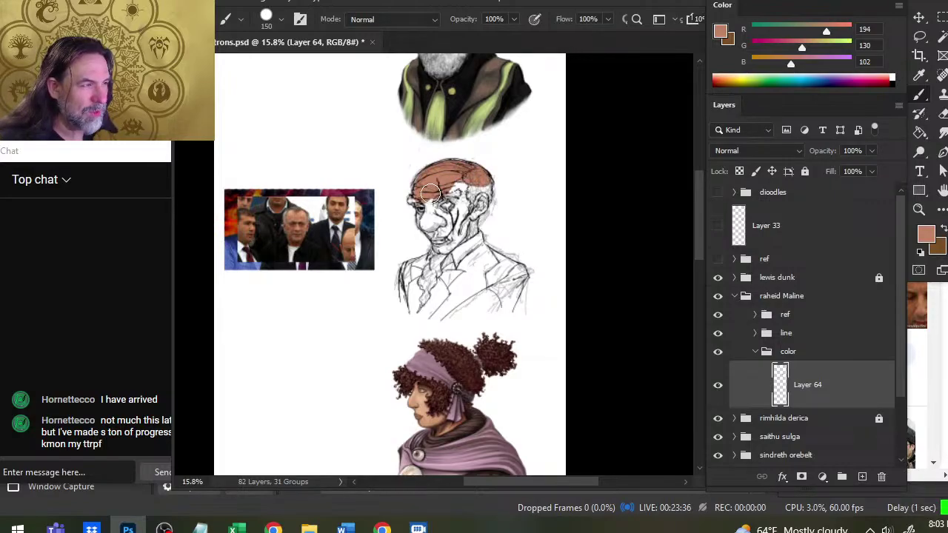
# Step: Reduce the brush to 60 px and fill the rest of the portrait's face, ear and neck with the skin tone
pyautogui.press('[')
pyautogui.press('[')
pyautogui.press('[')
pyautogui.press('[')
pyautogui.press('[')
pyautogui.press('[')
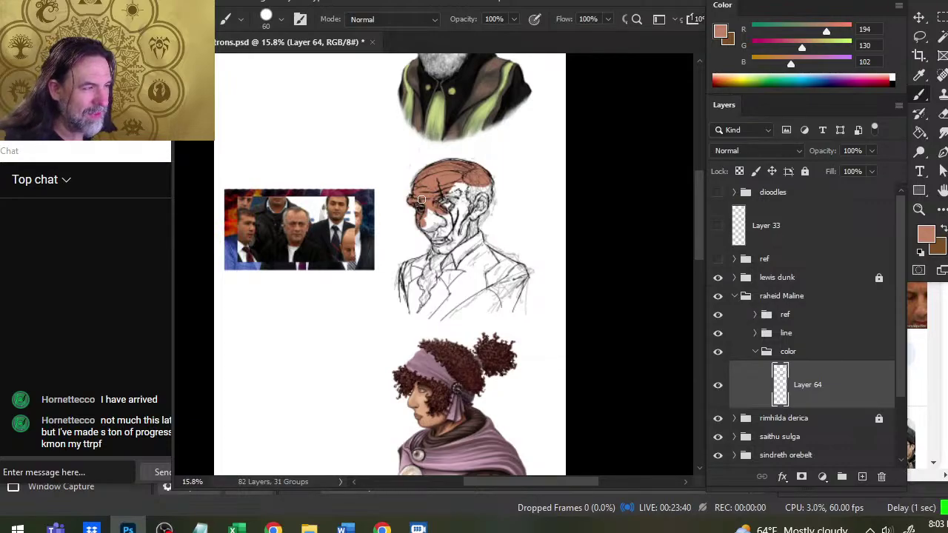
pyautogui.moveTo(434, 241)
pyautogui.mouseDown()
pyautogui.moveTo(464, 231)
pyautogui.moveTo(474, 194)
pyautogui.mouseUp()
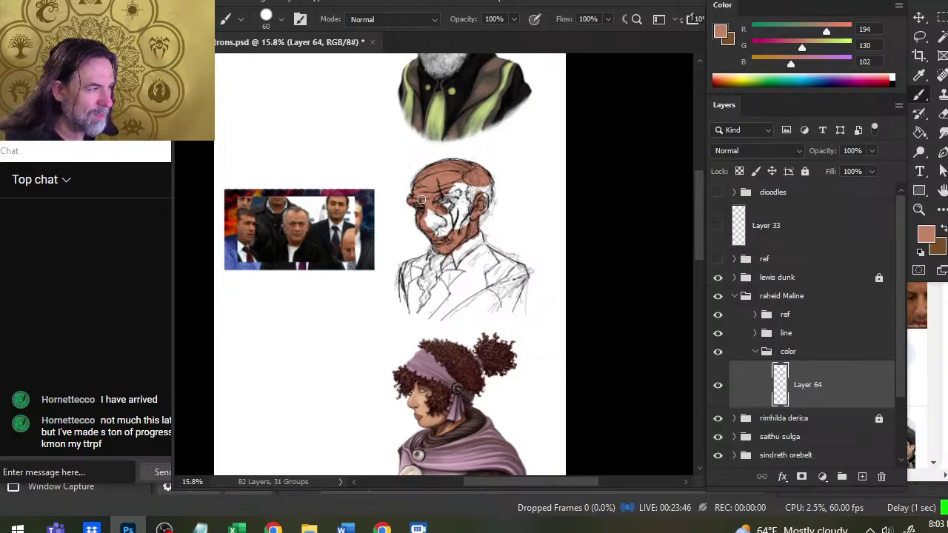
pyautogui.moveTo(478, 187)
pyautogui.mouseDown()
pyautogui.moveTo(464, 218)
pyautogui.moveTo(468, 186)
pyautogui.moveTo(445, 233)
pyautogui.moveTo(426, 229)
pyautogui.mouseUp()
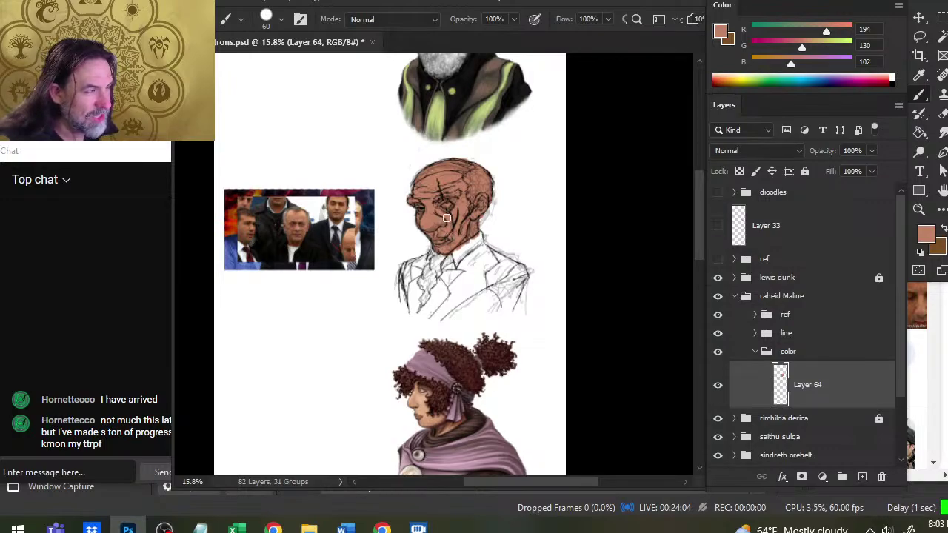
pyautogui.press('r')
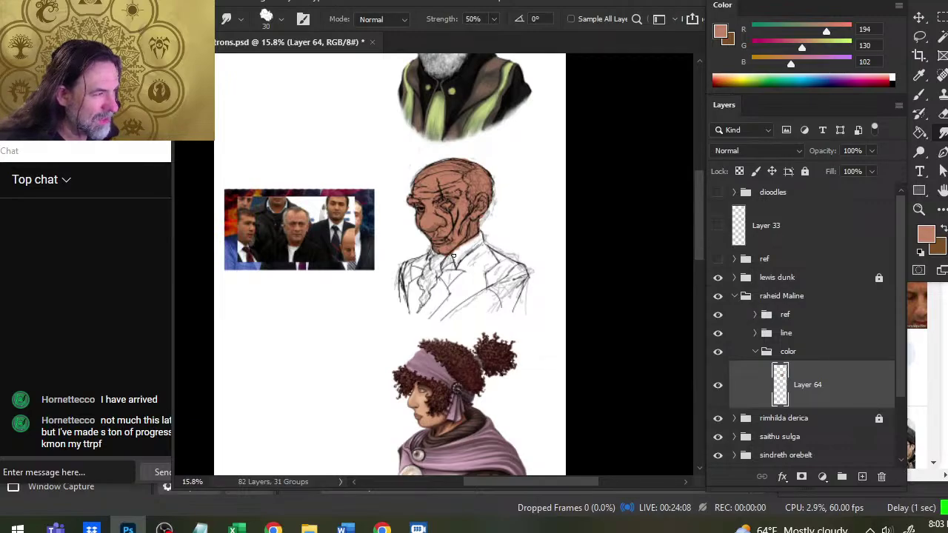
# Step: Add a new layer above Layer 64 in the color group and put Layer 64 in a group named flesh
pyautogui.click(861, 478)
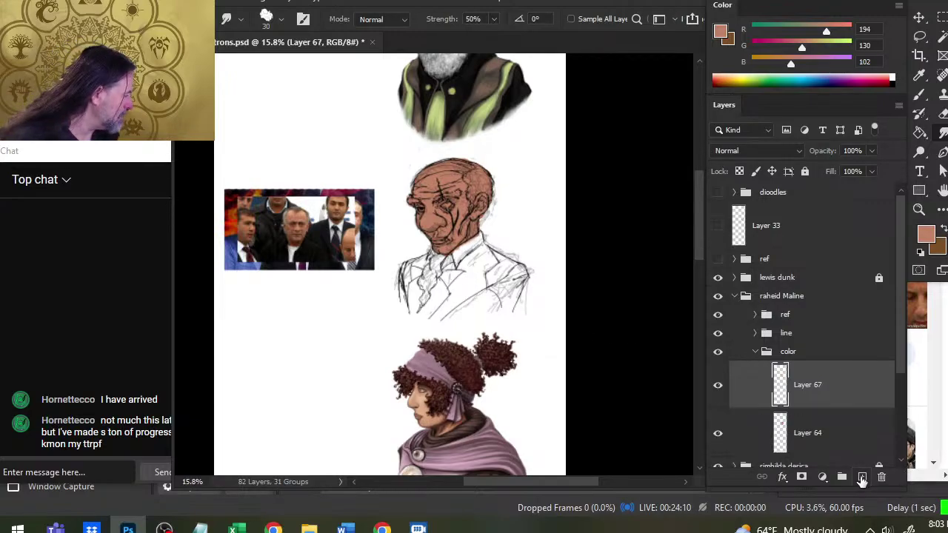
pyautogui.moveTo(840, 443); pyautogui.dragTo(841, 476)
pyautogui.doubleClick(814, 418)
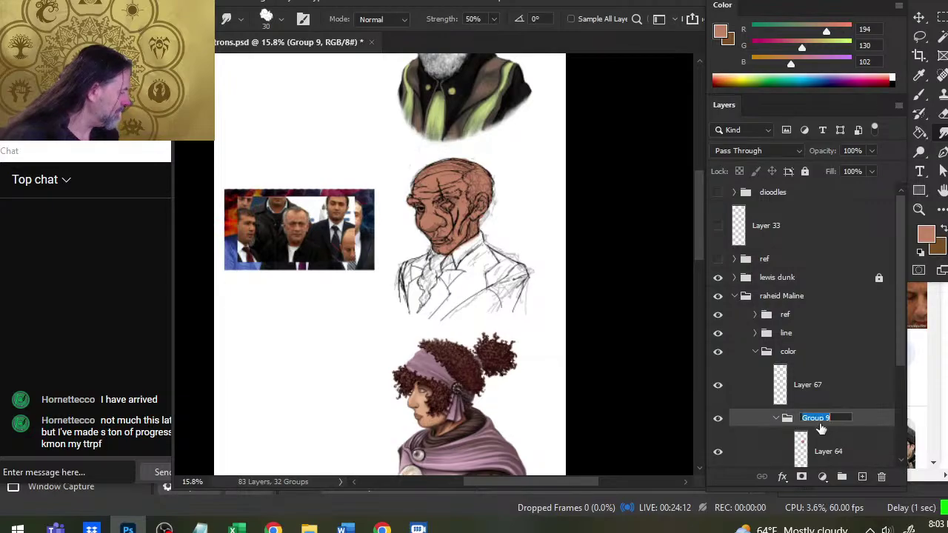
pyautogui.write('flesh')
pyautogui.press('Return')
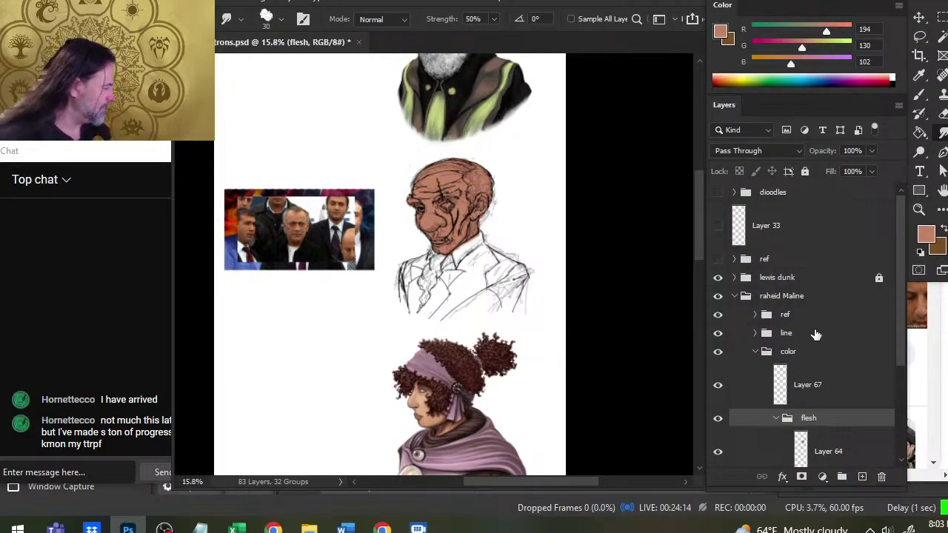
# Step: Put Layer 67 in its own group named suit and make Layer 67 the active layer
pyautogui.click(831, 387)
pyautogui.hotkey('ctrl', 'g')
pyautogui.doubleClick(810, 372)
pyautogui.write('s')
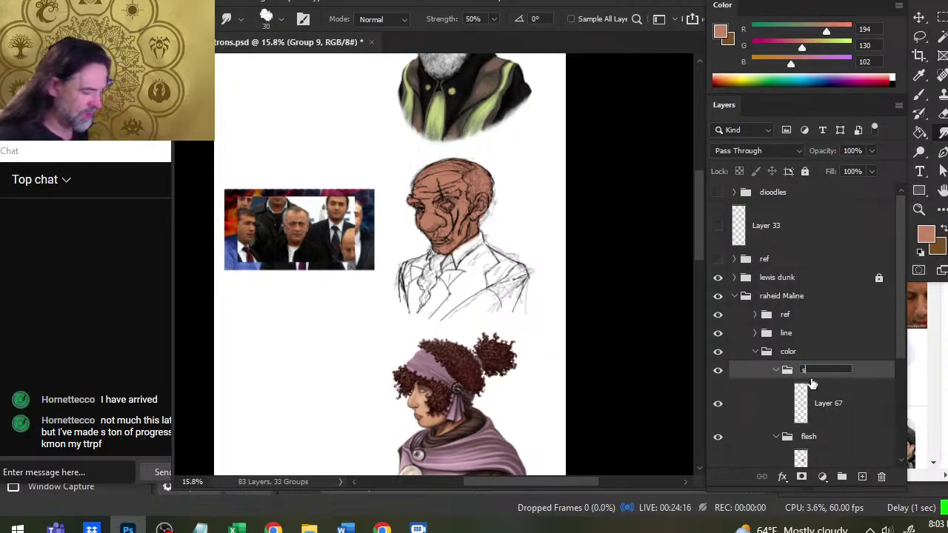
pyautogui.write('uit')
pyautogui.press('Return')
pyautogui.click(842, 403)
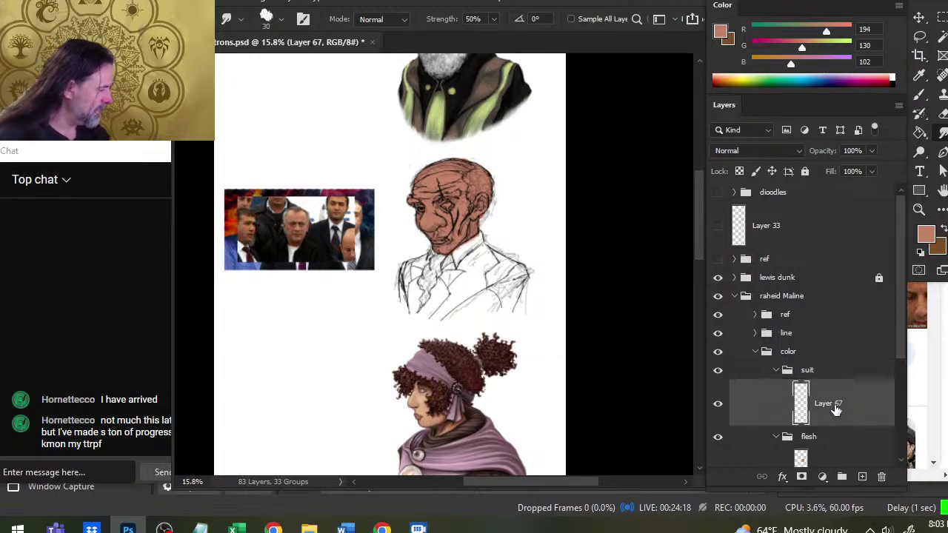
# Step: Sample a dark suit color from the pasted reference photo, ending with foreground color R 51, G 46, B 50
pyautogui.press('z')
pyautogui.moveTo(281, 250); pyautogui.dragTo(315, 270)
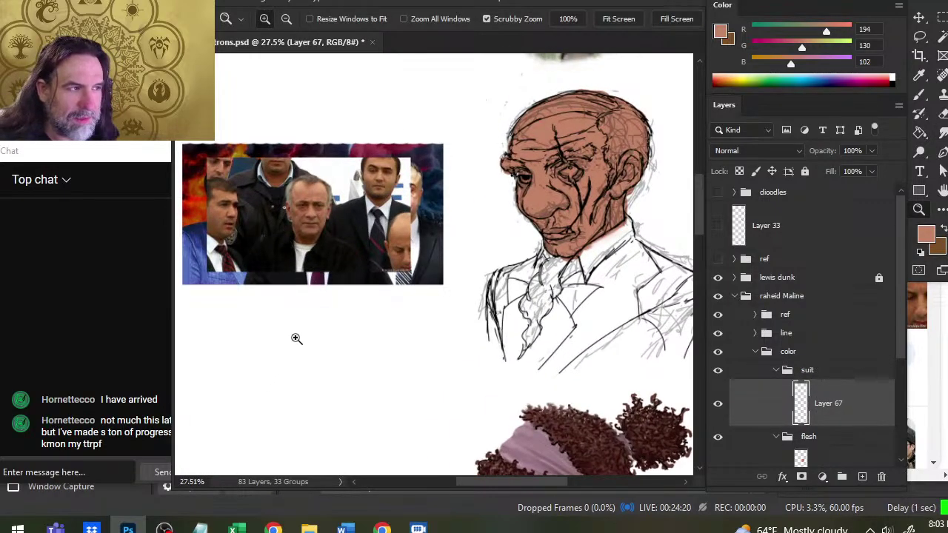
pyautogui.press('b')
pyautogui.keyDown('alt'); pyautogui.click(241, 276); pyautogui.keyUp('alt')
pyautogui.press('z')
pyautogui.moveTo(282, 201)
pyautogui.mouseDown()
pyautogui.moveTo(292, 269)
pyautogui.moveTo(311, 278)
pyautogui.moveTo(234, 244)
pyautogui.moveTo(249, 238)
pyautogui.moveTo(275, 253)
pyautogui.moveTo(324, 313)
pyautogui.moveTo(429, 387)
pyautogui.moveTo(472, 404)
pyautogui.moveTo(533, 373)
pyautogui.moveTo(496, 338)
pyautogui.moveTo(368, 364)
pyautogui.moveTo(237, 343)
pyautogui.moveTo(217, 380)
pyautogui.moveTo(223, 372)
pyautogui.mouseUp()
pyautogui.press('b')
pyautogui.moveTo(259, 424); pyautogui.dragTo(330, 304)
pyautogui.moveTo(323, 252); pyautogui.dragTo(311, 180)
pyautogui.press('z')
pyautogui.moveTo(316, 184)
pyautogui.mouseDown()
pyautogui.moveTo(465, 258)
pyautogui.moveTo(364, 274)
pyautogui.mouseUp()
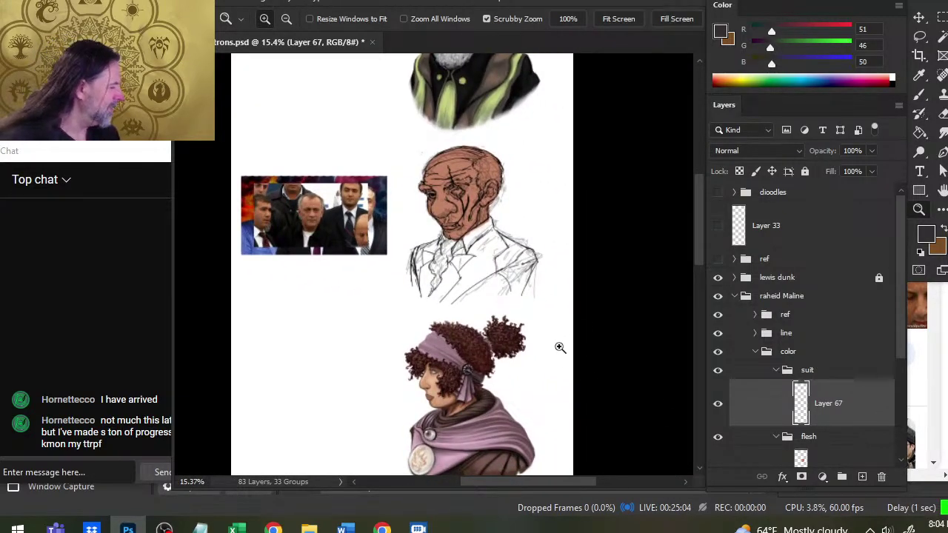
# Step: Paint the portrait's collar and near-collar shoulder dark on Layer 67 with a 40 px brush
pyautogui.moveTo(419, 254); pyautogui.dragTo(439, 259)
pyautogui.press('b')
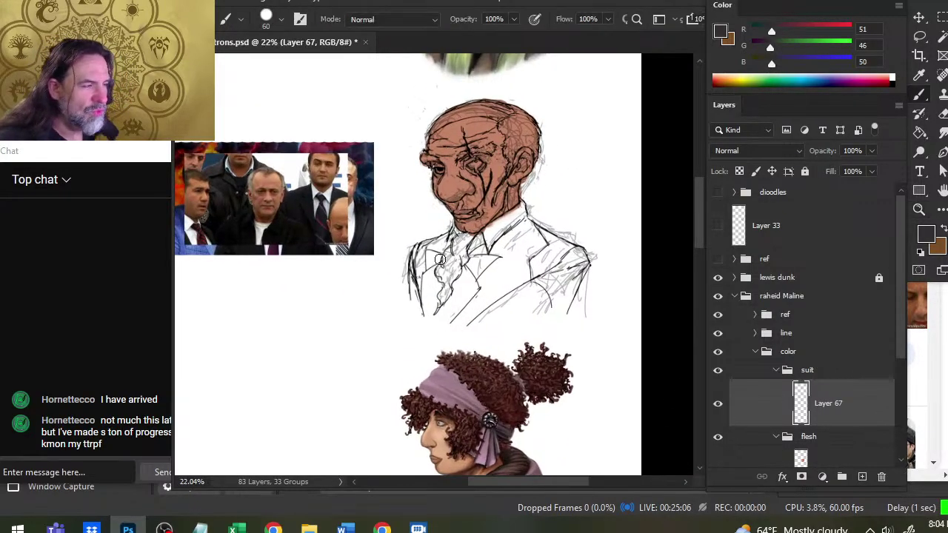
pyautogui.press('[')
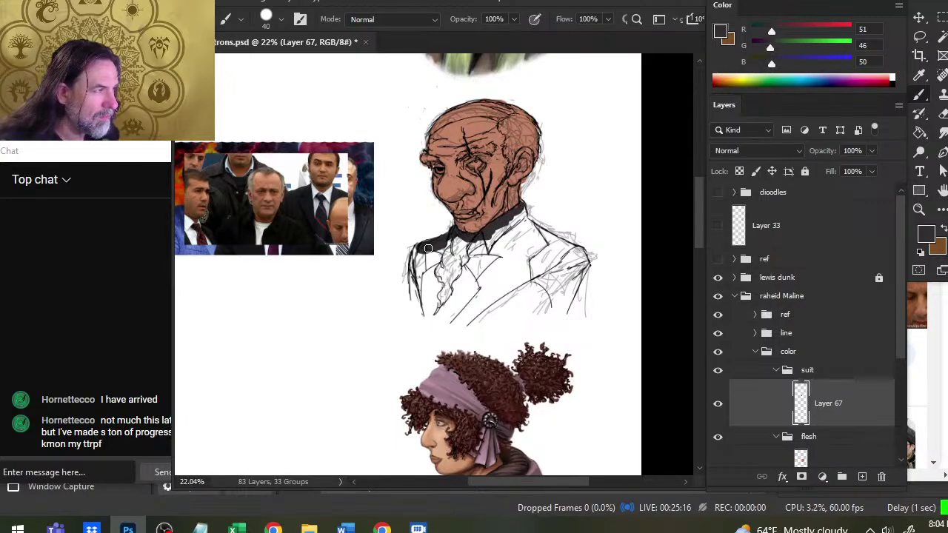
pyautogui.moveTo(523, 202)
pyautogui.mouseDown()
pyautogui.moveTo(521, 219)
pyautogui.moveTo(540, 199)
pyautogui.moveTo(535, 224)
pyautogui.mouseUp()
# Step: Reduce the eraser to 45 px, swap to brown R 122, G 79, B 36 and paint over the portrait's collar
pyautogui.press('e')
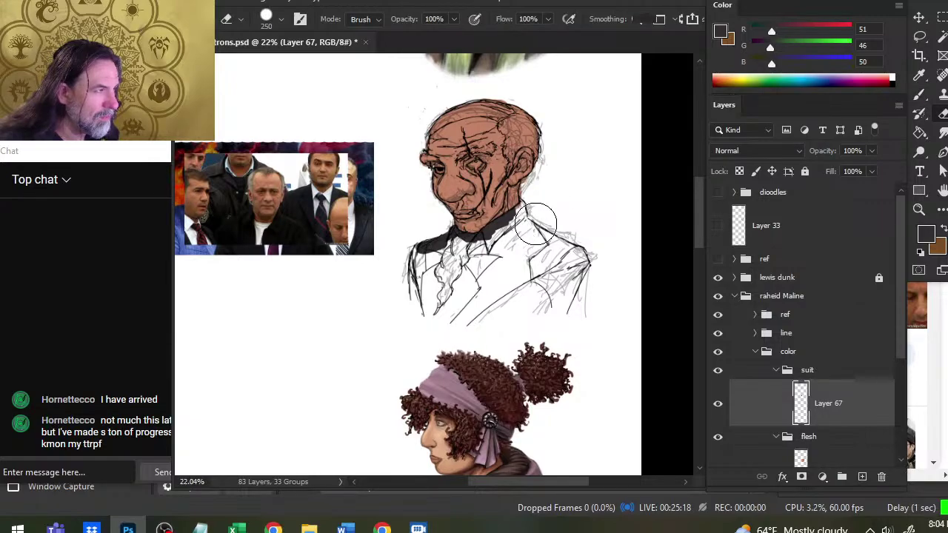
pyautogui.press('b')
pyautogui.press('e')
pyautogui.press('x')
pyautogui.press('[')
pyautogui.press('[')
pyautogui.press('[')
pyautogui.press('[')
pyautogui.press('[')
pyautogui.press('[')
pyautogui.press('[')
pyautogui.press('[')
pyautogui.press('[')
pyautogui.press('[')
pyautogui.press('[')
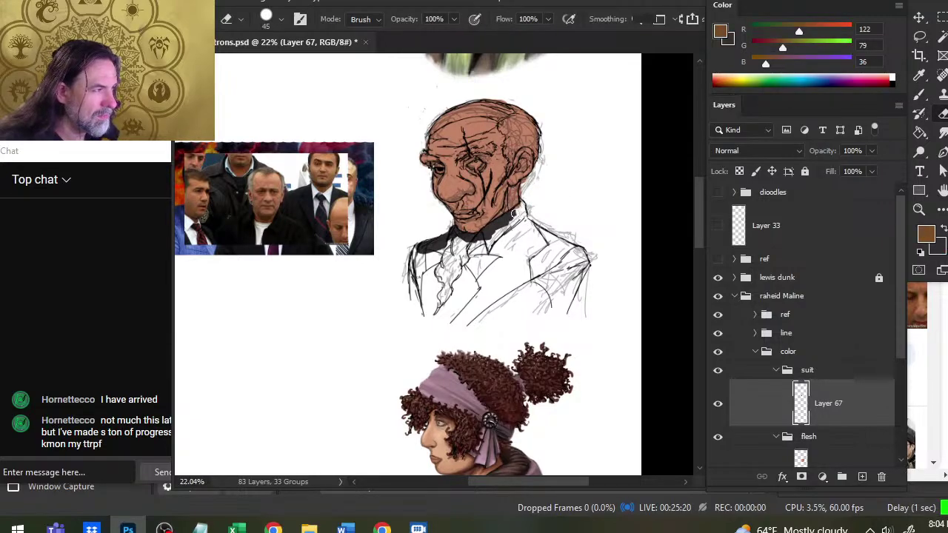
pyautogui.press('b')
pyautogui.moveTo(518, 211)
pyautogui.mouseDown()
pyautogui.moveTo(517, 226)
pyautogui.moveTo(477, 256)
pyautogui.moveTo(521, 234)
pyautogui.mouseUp()
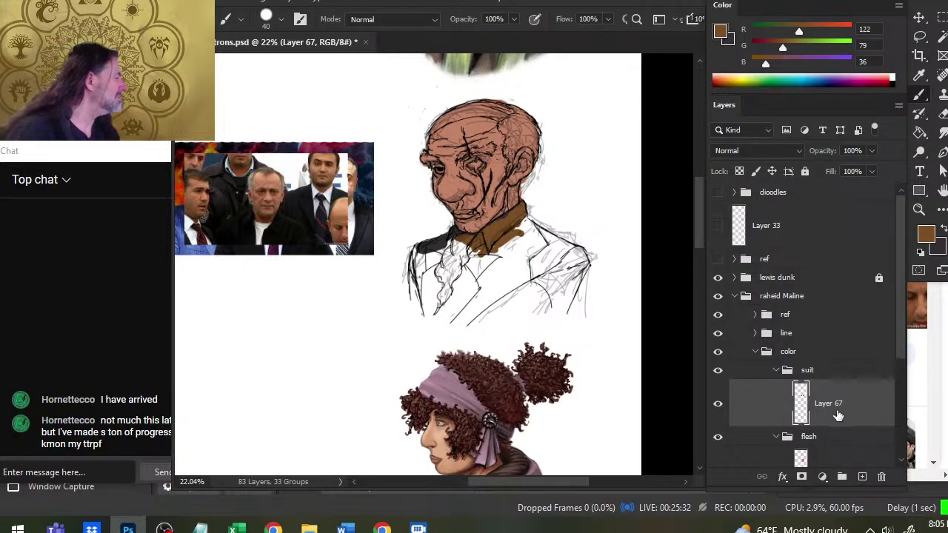
pyautogui.click(824, 369)
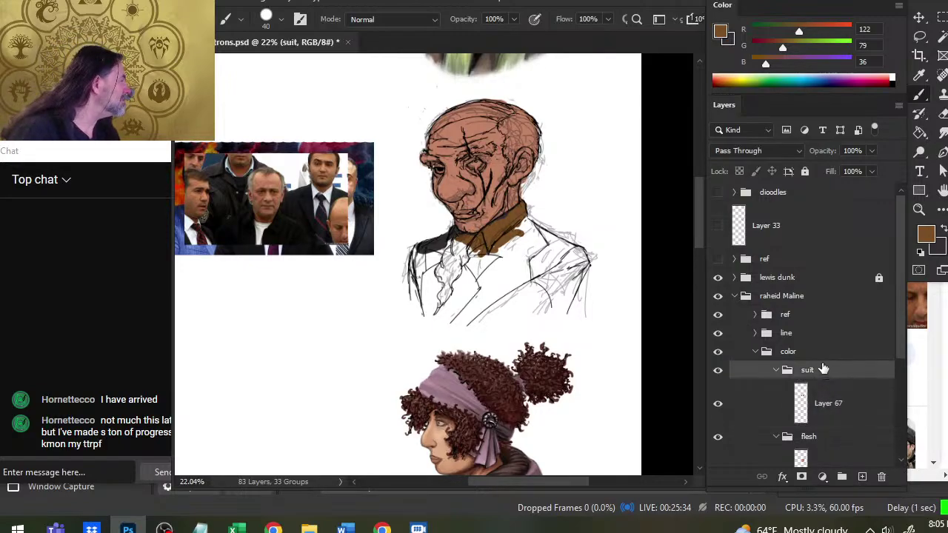
pyautogui.click(824, 359)
pyautogui.click(812, 338)
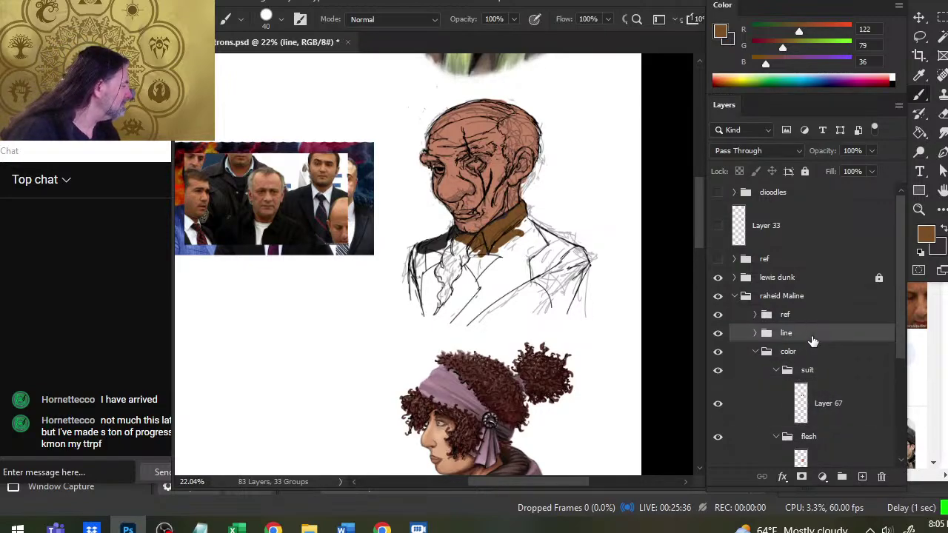
pyautogui.click(801, 297)
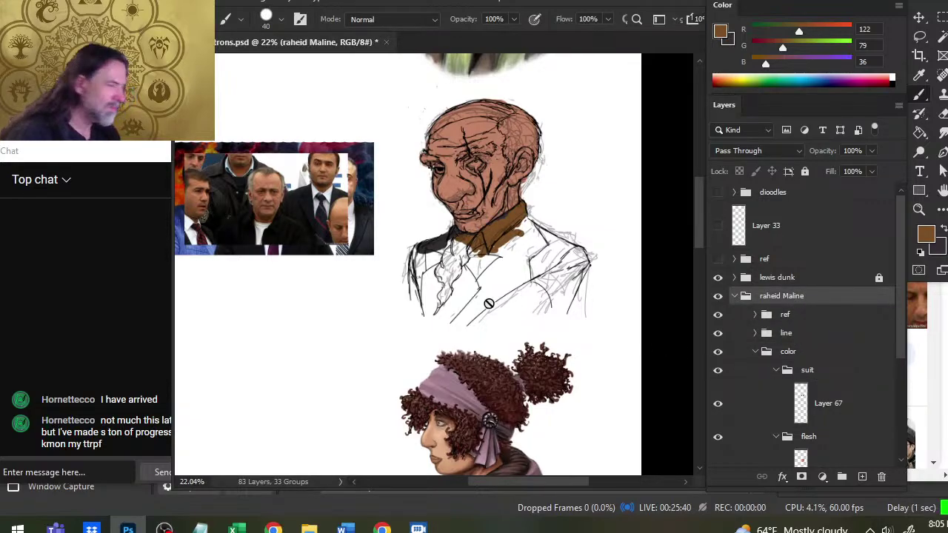
pyautogui.click(442, 260)
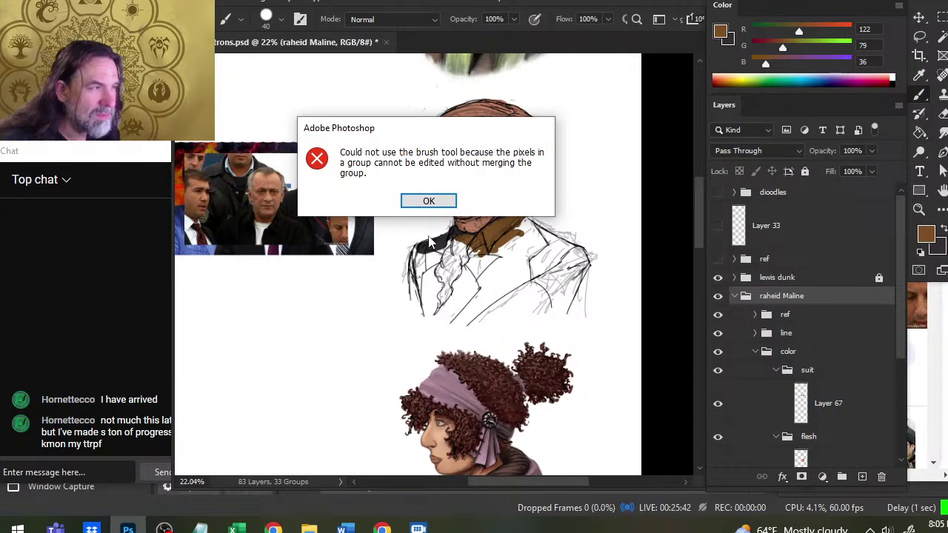
pyautogui.press('Return')
pyautogui.click(815, 370)
pyautogui.click(832, 409)
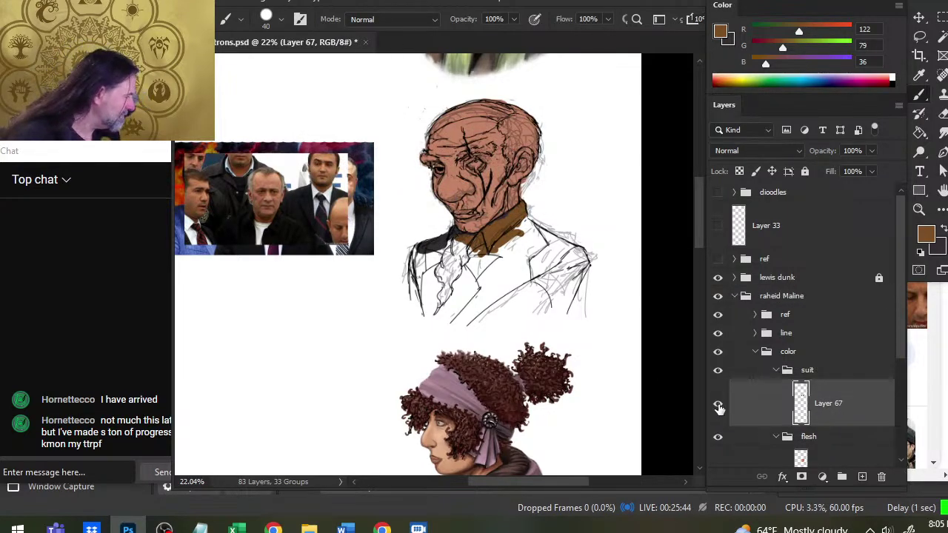
# Step: Resample the dark R 51, G 46, B 50 from the shoulder, then repaint the collar and extend it along the far shoulder and sleeve edge
pyautogui.hotkey('ctrl', 'space')
pyautogui.moveTo(471, 248)
pyautogui.mouseDown()
pyautogui.moveTo(507, 248)
pyautogui.moveTo(481, 251)
pyautogui.moveTo(453, 238)
pyautogui.moveTo(409, 261)
pyautogui.moveTo(441, 237)
pyautogui.moveTo(484, 235)
pyautogui.moveTo(440, 237)
pyautogui.moveTo(545, 198)
pyautogui.moveTo(536, 214)
pyautogui.mouseUp()
pyautogui.keyDown('alt'); pyautogui.click(413, 244); pyautogui.keyUp('alt')
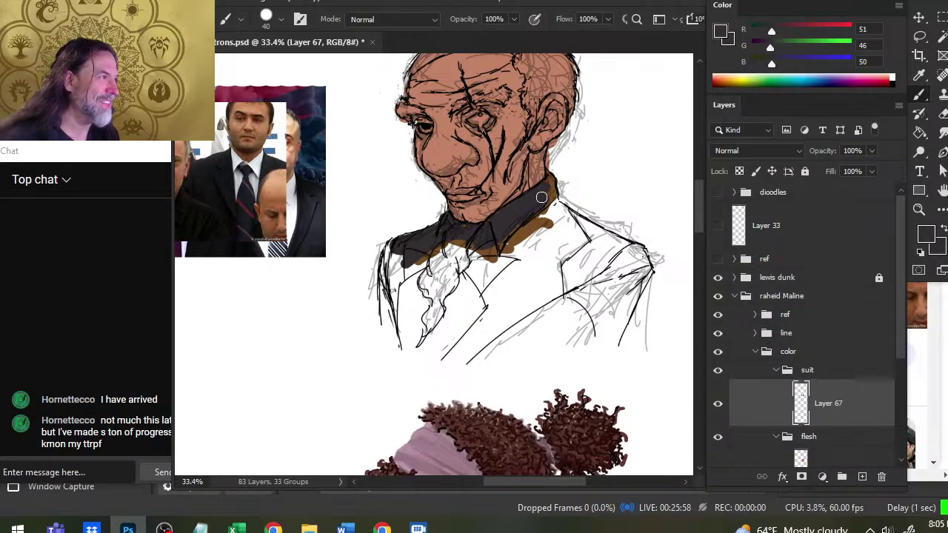
pyautogui.moveTo(541, 197); pyautogui.dragTo(553, 214)
pyautogui.moveTo(554, 213)
pyautogui.mouseDown()
pyautogui.moveTo(541, 197)
pyautogui.moveTo(496, 266)
pyautogui.moveTo(481, 256)
pyautogui.moveTo(482, 278)
pyautogui.moveTo(567, 218)
pyautogui.moveTo(629, 252)
pyautogui.mouseUp()
pyautogui.moveTo(629, 252); pyautogui.dragTo(568, 218)
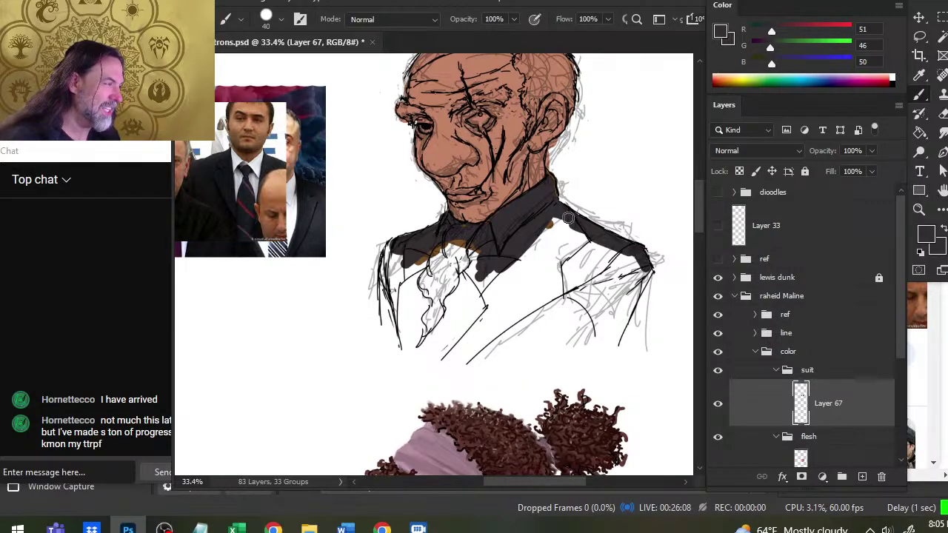
pyautogui.moveTo(650, 271); pyautogui.dragTo(629, 307)
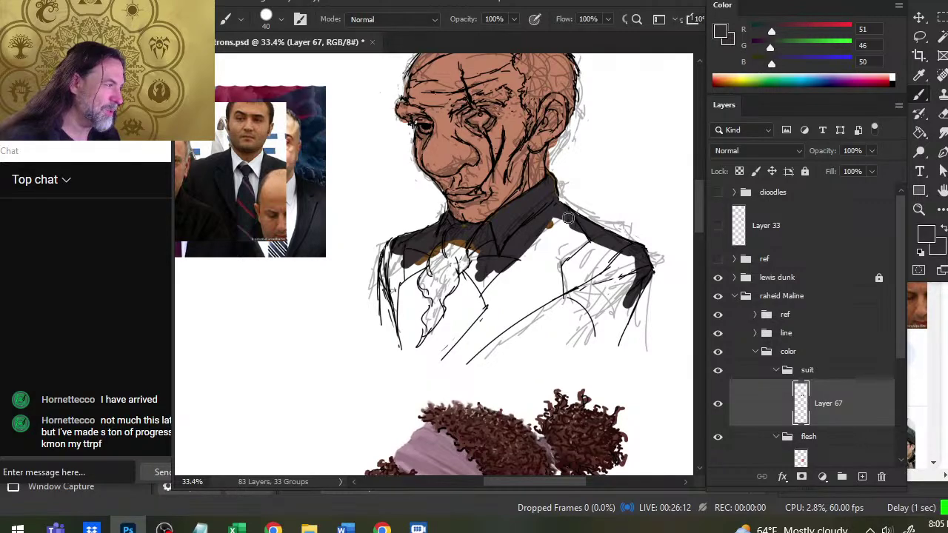
pyautogui.moveTo(641, 288)
pyautogui.mouseDown()
pyautogui.moveTo(607, 349)
pyautogui.moveTo(615, 347)
pyautogui.mouseUp()
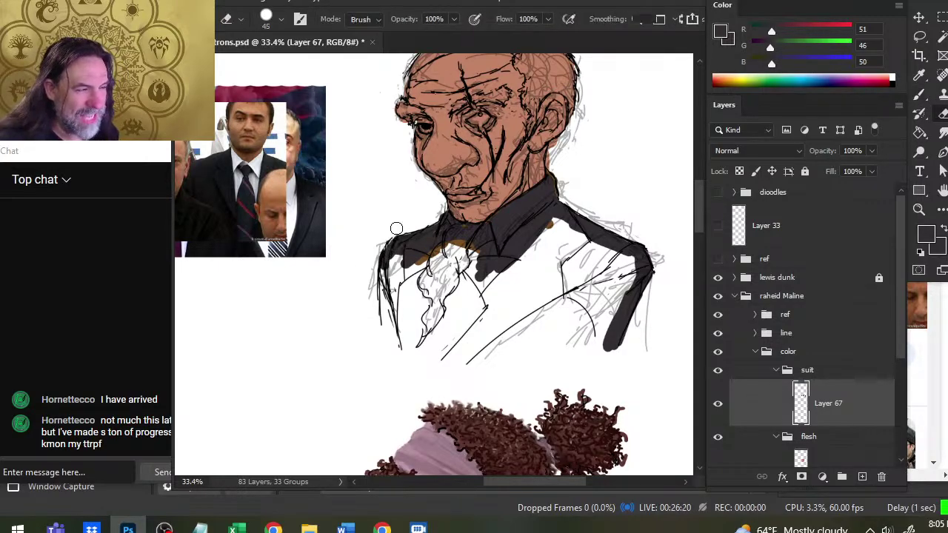
# Step: Paint the portrait's near shoulder and sleeve edge on Layer 67 with the dark R 51, G 46, B 50
pyautogui.moveTo(404, 245)
pyautogui.mouseDown()
pyautogui.moveTo(382, 290)
pyautogui.moveTo(385, 327)
pyautogui.mouseUp()
pyautogui.press('e')
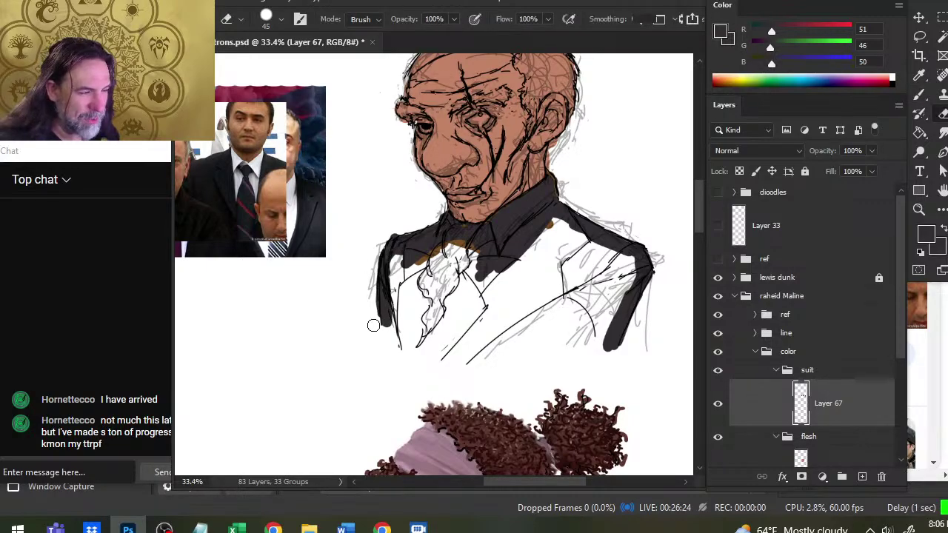
pyautogui.press('b')
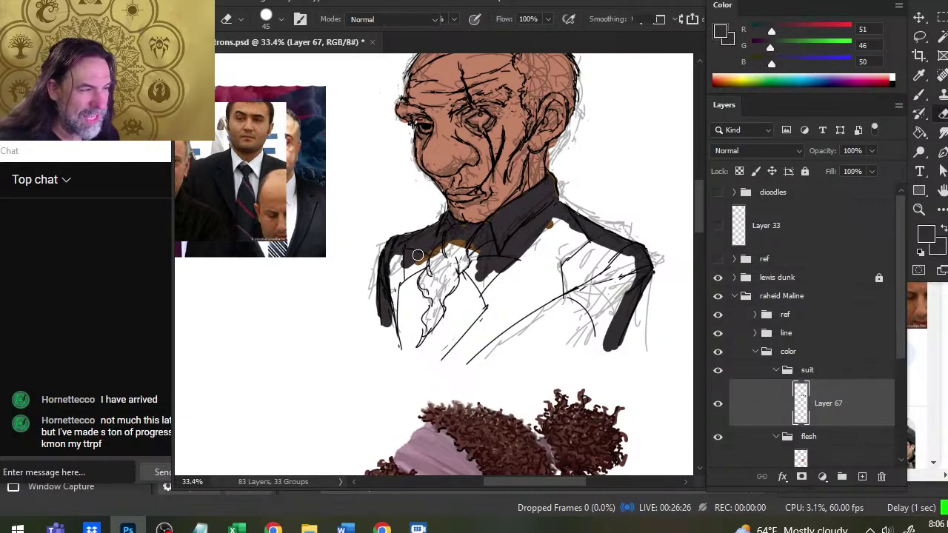
pyautogui.moveTo(414, 237)
pyautogui.mouseDown()
pyautogui.moveTo(396, 300)
pyautogui.moveTo(399, 324)
pyautogui.moveTo(421, 220)
pyautogui.mouseUp()
pyautogui.press('e')
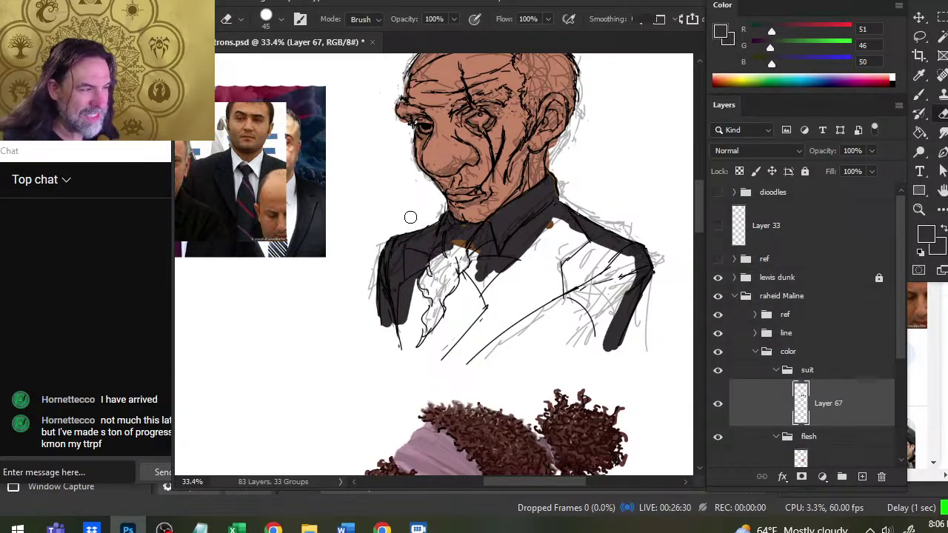
pyautogui.press('b')
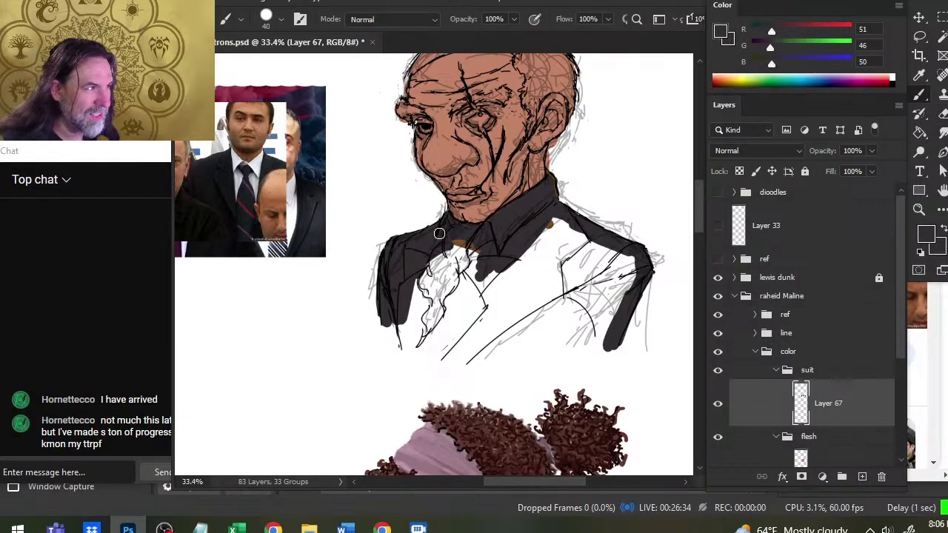
# Step: Extend the dark suit color across the near lapel beside the cravat and down to the lower sleeve tip with the 40 px brush
pyautogui.moveTo(439, 233)
pyautogui.mouseDown()
pyautogui.moveTo(439, 256)
pyautogui.moveTo(461, 239)
pyautogui.moveTo(409, 324)
pyautogui.mouseUp()
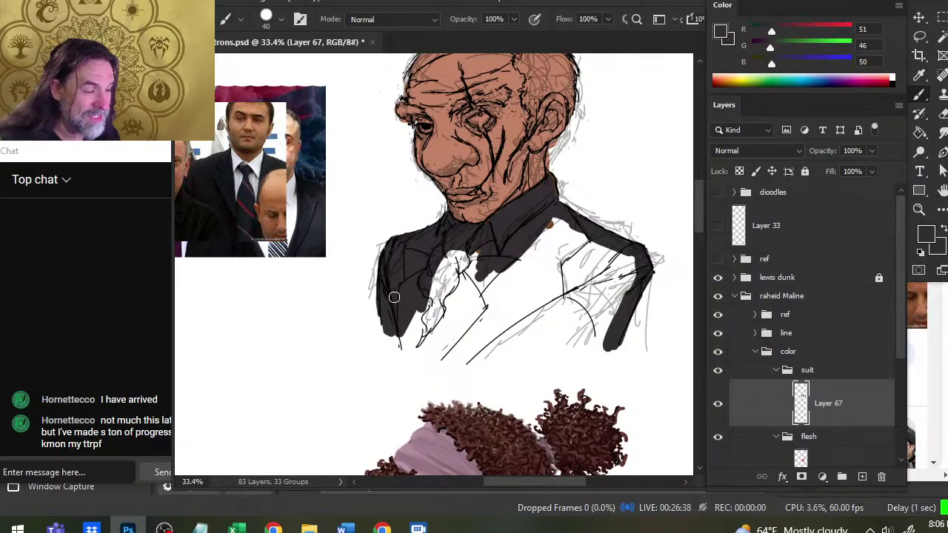
pyautogui.moveTo(394, 296); pyautogui.dragTo(403, 341)
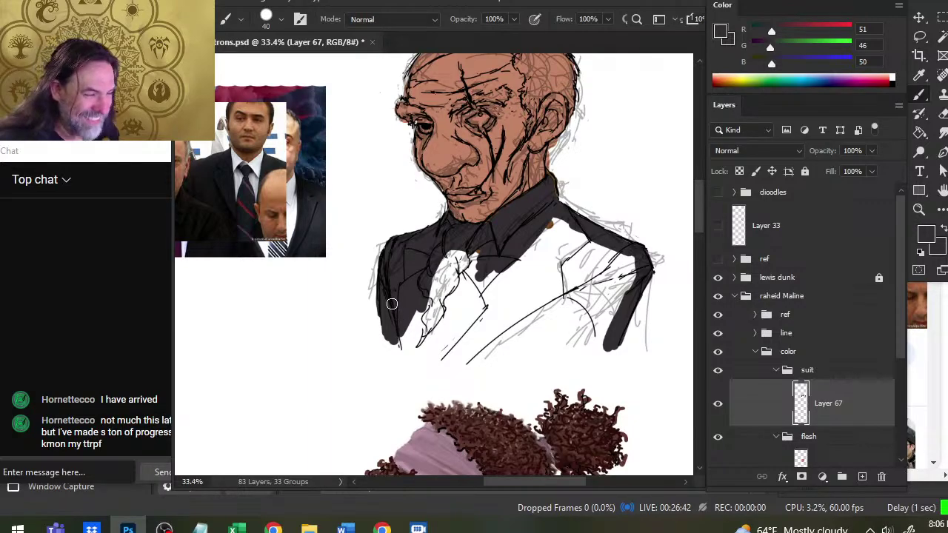
pyautogui.press('e')
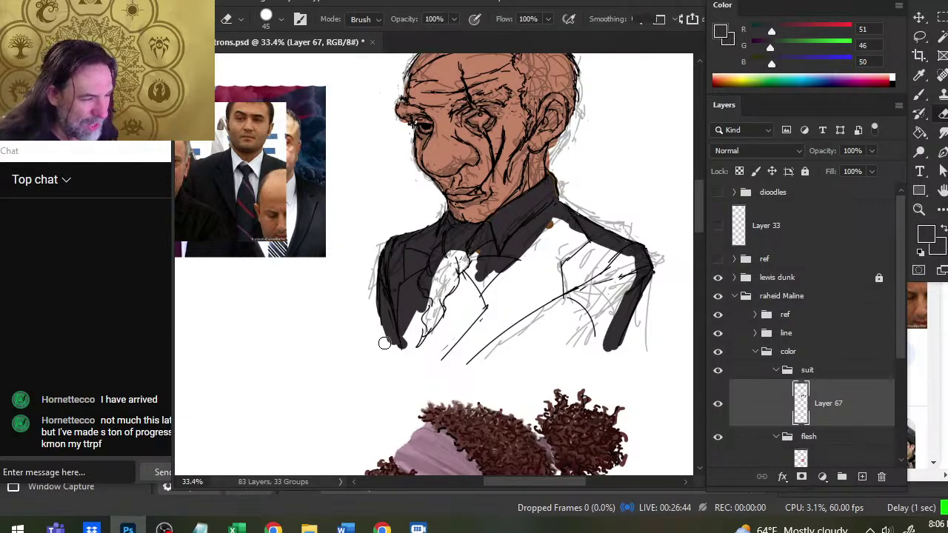
pyautogui.press('b')
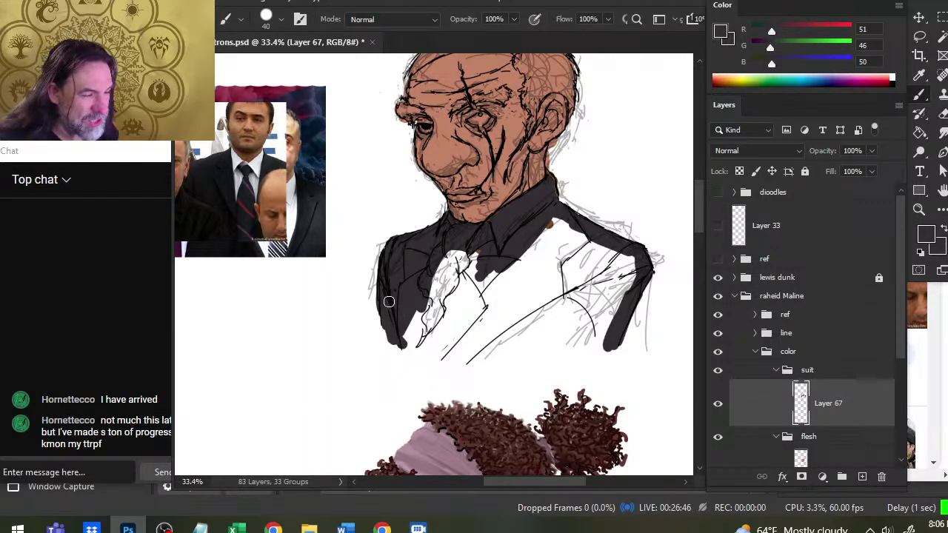
# Step: Paint the dark over the cravat and along the bust's lower edge to the far sleeve, then bucket-fill the enclosed chest area
pyautogui.moveTo(389, 301)
pyautogui.mouseDown()
pyautogui.moveTo(404, 348)
pyautogui.moveTo(432, 357)
pyautogui.moveTo(396, 347)
pyautogui.moveTo(425, 294)
pyautogui.mouseUp()
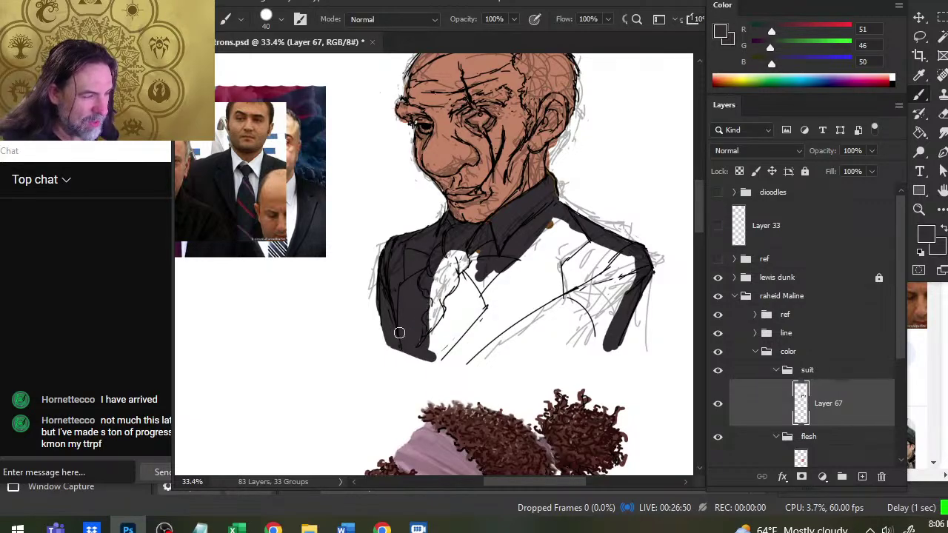
pyautogui.moveTo(434, 334)
pyautogui.mouseDown()
pyautogui.moveTo(438, 267)
pyautogui.moveTo(435, 326)
pyautogui.moveTo(474, 252)
pyautogui.moveTo(443, 355)
pyautogui.moveTo(471, 360)
pyautogui.moveTo(443, 362)
pyautogui.moveTo(506, 357)
pyautogui.mouseUp()
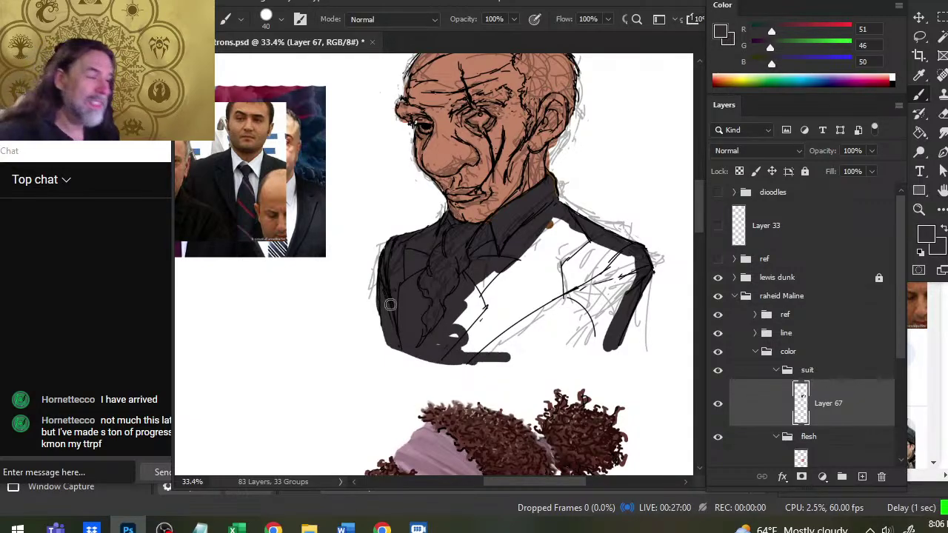
pyautogui.moveTo(505, 355)
pyautogui.mouseDown()
pyautogui.moveTo(574, 339)
pyautogui.moveTo(602, 342)
pyautogui.mouseUp()
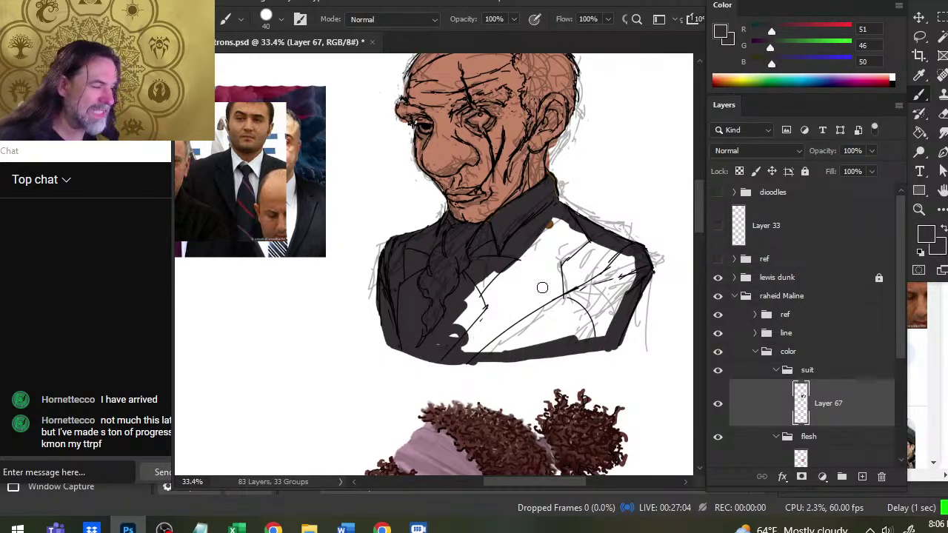
pyautogui.press('g')
pyautogui.click(534, 273)
pyautogui.press('b')
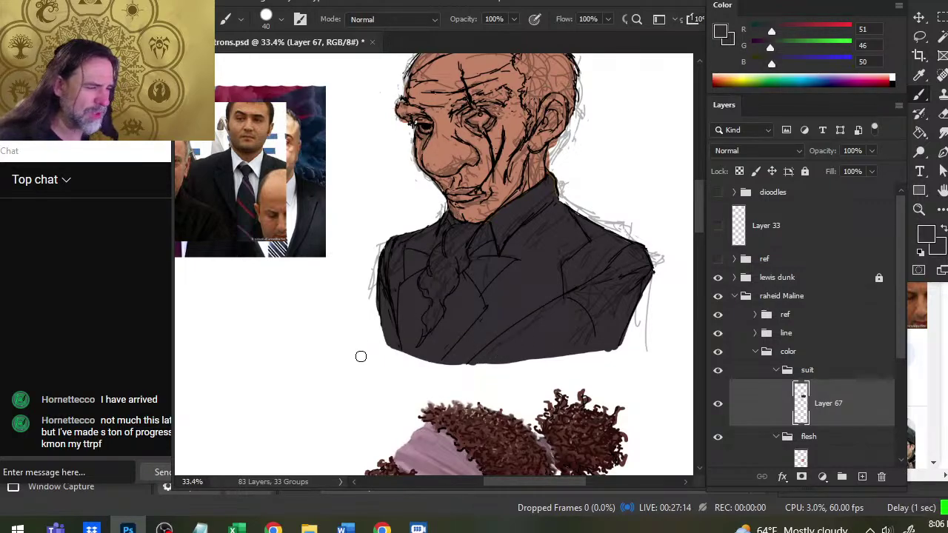
# Step: Smudge the bust's lower edge at 50% strength to soften the cut-off of the dark suit
pyautogui.press('r')
pyautogui.press('b')
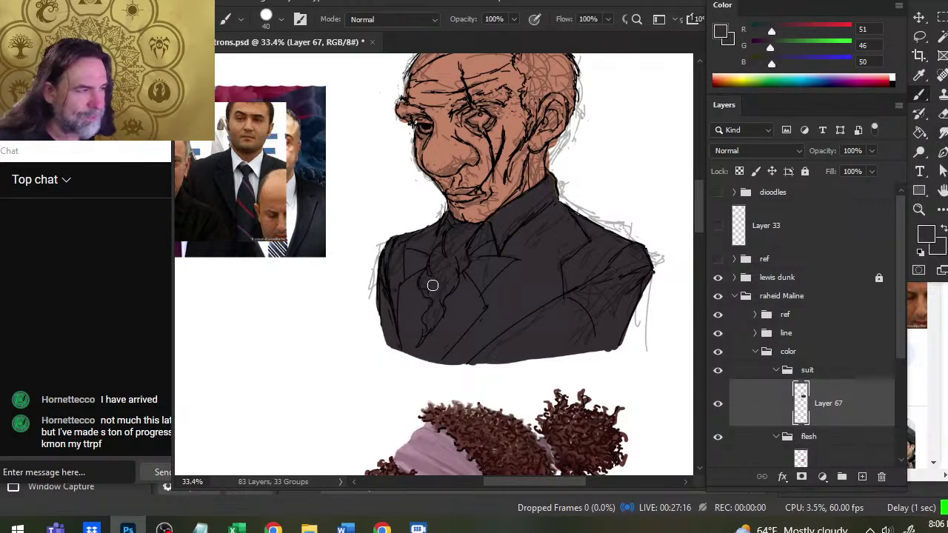
pyautogui.press('r')
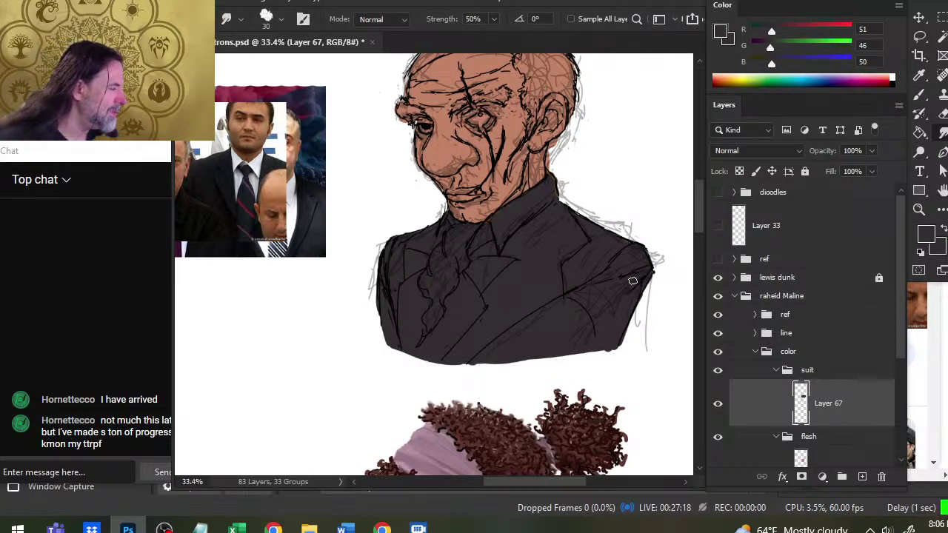
pyautogui.moveTo(616, 349)
pyautogui.mouseDown()
pyautogui.moveTo(550, 356)
pyautogui.moveTo(612, 339)
pyautogui.mouseUp()
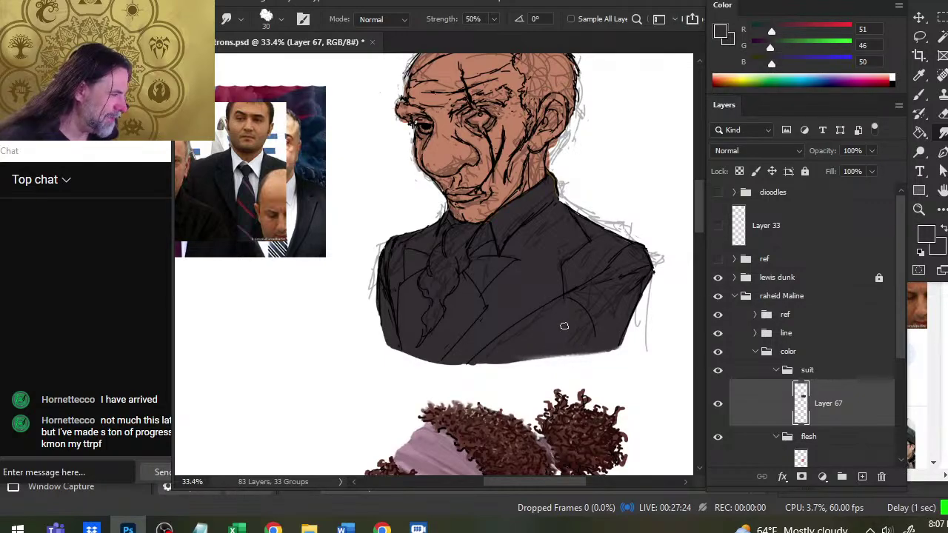
pyautogui.moveTo(467, 357)
pyautogui.mouseDown()
pyautogui.moveTo(521, 355)
pyautogui.moveTo(415, 342)
pyautogui.mouseUp()
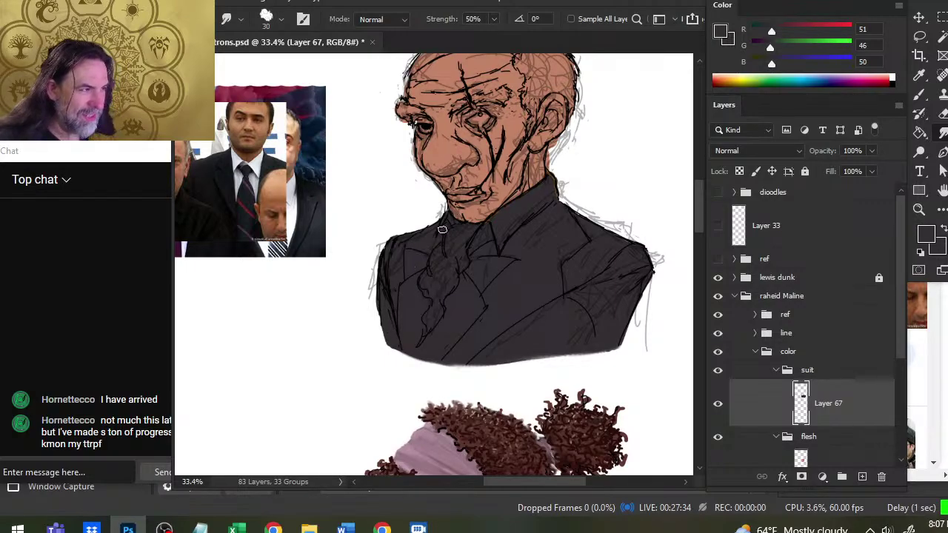
pyautogui.press('e')
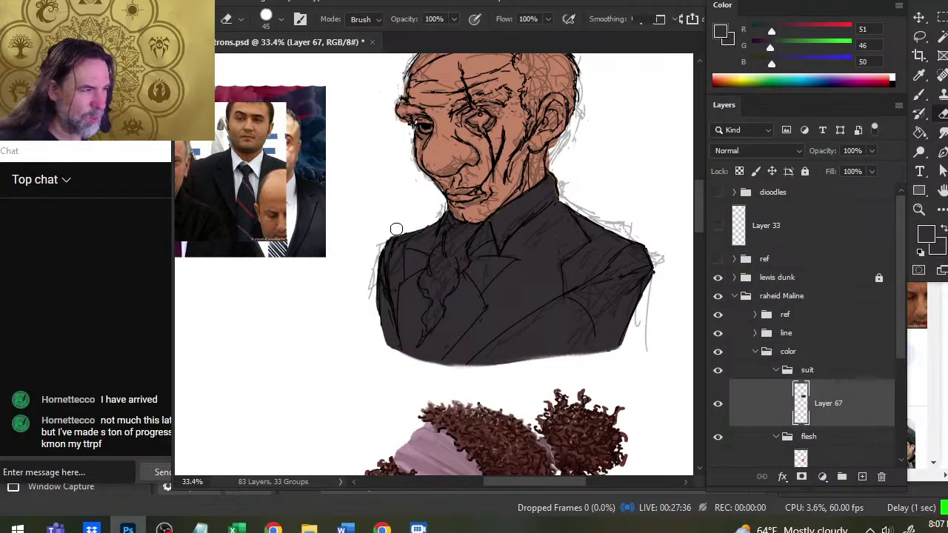
pyautogui.press('b')
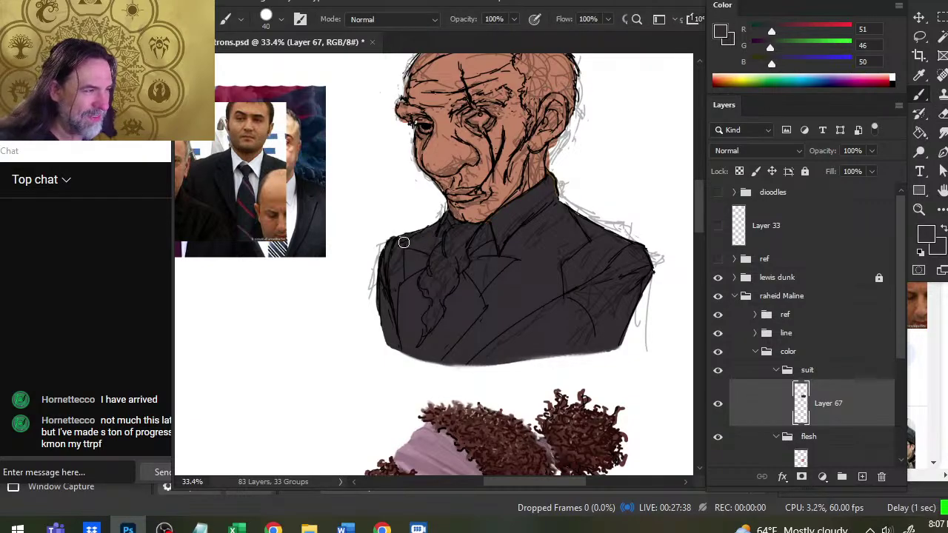
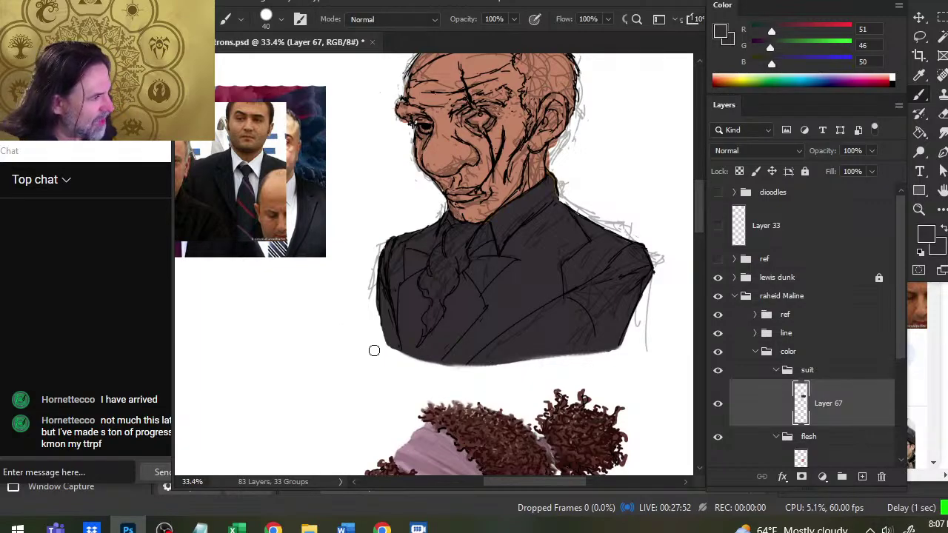
# Step: Widen the far sleeve with dark paint out to the outer sketch line and trim its lower edge with the eraser
pyautogui.press('e')
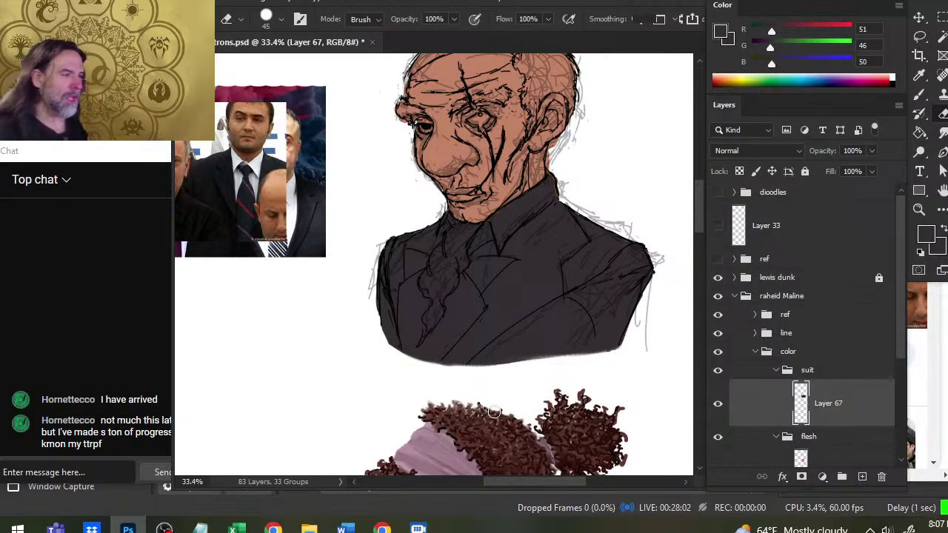
pyautogui.press('b')
pyautogui.moveTo(643, 279)
pyautogui.mouseDown()
pyautogui.moveTo(627, 345)
pyautogui.moveTo(636, 348)
pyautogui.moveTo(644, 320)
pyautogui.mouseUp()
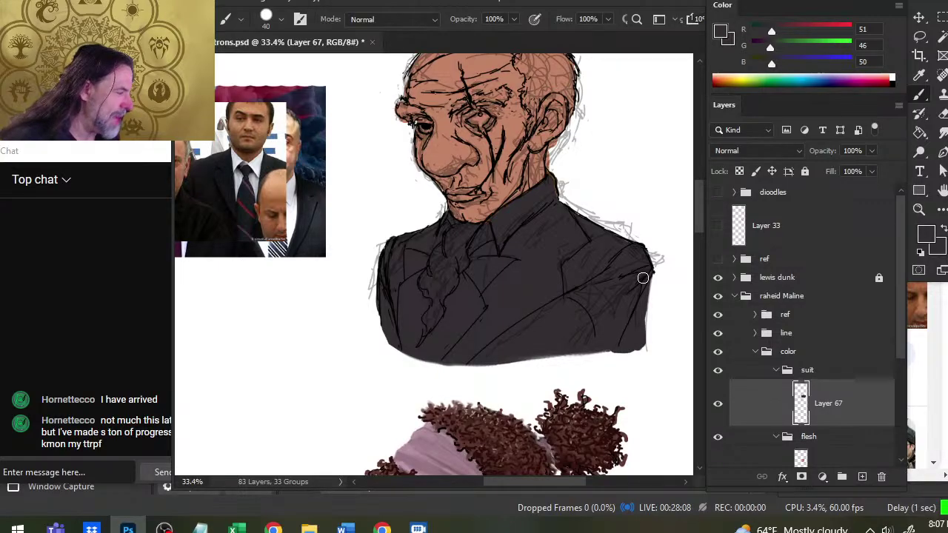
pyautogui.press('e')
pyautogui.moveTo(638, 357); pyautogui.dragTo(602, 357)
pyautogui.press('b')
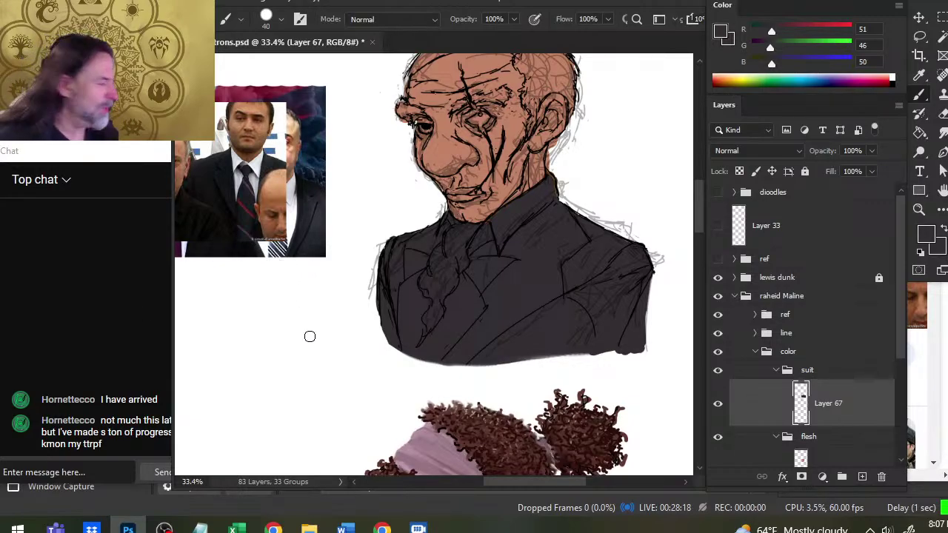
# Step: Add a new layer above Layer 67 in the suit group and sample pale blue R 211, G 238, B 249 from the reference photo
pyautogui.click(861, 476)
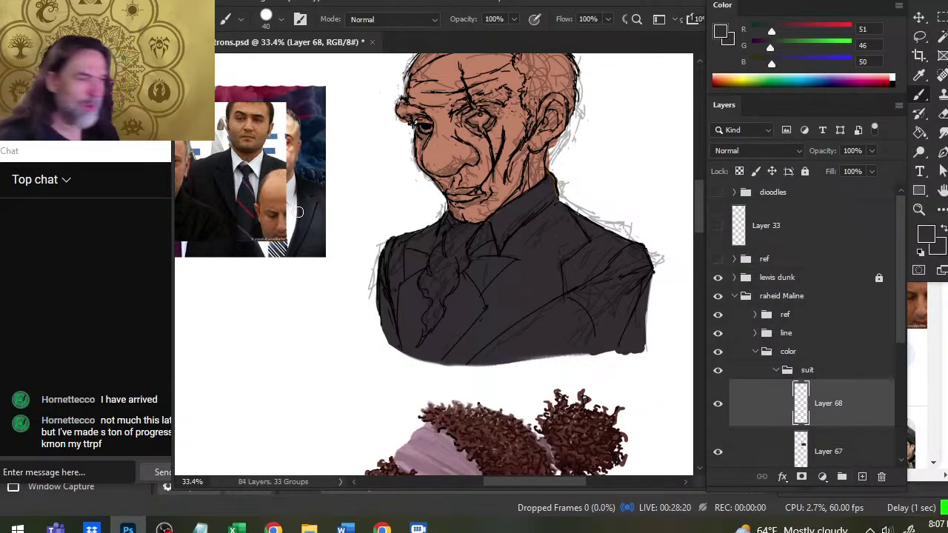
pyautogui.keyDown('alt'); pyautogui.click(237, 170); pyautogui.keyUp('alt')
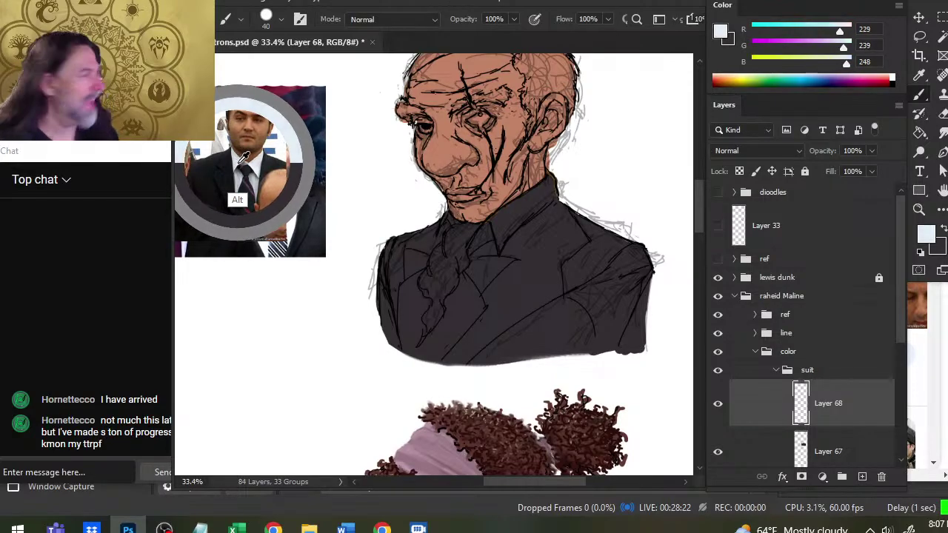
pyautogui.moveTo(229, 173); pyautogui.dragTo(380, 209)
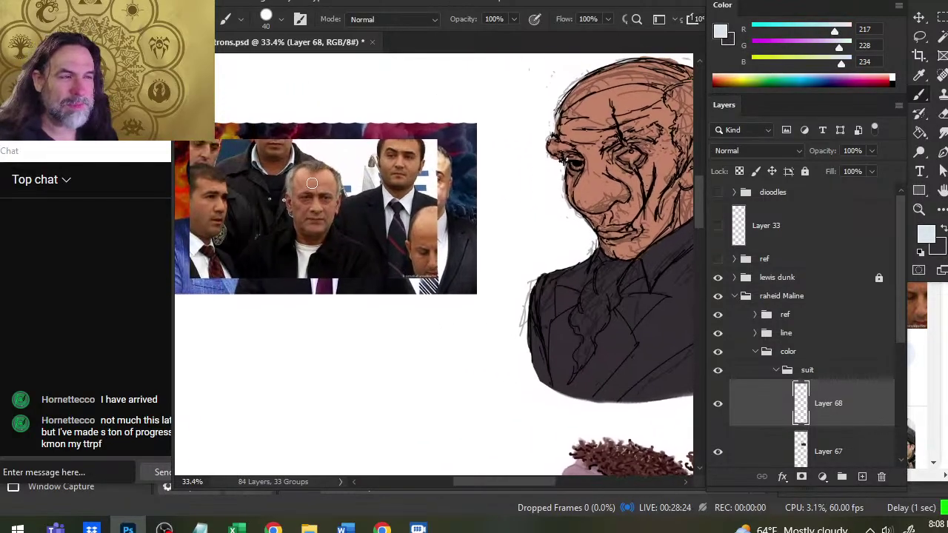
pyautogui.keyDown('alt'); pyautogui.click(262, 155); pyautogui.keyUp('alt')
pyautogui.moveTo(259, 160); pyautogui.dragTo(257, 154)
# Step: Paint the upper cravat below the chin pale blue, starting with a 25 px brush and refining the folds with a 10 px brush
pyautogui.moveTo(580, 294)
pyautogui.mouseDown()
pyautogui.moveTo(478, 260)
pyautogui.moveTo(533, 240)
pyautogui.mouseUp()
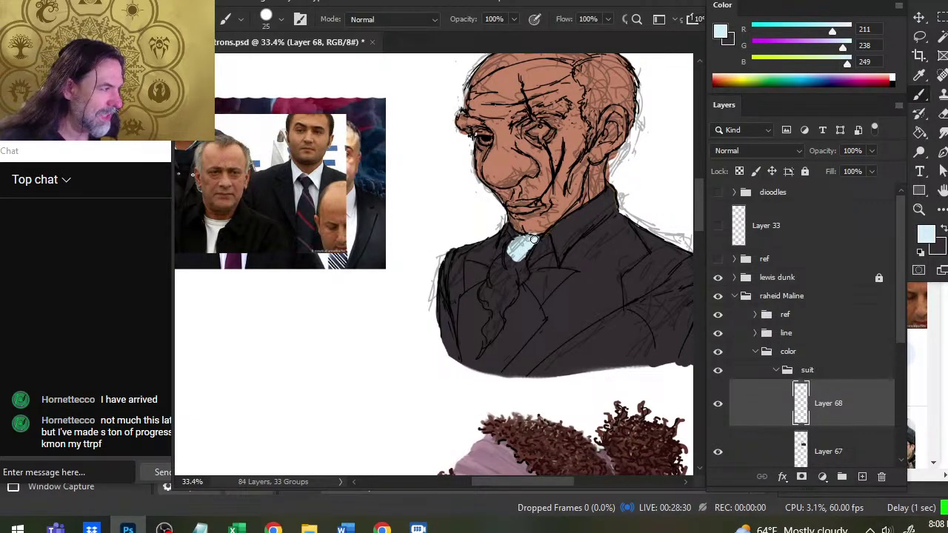
pyautogui.press('e')
pyautogui.press('b')
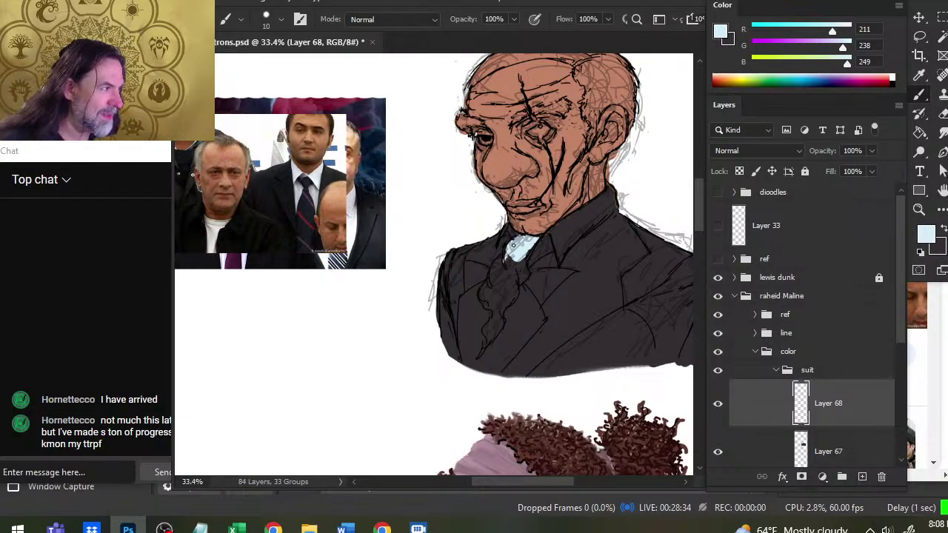
pyautogui.moveTo(509, 255); pyautogui.dragTo(505, 274)
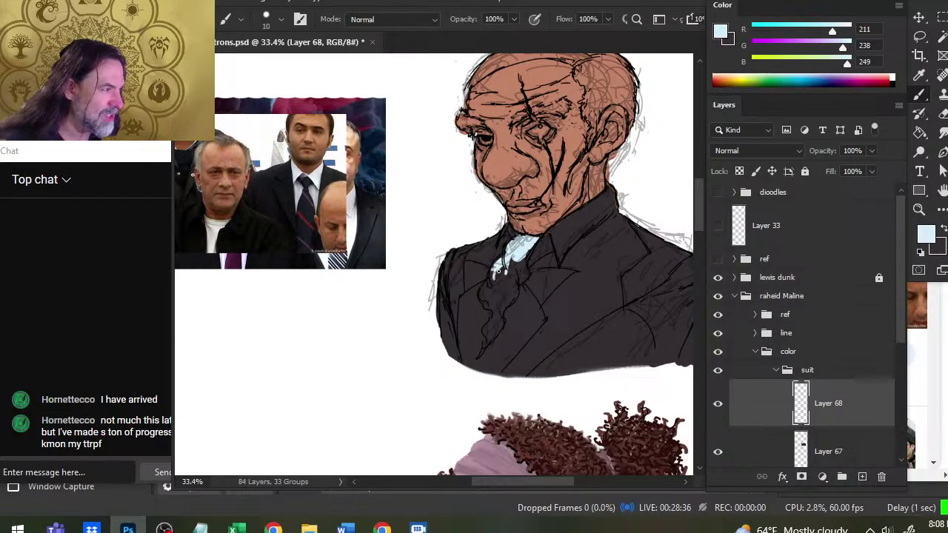
pyautogui.moveTo(502, 267)
pyautogui.mouseDown()
pyautogui.moveTo(495, 287)
pyautogui.moveTo(514, 286)
pyautogui.moveTo(503, 264)
pyautogui.mouseUp()
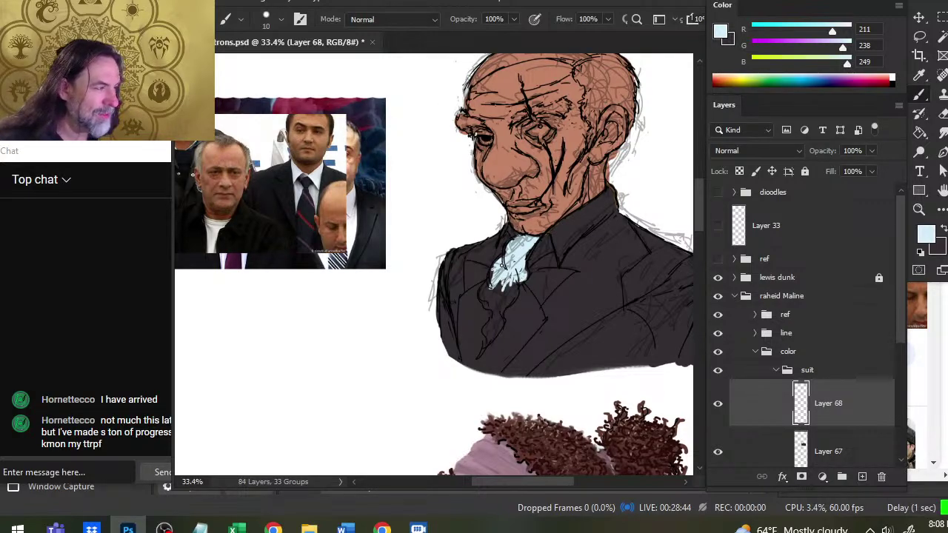
pyautogui.press('e')
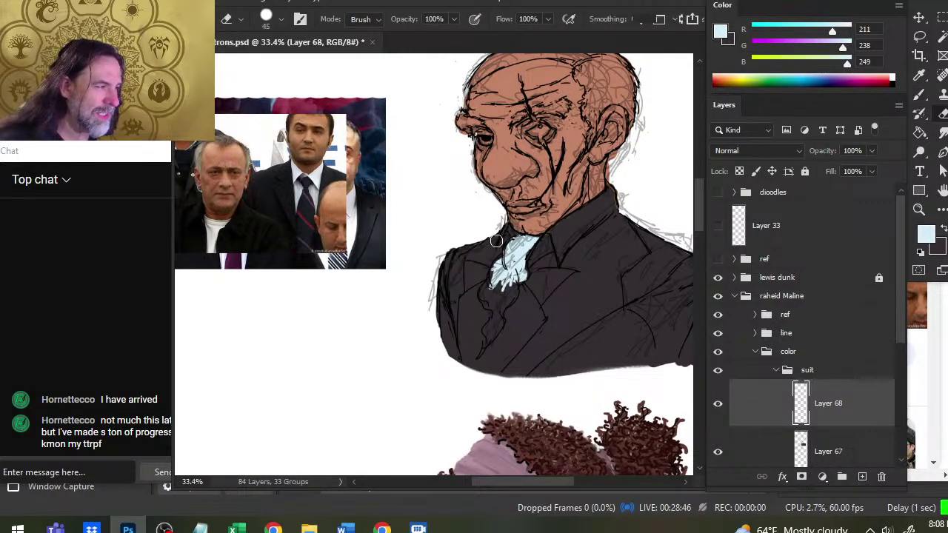
pyautogui.press('b')
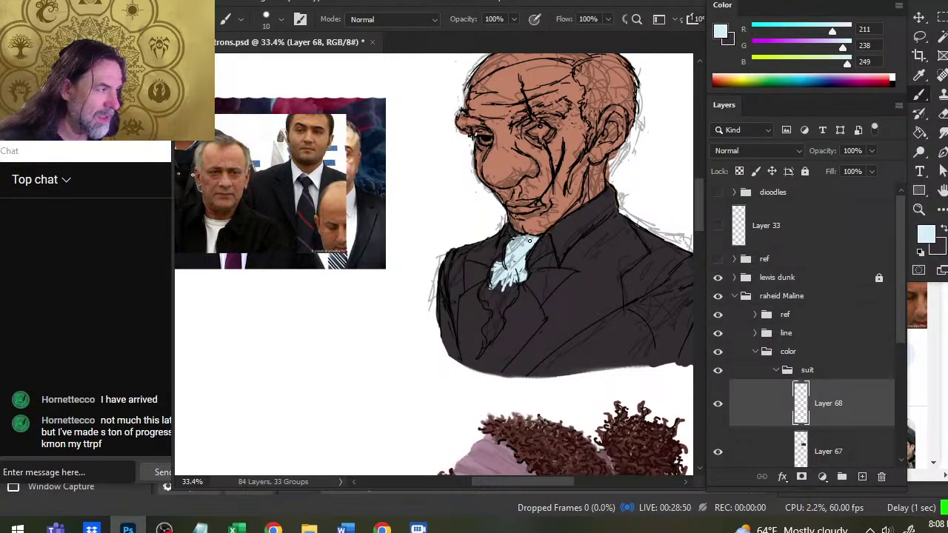
# Step: Extend the pale blue paint down through the cravat's middle folds with the 10 px brush and clean up stray edges with the eraser
pyautogui.press('e')
pyautogui.press('b')
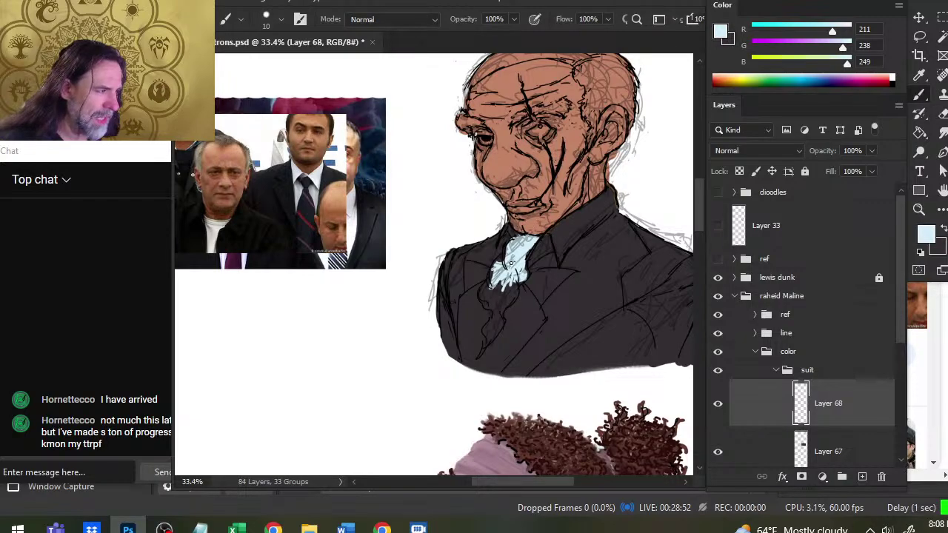
pyautogui.moveTo(488, 286); pyautogui.dragTo(481, 295)
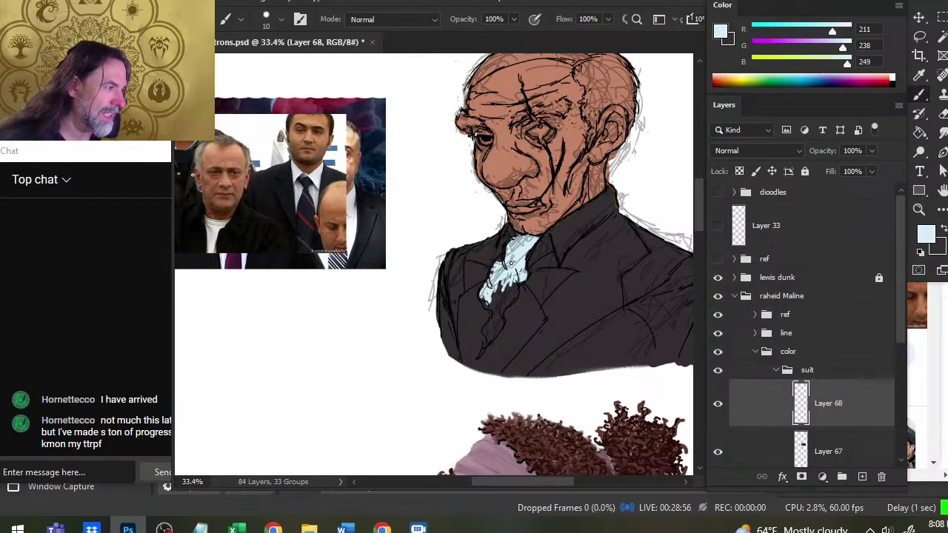
pyautogui.moveTo(486, 303); pyautogui.dragTo(504, 314)
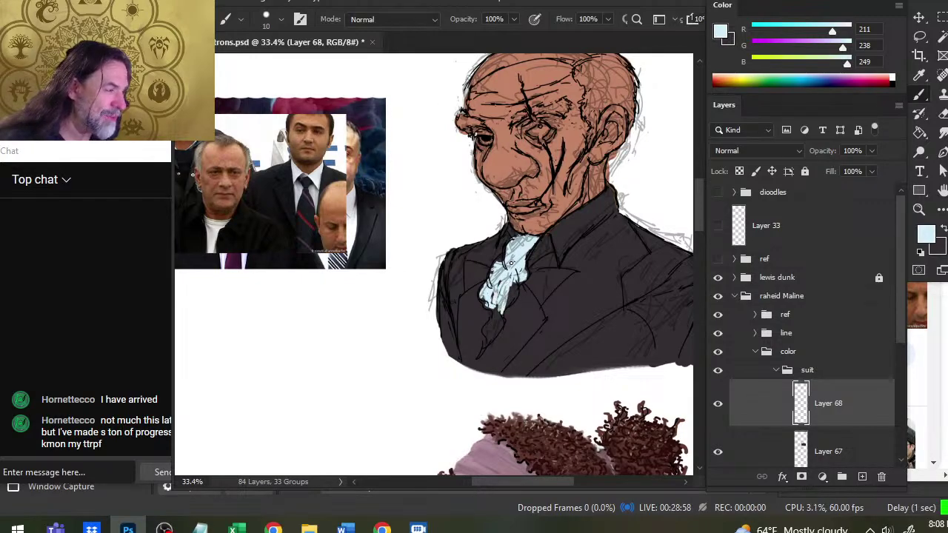
pyautogui.moveTo(509, 279); pyautogui.dragTo(513, 304)
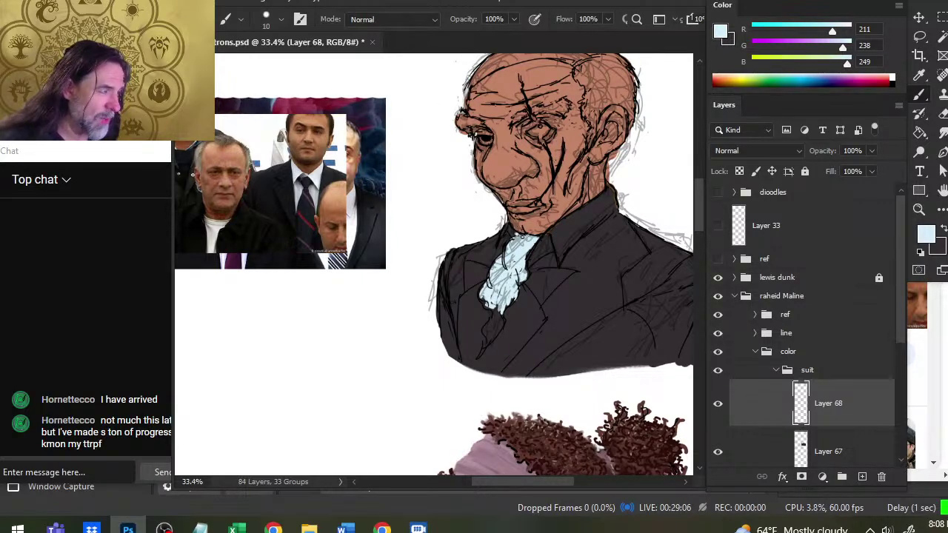
pyautogui.press('e')
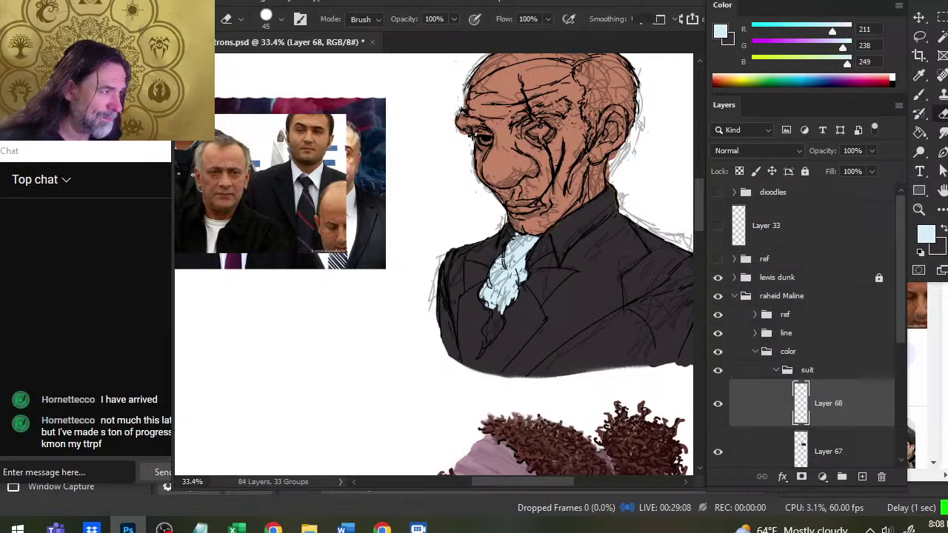
# Step: Paint the cravat's lower tail pale blue down to its pointed tip with the 10 px brush, trimming overspill with the 45 px eraser
pyautogui.press('b')
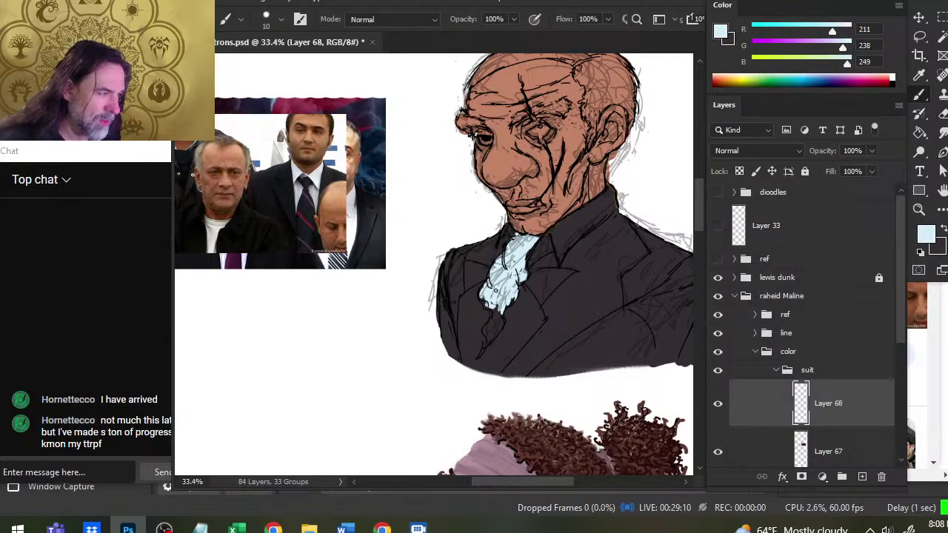
pyautogui.moveTo(496, 310); pyautogui.dragTo(498, 322)
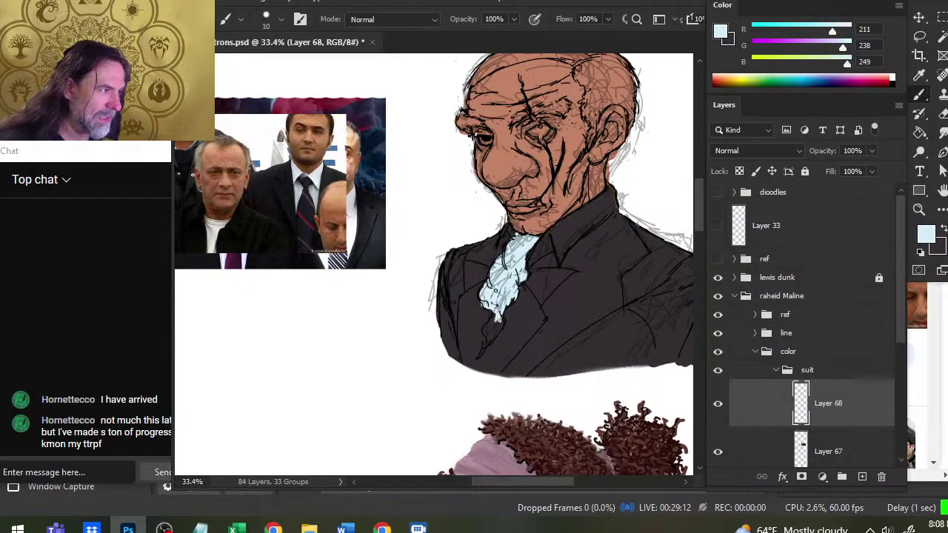
pyautogui.press('e')
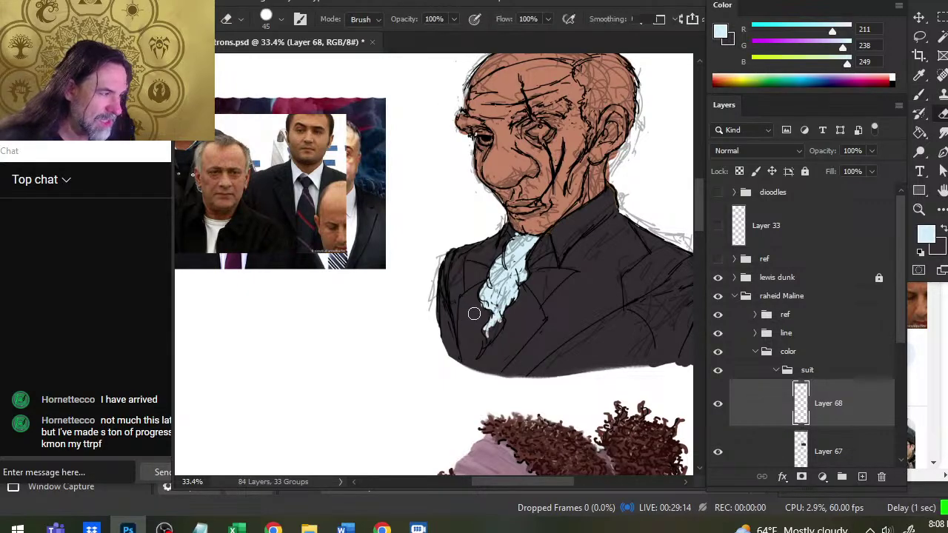
pyautogui.press('b')
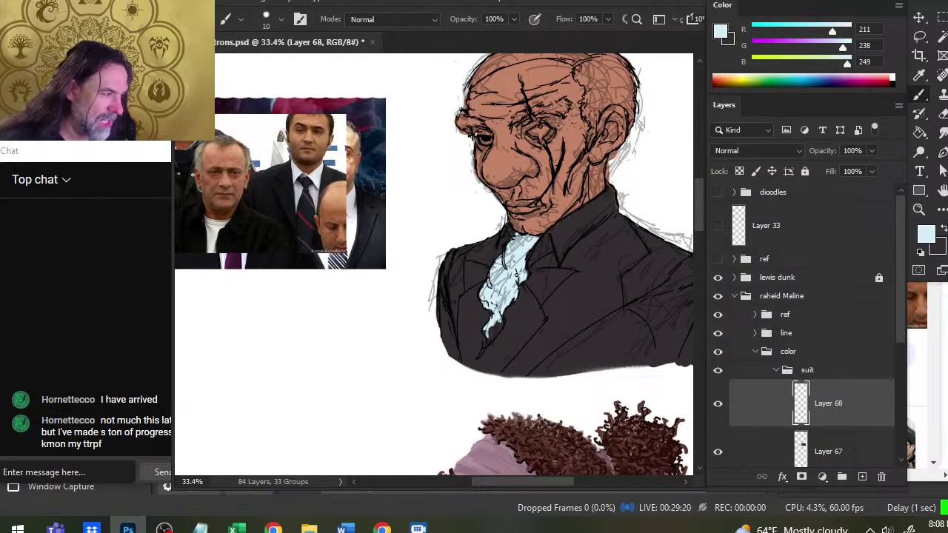
pyautogui.moveTo(502, 317); pyautogui.dragTo(490, 342)
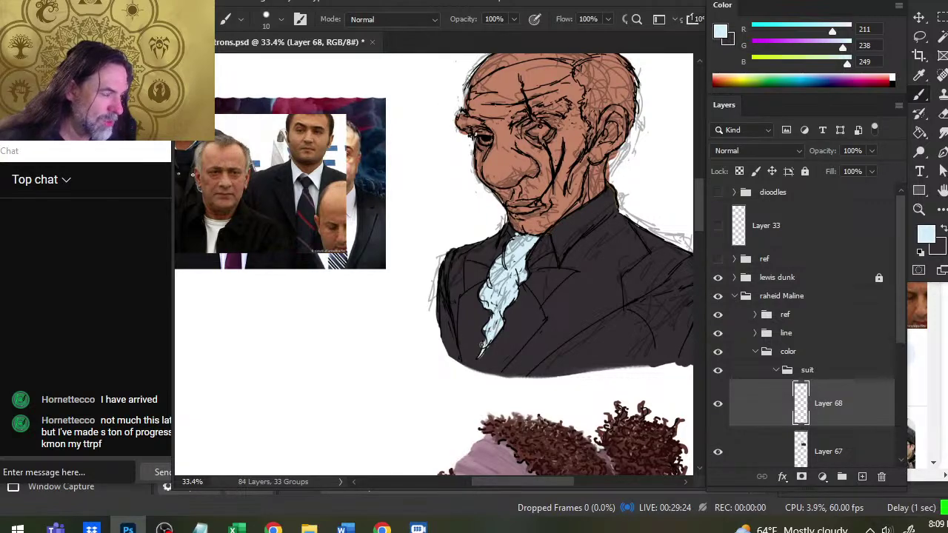
pyautogui.press('e')
pyautogui.press('b')
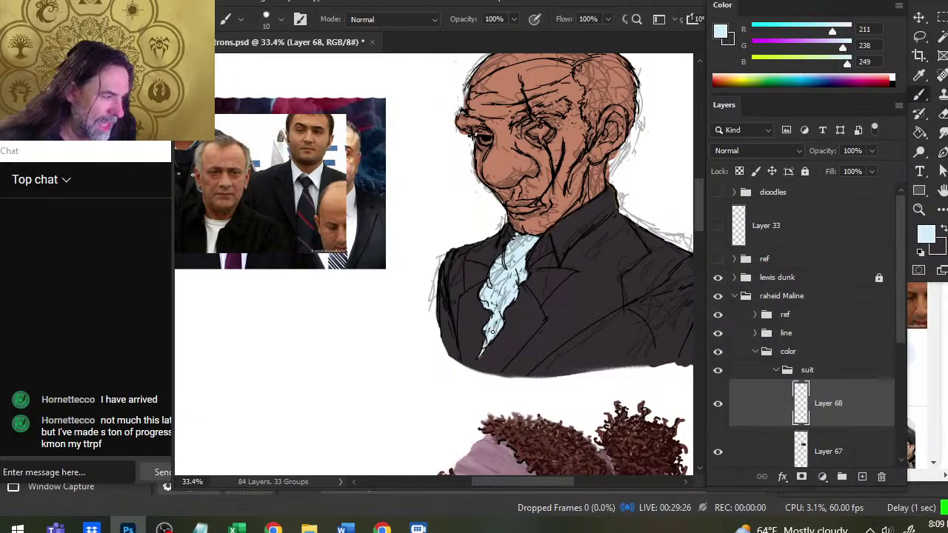
pyautogui.press('e')
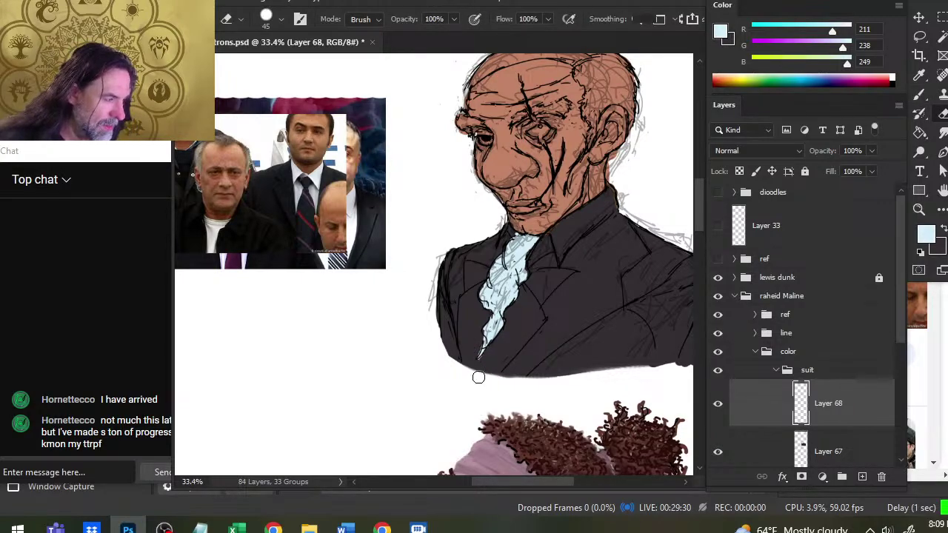
pyautogui.press('b')
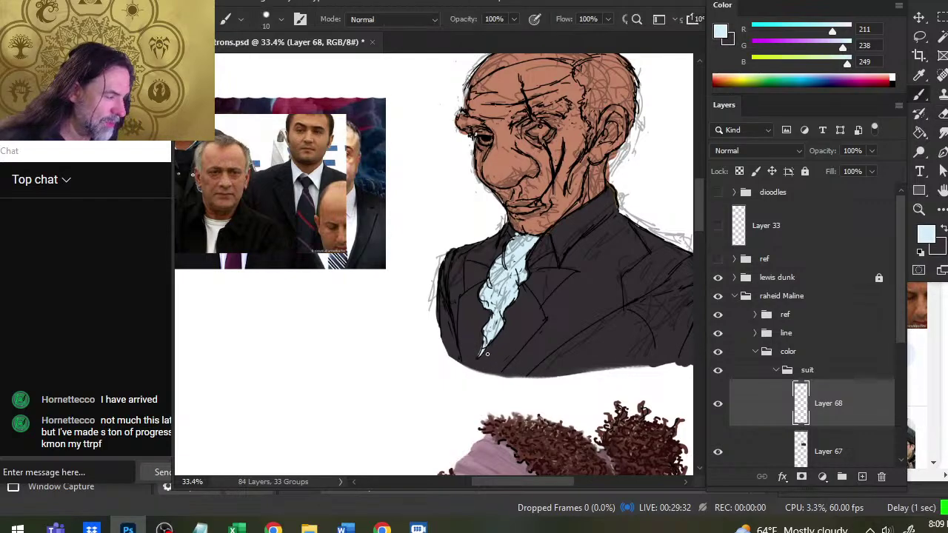
pyautogui.press('e')
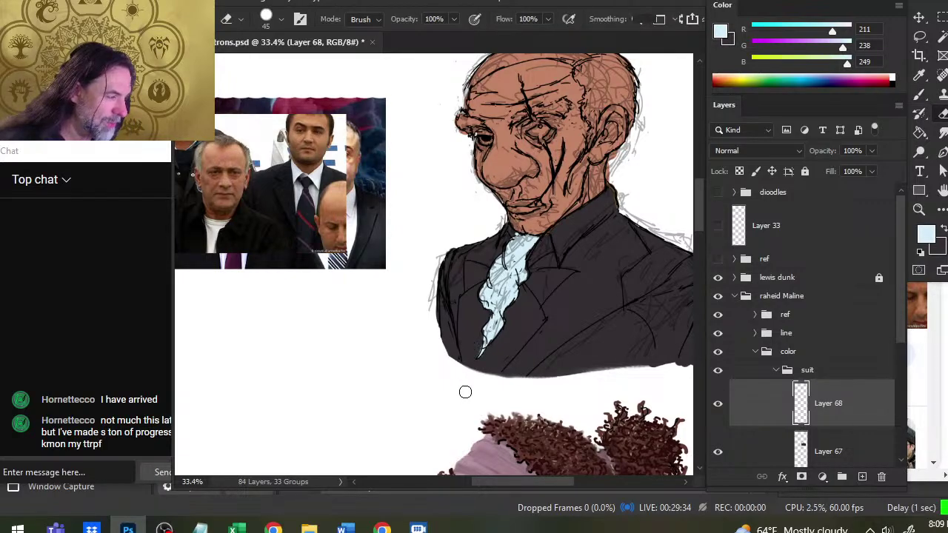
pyautogui.press('b')
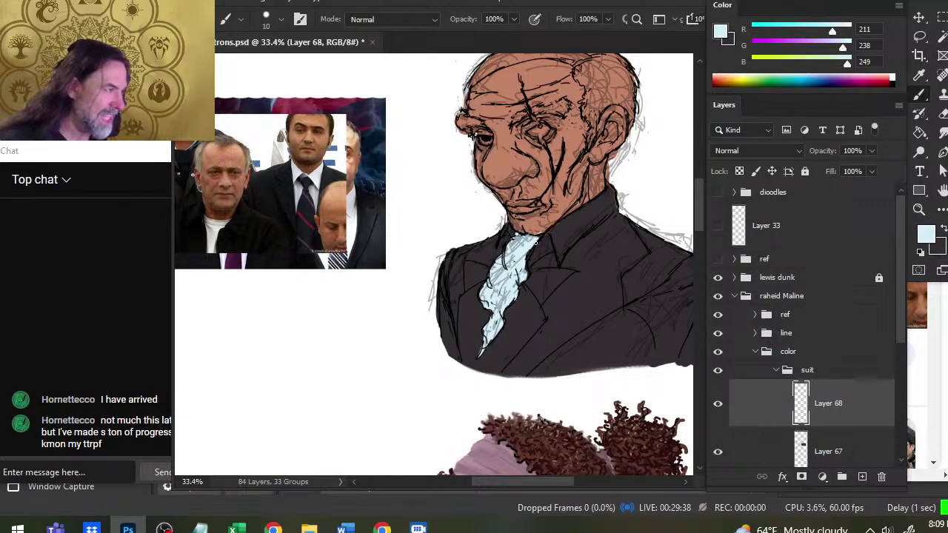
pyautogui.press('e')
pyautogui.press('b')
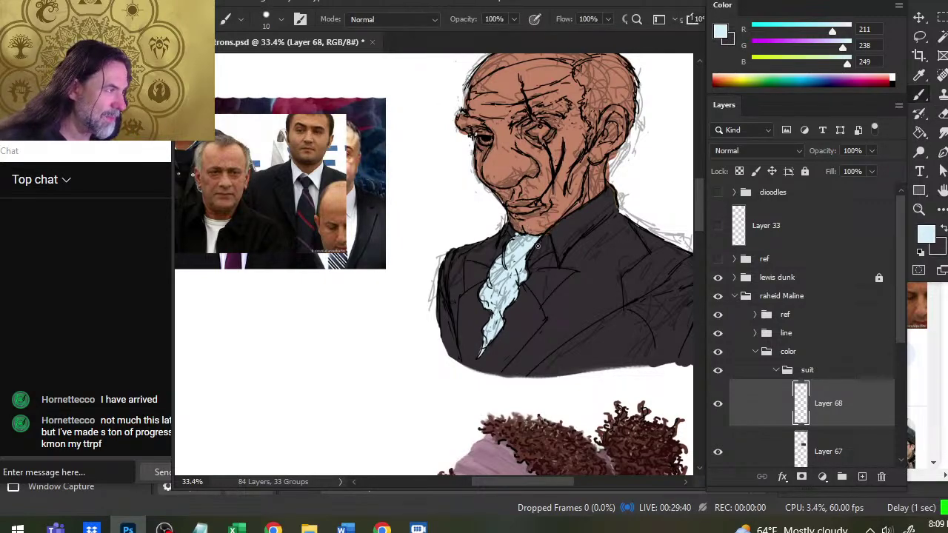
pyautogui.press('e')
pyautogui.press('b')
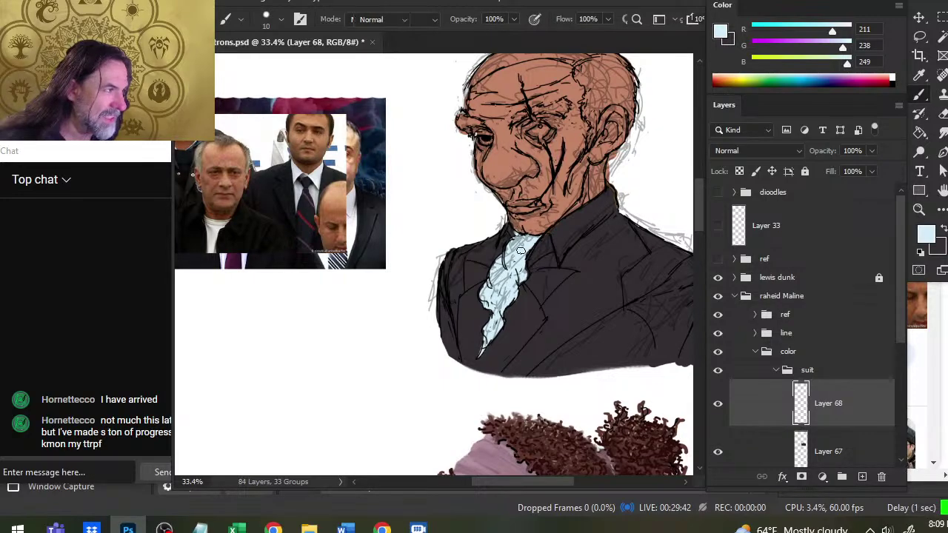
pyautogui.press('r')
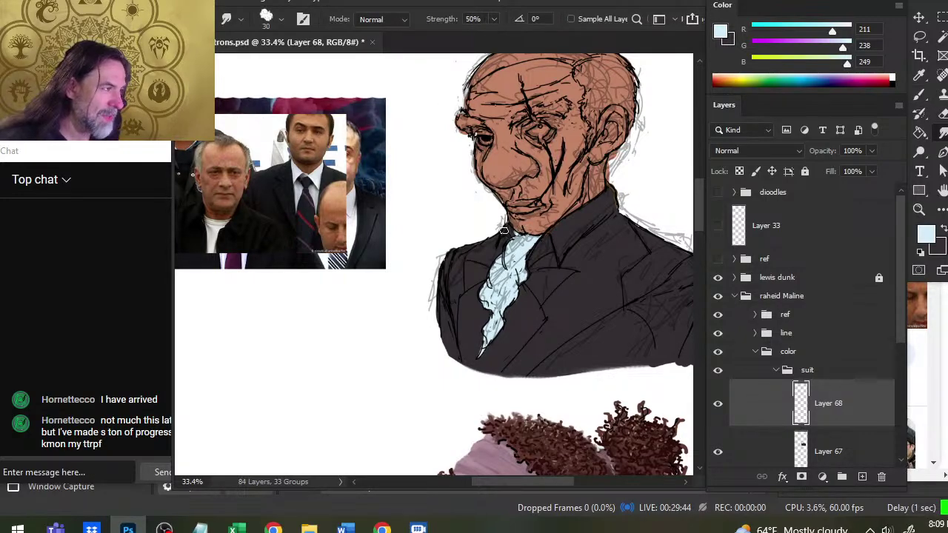
pyautogui.press('b')
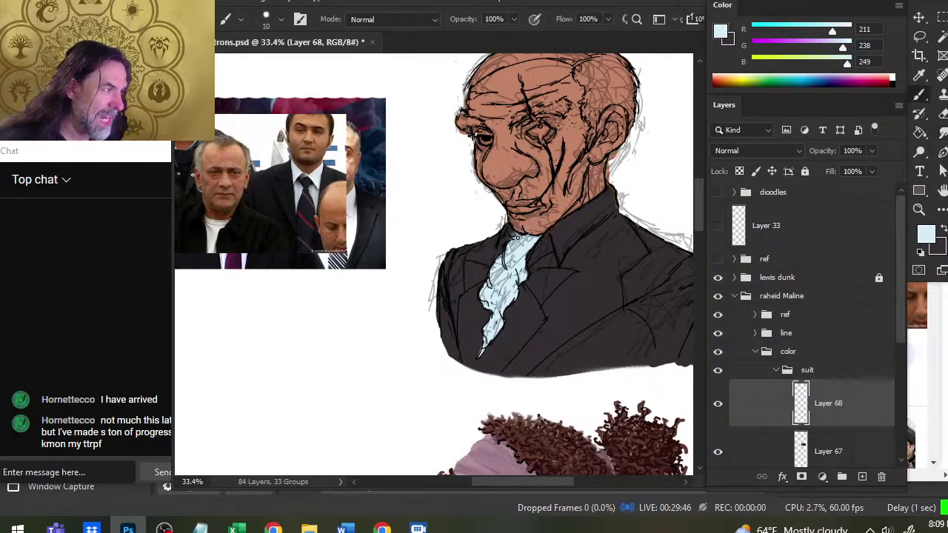
pyautogui.press('e')
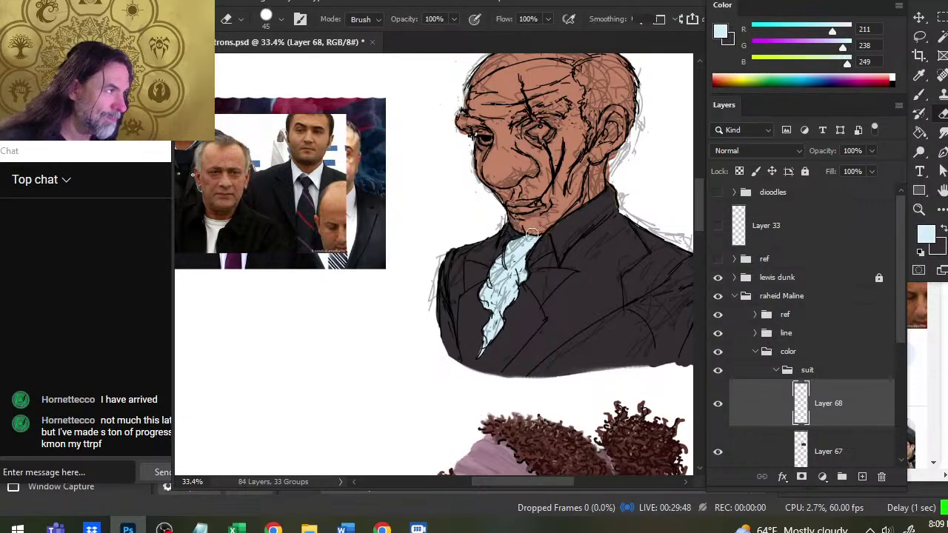
pyautogui.press('b')
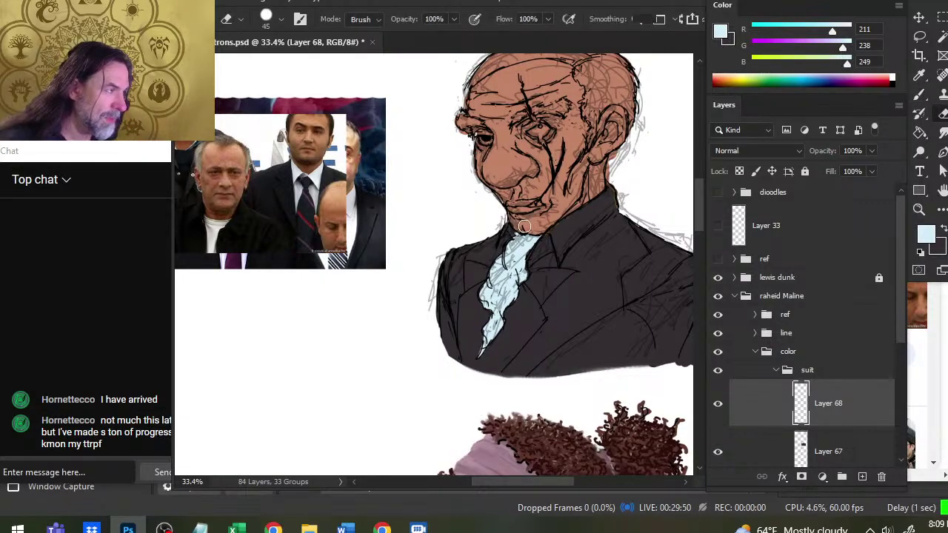
pyautogui.press('e')
pyautogui.press('b')
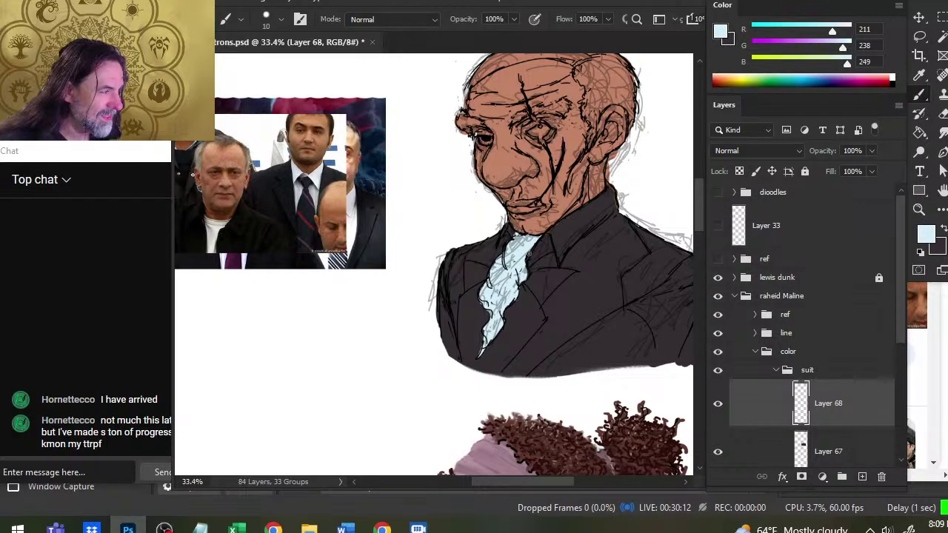
pyautogui.press('e')
pyautogui.press('b')
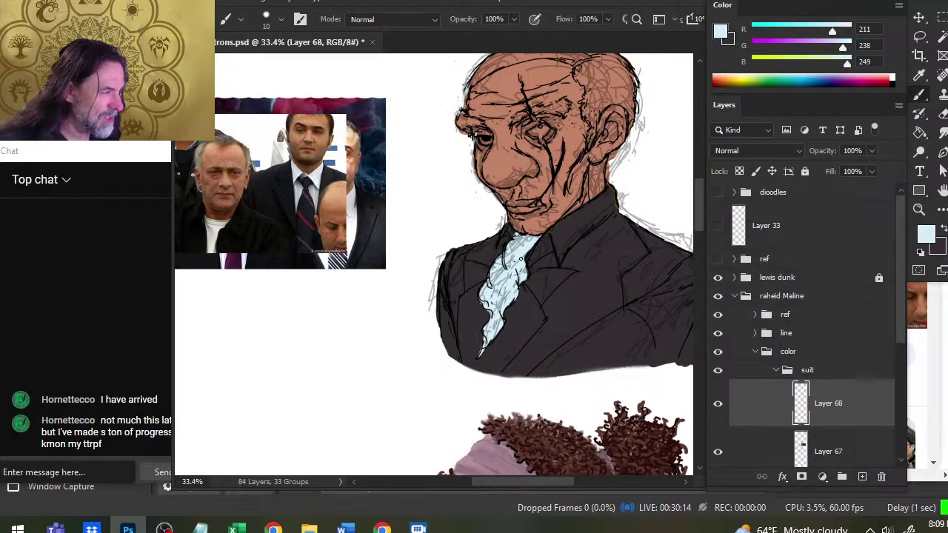
pyautogui.press('e')
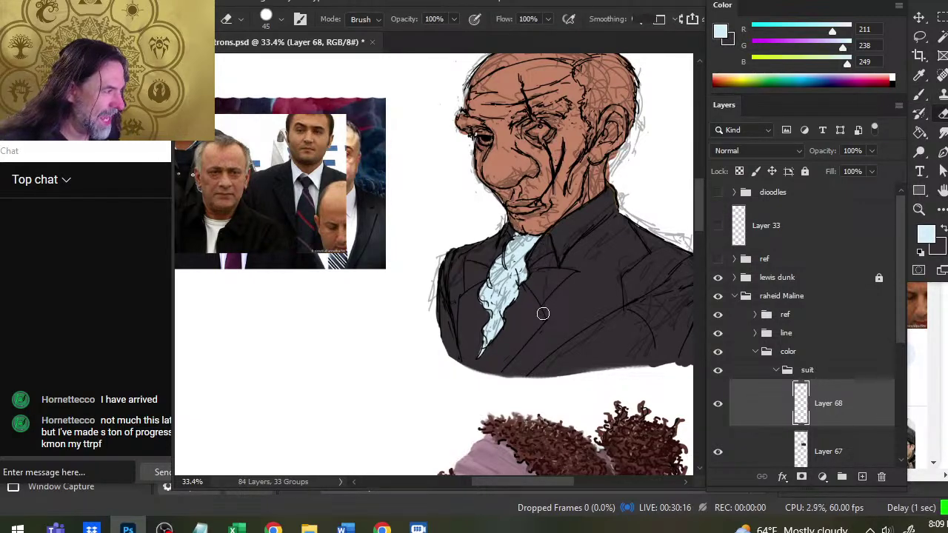
# Step: Sample a medium blue (RGB 109, 139, 206) from the blue jacket in the reference photo as the brush color
pyautogui.moveTo(572, 321); pyautogui.dragTo(476, 304)
pyautogui.press('z')
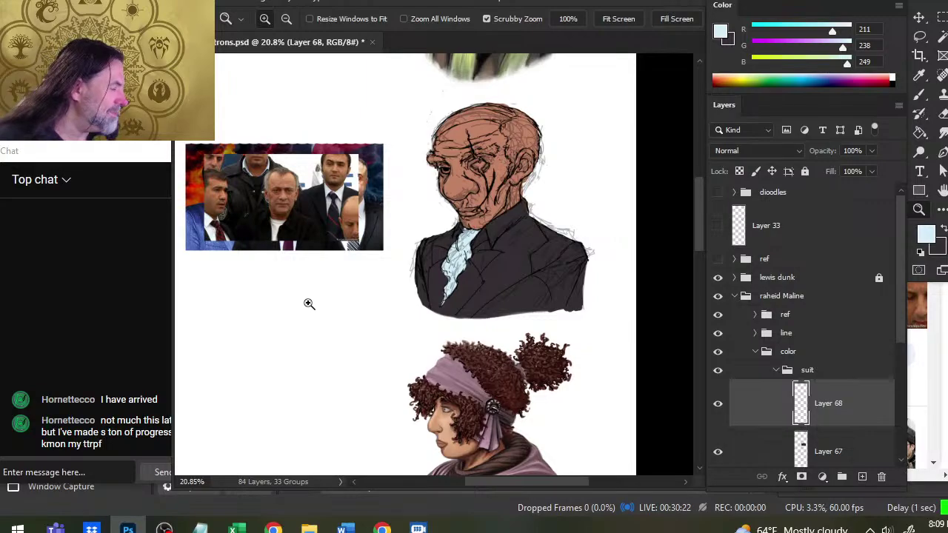
pyautogui.moveTo(229, 229)
pyautogui.mouseDown()
pyautogui.moveTo(254, 242)
pyautogui.moveTo(382, 231)
pyautogui.moveTo(375, 250)
pyautogui.mouseUp()
pyautogui.press('b')
pyautogui.keyDown('alt'); pyautogui.click(286, 254); pyautogui.keyUp('alt')
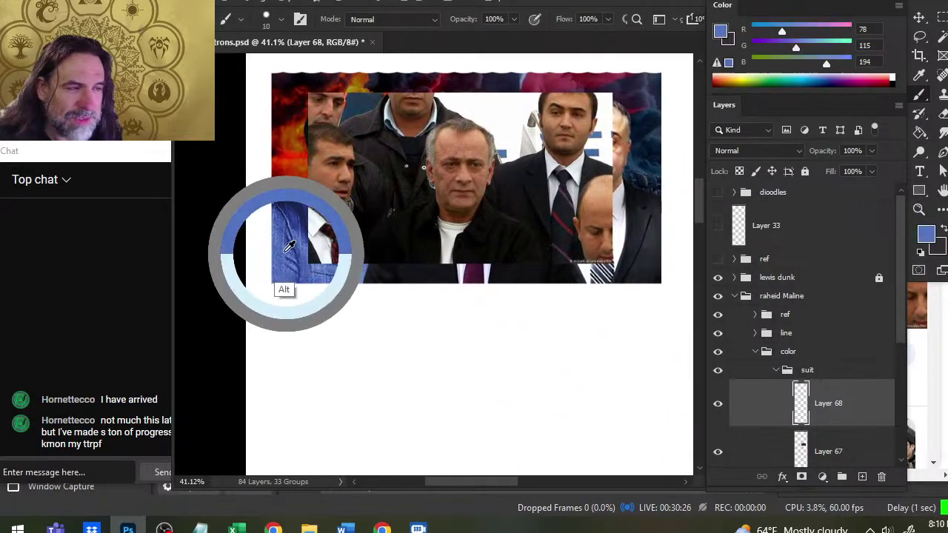
pyautogui.moveTo(286, 239); pyautogui.dragTo(288, 250)
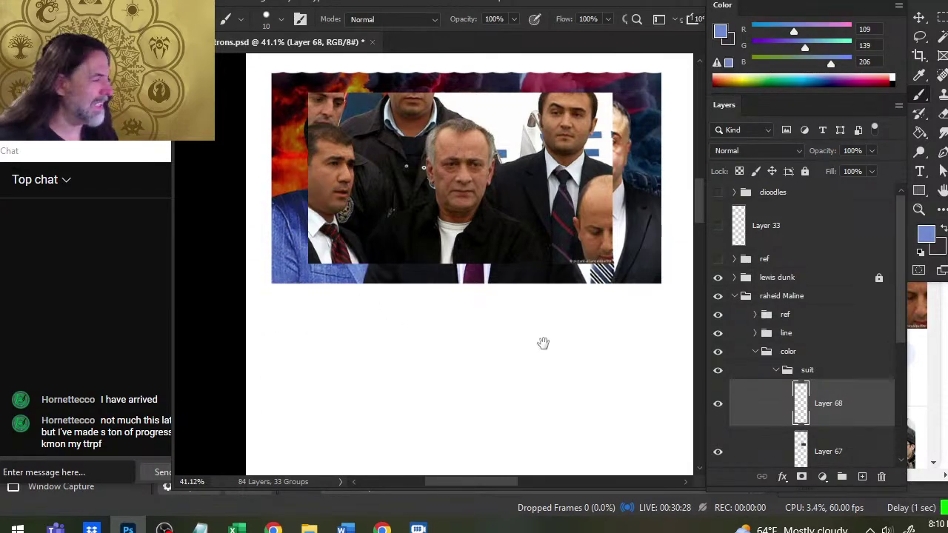
# Step: Add a new layer above Layer 68 in the suit group and paint the shirt collar on both sides of the neck blue
pyautogui.moveTo(543, 342); pyautogui.dragTo(262, 267)
pyautogui.moveTo(524, 254); pyautogui.dragTo(416, 277)
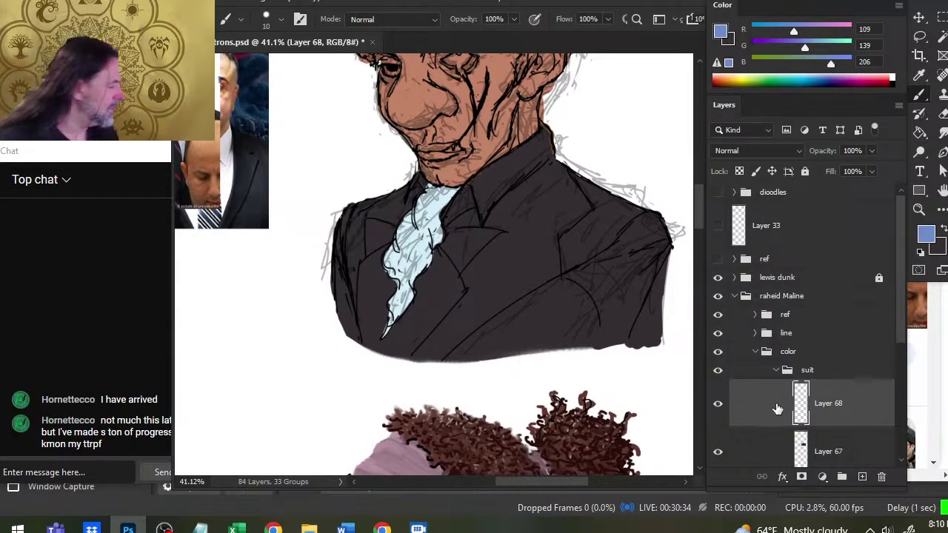
pyautogui.click(862, 476)
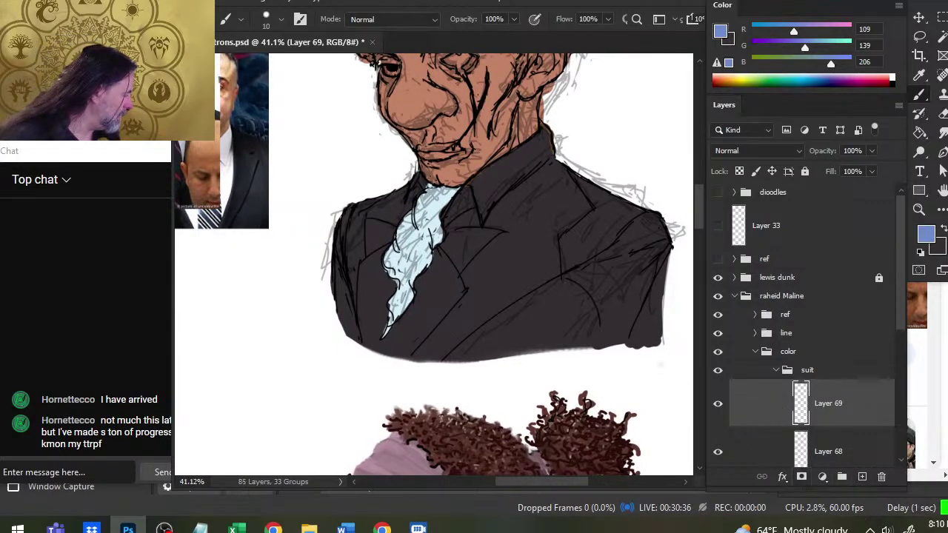
pyautogui.moveTo(454, 211)
pyautogui.mouseDown()
pyautogui.moveTo(478, 180)
pyautogui.moveTo(488, 196)
pyautogui.mouseUp()
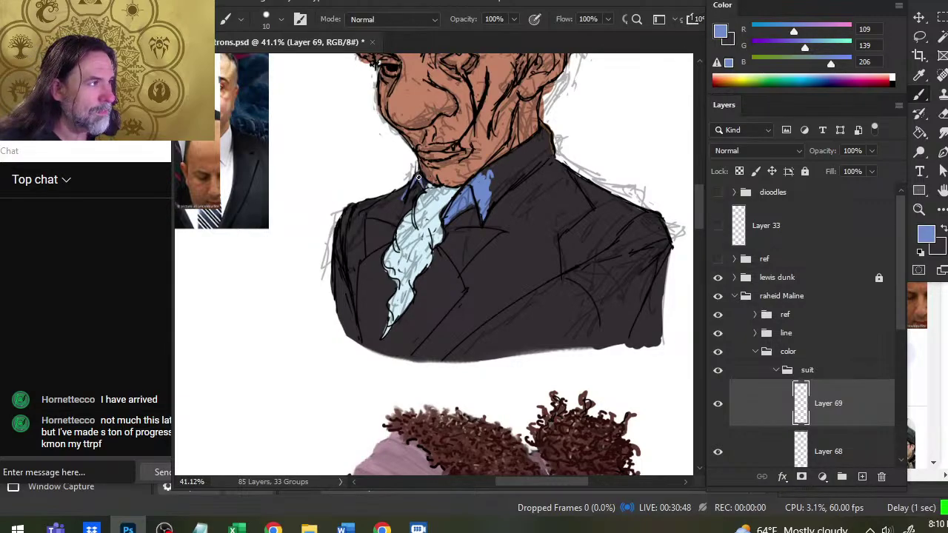
pyautogui.press('e')
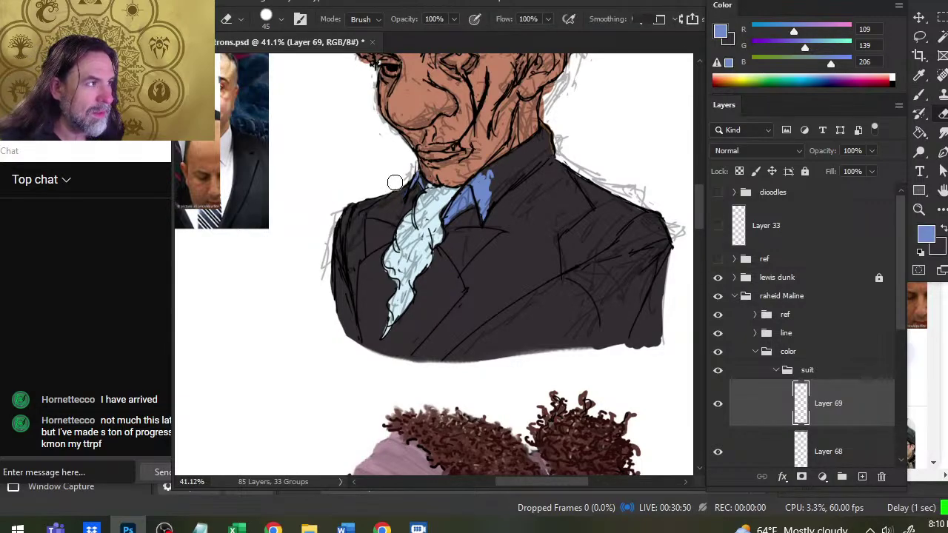
pyautogui.press('b')
pyautogui.moveTo(416, 174)
pyautogui.mouseDown()
pyautogui.moveTo(416, 185)
pyautogui.moveTo(421, 177)
pyautogui.mouseUp()
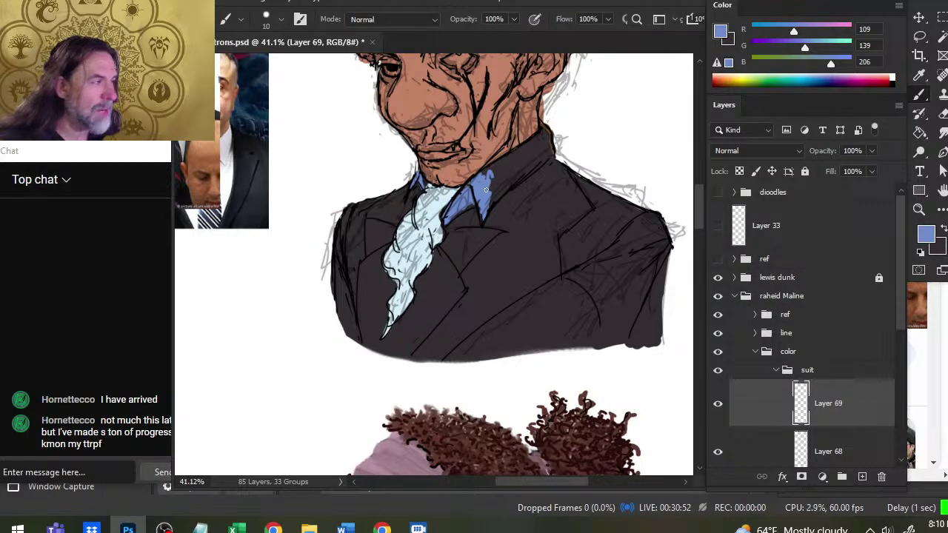
pyautogui.moveTo(486, 191)
pyautogui.mouseDown()
pyautogui.moveTo(518, 158)
pyautogui.moveTo(494, 198)
pyautogui.moveTo(530, 146)
pyautogui.moveTo(549, 153)
pyautogui.moveTo(508, 187)
pyautogui.moveTo(538, 142)
pyautogui.moveTo(533, 152)
pyautogui.mouseUp()
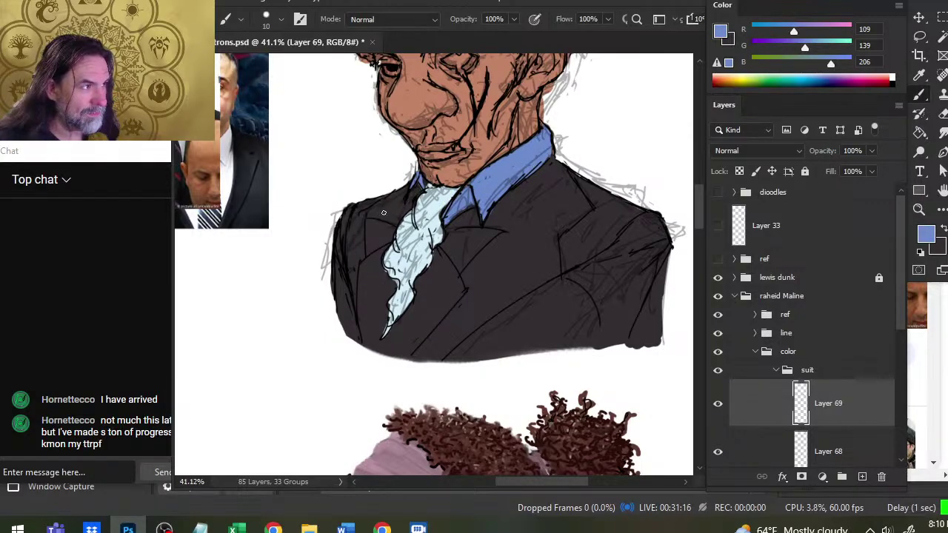
# Step: Fill the triangular lapel shape to the right of the cravat with the same blue, reducing the brush size to 8
pyautogui.moveTo(466, 235)
pyautogui.mouseDown()
pyautogui.moveTo(453, 231)
pyautogui.moveTo(485, 233)
pyautogui.moveTo(466, 232)
pyautogui.mouseUp()
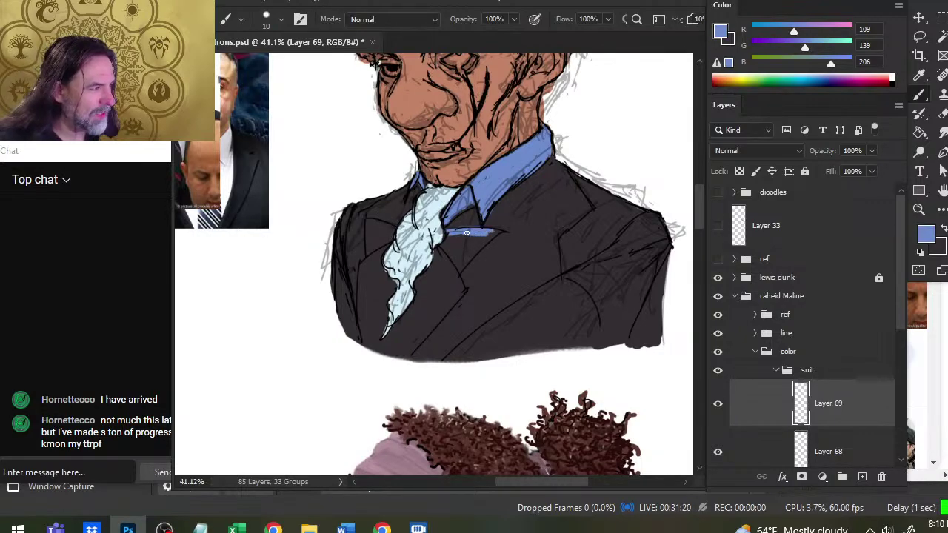
pyautogui.press('e')
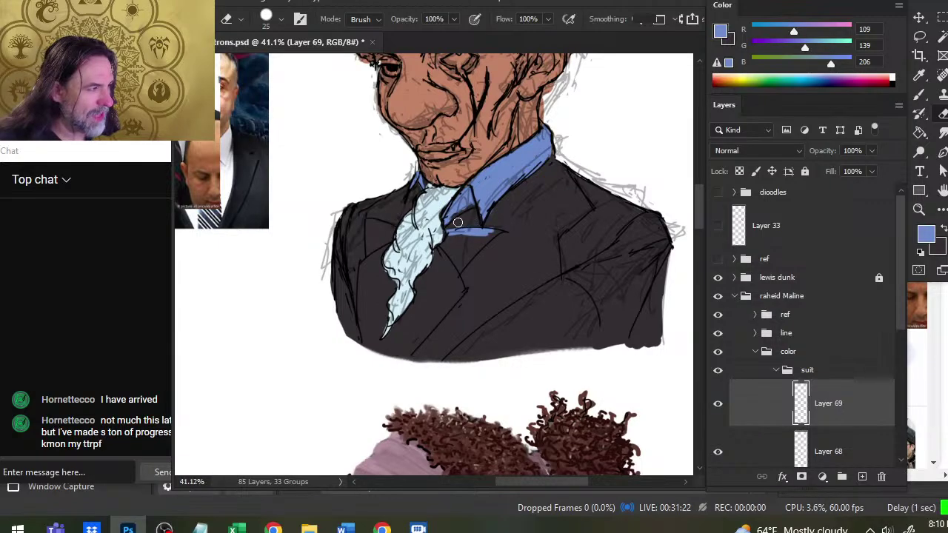
pyautogui.press('b')
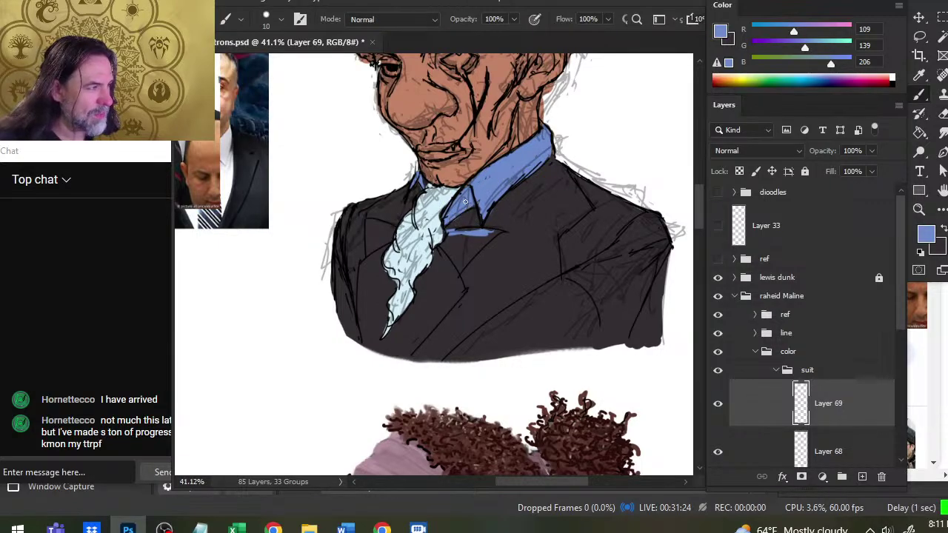
pyautogui.press('e')
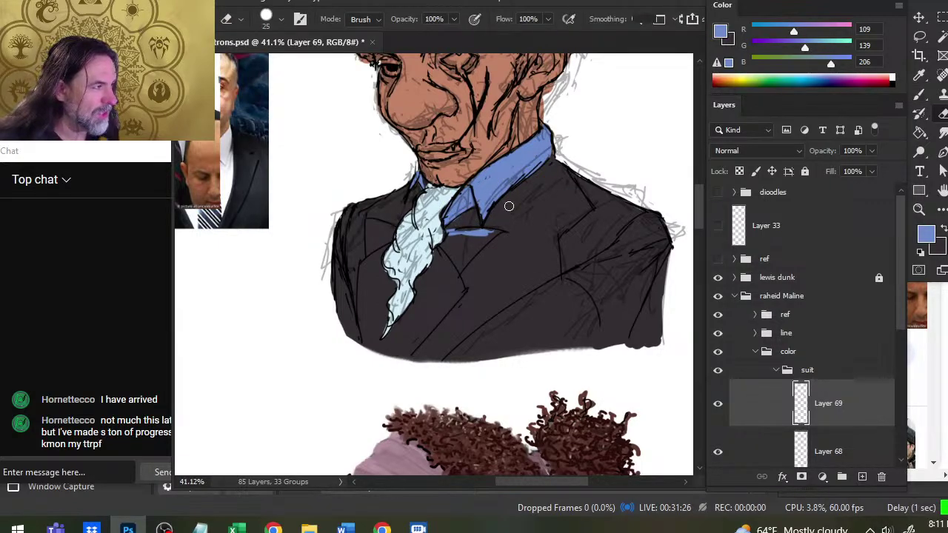
pyautogui.press('b')
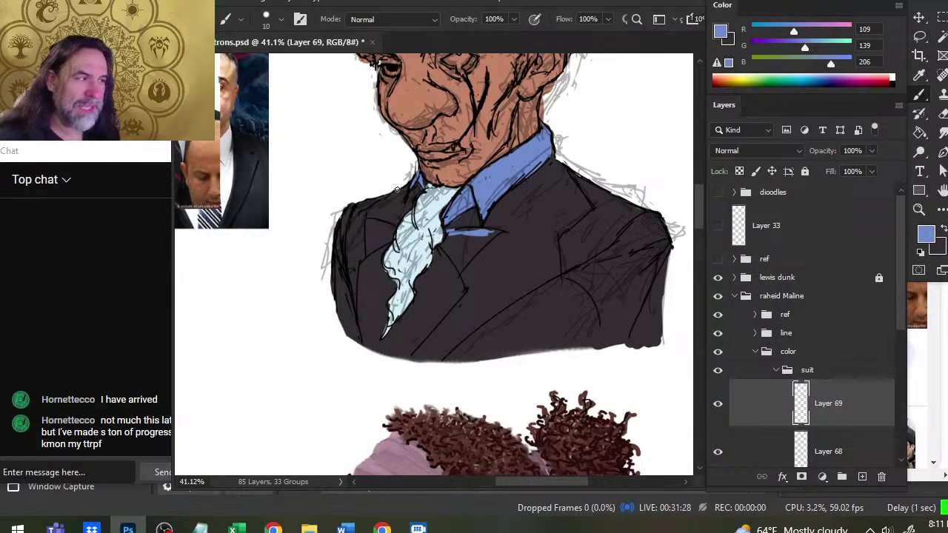
pyautogui.press('[')
pyautogui.press('[')
pyautogui.press('e')
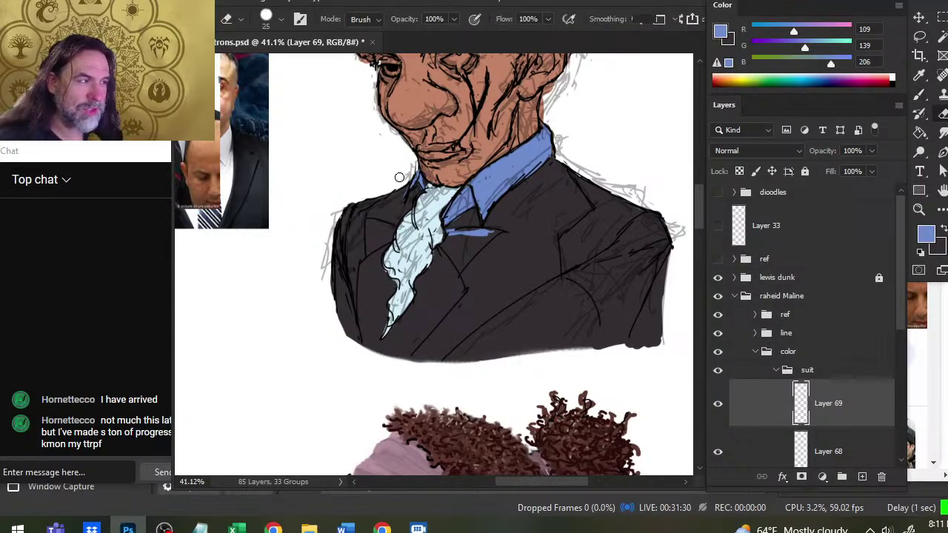
pyautogui.press('b')
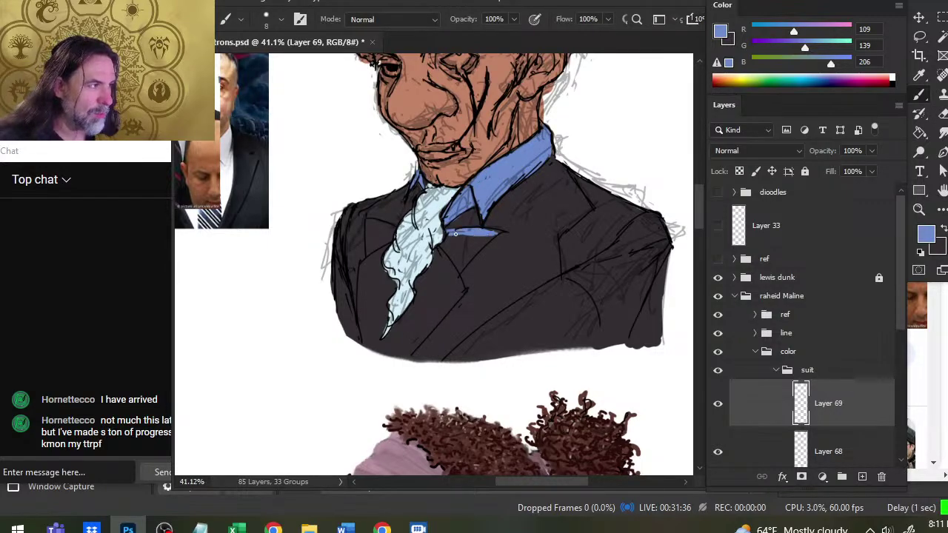
pyautogui.moveTo(490, 237)
pyautogui.mouseDown()
pyautogui.moveTo(463, 270)
pyautogui.moveTo(455, 233)
pyautogui.mouseUp()
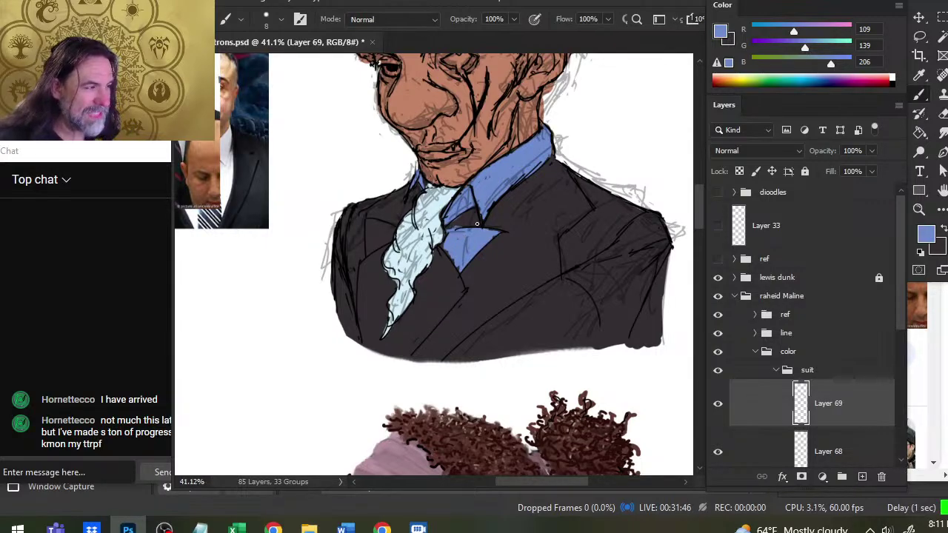
pyautogui.press('e')
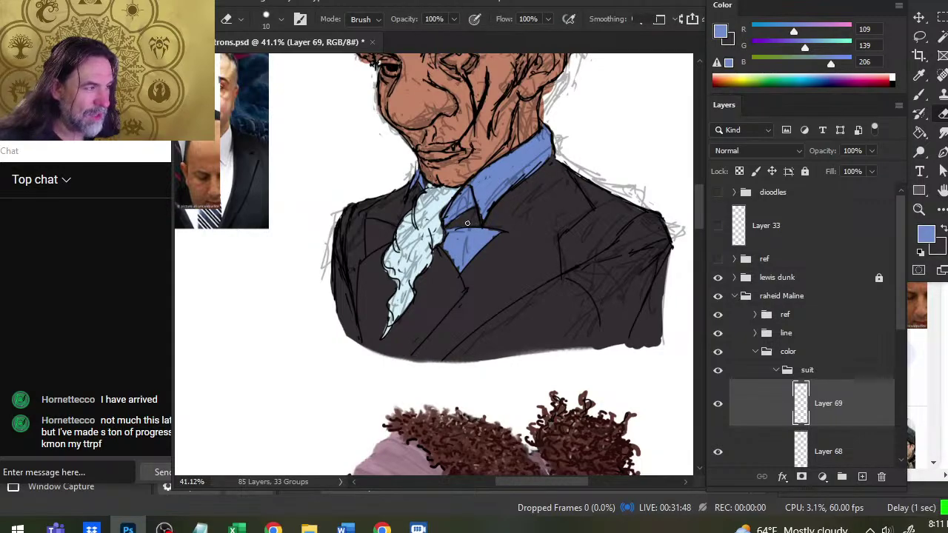
# Step: Fill the small lapel shape to the left of the cravat with the same blue, keeping the color within the line art
pyautogui.press('b')
pyautogui.moveTo(367, 221)
pyautogui.mouseDown()
pyautogui.moveTo(385, 227)
pyautogui.moveTo(371, 227)
pyautogui.mouseUp()
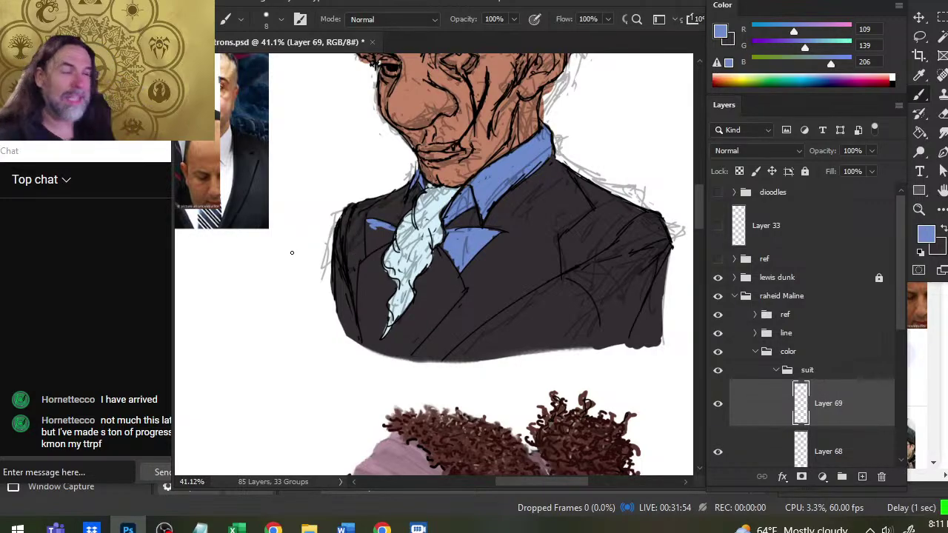
pyautogui.moveTo(372, 222)
pyautogui.mouseDown()
pyautogui.moveTo(369, 235)
pyautogui.moveTo(373, 221)
pyautogui.mouseUp()
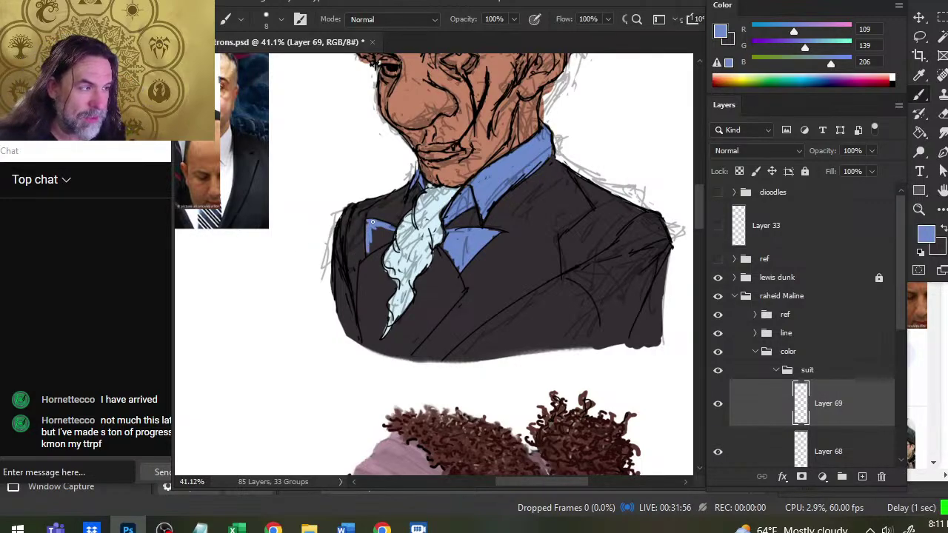
pyautogui.hotkey('ctrl', 'z')
pyautogui.press('e')
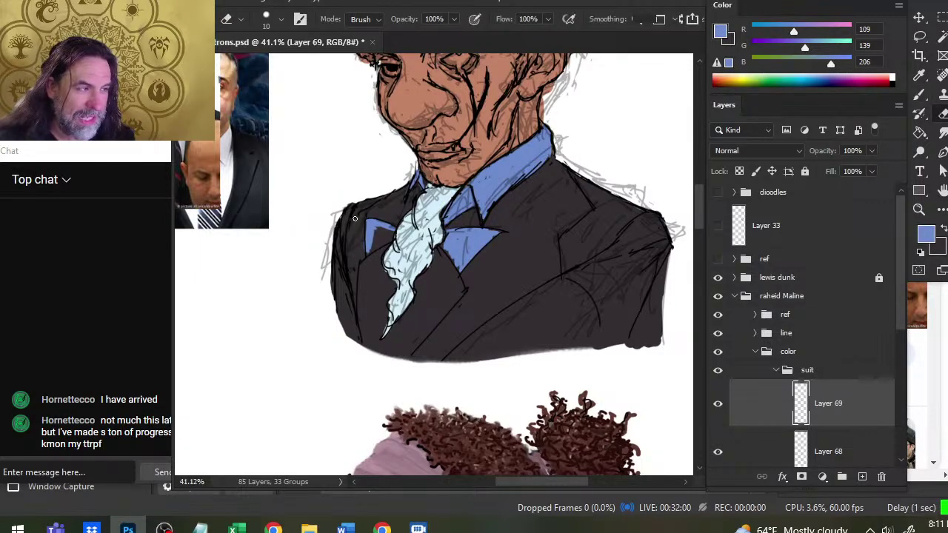
pyautogui.press('b')
pyautogui.moveTo(373, 228)
pyautogui.mouseDown()
pyautogui.moveTo(375, 250)
pyautogui.moveTo(383, 232)
pyautogui.mouseUp()
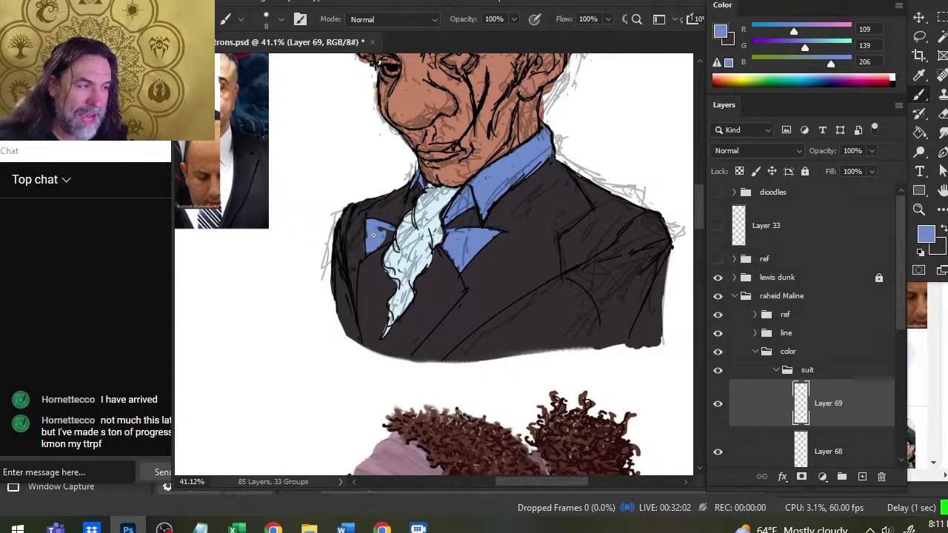
pyautogui.press('e')
pyautogui.press('b')
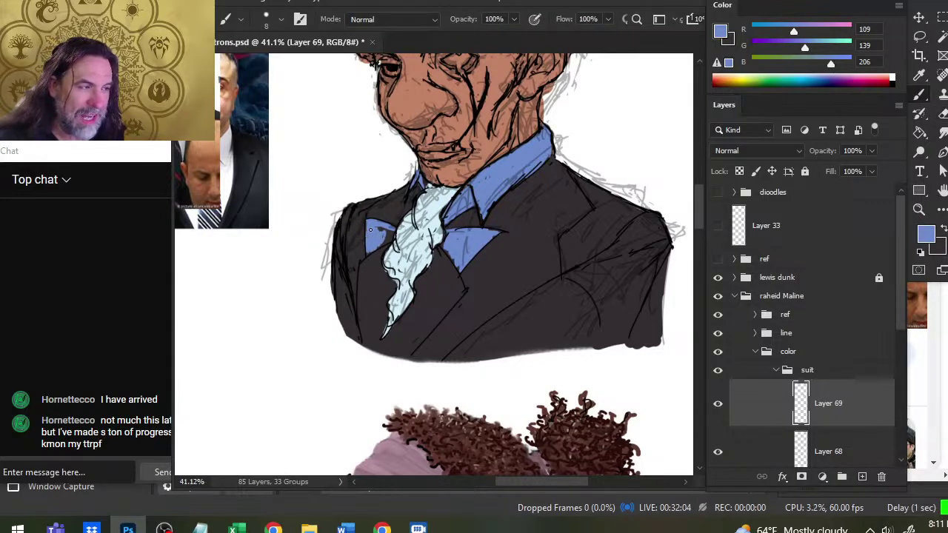
pyautogui.moveTo(378, 232)
pyautogui.mouseDown()
pyautogui.moveTo(388, 241)
pyautogui.moveTo(388, 229)
pyautogui.mouseUp()
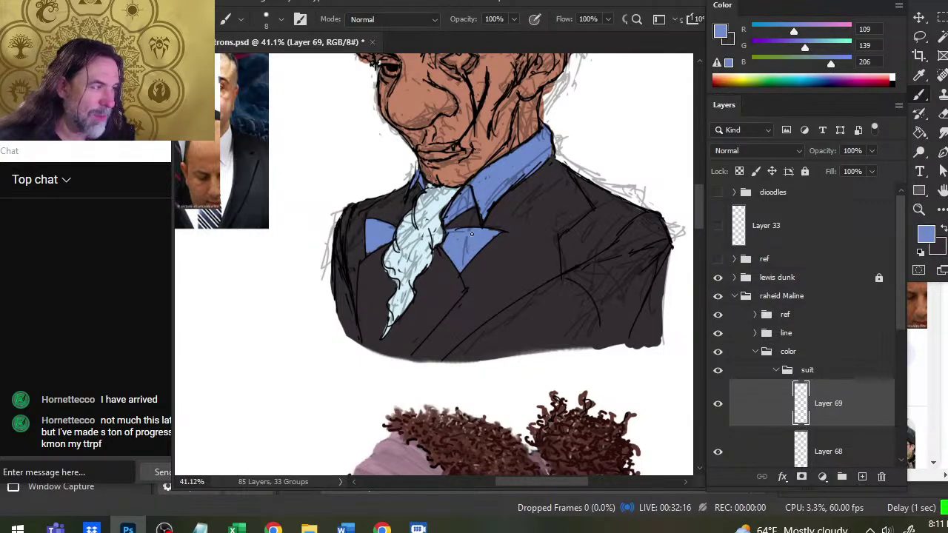
pyautogui.press('e')
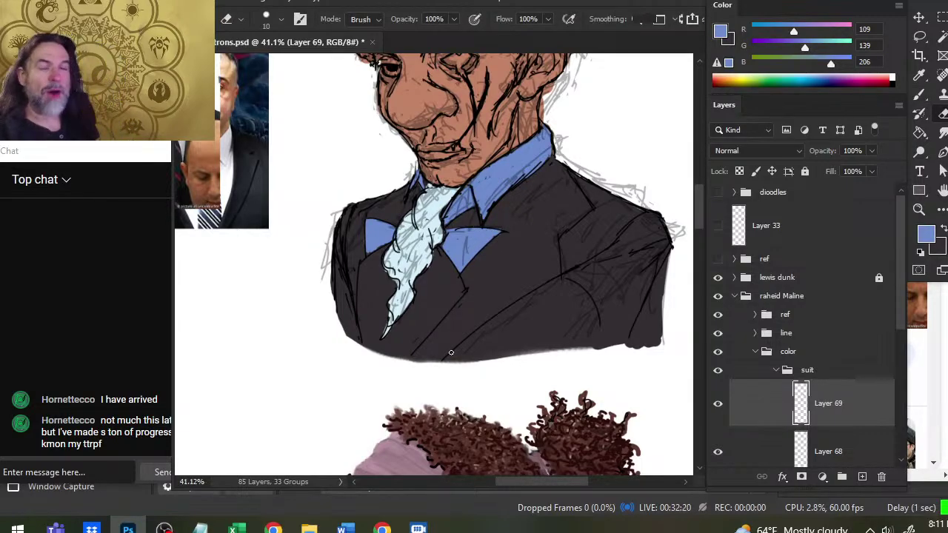
# Step: Touch up the blue on the collar at the left side of the neck, erasing paint that spills past the line art
pyautogui.press('b')
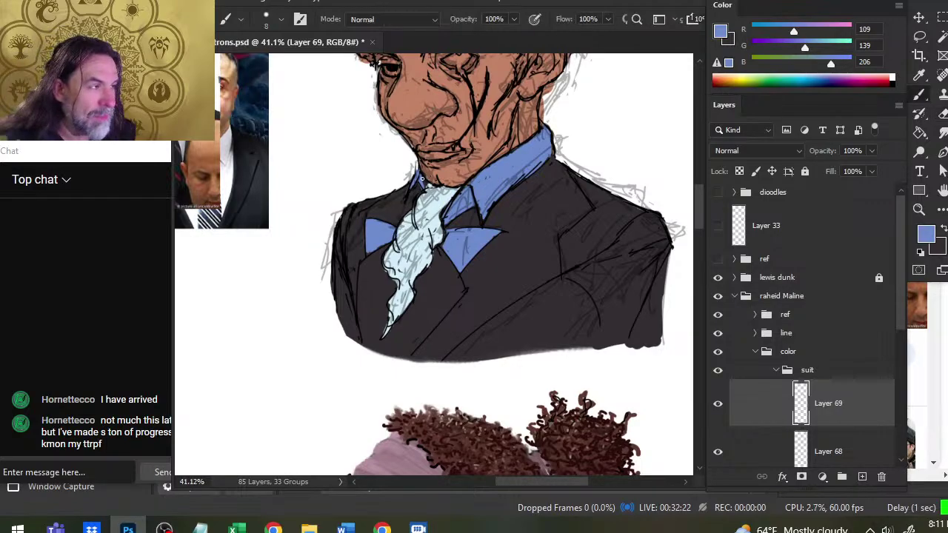
pyautogui.press('e')
pyautogui.press('b')
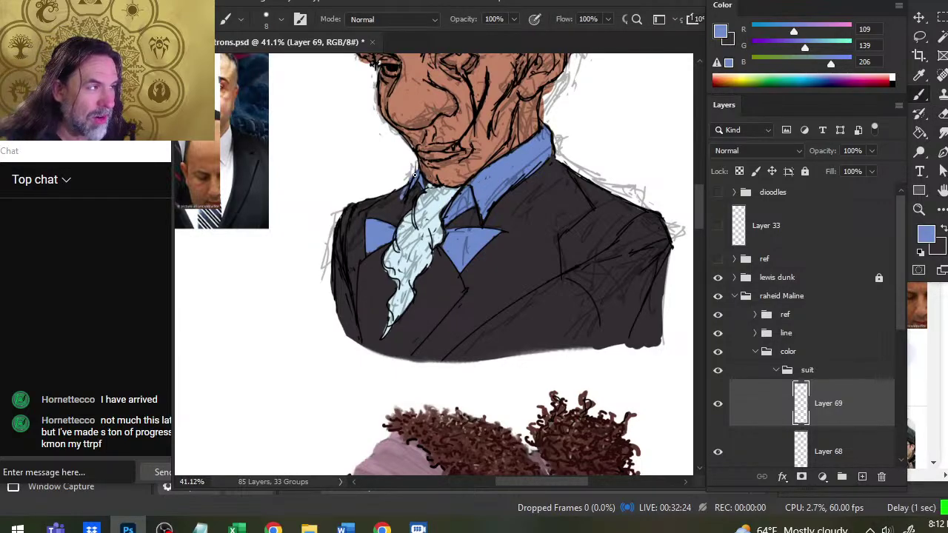
pyautogui.press('e')
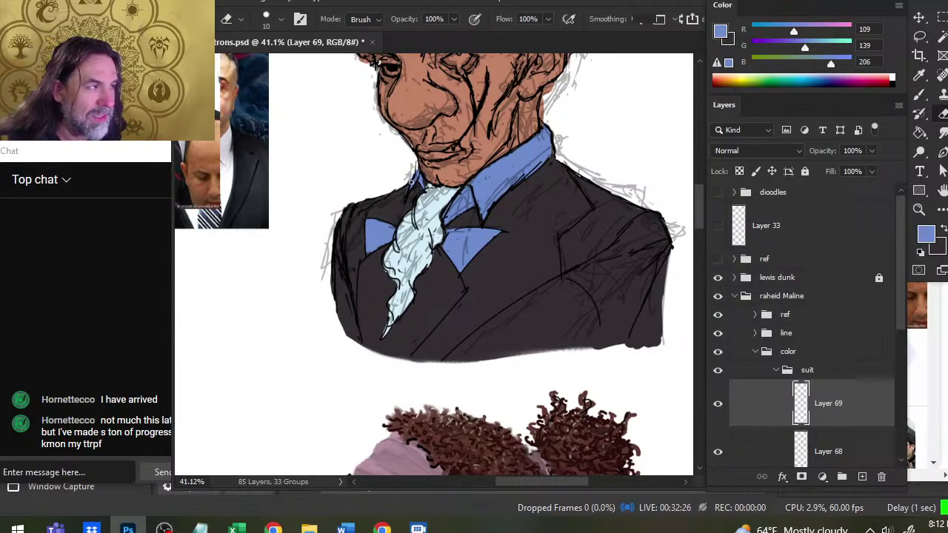
pyautogui.press('b')
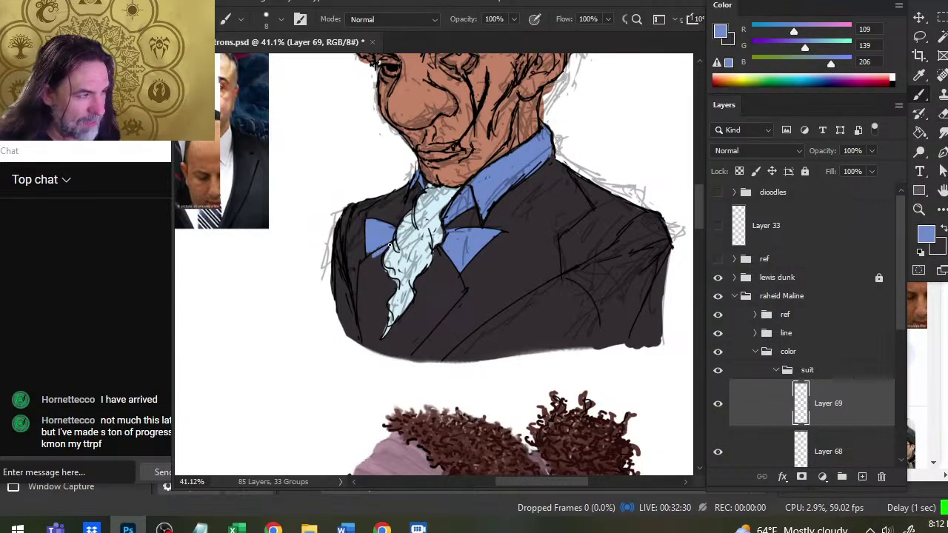
# Step: Fill the jacket-front panel to the left of the cravat with blue, from below the small lapel down to the bottom edge
pyautogui.moveTo(368, 255)
pyautogui.mouseDown()
pyautogui.moveTo(365, 340)
pyautogui.moveTo(367, 312)
pyautogui.mouseUp()
pyautogui.moveTo(370, 259)
pyautogui.mouseDown()
pyautogui.moveTo(361, 282)
pyautogui.moveTo(385, 298)
pyautogui.moveTo(367, 347)
pyautogui.mouseUp()
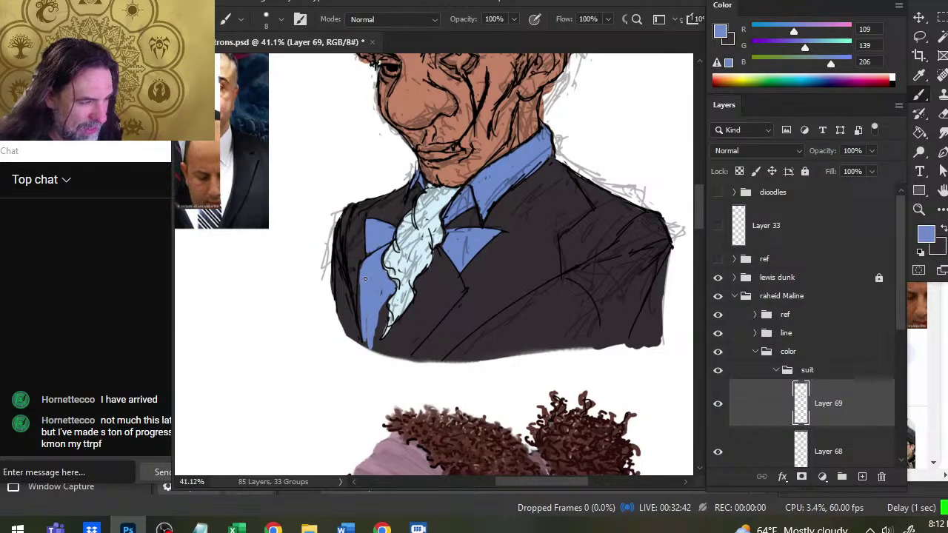
pyautogui.moveTo(380, 311)
pyautogui.mouseDown()
pyautogui.moveTo(376, 348)
pyautogui.moveTo(382, 323)
pyautogui.mouseUp()
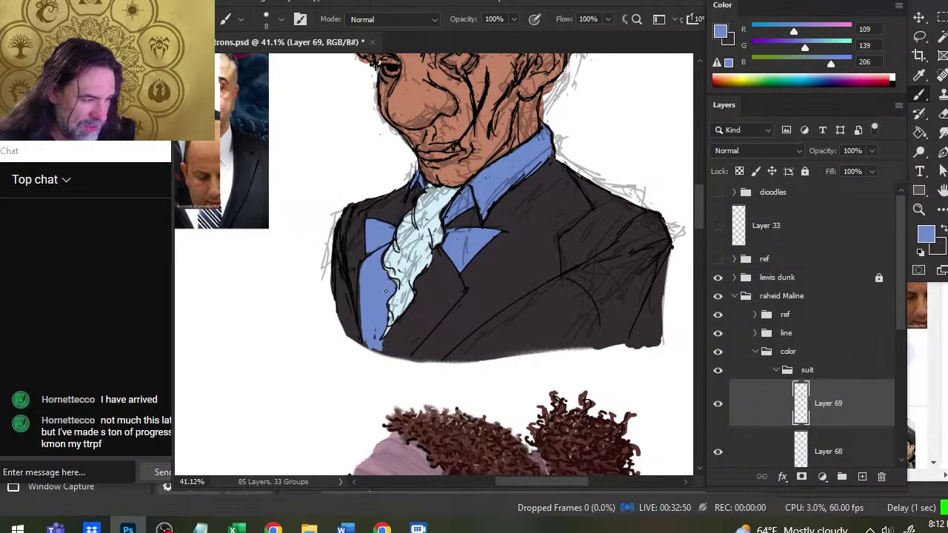
# Step: Fill the front panel below and to the right of the cravat with the same blue, closing the remaining dark gaps
pyautogui.moveTo(383, 348)
pyautogui.mouseDown()
pyautogui.moveTo(442, 246)
pyautogui.moveTo(424, 288)
pyautogui.moveTo(447, 259)
pyautogui.moveTo(444, 296)
pyautogui.moveTo(420, 284)
pyautogui.moveTo(457, 286)
pyautogui.moveTo(420, 284)
pyautogui.mouseUp()
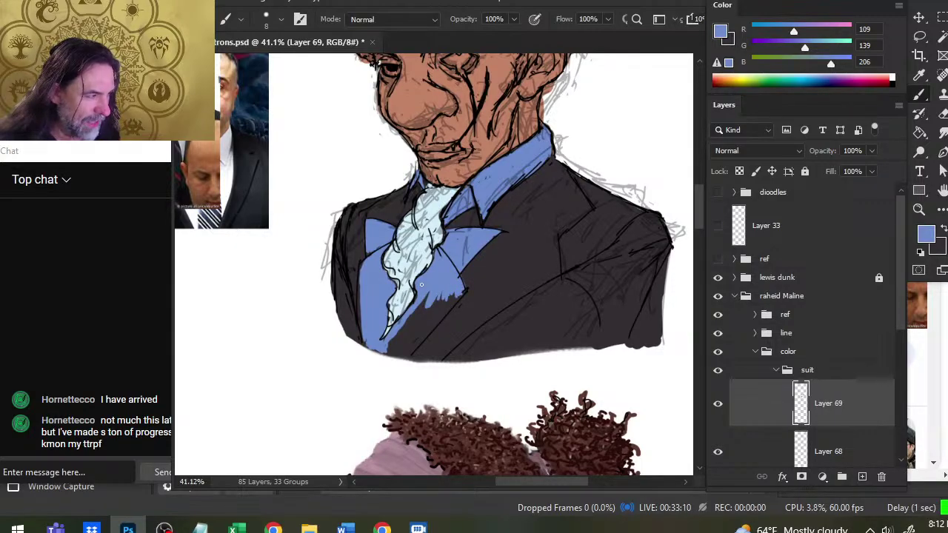
pyautogui.moveTo(459, 291)
pyautogui.mouseDown()
pyautogui.moveTo(406, 355)
pyautogui.moveTo(437, 307)
pyautogui.moveTo(410, 340)
pyautogui.mouseUp()
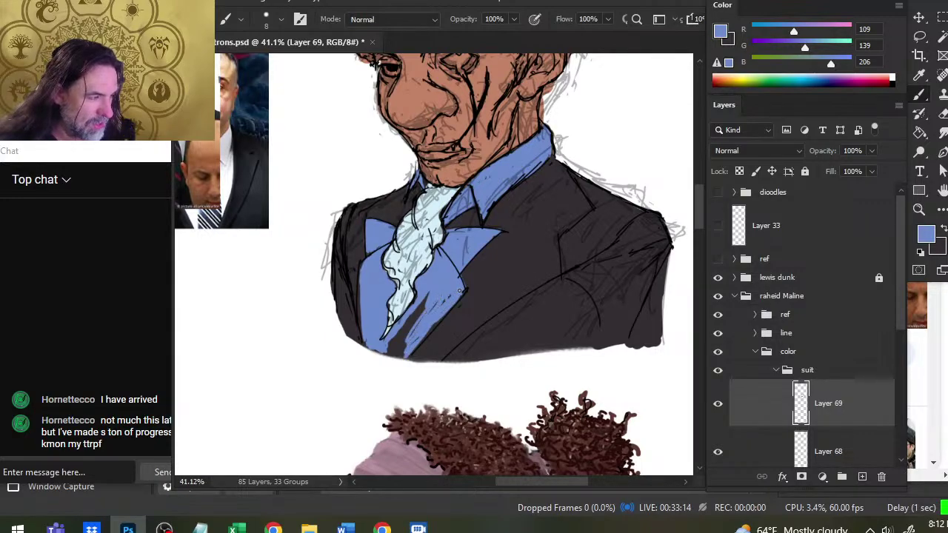
pyautogui.press('r')
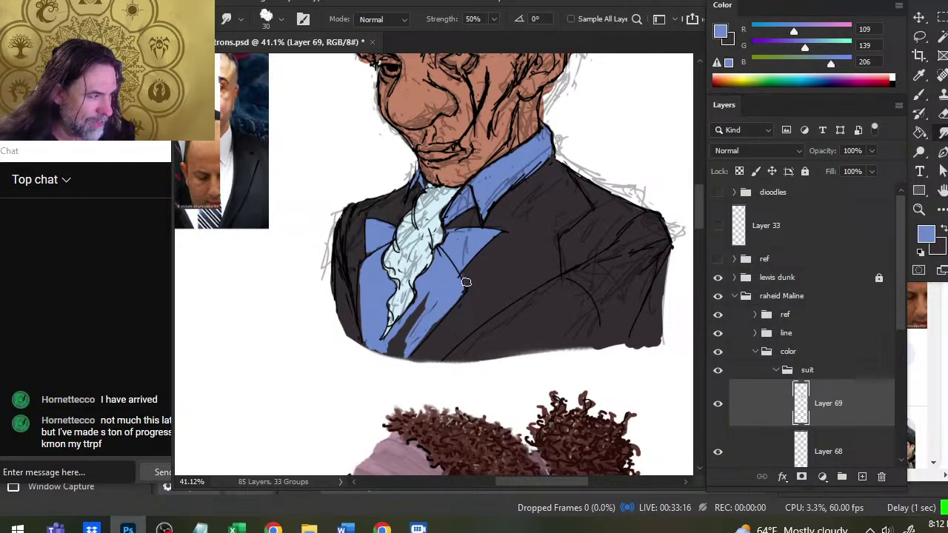
pyautogui.press('b')
pyautogui.press('r')
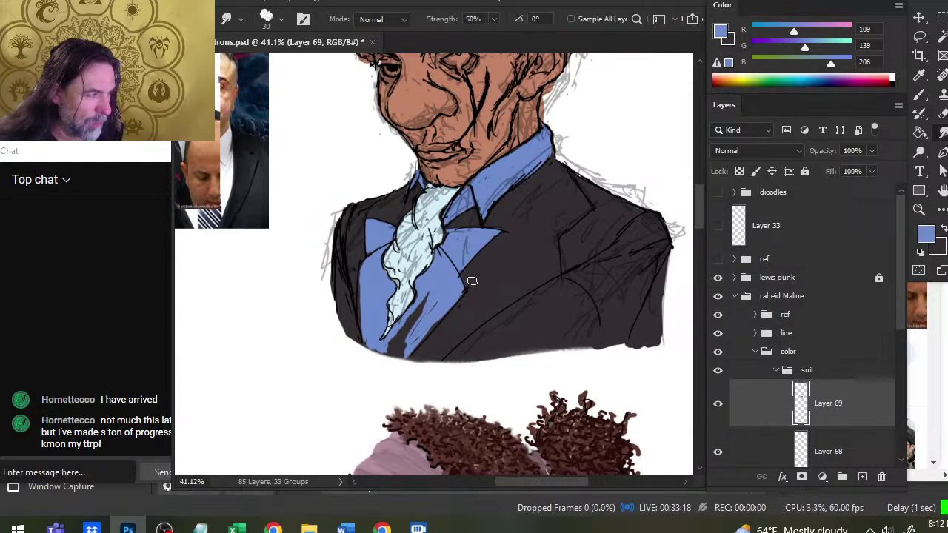
pyautogui.press('b')
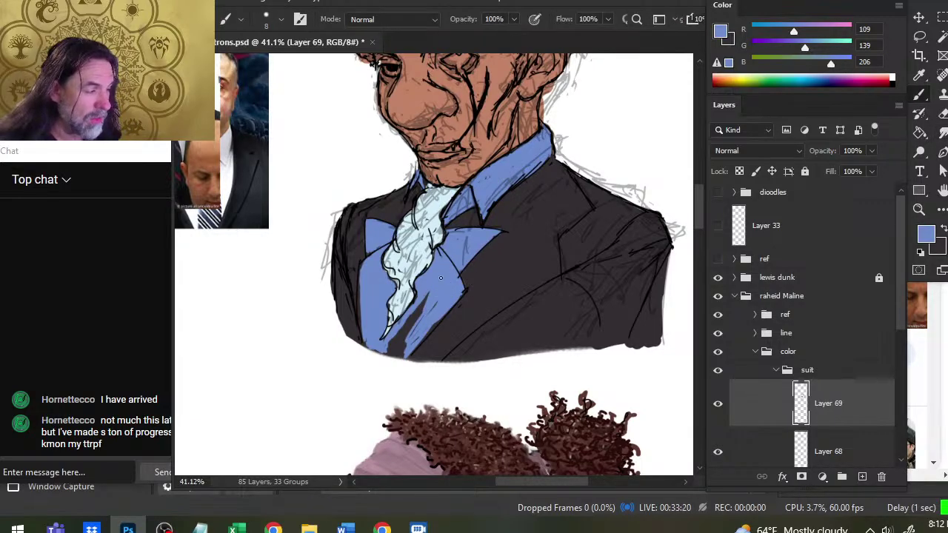
pyautogui.moveTo(428, 292); pyautogui.dragTo(417, 317)
pyautogui.moveTo(418, 308); pyautogui.dragTo(390, 349)
pyautogui.moveTo(421, 313)
pyautogui.mouseDown()
pyautogui.moveTo(397, 344)
pyautogui.moveTo(389, 320)
pyautogui.mouseUp()
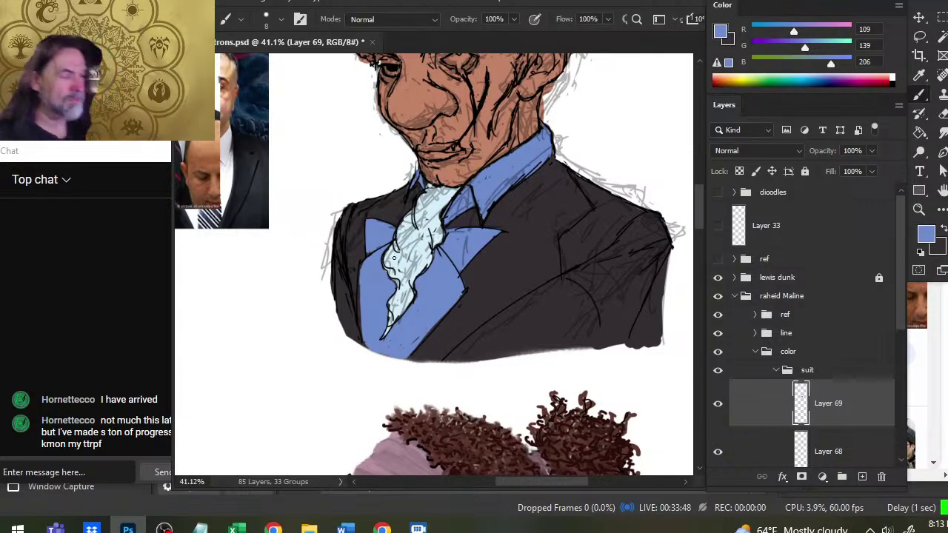
# Step: Check the contents of Layer 68 by hiding and showing it, and examine the blue areas against the whole portrait and reference photo
pyautogui.press('e')
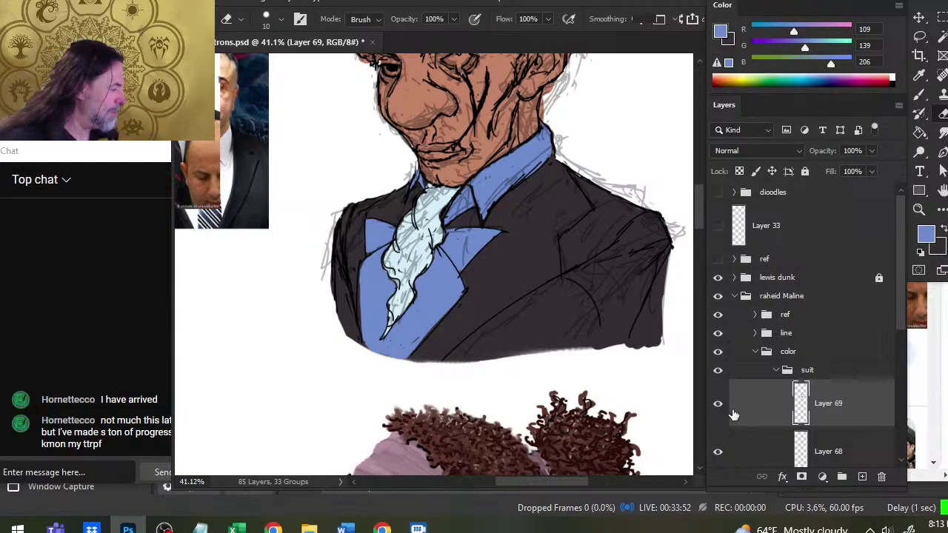
pyautogui.click(716, 451)
pyautogui.click(716, 452)
pyautogui.click(746, 453)
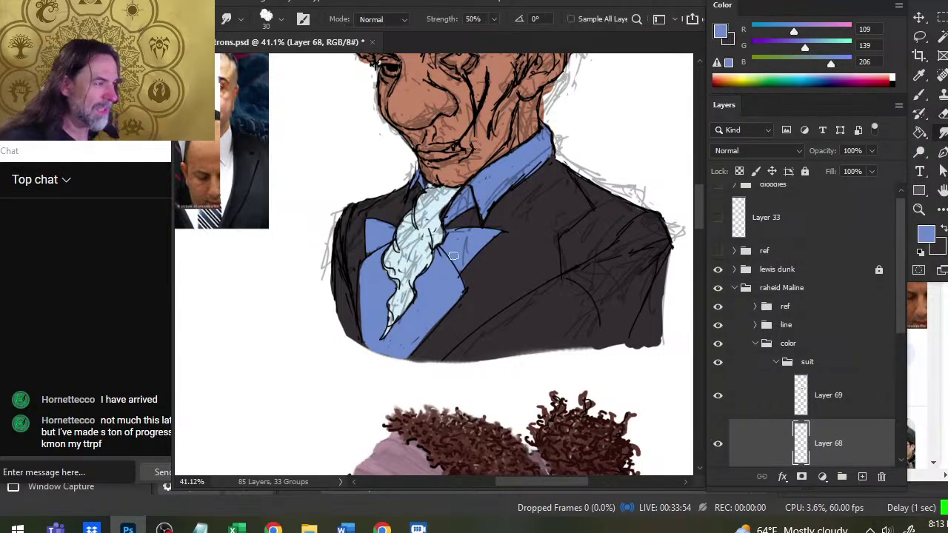
pyautogui.press('r')
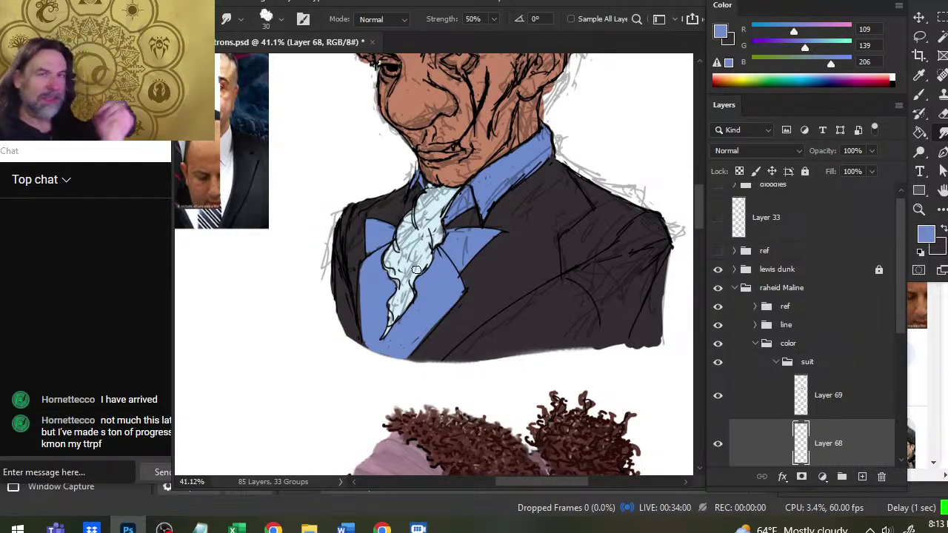
pyautogui.press('z')
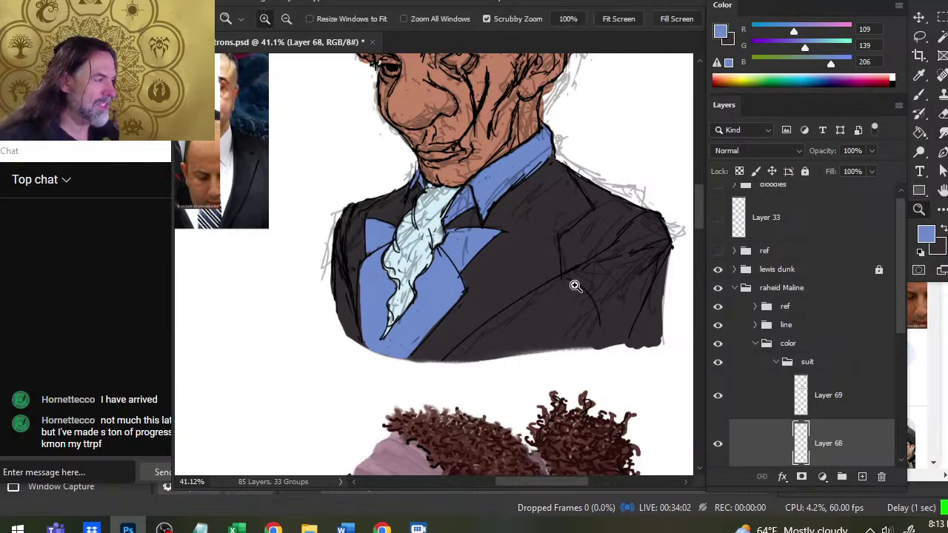
pyautogui.moveTo(573, 281); pyautogui.dragTo(514, 399)
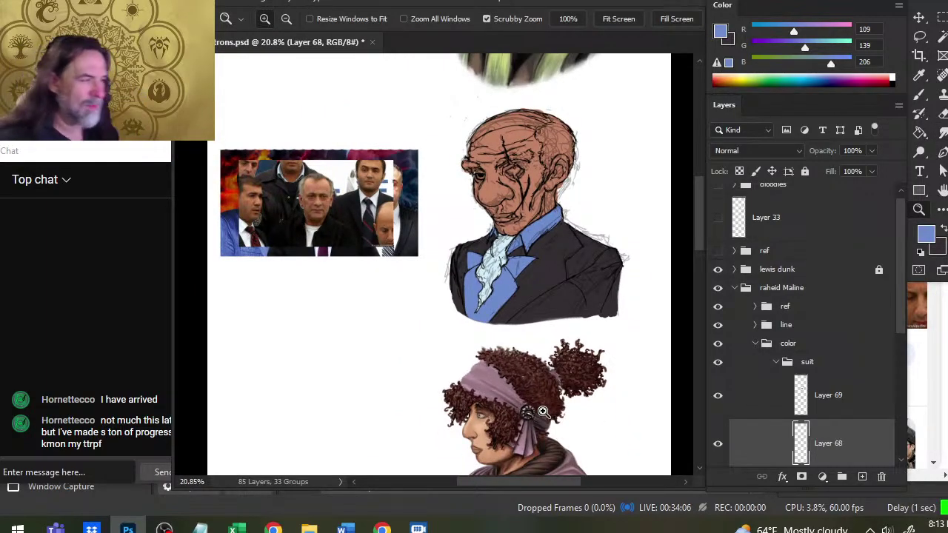
pyautogui.moveTo(503, 238); pyautogui.dragTo(518, 239)
pyautogui.press('b')
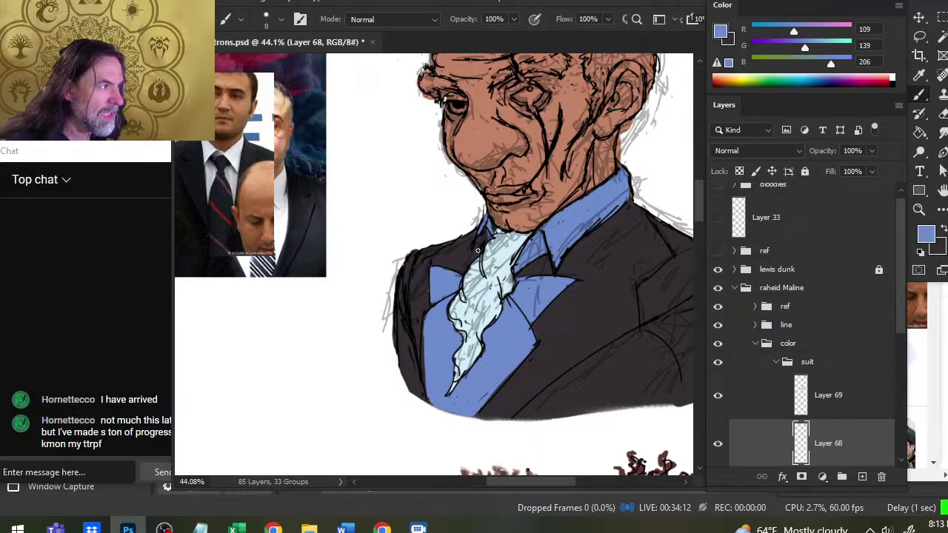
pyautogui.press('e')
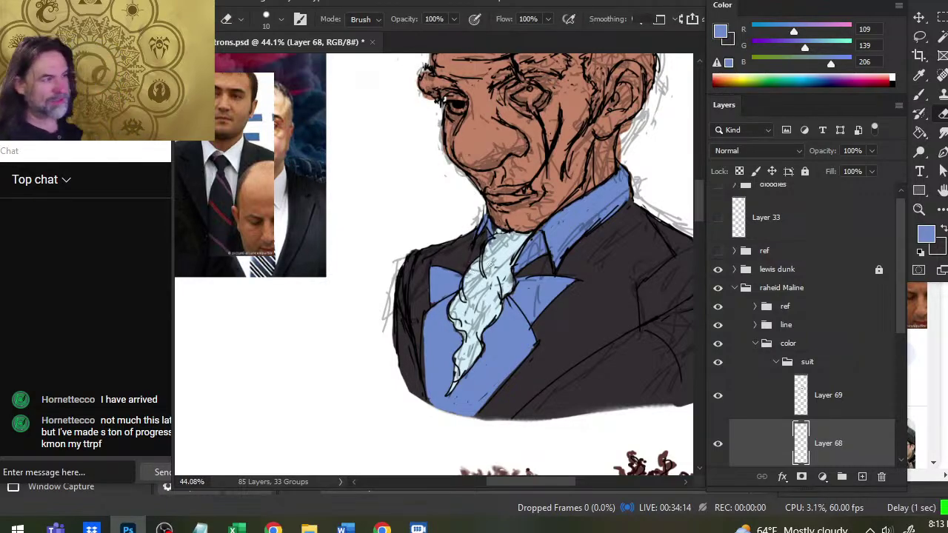
pyautogui.press('z')
pyautogui.moveTo(555, 272); pyautogui.dragTo(523, 273)
pyautogui.moveTo(567, 328); pyautogui.dragTo(522, 327)
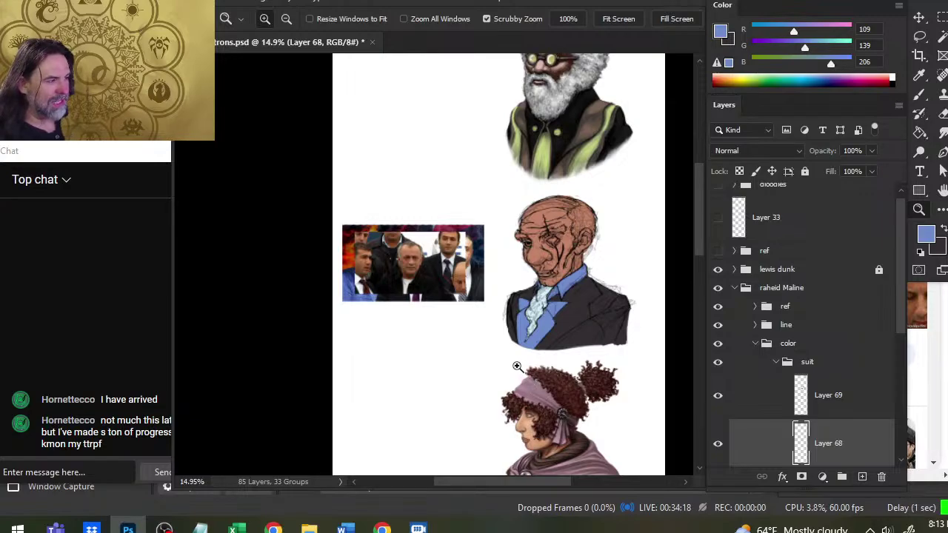
# Step: Hide and show Layer 68 and Layer 69 in turn to compare which suit colors each layer holds
pyautogui.hotkey('ctrl', '+')
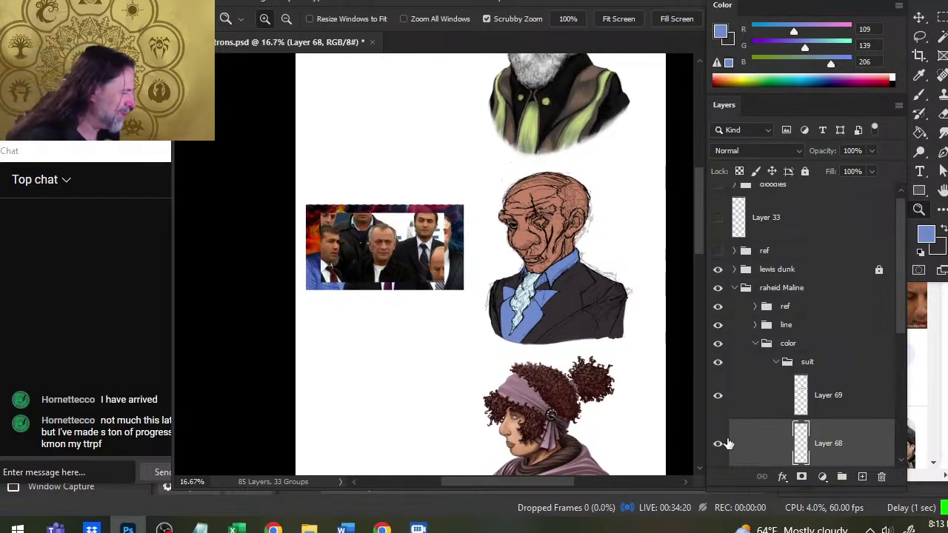
pyautogui.click(721, 443)
pyautogui.click(721, 444)
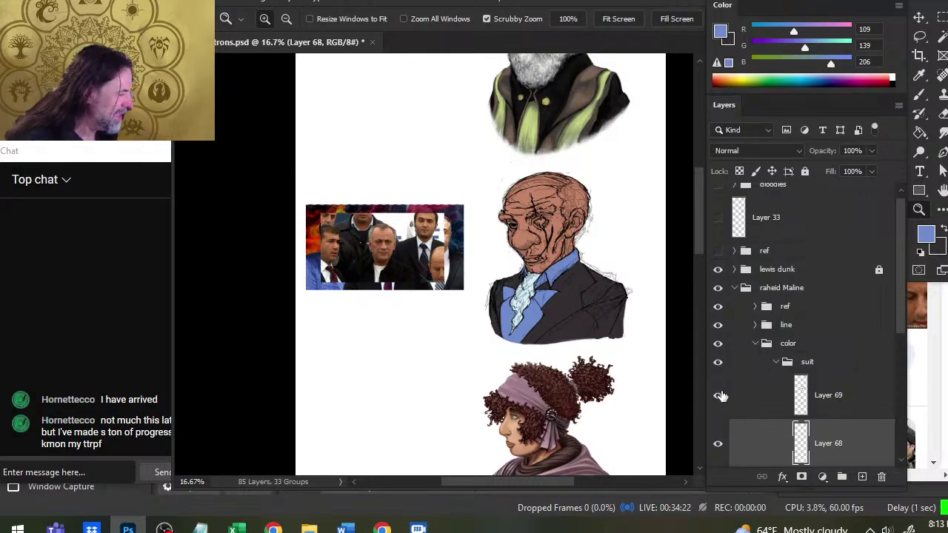
pyautogui.moveTo(520, 283); pyautogui.dragTo(637, 325)
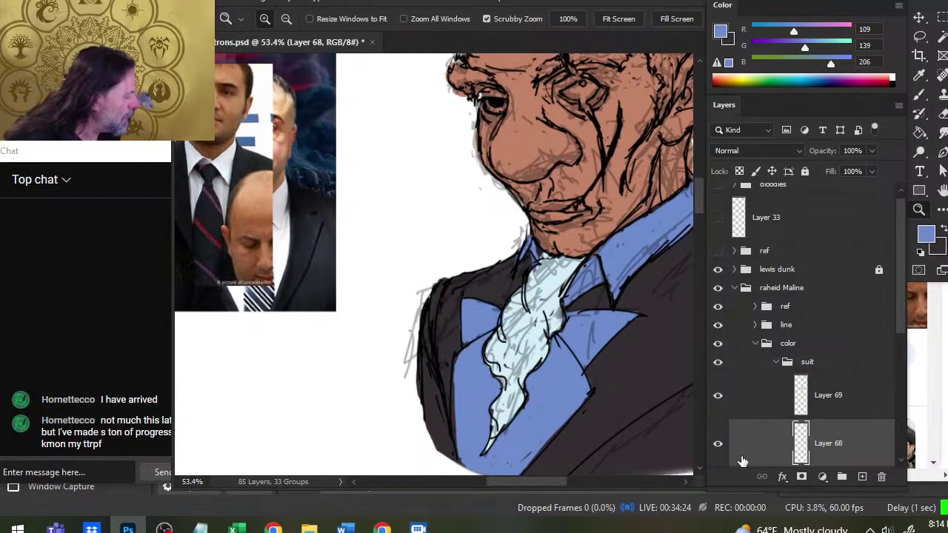
pyautogui.click(718, 443)
pyautogui.click(719, 444)
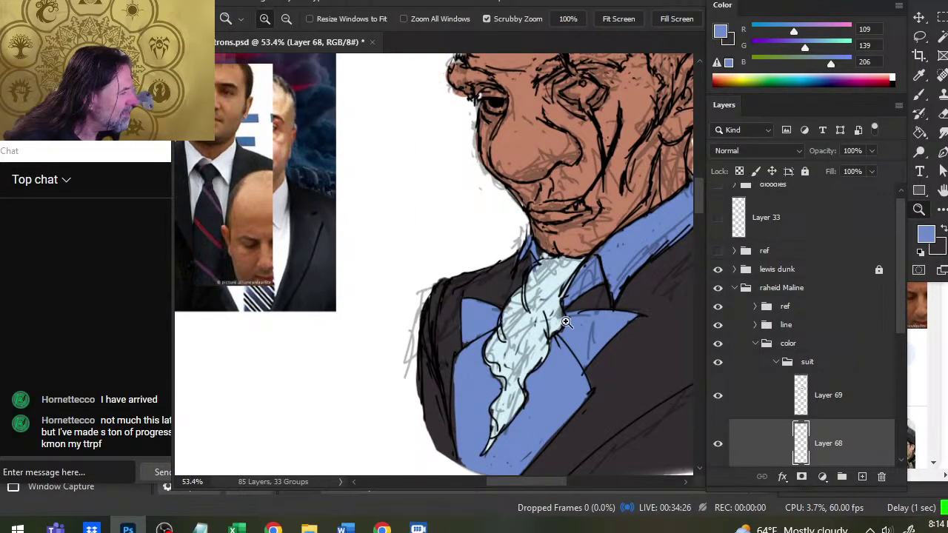
pyautogui.press('e')
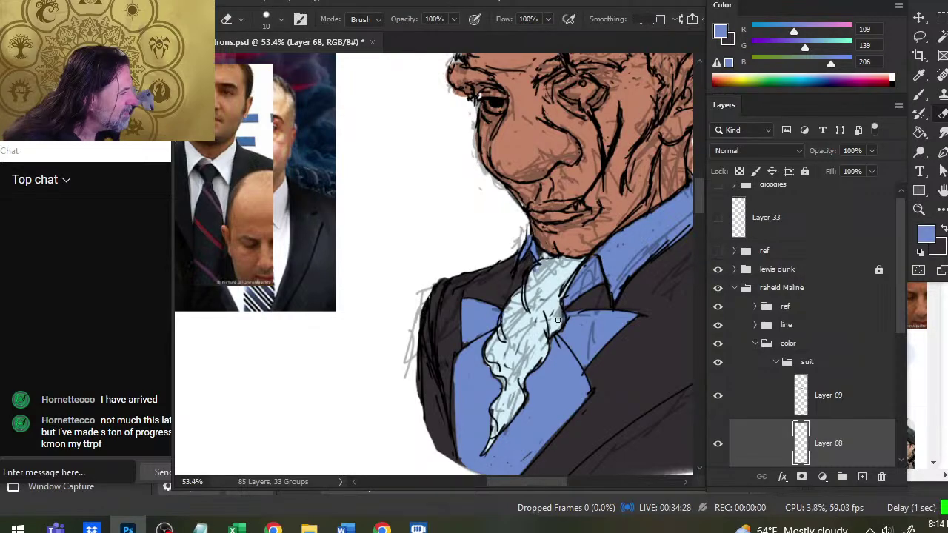
pyautogui.click(717, 395)
pyautogui.click(718, 397)
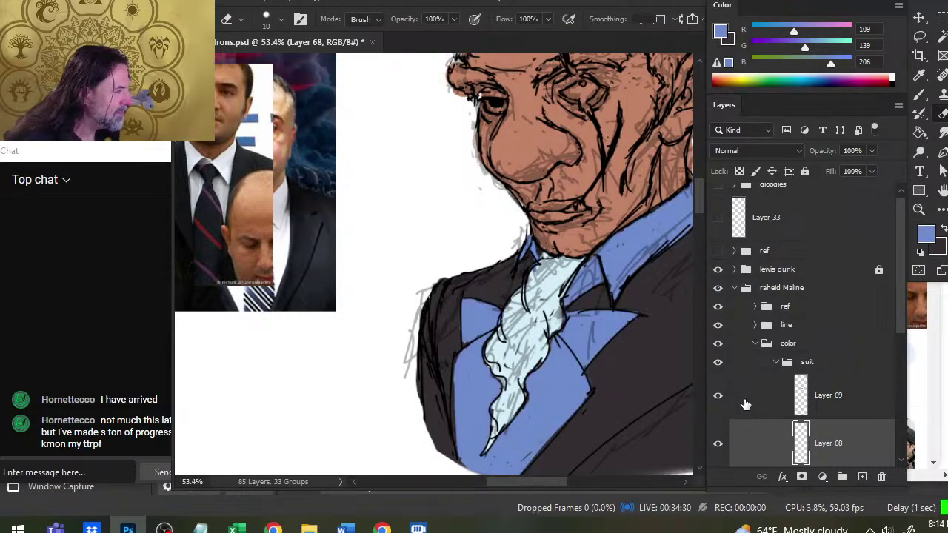
# Step: Lower Layer 69's opacity to 24% and erase the stray bright blue at the left side of the collar on Layer 68
pyautogui.click(744, 402)
pyautogui.click(872, 171)
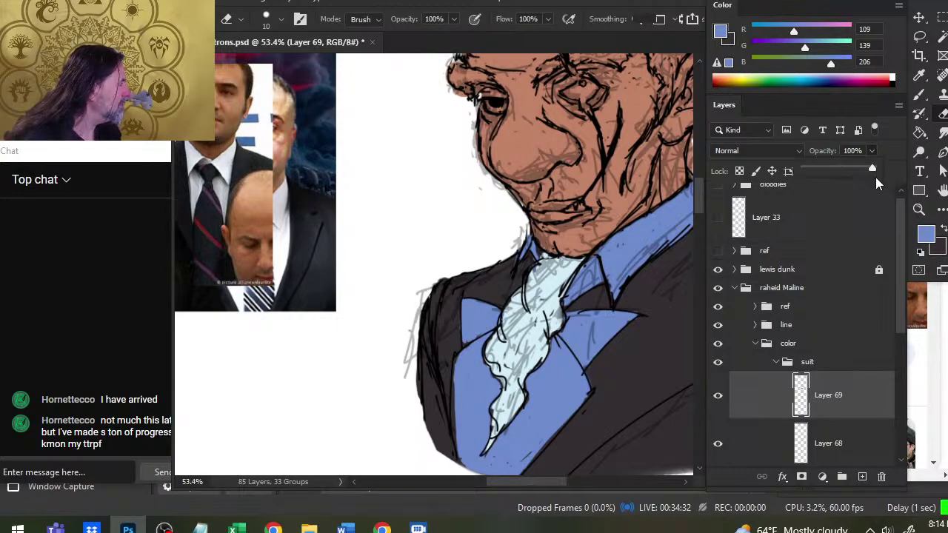
pyautogui.moveTo(869, 170); pyautogui.dragTo(810, 205)
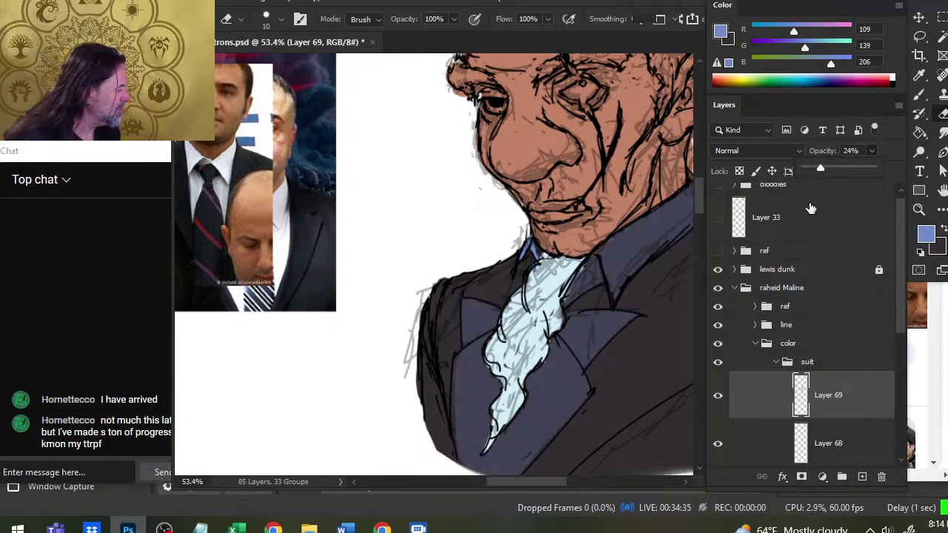
pyautogui.click(755, 445)
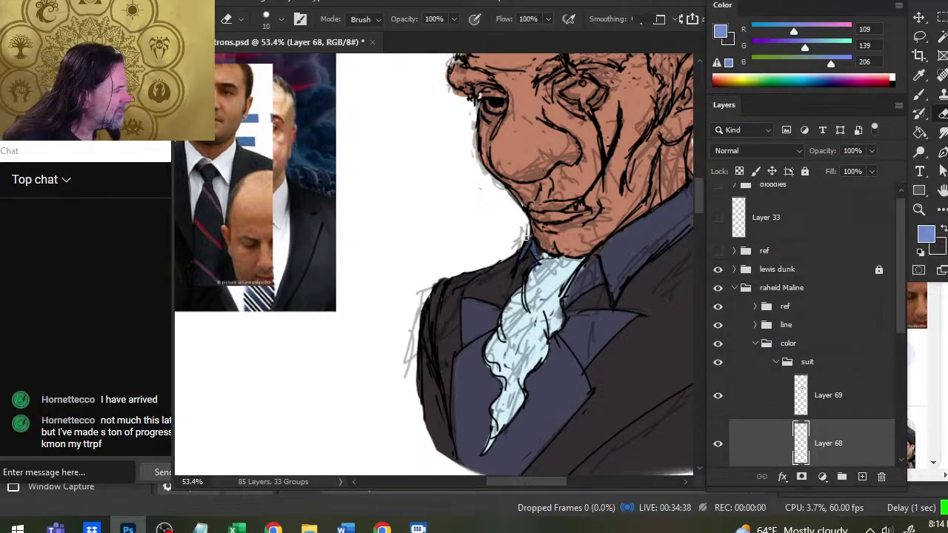
# Step: Set Layer 69's opacity to 58% and check the muted blue against the whole portrait
pyautogui.click(757, 412)
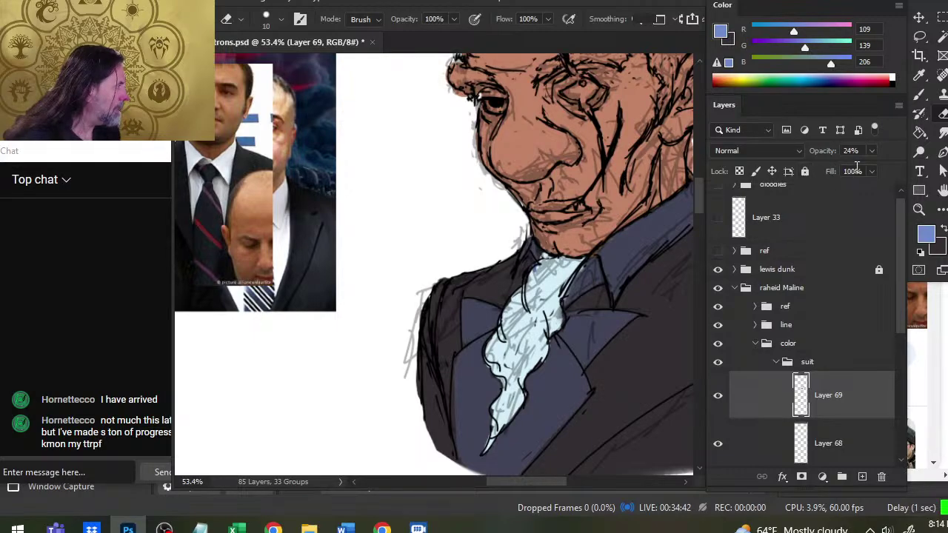
pyautogui.moveTo(848, 170); pyautogui.dragTo(867, 169)
pyautogui.press('z')
pyautogui.moveTo(657, 293); pyautogui.dragTo(575, 282)
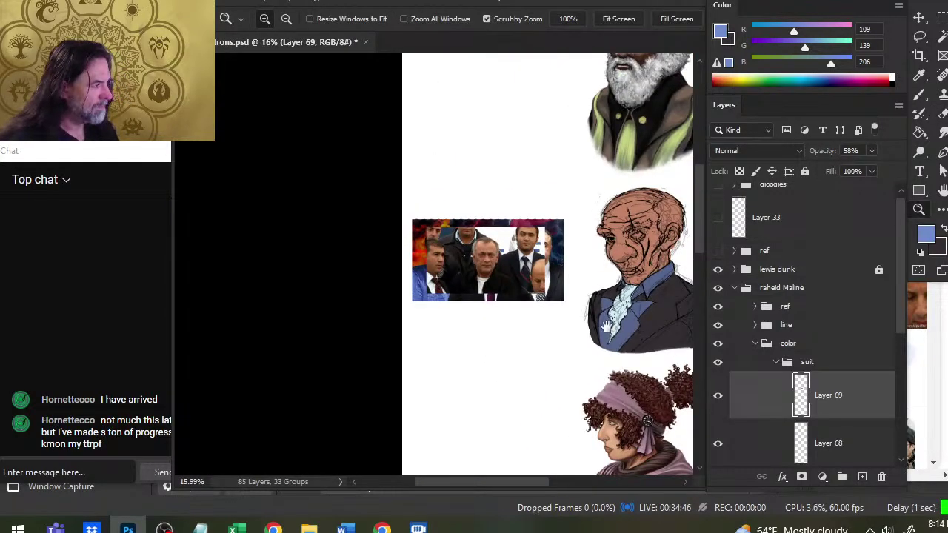
pyautogui.moveTo(553, 336); pyautogui.dragTo(471, 311)
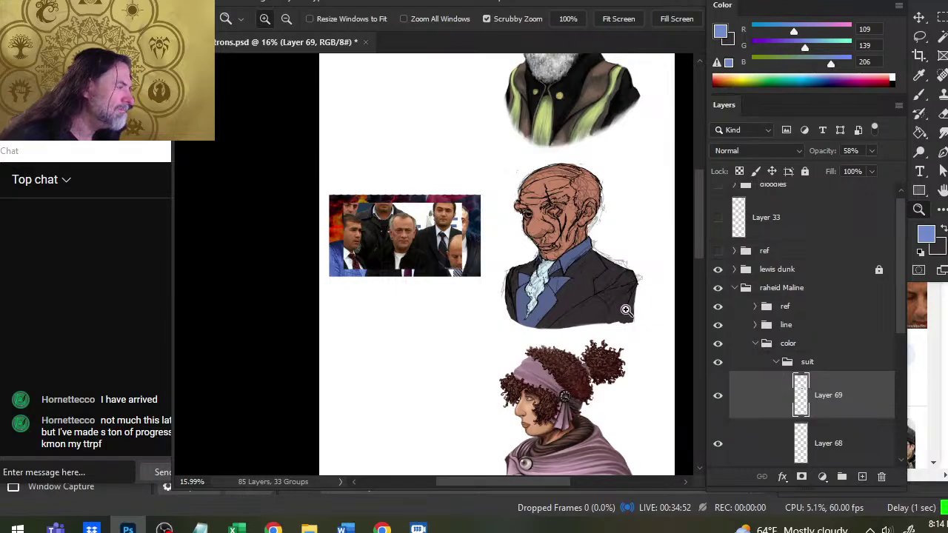
# Step: Paint the suit's shoulder and sleeve on the far right of the figure muted blue on Layer 69, reducing the brush to 40 px
pyautogui.scroll(2, 624, 311)
pyautogui.press('b')
pyautogui.press(']')
pyautogui.press(']')
pyautogui.press(']')
pyautogui.press(']')
pyautogui.press(']')
pyautogui.press(']')
pyautogui.press(']')
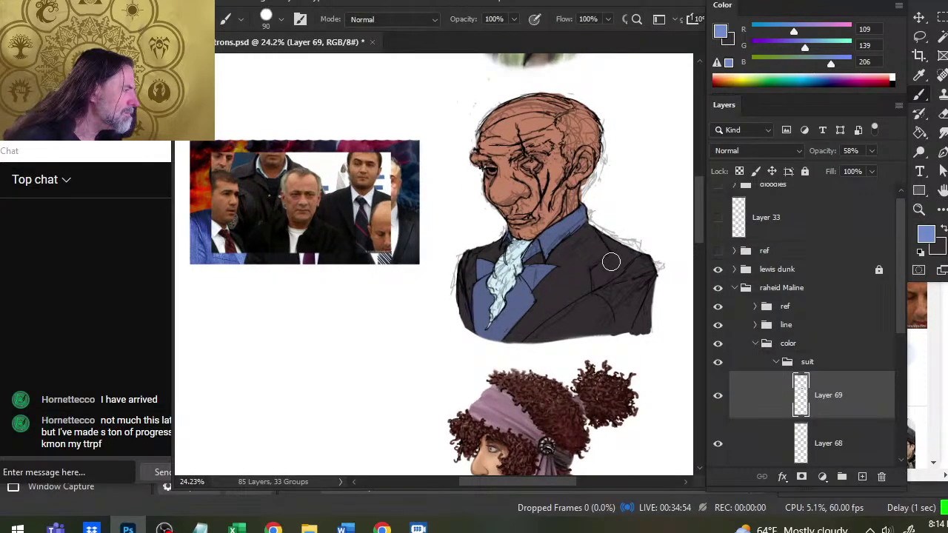
pyautogui.moveTo(631, 253); pyautogui.dragTo(601, 271)
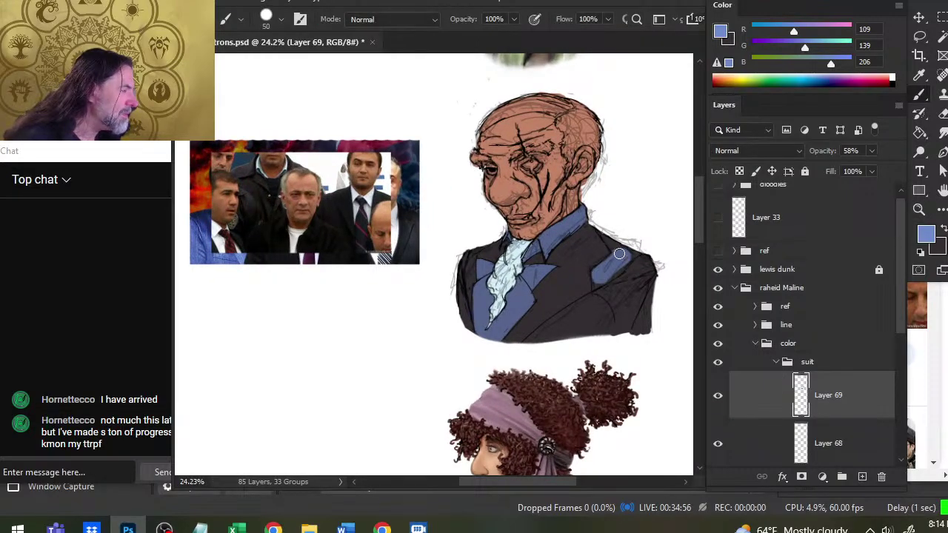
pyautogui.press('[')
pyautogui.press('[')
pyautogui.press('[')
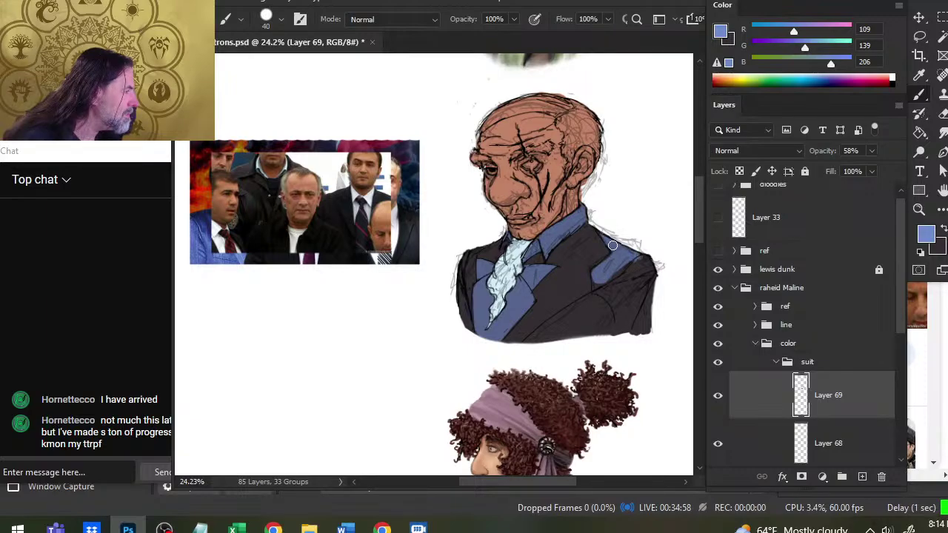
pyautogui.moveTo(613, 245)
pyautogui.mouseDown()
pyautogui.moveTo(639, 256)
pyautogui.moveTo(623, 265)
pyautogui.moveTo(615, 311)
pyautogui.moveTo(624, 270)
pyautogui.moveTo(631, 312)
pyautogui.moveTo(640, 267)
pyautogui.moveTo(644, 300)
pyautogui.moveTo(641, 325)
pyautogui.moveTo(613, 326)
pyautogui.moveTo(631, 328)
pyautogui.moveTo(648, 303)
pyautogui.mouseUp()
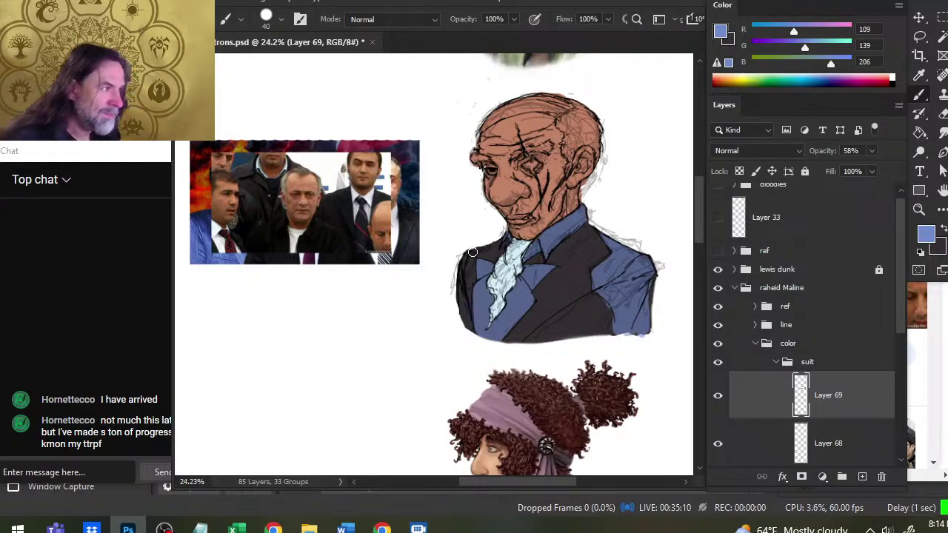
# Step: Paint the narrow sleeve on the opposite side of the jacket muted blue with a 15 px brush
pyautogui.press('[')
pyautogui.press('[')
pyautogui.press('[')
pyautogui.press('[')
pyautogui.press('[')
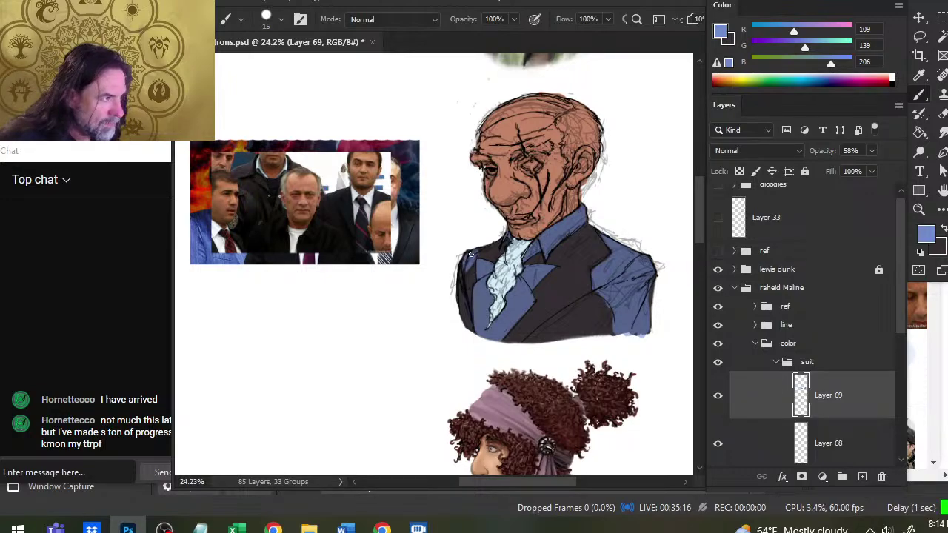
pyautogui.moveTo(470, 253)
pyautogui.mouseDown()
pyautogui.moveTo(461, 286)
pyautogui.moveTo(466, 319)
pyautogui.mouseUp()
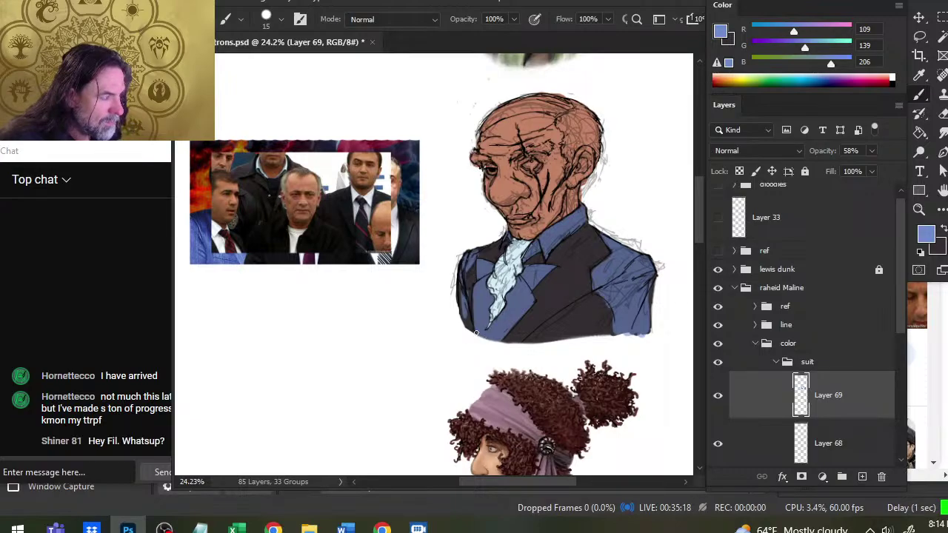
# Step: Clean up the blue edges of the narrow sleeve and adjoining lapel, alternating between the Eraser and a brush reduced to 8 px
pyautogui.press('e')
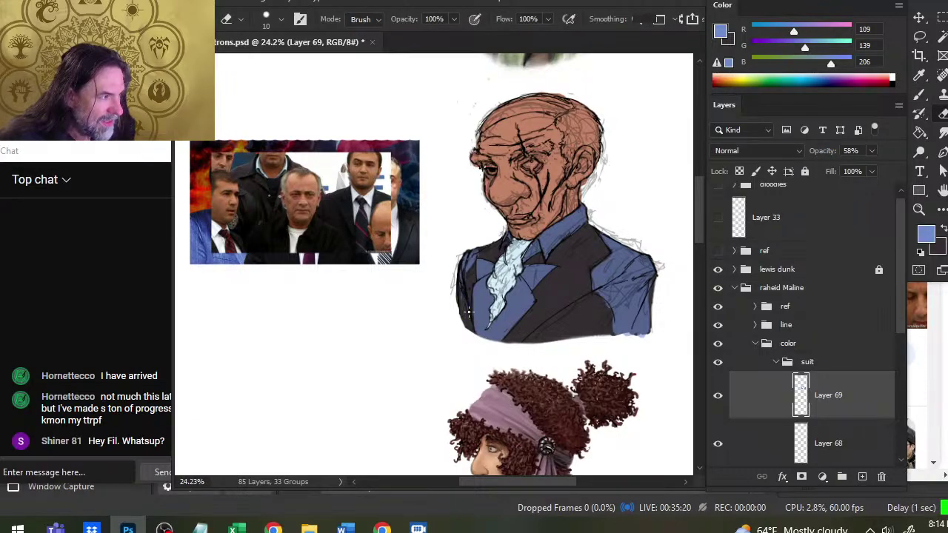
pyautogui.press('b')
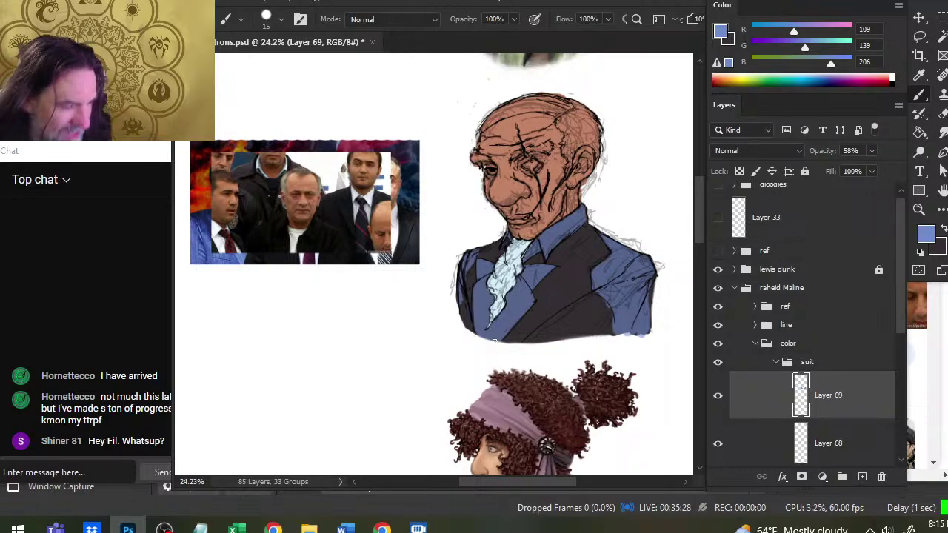
pyautogui.press('e')
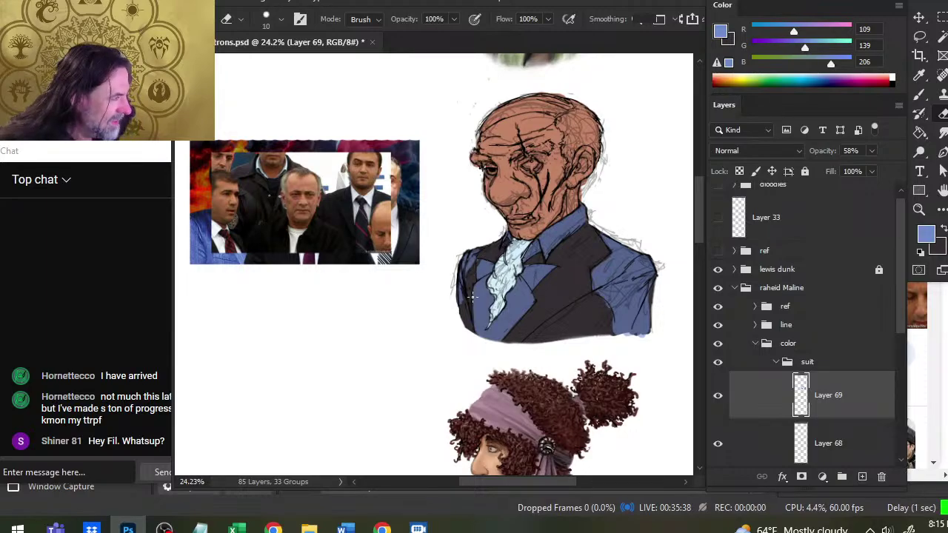
pyautogui.press('b')
pyautogui.press('[')
pyautogui.press('[')
pyautogui.press('[')
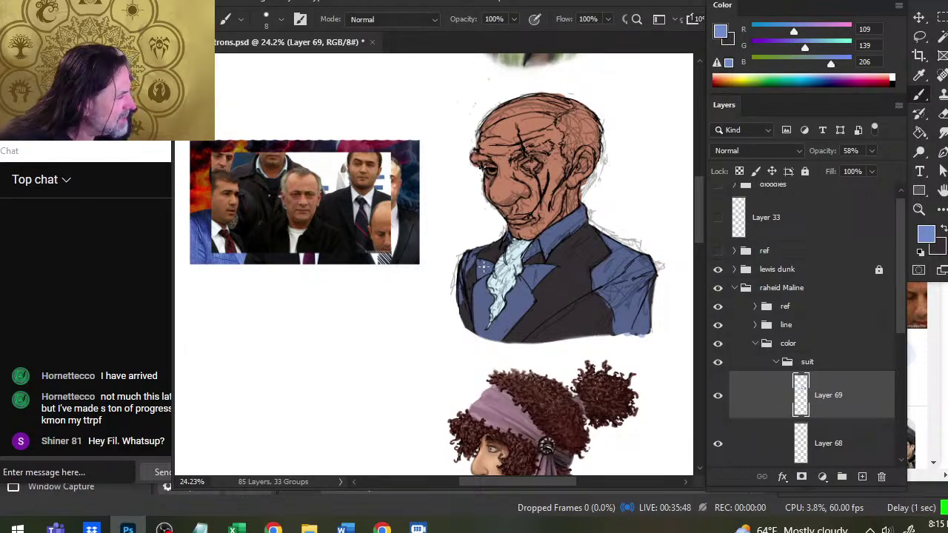
pyautogui.press('e')
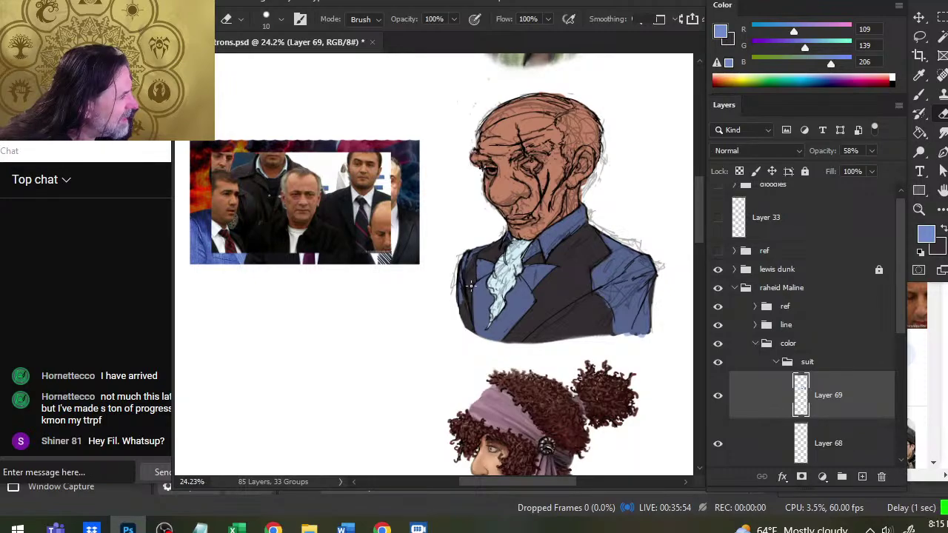
pyautogui.press('b')
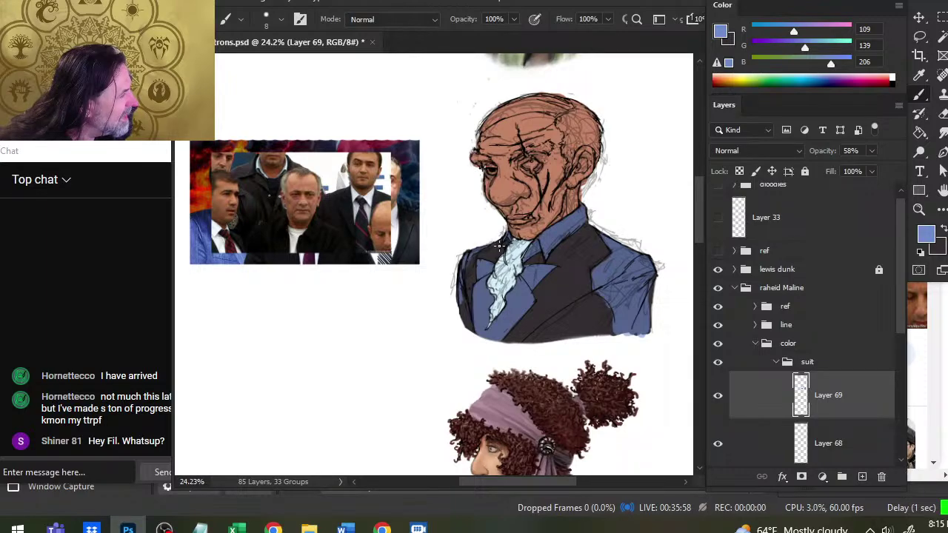
pyautogui.press('e')
# Step: Examine the finished bearded man's portrait above and compare its clothing with the suited man's blocked-in colors
pyautogui.moveTo(543, 169); pyautogui.dragTo(533, 459)
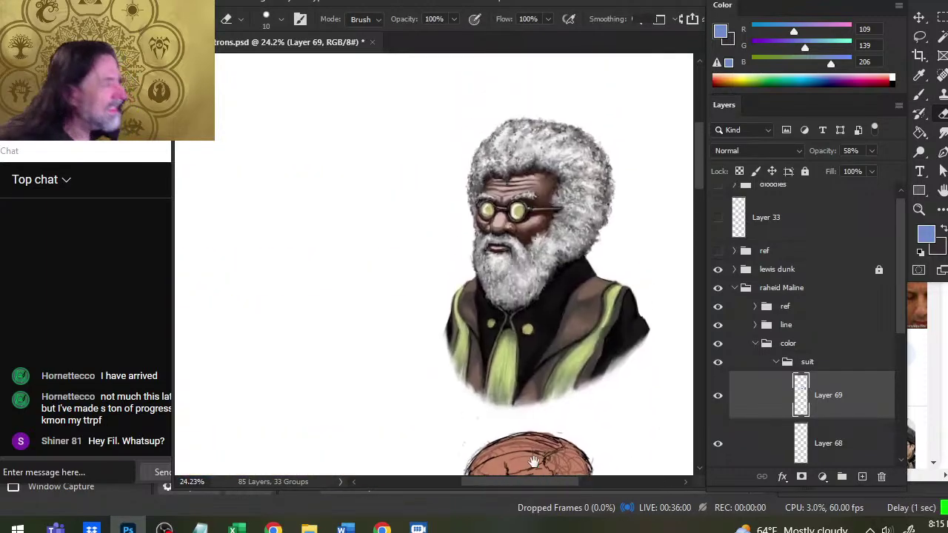
pyautogui.moveTo(493, 274); pyautogui.dragTo(493, 106)
pyautogui.moveTo(540, 337); pyautogui.dragTo(481, 266)
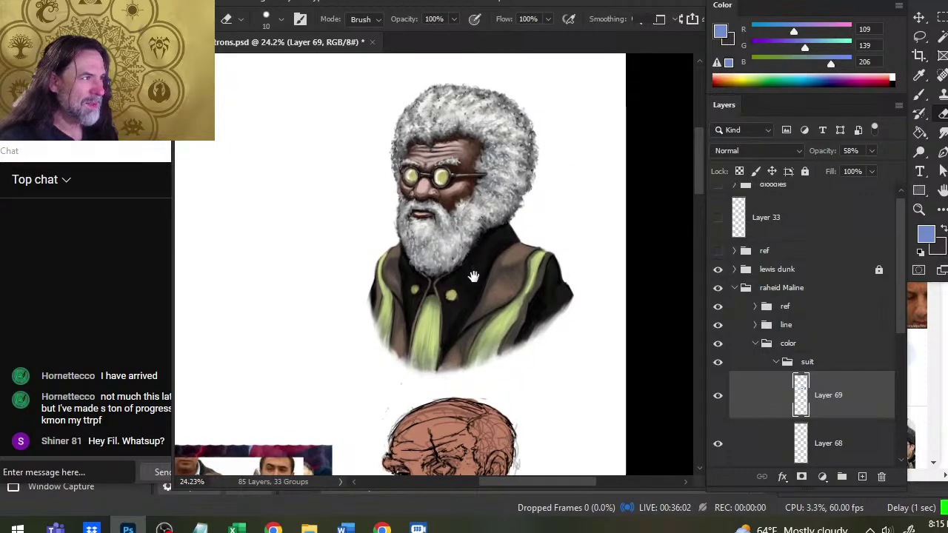
pyautogui.moveTo(538, 296); pyautogui.dragTo(484, 328)
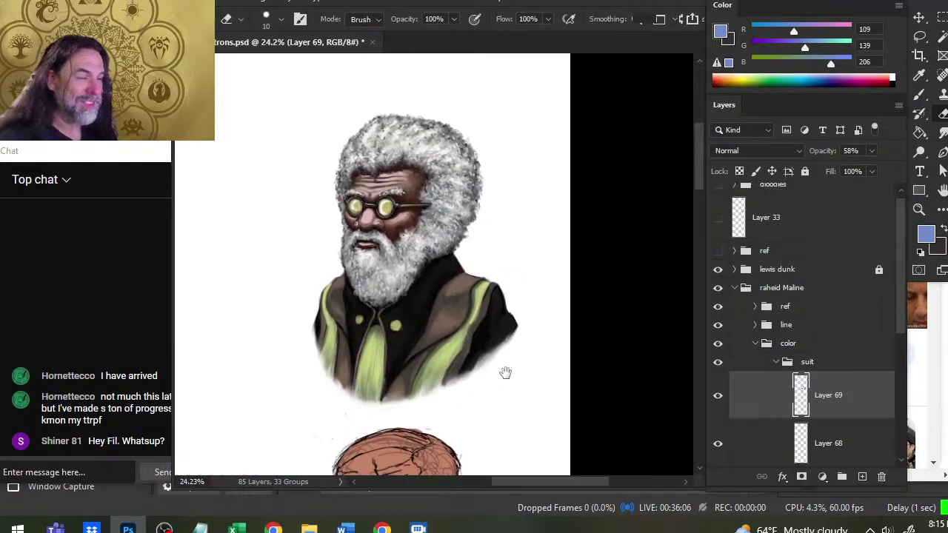
pyautogui.press('z')
pyautogui.moveTo(549, 379); pyautogui.dragTo(514, 383)
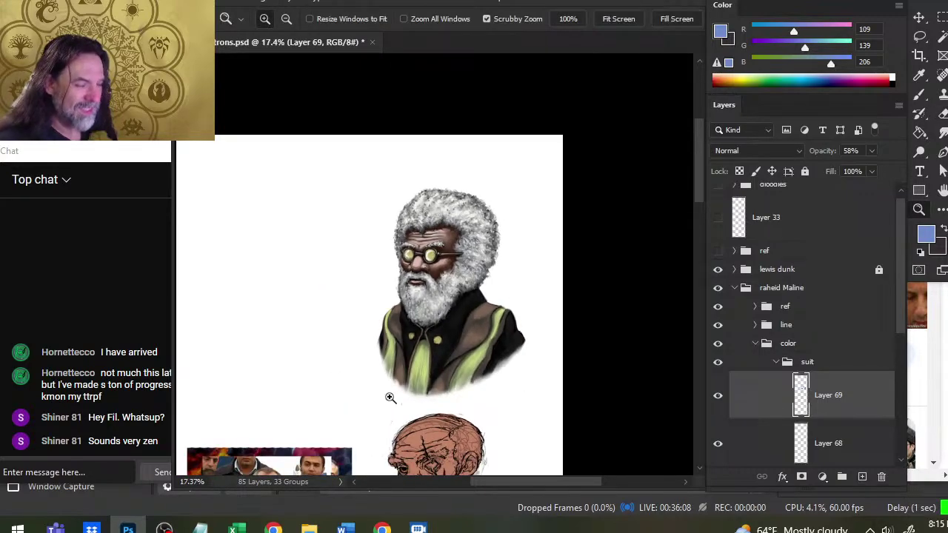
pyautogui.moveTo(459, 392); pyautogui.dragTo(478, 283)
pyautogui.moveTo(454, 366); pyautogui.dragTo(479, 312)
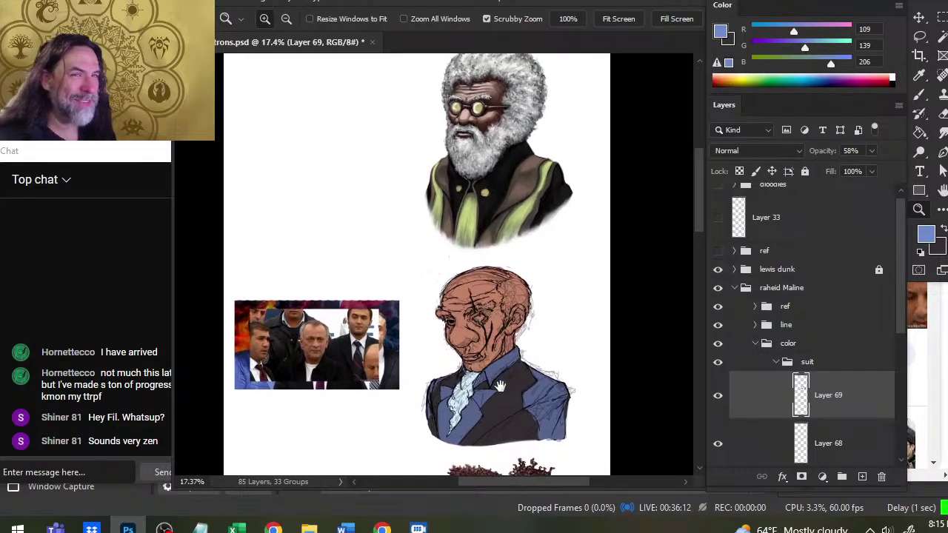
pyautogui.moveTo(515, 373); pyautogui.dragTo(546, 339)
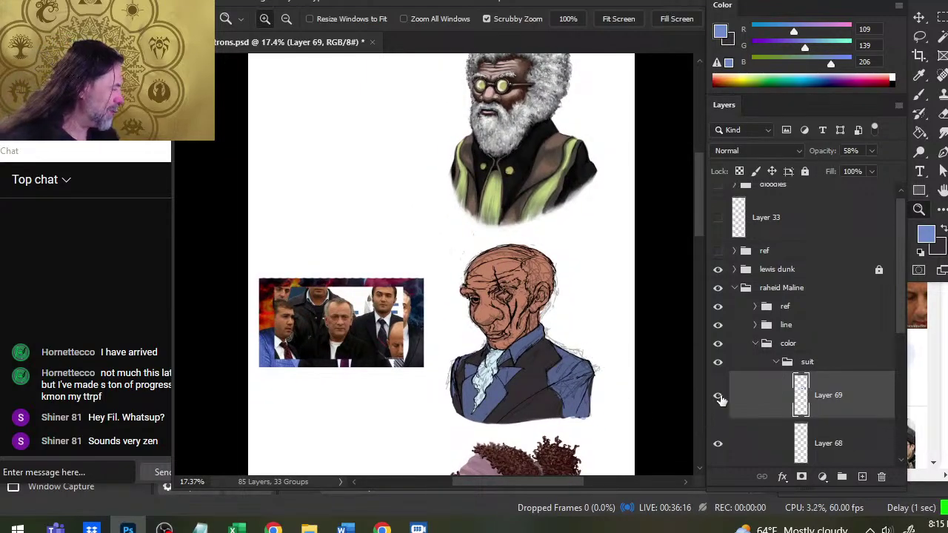
# Step: Collapse the suit group and add a new layer above Layer 64 in the flesh group
pyautogui.click(775, 362)
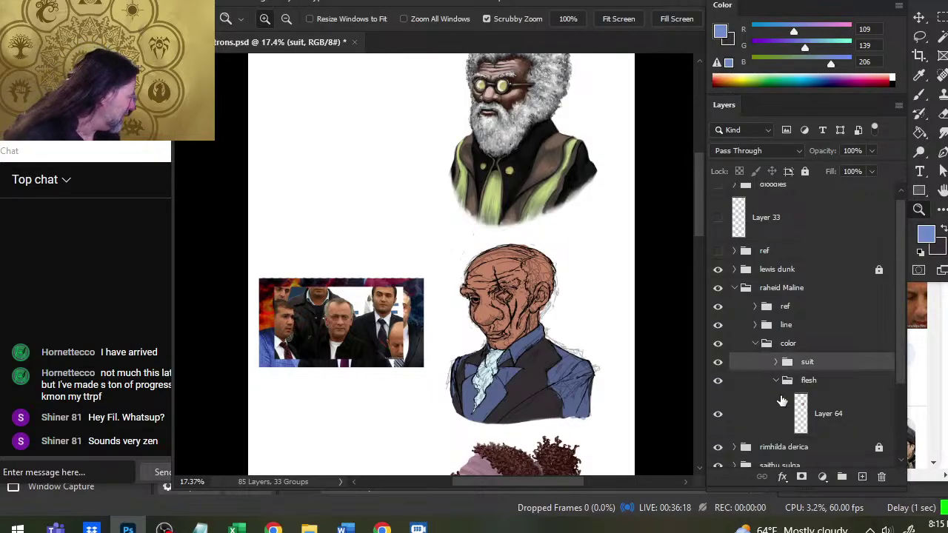
pyautogui.click(774, 431)
pyautogui.click(862, 477)
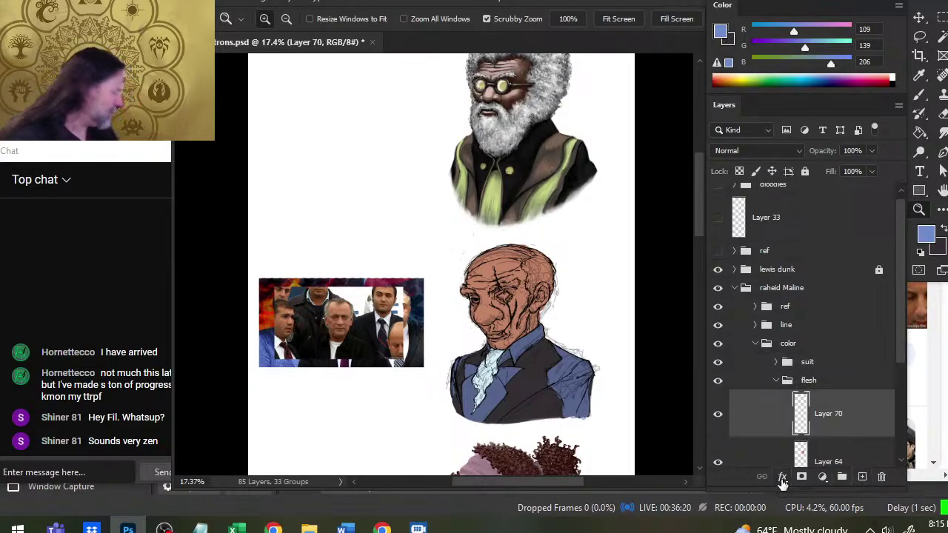
# Step: Sample a dark brown (RGB 38, 25, 17) from the dark-haired man's hair in the reference photo
pyautogui.moveTo(458, 323); pyautogui.dragTo(483, 316)
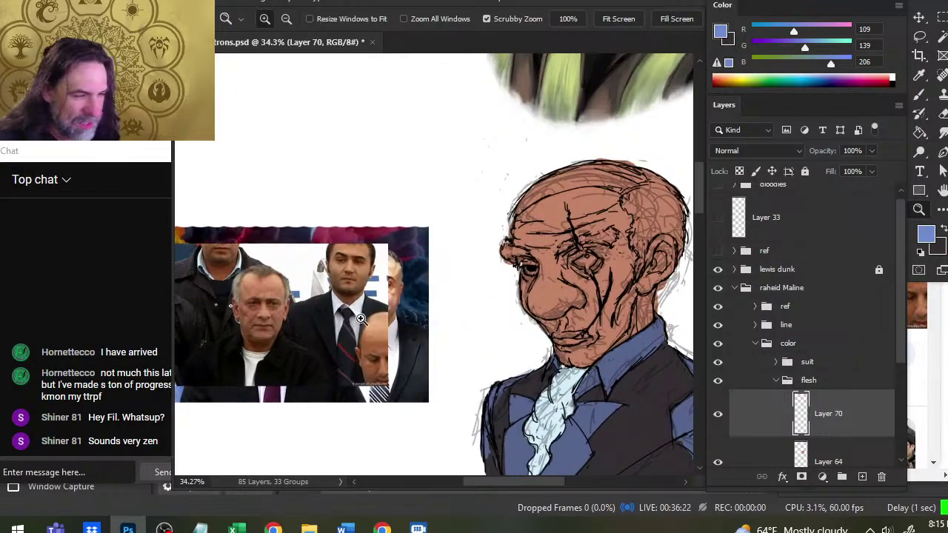
pyautogui.moveTo(327, 285); pyautogui.dragTo(395, 289)
pyautogui.press('b')
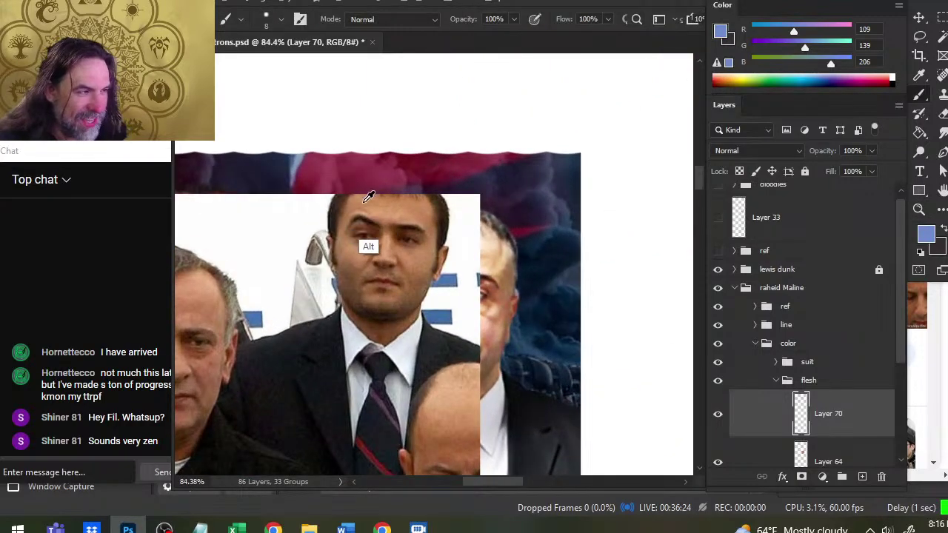
pyautogui.moveTo(371, 211)
pyautogui.mouseDown()
pyautogui.moveTo(363, 220)
pyautogui.moveTo(373, 217)
pyautogui.moveTo(332, 215)
pyautogui.moveTo(340, 247)
pyautogui.mouseUp()
pyautogui.press('alt')
# Step: Paint the suited man's hair at the temple, side and back of the head dark brown with a 30 px brush on Layer 70
pyautogui.press('z')
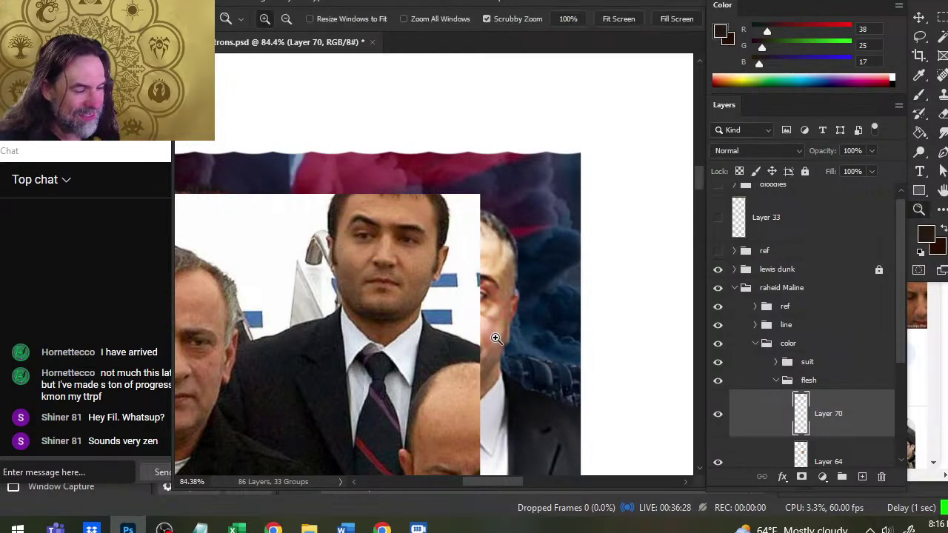
pyautogui.moveTo(496, 337); pyautogui.dragTo(415, 332)
pyautogui.moveTo(639, 293)
pyautogui.mouseDown()
pyautogui.moveTo(477, 232)
pyautogui.moveTo(391, 229)
pyautogui.mouseUp()
pyautogui.press('b')
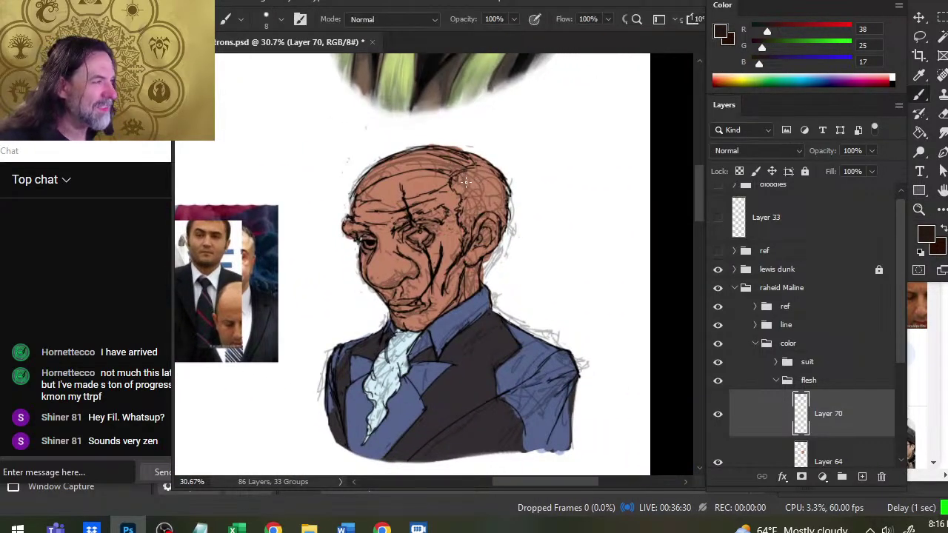
pyautogui.press(']')
pyautogui.press(']')
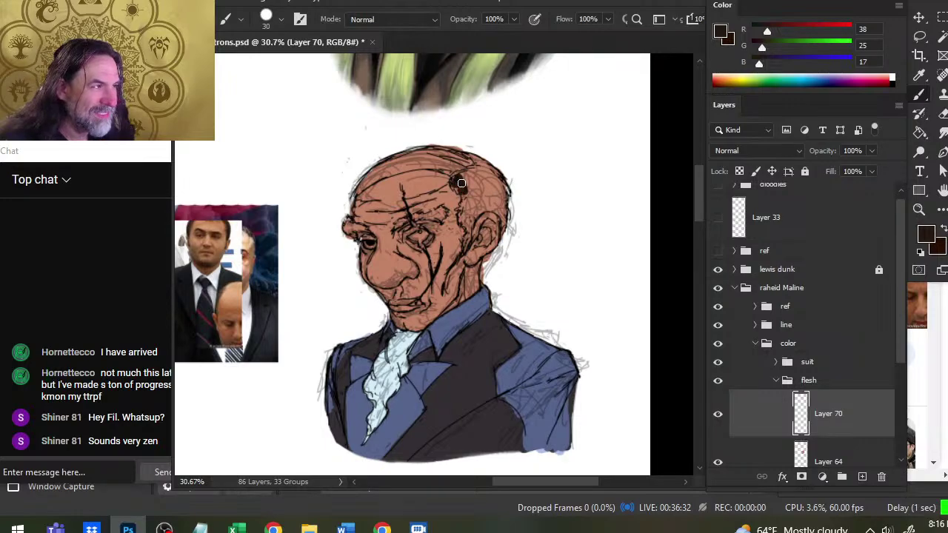
pyautogui.moveTo(460, 183)
pyautogui.mouseDown()
pyautogui.moveTo(477, 161)
pyautogui.moveTo(460, 183)
pyautogui.mouseUp()
pyautogui.moveTo(463, 249); pyautogui.dragTo(471, 223)
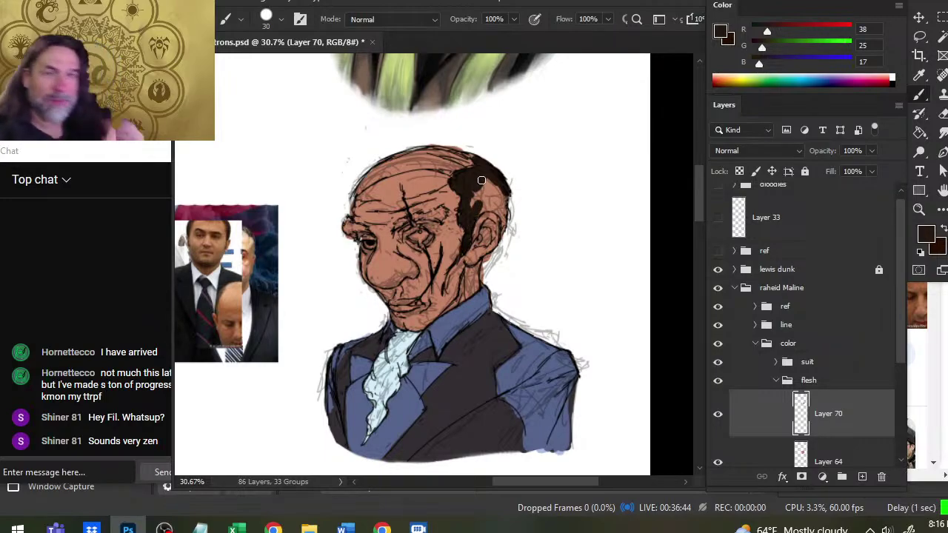
pyautogui.moveTo(485, 187)
pyautogui.mouseDown()
pyautogui.moveTo(472, 205)
pyautogui.moveTo(485, 210)
pyautogui.mouseUp()
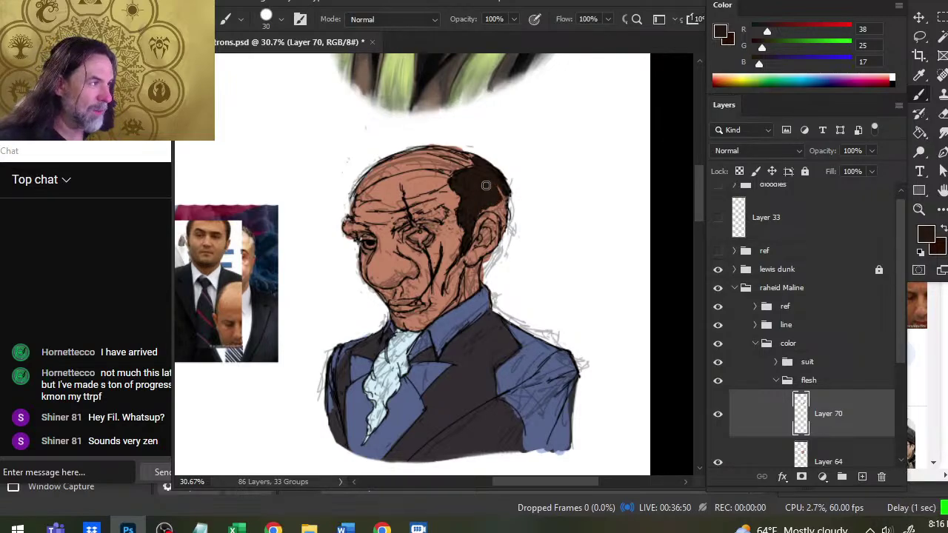
pyautogui.moveTo(496, 199)
pyautogui.mouseDown()
pyautogui.moveTo(503, 230)
pyautogui.moveTo(508, 220)
pyautogui.mouseUp()
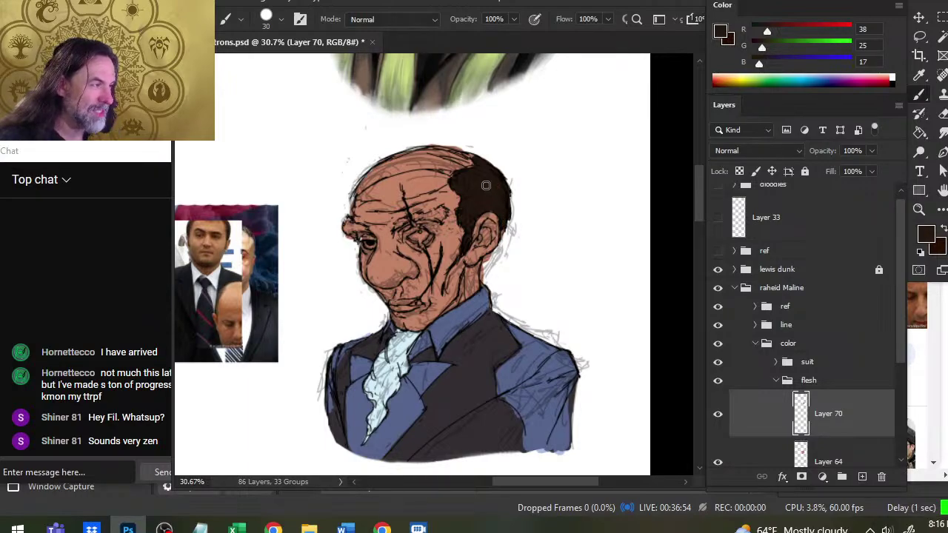
pyautogui.moveTo(491, 254); pyautogui.dragTo(485, 259)
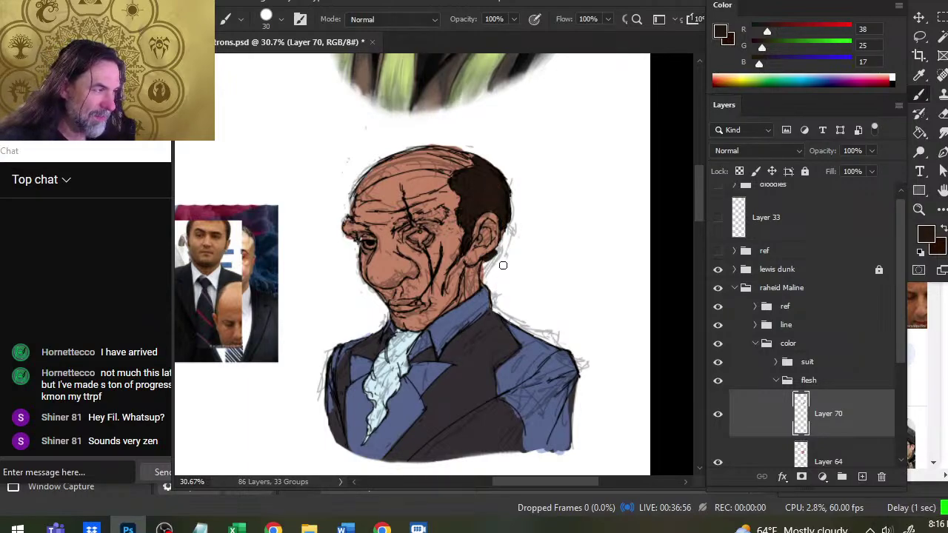
pyautogui.press('e')
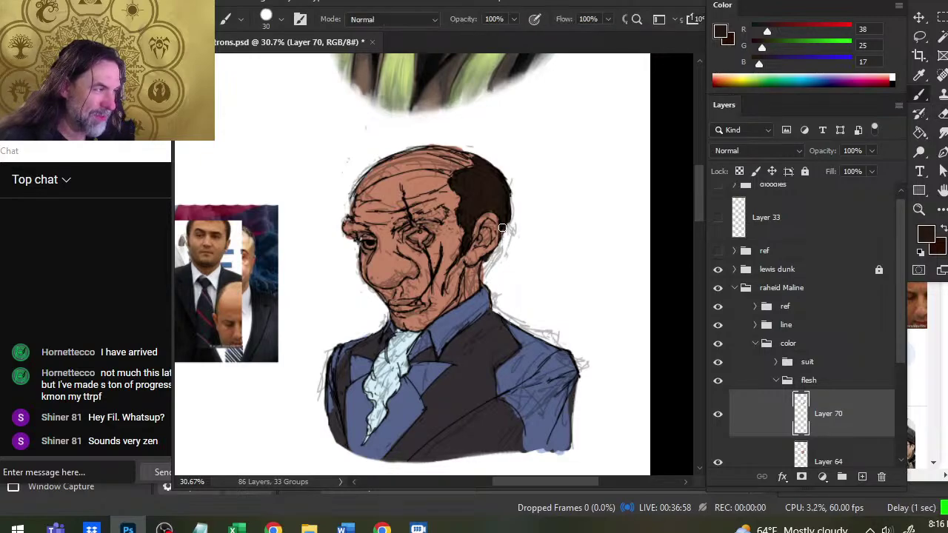
# Step: Paint both of the man's eyebrows dark brown with a 20 px brush
pyautogui.press('b')
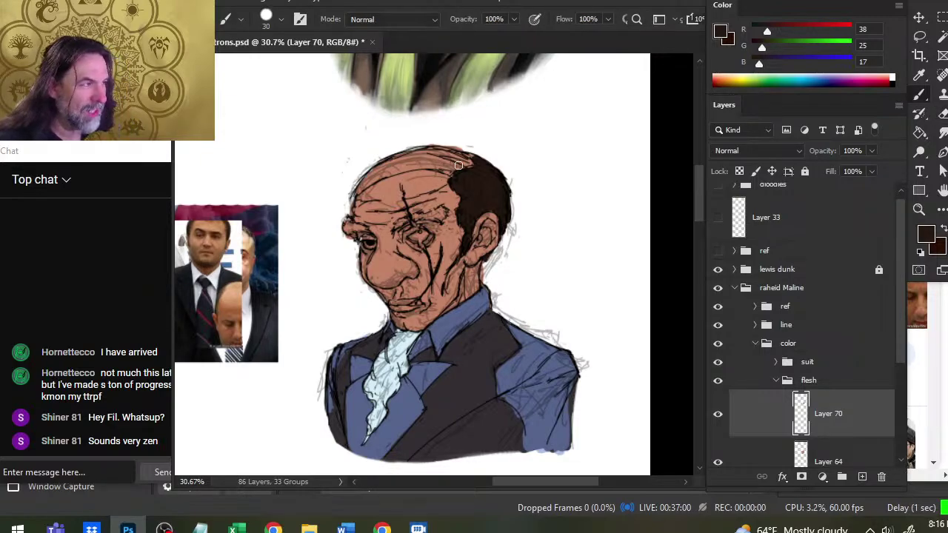
pyautogui.press('[')
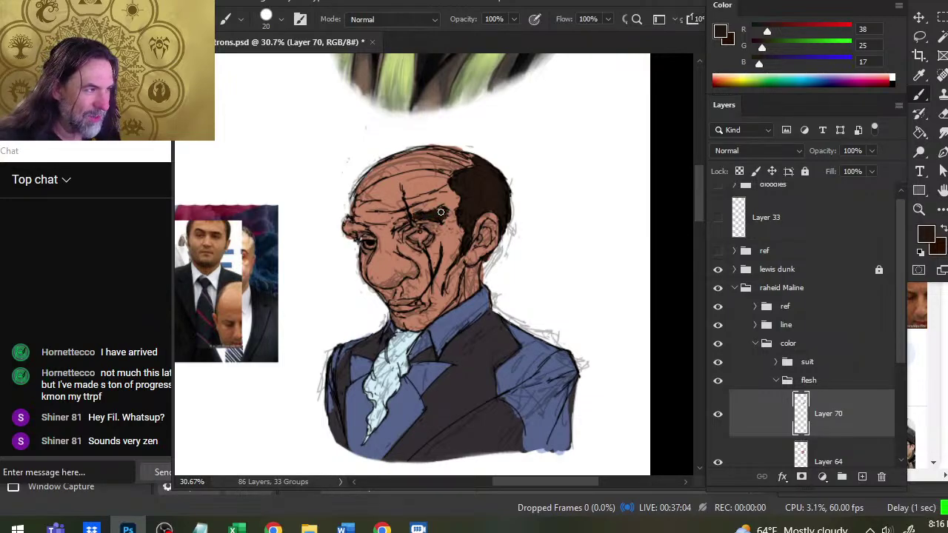
pyautogui.moveTo(441, 213)
pyautogui.mouseDown()
pyautogui.moveTo(411, 216)
pyautogui.moveTo(402, 225)
pyautogui.moveTo(403, 211)
pyautogui.moveTo(407, 219)
pyautogui.moveTo(356, 241)
pyautogui.mouseUp()
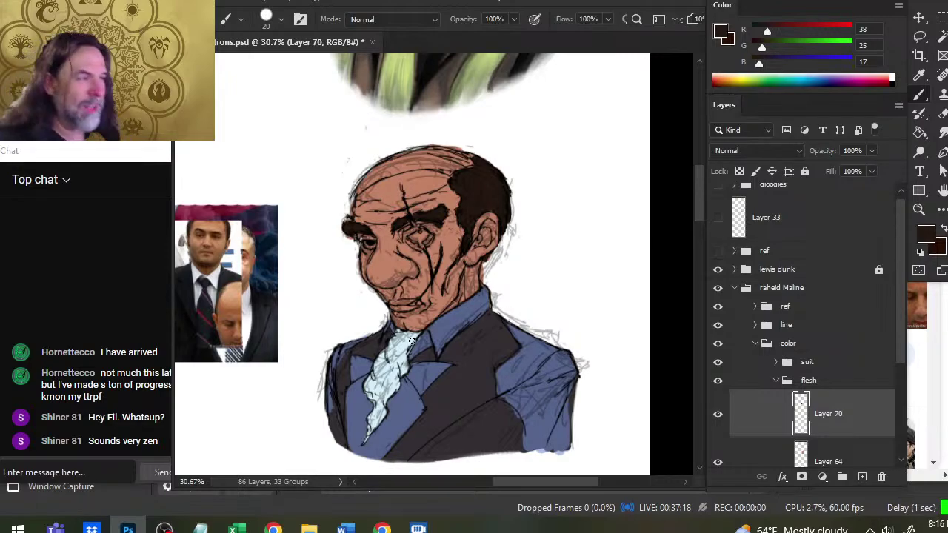
# Step: Paint dark brown hair across the top of the head and smudge its edge near the side hair at 50% strength
pyautogui.moveTo(398, 159)
pyautogui.mouseDown()
pyautogui.moveTo(361, 183)
pyautogui.moveTo(416, 151)
pyautogui.moveTo(463, 164)
pyautogui.moveTo(458, 156)
pyautogui.moveTo(460, 164)
pyautogui.moveTo(387, 176)
pyautogui.moveTo(447, 167)
pyautogui.moveTo(423, 166)
pyautogui.moveTo(431, 160)
pyautogui.moveTo(362, 188)
pyautogui.mouseUp()
pyautogui.press('r')
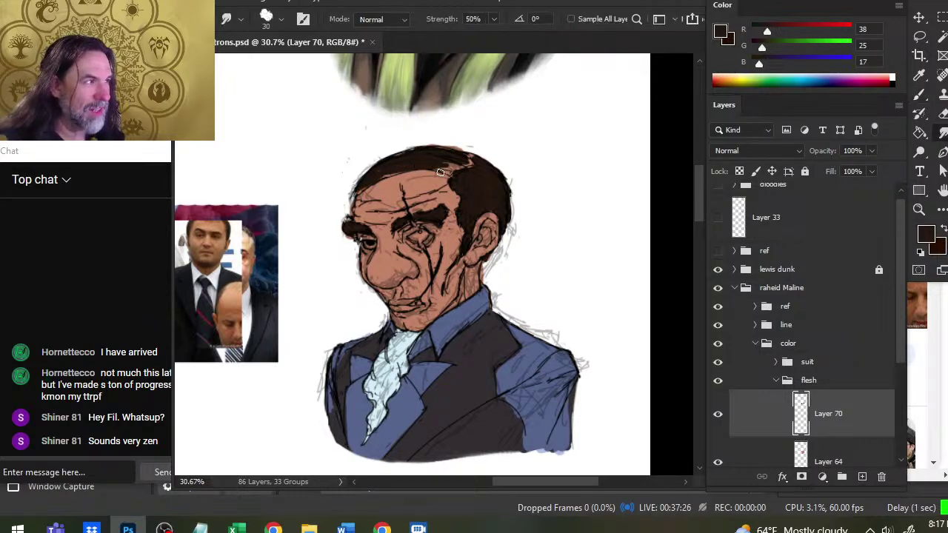
pyautogui.moveTo(441, 172)
pyautogui.mouseDown()
pyautogui.moveTo(434, 164)
pyautogui.moveTo(469, 164)
pyautogui.moveTo(459, 159)
pyautogui.moveTo(465, 167)
pyautogui.mouseUp()
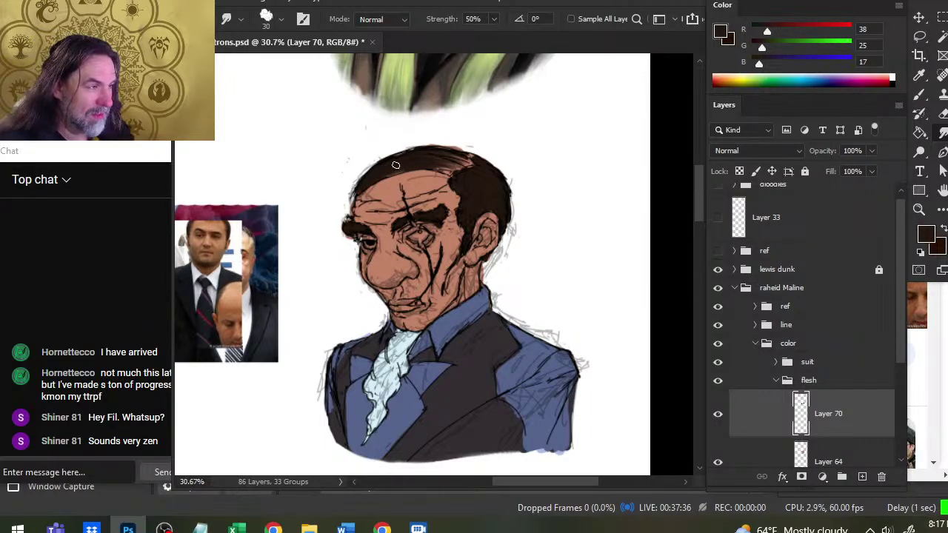
# Step: Smudge the dark brown hair strands across the top of the man's head with a 30 px tip at 50% strength
pyautogui.press('e')
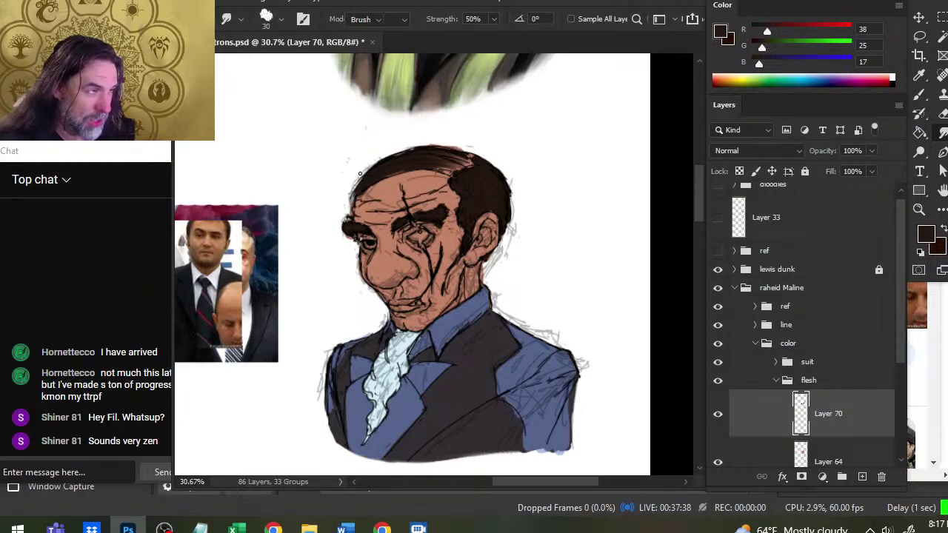
pyautogui.press('e')
pyautogui.press('r')
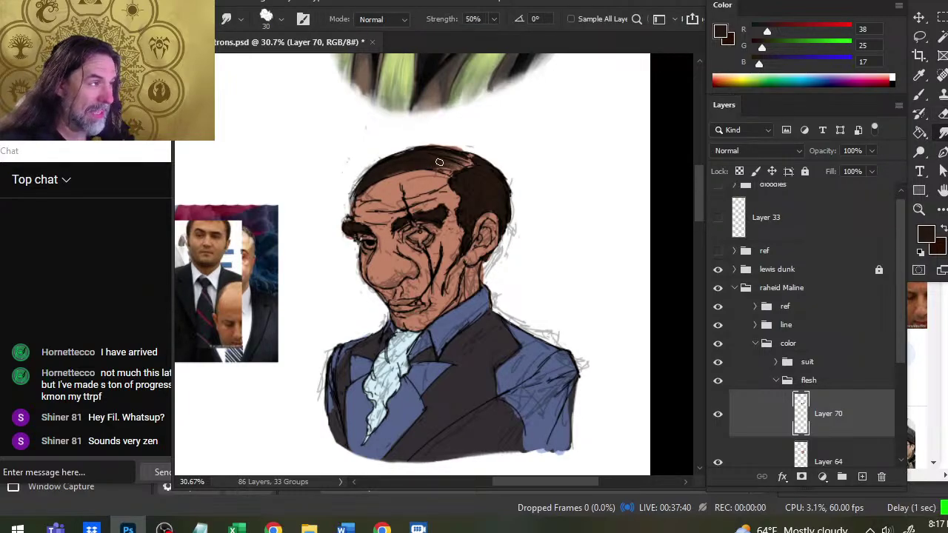
pyautogui.moveTo(414, 164); pyautogui.dragTo(447, 172)
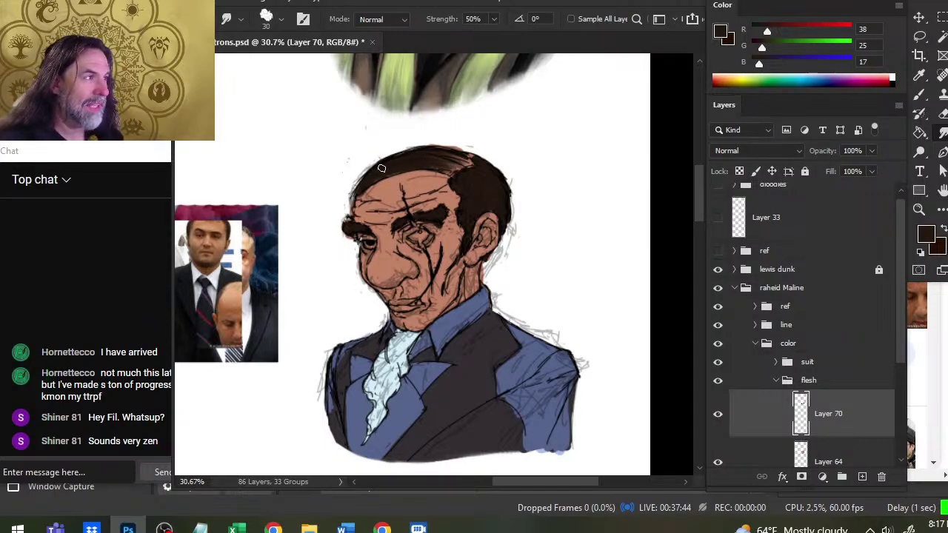
pyautogui.moveTo(420, 163)
pyautogui.mouseDown()
pyautogui.moveTo(467, 156)
pyautogui.moveTo(450, 170)
pyautogui.moveTo(476, 174)
pyautogui.moveTo(455, 171)
pyautogui.moveTo(467, 163)
pyautogui.moveTo(495, 188)
pyautogui.moveTo(482, 168)
pyautogui.mouseUp()
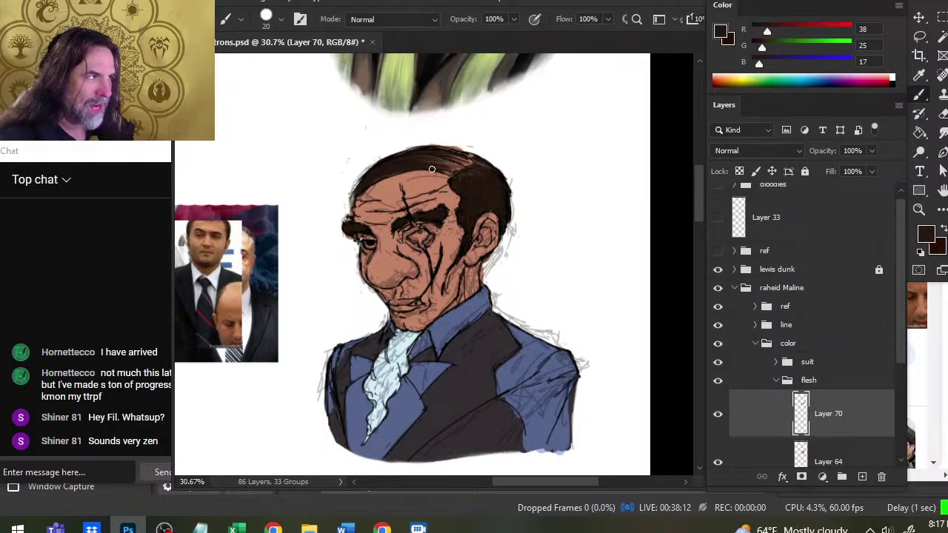
# Step: Touch up the dark brown hairline above the forehead with a 20 px brush and smudge its edge
pyautogui.press('b')
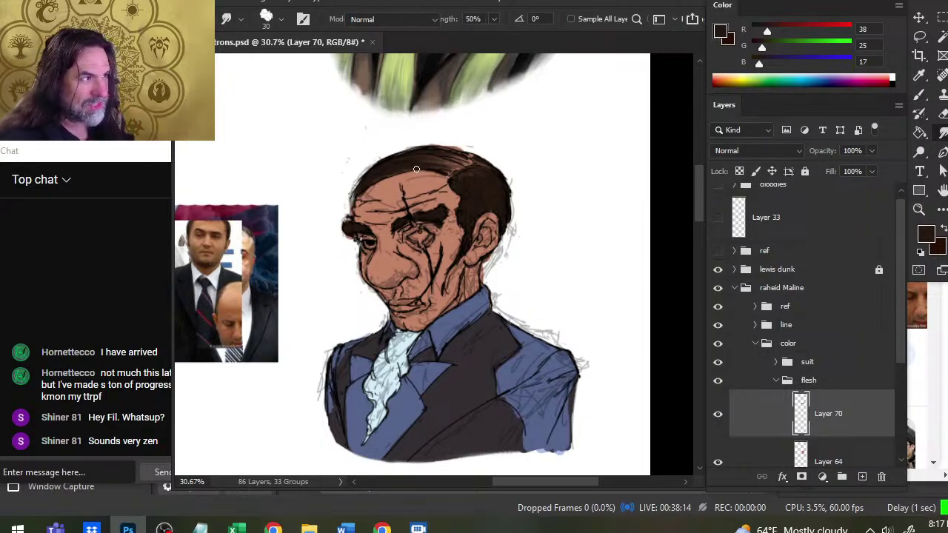
pyautogui.press('r')
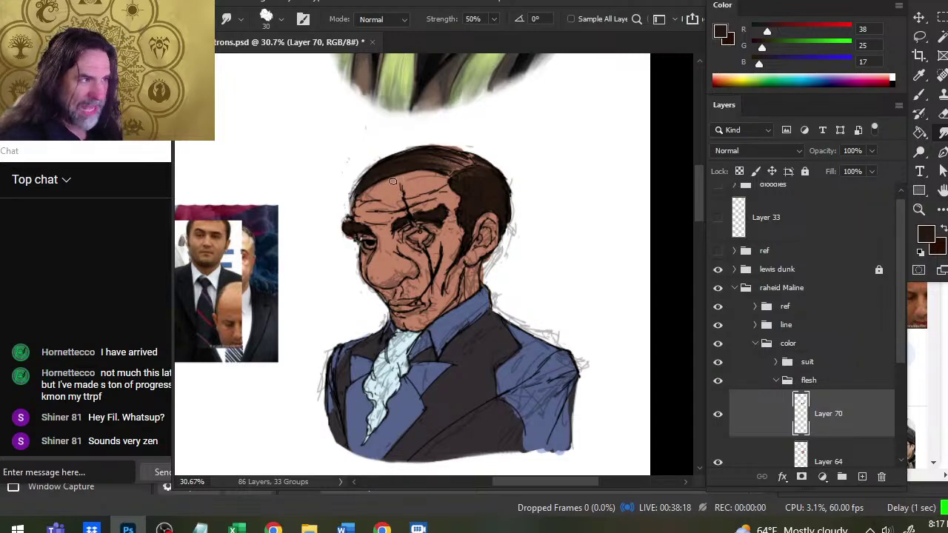
pyautogui.press('b')
pyautogui.press('r')
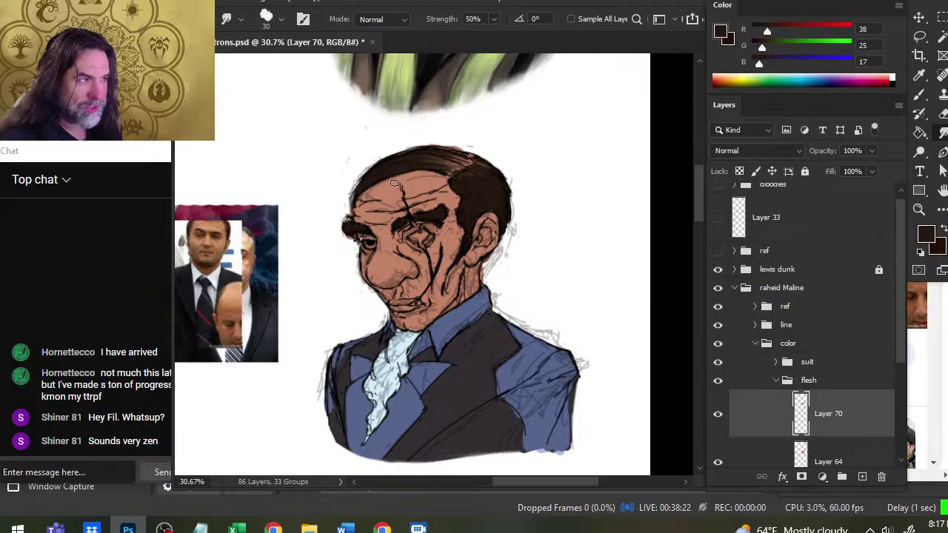
pyautogui.moveTo(397, 180); pyautogui.dragTo(410, 174)
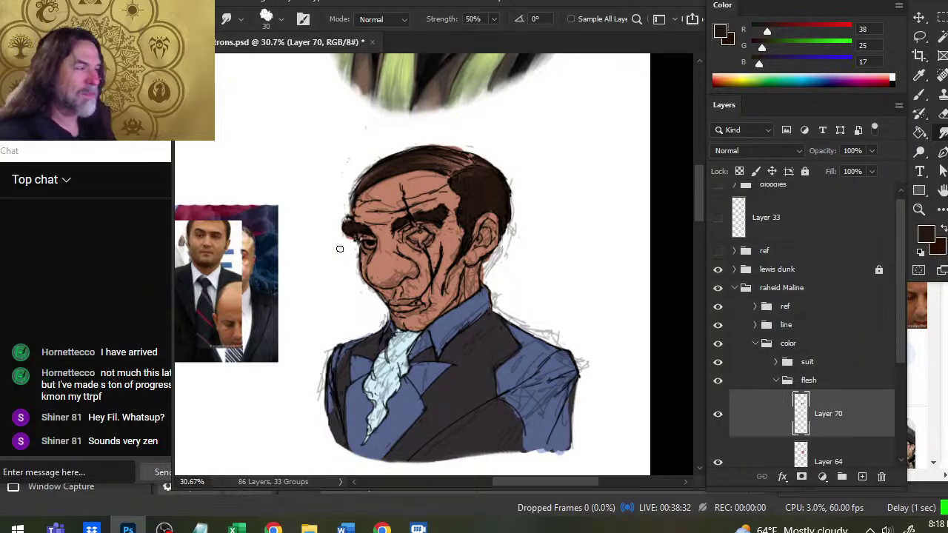
# Step: Blend dark brown hair over the bare skin tone along the upper outline of the man's head
pyautogui.press('b')
pyautogui.press('r')
pyautogui.moveTo(420, 149)
pyautogui.mouseDown()
pyautogui.moveTo(456, 151)
pyautogui.moveTo(405, 159)
pyautogui.moveTo(465, 154)
pyautogui.moveTo(430, 148)
pyautogui.moveTo(467, 153)
pyautogui.moveTo(430, 149)
pyautogui.moveTo(441, 140)
pyautogui.moveTo(479, 147)
pyautogui.mouseUp()
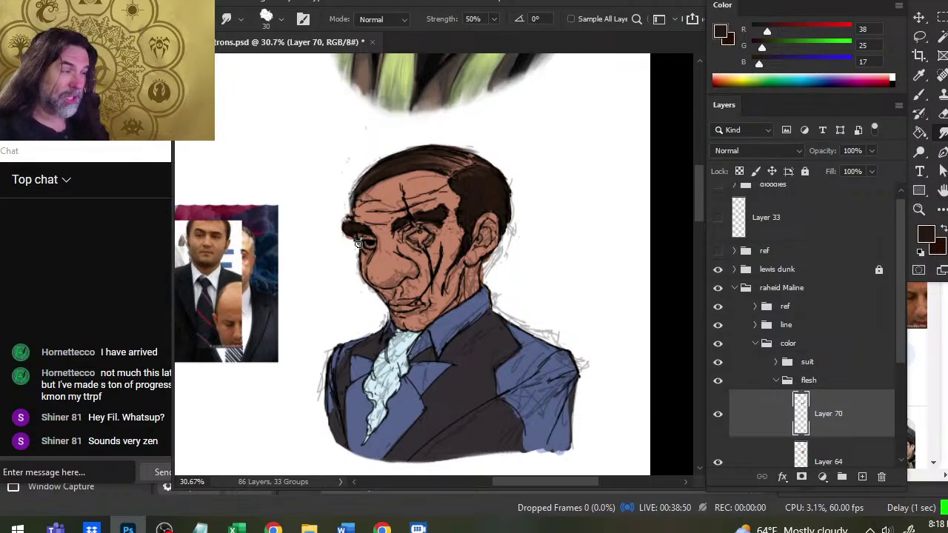
pyautogui.press('b')
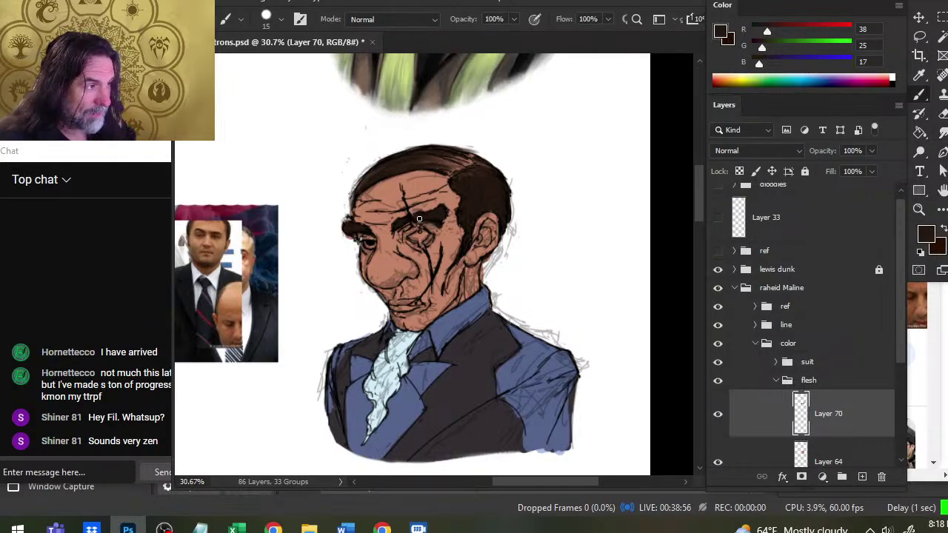
pyautogui.press('r')
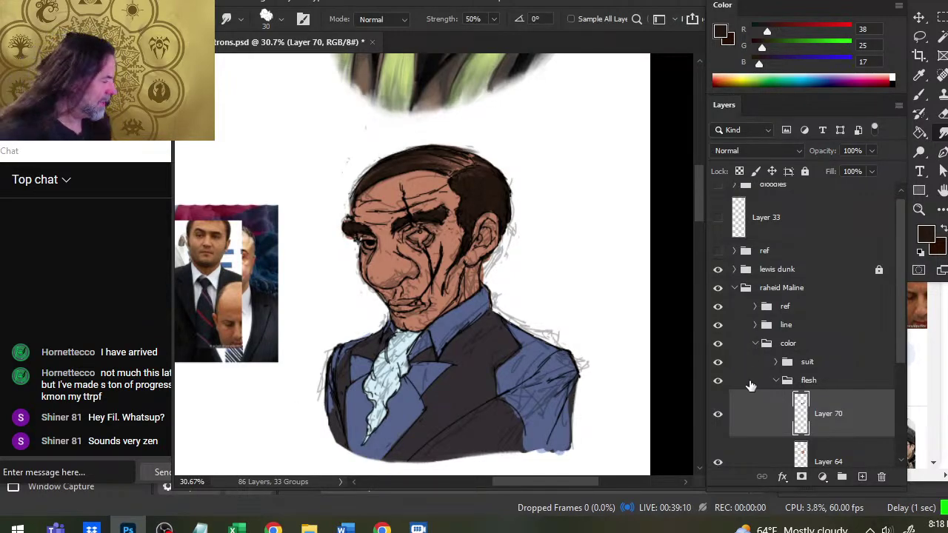
# Step: Check what Layer 69 in the suit group contains by toggling its visibility, and collapse the group
pyautogui.click(775, 361)
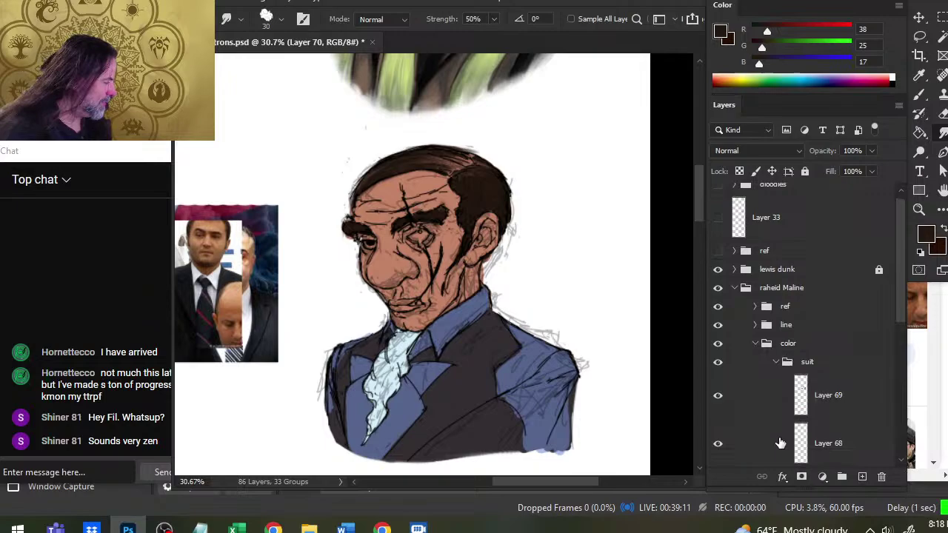
pyautogui.click(717, 396)
pyautogui.click(718, 396)
pyautogui.click(752, 403)
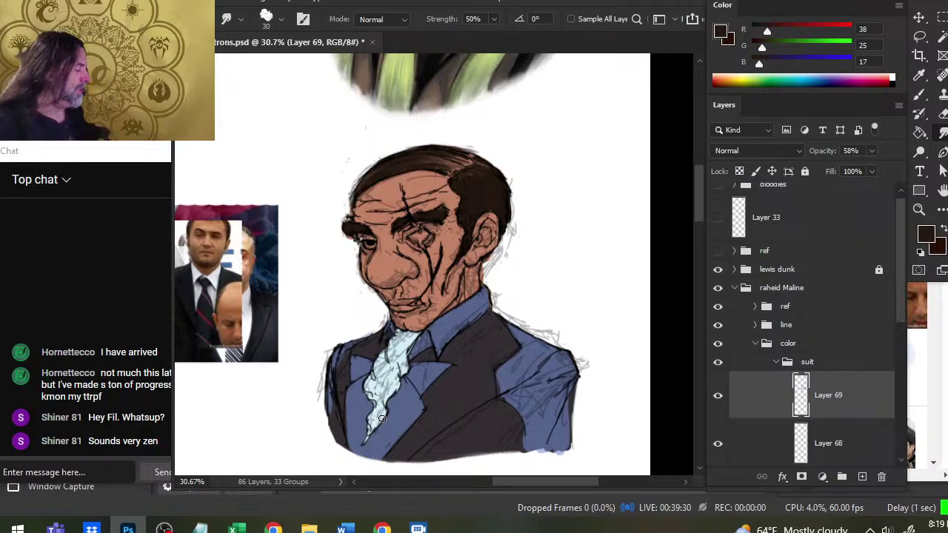
pyautogui.click(775, 362)
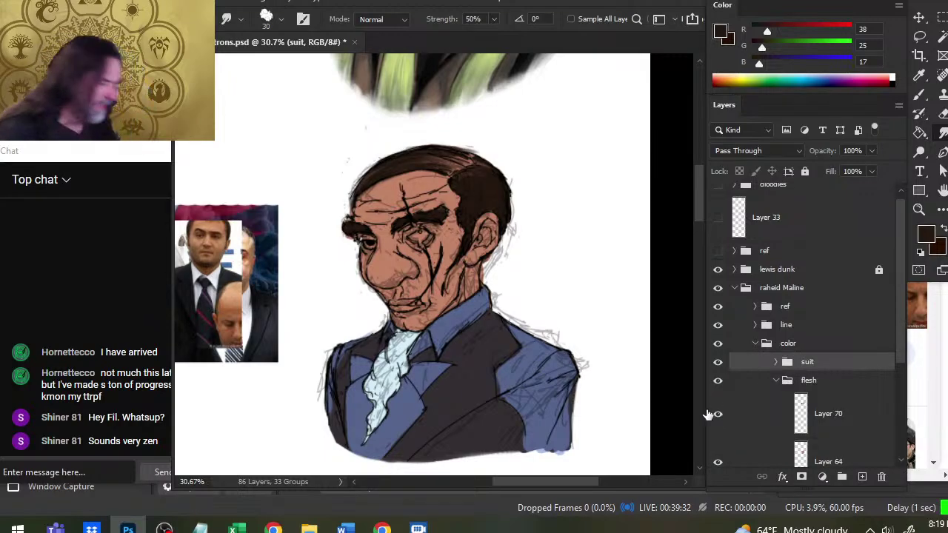
pyautogui.click(775, 362)
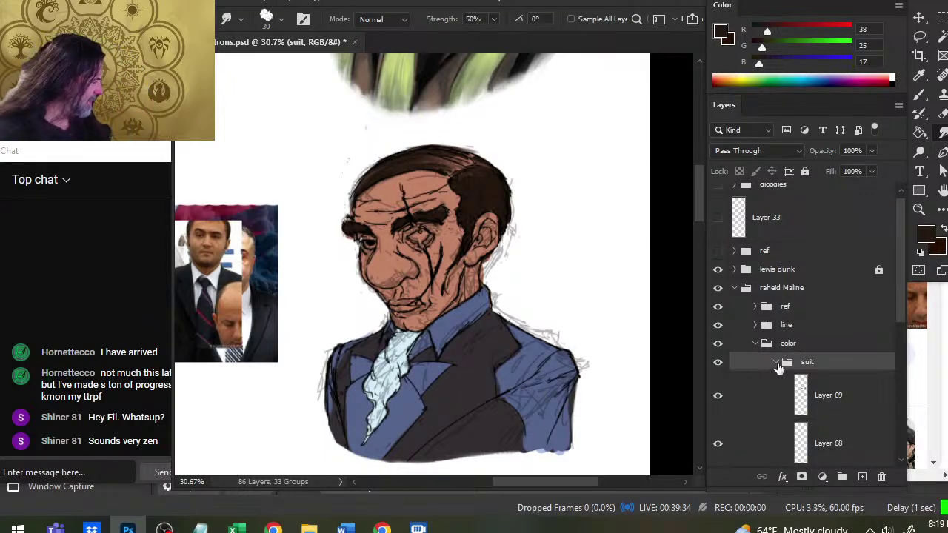
pyautogui.click(775, 362)
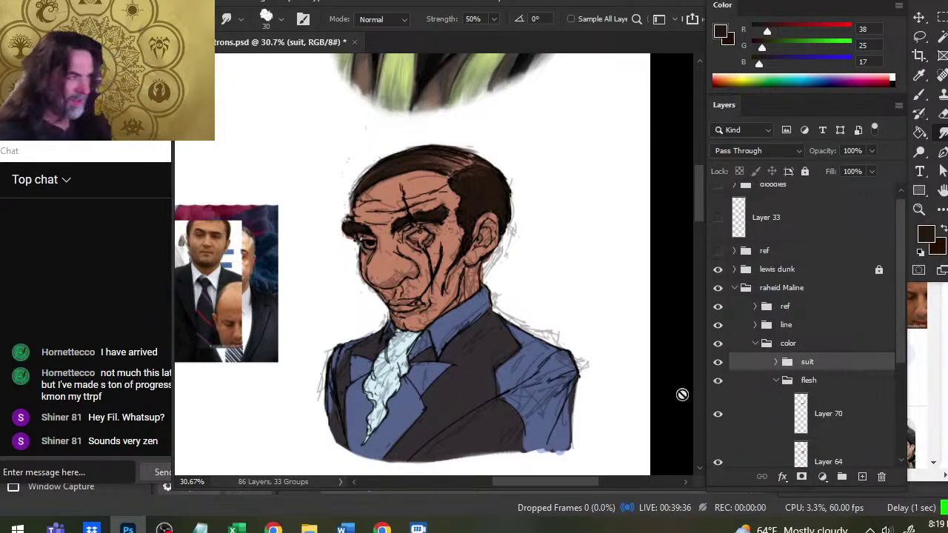
# Step: Identify the hair layer in the flesh group by toggling Layer 70, and add a new layer directly above Layer 64
pyautogui.press('z')
pyautogui.moveTo(546, 333); pyautogui.dragTo(490, 396)
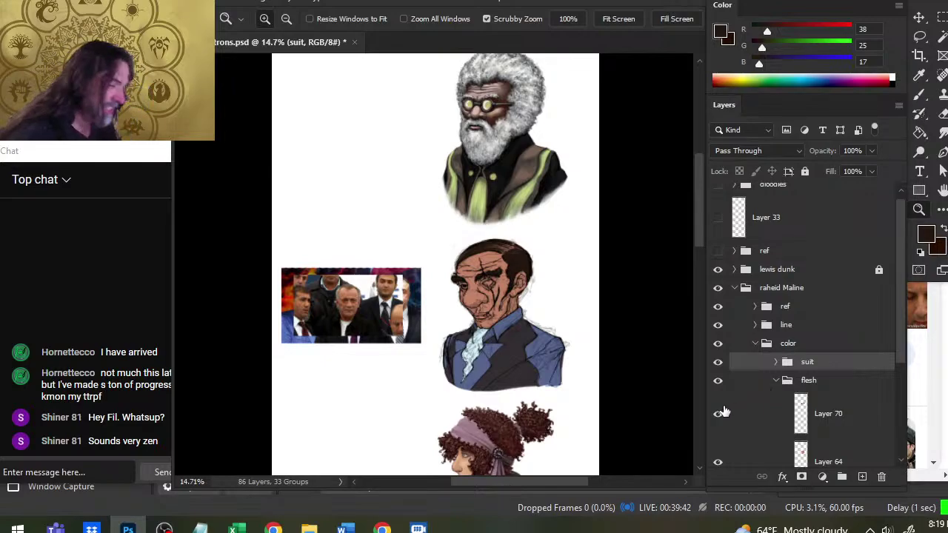
pyautogui.scroll(-1, 896, 329)
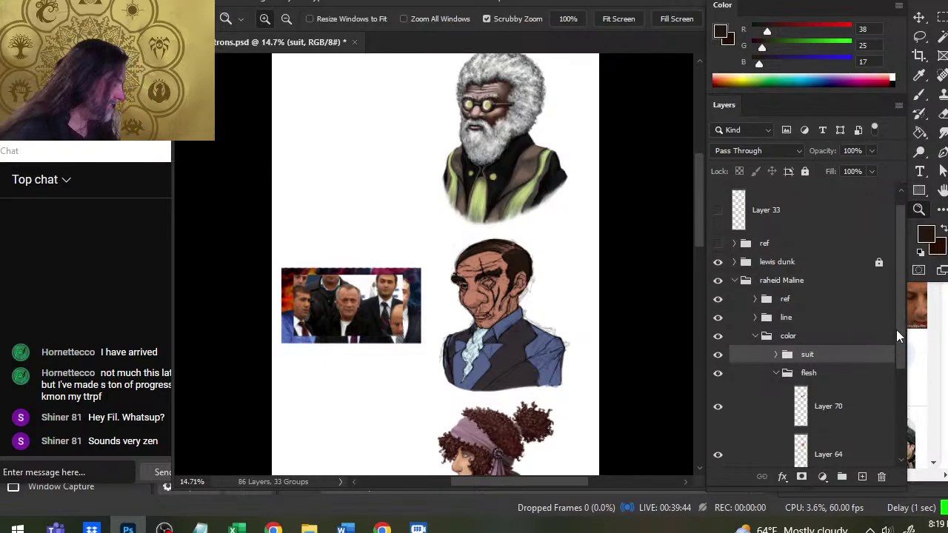
pyautogui.scroll(-1, 896, 335)
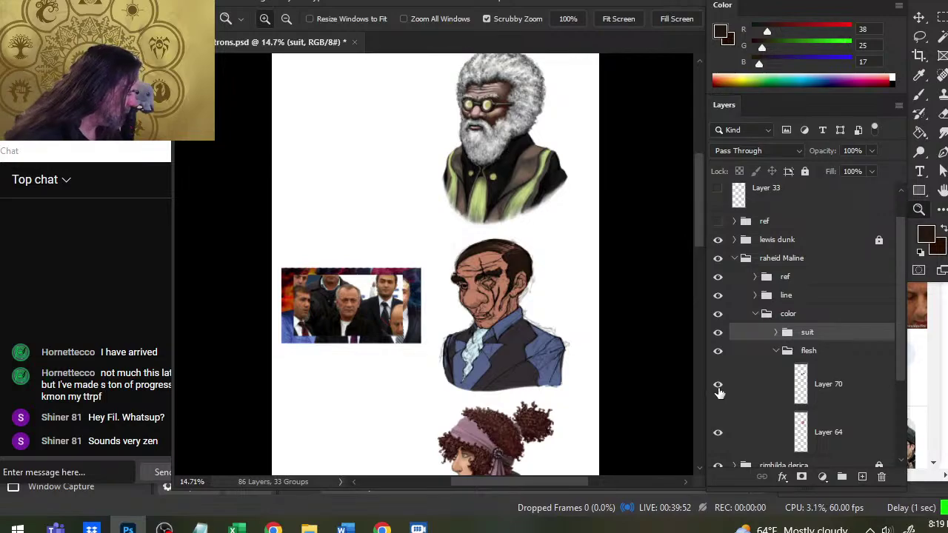
pyautogui.click(717, 383)
pyautogui.click(717, 384)
pyautogui.click(754, 443)
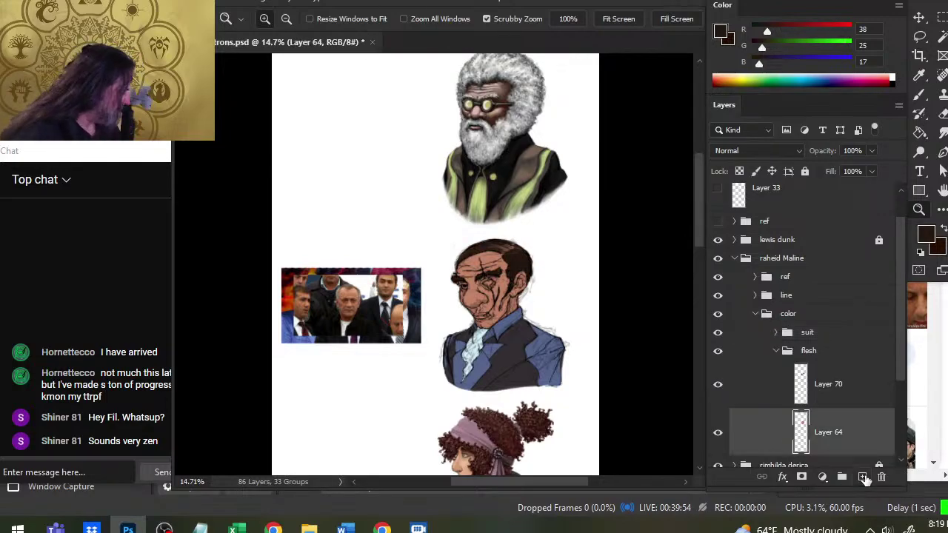
pyautogui.click(861, 476)
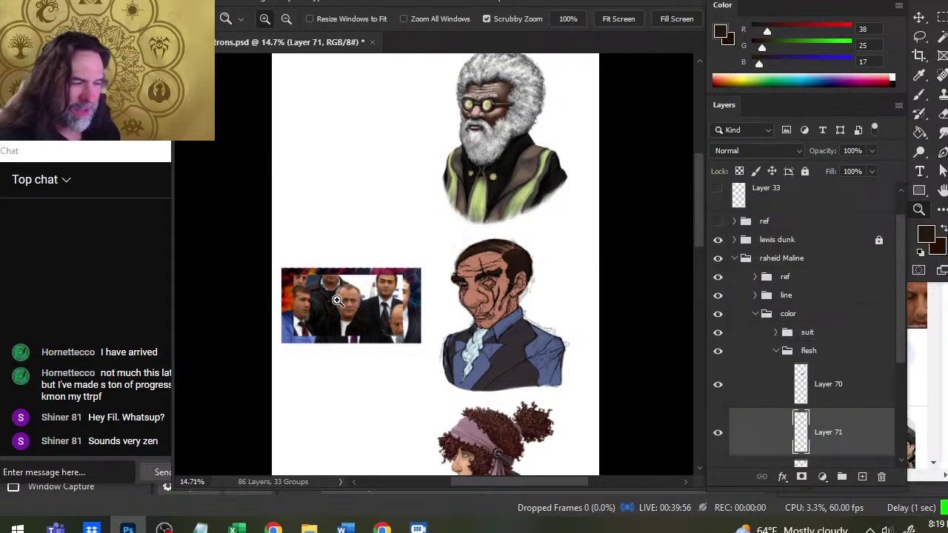
# Step: Sample a light skin tone (RGB 221, 166, 135) from the grey-haired man in the reference photo and paint a highlight on the portrait's nose tip
pyautogui.moveTo(347, 311); pyautogui.dragTo(378, 311)
pyautogui.press('b')
pyautogui.keyDown('alt'); pyautogui.click(381, 267); pyautogui.keyUp('alt')
pyautogui.moveTo(381, 267); pyautogui.dragTo(380, 274)
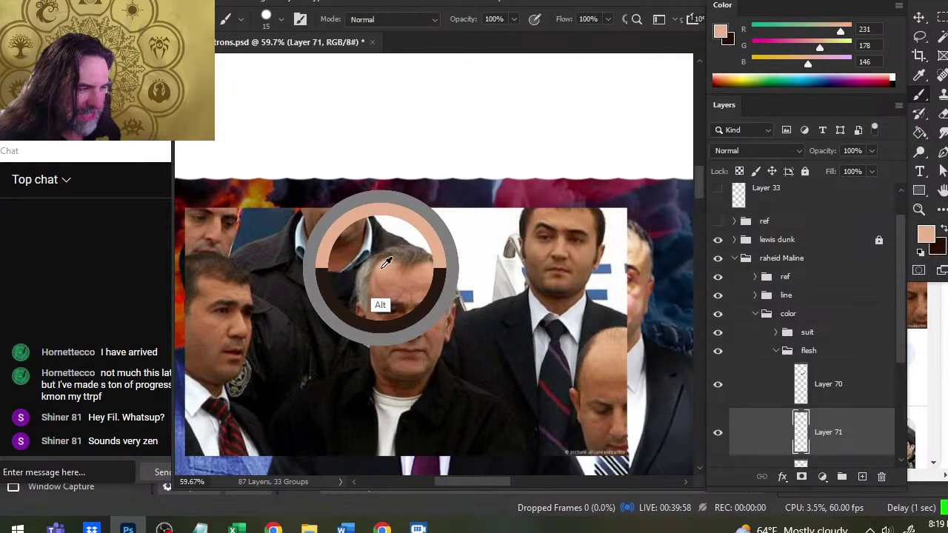
pyautogui.moveTo(561, 338); pyautogui.dragTo(284, 273)
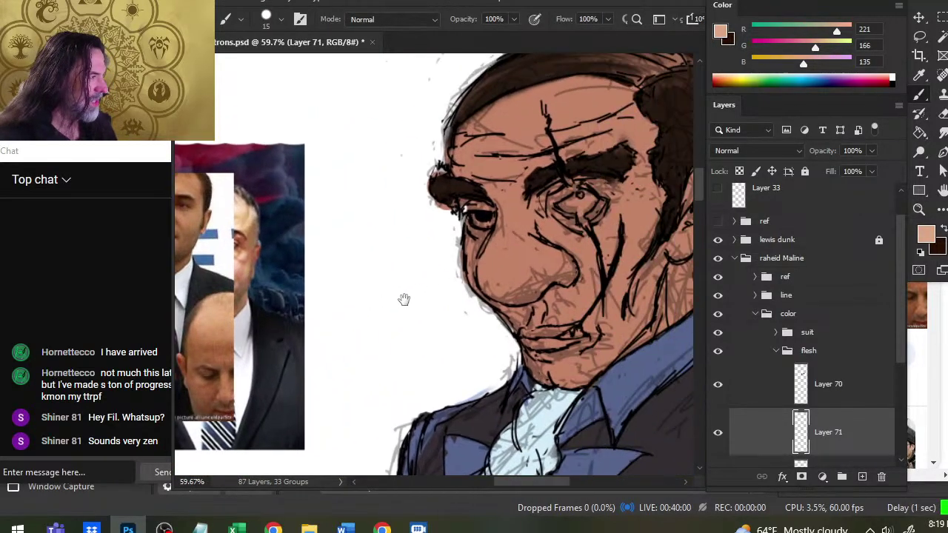
pyautogui.moveTo(415, 248)
pyautogui.mouseDown()
pyautogui.moveTo(400, 271)
pyautogui.moveTo(408, 276)
pyautogui.moveTo(416, 246)
pyautogui.mouseUp()
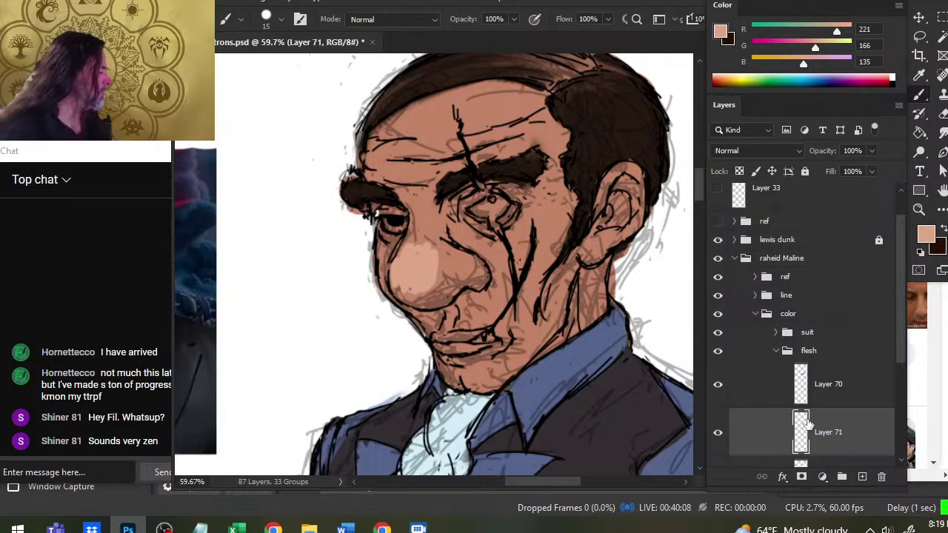
# Step: Compare the portrait with and without the hair on Layer 70, and return to Layer 71
pyautogui.click(850, 385)
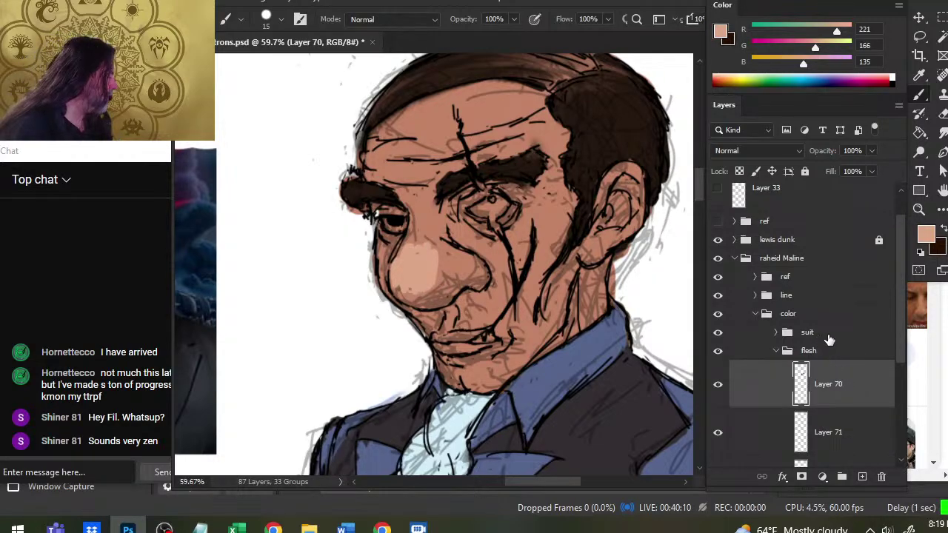
pyautogui.click(827, 345)
pyautogui.click(848, 385)
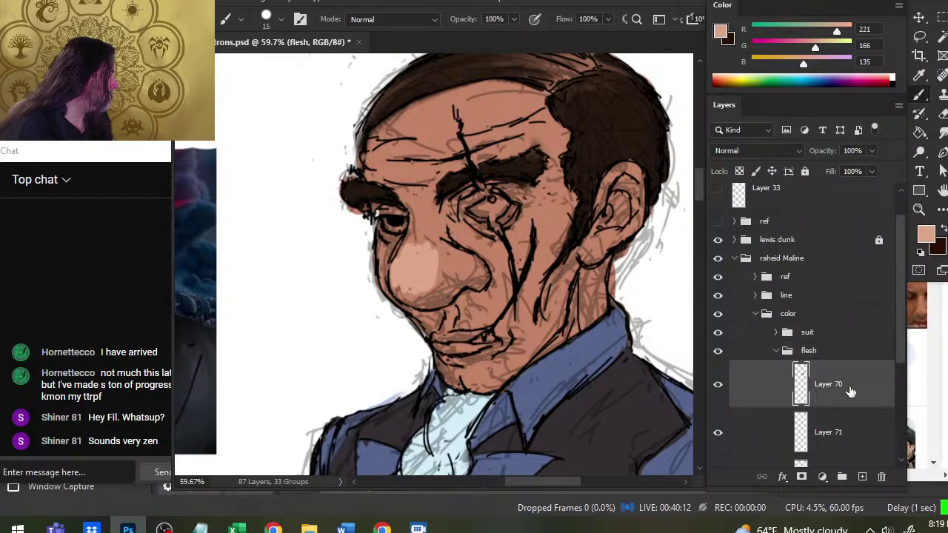
pyautogui.click(722, 395)
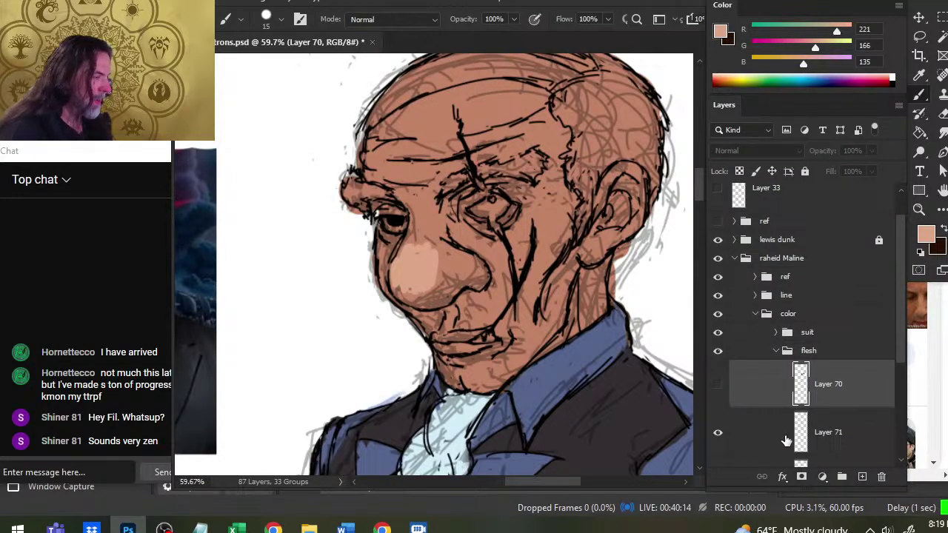
pyautogui.click(844, 427)
pyautogui.click(716, 393)
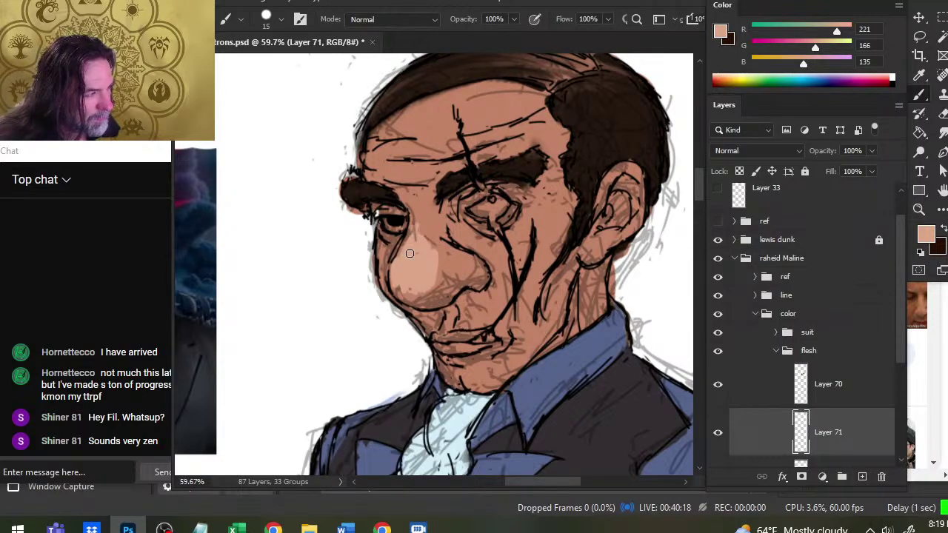
# Step: Paint light skin highlights on the bridge of the nose and the nostril with a 15 px brush, and reduce the brush to 9 px
pyautogui.moveTo(416, 226); pyautogui.dragTo(422, 205)
pyautogui.moveTo(461, 281); pyautogui.dragTo(461, 261)
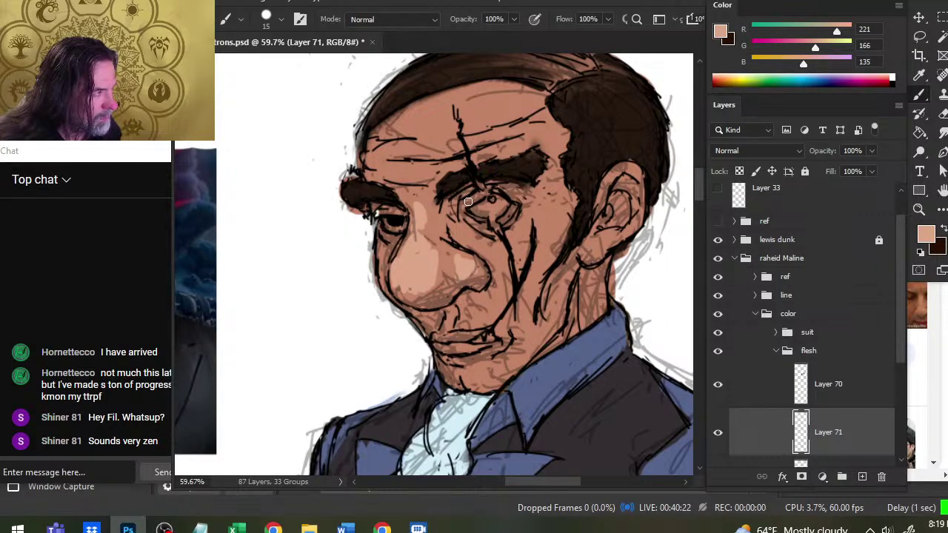
pyautogui.press('[')
pyautogui.press('[')
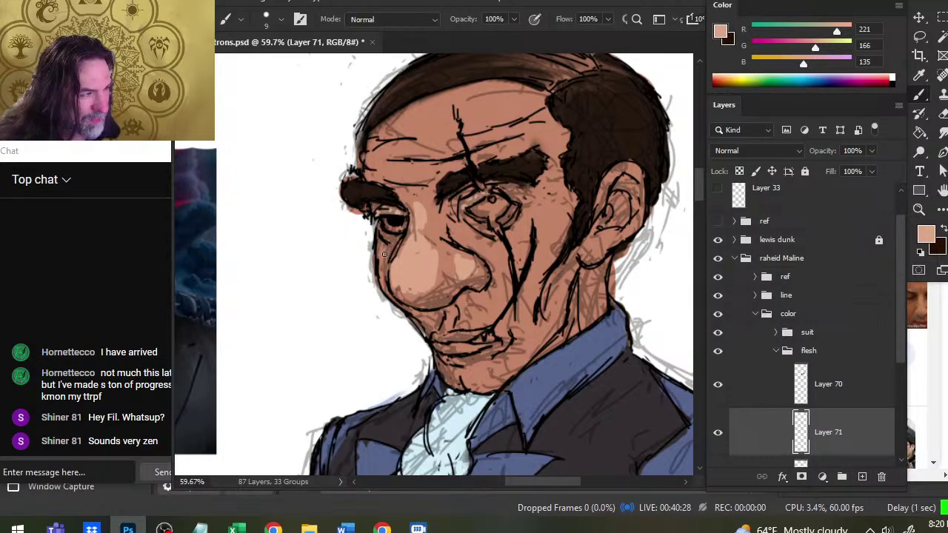
pyautogui.press('r')
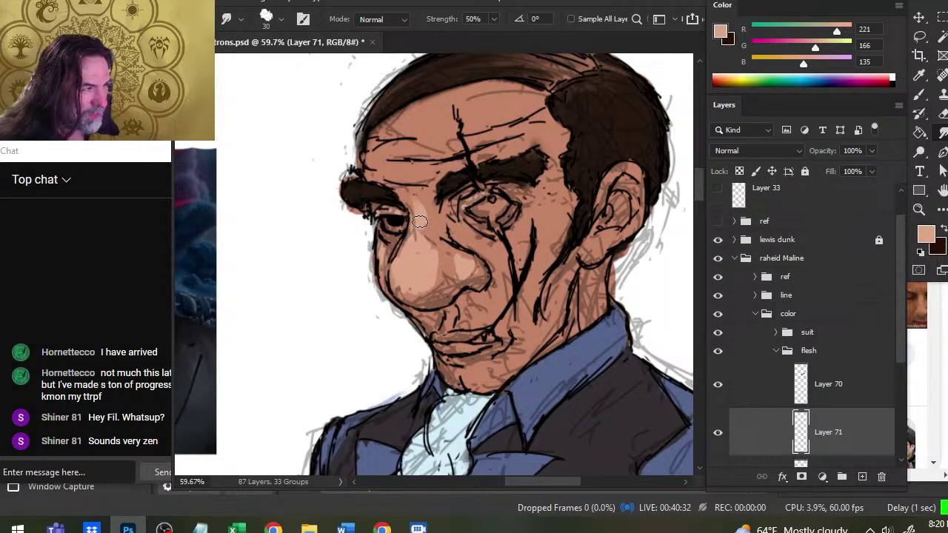
# Step: Paint light skin highlights between the forehead wrinkles with a 9 px brush and smudge them at 50% strength
pyautogui.press('b')
pyautogui.moveTo(416, 168); pyautogui.dragTo(388, 164)
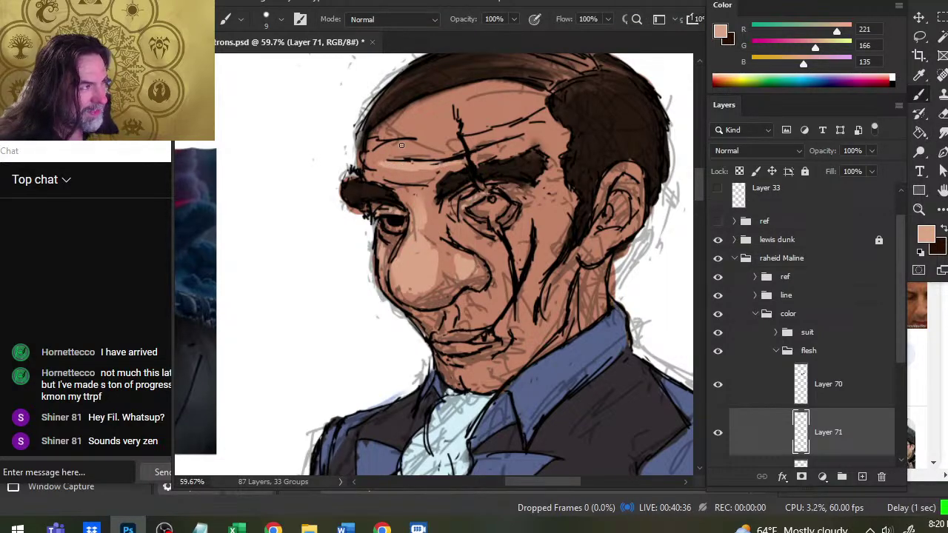
pyautogui.moveTo(401, 145)
pyautogui.mouseDown()
pyautogui.moveTo(376, 149)
pyautogui.moveTo(408, 143)
pyautogui.moveTo(407, 111)
pyautogui.moveTo(471, 106)
pyautogui.moveTo(508, 92)
pyautogui.mouseUp()
pyautogui.press('r')
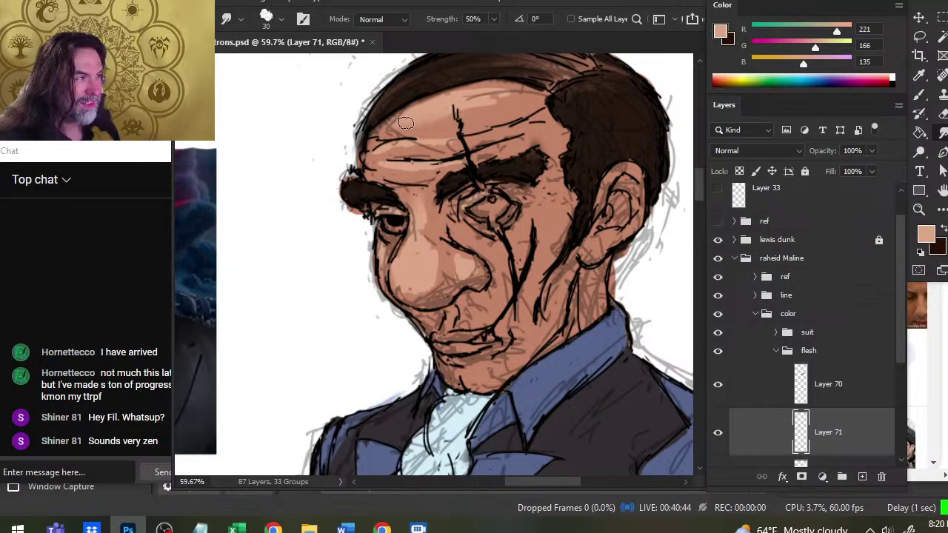
pyautogui.moveTo(405, 123); pyautogui.dragTo(449, 105)
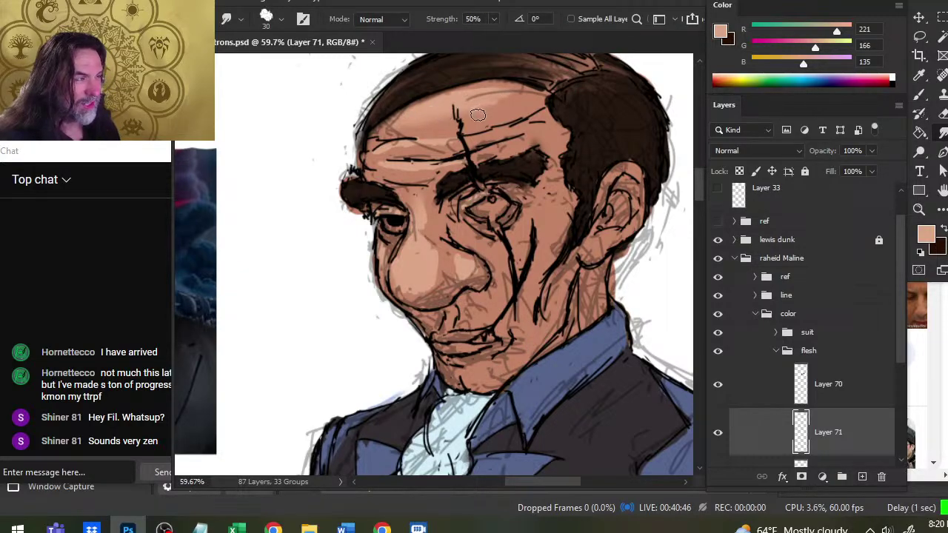
pyautogui.moveTo(464, 98)
pyautogui.mouseDown()
pyautogui.moveTo(511, 86)
pyautogui.moveTo(454, 98)
pyautogui.moveTo(503, 107)
pyautogui.moveTo(442, 108)
pyautogui.moveTo(497, 91)
pyautogui.moveTo(488, 99)
pyautogui.moveTo(509, 113)
pyautogui.moveTo(426, 120)
pyautogui.moveTo(433, 147)
pyautogui.moveTo(440, 141)
pyautogui.moveTo(432, 153)
pyautogui.moveTo(483, 133)
pyautogui.moveTo(449, 172)
pyautogui.moveTo(424, 172)
pyautogui.moveTo(457, 161)
pyautogui.mouseUp()
pyautogui.press('b')
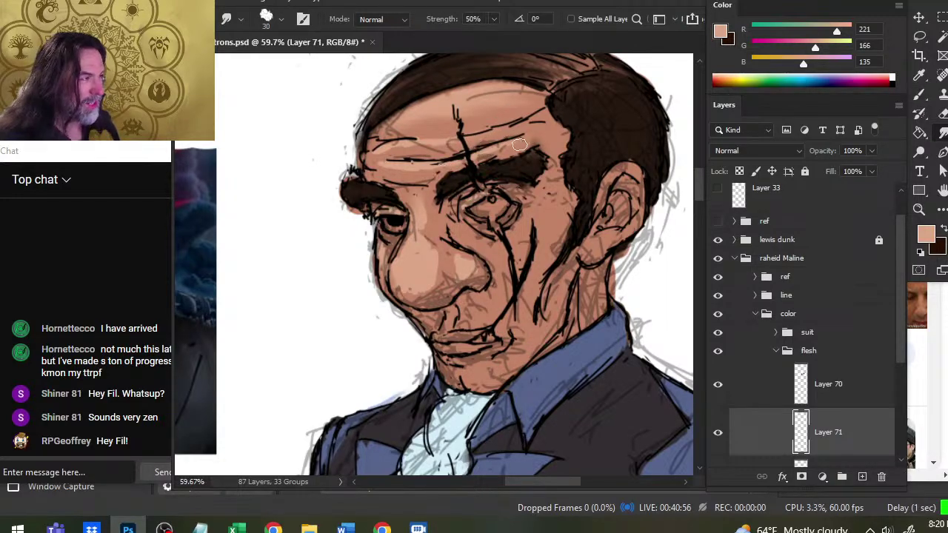
# Step: Paint light skin highlights along the bridge and side of the nose with a 9 px brush and smudge them at 50% strength
pyautogui.press('b')
pyautogui.press('r')
pyautogui.moveTo(417, 202)
pyautogui.mouseDown()
pyautogui.moveTo(406, 196)
pyautogui.moveTo(423, 235)
pyautogui.moveTo(415, 244)
pyautogui.moveTo(428, 256)
pyautogui.moveTo(408, 246)
pyautogui.mouseUp()
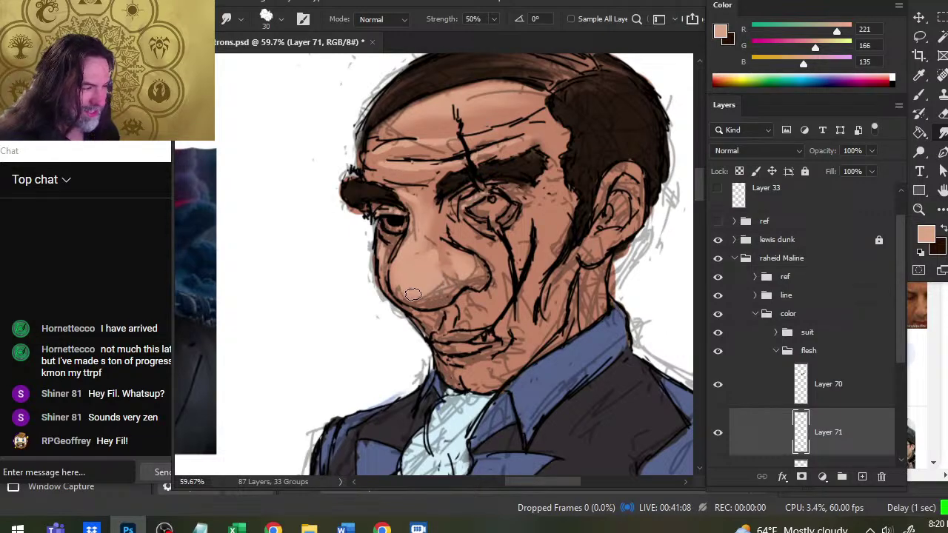
pyautogui.press('b')
pyautogui.press('r')
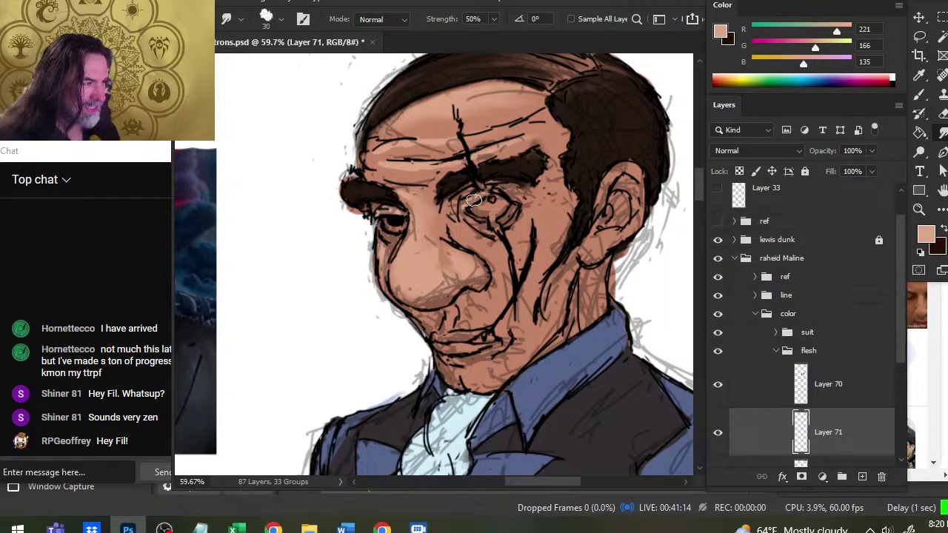
# Step: Paint light skin highlights on the cheekbone and under the scarred eye, and smudge them into the surrounding skin
pyautogui.press('b')
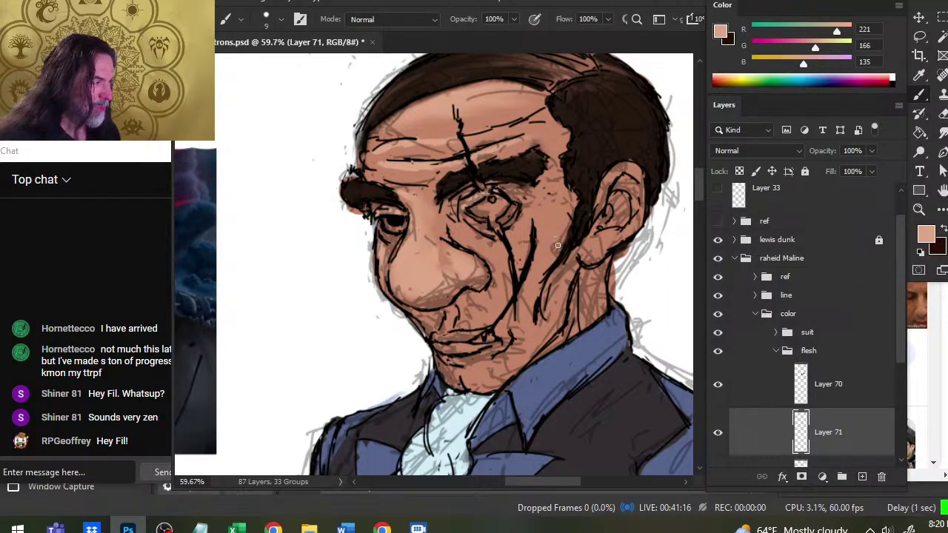
pyautogui.moveTo(550, 215)
pyautogui.mouseDown()
pyautogui.moveTo(536, 218)
pyautogui.moveTo(553, 213)
pyautogui.mouseUp()
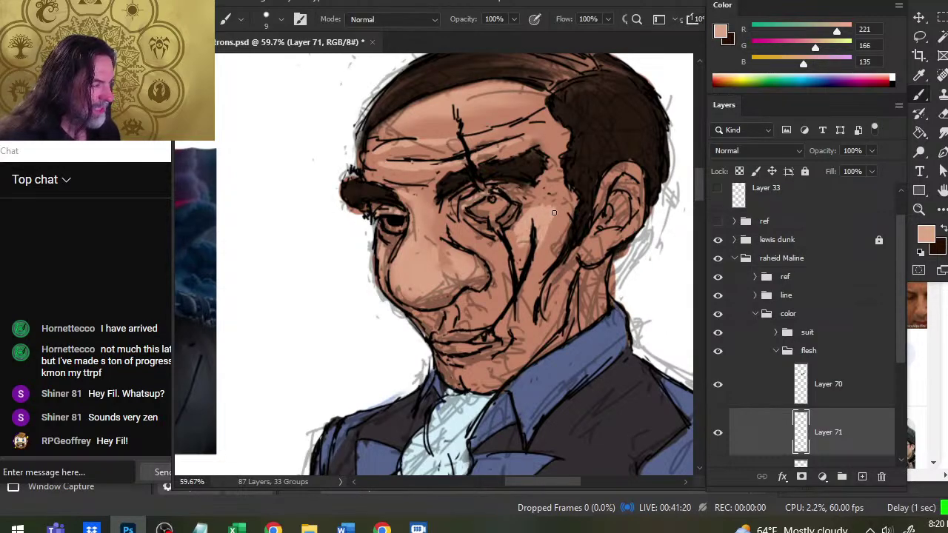
pyautogui.moveTo(461, 227); pyautogui.dragTo(489, 245)
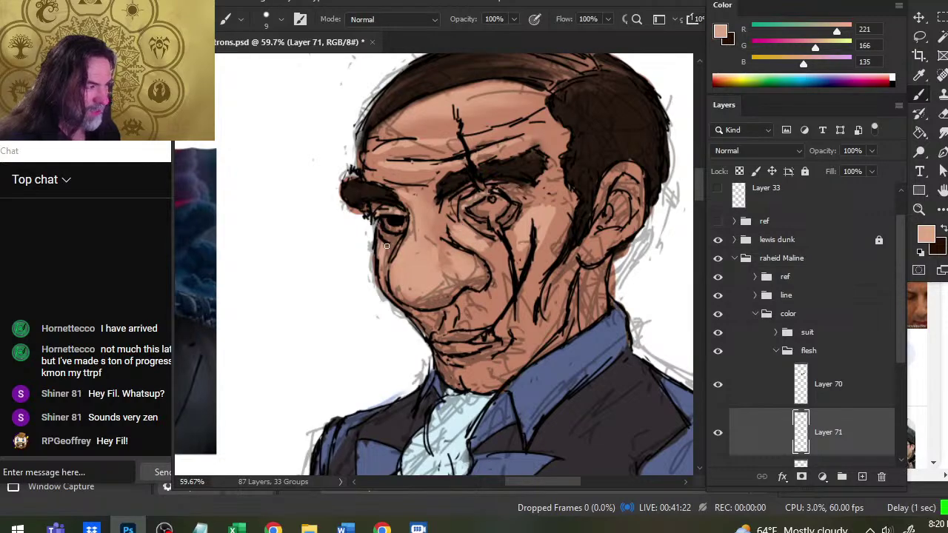
pyautogui.press('r')
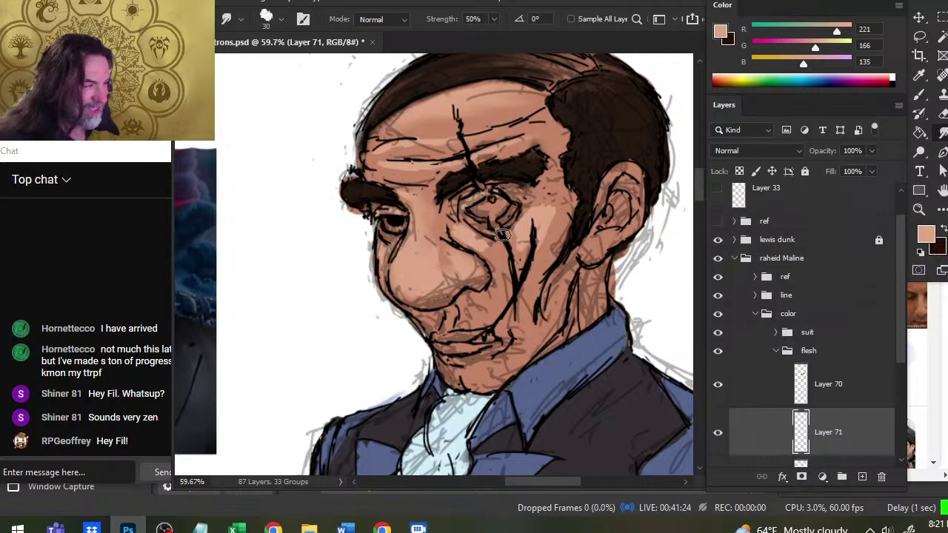
pyautogui.moveTo(456, 220)
pyautogui.mouseDown()
pyautogui.moveTo(473, 235)
pyautogui.moveTo(518, 244)
pyautogui.moveTo(544, 217)
pyautogui.mouseUp()
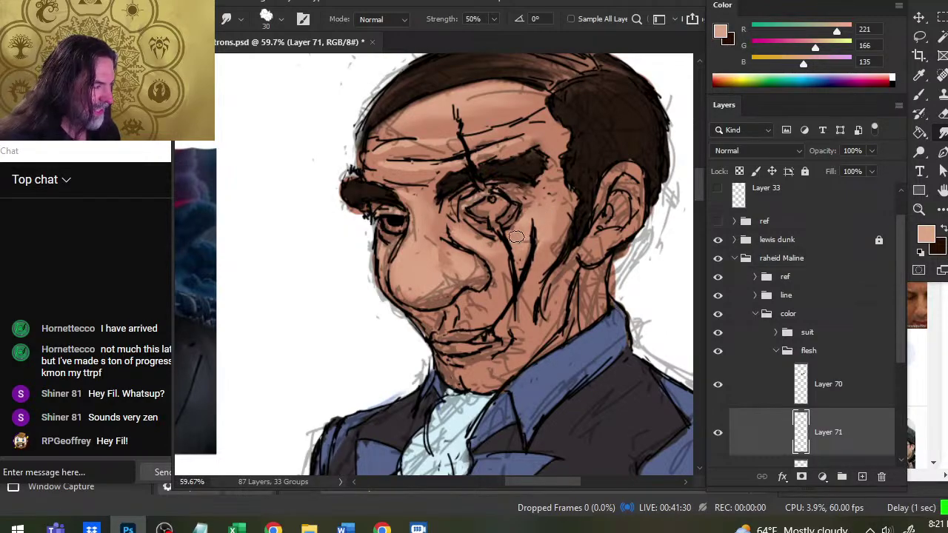
# Step: Add light skin highlights between the eyebrows and on the forehead around the top of the scar, and blend them by smudging
pyautogui.press('b')
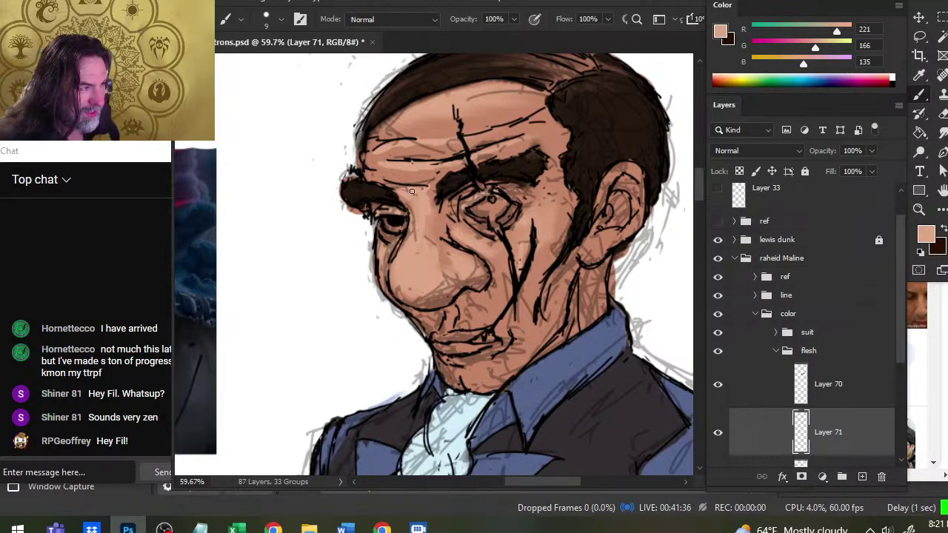
pyautogui.press('r')
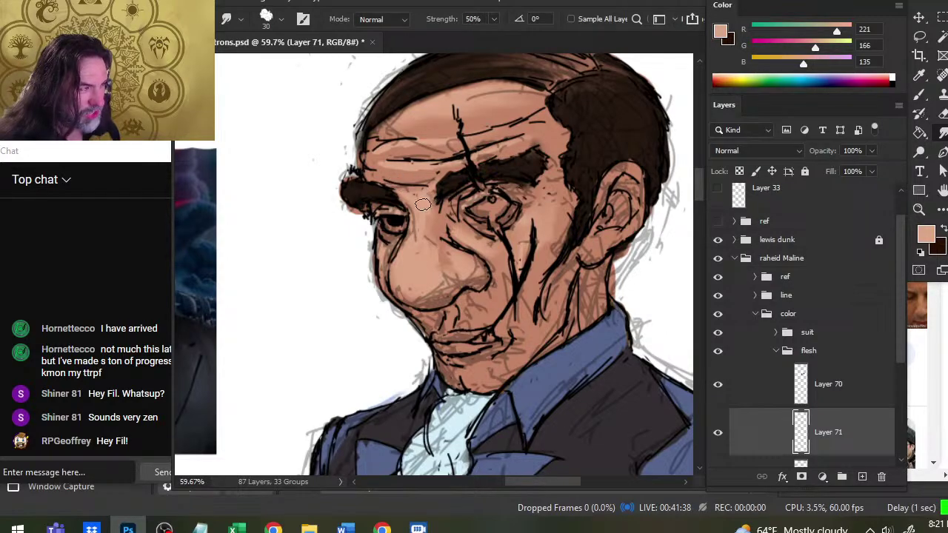
pyautogui.press('b')
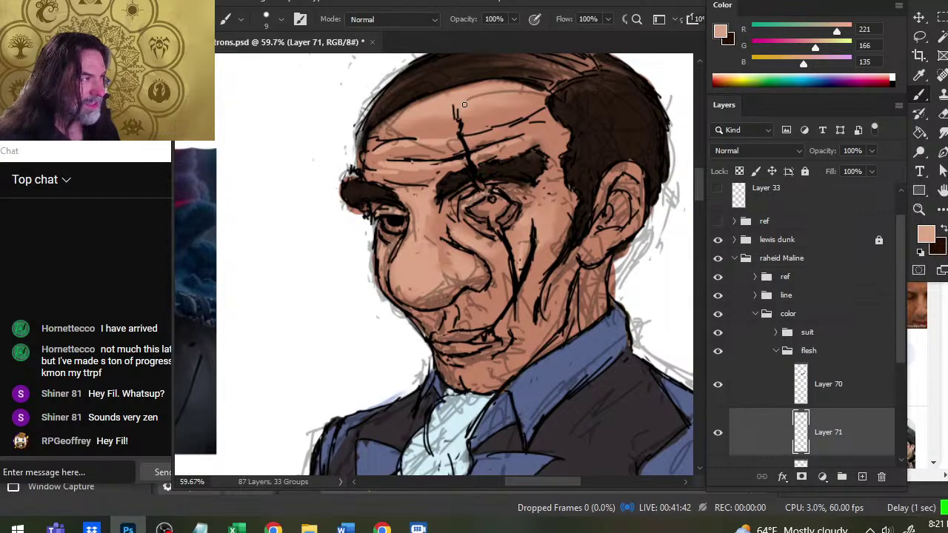
pyautogui.press('r')
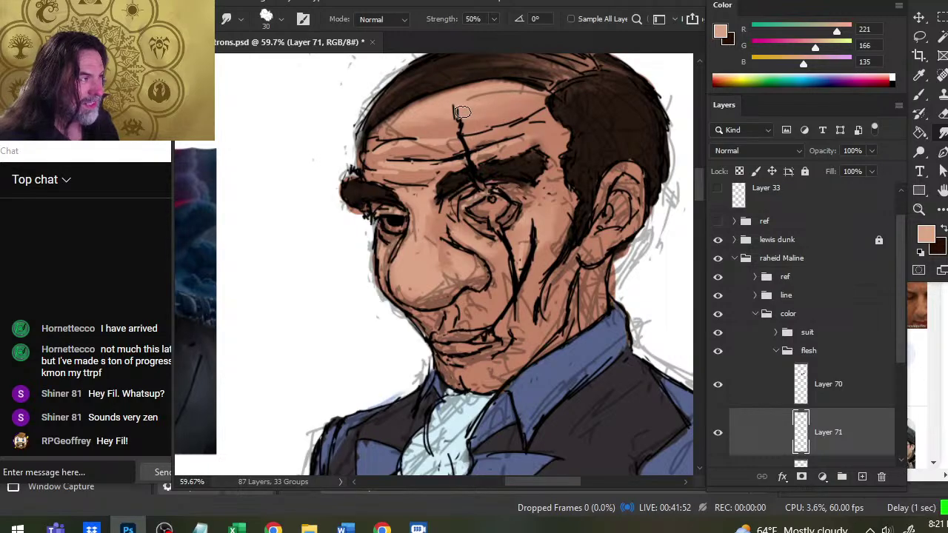
pyautogui.press('b')
pyautogui.press('r')
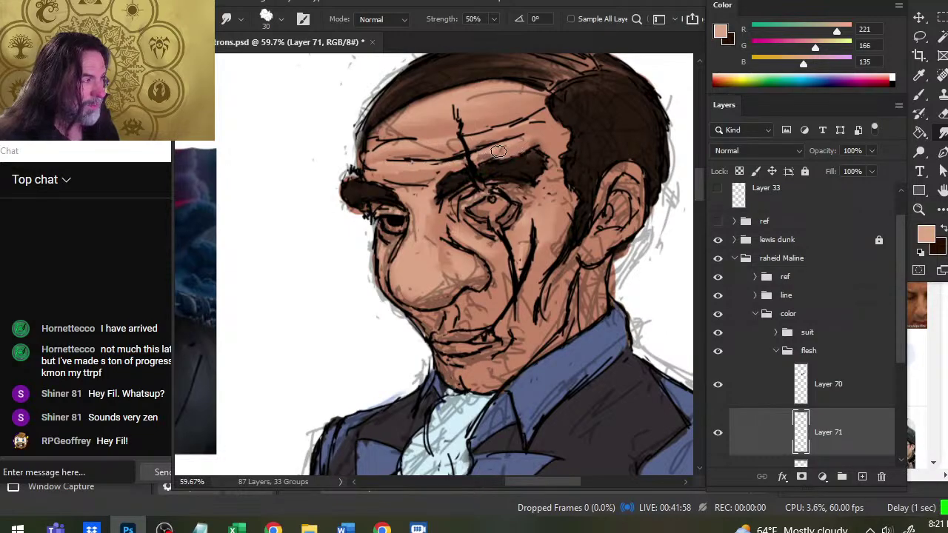
# Step: Paint and smudge light skin highlights on the forehead between the scarred eye's eyebrow and the hairline
pyautogui.press('b')
pyautogui.press('r')
pyautogui.moveTo(549, 132); pyautogui.dragTo(543, 145)
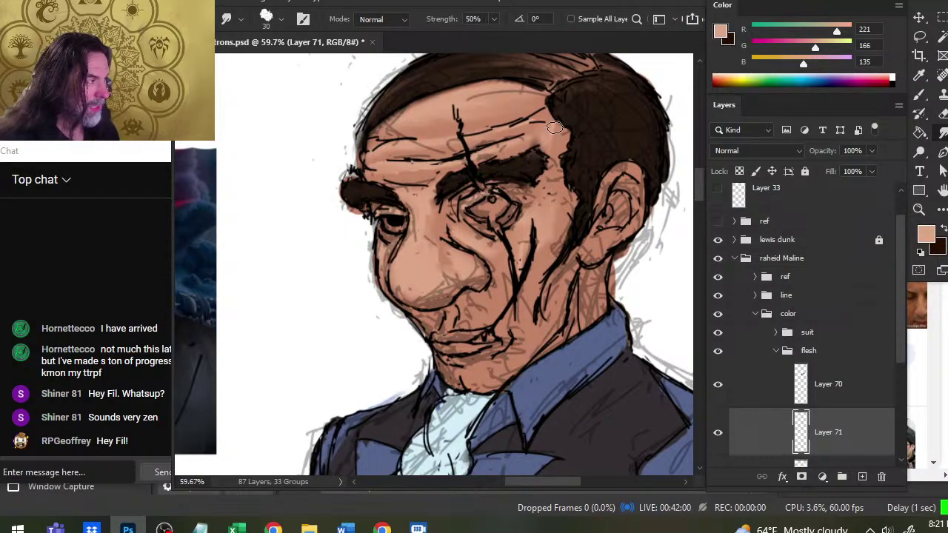
pyautogui.press('b')
pyautogui.press('r')
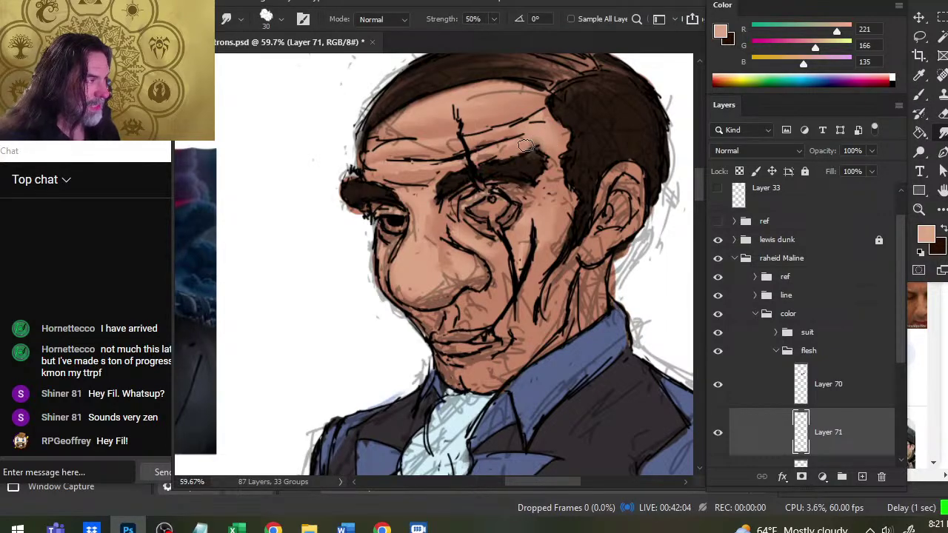
pyautogui.press('b')
pyautogui.moveTo(533, 97)
pyautogui.mouseDown()
pyautogui.moveTo(520, 115)
pyautogui.moveTo(536, 107)
pyautogui.mouseUp()
pyautogui.press('r')
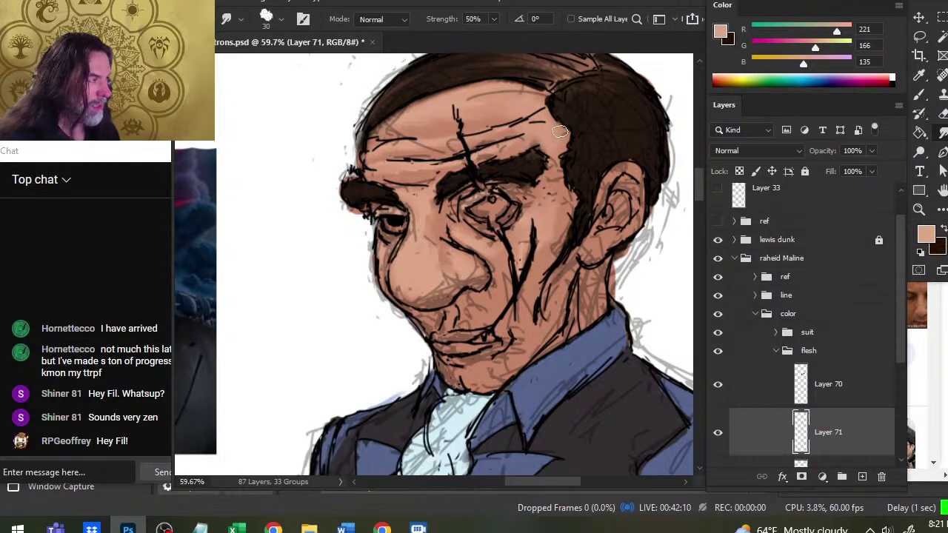
# Step: Paint light skin highlights down the temple beside the scarred eye and smudge them at 50% strength
pyautogui.press('b')
pyautogui.moveTo(548, 165); pyautogui.dragTo(550, 212)
pyautogui.moveTo(555, 193)
pyautogui.mouseDown()
pyautogui.moveTo(555, 219)
pyautogui.moveTo(547, 175)
pyautogui.moveTo(538, 194)
pyautogui.moveTo(549, 200)
pyautogui.mouseUp()
pyautogui.press('r')
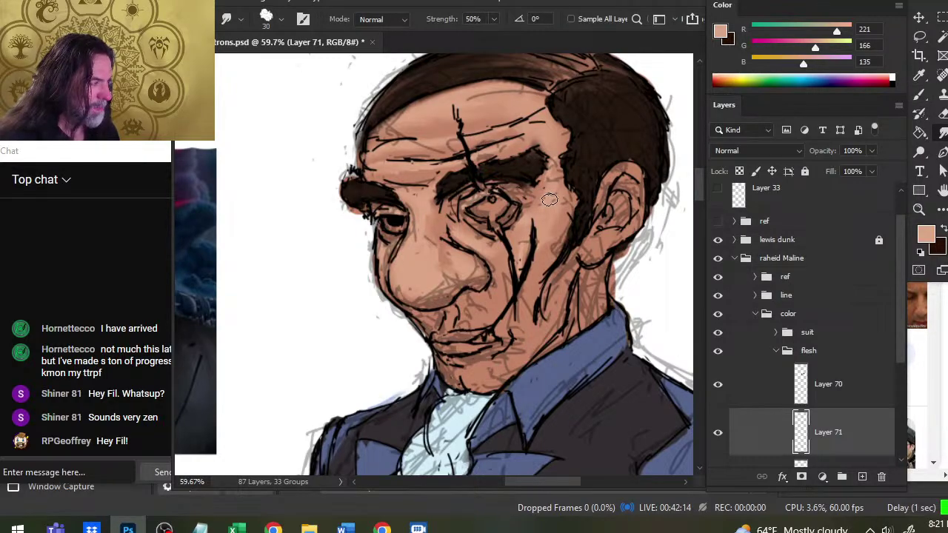
# Step: Touch up the light skin highlights around the unscarred eye and the top of the nose bridge, and smudge them
pyautogui.press('b')
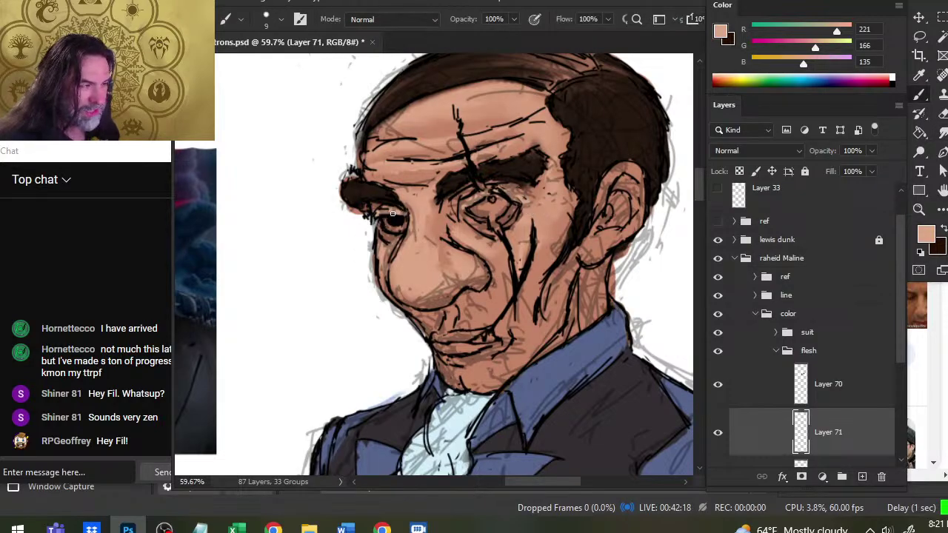
pyautogui.press('r')
pyautogui.press('b')
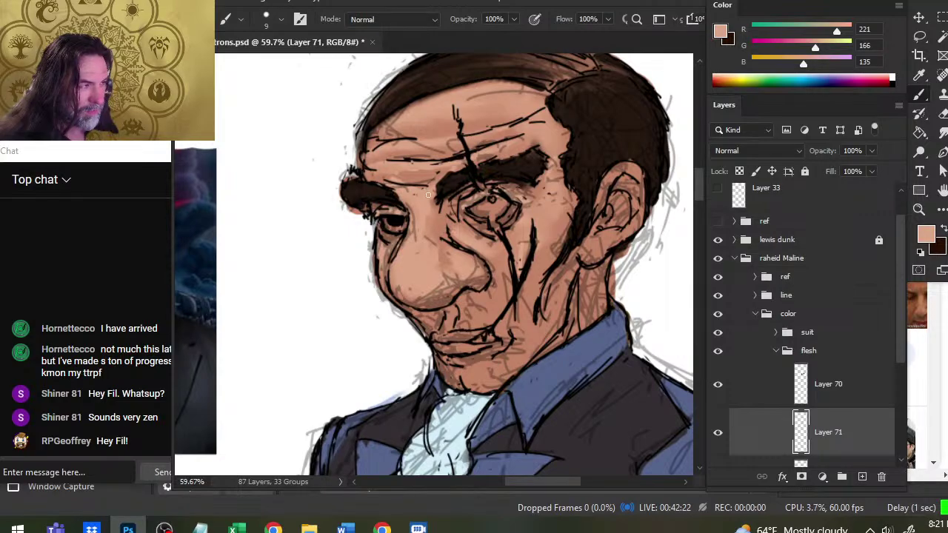
pyautogui.press('r')
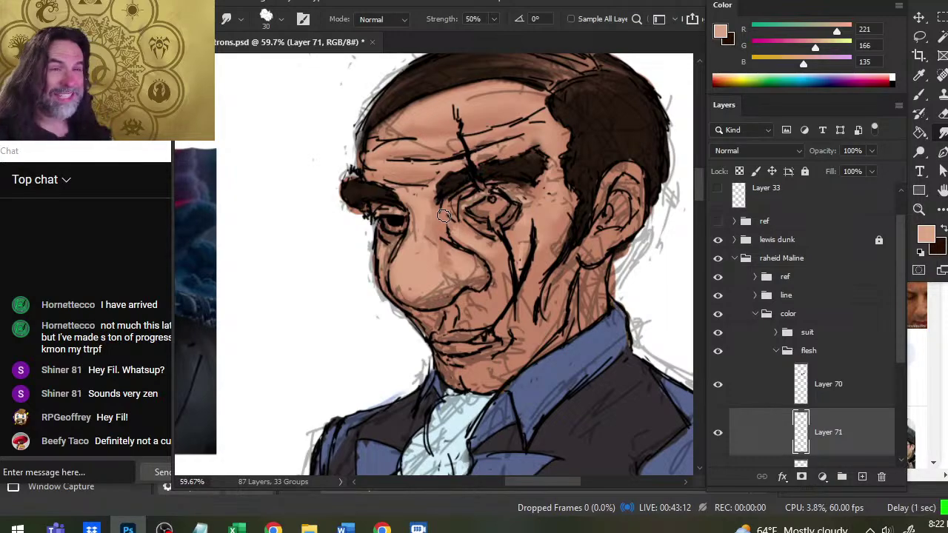
# Step: Brighten the skin above the eyebrows and between the forehead wrinkles with the 9 px brush, and smudge the strokes smooth
pyautogui.press('b')
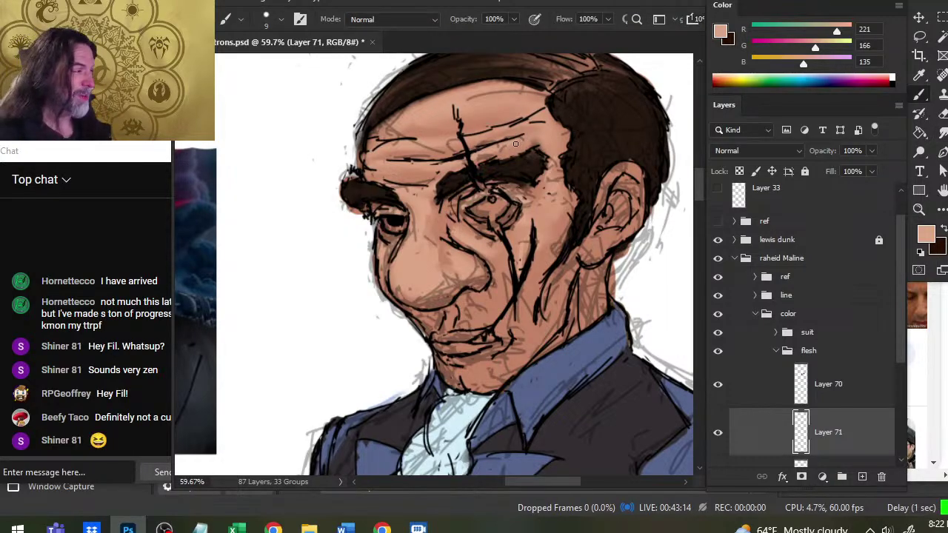
pyautogui.moveTo(507, 147); pyautogui.dragTo(530, 141)
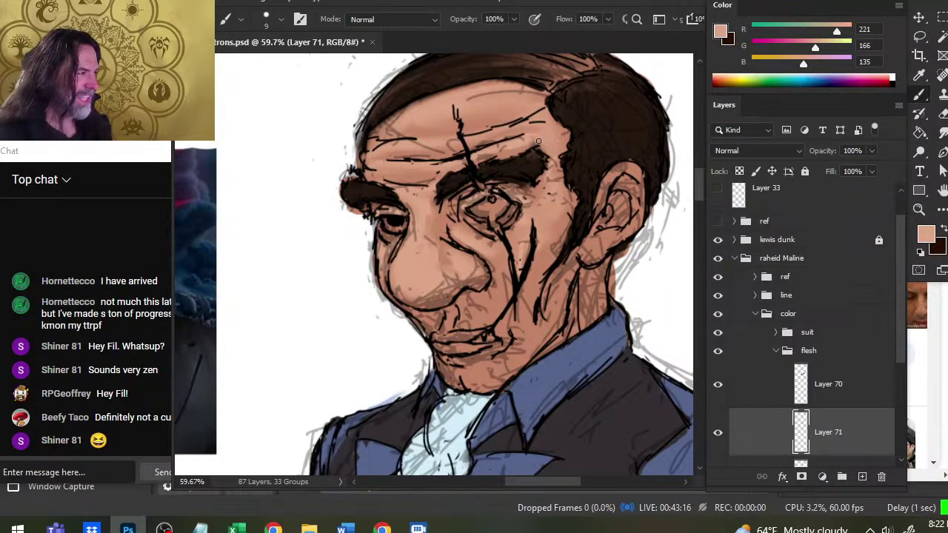
pyautogui.press('r')
pyautogui.press('b')
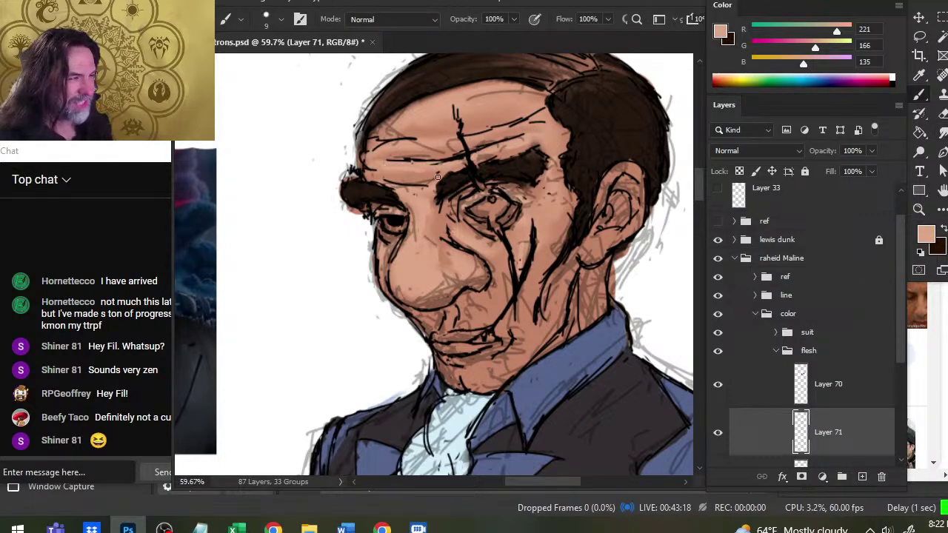
pyautogui.press('r')
pyautogui.moveTo(418, 167)
pyautogui.mouseDown()
pyautogui.moveTo(438, 171)
pyautogui.moveTo(405, 177)
pyautogui.moveTo(379, 164)
pyautogui.mouseUp()
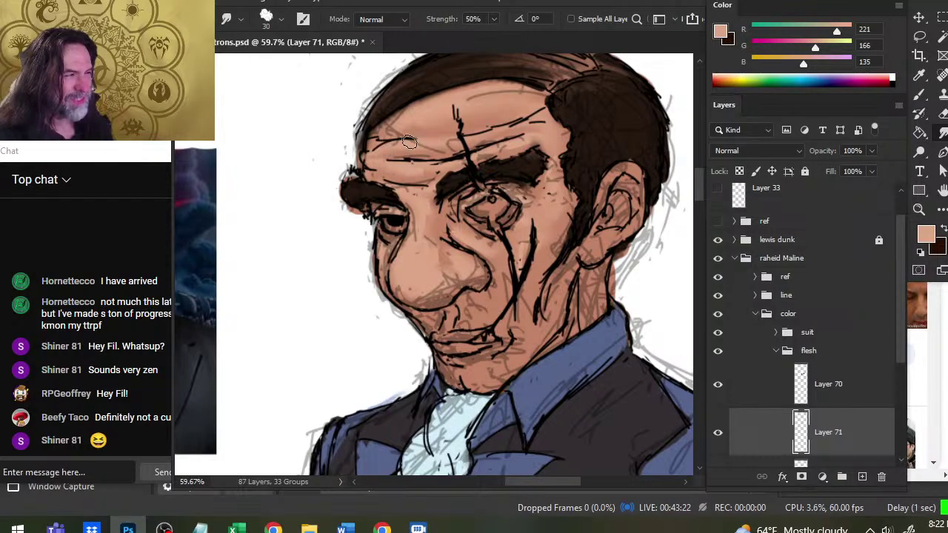
pyautogui.moveTo(397, 140)
pyautogui.mouseDown()
pyautogui.moveTo(454, 109)
pyautogui.moveTo(397, 164)
pyautogui.mouseUp()
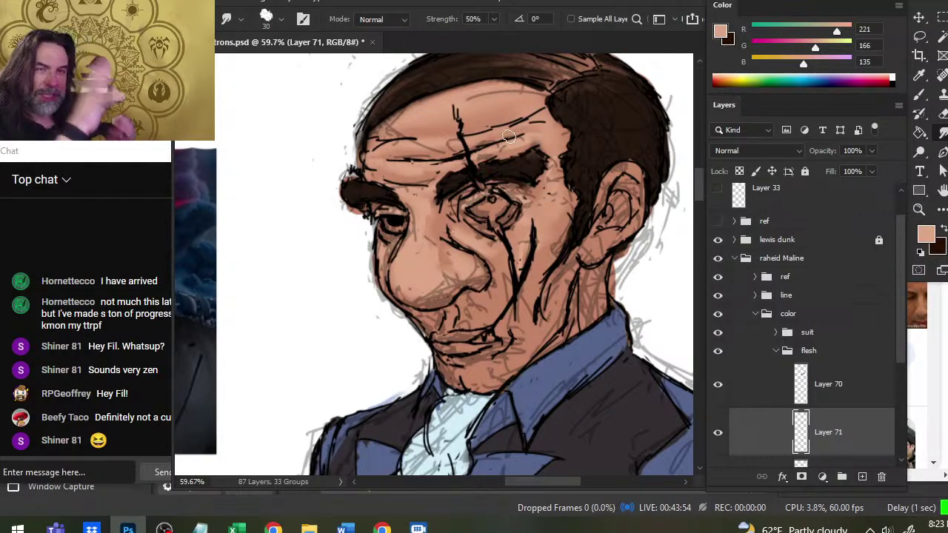
pyautogui.press('b')
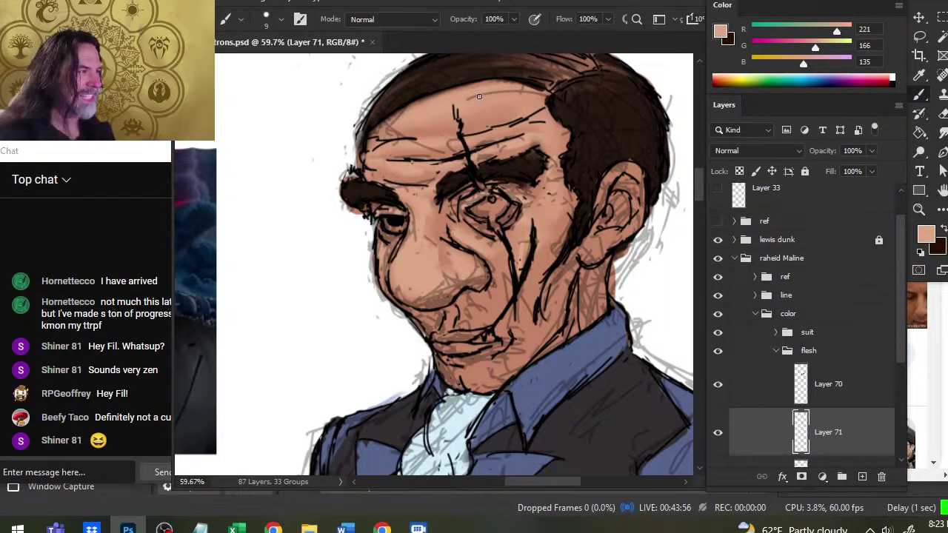
pyautogui.press('r')
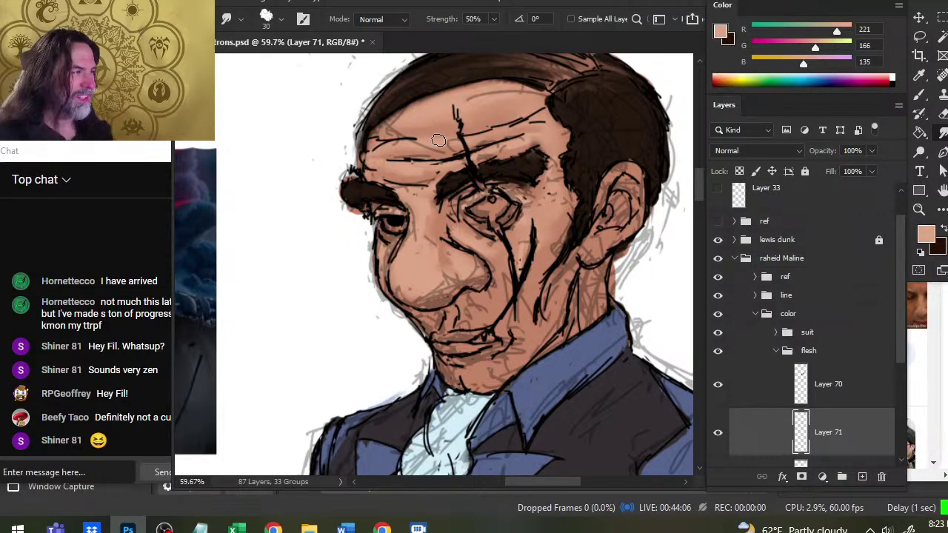
# Step: Paint light skin highlights on the cheek fold and around the mouth, and smudge them at 50% strength
pyautogui.press('z')
pyautogui.moveTo(570, 224); pyautogui.dragTo(519, 230)
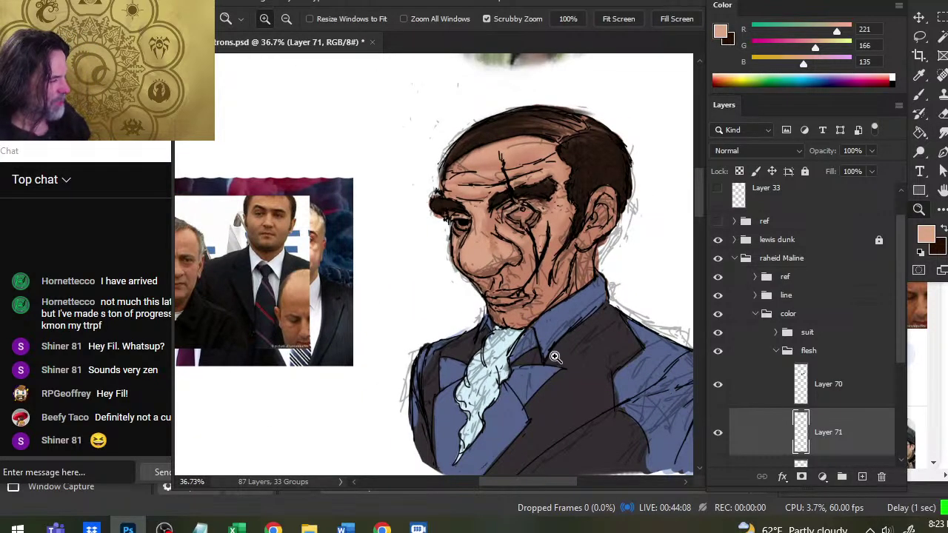
pyautogui.moveTo(516, 313); pyautogui.dragTo(548, 313)
pyautogui.press('b')
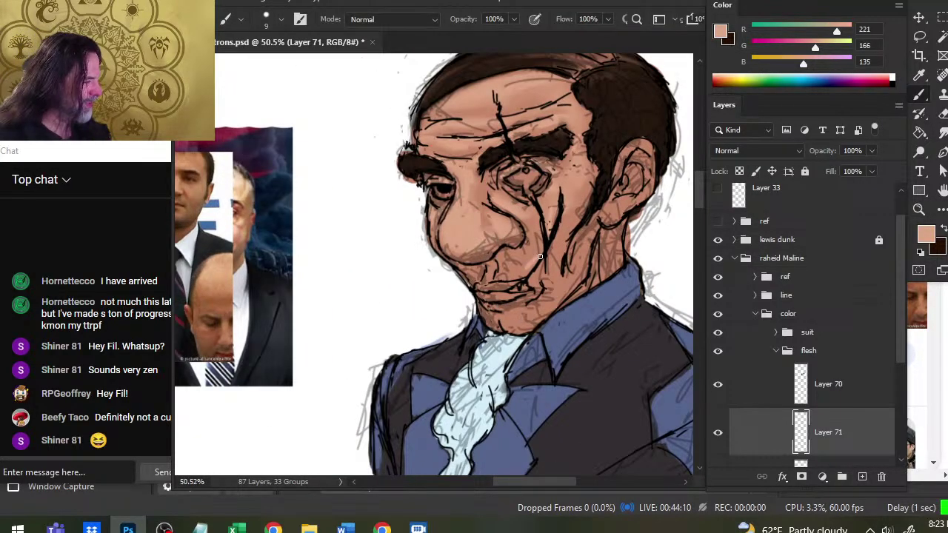
pyautogui.press('r')
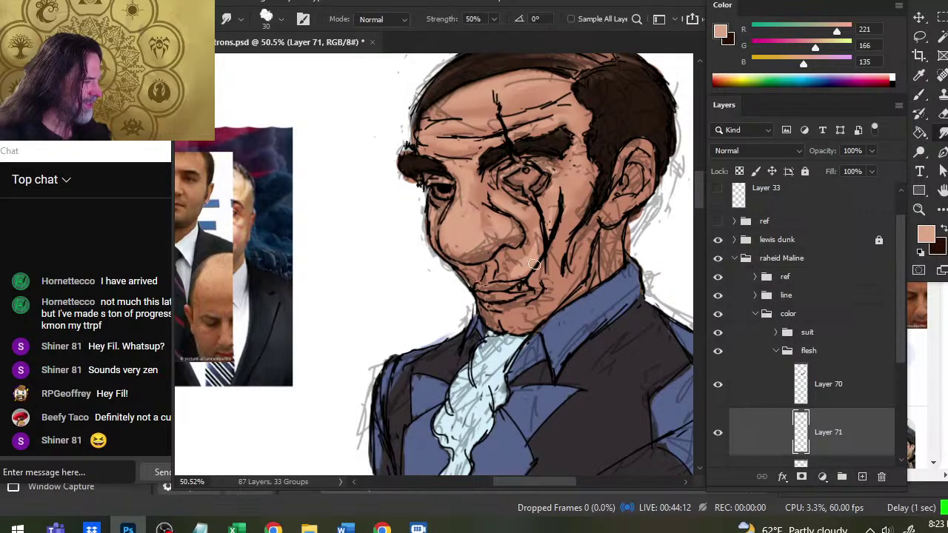
pyautogui.press('b')
pyautogui.press('r')
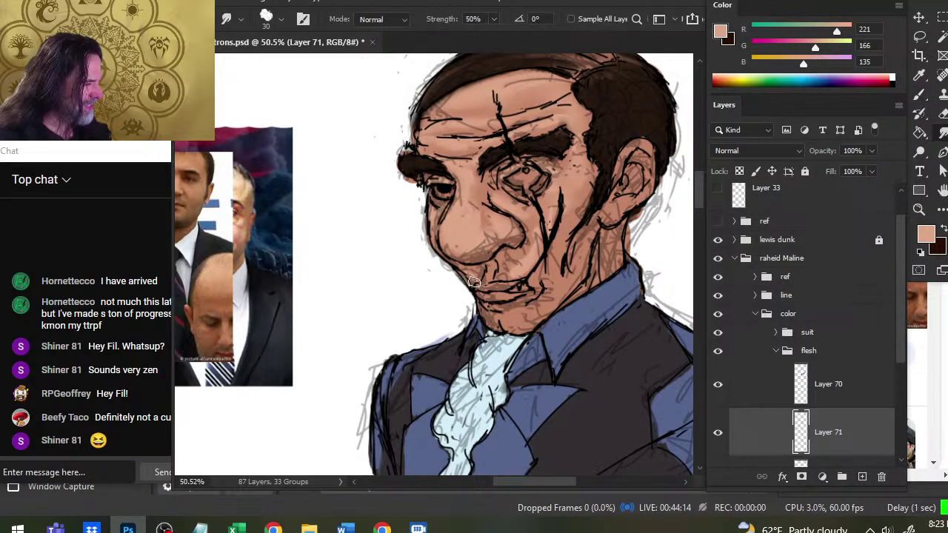
# Step: Paint a light skin highlight along the jaw below the cheek scar and smudge it
pyautogui.press('b')
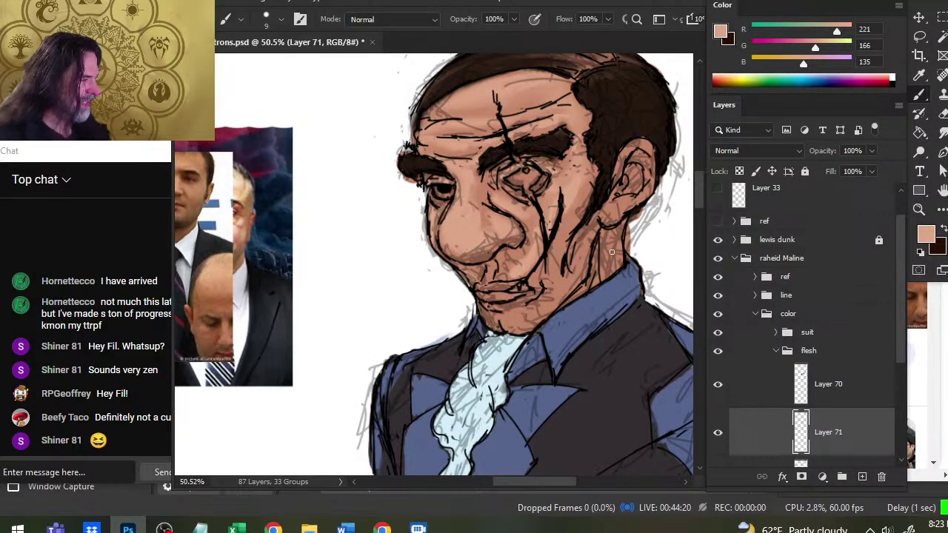
pyautogui.moveTo(585, 252); pyautogui.dragTo(555, 304)
pyautogui.press('r')
# Step: Paint and smudge light skin highlights on the chin and on the skin between the nose and the mouth
pyautogui.press('b')
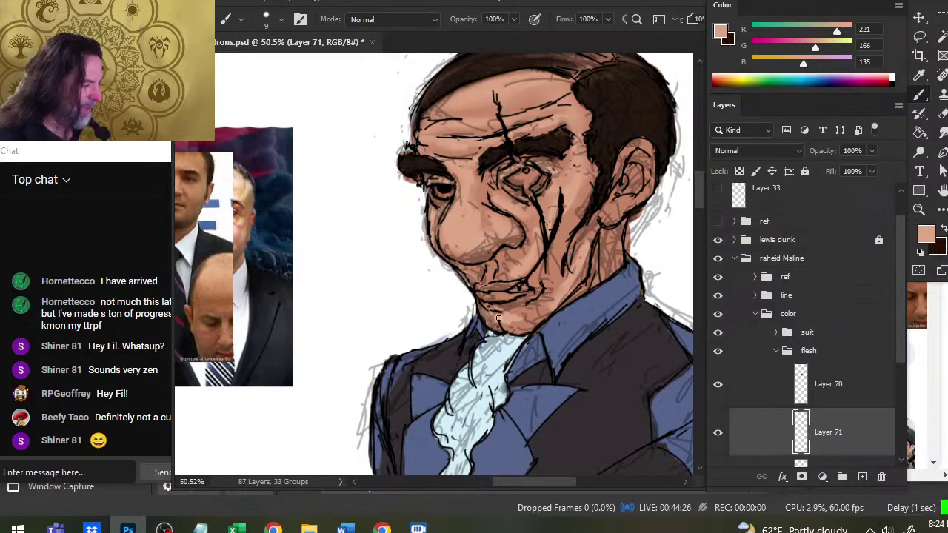
pyautogui.press('r')
pyautogui.press('b')
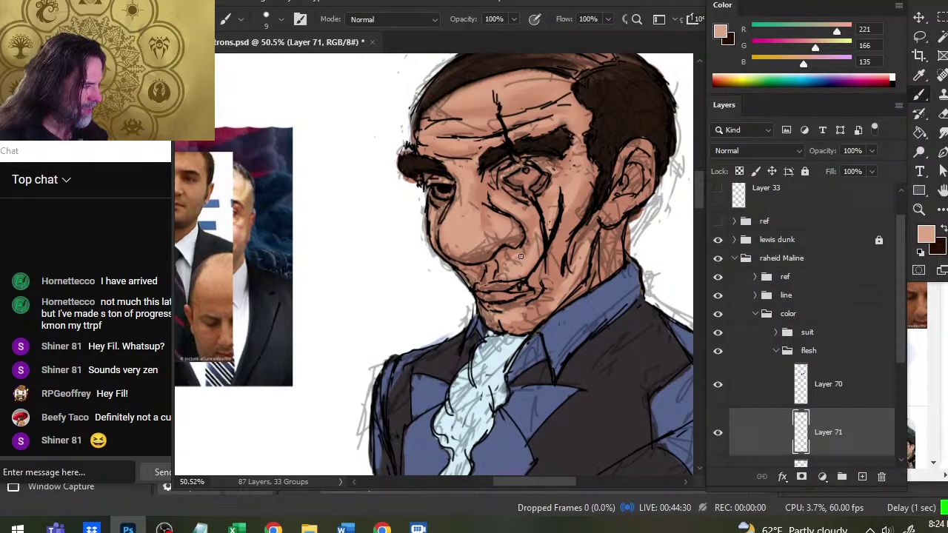
pyautogui.press('r')
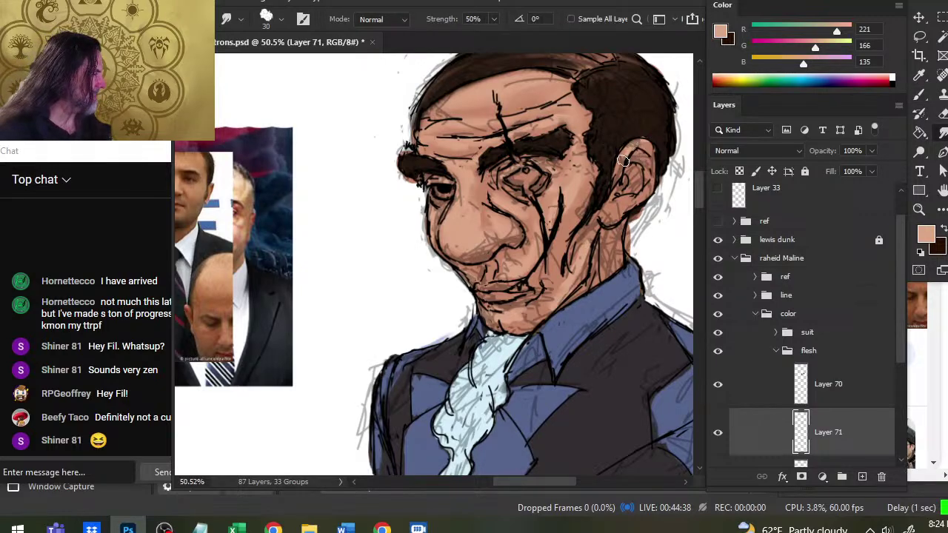
pyautogui.press('b')
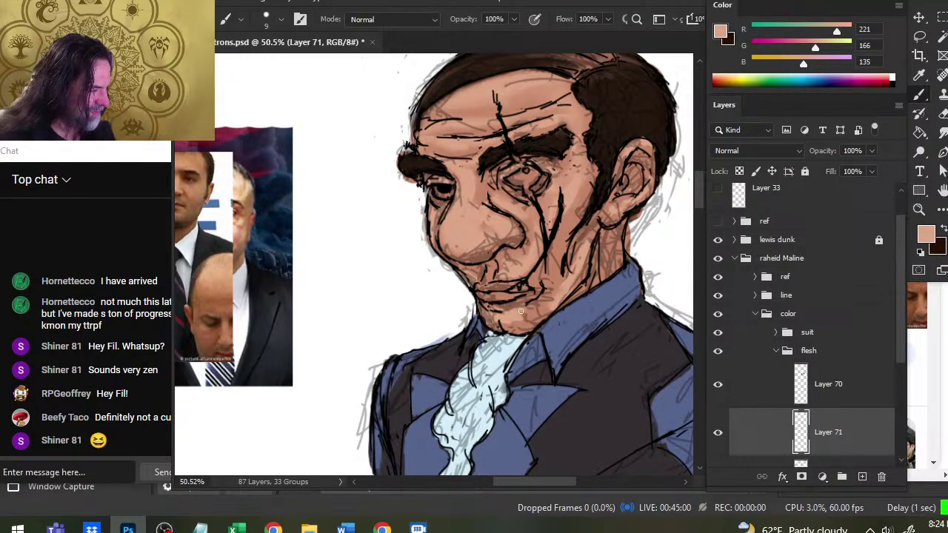
# Step: Paint light skin highlights along the jaw toward the chin and smudge them into the surrounding skin at 50% strength
pyautogui.moveTo(550, 292); pyautogui.dragTo(527, 316)
pyautogui.press('r')
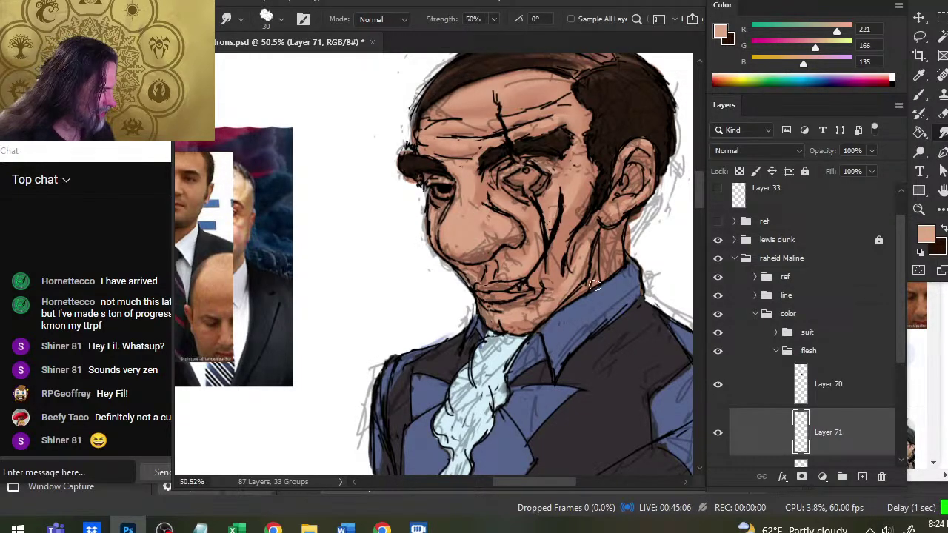
pyautogui.press('b')
pyautogui.press('r')
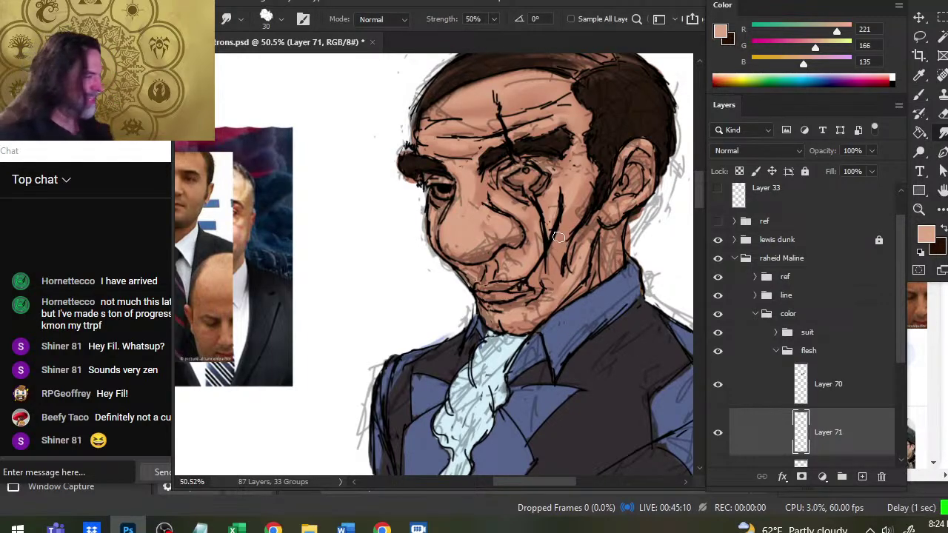
pyautogui.press('b')
pyautogui.press('r')
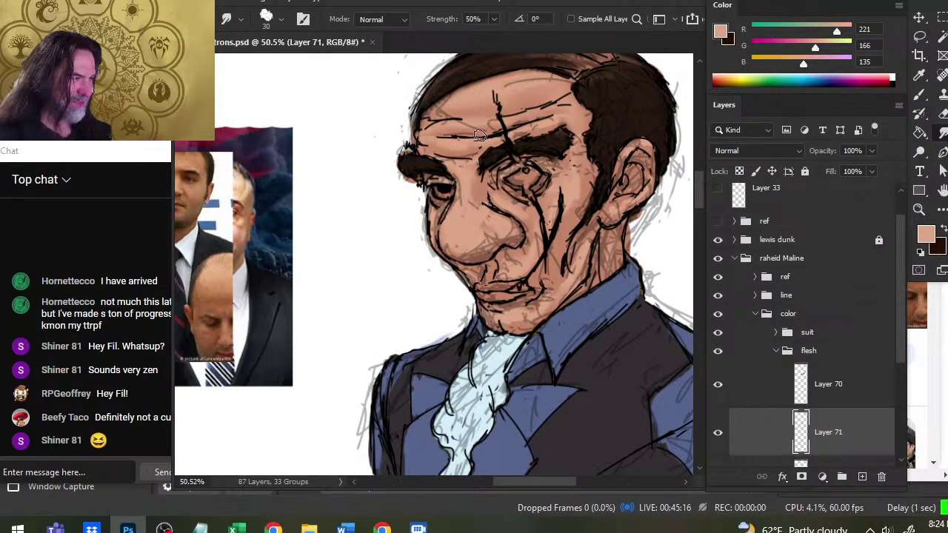
# Step: Shift the stream chat window slightly sideways and return to the portrait document
pyautogui.press('z')
pyautogui.moveTo(539, 284); pyautogui.dragTo(498, 328)
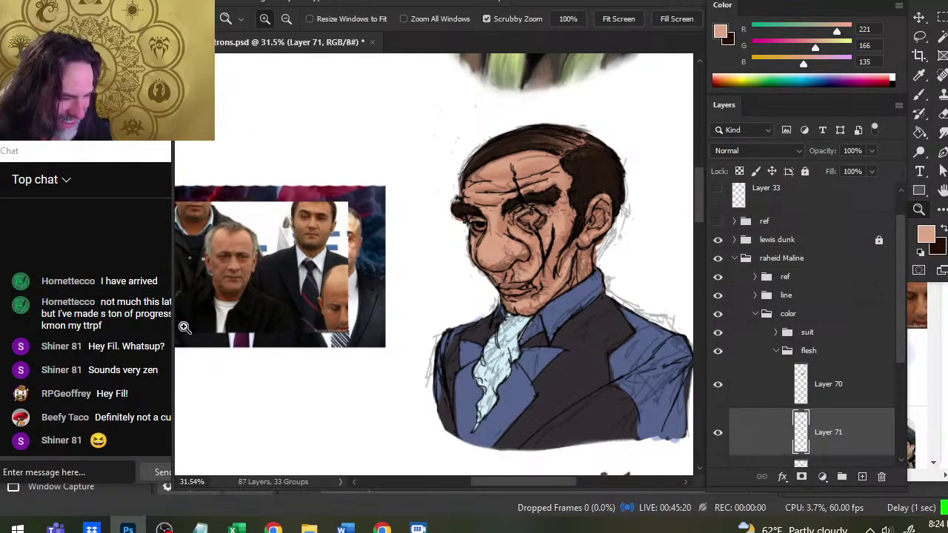
pyautogui.moveTo(253, 265); pyautogui.dragTo(289, 283)
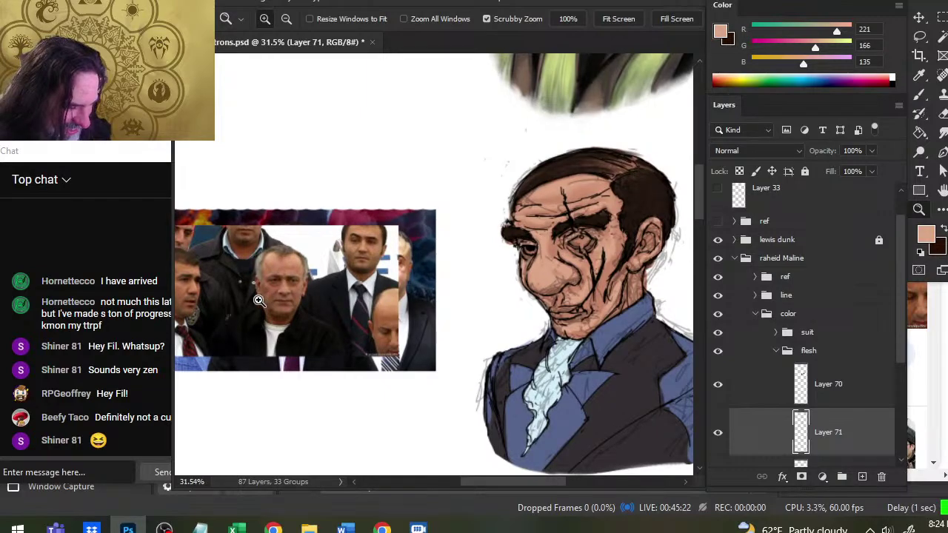
pyautogui.click(123, 152)
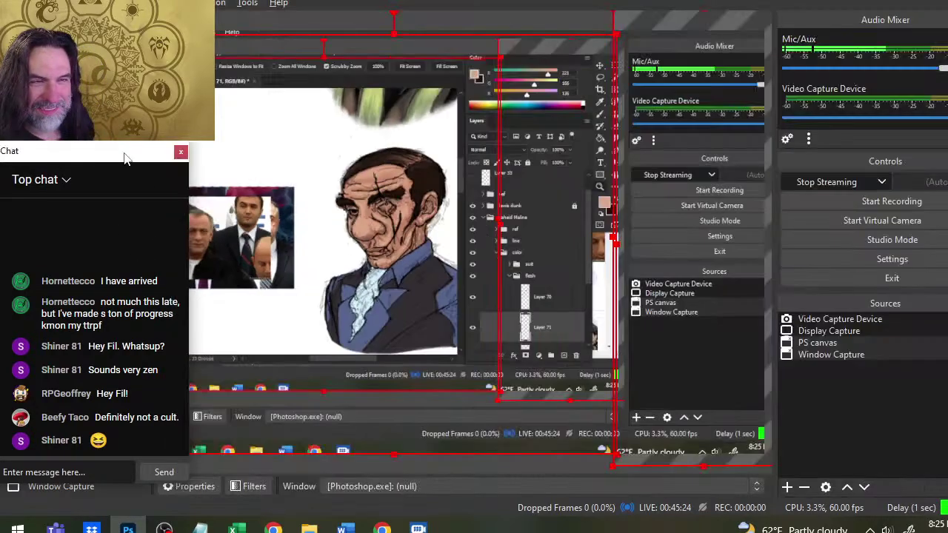
pyautogui.moveTo(117, 153); pyautogui.dragTo(114, 154)
pyautogui.hotkey('alt', 'Tab')
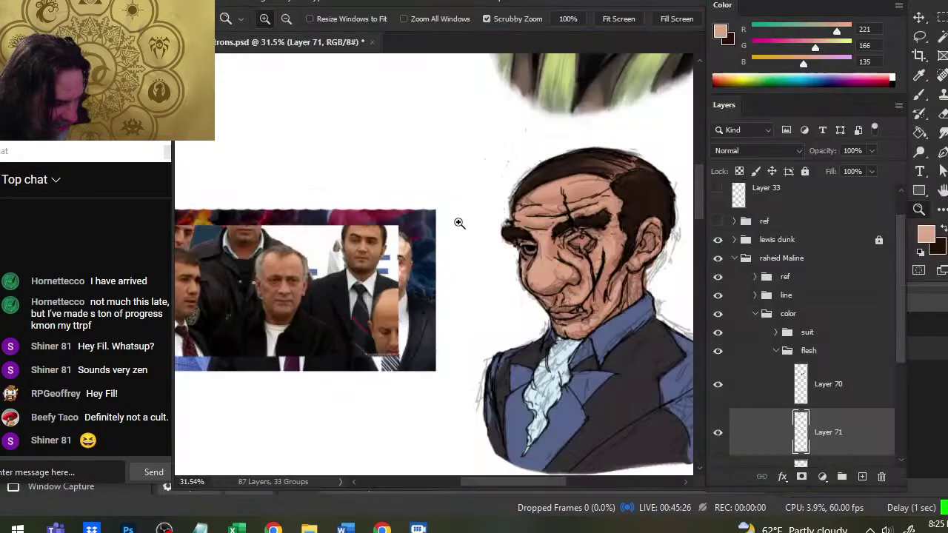
# Step: Sample the tan skin tone RGB 222, 171, 126 from the reference photo and paint it as highlights across the face
pyautogui.click(384, 281)
pyautogui.press('b')
pyautogui.keyDown('alt'); pyautogui.click(385, 319); pyautogui.keyUp('alt')
pyautogui.moveTo(382, 326); pyautogui.dragTo(392, 315)
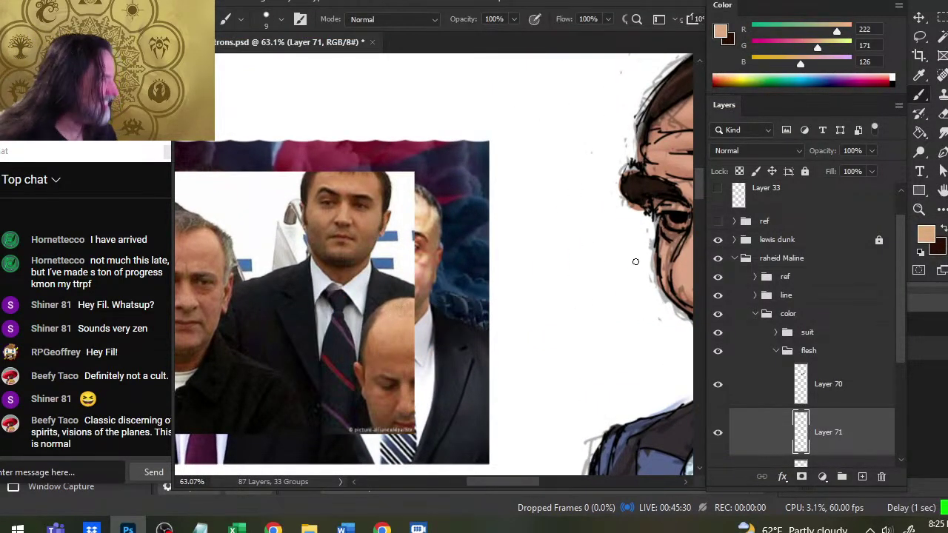
pyautogui.moveTo(635, 261); pyautogui.dragTo(390, 246)
pyautogui.moveTo(457, 163); pyautogui.dragTo(439, 214)
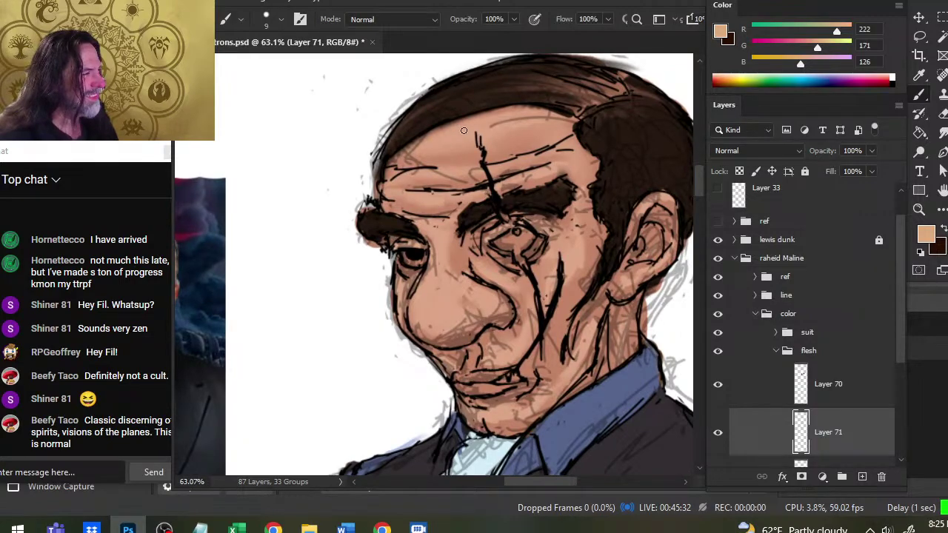
pyautogui.moveTo(460, 124); pyautogui.dragTo(500, 120)
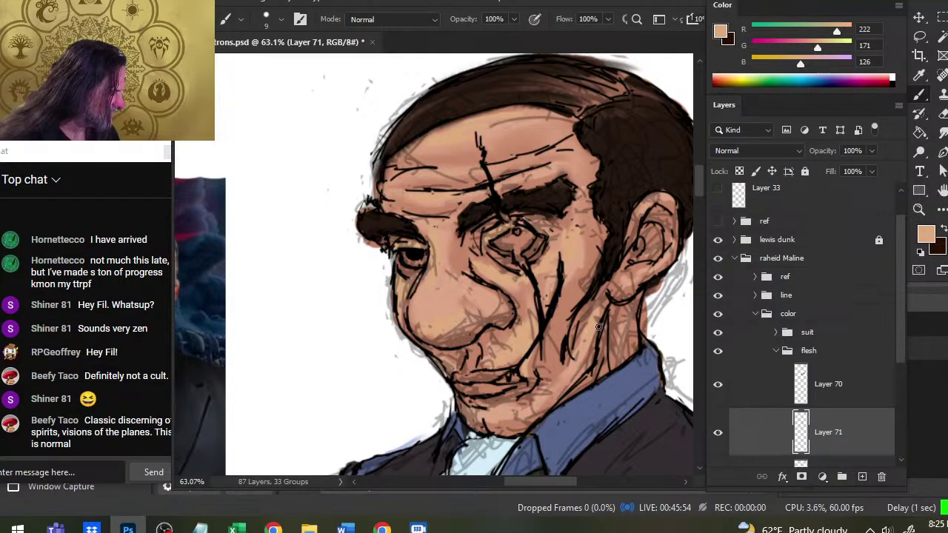
# Step: Smudge the tan highlights on the chin and face at 50% strength, and compare the portrait with and without Layer 71
pyautogui.press('z')
pyautogui.moveTo(601, 306); pyautogui.dragTo(577, 313)
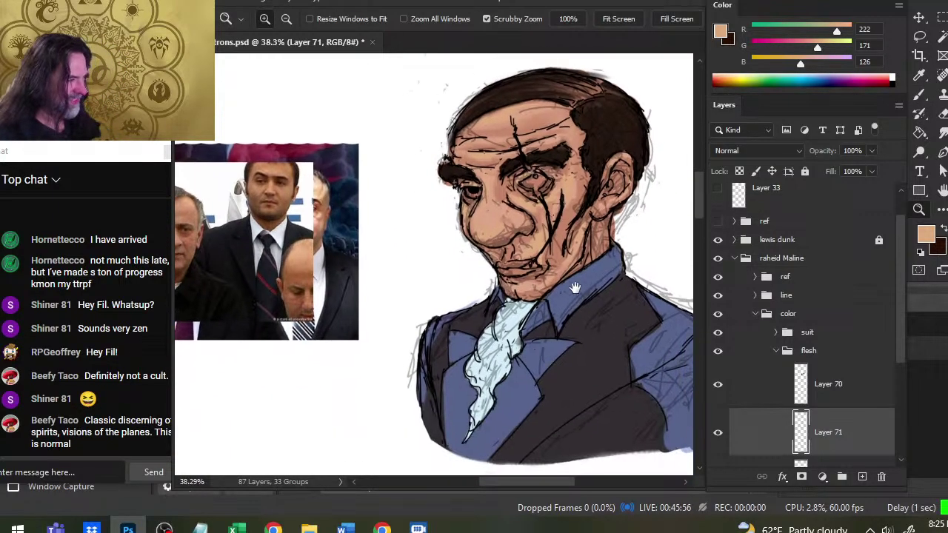
pyautogui.press('b')
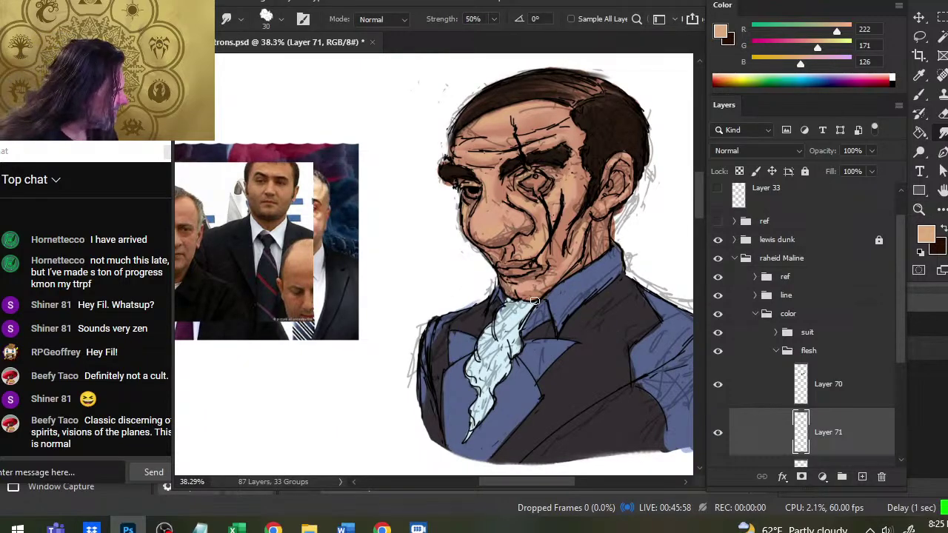
pyautogui.press('r')
pyautogui.moveTo(518, 290); pyautogui.dragTo(530, 289)
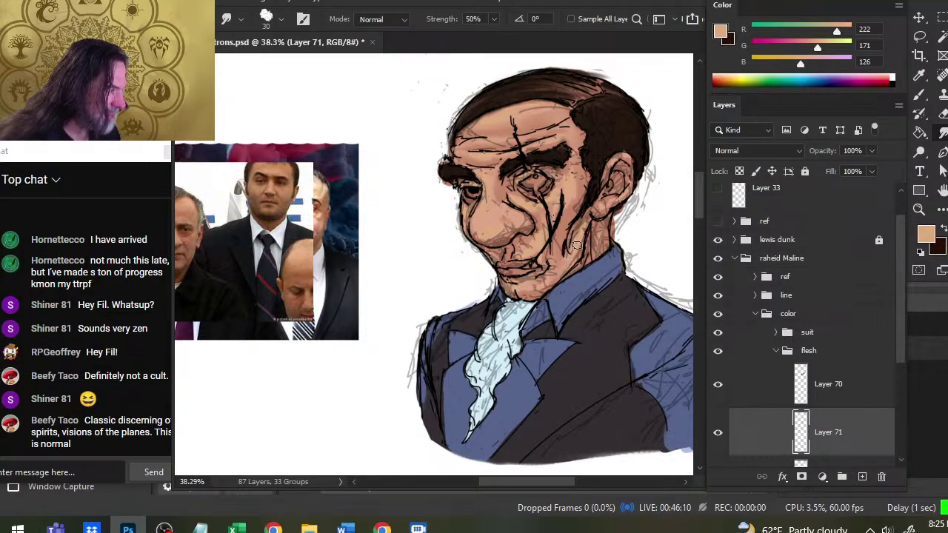
pyautogui.click(717, 433)
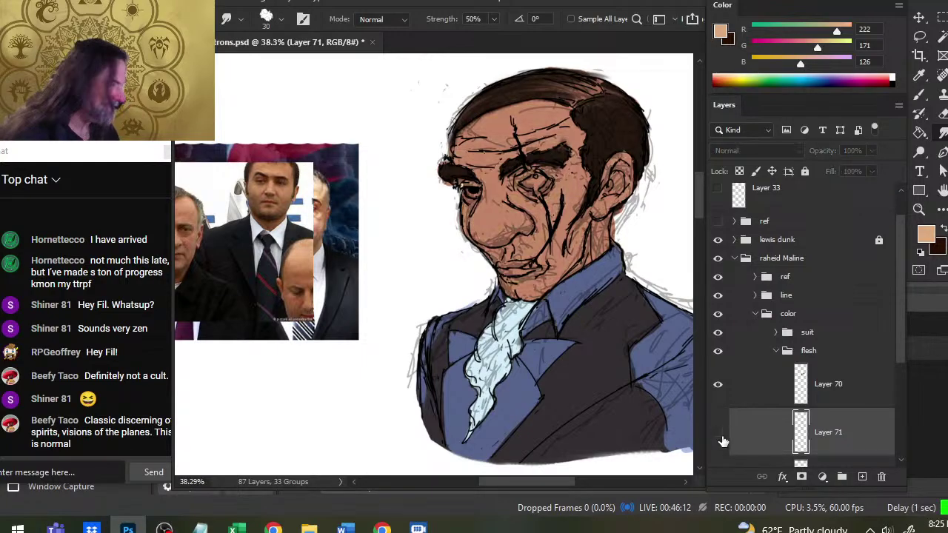
pyautogui.click(717, 432)
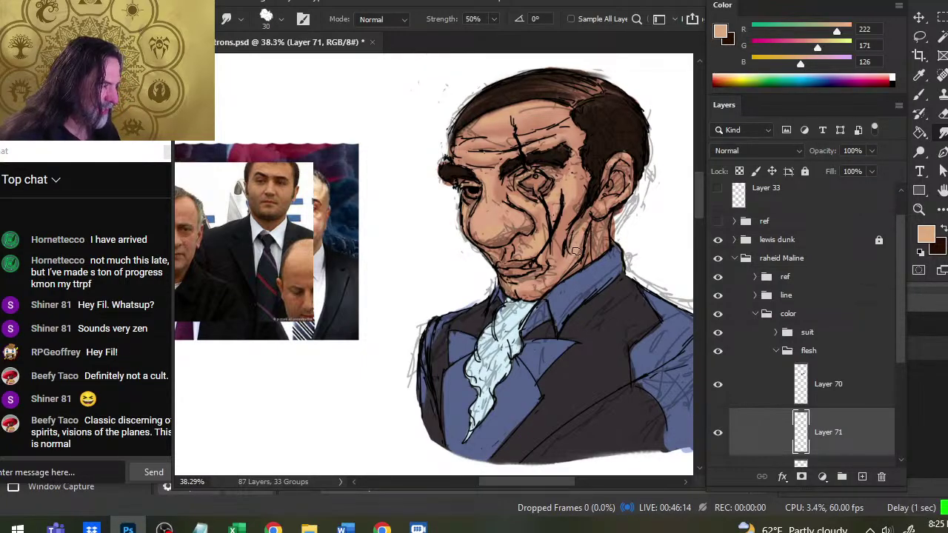
# Step: Paint tan highlights on the temple and upper cheek beside the scarred eye, and smudge them smooth
pyautogui.press('b')
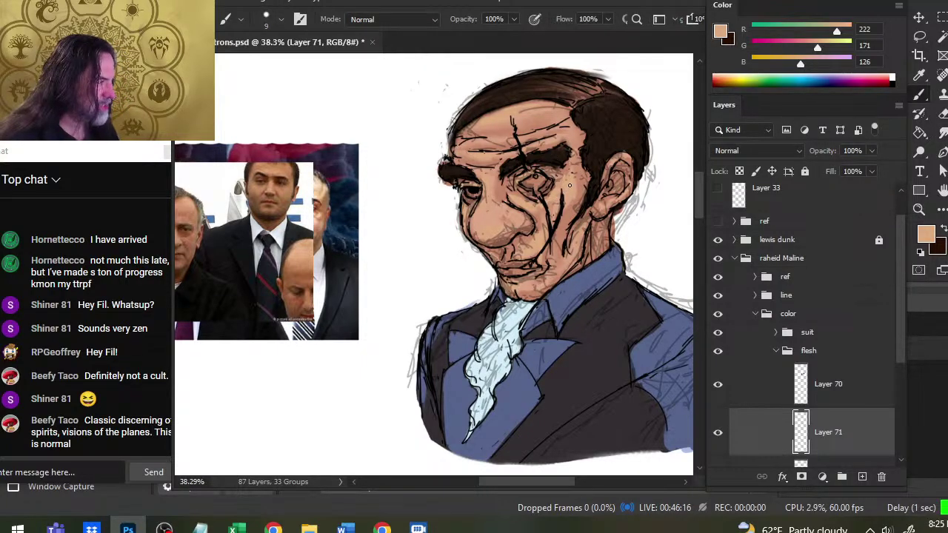
pyautogui.moveTo(577, 175); pyautogui.dragTo(579, 185)
pyautogui.press('r')
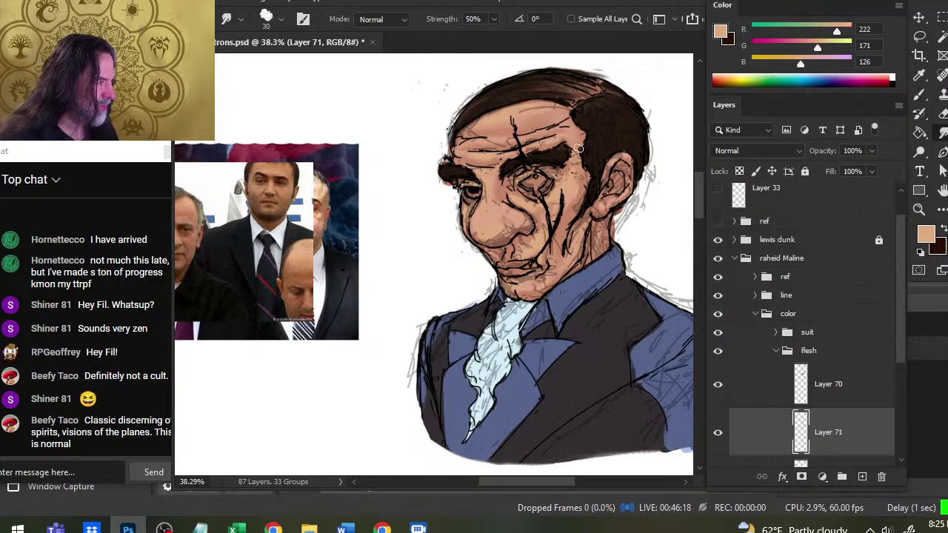
pyautogui.press('b')
pyautogui.press('r')
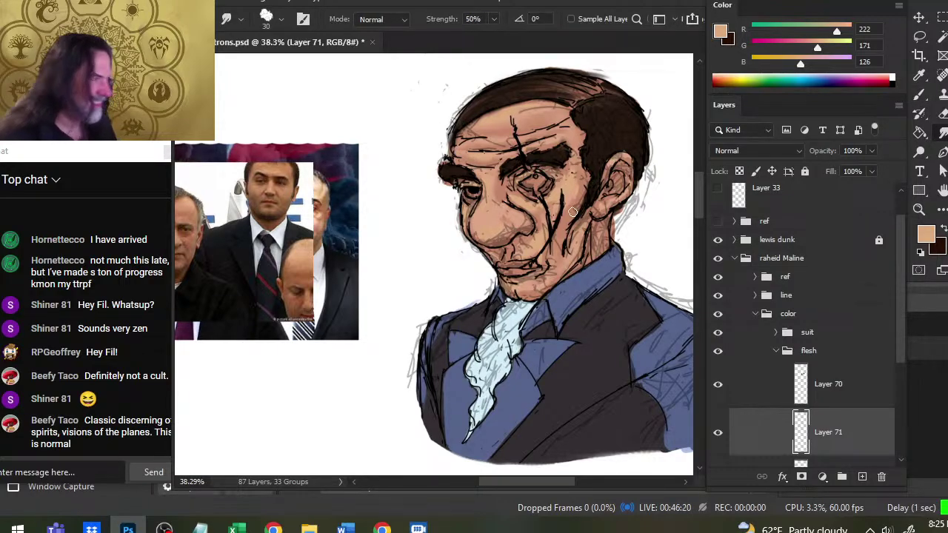
# Step: Add a new layer directly above Layer 71 and sample the shadow brown RGB 131, 80, 53 from the reference photo
pyautogui.press('z')
pyautogui.moveTo(619, 326); pyautogui.dragTo(570, 327)
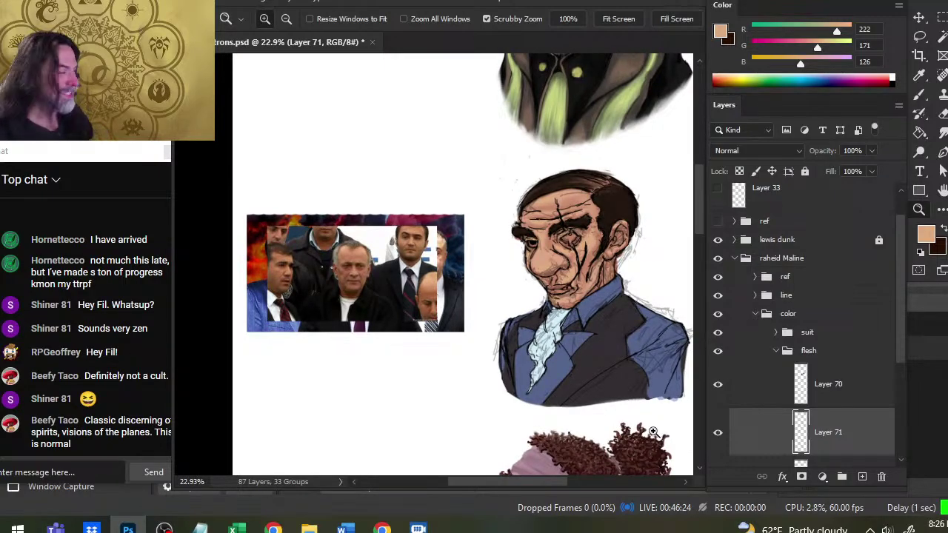
pyautogui.click(862, 477)
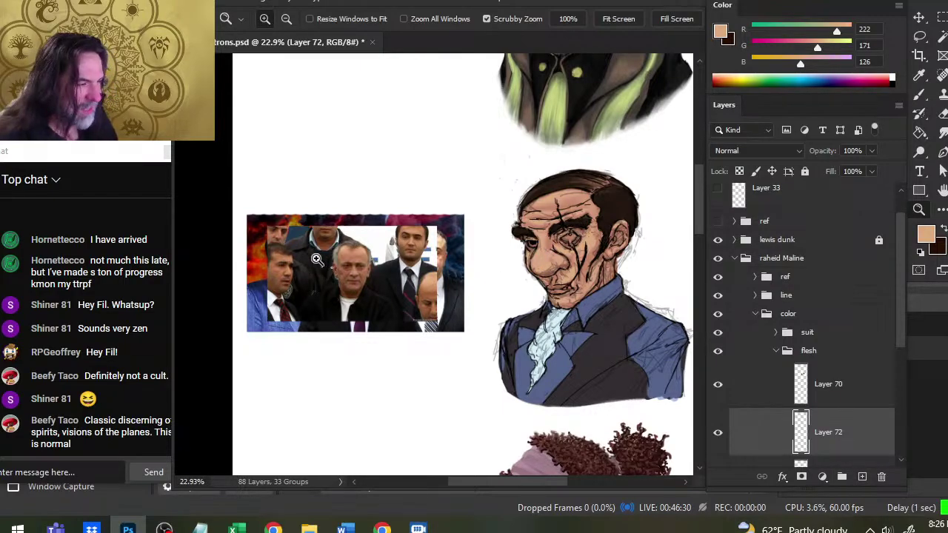
pyautogui.moveTo(300, 259)
pyautogui.mouseDown()
pyautogui.moveTo(421, 293)
pyautogui.moveTo(370, 290)
pyautogui.moveTo(385, 286)
pyautogui.moveTo(381, 293)
pyautogui.mouseUp()
pyautogui.press('b')
# Step: Examine where the shadows fall on the grey-haired man's face in the reference photo, compared with the portrait
pyautogui.press('z')
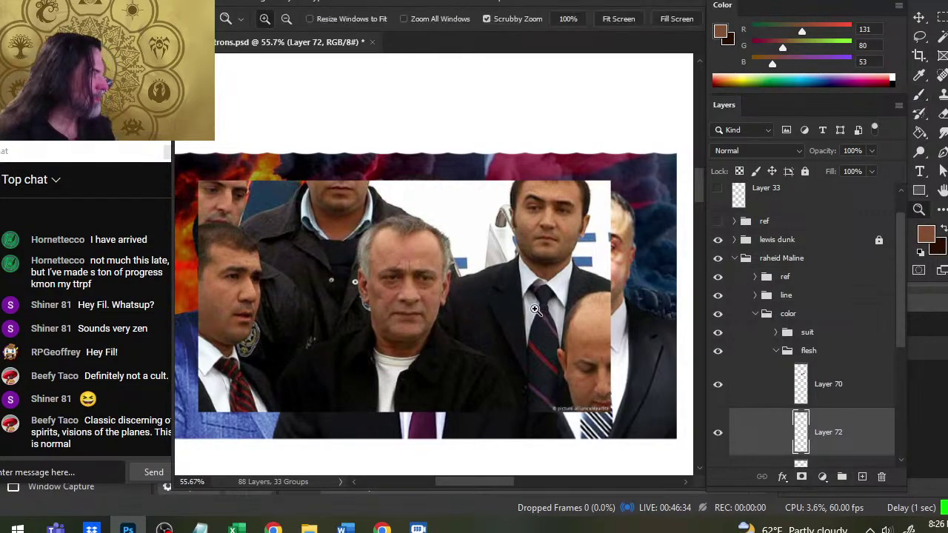
pyautogui.moveTo(532, 306); pyautogui.dragTo(422, 305)
pyautogui.moveTo(533, 305); pyautogui.dragTo(315, 256)
pyautogui.click(411, 237)
pyautogui.press('b')
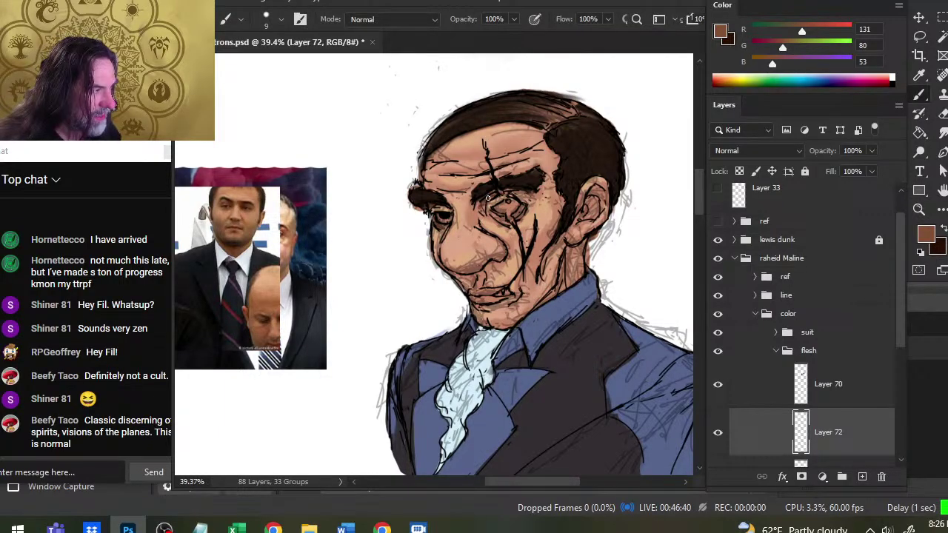
pyautogui.press('space')
pyautogui.moveTo(274, 288); pyautogui.dragTo(398, 273)
pyautogui.press('z')
pyautogui.moveTo(263, 270); pyautogui.dragTo(364, 277)
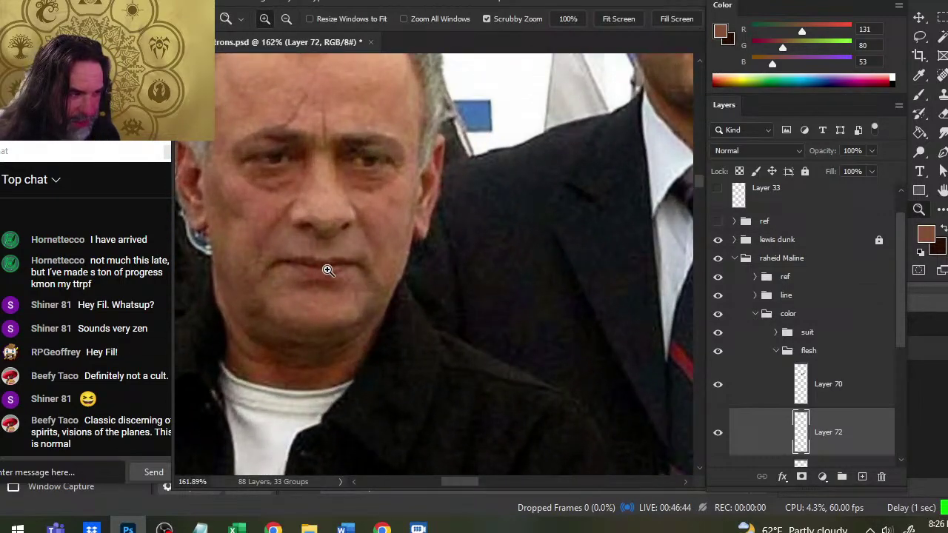
pyautogui.moveTo(448, 270); pyautogui.dragTo(381, 296)
pyautogui.press('space')
pyautogui.moveTo(596, 290); pyautogui.dragTo(343, 316)
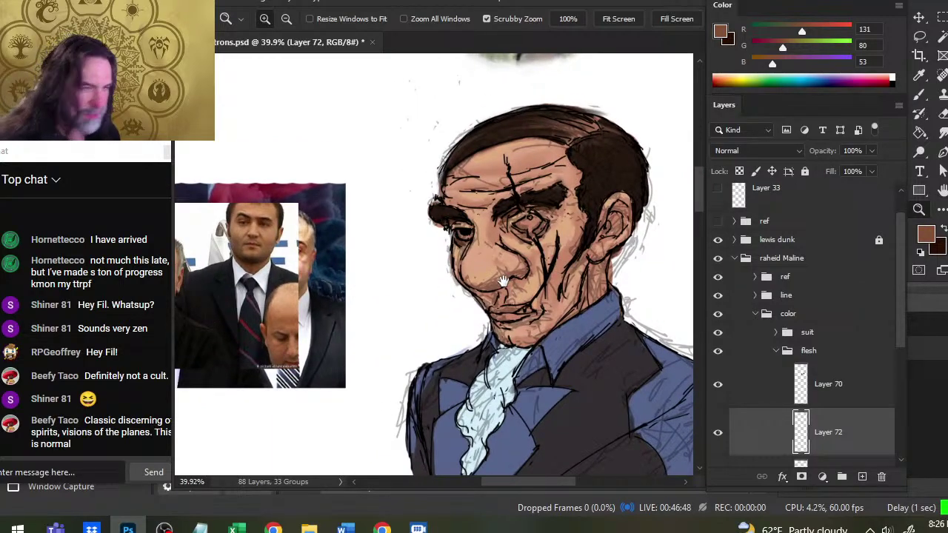
# Step: Paint brown shadows around the scarred eye and onto the temple with the 9 px brush on Layer 72
pyautogui.scroll(1, 542, 234)
pyautogui.press('b')
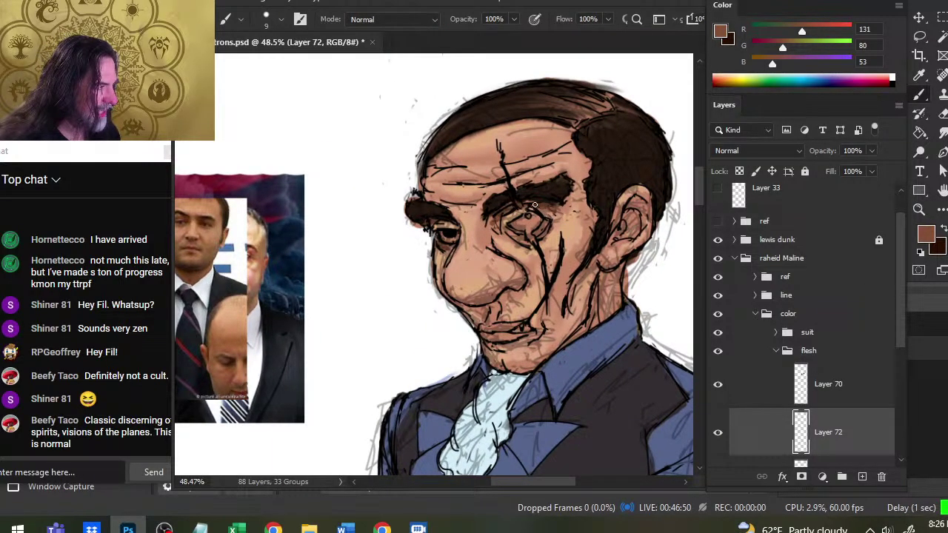
pyautogui.moveTo(534, 204); pyautogui.dragTo(565, 219)
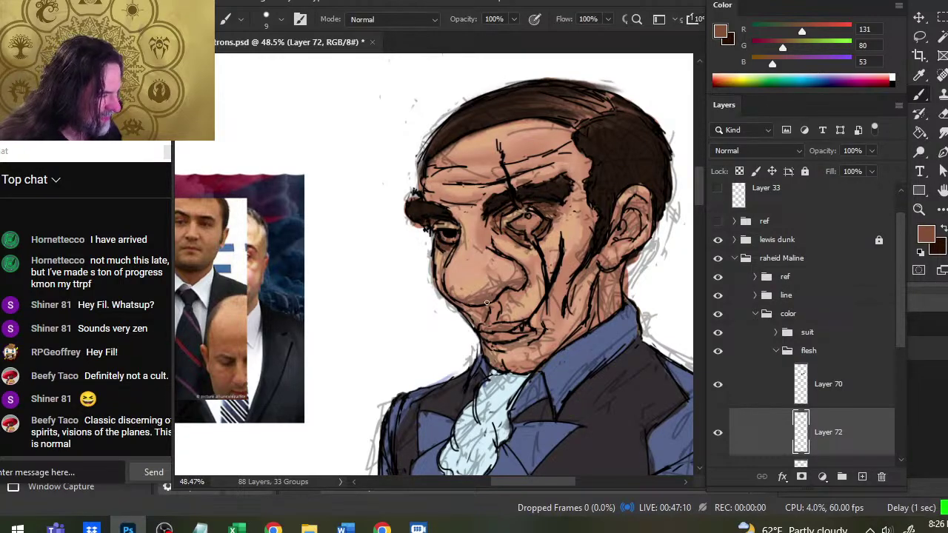
# Step: Paint brown shadows under the nose and above the lips, and smudge them at 50% strength
pyautogui.moveTo(483, 300)
pyautogui.mouseDown()
pyautogui.moveTo(460, 301)
pyautogui.moveTo(485, 301)
pyautogui.moveTo(504, 285)
pyautogui.moveTo(493, 275)
pyautogui.moveTo(511, 271)
pyautogui.moveTo(489, 285)
pyautogui.moveTo(443, 290)
pyautogui.moveTo(472, 297)
pyautogui.moveTo(453, 292)
pyautogui.moveTo(483, 281)
pyautogui.moveTo(472, 296)
pyautogui.moveTo(486, 296)
pyautogui.moveTo(452, 294)
pyautogui.moveTo(470, 300)
pyautogui.moveTo(442, 284)
pyautogui.moveTo(487, 283)
pyautogui.moveTo(475, 315)
pyautogui.moveTo(497, 323)
pyautogui.moveTo(469, 311)
pyautogui.mouseUp()
pyautogui.press('r')
pyautogui.press('b')
pyautogui.press('r')
pyautogui.press('b')
pyautogui.press('r')
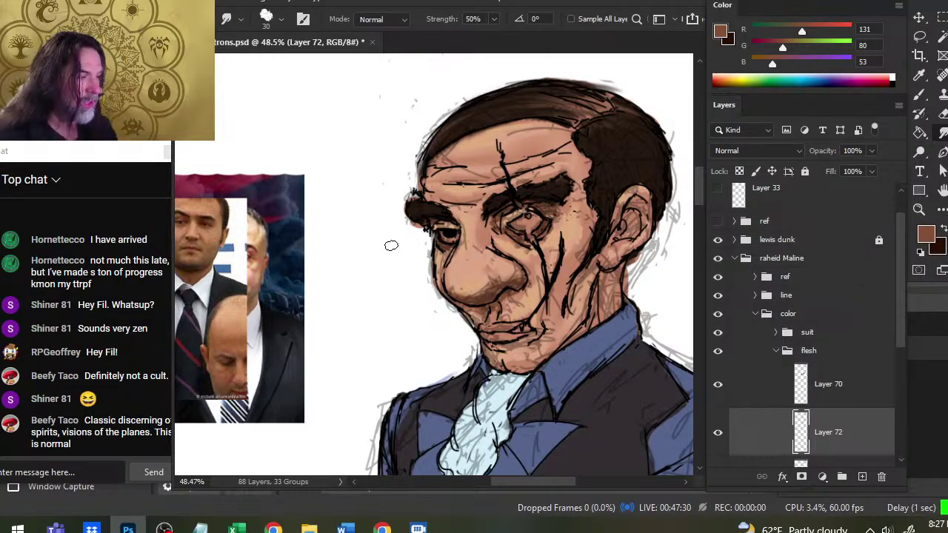
# Step: Shade the inner eye corner, the temple and the skin above the scarred eye's brow in brown, and smudge the strokes
pyautogui.press('b')
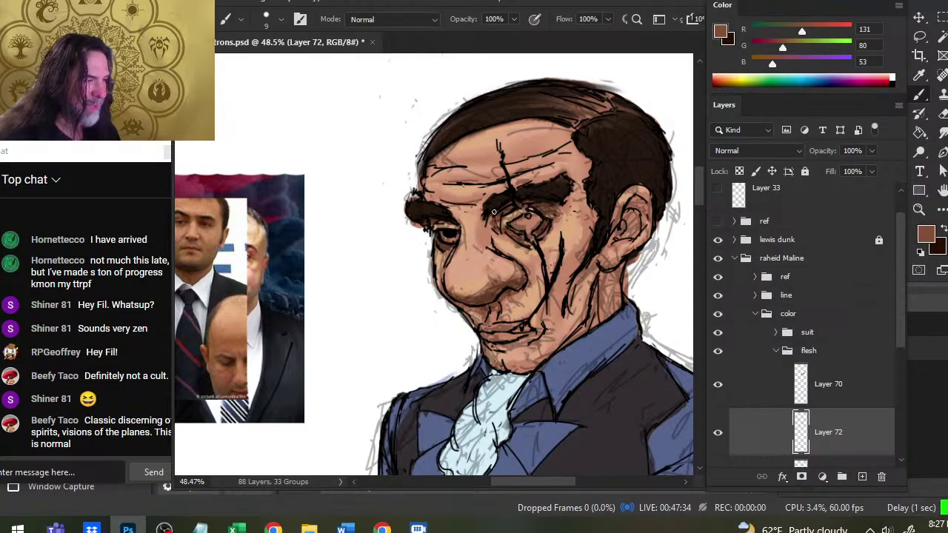
pyautogui.moveTo(491, 217); pyautogui.dragTo(484, 228)
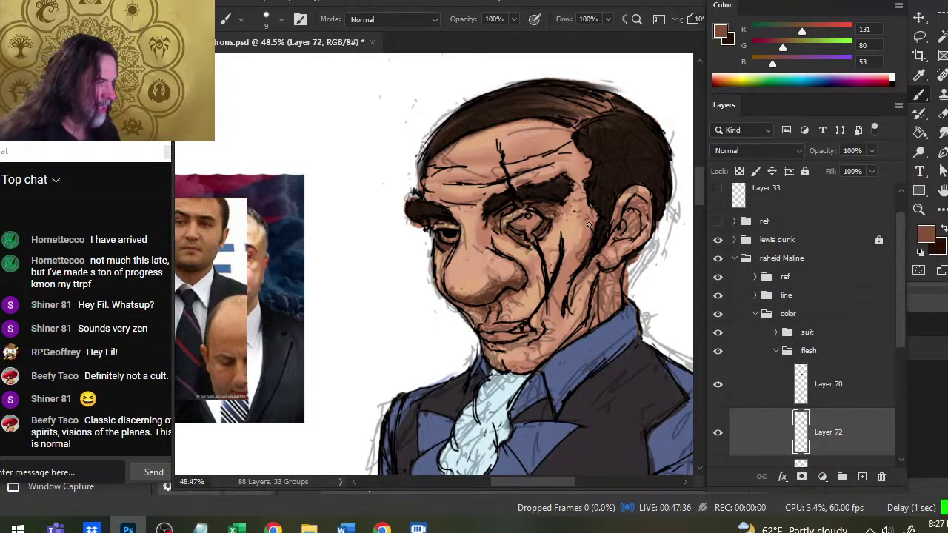
pyautogui.moveTo(586, 217)
pyautogui.mouseDown()
pyautogui.moveTo(581, 187)
pyautogui.moveTo(590, 236)
pyautogui.moveTo(579, 254)
pyautogui.moveTo(590, 239)
pyautogui.moveTo(576, 265)
pyautogui.moveTo(582, 161)
pyautogui.moveTo(578, 219)
pyautogui.moveTo(552, 212)
pyautogui.moveTo(582, 191)
pyautogui.moveTo(569, 158)
pyautogui.moveTo(579, 151)
pyautogui.moveTo(530, 124)
pyautogui.moveTo(578, 159)
pyautogui.moveTo(565, 153)
pyautogui.moveTo(535, 167)
pyautogui.moveTo(540, 178)
pyautogui.mouseUp()
pyautogui.press('r')
pyautogui.press('b')
pyautogui.press('r')
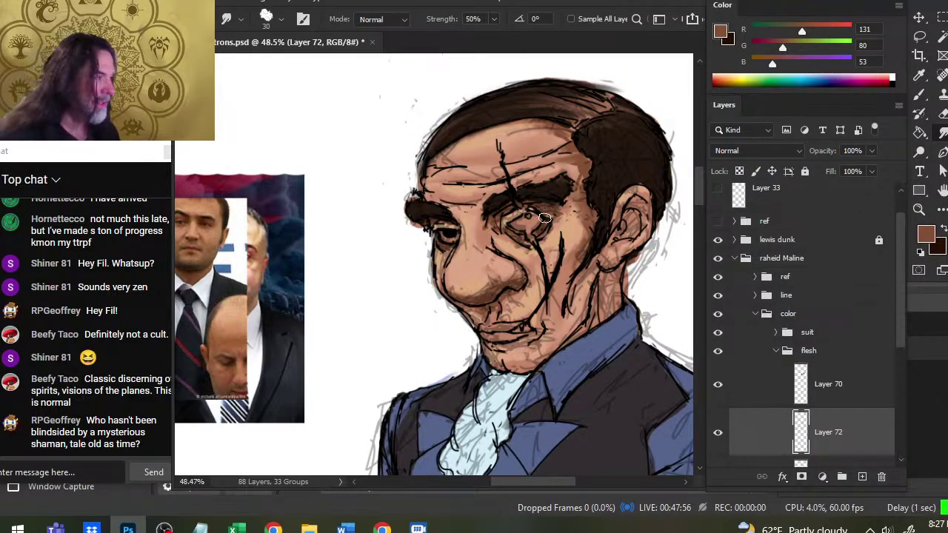
pyautogui.moveTo(589, 172)
pyautogui.mouseDown()
pyautogui.moveTo(581, 175)
pyautogui.moveTo(582, 160)
pyautogui.moveTo(521, 169)
pyautogui.mouseUp()
# Step: Paint brown shadows along the forehead's hairline and its far edge, and smudge them into the skin
pyautogui.press('b')
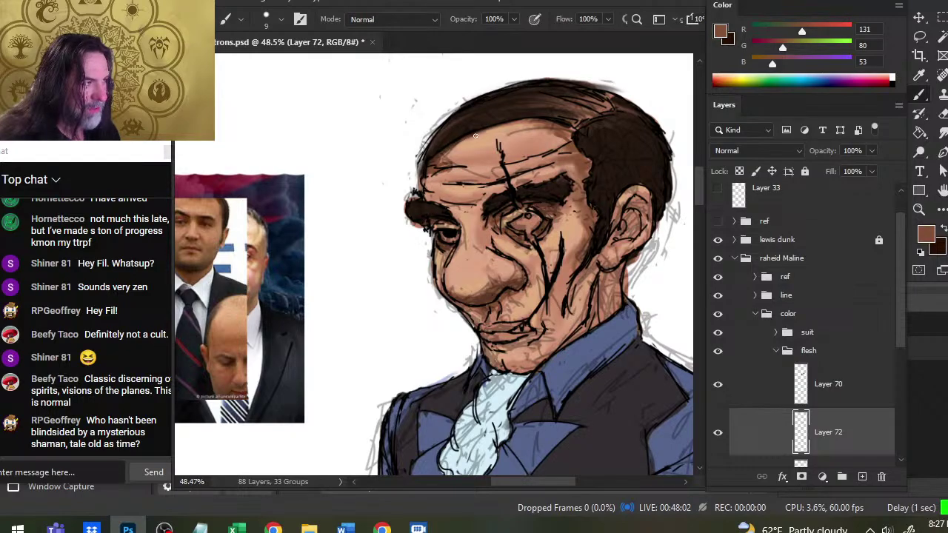
pyautogui.press('r')
pyautogui.press('b')
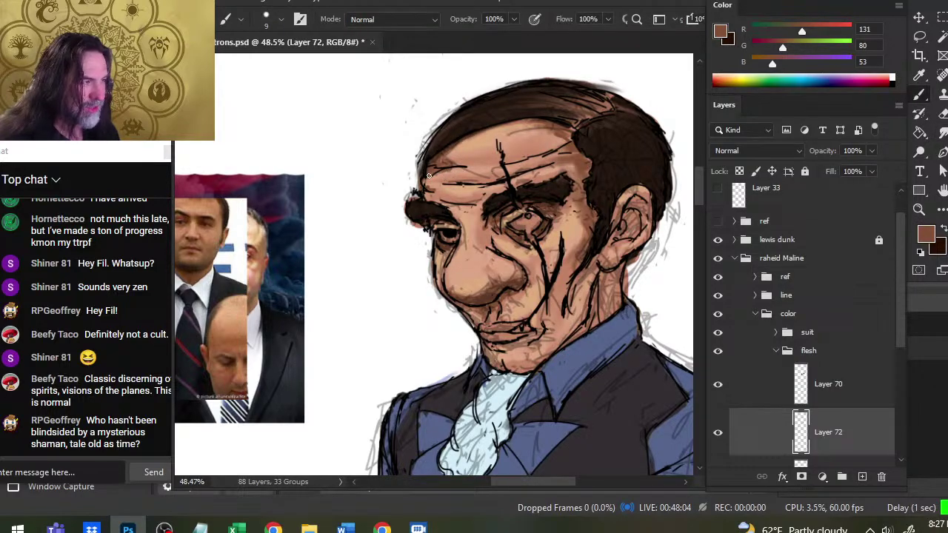
pyautogui.moveTo(428, 176); pyautogui.dragTo(429, 199)
pyautogui.press('r')
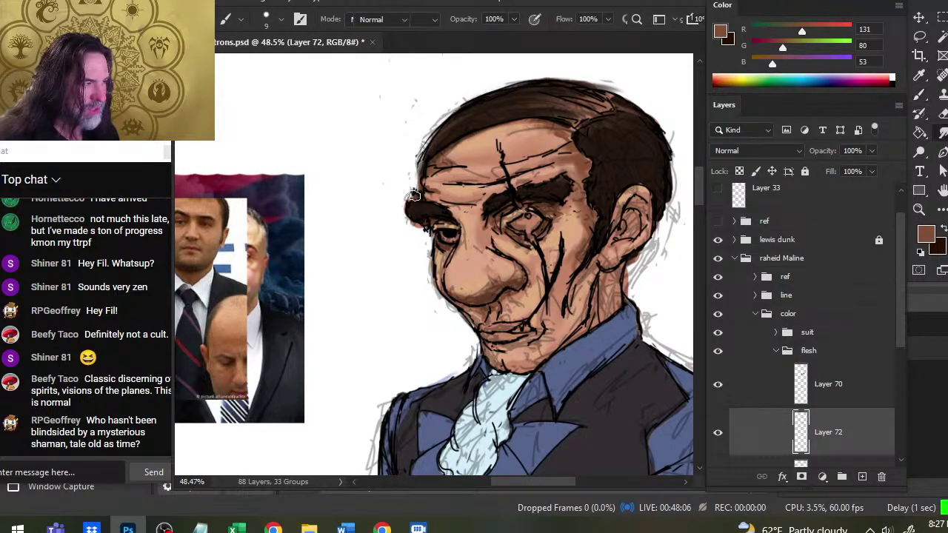
# Step: Shade the skin between the eyebrows and the lowest forehead wrinkle and beside the brow's outer end, and smudge it smooth
pyautogui.press('b')
pyautogui.moveTo(440, 202)
pyautogui.mouseDown()
pyautogui.moveTo(485, 200)
pyautogui.moveTo(490, 194)
pyautogui.moveTo(465, 182)
pyautogui.moveTo(494, 180)
pyautogui.mouseUp()
pyautogui.press('r')
pyautogui.press('b')
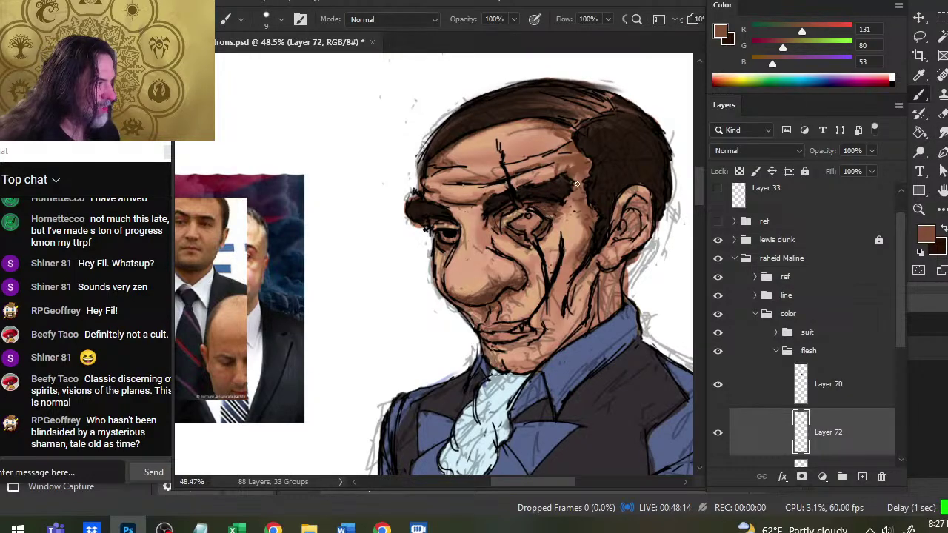
pyautogui.press('r')
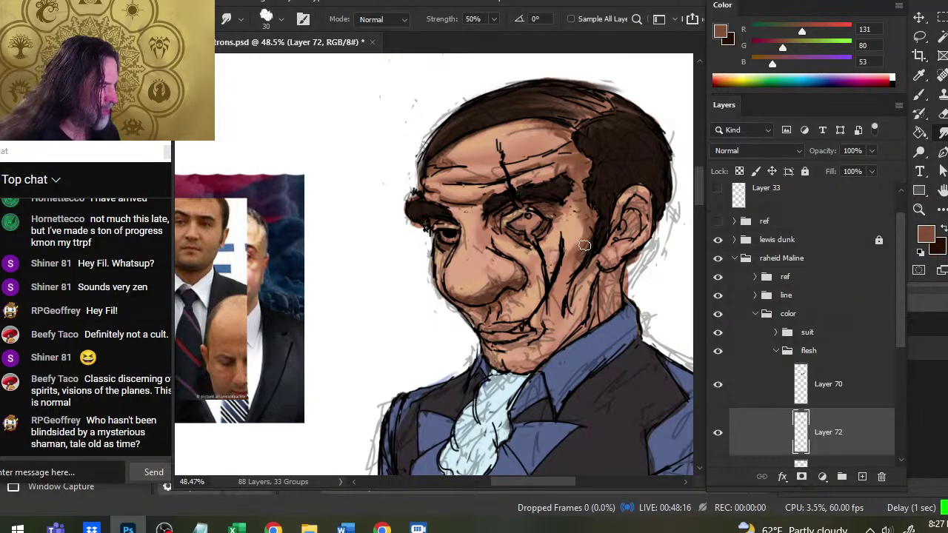
# Step: Paint brown shadows on the cheek near the sideburn, below the earlobe and inside the ear, and smudge them into the skin
pyautogui.press('b')
pyautogui.press('r')
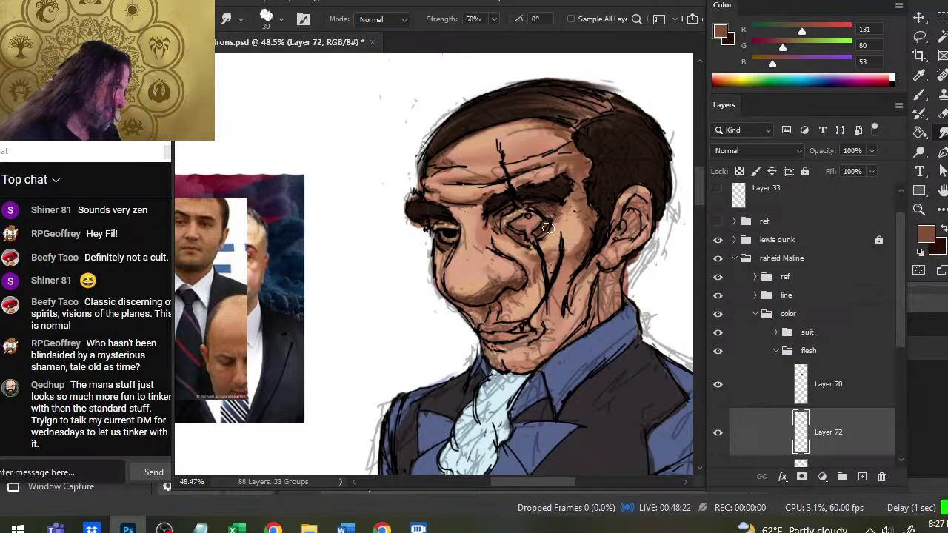
pyautogui.press('b')
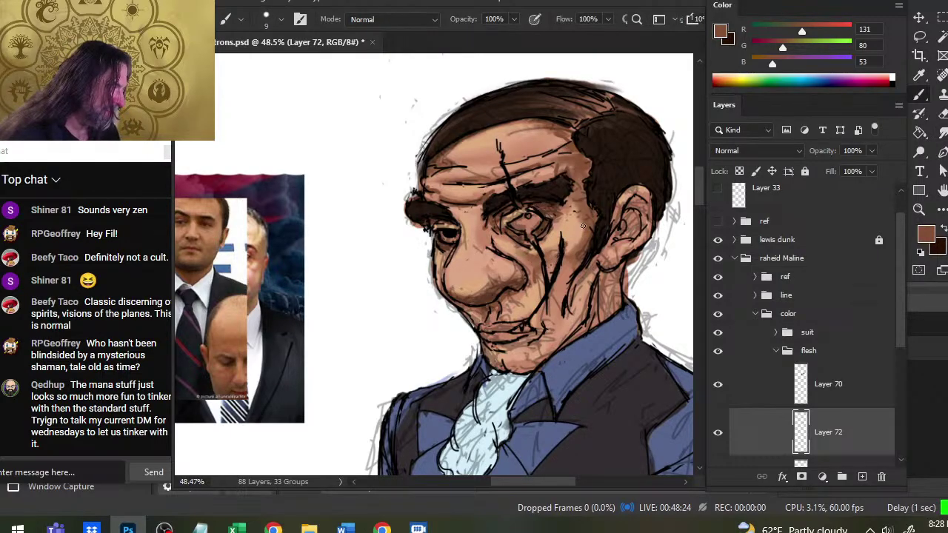
pyautogui.moveTo(585, 281)
pyautogui.mouseDown()
pyautogui.moveTo(606, 253)
pyautogui.moveTo(622, 264)
pyautogui.moveTo(613, 272)
pyautogui.mouseUp()
pyautogui.moveTo(600, 306); pyautogui.dragTo(603, 276)
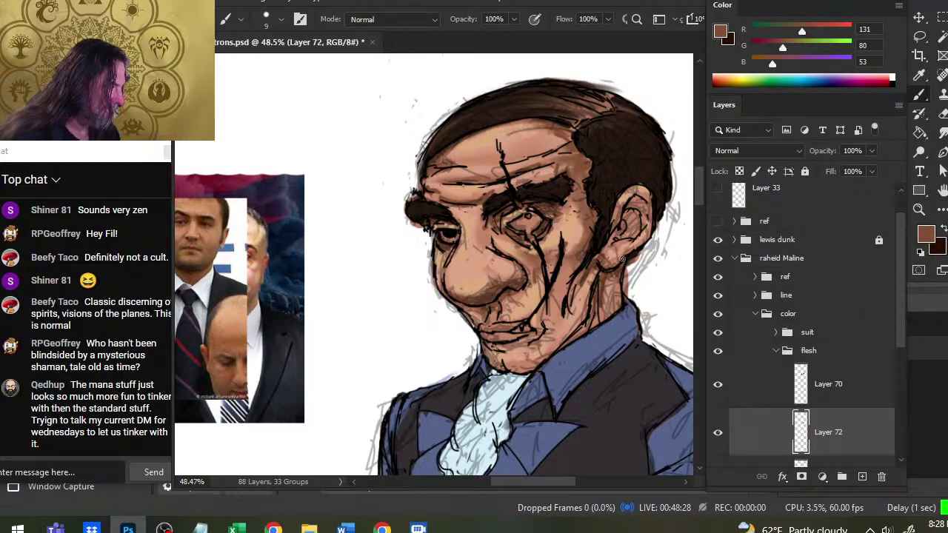
pyautogui.moveTo(622, 220)
pyautogui.mouseDown()
pyautogui.moveTo(637, 198)
pyautogui.moveTo(622, 231)
pyautogui.moveTo(637, 212)
pyautogui.mouseUp()
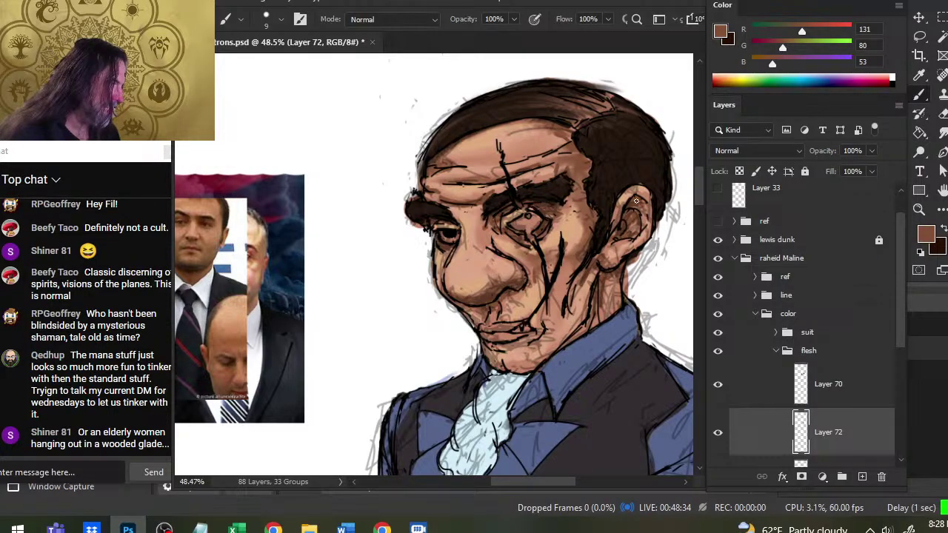
pyautogui.press('r')
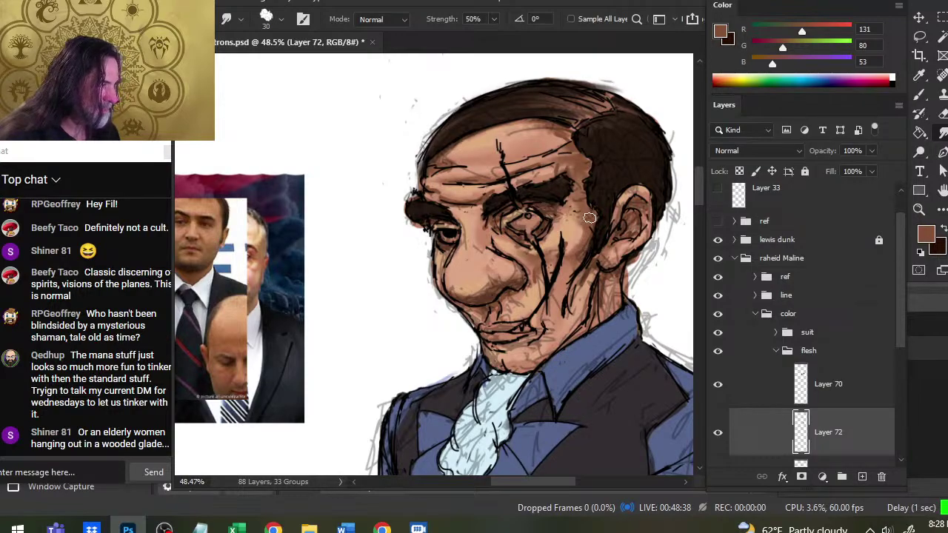
# Step: Shade the corner of the mouth, the skin under the lower lip and the chin in brown, and smudge the strokes
pyautogui.press('b')
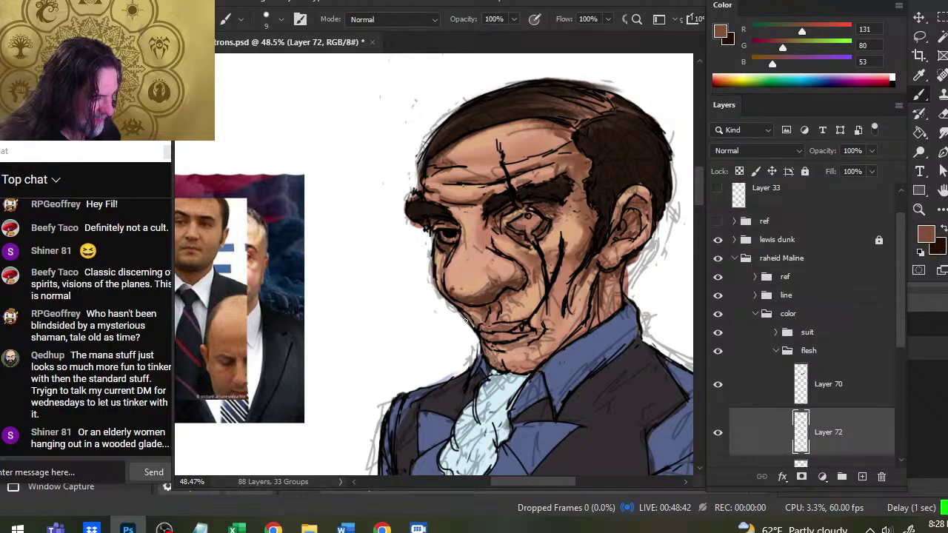
pyautogui.moveTo(462, 314)
pyautogui.mouseDown()
pyautogui.moveTo(473, 323)
pyautogui.moveTo(464, 313)
pyautogui.mouseUp()
pyautogui.moveTo(530, 323)
pyautogui.mouseDown()
pyautogui.moveTo(555, 291)
pyautogui.moveTo(528, 351)
pyautogui.moveTo(534, 339)
pyautogui.mouseUp()
pyautogui.moveTo(524, 363); pyautogui.dragTo(528, 368)
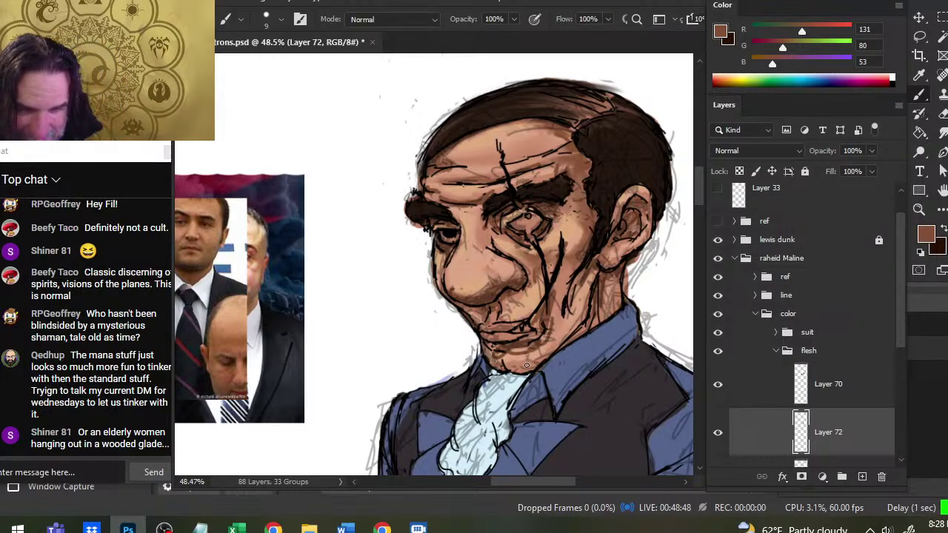
pyautogui.press('r')
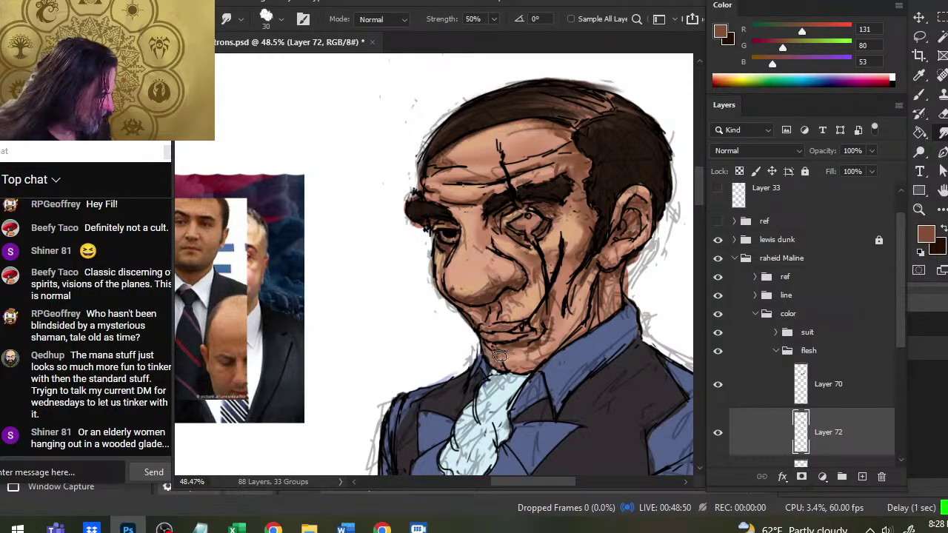
pyautogui.press('b')
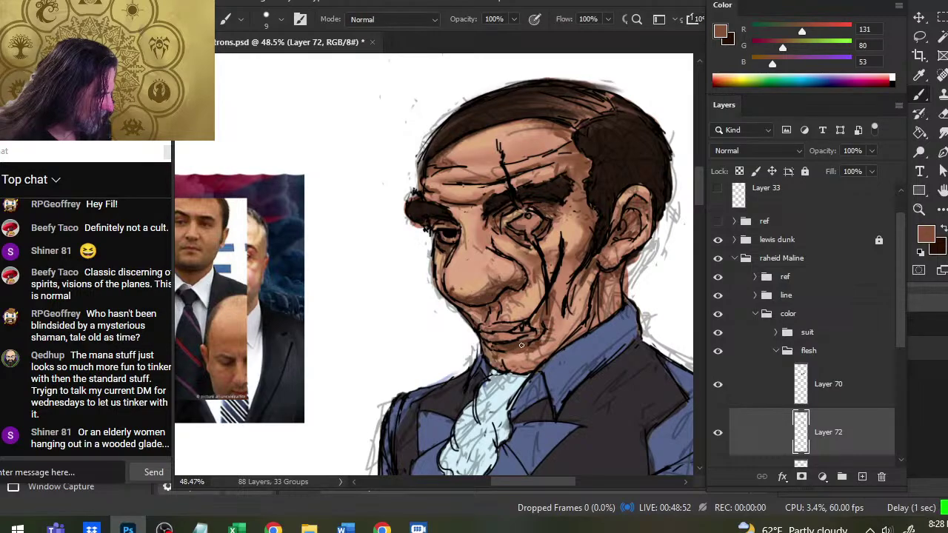
pyautogui.press('r')
pyautogui.moveTo(518, 351); pyautogui.dragTo(540, 338)
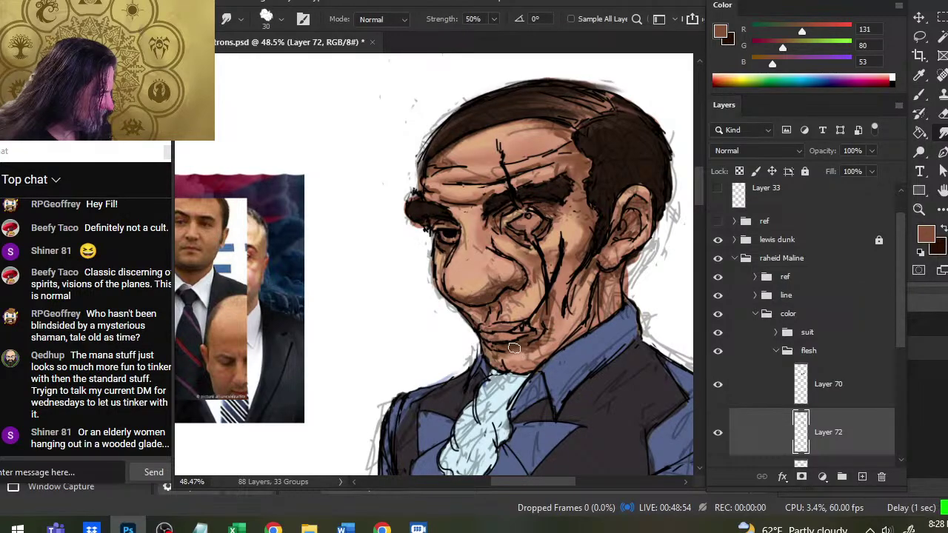
# Step: Paint brown shadows along the underside of the chin and jawline, down the neck below the ear and around the earlobe
pyautogui.press('b')
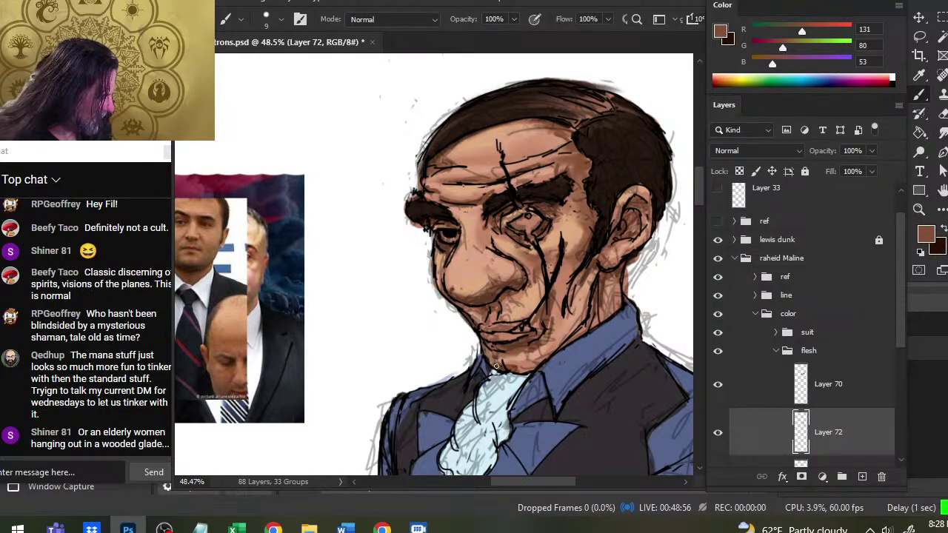
pyautogui.moveTo(518, 369)
pyautogui.mouseDown()
pyautogui.moveTo(534, 367)
pyautogui.moveTo(598, 316)
pyautogui.mouseUp()
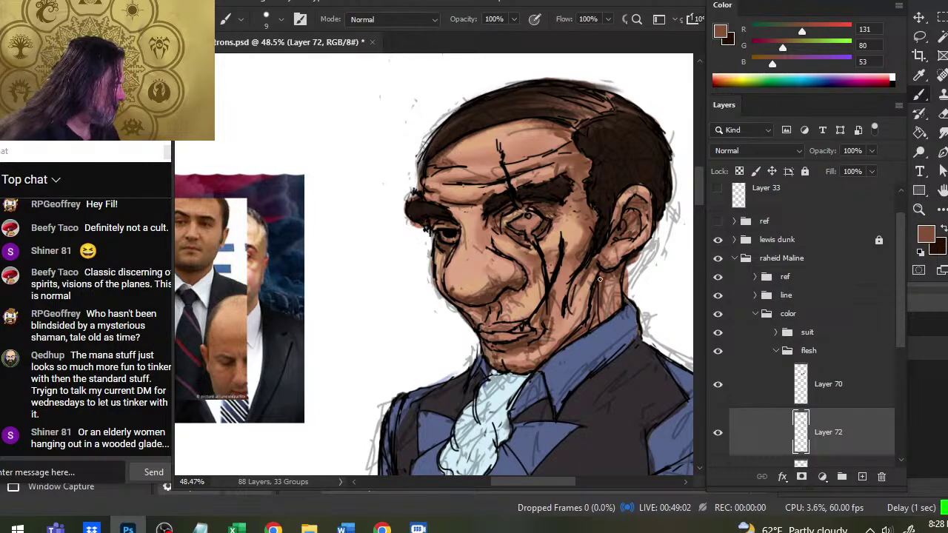
pyautogui.moveTo(600, 279); pyautogui.dragTo(602, 320)
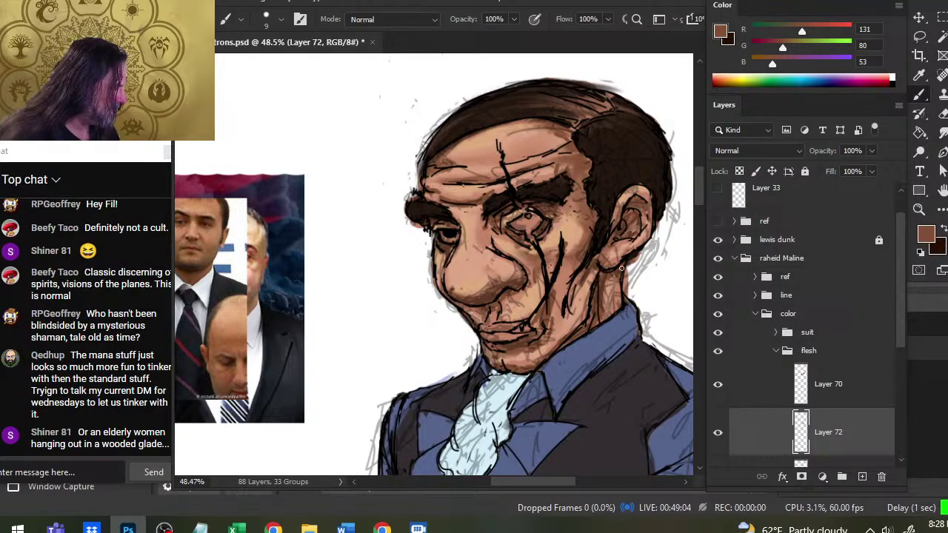
pyautogui.moveTo(623, 266)
pyautogui.mouseDown()
pyautogui.moveTo(606, 264)
pyautogui.moveTo(609, 245)
pyautogui.mouseUp()
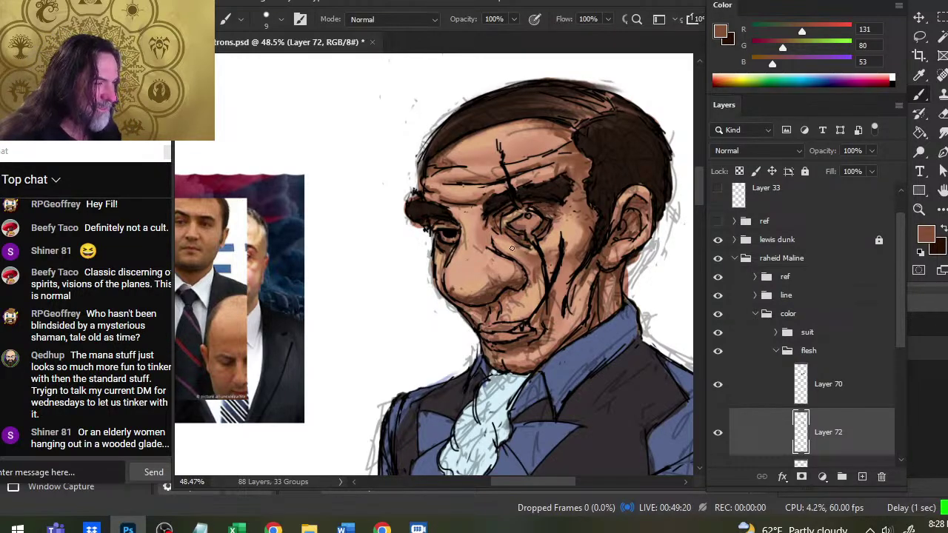
# Step: Shade the skin between the eyebrows up towards the forehead scar, and reduce the Smudge brush to 25 px
pyautogui.moveTo(471, 209)
pyautogui.mouseDown()
pyautogui.moveTo(454, 208)
pyautogui.moveTo(477, 205)
pyautogui.moveTo(444, 192)
pyautogui.moveTo(499, 173)
pyautogui.mouseUp()
pyautogui.press('r')
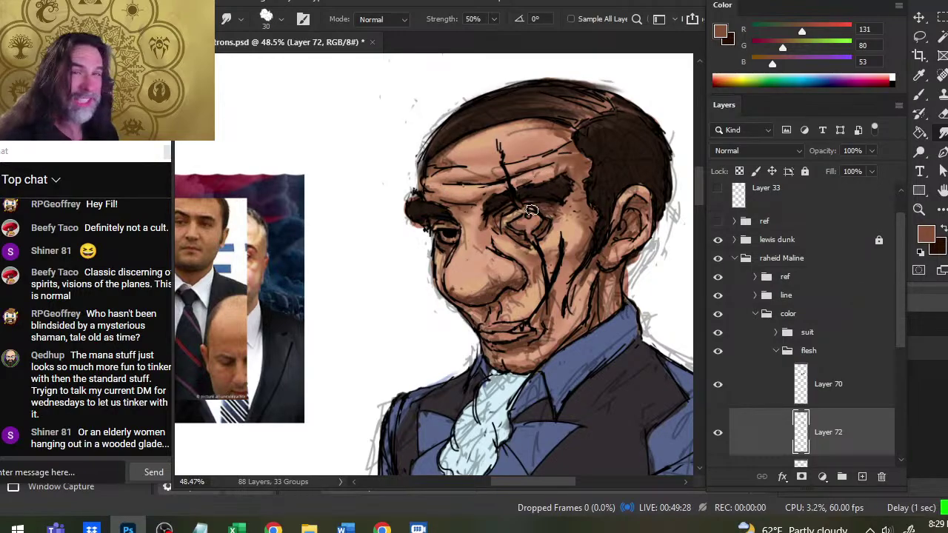
pyautogui.press('[')
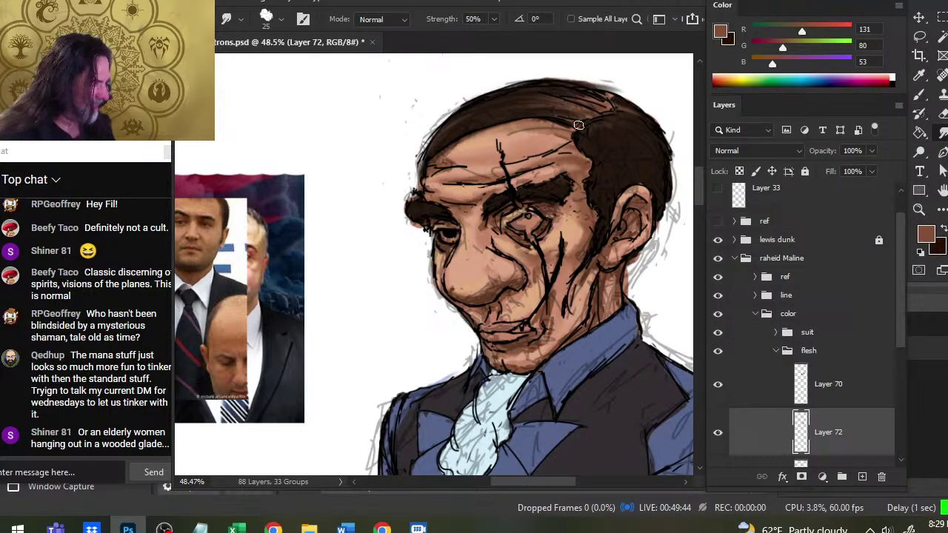
# Step: Add brown strokes to the hair along the parting and the crown's upper edge, and smudge them
pyautogui.press('b')
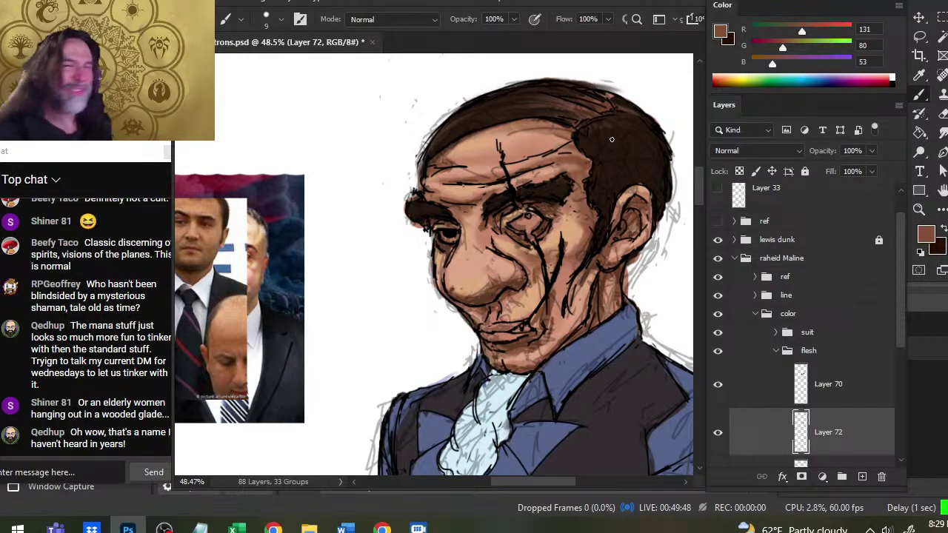
pyautogui.press('r')
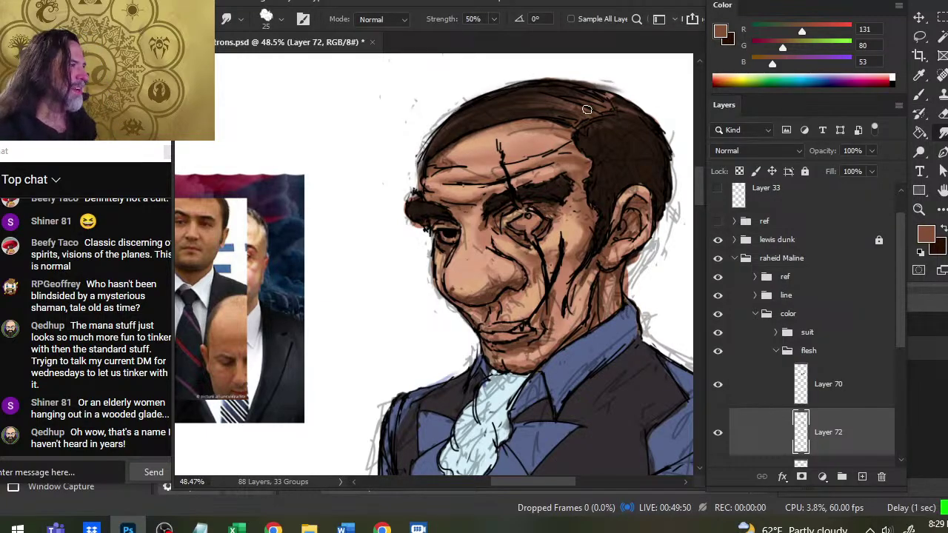
pyautogui.press('b')
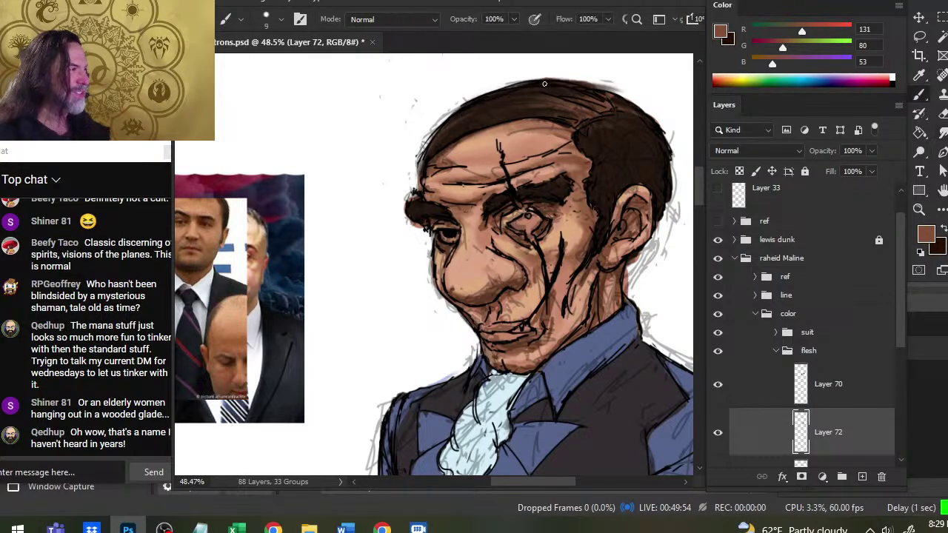
pyautogui.moveTo(547, 82); pyautogui.dragTo(549, 82)
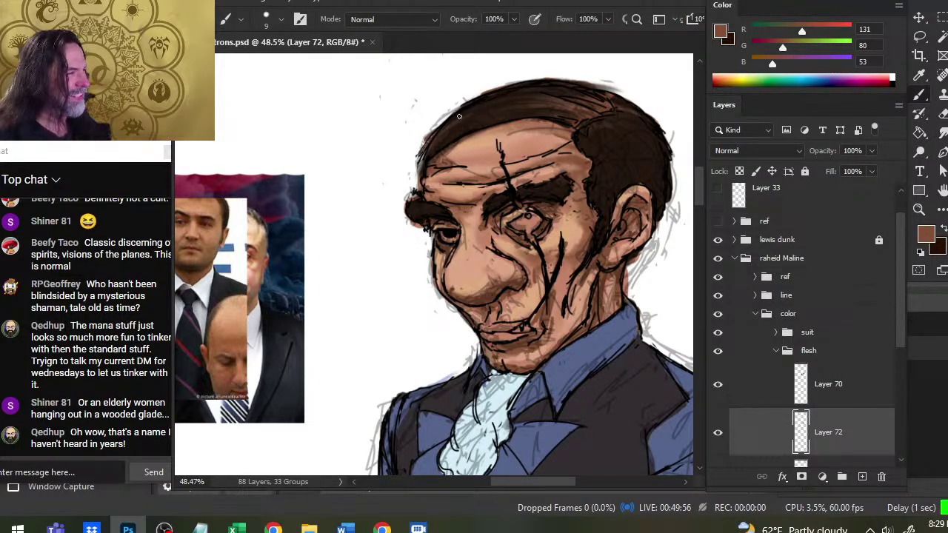
pyautogui.press('r')
# Step: Touch up the brown shading at the forehead's far edge and along the front hairline, and smudge it with the 25 px brush
pyautogui.press('b')
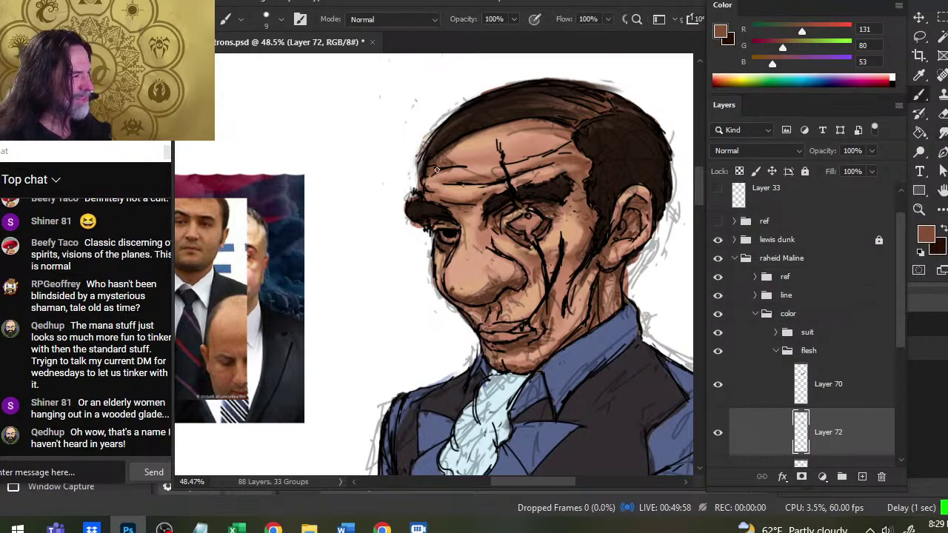
pyautogui.press('r')
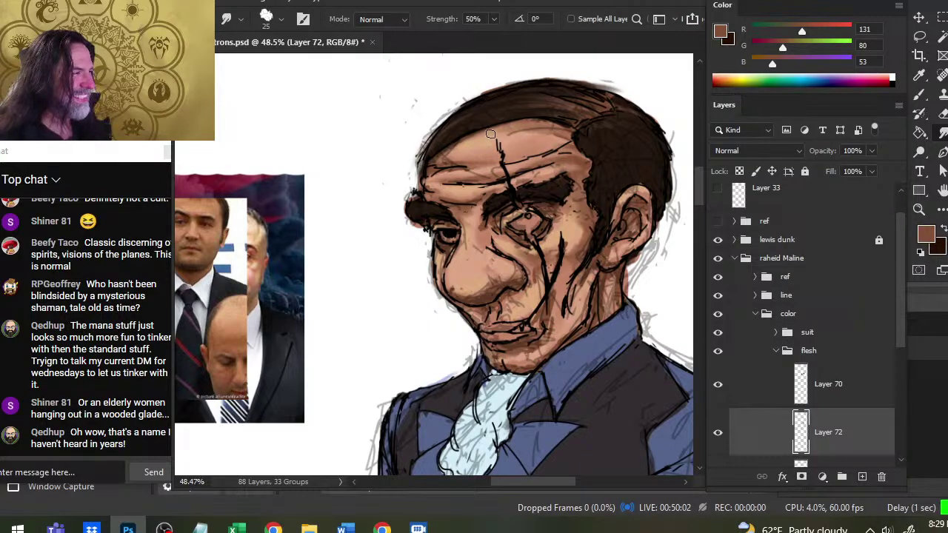
pyautogui.press('b')
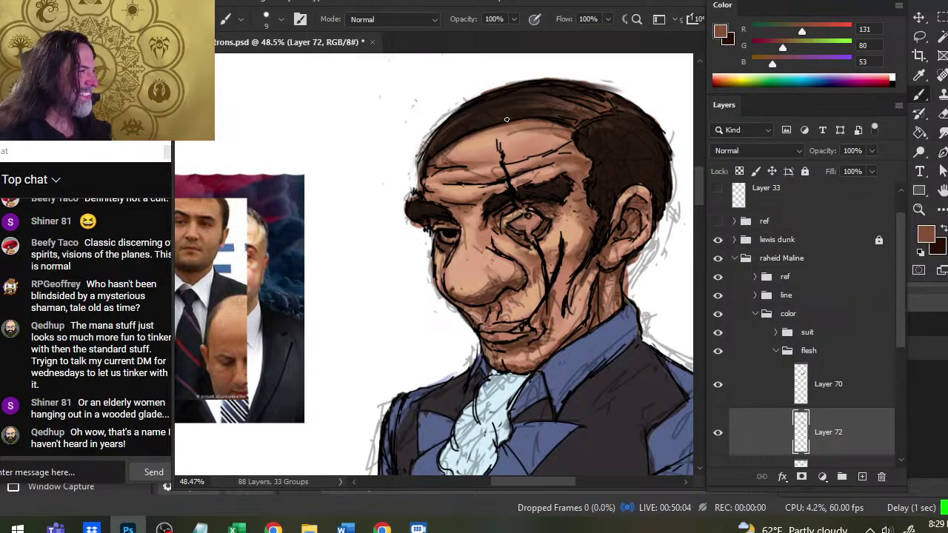
pyautogui.press('r')
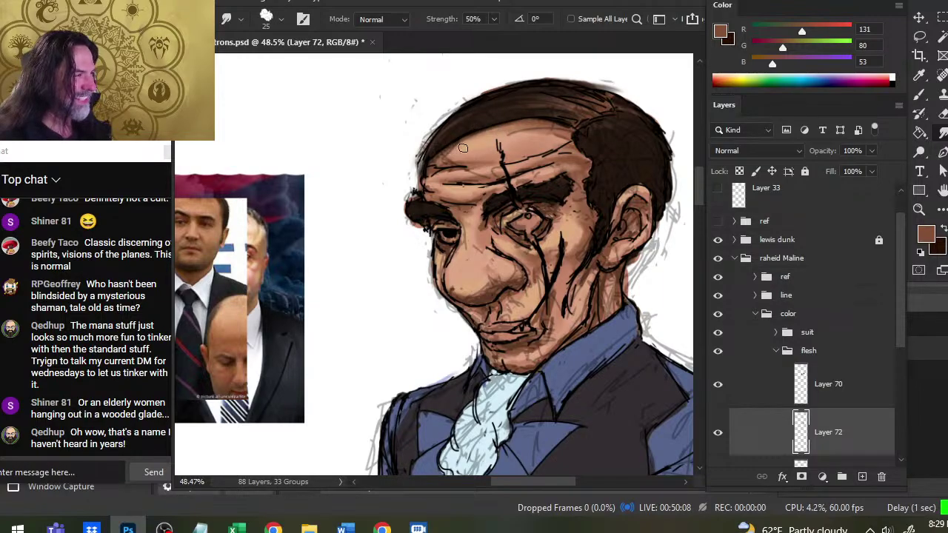
pyautogui.press('b')
pyautogui.press('r')
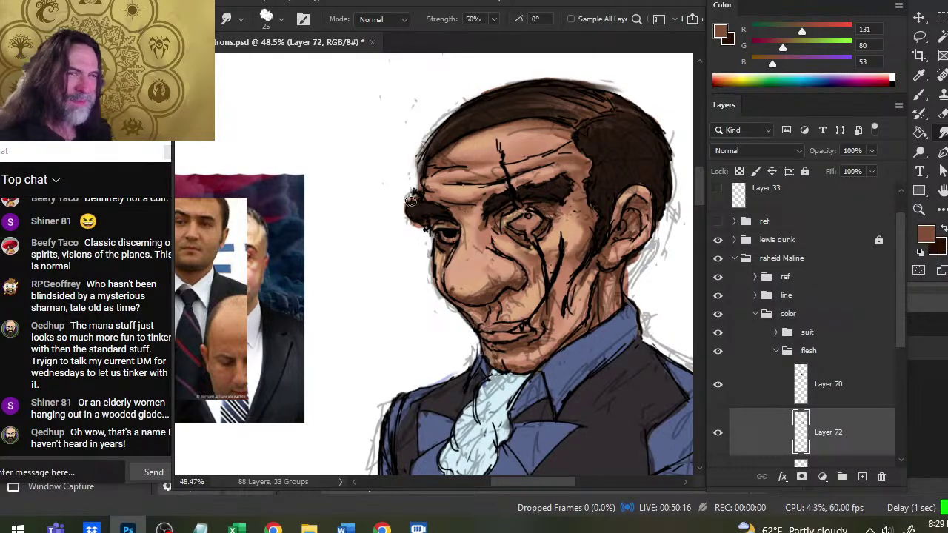
# Step: Shade along the upper forehead wrinkles in brown, and blend the strokes with the Smudge brush reduced to 15 px
pyautogui.press('[')
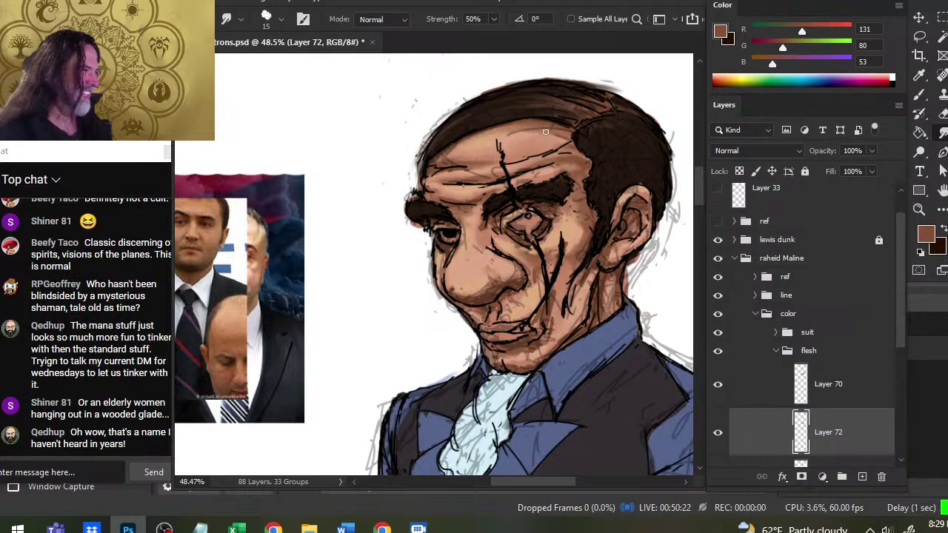
pyautogui.moveTo(567, 134)
pyautogui.mouseDown()
pyautogui.moveTo(522, 134)
pyautogui.moveTo(569, 147)
pyautogui.moveTo(529, 157)
pyautogui.mouseUp()
pyautogui.press('b')
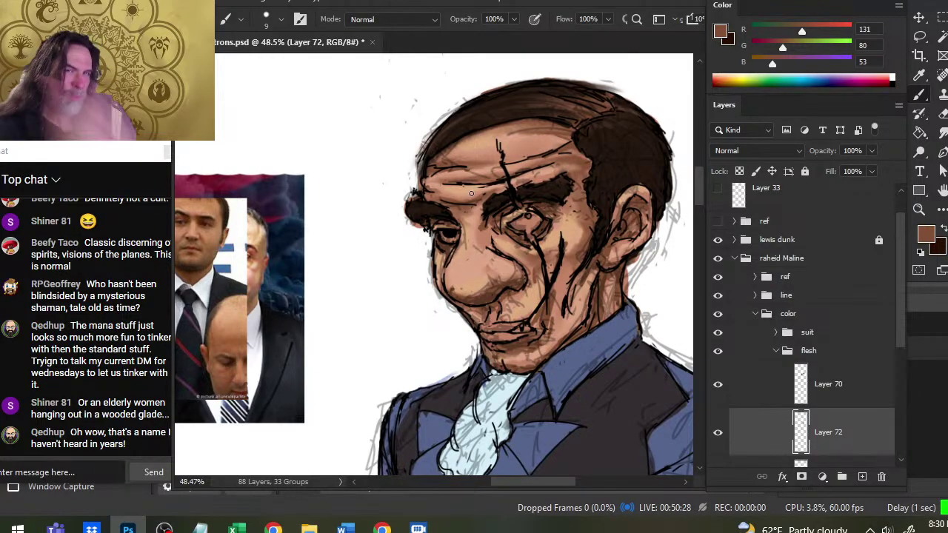
pyautogui.press('r')
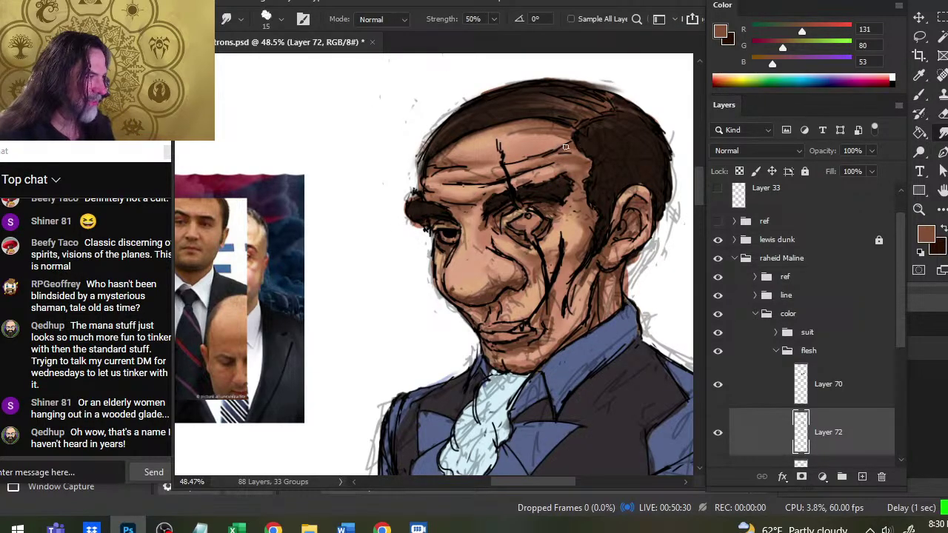
pyautogui.press('b')
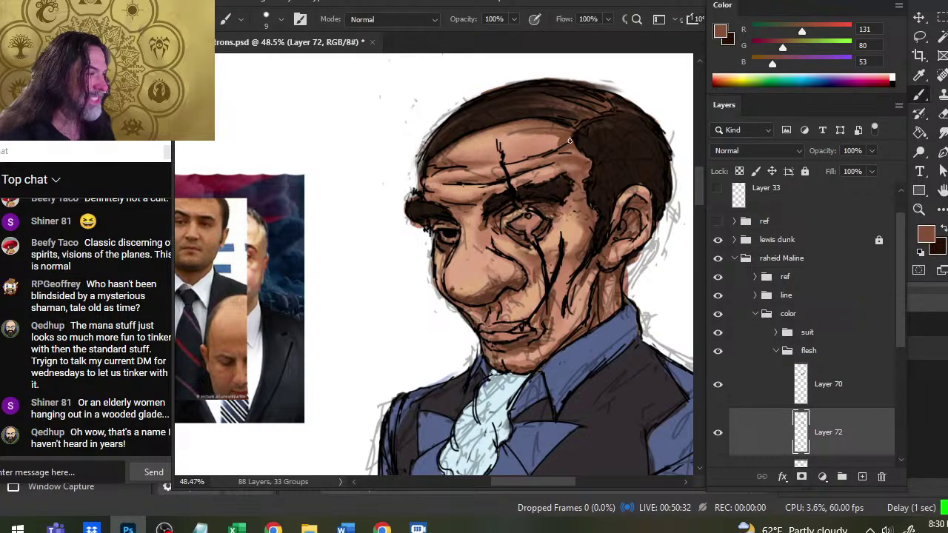
pyautogui.press('r')
pyautogui.moveTo(573, 138)
pyautogui.mouseDown()
pyautogui.moveTo(546, 129)
pyautogui.moveTo(557, 131)
pyautogui.moveTo(542, 142)
pyautogui.moveTo(567, 140)
pyautogui.moveTo(523, 157)
pyautogui.mouseUp()
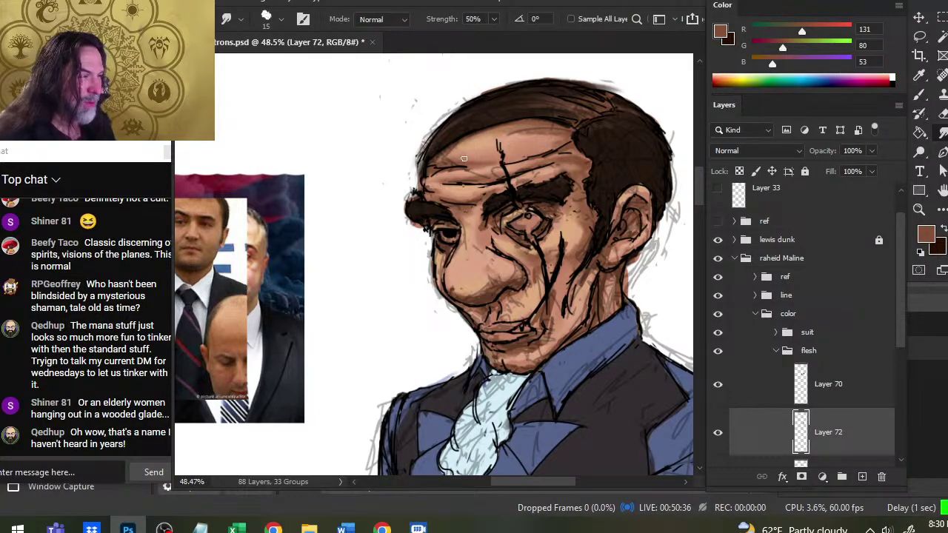
pyautogui.press('b')
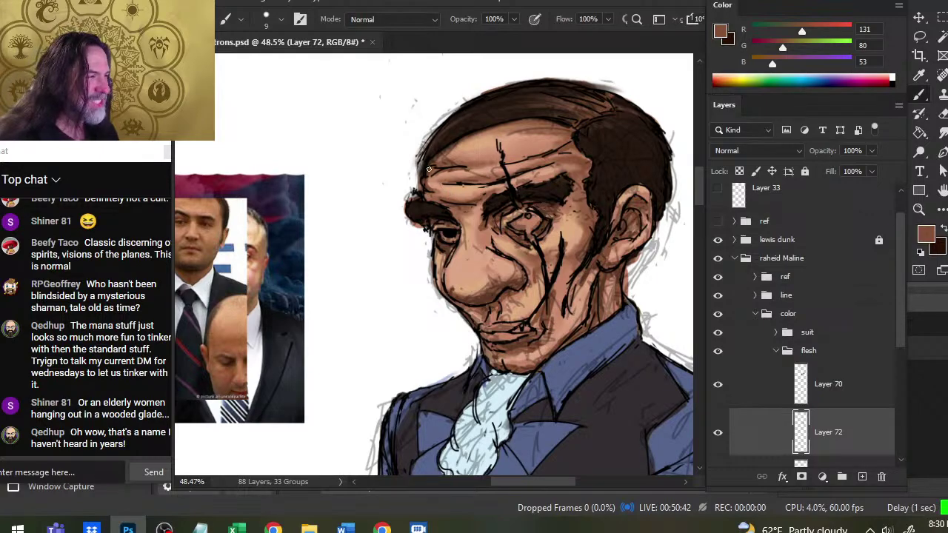
pyautogui.press('r')
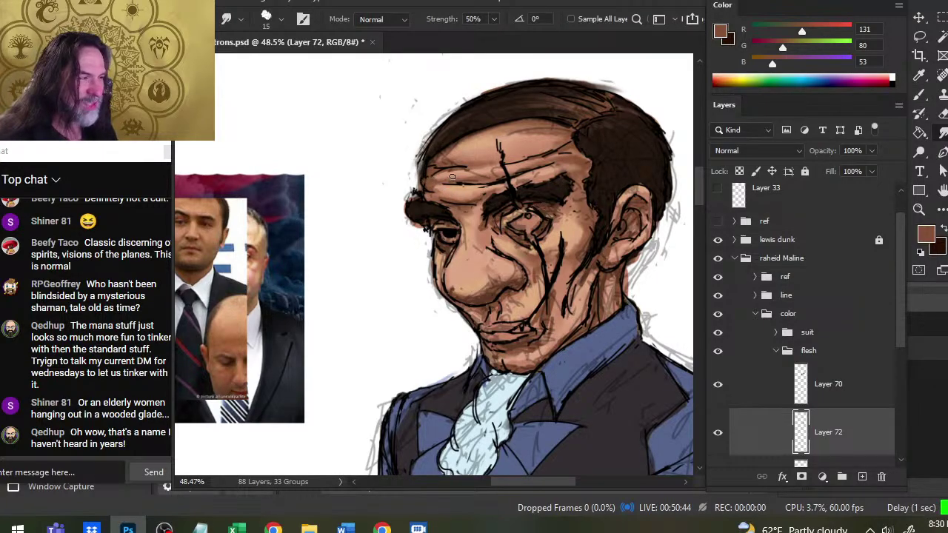
# Step: Paint a brown shadow from the inner end of the scarred eye's brow down the nose bridge, and smudge it
pyautogui.press('b')
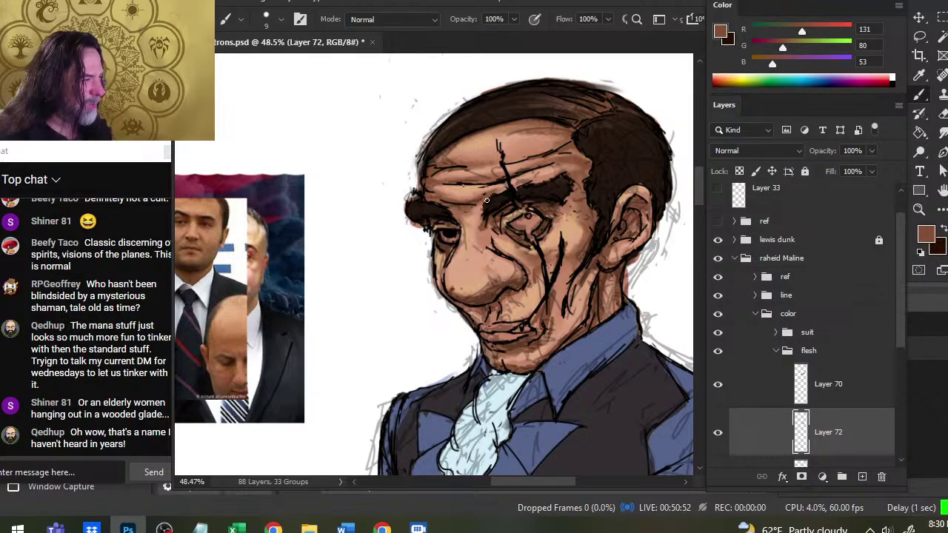
pyautogui.moveTo(481, 208); pyautogui.dragTo(480, 228)
pyautogui.press('r')
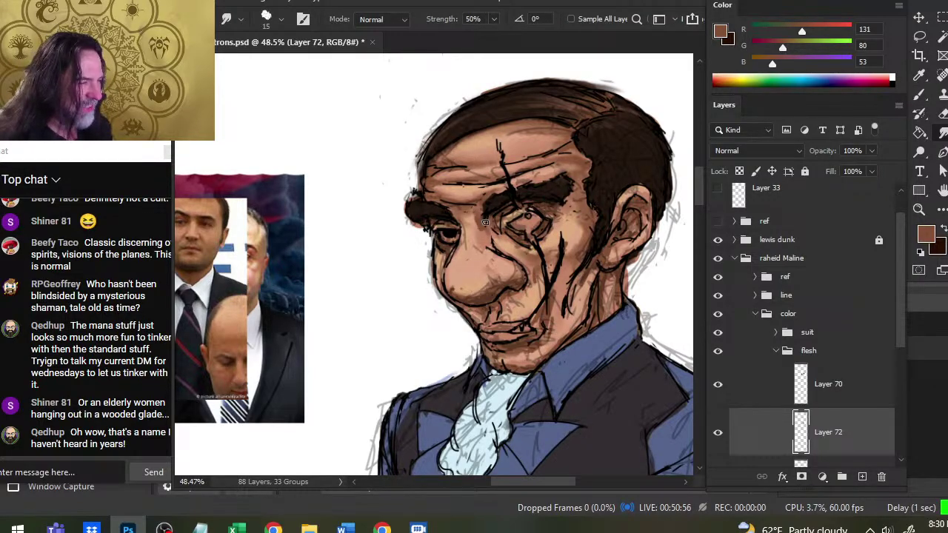
pyautogui.press('b')
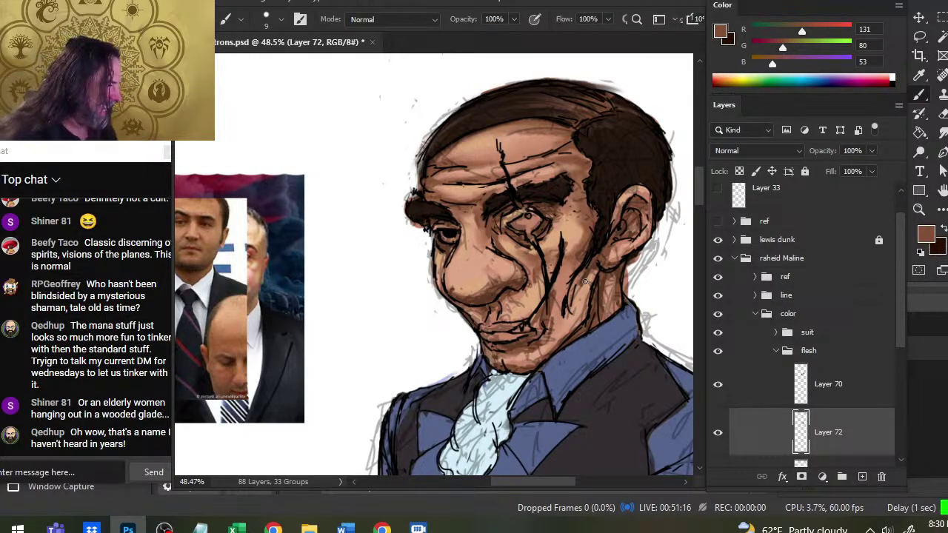
# Step: Shade the far side of the cheek below the ear in brown, and smudge the strokes toward the jaw
pyautogui.moveTo(589, 265)
pyautogui.mouseDown()
pyautogui.moveTo(571, 307)
pyautogui.moveTo(581, 282)
pyautogui.mouseUp()
pyautogui.press('r')
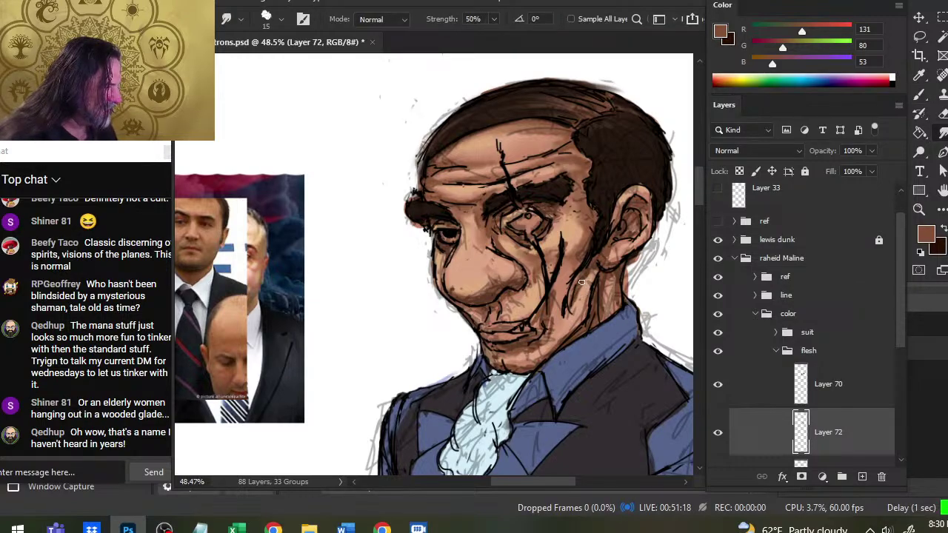
pyautogui.press('b')
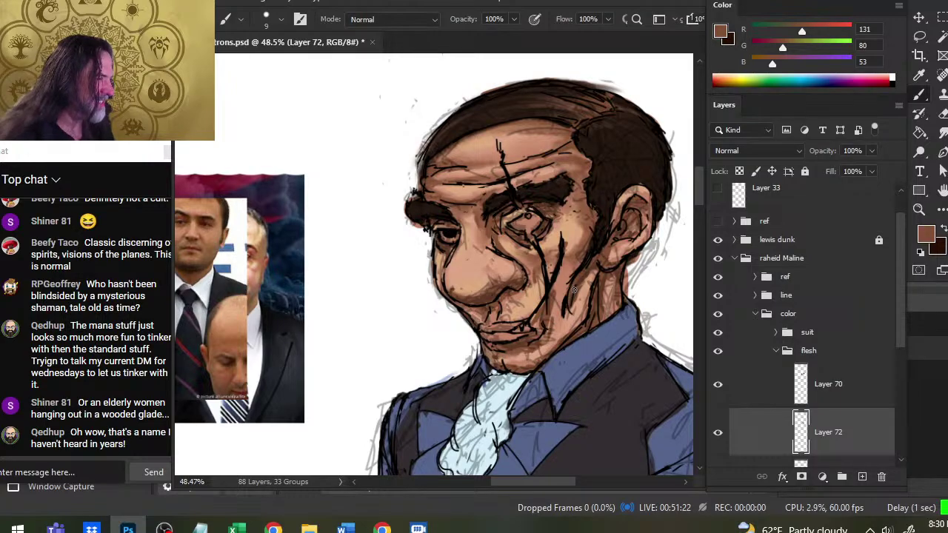
pyautogui.press('r')
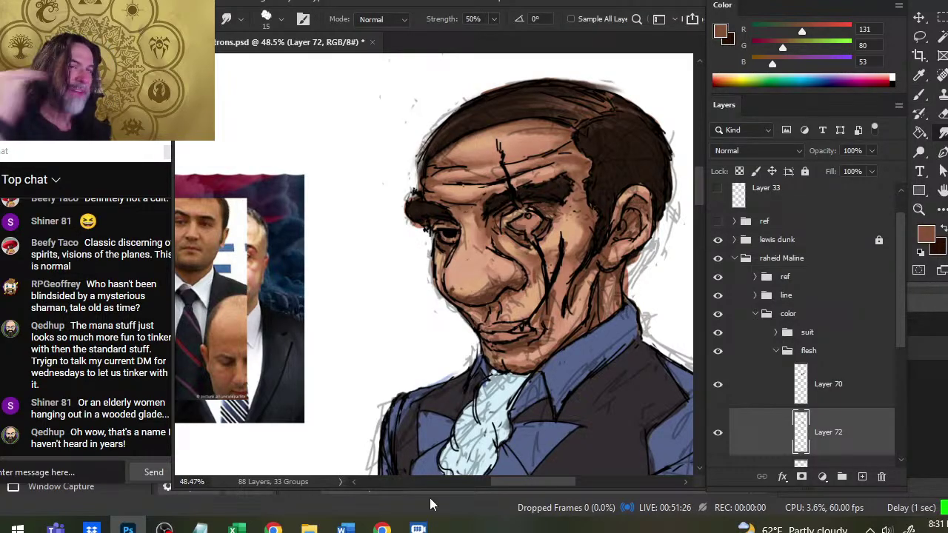
# Step: Touch up the brown shadows inside the ear and down the lower cheek, and blend them with the 15 px Smudge brush
pyautogui.press('b')
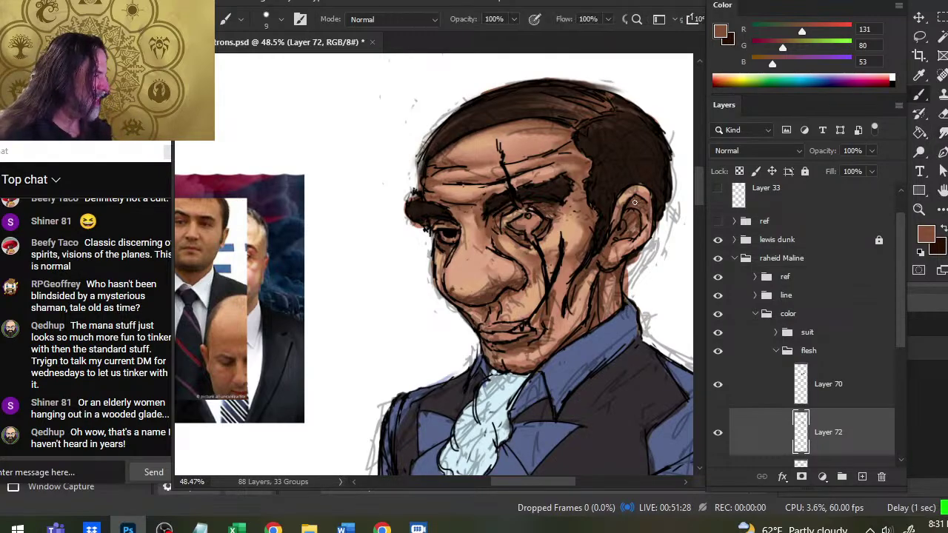
pyautogui.press('r')
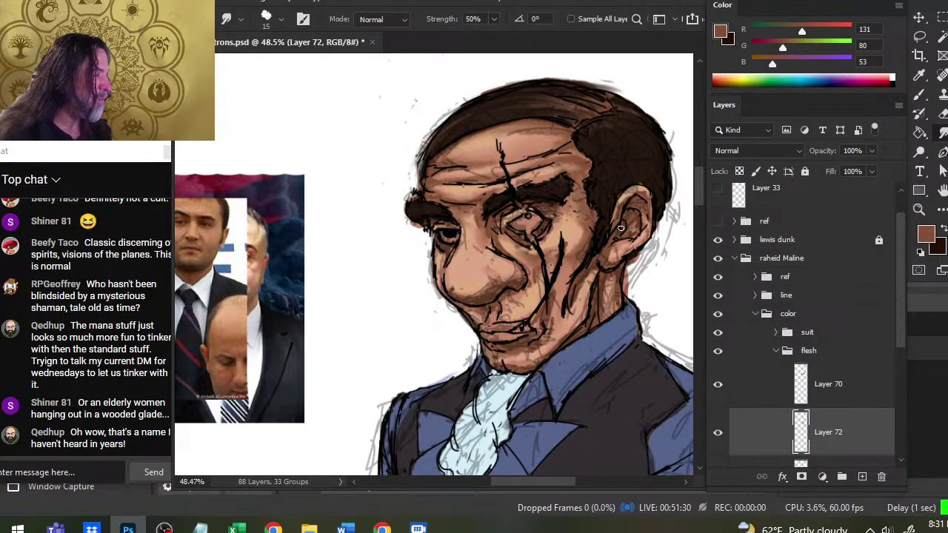
pyautogui.press('b')
pyautogui.press('r')
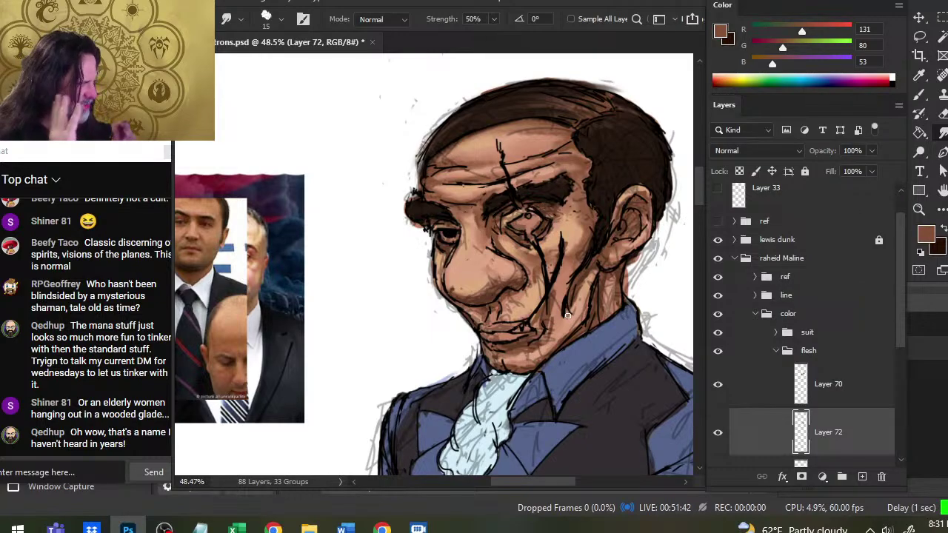
pyautogui.press('b')
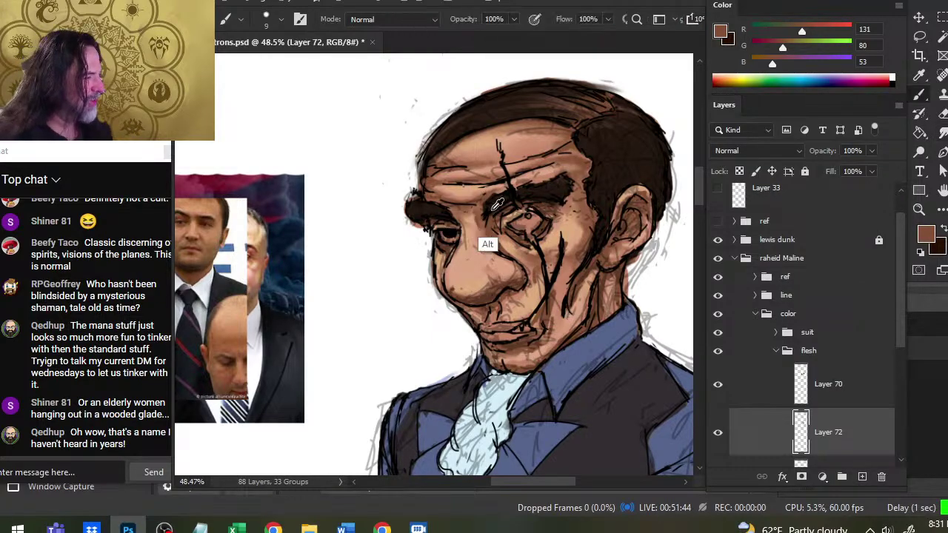
# Step: Sample the light skin tone from the face, paint highlights under the scarred eye and on the cheek, and smudge them
pyautogui.keyDown('alt'); pyautogui.click(466, 307); pyautogui.keyUp('alt')
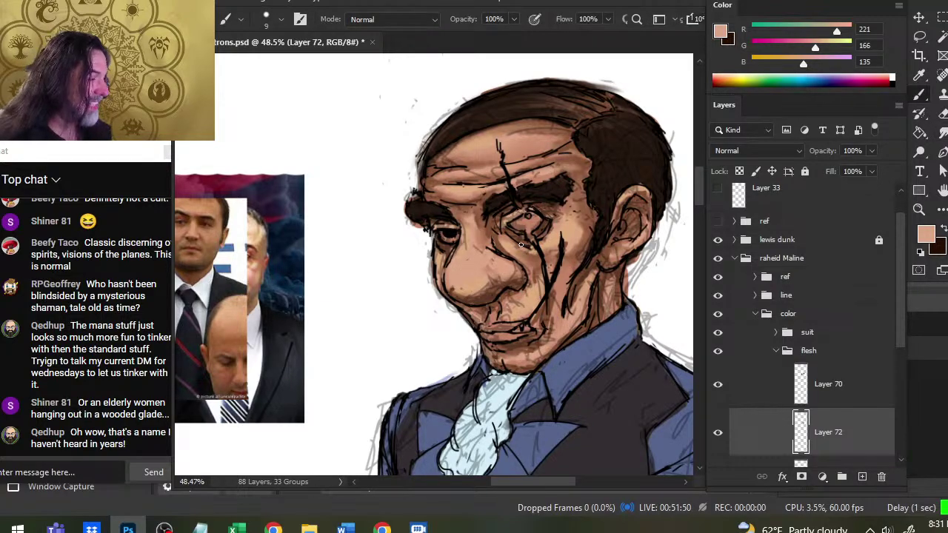
pyautogui.press('r')
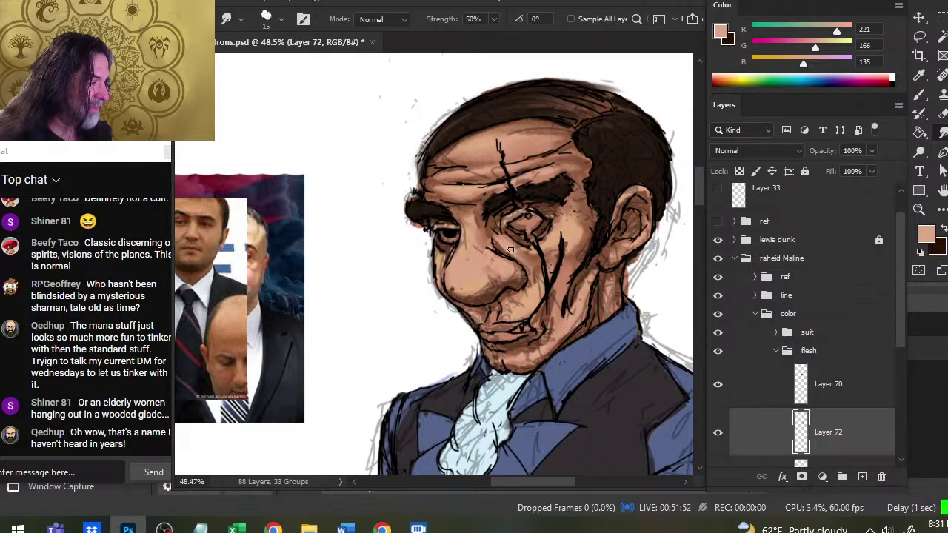
pyautogui.press('b')
pyautogui.press('r')
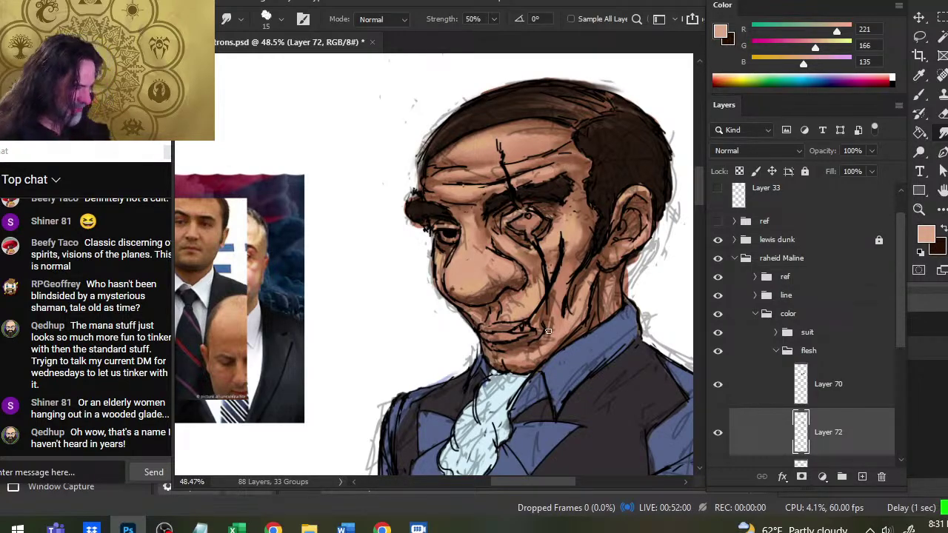
# Step: Sample the brown shadow beside the mouth, merge Layer 70 down into Layer 72, and check the merged layer by toggling its visibility
pyautogui.press('b')
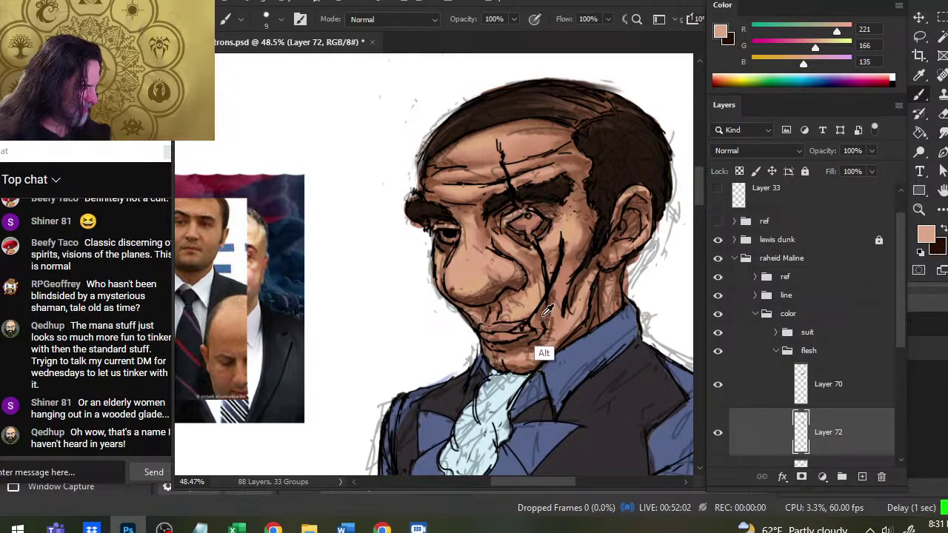
pyautogui.keyDown('alt'); pyautogui.click(540, 330); pyautogui.keyUp('alt')
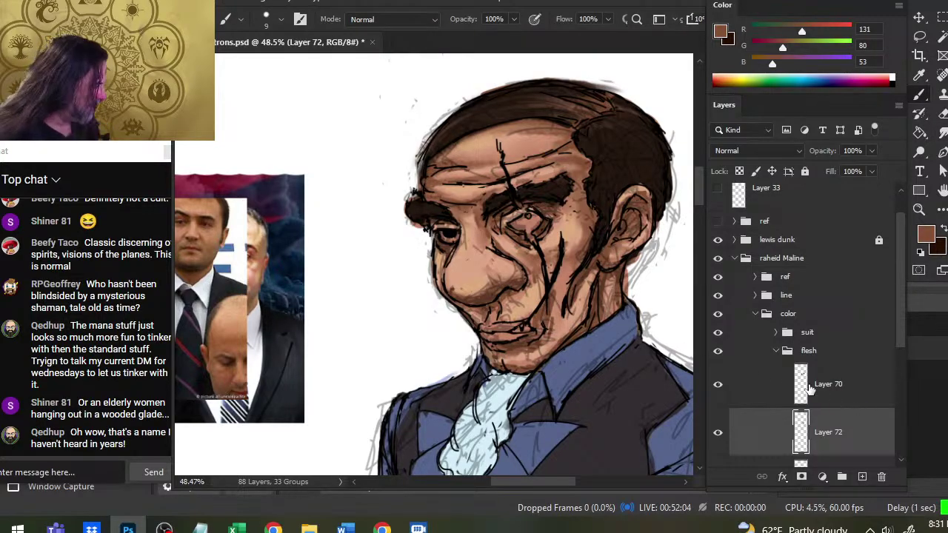
pyautogui.rightClick(778, 392)
pyautogui.click(822, 415)
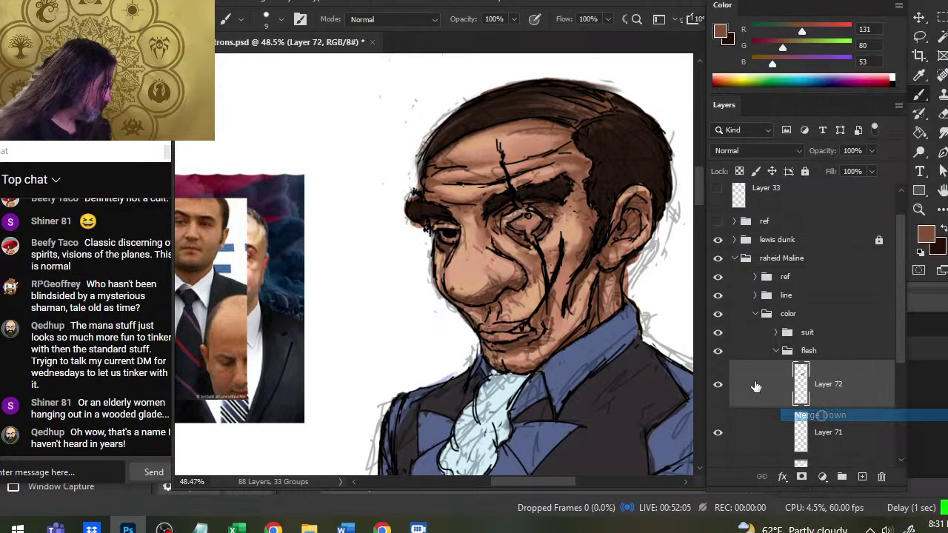
pyautogui.click(717, 384)
pyautogui.click(717, 385)
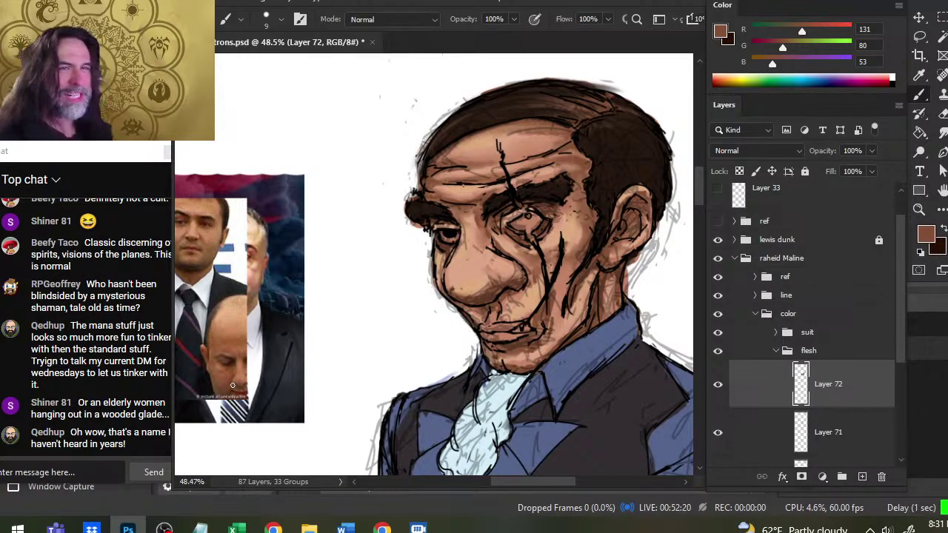
# Step: Add brown shading on the temple between the scarred eye's brow and the hairline, and blend it with the Smudge tool
pyautogui.press('r')
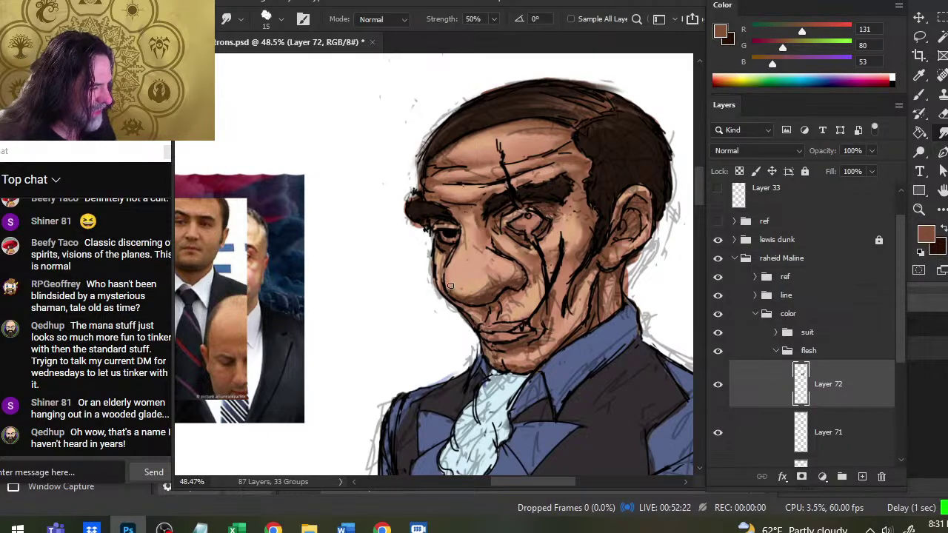
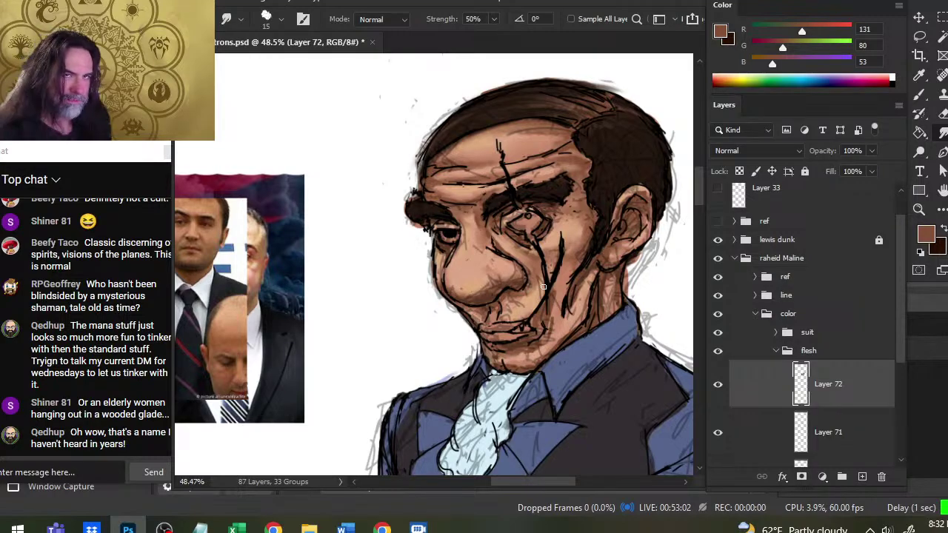
pyautogui.press('b')
pyautogui.moveTo(583, 211)
pyautogui.mouseDown()
pyautogui.moveTo(574, 212)
pyautogui.moveTo(585, 203)
pyautogui.moveTo(574, 201)
pyautogui.moveTo(589, 198)
pyautogui.mouseUp()
pyautogui.press('r')
pyautogui.press('b')
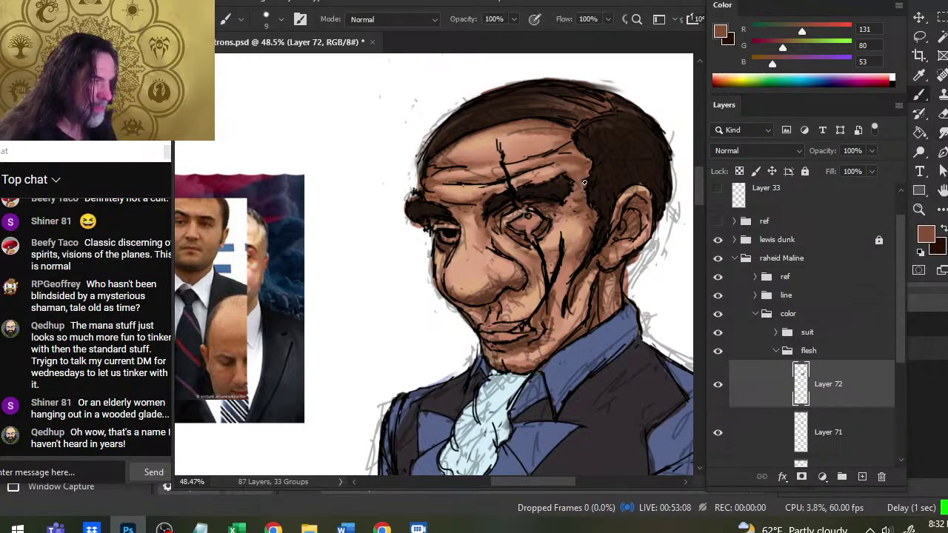
pyautogui.moveTo(587, 158)
pyautogui.mouseDown()
pyautogui.moveTo(577, 158)
pyautogui.moveTo(592, 142)
pyautogui.mouseUp()
pyautogui.press('r')
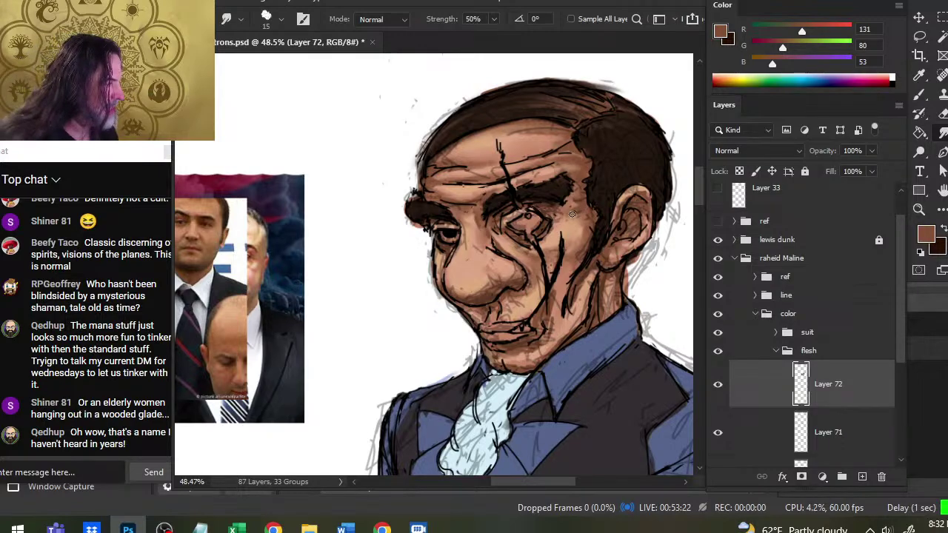
pyautogui.press('b')
pyautogui.press('r')
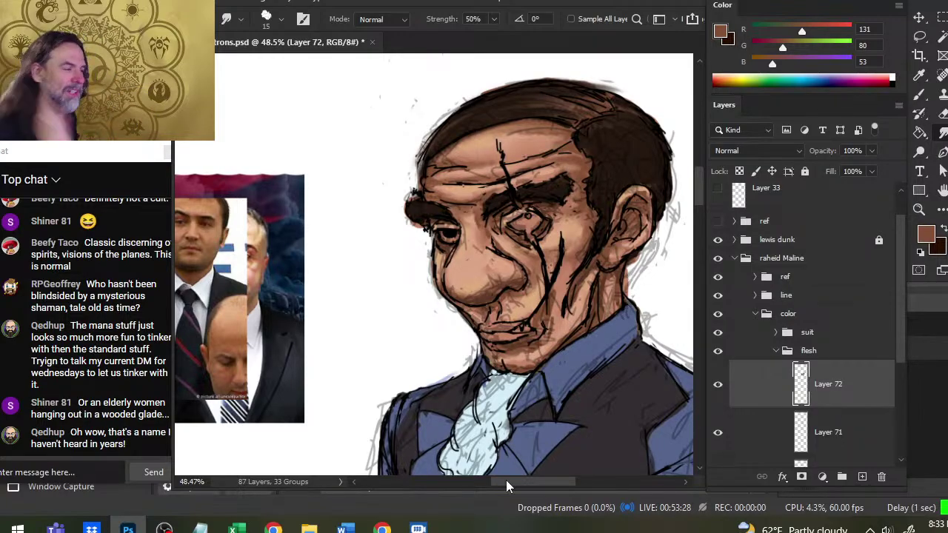
# Step: Darken the crease beside the nose and the nose bridge up to the inner brow with brown, smudging between strokes
pyautogui.press('b')
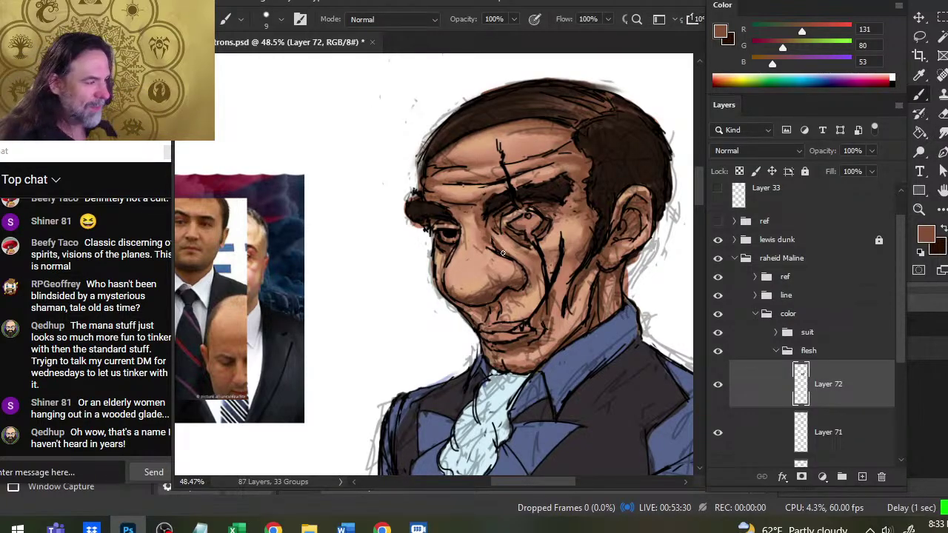
pyautogui.press('r')
pyautogui.press('b')
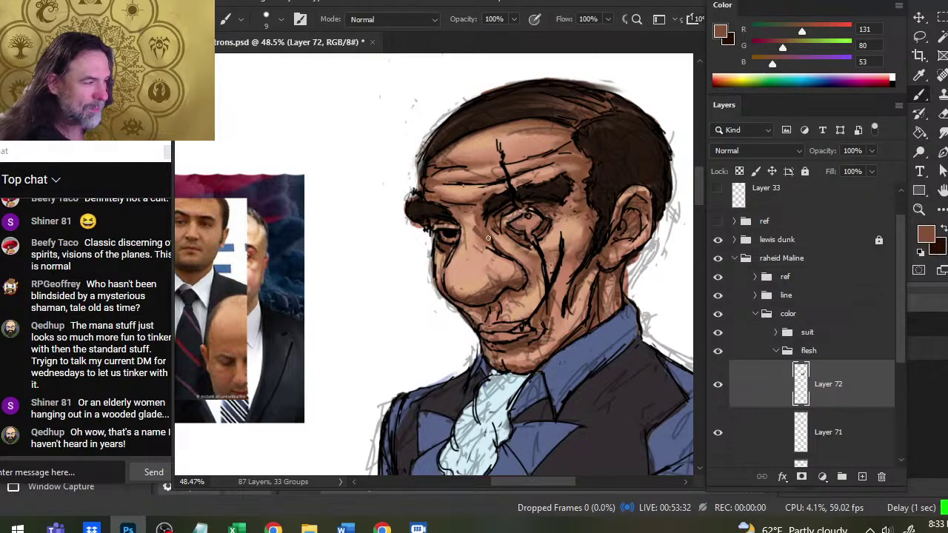
pyautogui.press('r')
pyautogui.press('b')
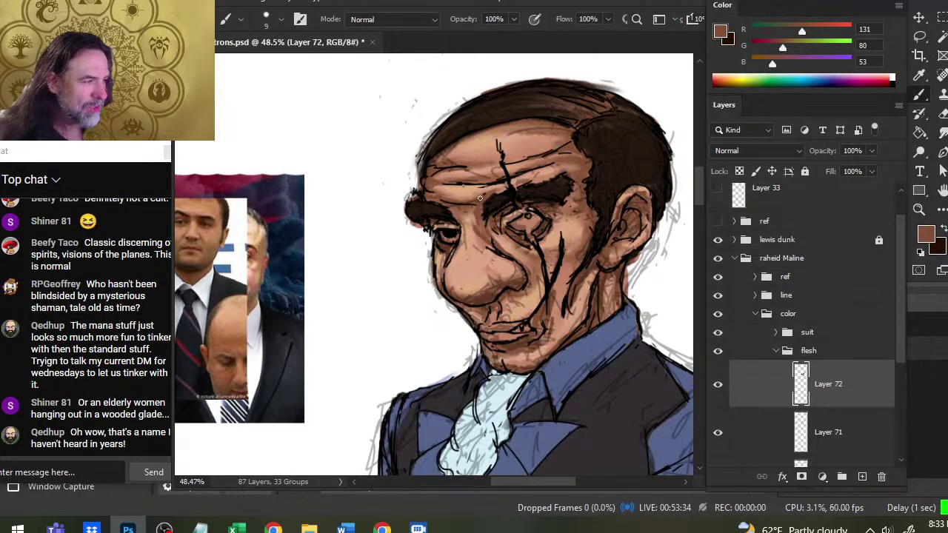
pyautogui.press('r')
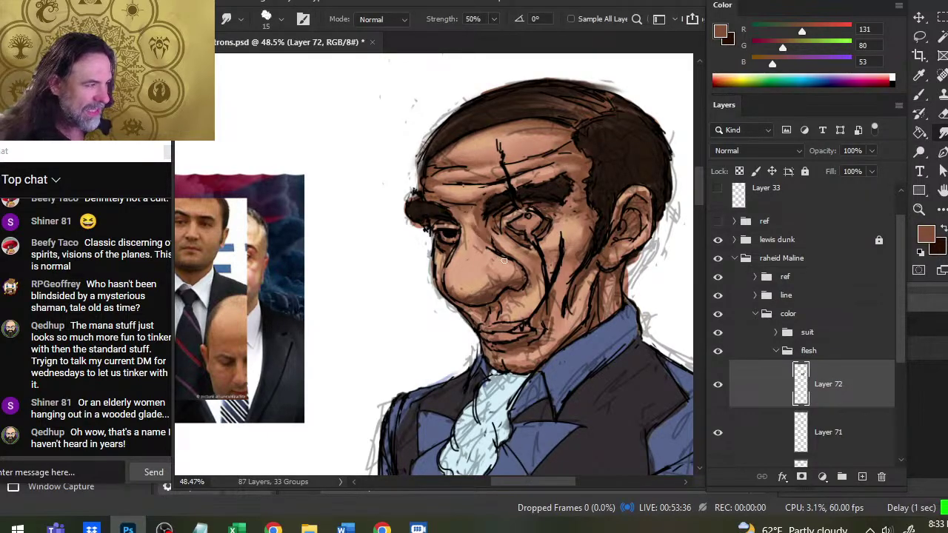
pyautogui.press('b')
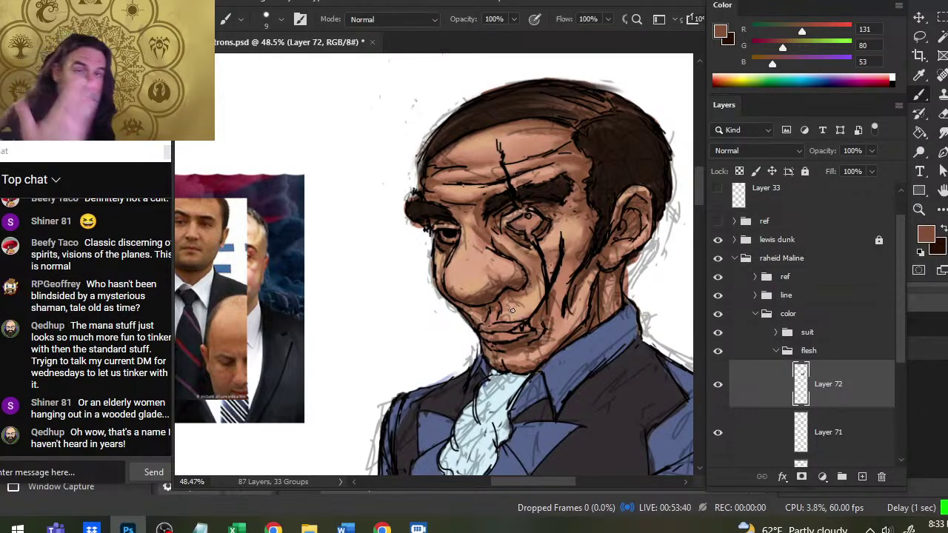
# Step: Switch to the Chrome window with the image search and open dmsguild.com in place of the search results
pyautogui.hotkey('alt', 'Tab')
pyautogui.hotkey('alt', 'Tab')
pyautogui.hotkey('alt', 'Tab')
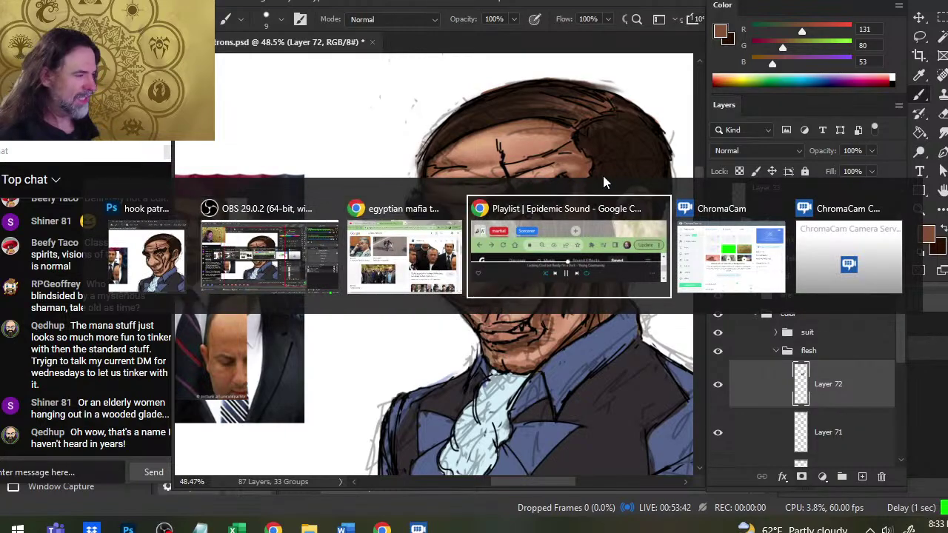
pyautogui.click(458, 97)
pyautogui.hotkey('alt', 'Tab')
pyautogui.hotkey('alt', 'Tab')
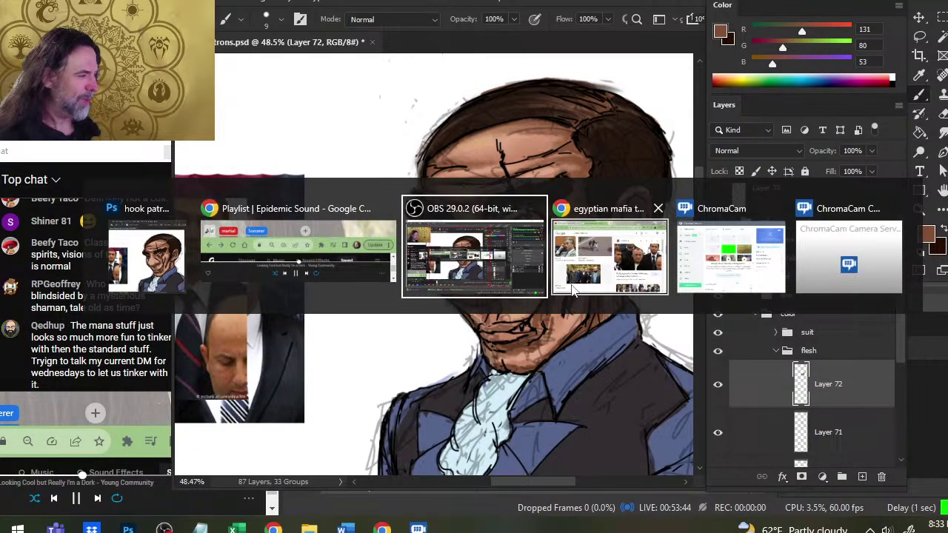
pyautogui.click(574, 211)
pyautogui.click(459, 58)
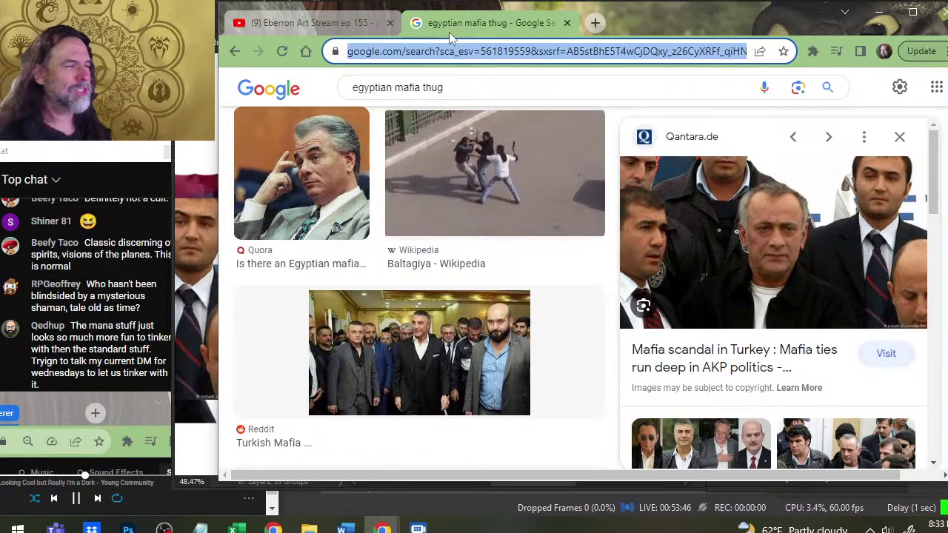
pyautogui.write('dms')
pyautogui.press('Return')
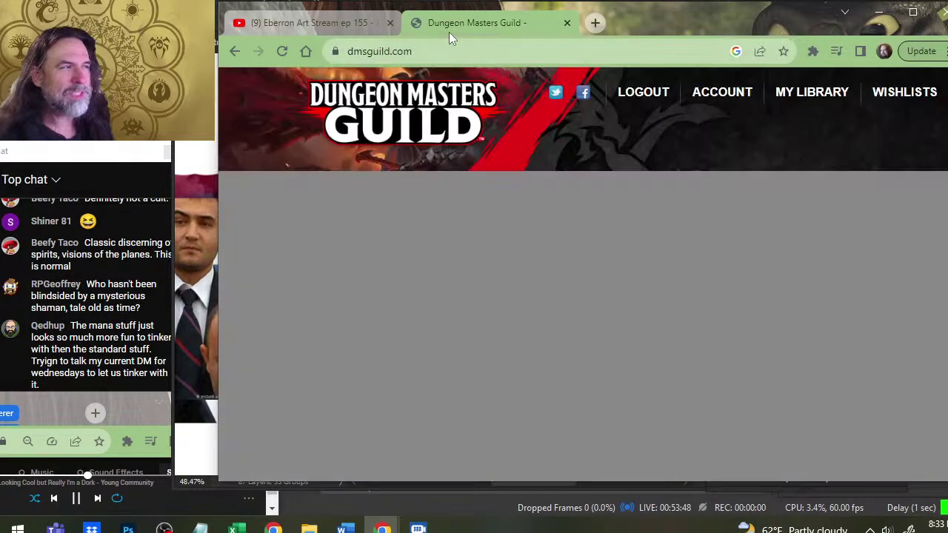
# Step: Search the Dungeon Masters Guild site for "tap untap burn"
pyautogui.click(523, 194)
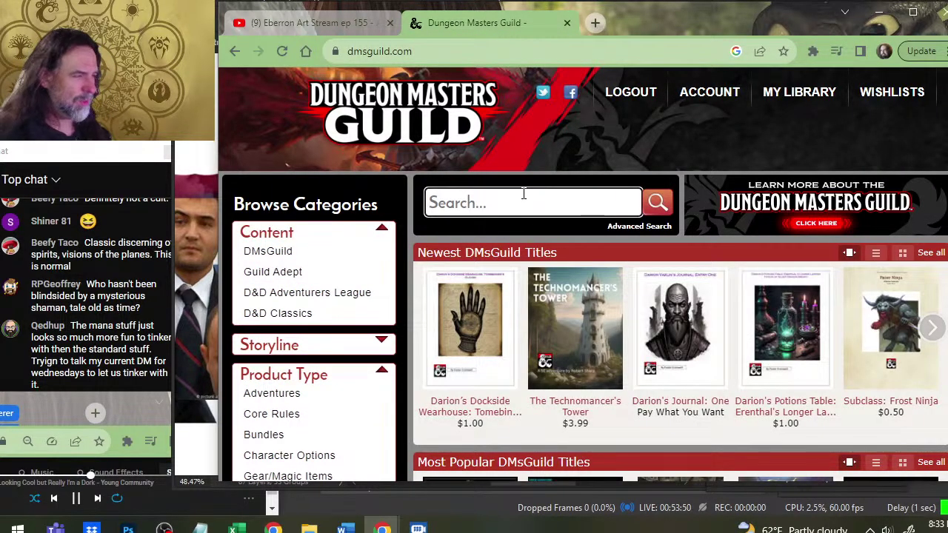
pyautogui.write('tap untap bu')
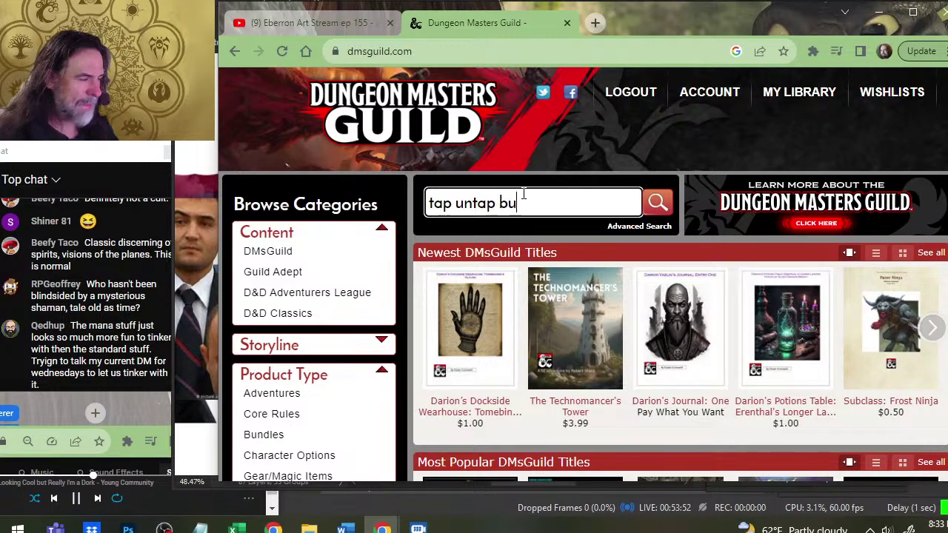
pyautogui.write('rn')
pyautogui.press('Return')
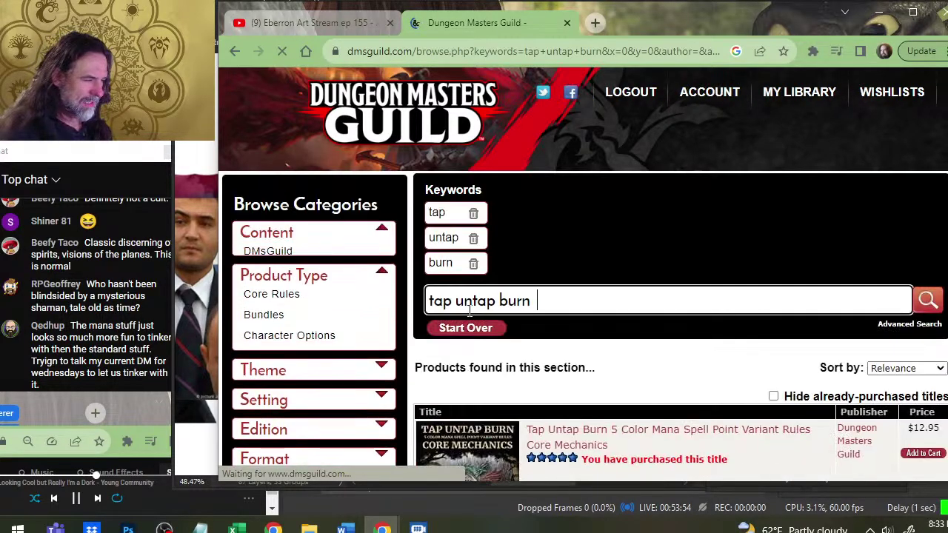
# Step: Look through the found products and open the Tap Untap Burn 5 Color Mana Spell Point Variant Rules Core Mechanics page
pyautogui.scroll(-7, 540, 307)
pyautogui.scroll(-15, 509, 291)
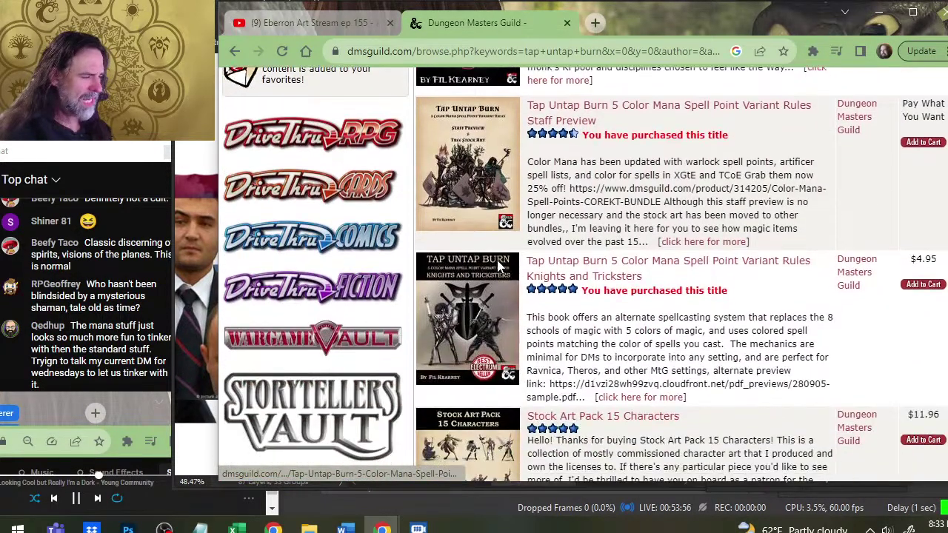
pyautogui.scroll(-11, 498, 266)
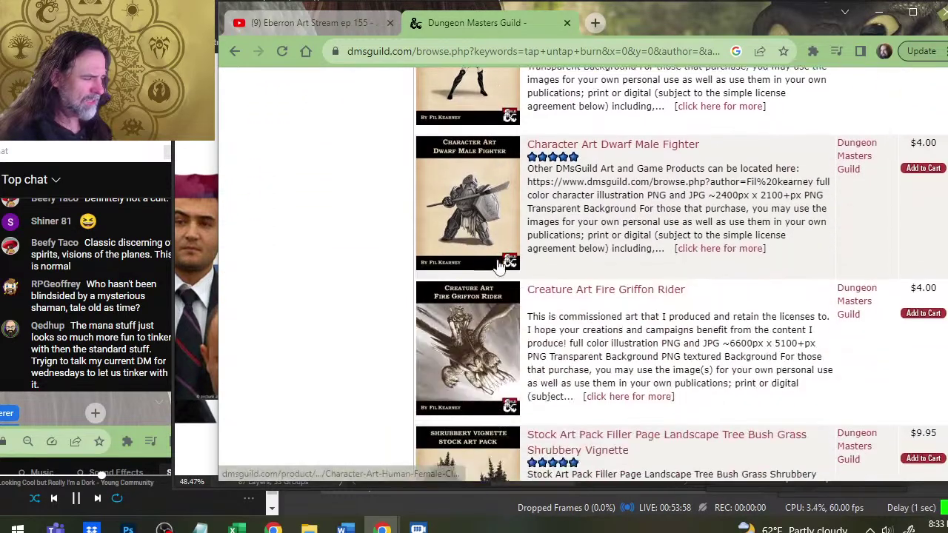
pyautogui.scroll(14, 495, 275)
pyautogui.scroll(10, 494, 274)
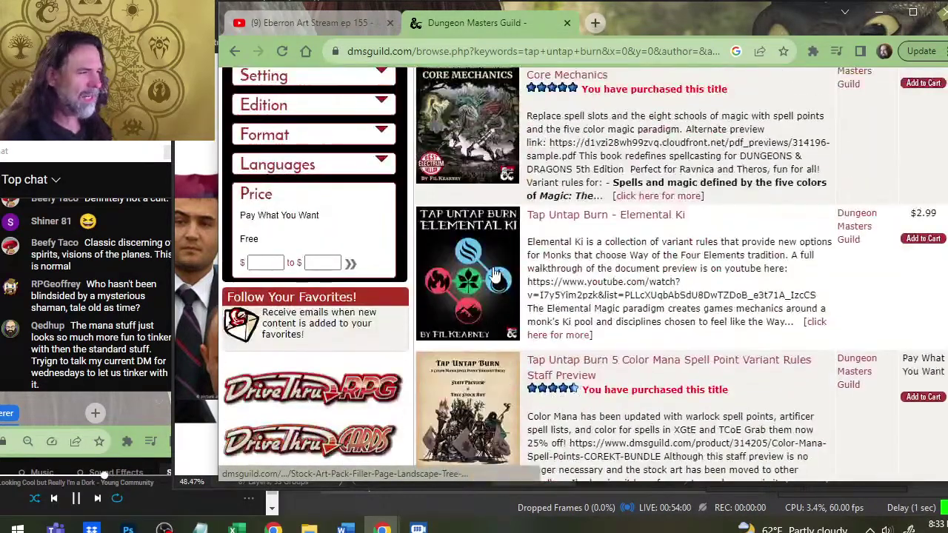
pyautogui.click(521, 237)
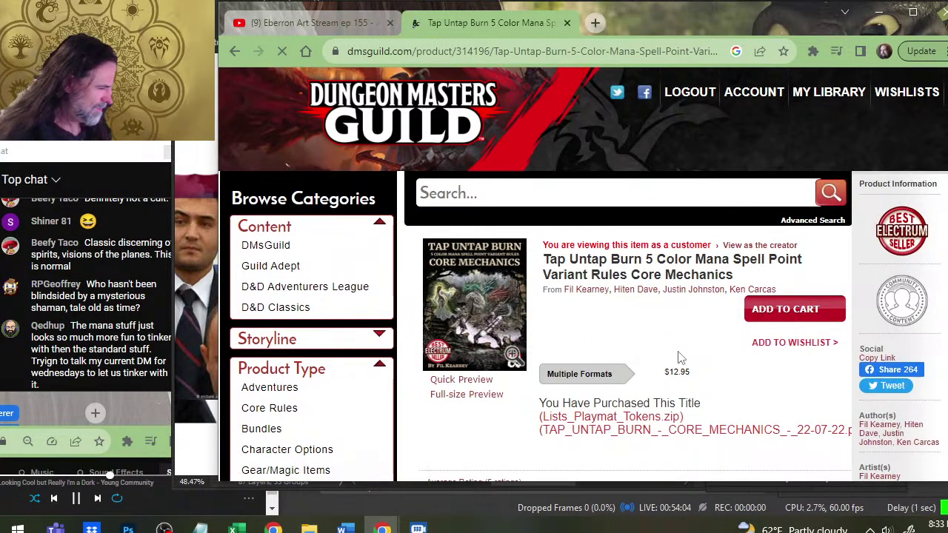
# Step: Look through the Tap Untap Burn product page and open the Color Mana Spell Points bundle that contains it
pyautogui.scroll(-1, 638, 335)
pyautogui.scroll(-3, 529, 208)
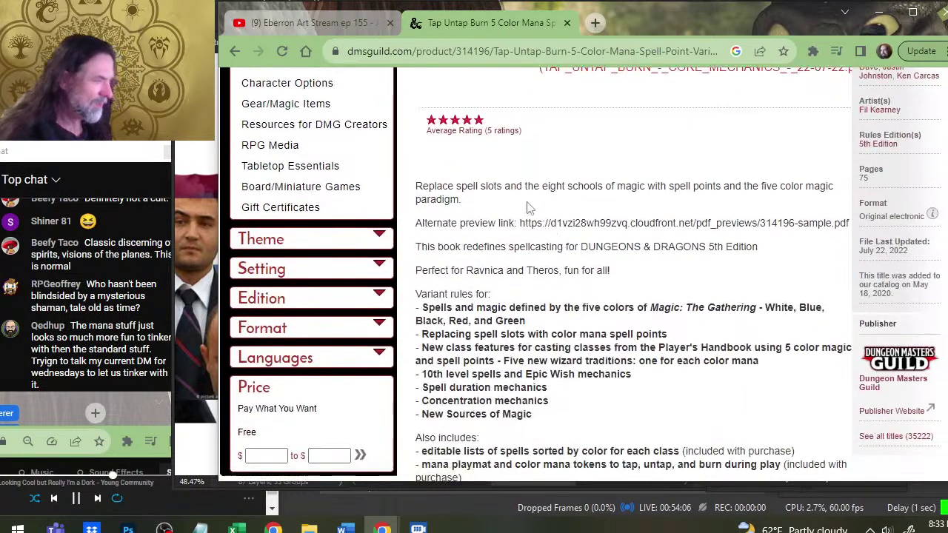
pyautogui.scroll(-15, 465, 154)
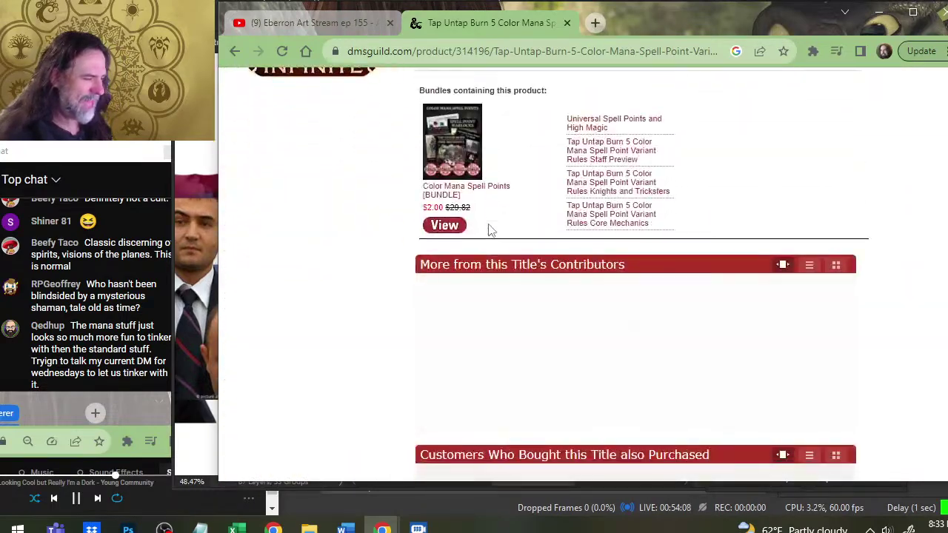
pyautogui.click(454, 160)
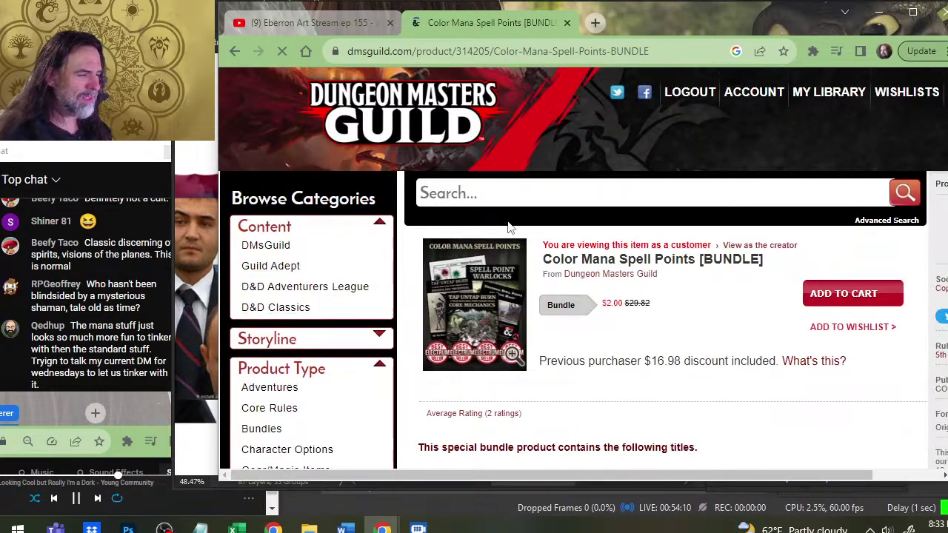
# Step: Open the Revised 5 Color Magic Spell List from the bundle's titles and bring up its full-size preview
pyautogui.scroll(-3, 508, 220)
pyautogui.scroll(-3, 509, 220)
pyautogui.scroll(2, 582, 194)
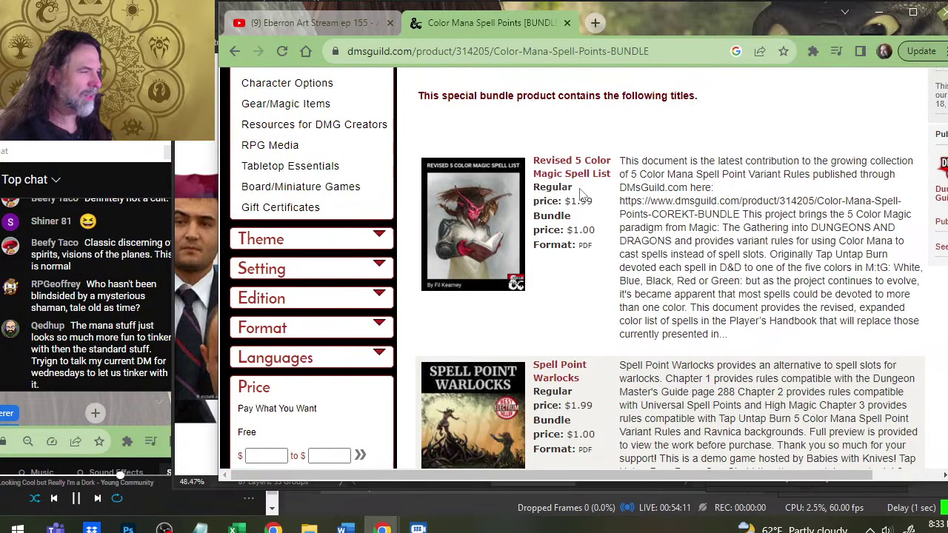
pyautogui.click(499, 213)
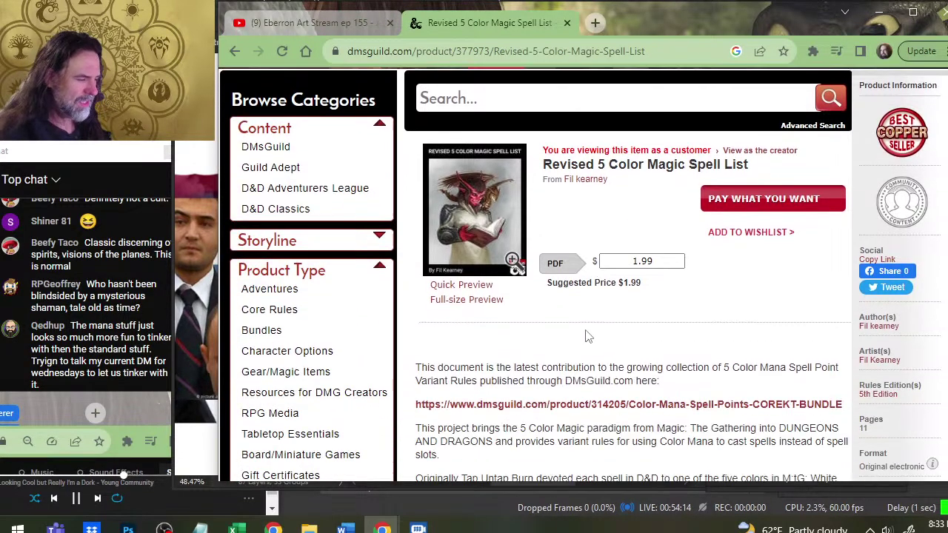
pyautogui.scroll(-1, 585, 337)
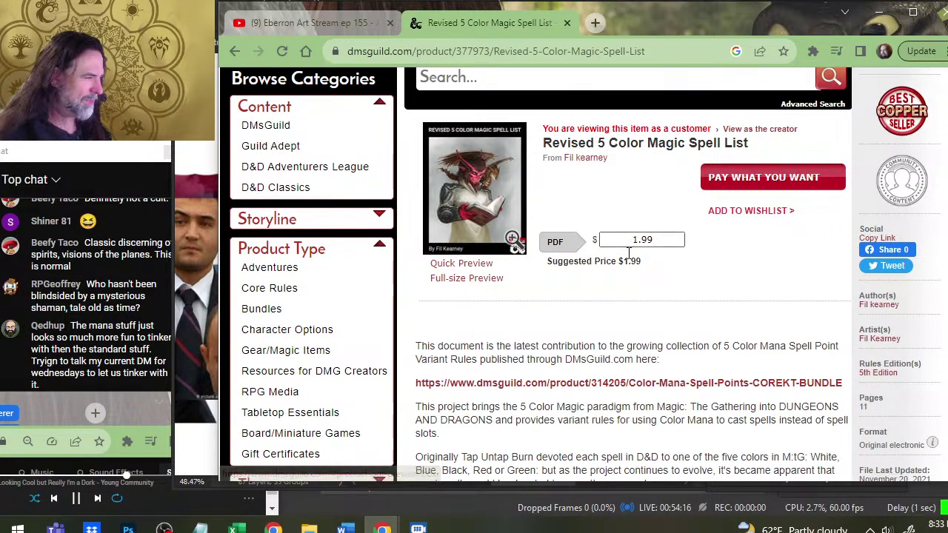
pyautogui.click(467, 279)
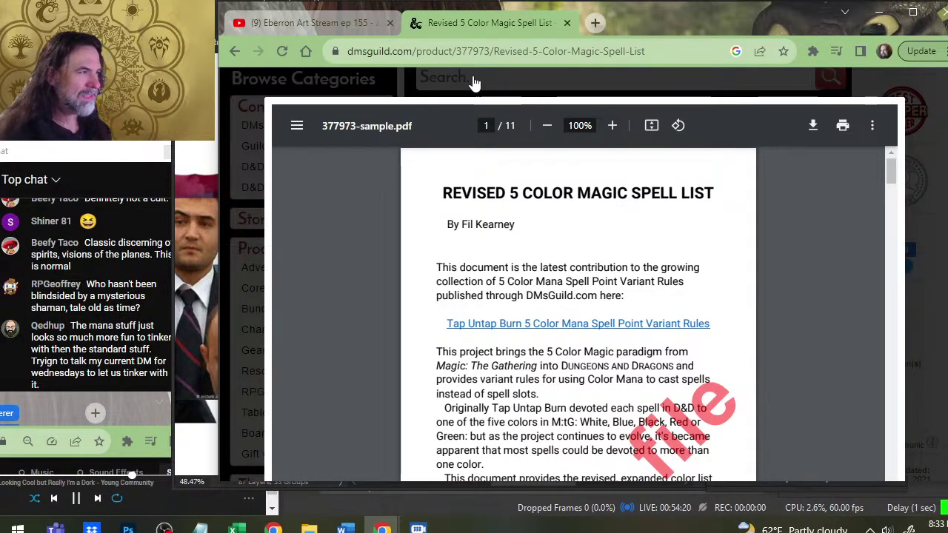
# Step: Read the sample PDF's introduction, the five colors, the Aspects of 5 Color Magic and the Damage Types by Color table
pyautogui.scroll(-3, 537, 239)
pyautogui.scroll(3, 548, 248)
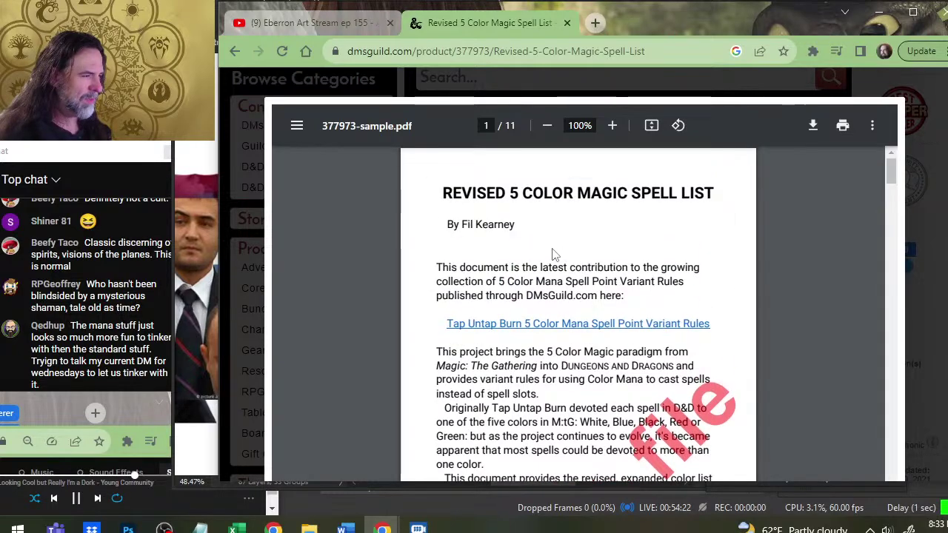
pyautogui.scroll(-8, 552, 254)
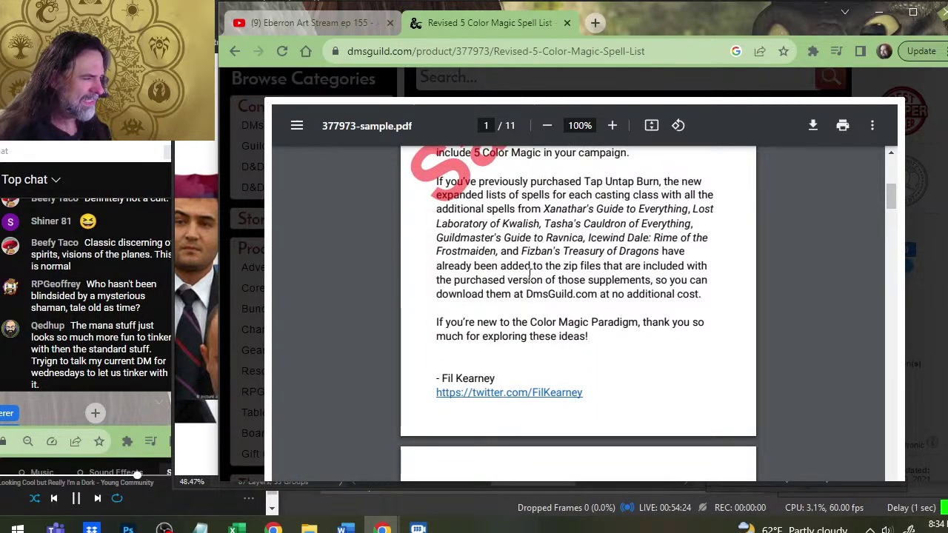
pyautogui.scroll(-5, 529, 273)
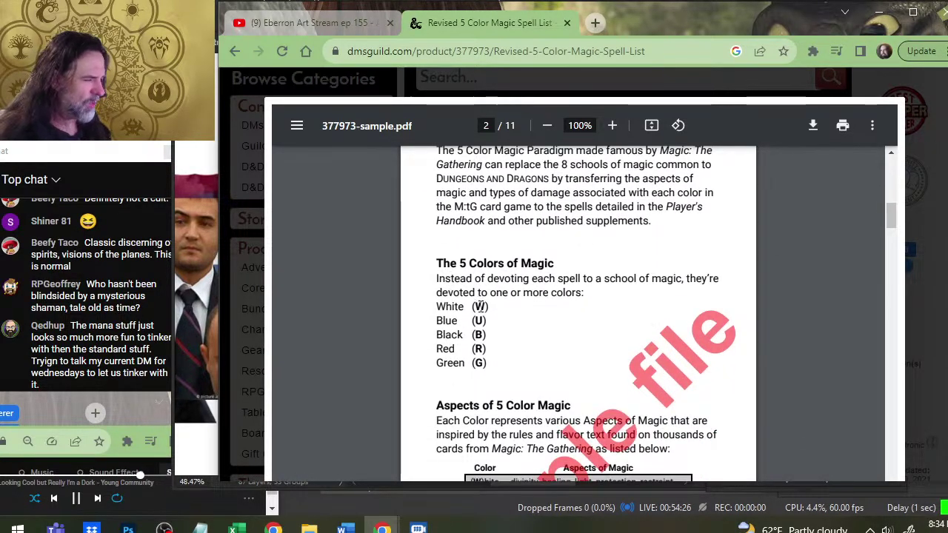
pyautogui.scroll(-3, 480, 306)
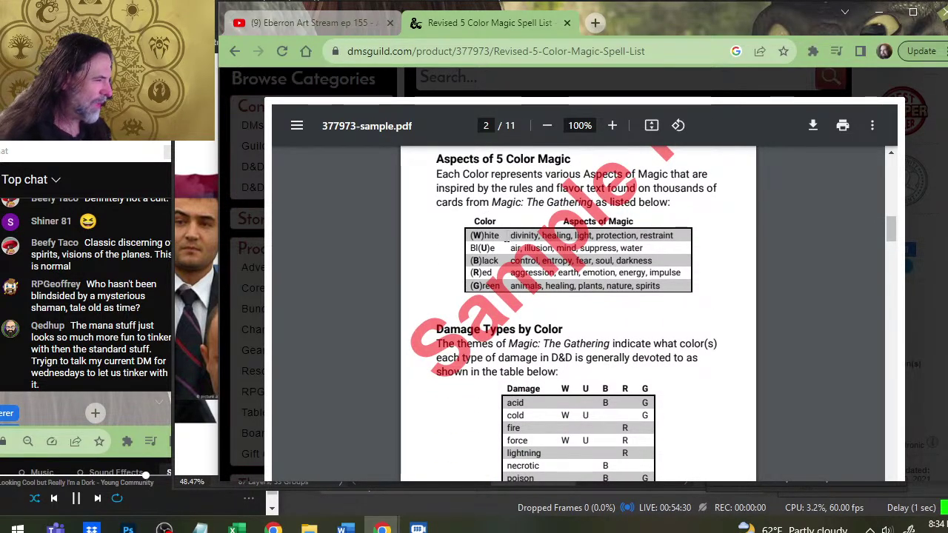
pyautogui.scroll(-2, 524, 319)
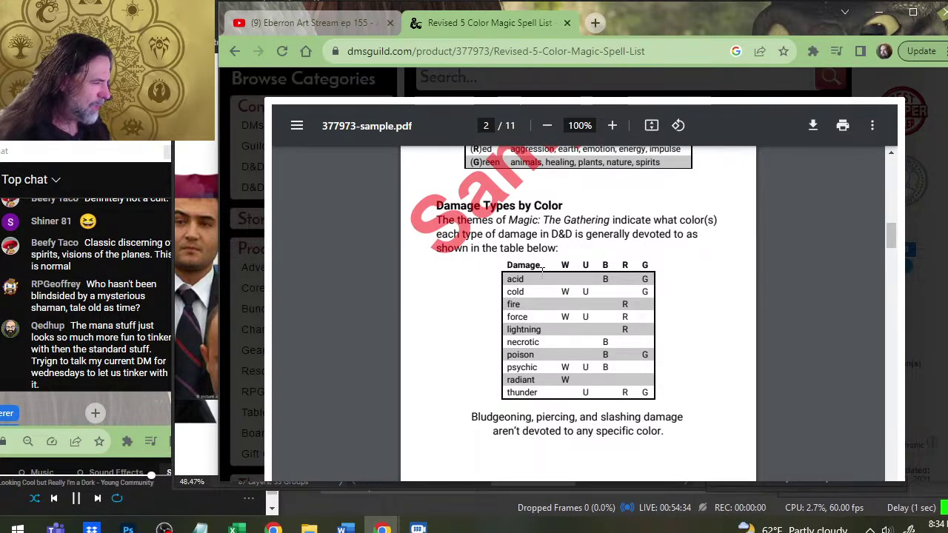
pyautogui.scroll(-2, 548, 364)
pyautogui.scroll(6, 538, 299)
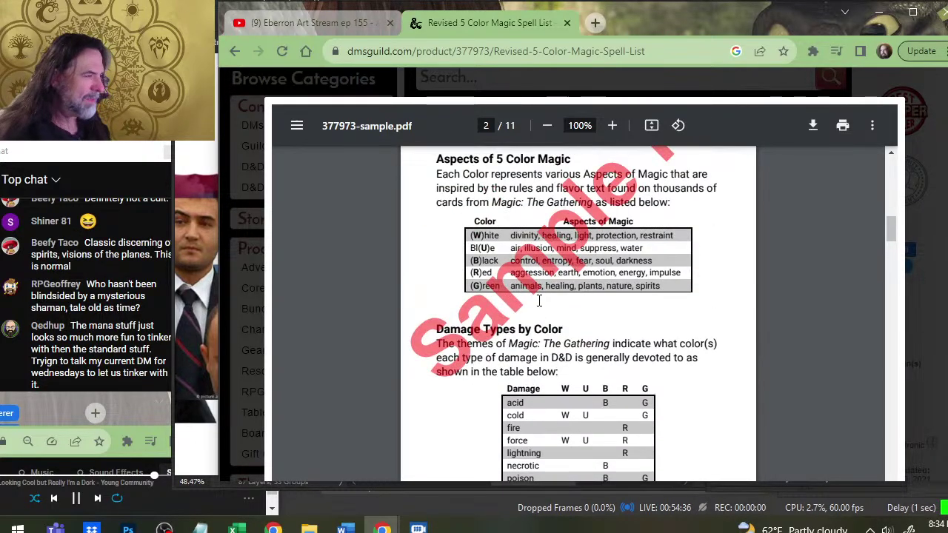
pyautogui.scroll(-5, 527, 275)
pyautogui.scroll(2, 567, 285)
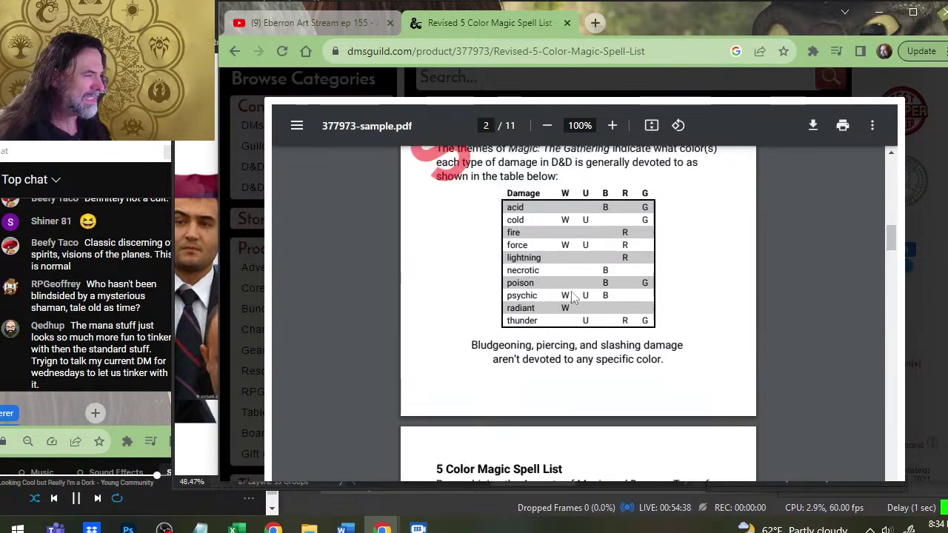
# Step: Examine the 5 Color Magic Spell List tables for cantrips and 1st level spells in the sample PDF
pyautogui.scroll(-3, 567, 285)
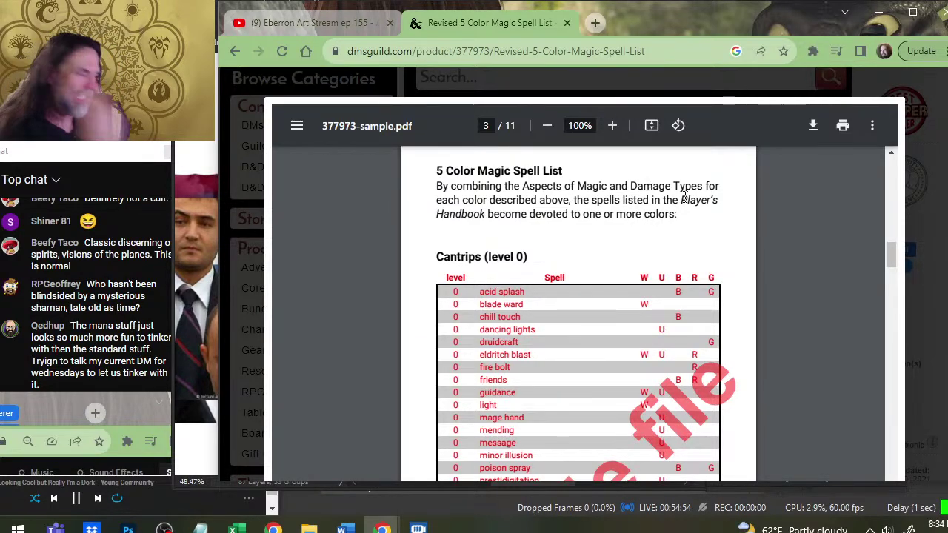
pyautogui.scroll(-5, 729, 268)
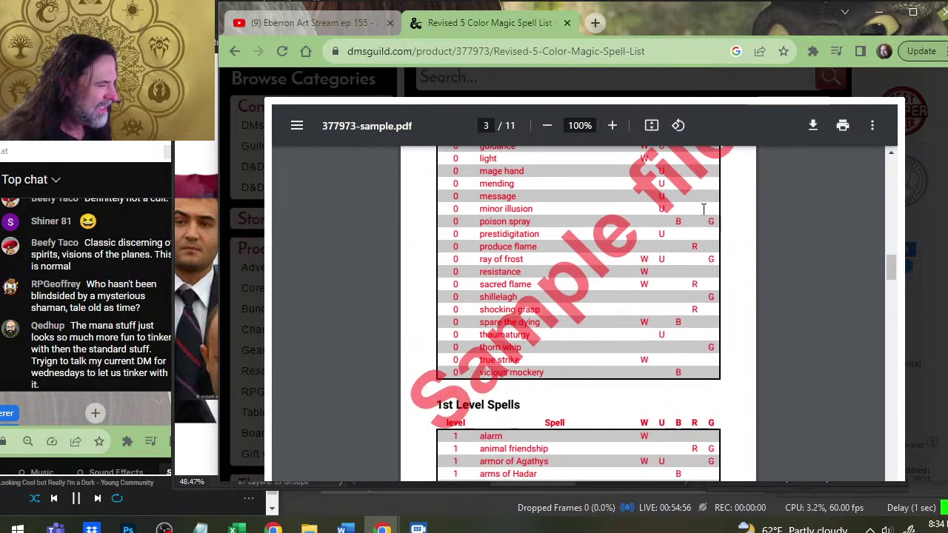
pyautogui.scroll(-3, 657, 252)
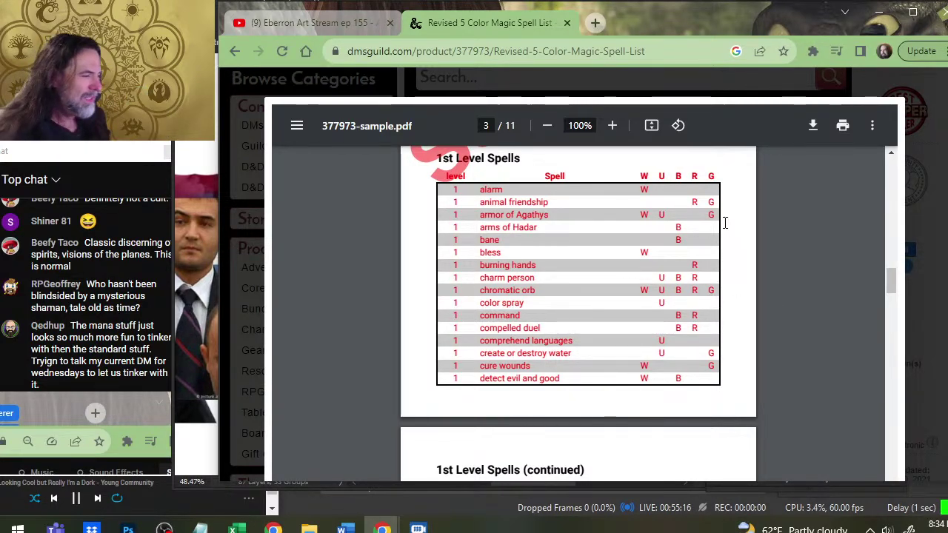
pyautogui.scroll(-3, 592, 177)
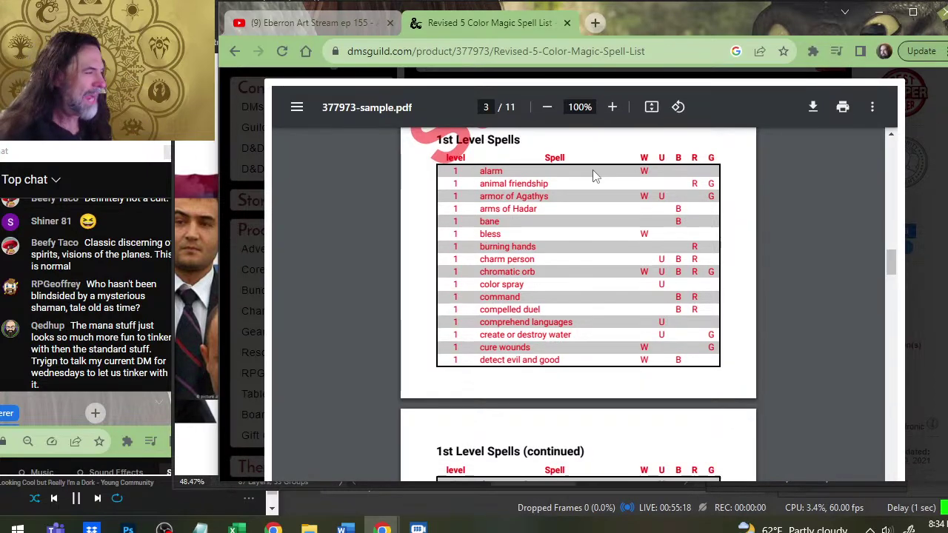
pyautogui.scroll(-2, 614, 227)
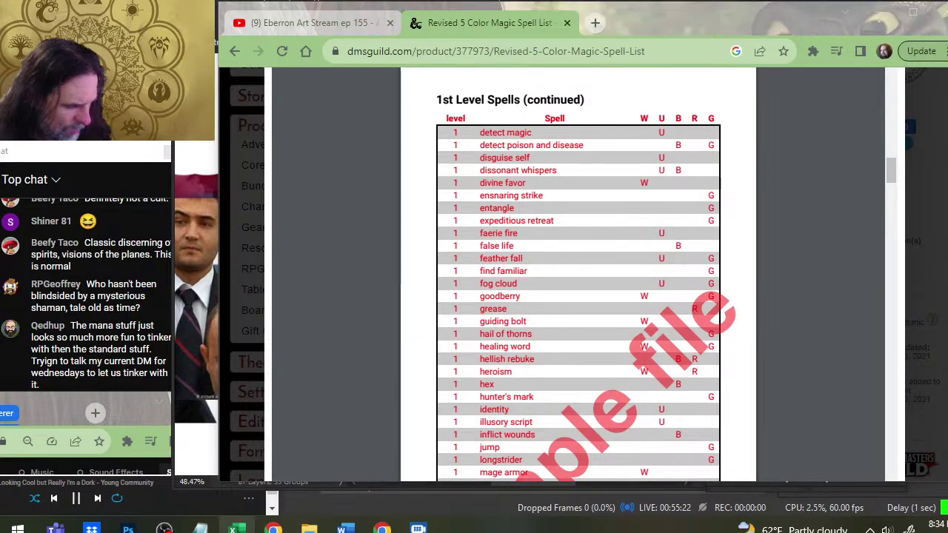
# Step: Open the 2022-02-23 MASTER EXPANDED SPELL LIST ALL BOOKS workbook in Excel and look through the 1st level spells on All Spells
pyautogui.rightClick(236, 528)
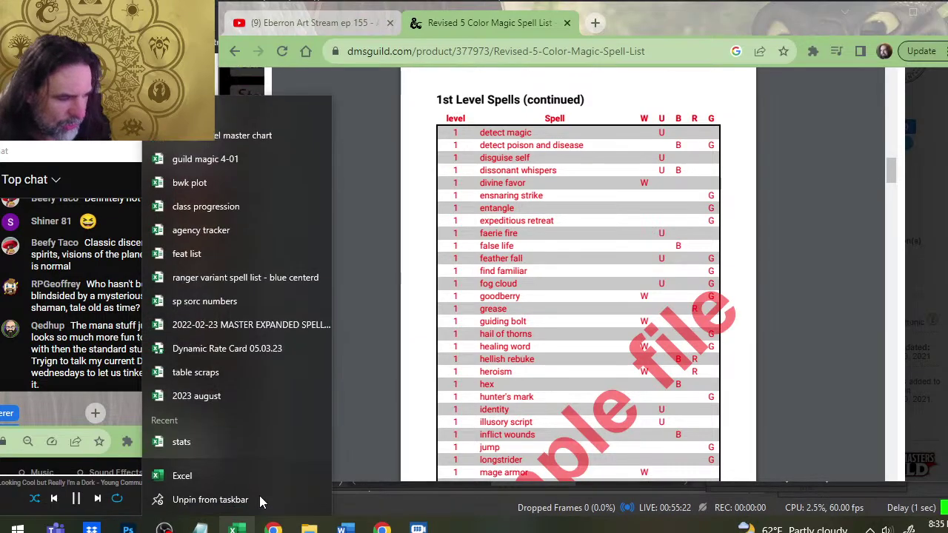
pyautogui.click(252, 326)
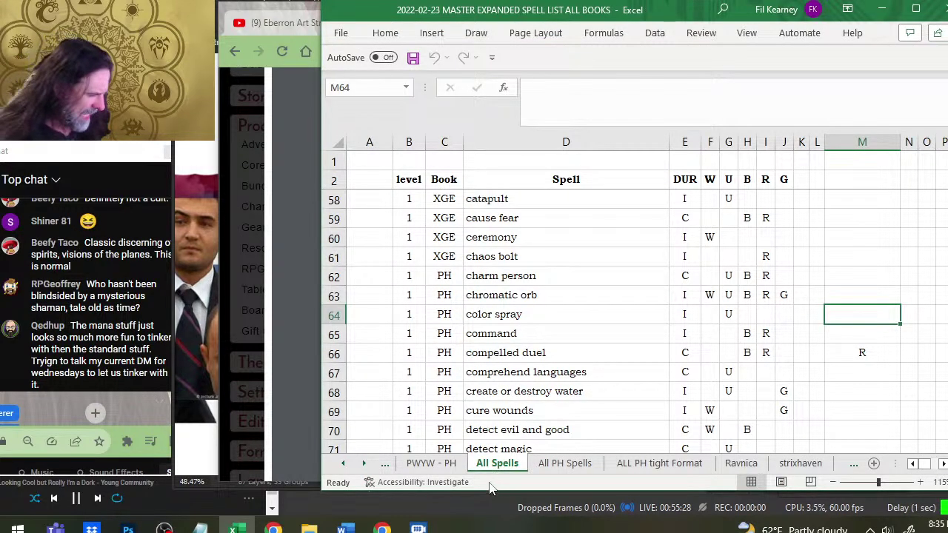
pyautogui.scroll(-13, 527, 390)
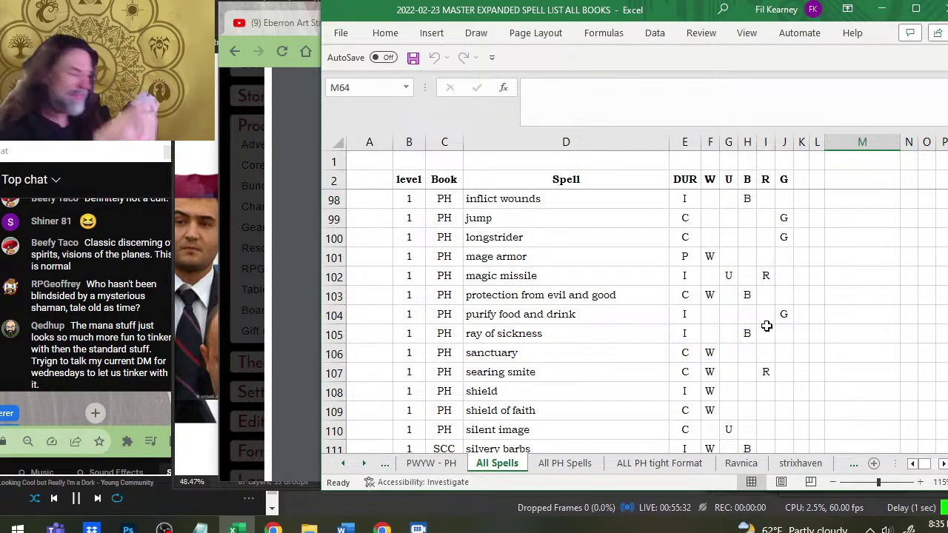
# Step: View the workbook's Ravnica and strixhaven sheets and the class spell lists for Artificer, Bard and Cleric
pyautogui.click(741, 463)
pyautogui.click(799, 464)
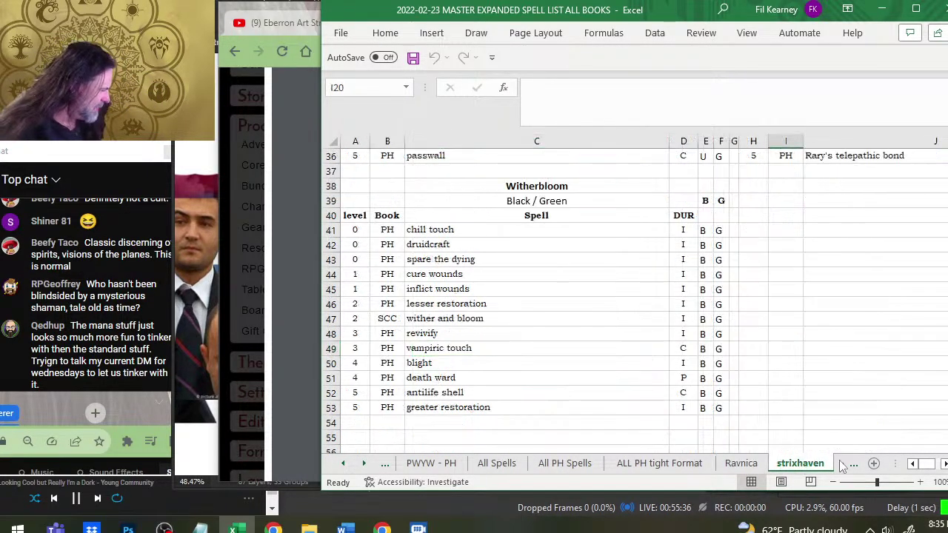
pyautogui.click(853, 461)
pyautogui.click(854, 462)
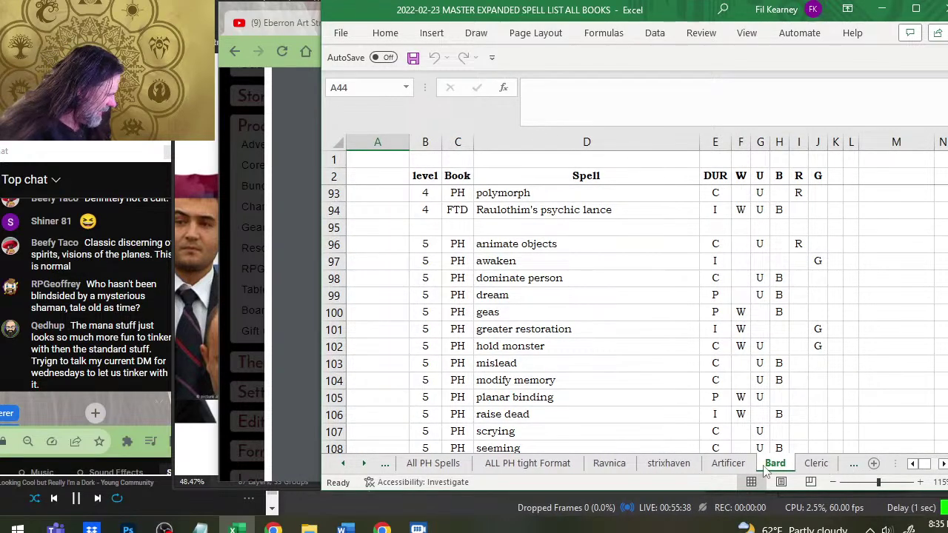
pyautogui.click(733, 464)
pyautogui.click(774, 464)
pyautogui.click(815, 464)
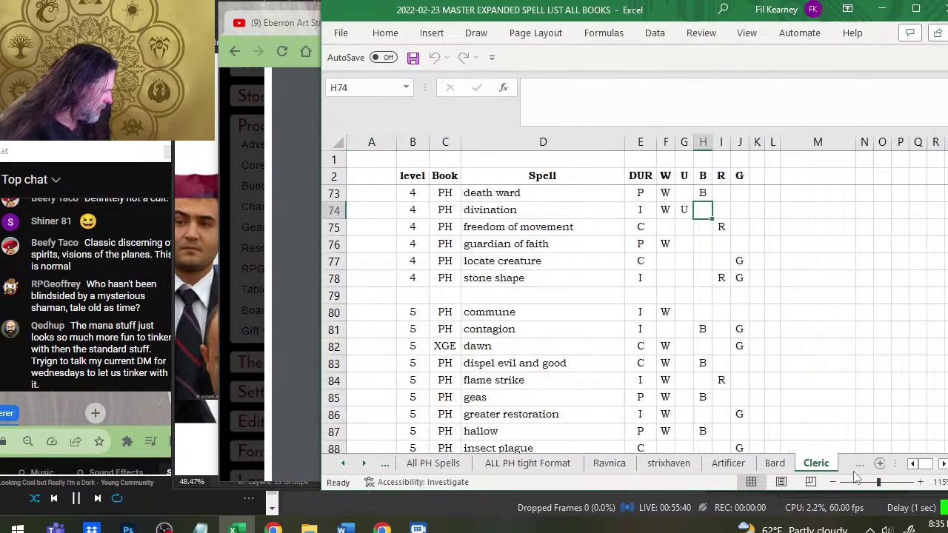
# Step: Page through the class worksheets of the spell list workbook as far as the Sorcerer sheet
pyautogui.click(850, 467)
pyautogui.click(849, 467)
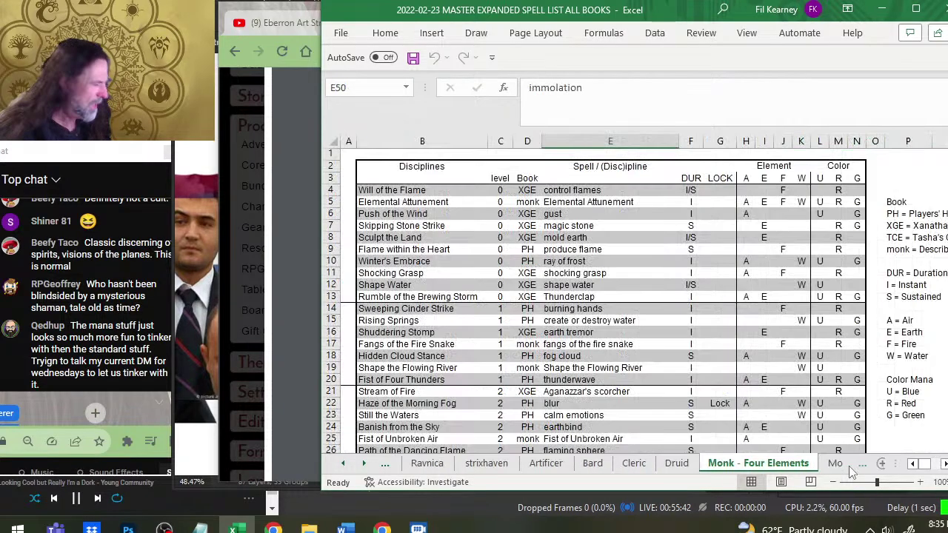
pyautogui.click(850, 467)
pyautogui.click(853, 465)
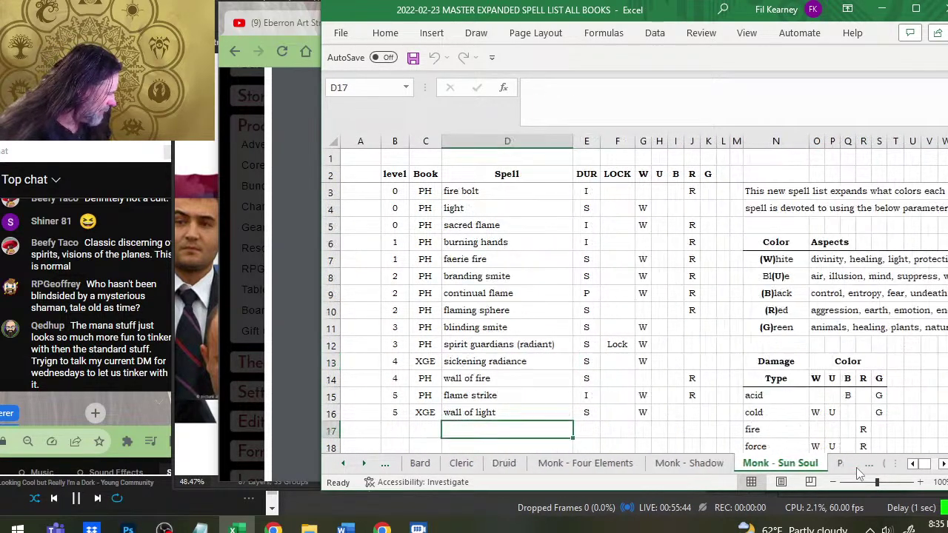
pyautogui.click(853, 465)
pyautogui.click(854, 465)
pyautogui.click(853, 465)
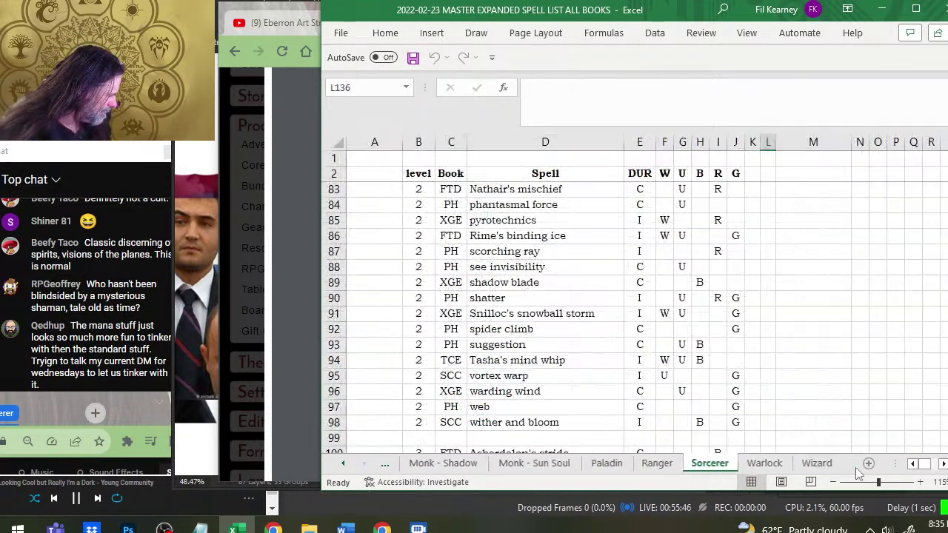
# Step: Look through the Sorcerer sheet's spells from level 3 down to the level 10 entry at the end
pyautogui.scroll(-20, 436, 237)
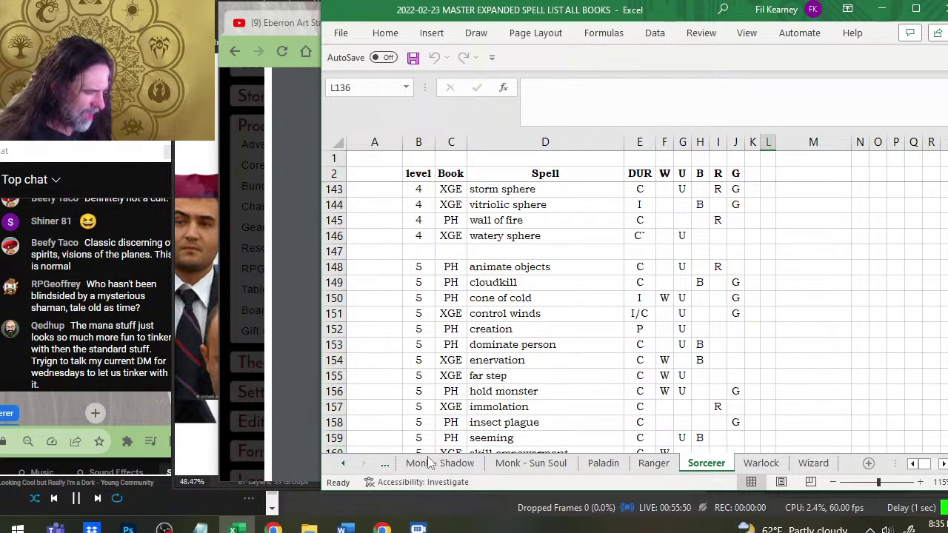
pyautogui.scroll(12, 651, 209)
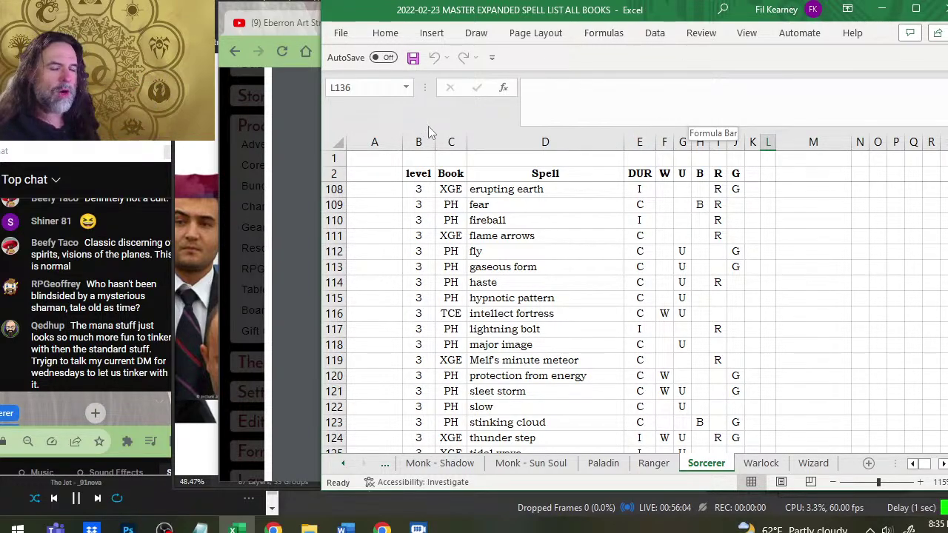
pyautogui.click(87, 160)
pyautogui.hotkey('alt', 'Tab')
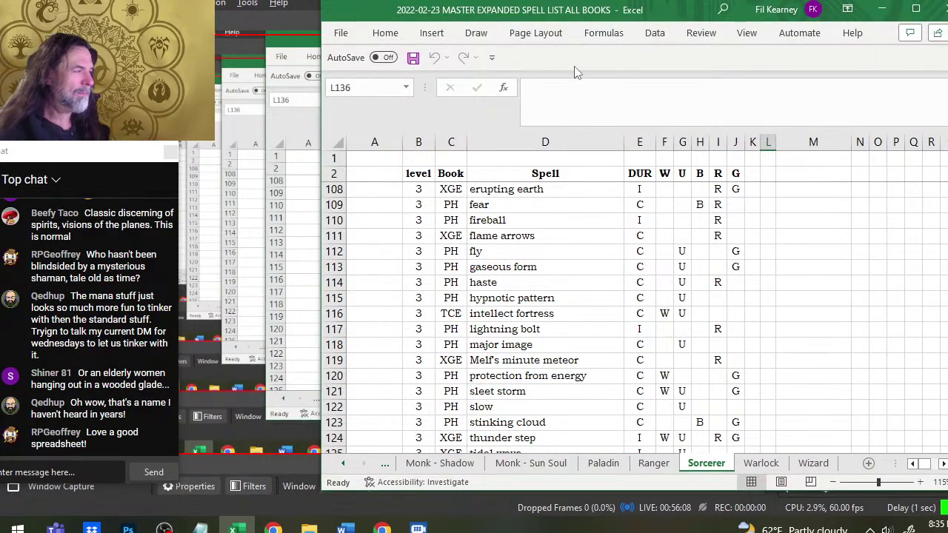
pyautogui.scroll(2, 642, 193)
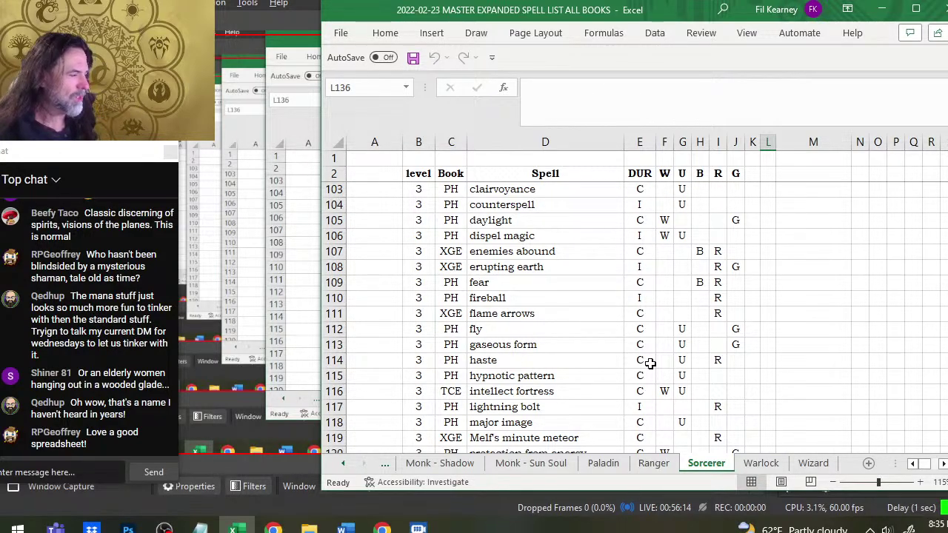
pyautogui.scroll(-20, 644, 267)
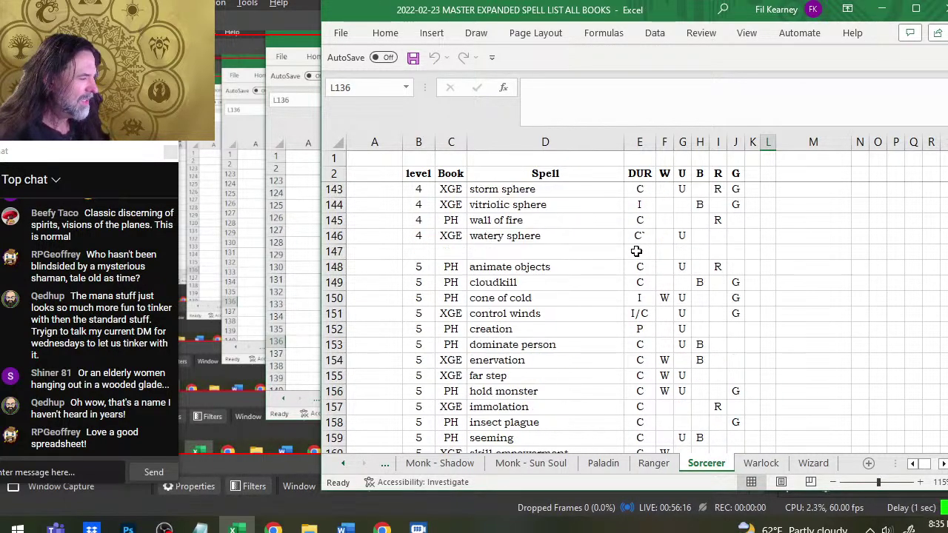
pyautogui.scroll(10, 652, 307)
pyautogui.scroll(5, 594, 318)
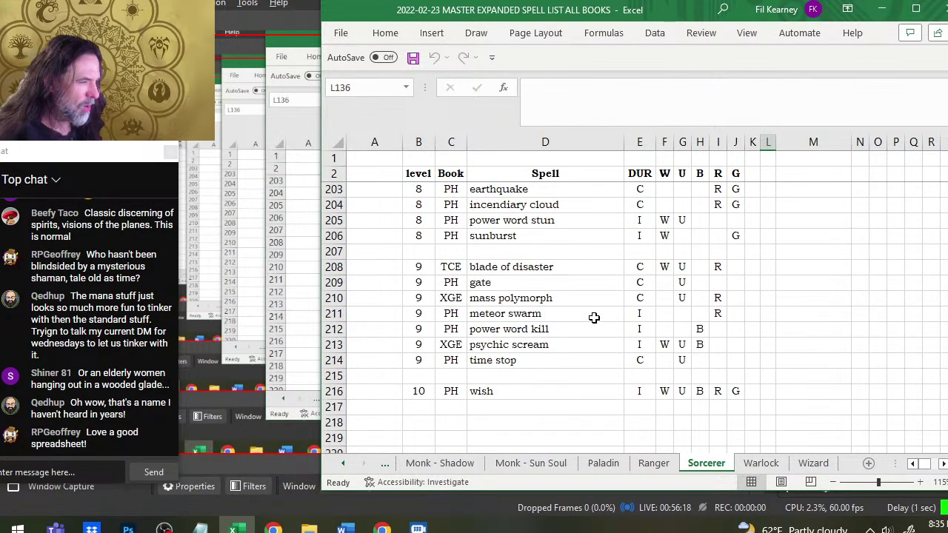
pyautogui.scroll(-2, 593, 319)
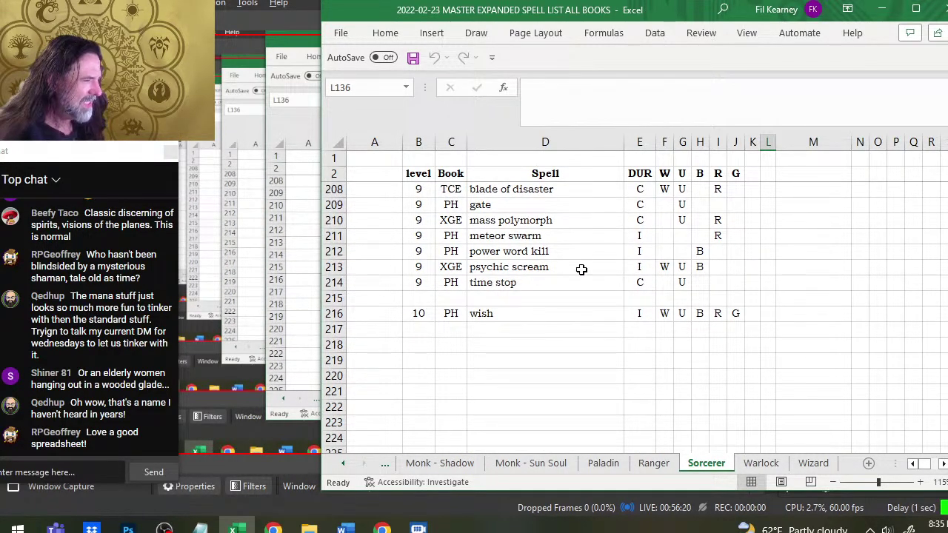
pyautogui.scroll(2, 555, 253)
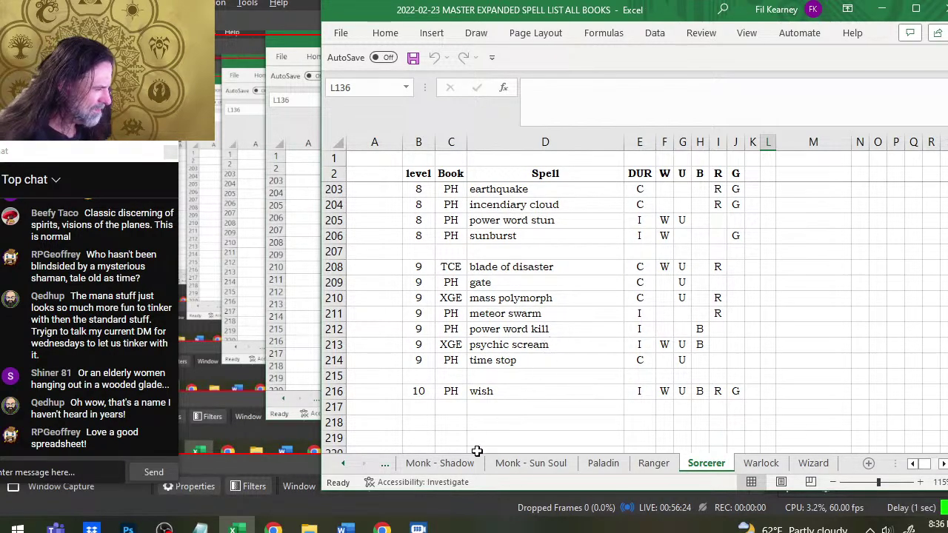
# Step: Open the All Spells sheet and look through its list as far as the level 9 spells
pyautogui.click(342, 463)
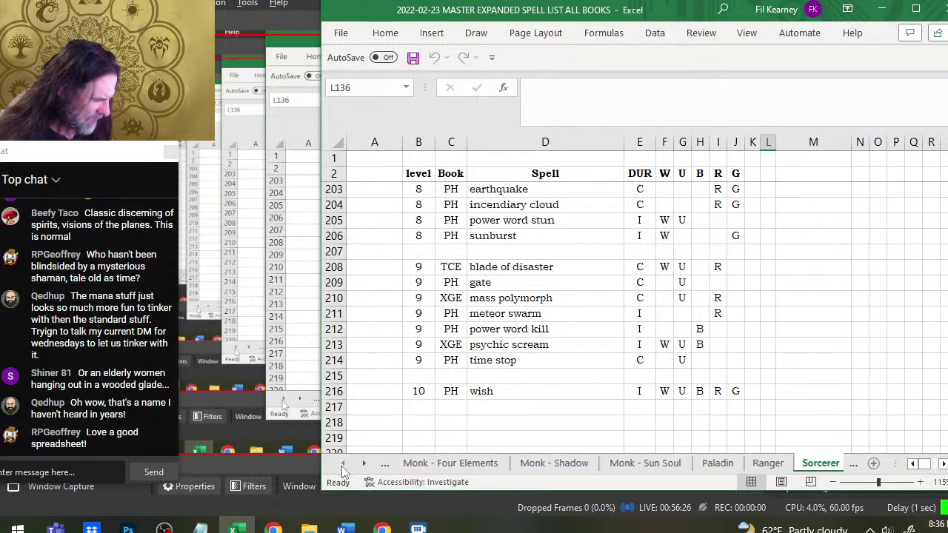
pyautogui.click(342, 463)
pyautogui.click(342, 464)
pyautogui.click(341, 464)
pyautogui.click(341, 464)
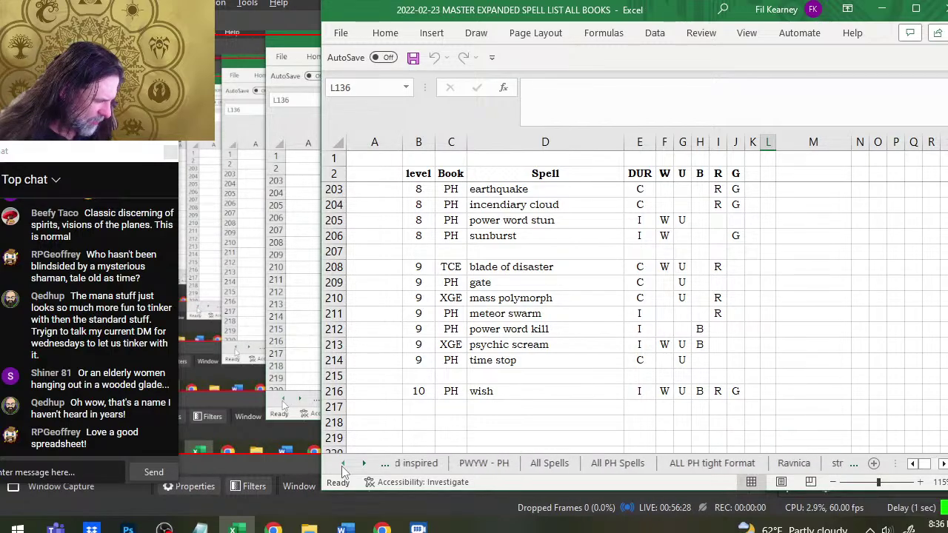
pyautogui.click(341, 464)
pyautogui.click(573, 462)
pyautogui.scroll(-20, 544, 306)
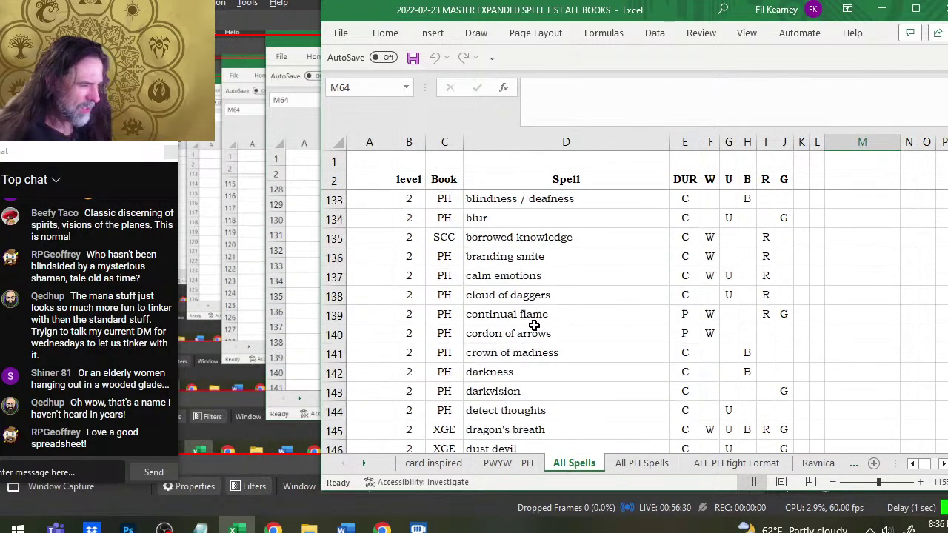
pyautogui.scroll(-20, 543, 306)
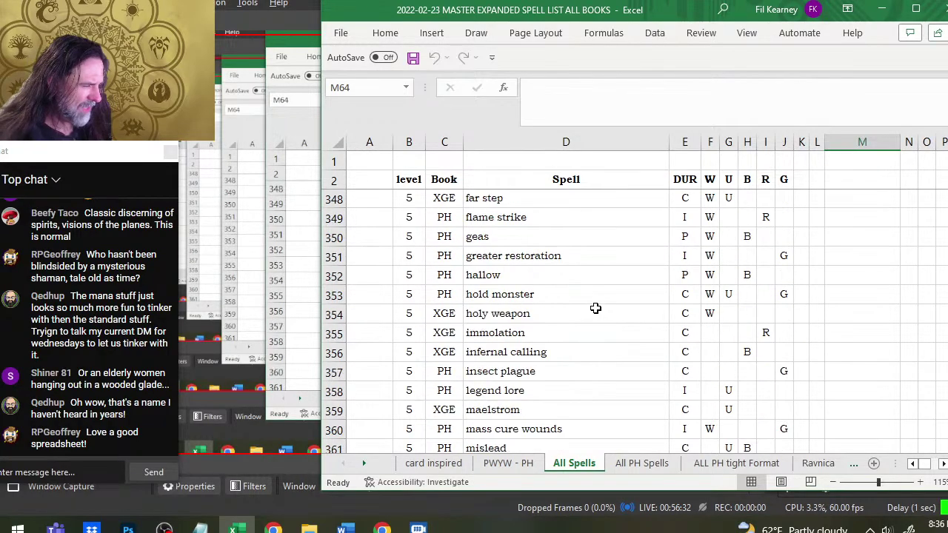
pyautogui.scroll(-20, 595, 309)
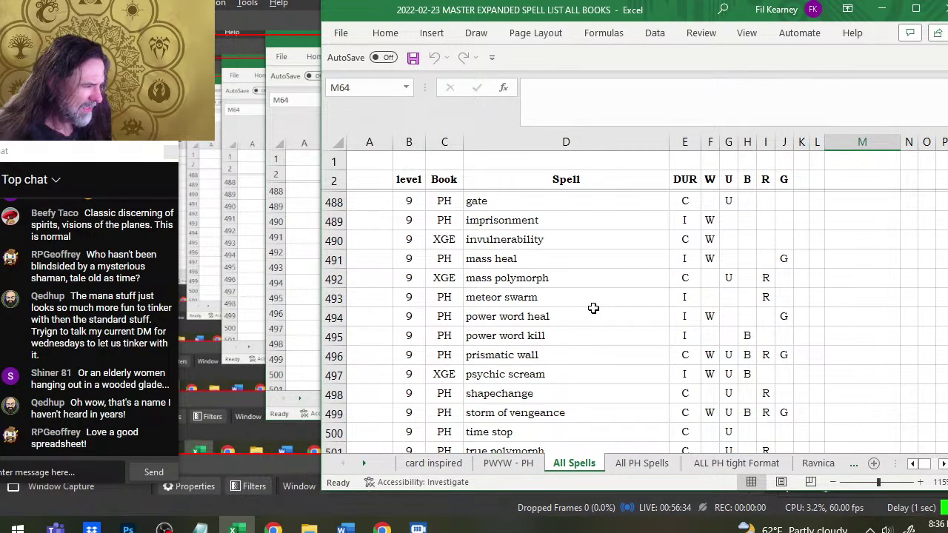
pyautogui.scroll(2, 488, 253)
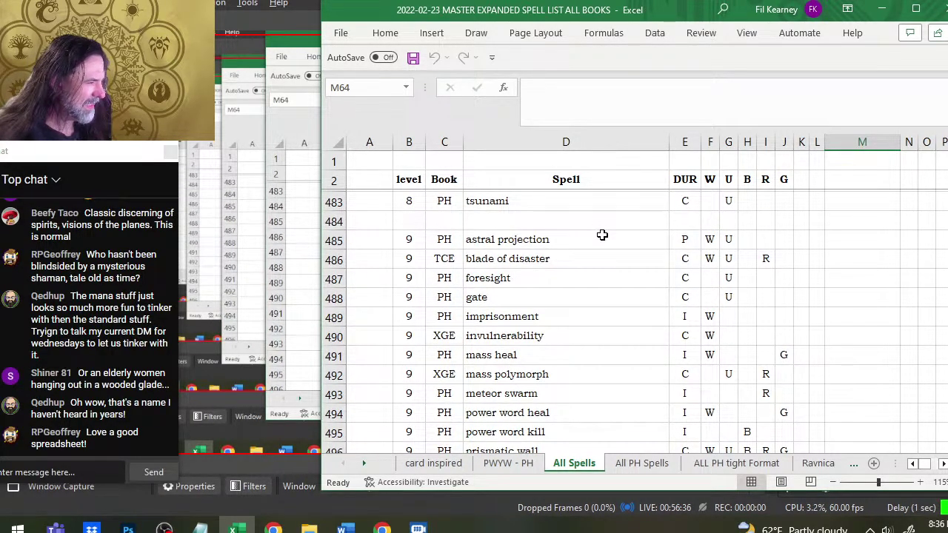
# Step: Examine the foresight entry and its duration code, and compare it with the wish entry on the All Spells sheet
pyautogui.click(529, 276)
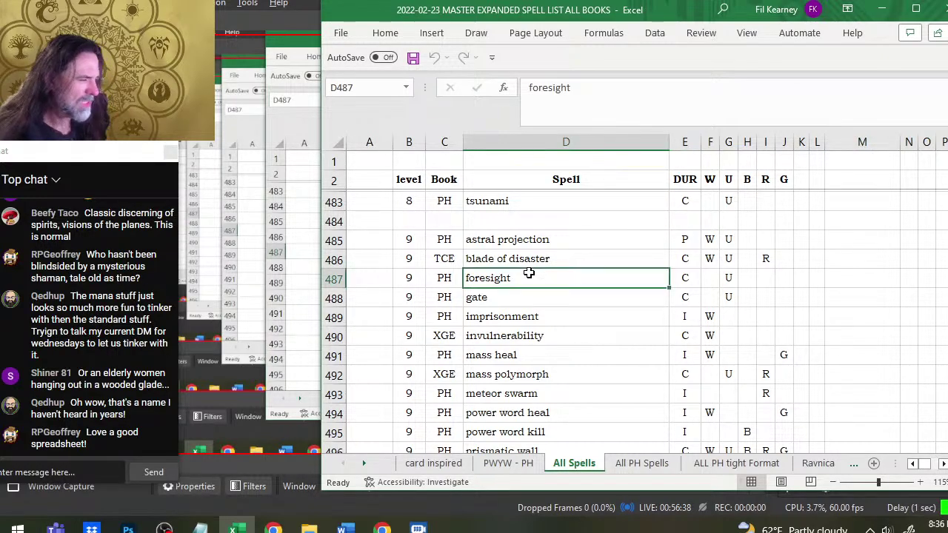
pyautogui.click(687, 278)
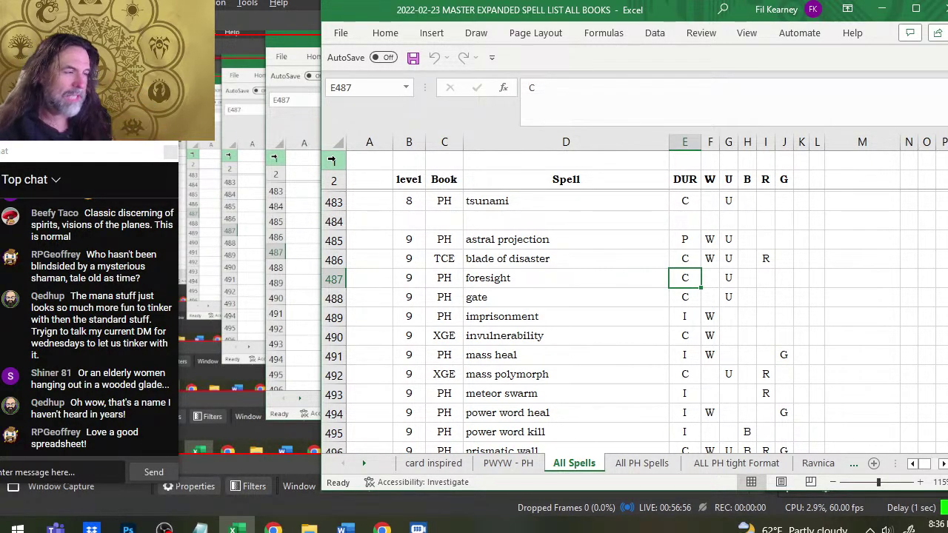
pyautogui.scroll(-7, 408, 285)
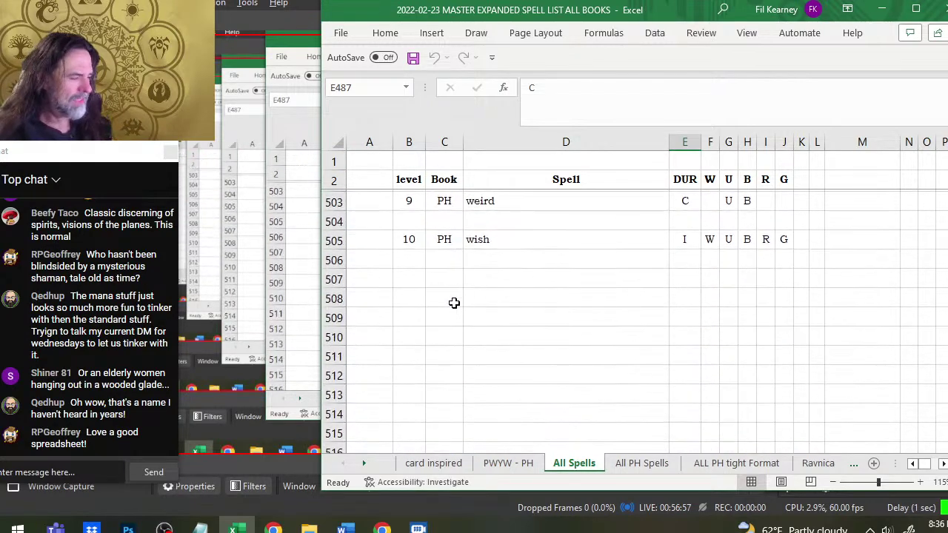
pyautogui.click(508, 240)
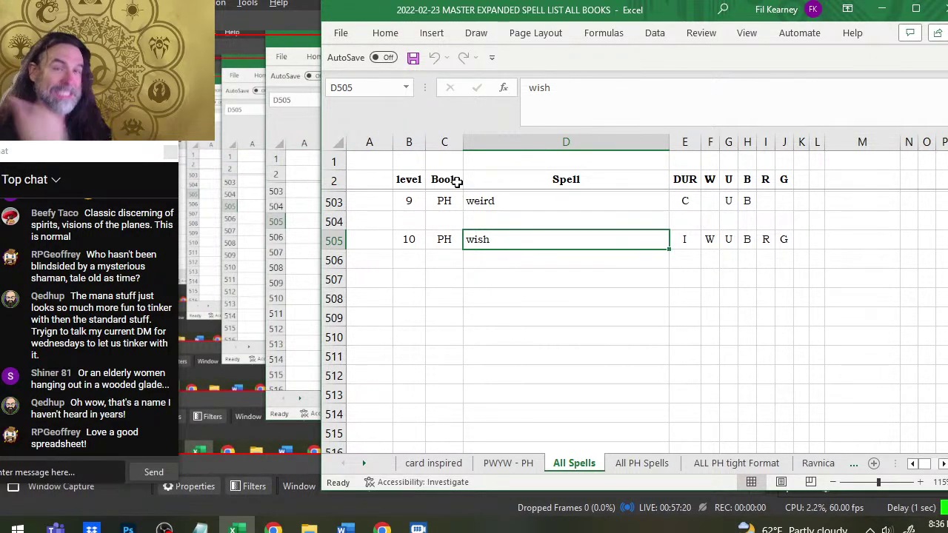
pyautogui.scroll(5, 553, 248)
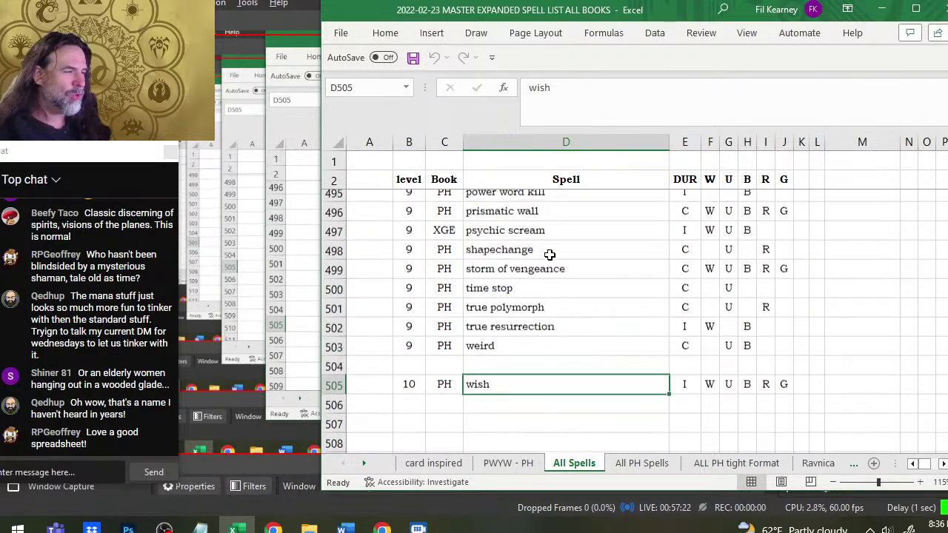
pyautogui.scroll(2, 546, 259)
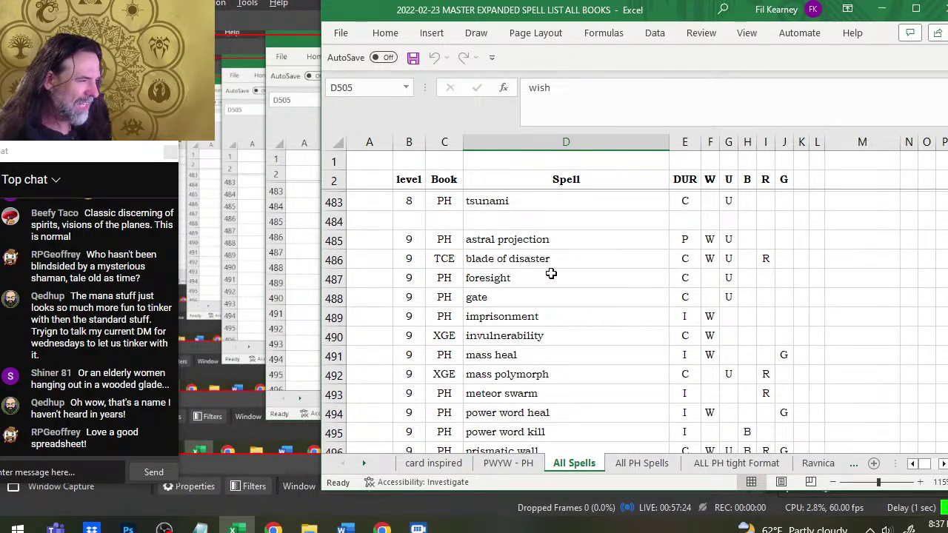
pyautogui.click(536, 274)
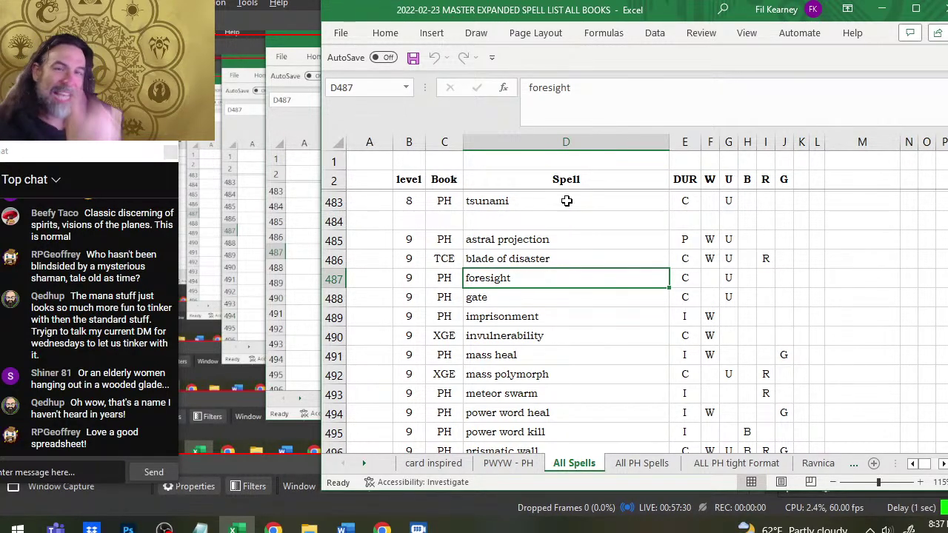
pyautogui.hotkey('alt', 'Tab')
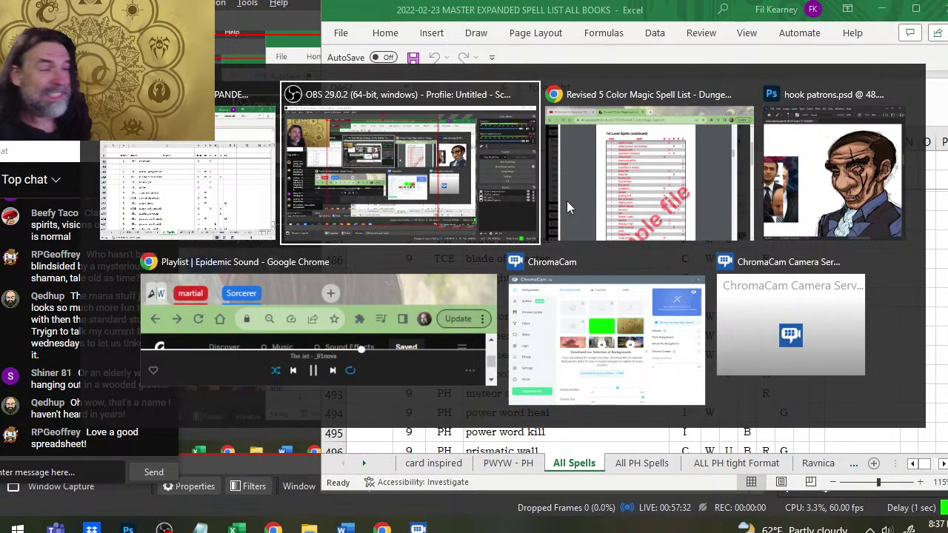
pyautogui.press('Tab')
pyautogui.press('Tab')
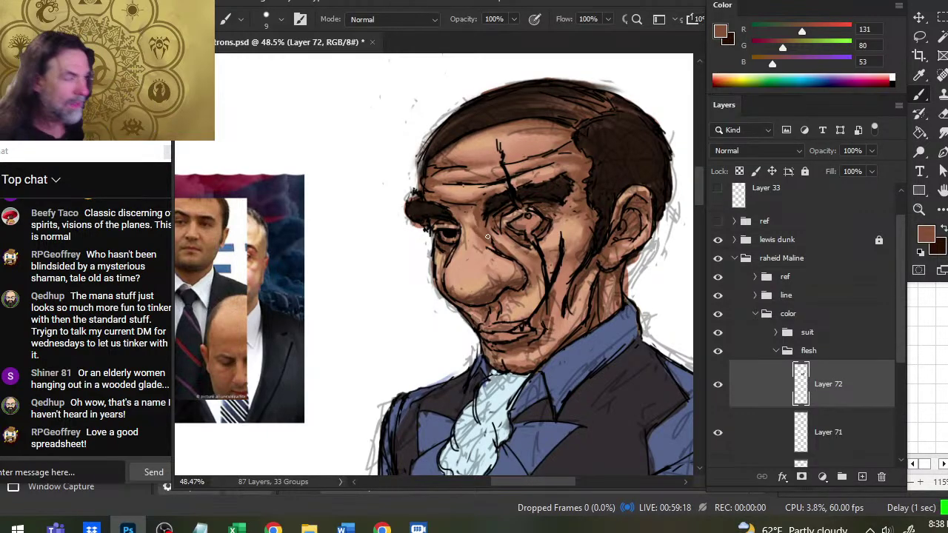
pyautogui.click(718, 351)
pyautogui.click(717, 351)
pyautogui.scroll(-1, 898, 270)
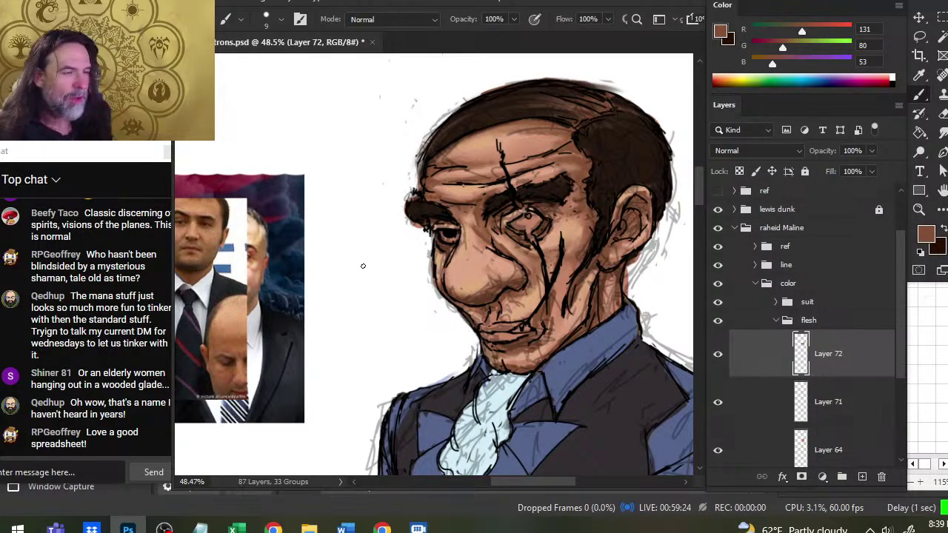
# Step: Sample a greyish-brown foreground colour (RGB 98, 85, 69) from the older man's hair in the reference photo for the brush
pyautogui.moveTo(405, 259); pyautogui.dragTo(539, 263)
pyautogui.press('z')
pyautogui.moveTo(234, 263); pyautogui.dragTo(366, 286)
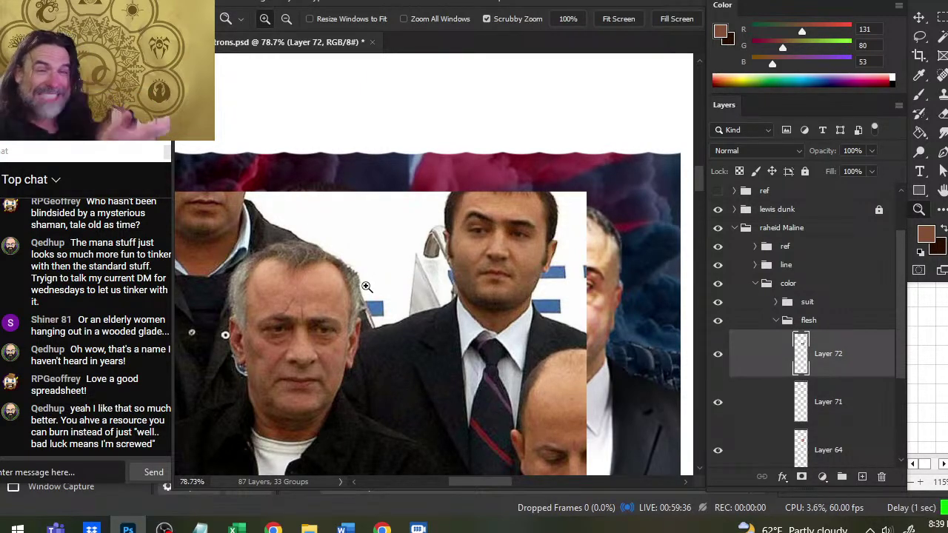
pyautogui.press('b')
pyautogui.press('alt')
pyautogui.keyDown('alt'); pyautogui.click(304, 249); pyautogui.keyUp('alt')
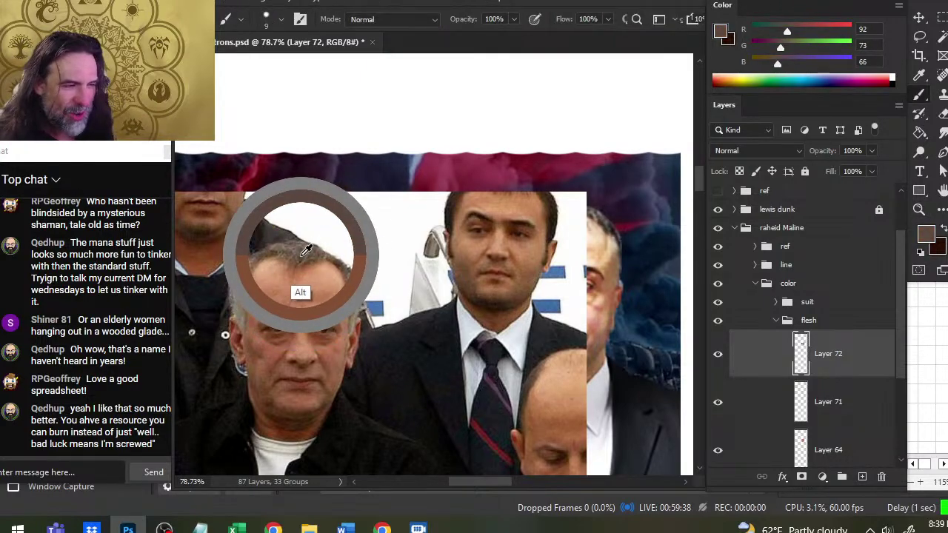
pyautogui.press('z')
pyautogui.moveTo(567, 290); pyautogui.dragTo(359, 305)
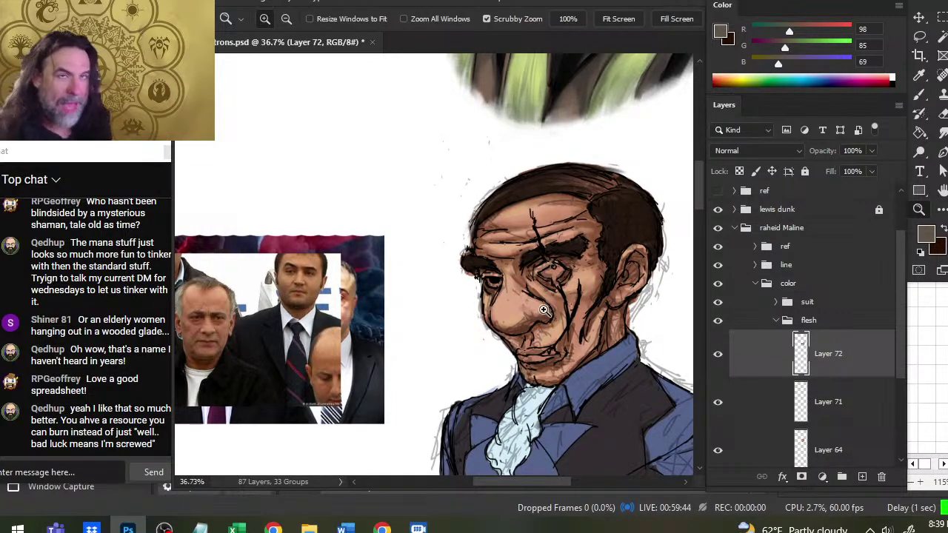
pyautogui.press('b')
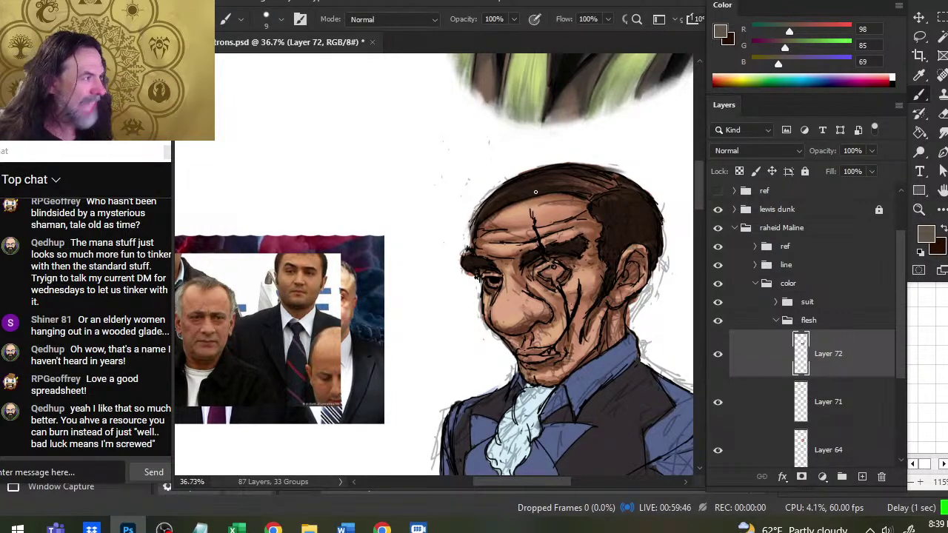
# Step: Check what Layer 72 contains by toggling its visibility, and put the layer in a new group inside the flesh group
pyautogui.click(722, 358)
pyautogui.click(719, 359)
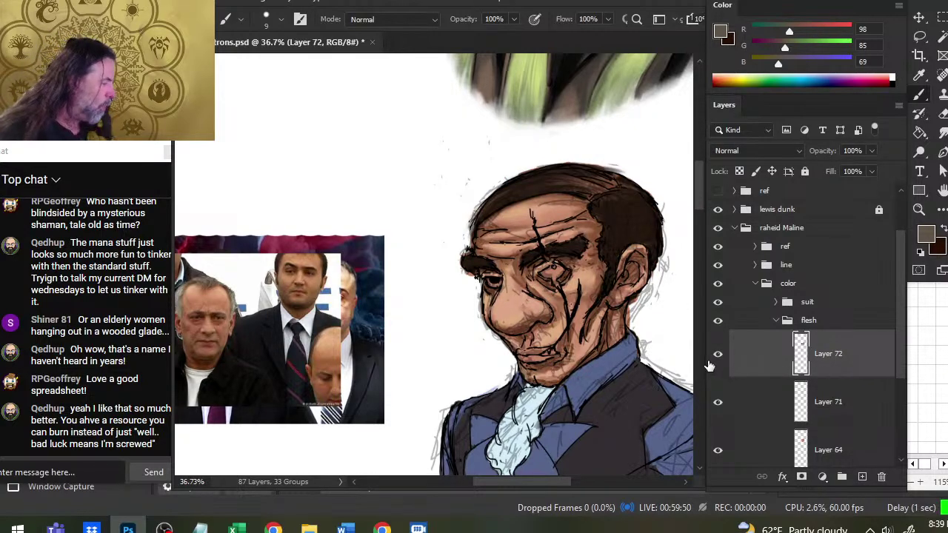
pyautogui.click(717, 357)
pyautogui.click(722, 358)
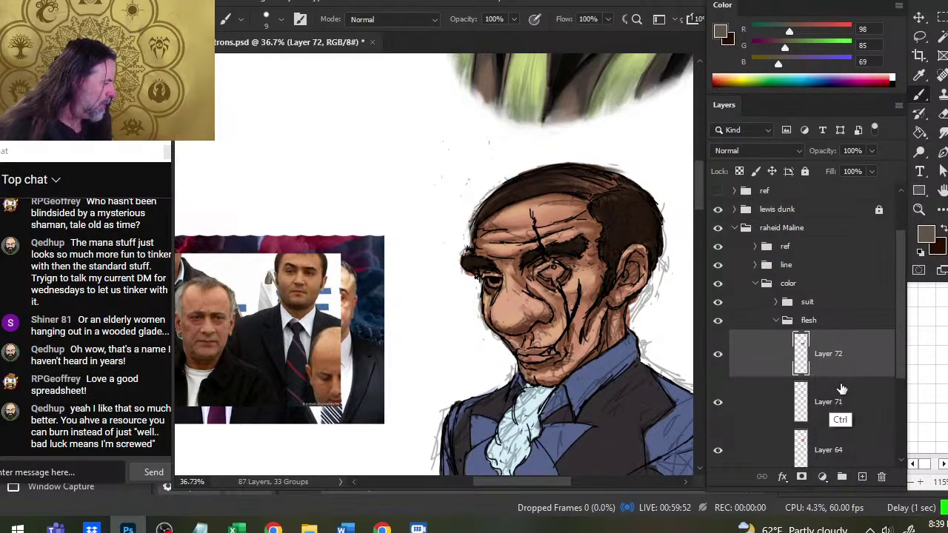
pyautogui.hotkey('ctrl', 'g')
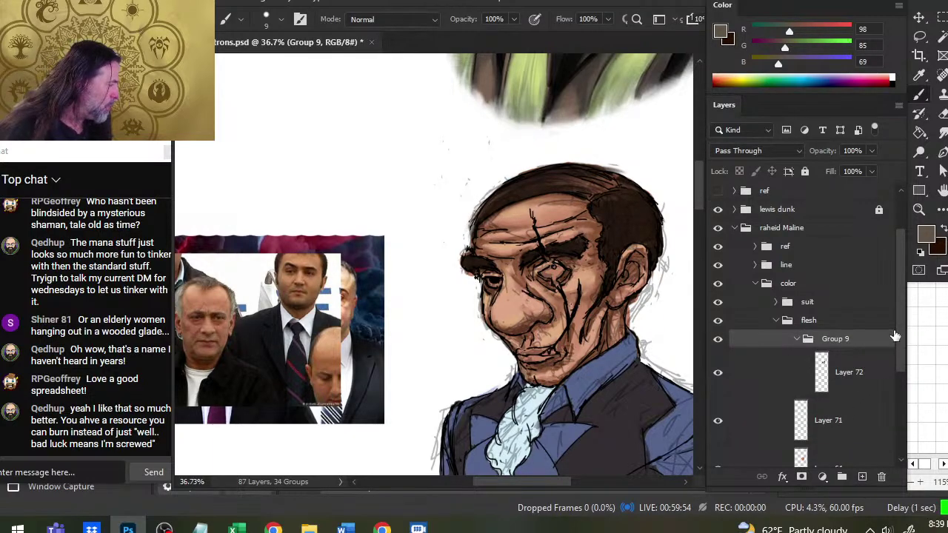
pyautogui.moveTo(898, 326); pyautogui.dragTo(902, 362)
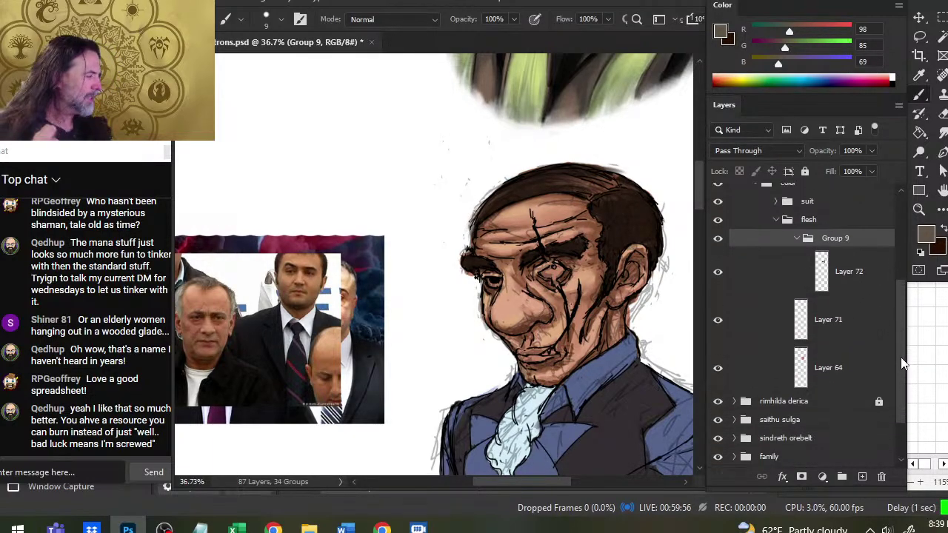
# Step: Put Layer 71 and Layer 64 together in a new group inside the flesh group and expand it
pyautogui.click(838, 334)
pyautogui.keyDown('ctrl'); pyautogui.click(838, 370); pyautogui.keyUp('ctrl')
pyautogui.hotkey('ctrl', 'g')
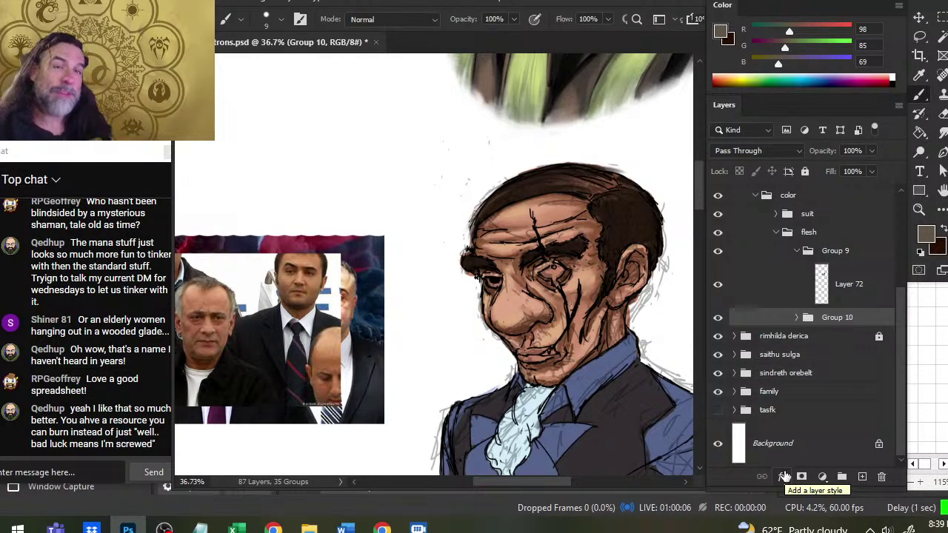
pyautogui.click(797, 318)
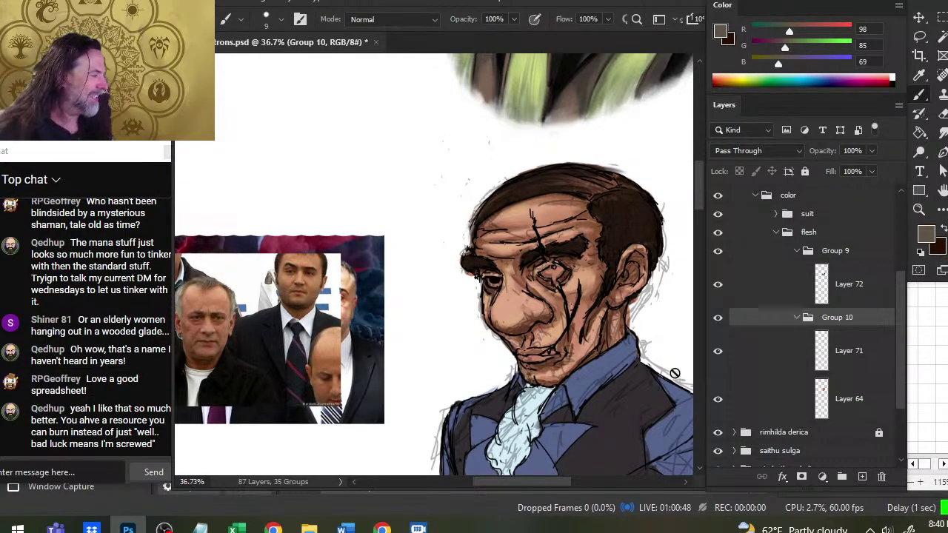
# Step: Check Layer 72 by hiding and reshowing it, and add a new empty layer directly above it for the hair highlights
pyautogui.click(722, 292)
pyautogui.click(722, 292)
pyautogui.click(777, 298)
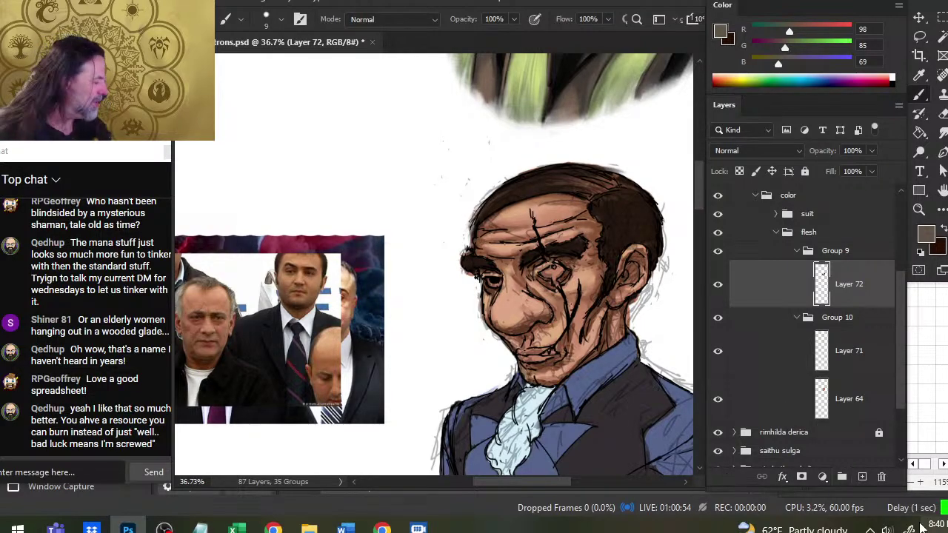
pyautogui.click(861, 477)
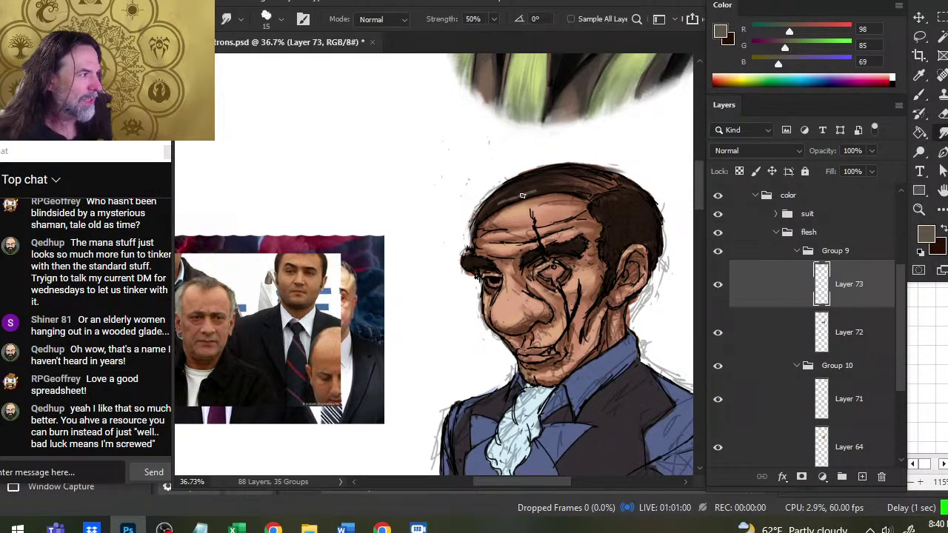
# Step: Paint greyish-brown highlights into the portrait's front and side hair, and blend them with the Smudge tool at 50% strength
pyautogui.press('r')
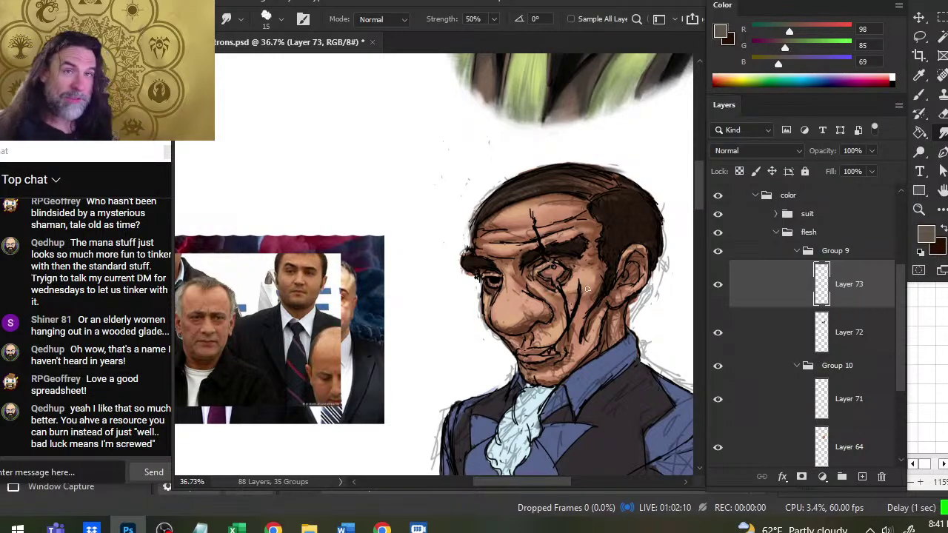
pyautogui.press('b')
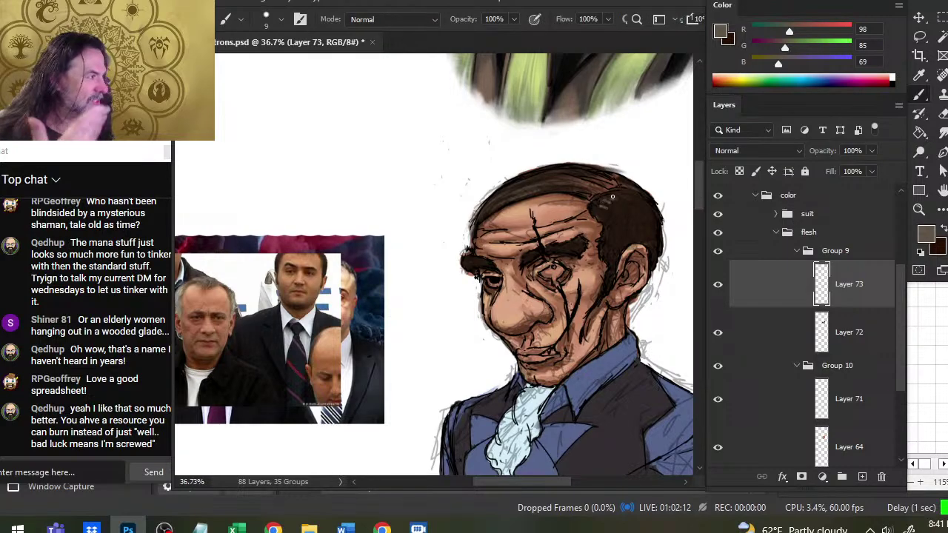
pyautogui.press('r')
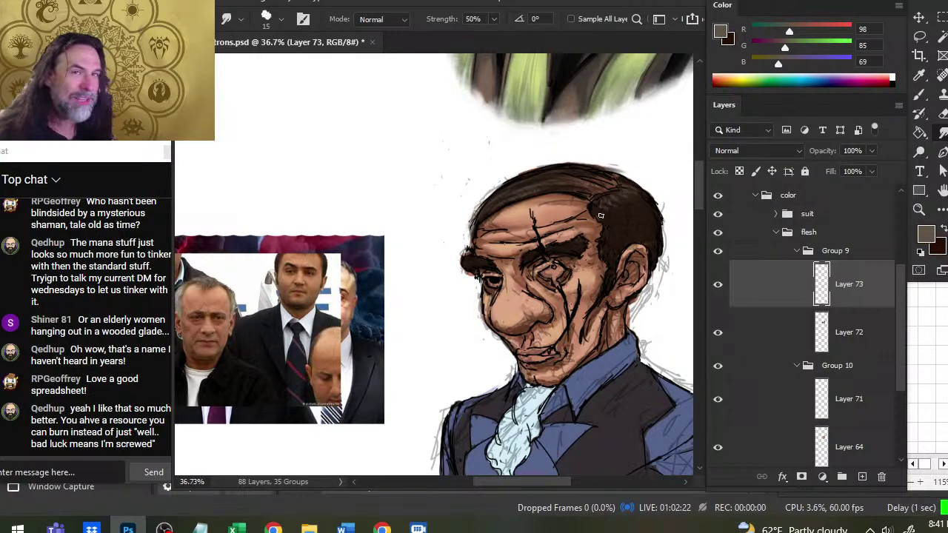
pyautogui.press('b')
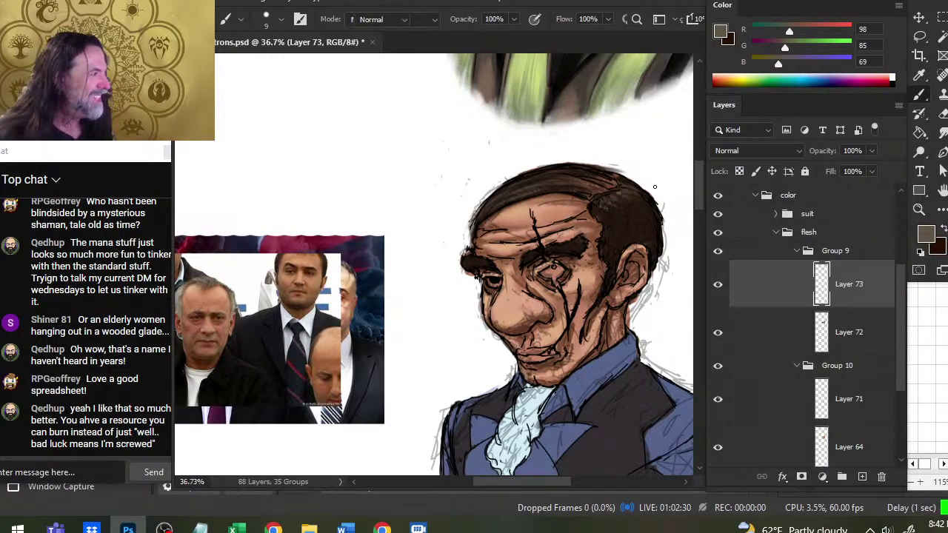
pyautogui.press('r')
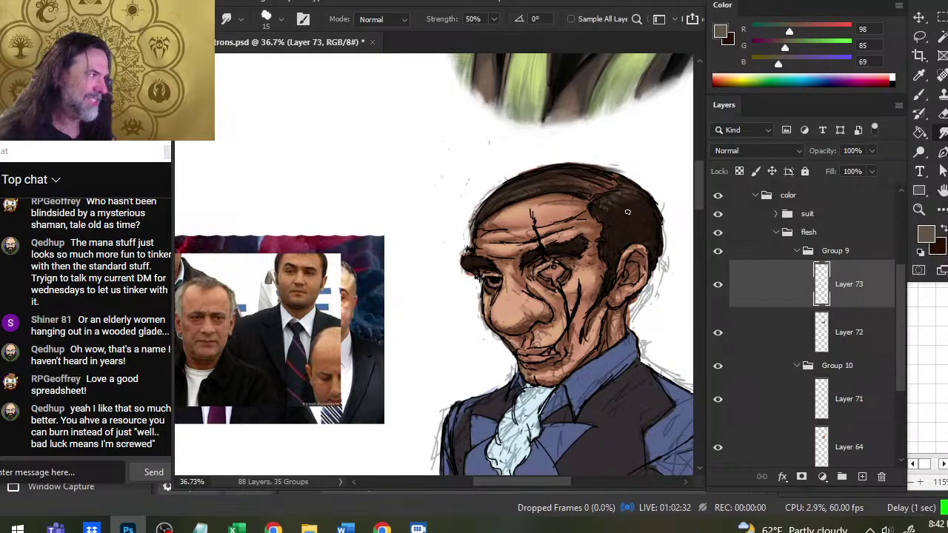
# Step: Brush greyish-brown highlight strands along the top of the head and smudge them into the dark hair
pyautogui.press('b')
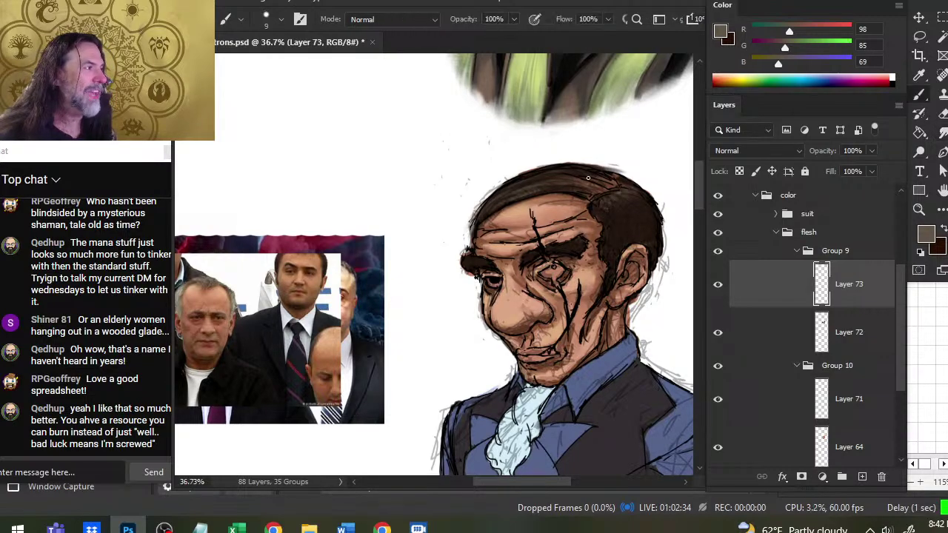
pyautogui.press('r')
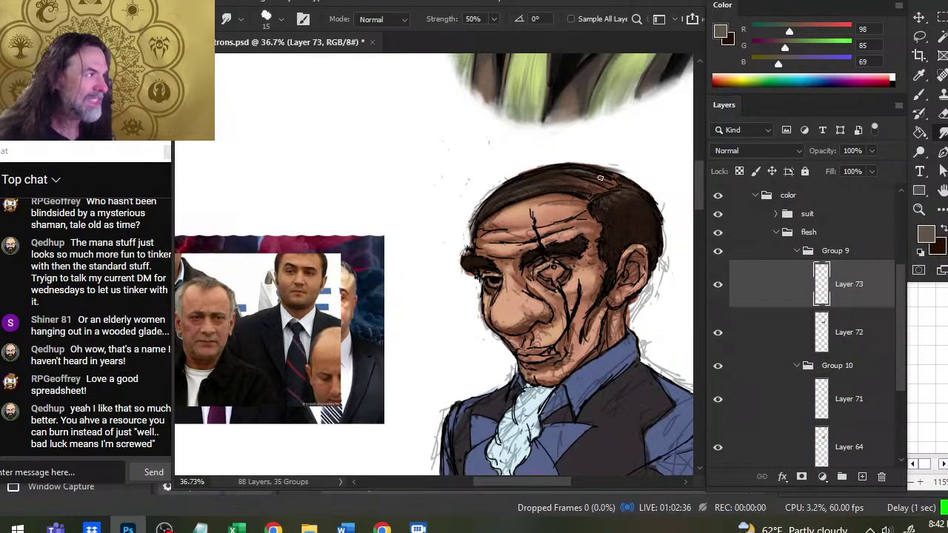
pyautogui.press('b')
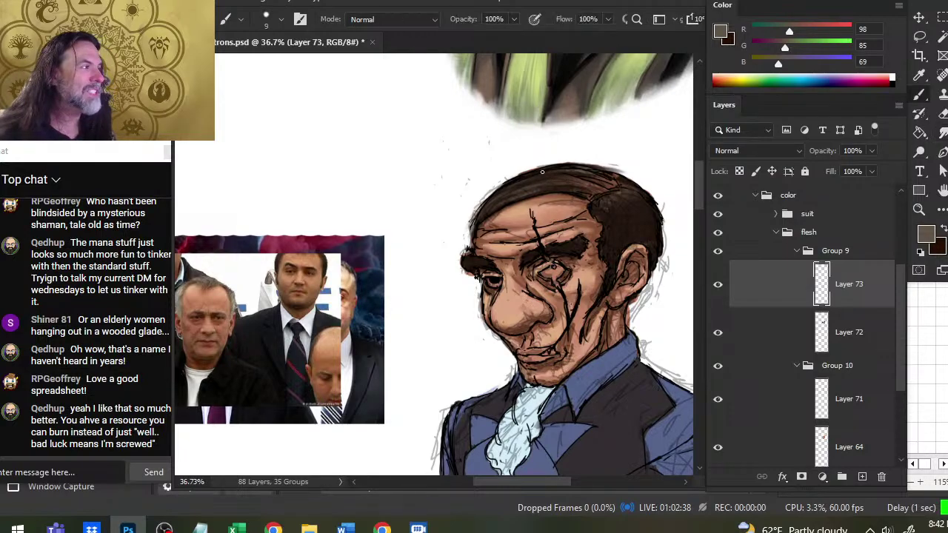
pyautogui.press('r')
pyautogui.press('b')
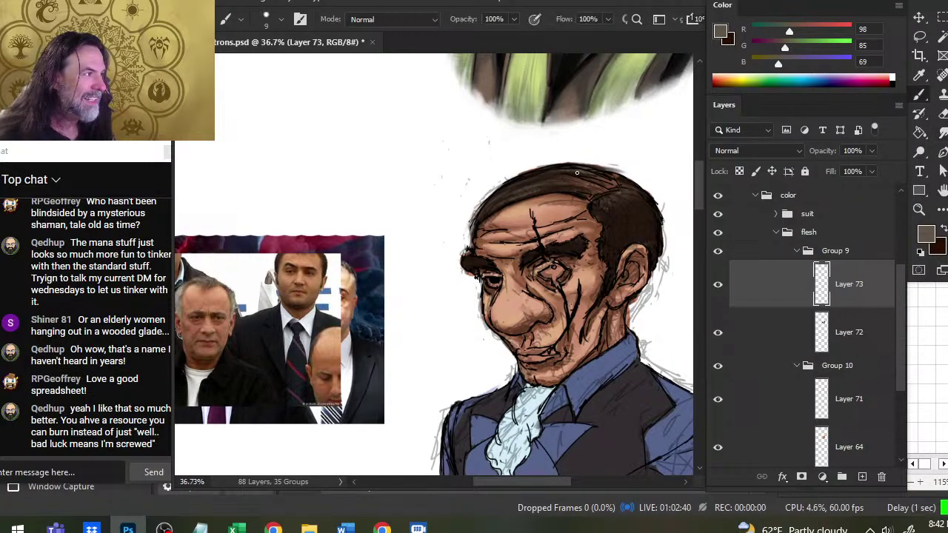
pyautogui.moveTo(533, 178); pyautogui.dragTo(567, 174)
pyautogui.press('r')
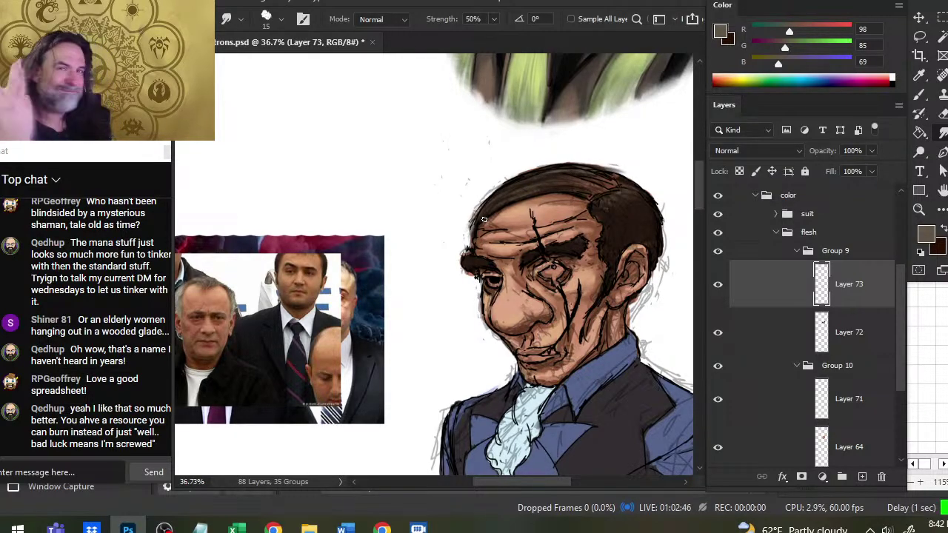
# Step: Trim the highlight strands above the forehead with a size 5 eraser and soften them by smudging
pyautogui.press('e')
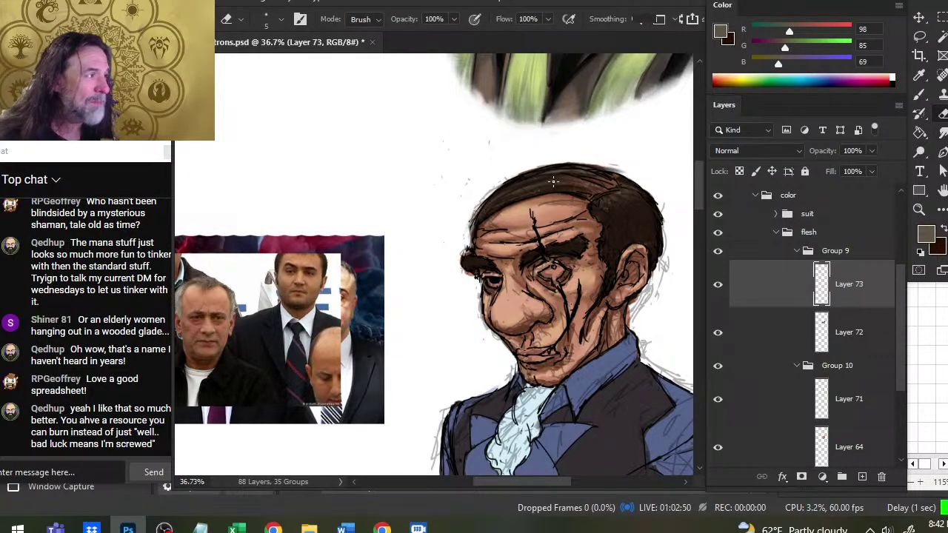
pyautogui.press('r')
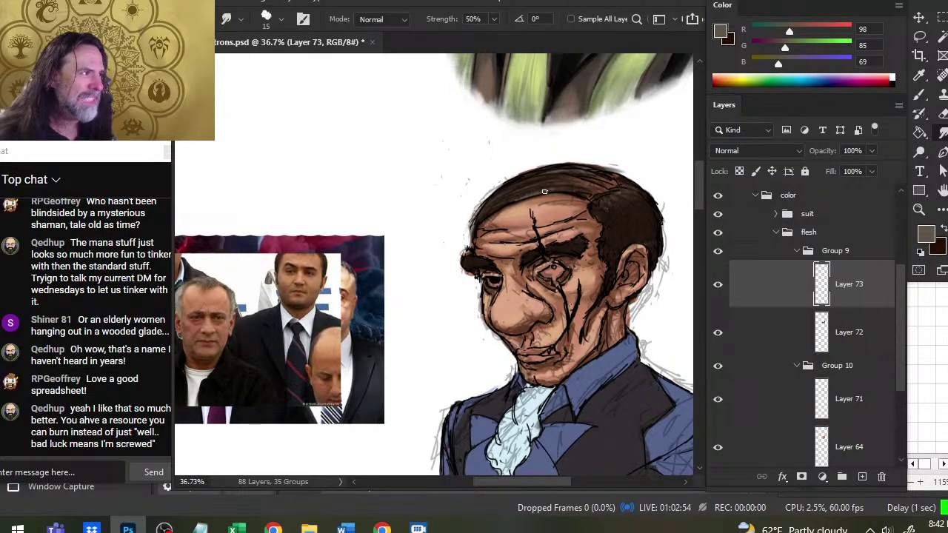
pyautogui.press('e')
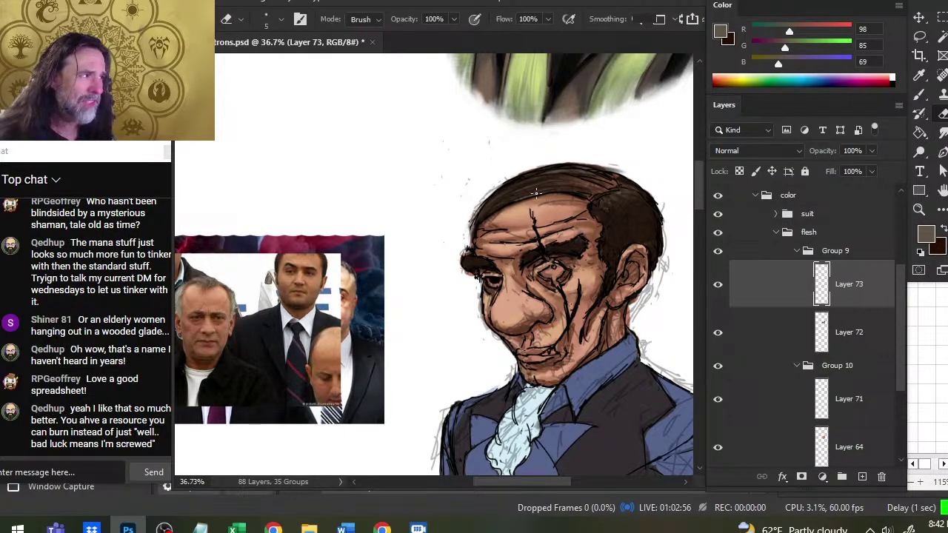
# Step: Paint and smudge highlights in the side hair behind the parting, and erase excess colour near the parting
pyautogui.press('b')
pyautogui.press('r')
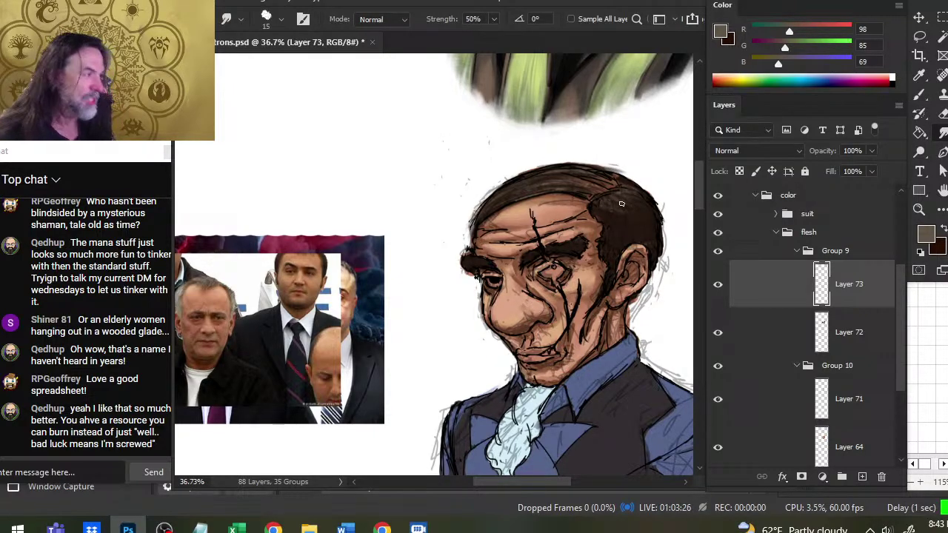
pyautogui.press('b')
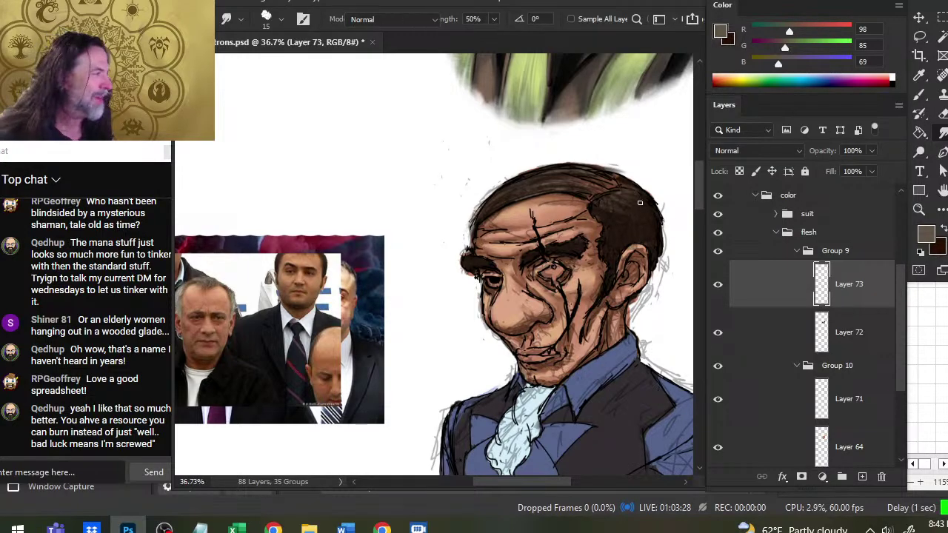
pyautogui.press('r')
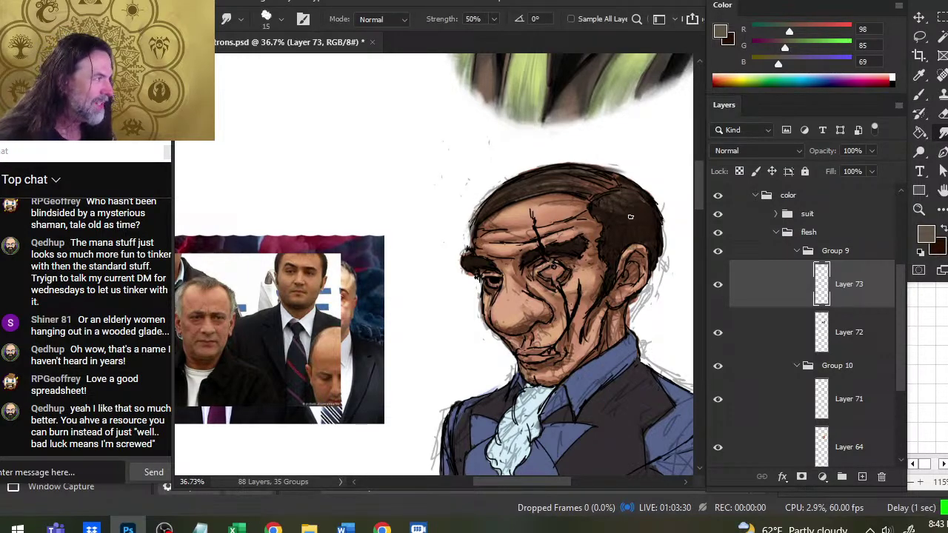
pyautogui.press('e')
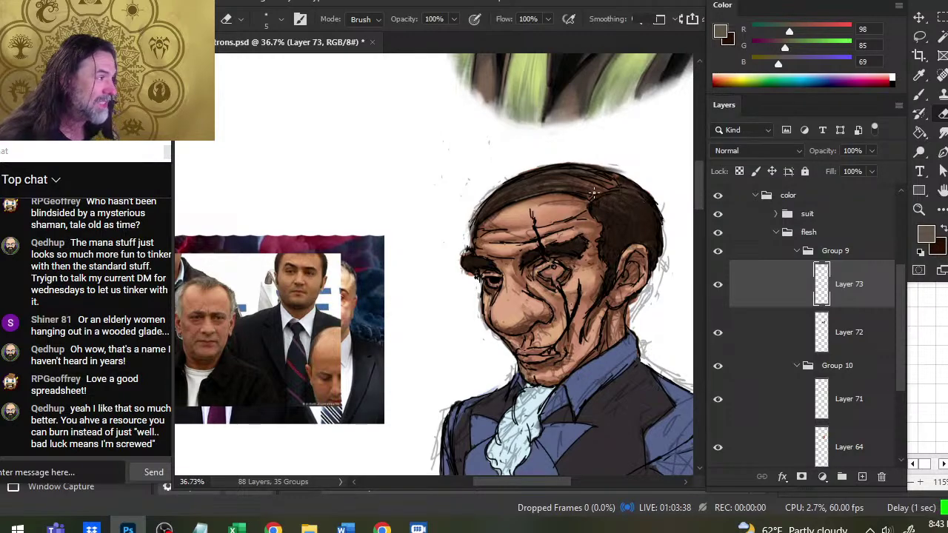
# Step: Add highlight strands to the front top hair, and refine them along the hairline by smudging and erasing
pyautogui.press('b')
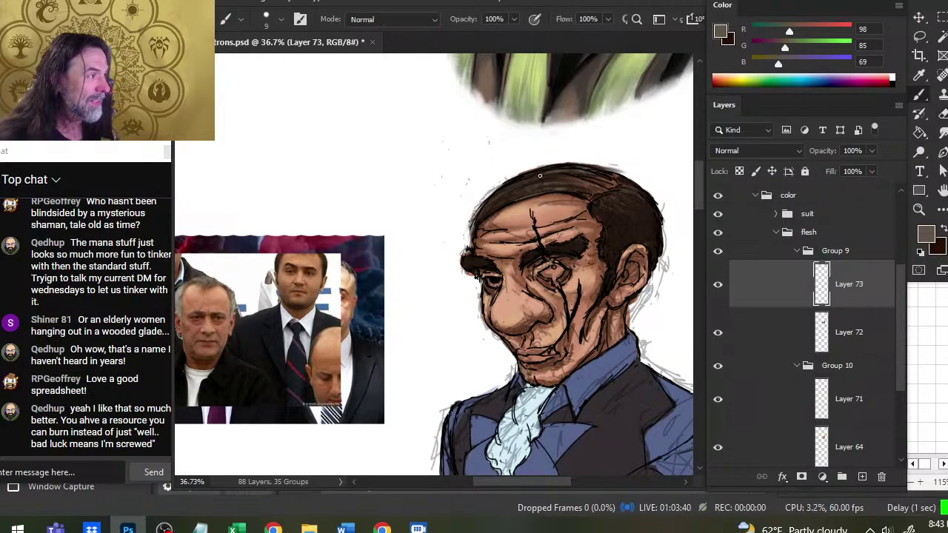
pyautogui.press('r')
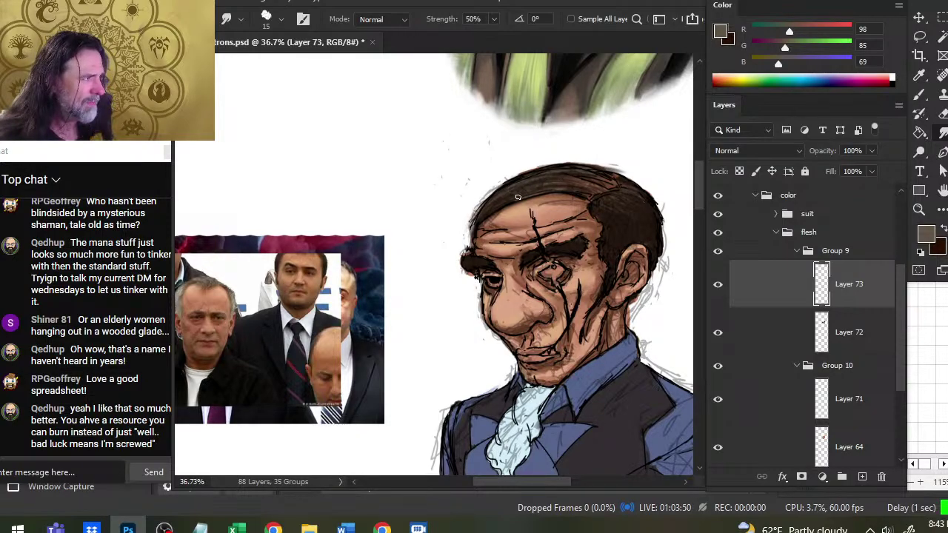
pyautogui.press('e')
pyautogui.press('r')
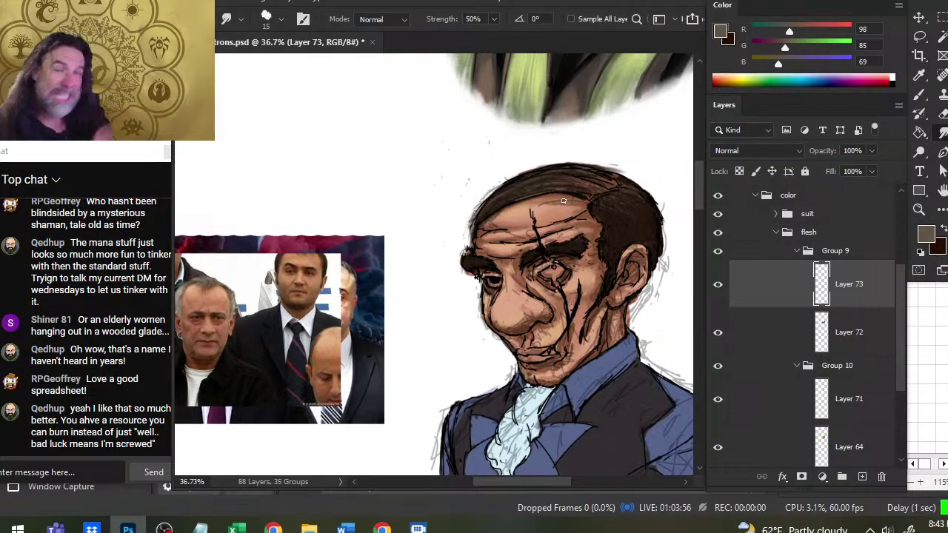
# Step: Paint finer highlights at the temple and back of the head with a size 7 brush, and smudge them smooth
pyautogui.press('b')
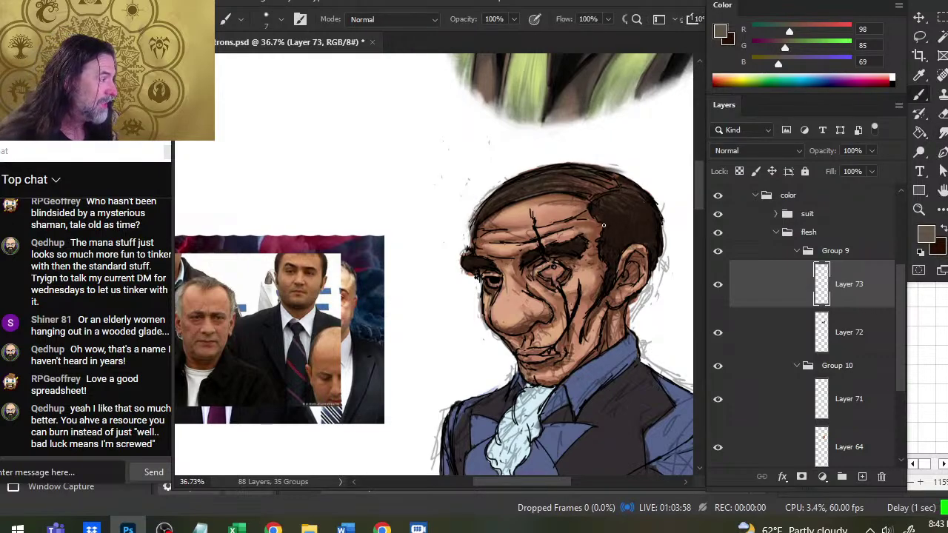
pyautogui.press('r')
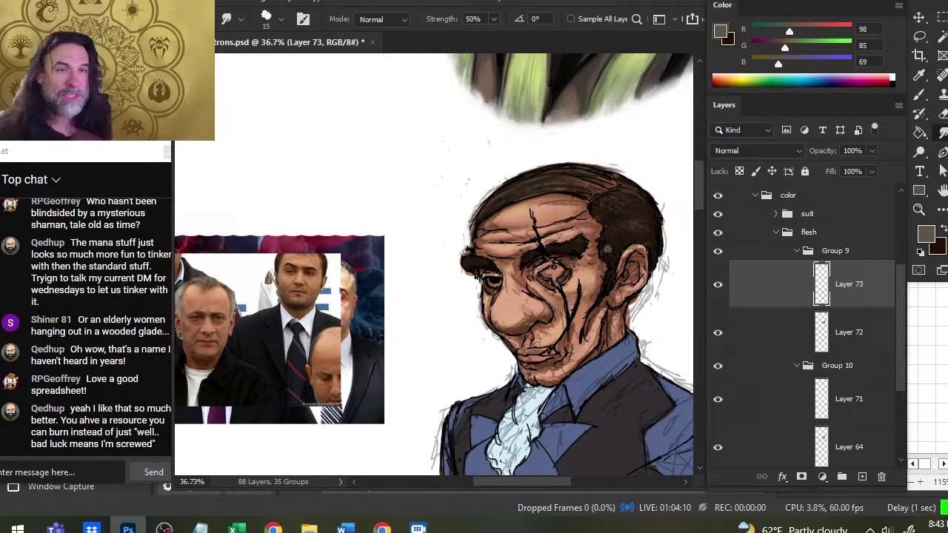
pyautogui.press('b')
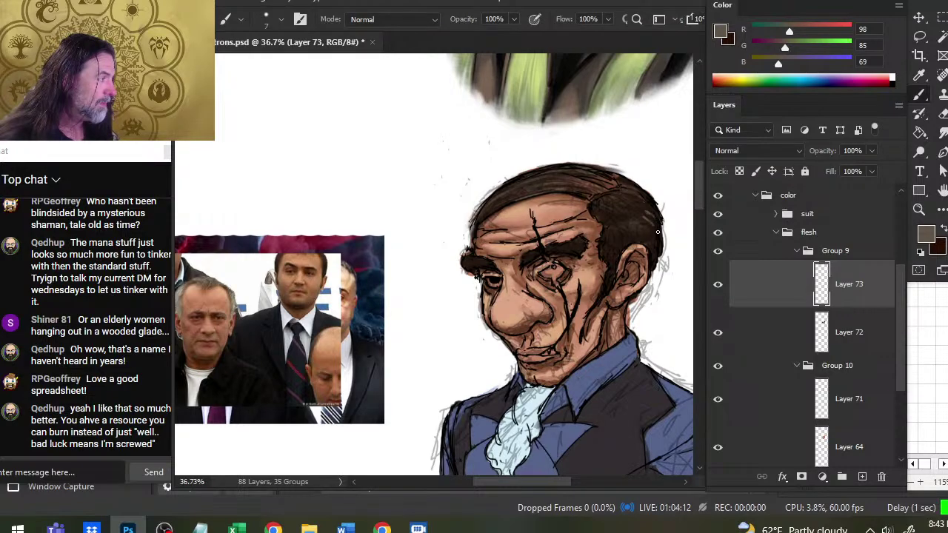
pyautogui.press('r')
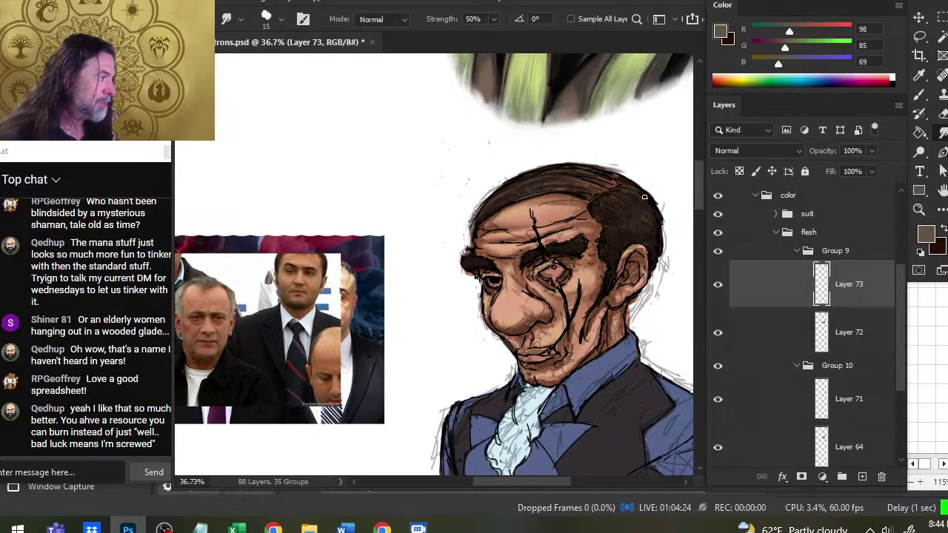
# Step: Touch up the highlights along the back of the head with brush and eraser, and blend them above the ear
pyautogui.press('b')
pyautogui.press('b')
pyautogui.press('e')
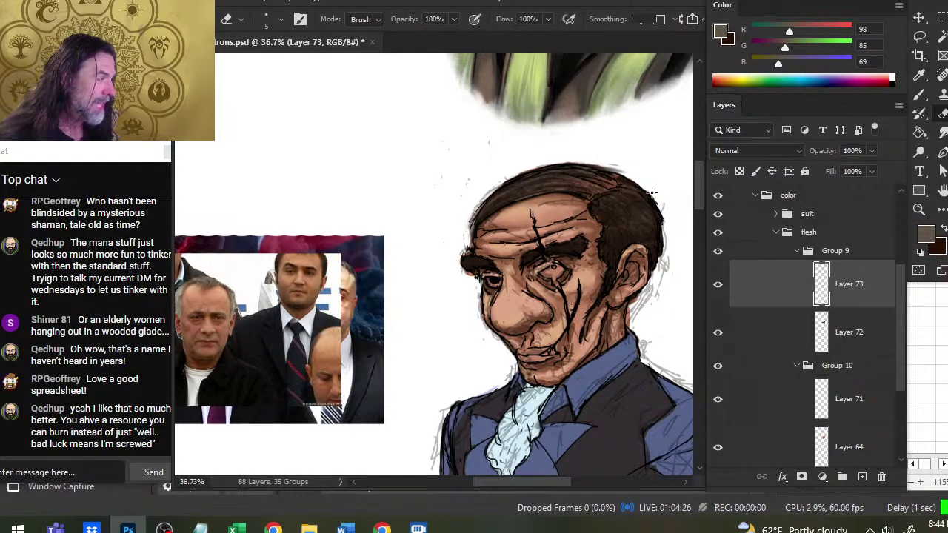
pyautogui.press('b')
pyautogui.press('r')
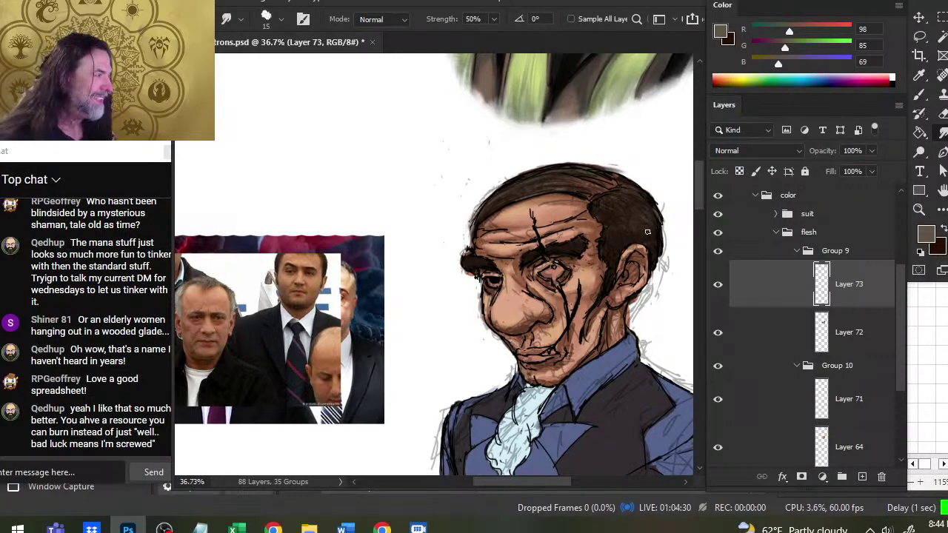
# Step: Add last greyish-brown strokes to the hair above the forehead and at the temple, and smudge them in
pyautogui.press('b')
pyautogui.press('r')
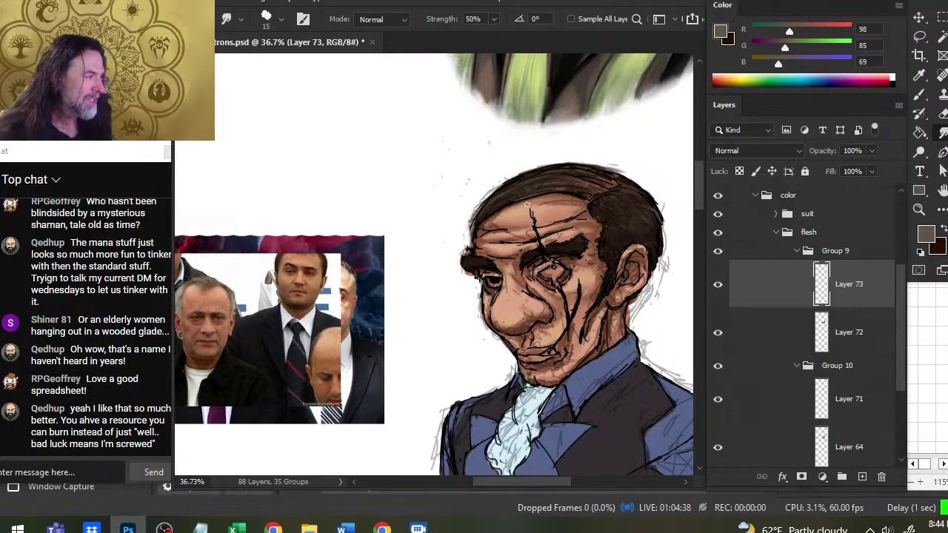
pyautogui.press('b')
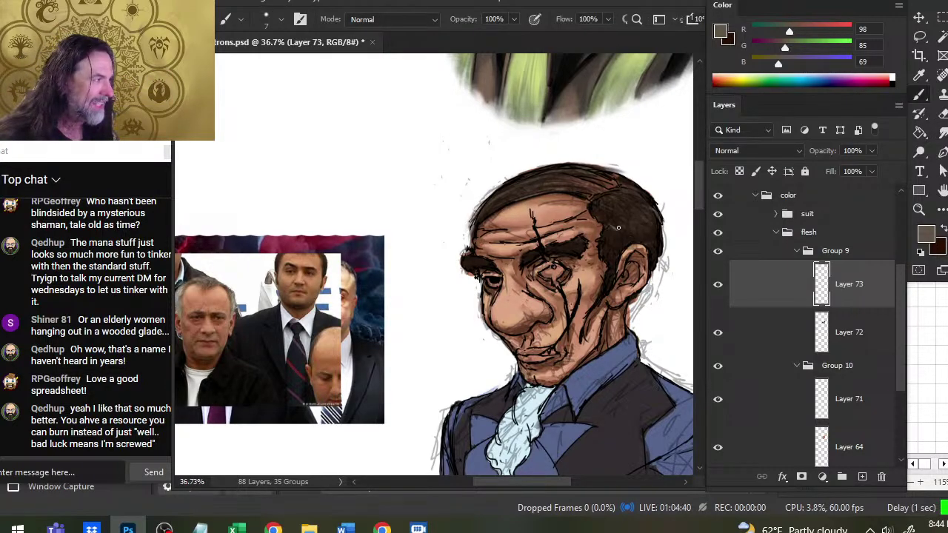
pyautogui.press('r')
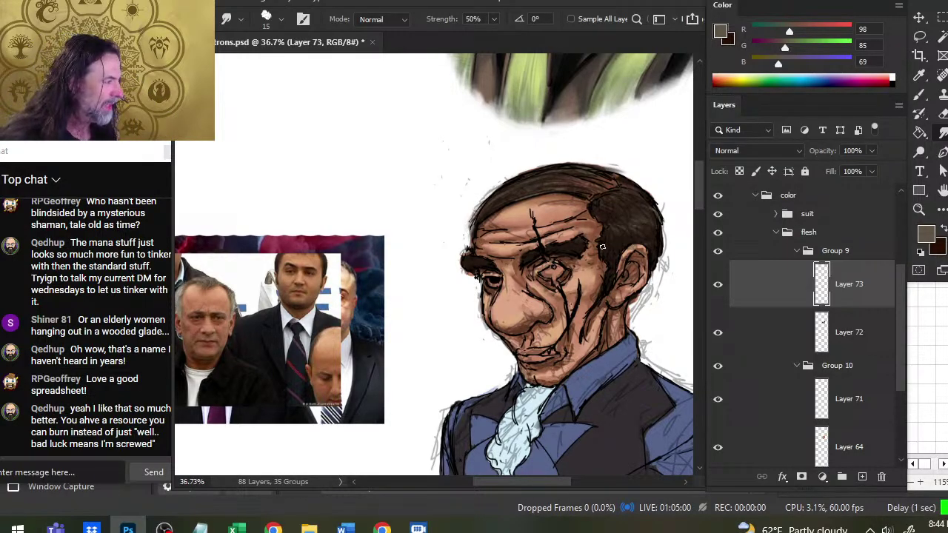
# Step: Swap the foreground and background colours, and sample a dark brown (RGB 55, 28, 19) from the younger man's hair in the reference photo
pyautogui.press('b')
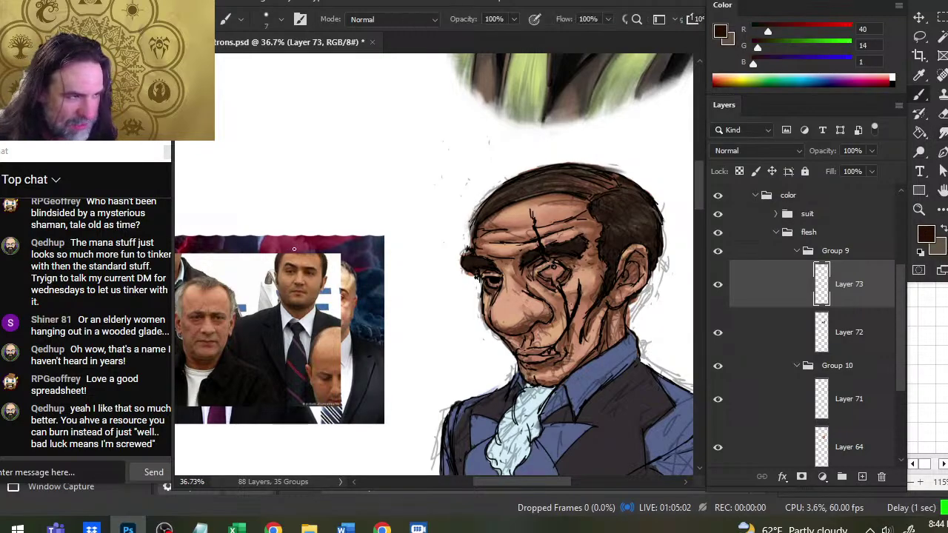
pyautogui.moveTo(325, 295); pyautogui.dragTo(296, 260)
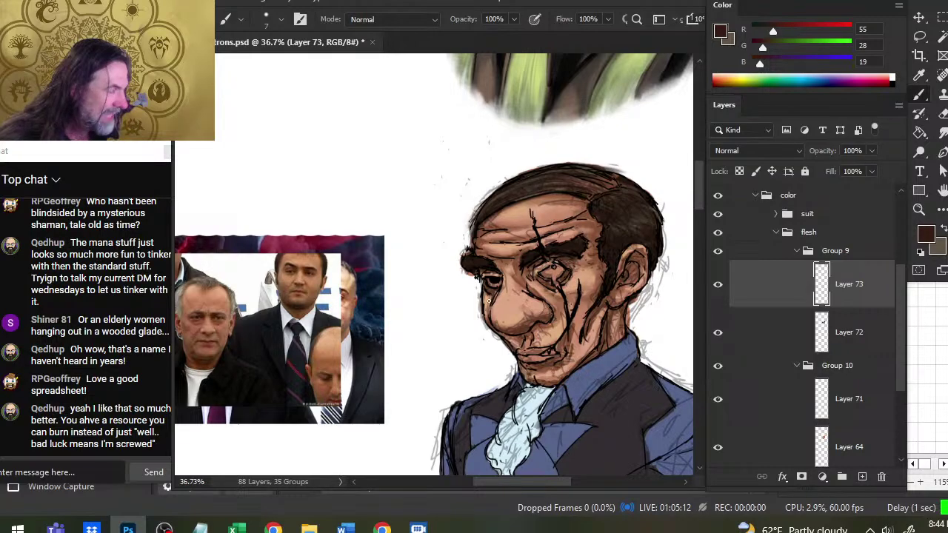
# Step: Sample a very dark brown (RGB 46, 24, 13) from the younger man's eyebrow in the reference photo
pyautogui.moveTo(343, 312); pyautogui.dragTo(495, 263)
pyautogui.press('z')
pyautogui.moveTo(277, 257); pyautogui.dragTo(563, 252)
pyautogui.moveTo(676, 288)
pyautogui.mouseDown()
pyautogui.moveTo(329, 247)
pyautogui.moveTo(266, 311)
pyautogui.mouseUp()
pyautogui.press('b')
pyautogui.keyDown('alt'); pyautogui.click(381, 214); pyautogui.keyUp('alt')
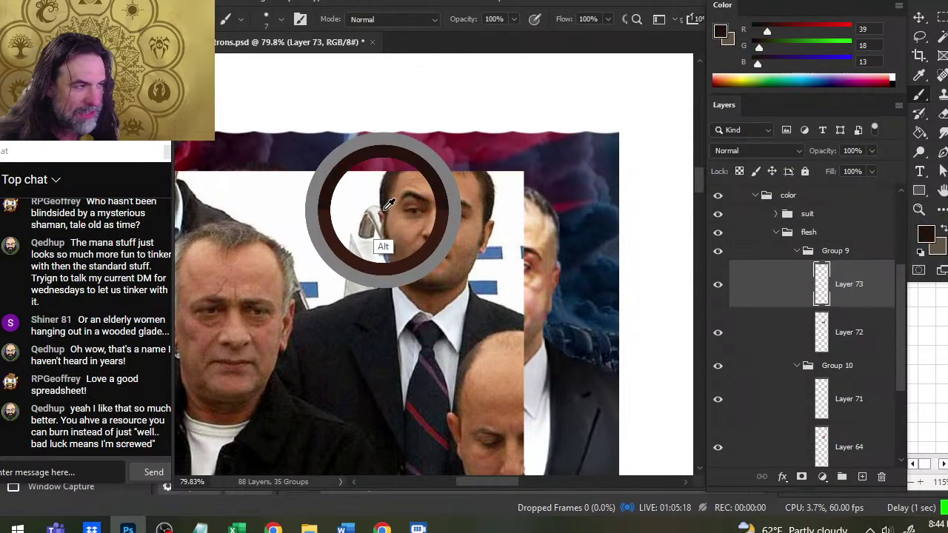
pyautogui.moveTo(386, 206); pyautogui.dragTo(421, 193)
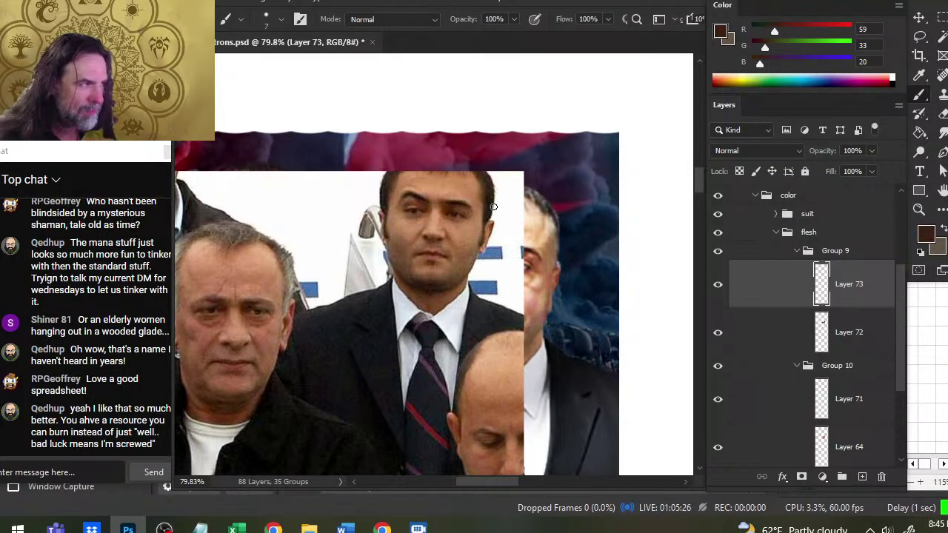
pyautogui.moveTo(494, 200); pyautogui.dragTo(490, 209)
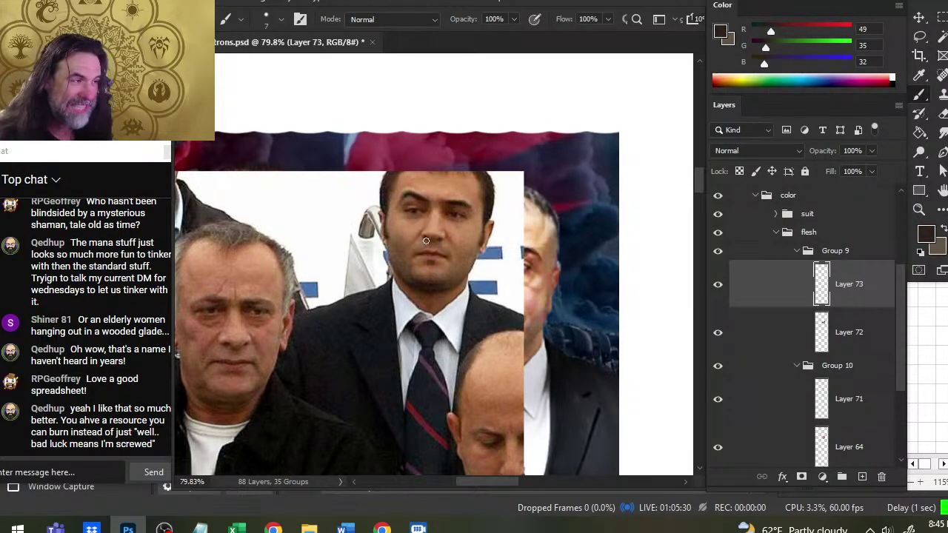
pyautogui.moveTo(427, 190); pyautogui.dragTo(422, 197)
# Step: Paint over both of the portrait's eyebrows with the sampled dark brown
pyautogui.press('z')
pyautogui.moveTo(554, 246); pyautogui.dragTo(477, 243)
pyautogui.moveTo(582, 284); pyautogui.dragTo(342, 250)
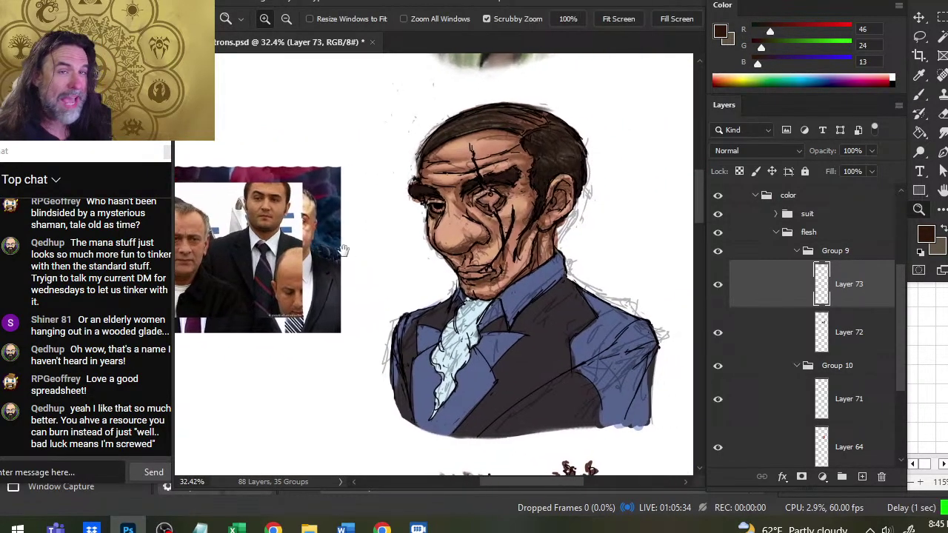
pyautogui.moveTo(397, 212); pyautogui.dragTo(428, 215)
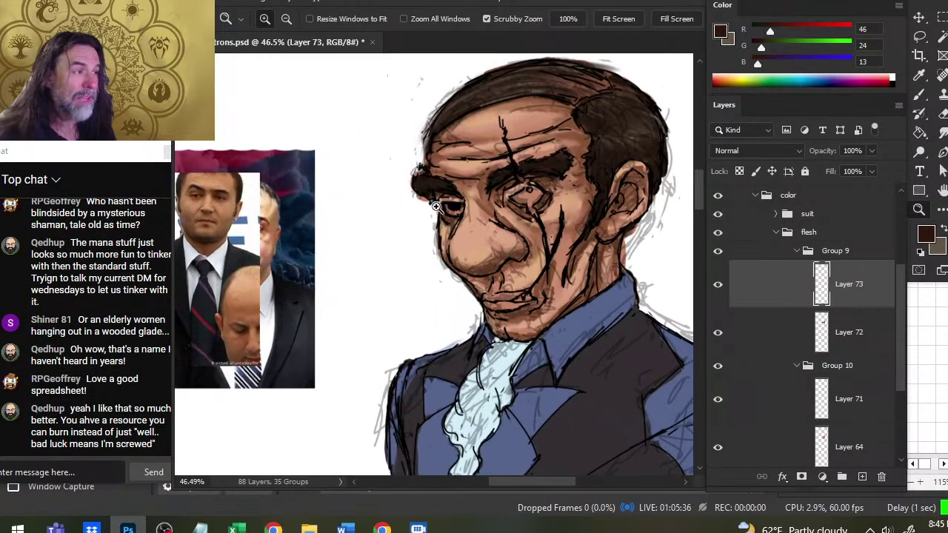
pyautogui.press('b')
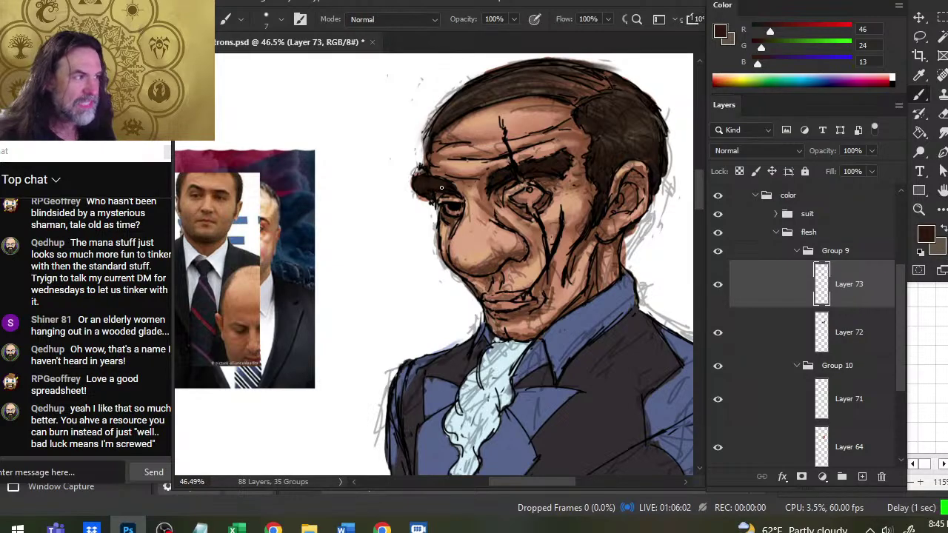
pyautogui.moveTo(500, 188); pyautogui.dragTo(515, 182)
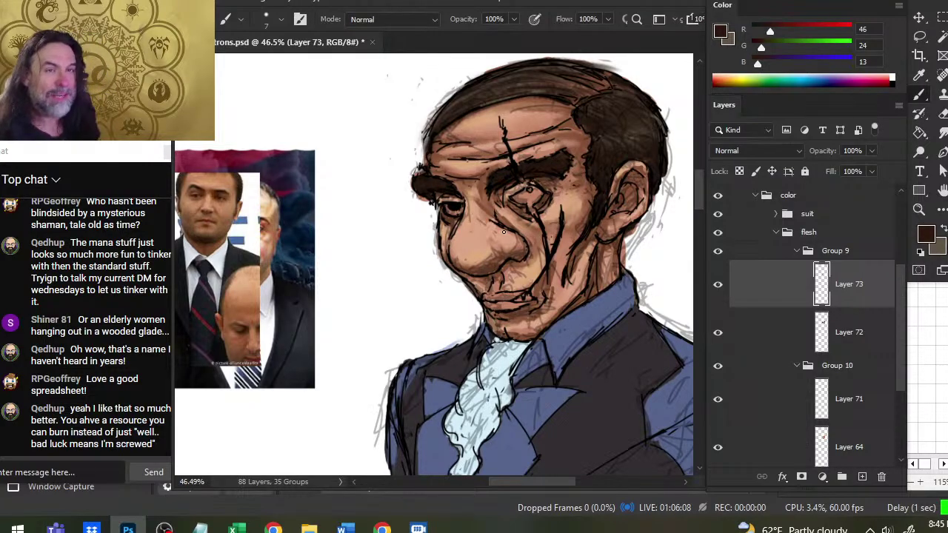
# Step: Sample a lighter brown (RGB 83, 64, 50), paint fine highlights into the eyebrows with a size 5 brush, and smudge them
pyautogui.moveTo(339, 218)
pyautogui.mouseDown()
pyautogui.moveTo(493, 241)
pyautogui.moveTo(350, 247)
pyautogui.mouseUp()
pyautogui.keyDown('alt'); pyautogui.click(465, 163); pyautogui.keyUp('alt')
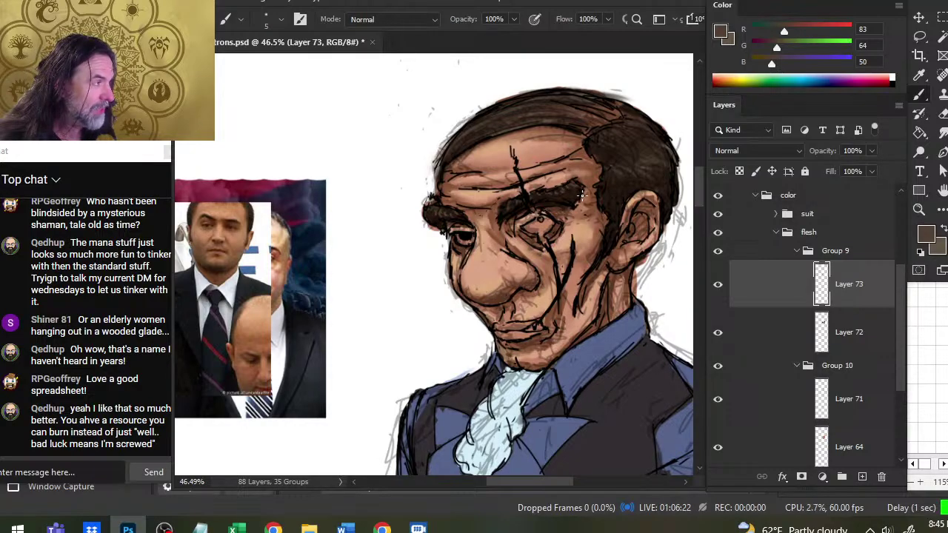
pyautogui.press('r')
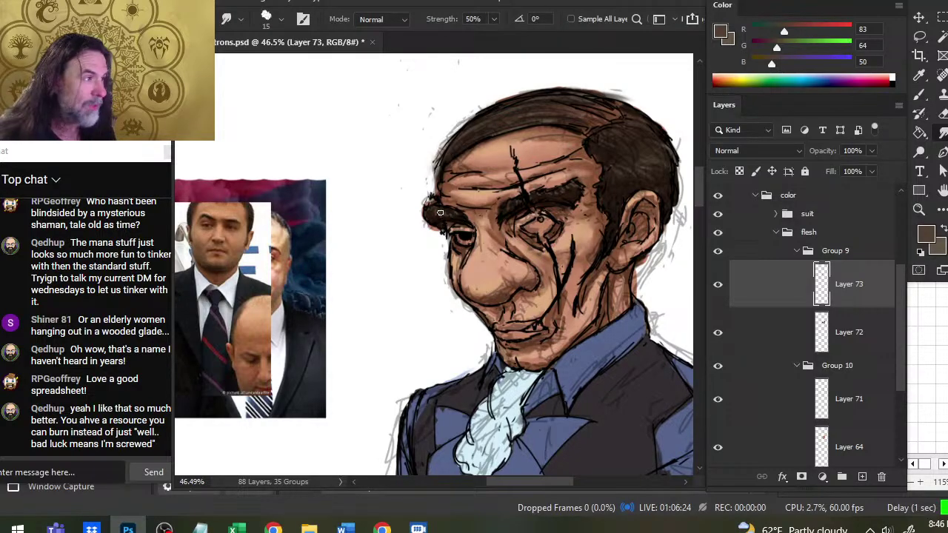
pyautogui.press('b')
pyautogui.press('r')
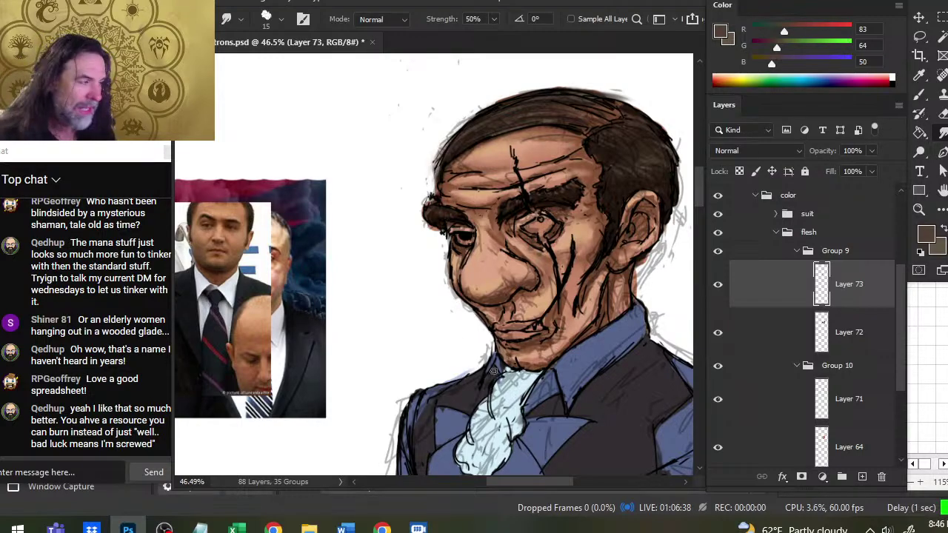
# Step: Collapse Group 9 and add a new layer above Layer 71 in Group 10
pyautogui.press('z')
pyautogui.moveTo(605, 320); pyautogui.dragTo(552, 316)
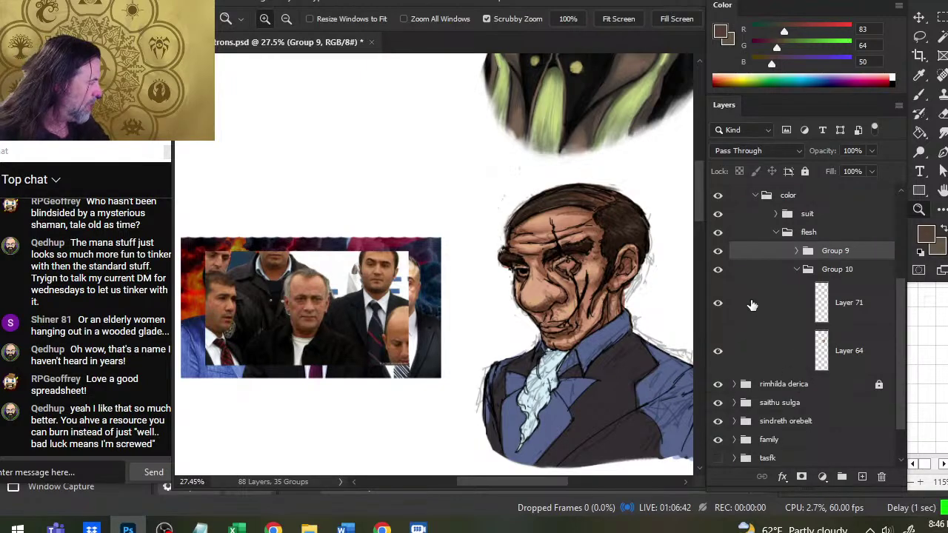
pyautogui.click(717, 303)
pyautogui.click(717, 302)
pyautogui.click(770, 314)
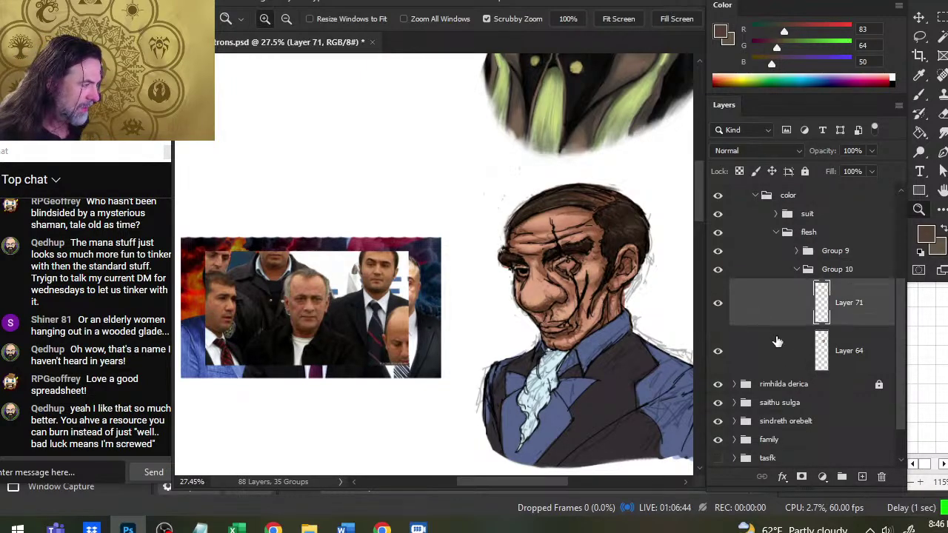
pyautogui.click(862, 476)
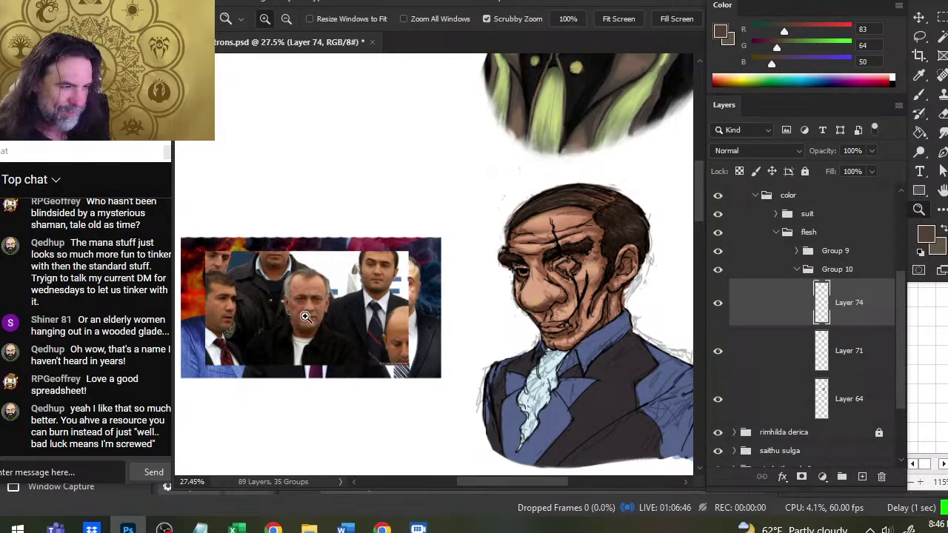
# Step: Sample a reddish brown (RGB 99, 40, 24) from a man's lips in the reference photo
pyautogui.moveTo(288, 320); pyautogui.dragTo(433, 284)
pyautogui.moveTo(572, 243); pyautogui.dragTo(606, 364)
pyautogui.moveTo(360, 273); pyautogui.dragTo(676, 167)
pyautogui.press('b')
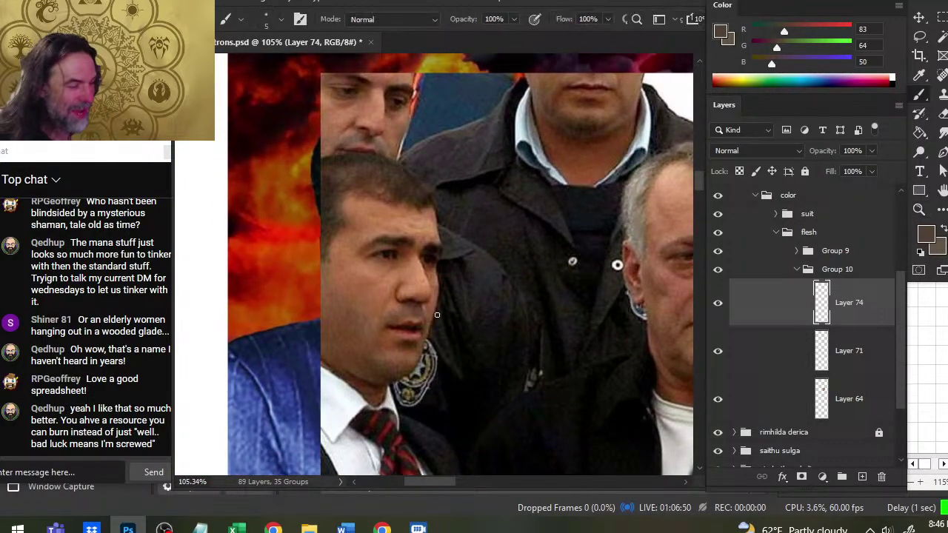
pyautogui.keyDown('alt'); pyautogui.moveTo(410, 309); pyautogui.dragTo(417, 321); pyautogui.keyUp('alt')
pyautogui.moveTo(596, 273); pyautogui.dragTo(195, 284)
pyautogui.moveTo(666, 311)
pyautogui.mouseDown()
pyautogui.moveTo(355, 255)
pyautogui.moveTo(333, 209)
pyautogui.moveTo(333, 225)
pyautogui.mouseUp()
# Step: Paint the portrait's lower lip reddish brown with a size 5 brush and smudge the strokes
pyautogui.press('z')
pyautogui.moveTo(524, 234); pyautogui.dragTo(436, 248)
pyautogui.moveTo(523, 287); pyautogui.dragTo(341, 269)
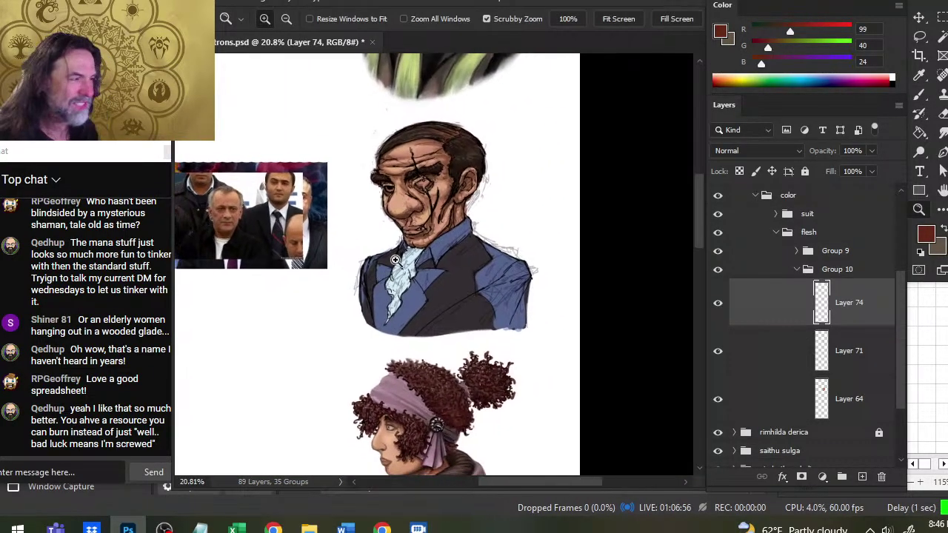
pyautogui.moveTo(397, 230); pyautogui.dragTo(481, 250)
pyautogui.press('b')
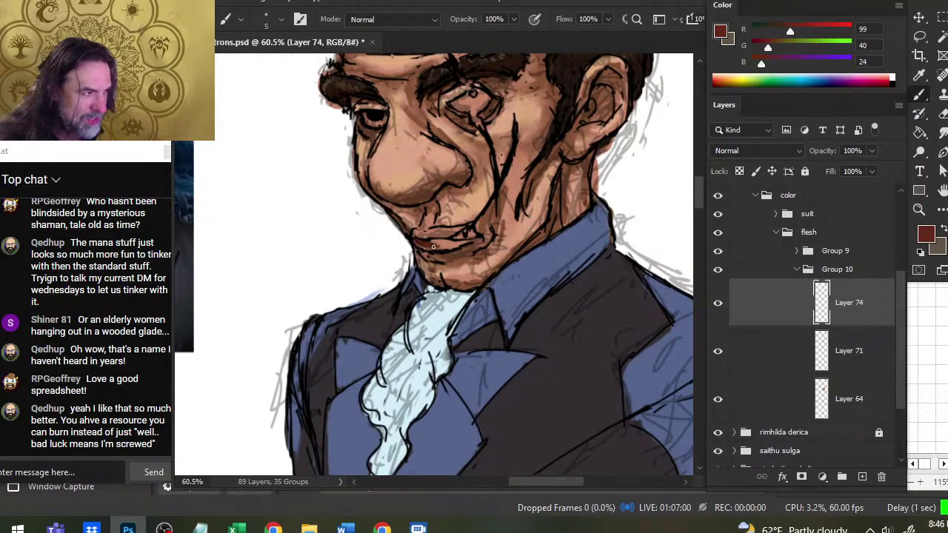
pyautogui.press('r')
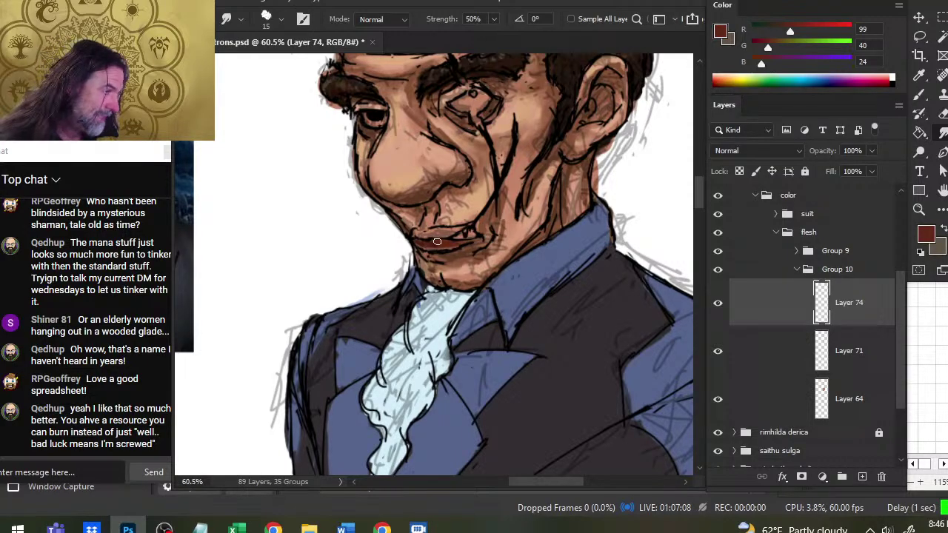
# Step: Paint the upper lip in the same reddish brown and blend it with the Smudge tool at 50% strength
pyautogui.press('b')
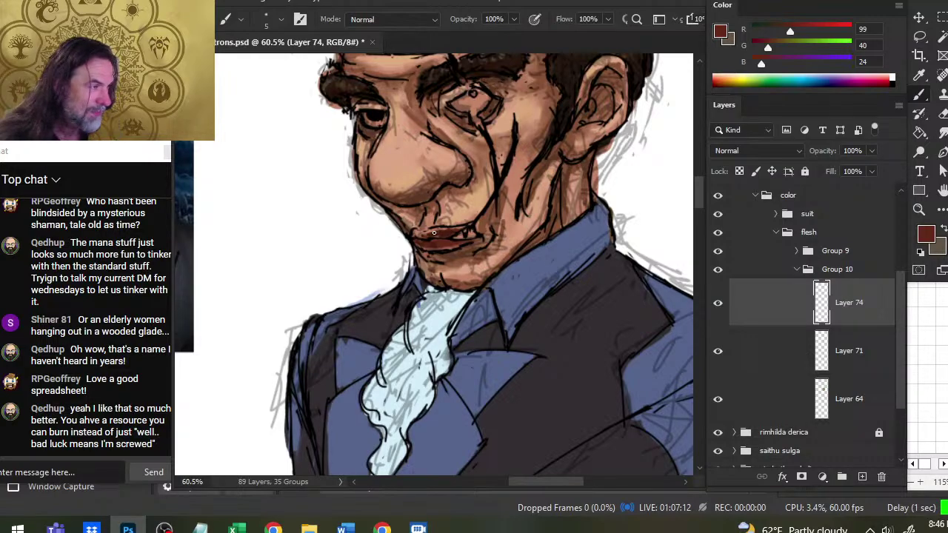
pyautogui.press('r')
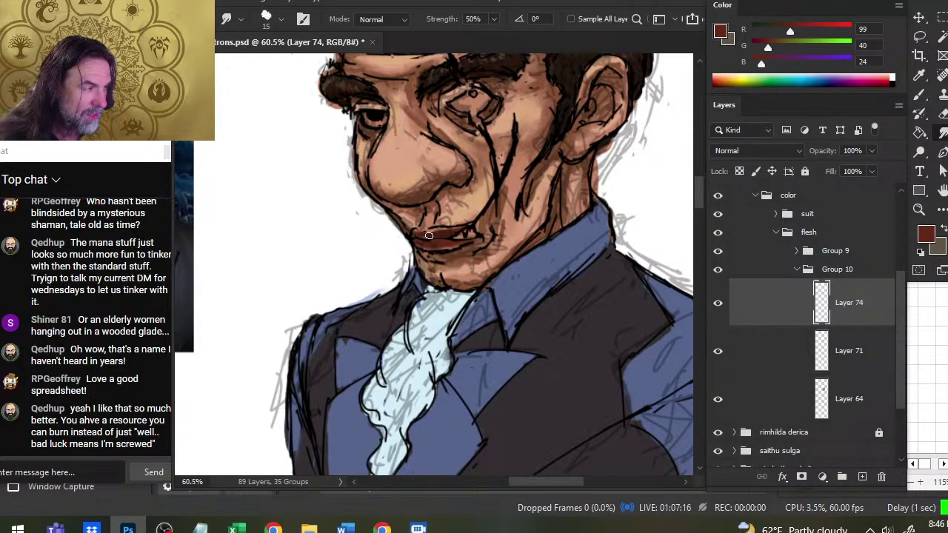
pyautogui.press('b')
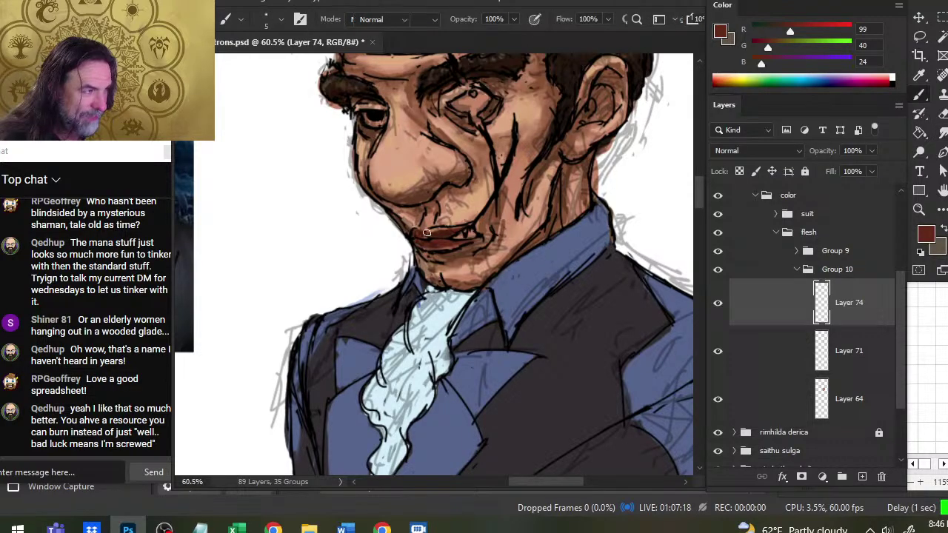
pyautogui.press('r')
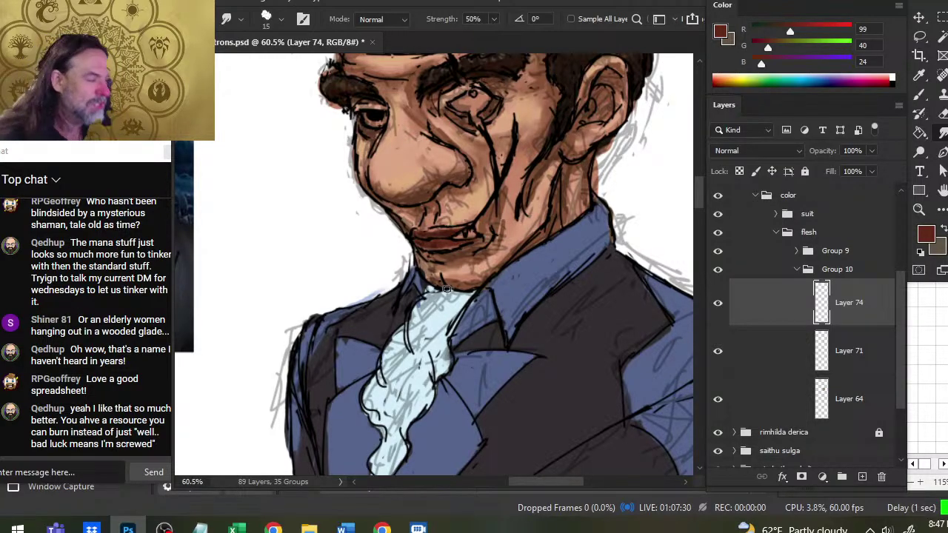
# Step: Hide Layer 66 in the ref group and sample a light skin tone (RGB 205, 162, 131) around the lighter-skinned man's eye
pyautogui.press('z')
pyautogui.moveTo(447, 289); pyautogui.dragTo(381, 296)
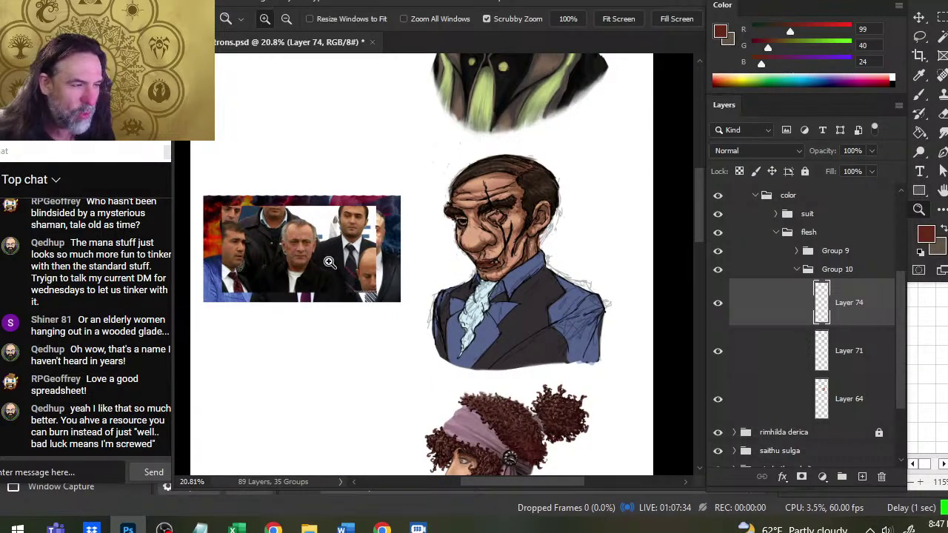
pyautogui.moveTo(268, 231); pyautogui.dragTo(321, 257)
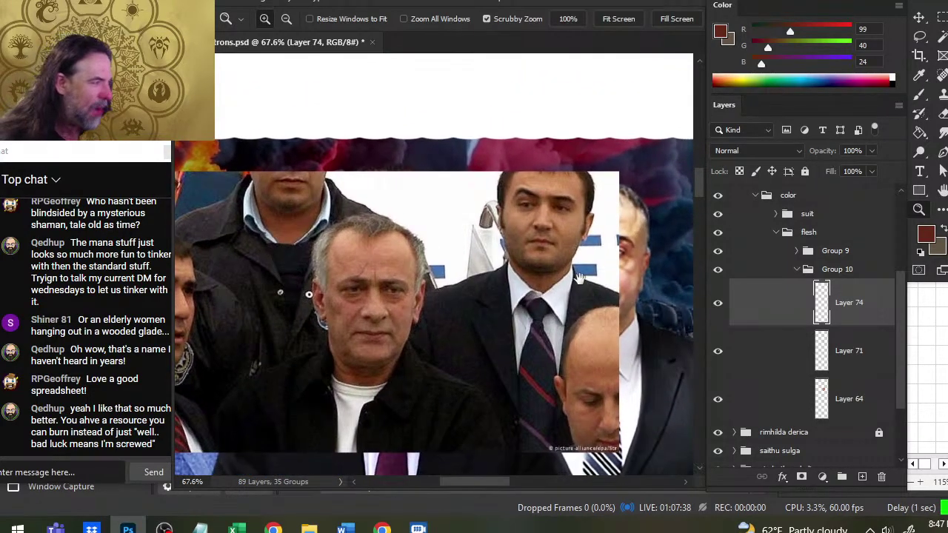
pyautogui.moveTo(579, 278); pyautogui.dragTo(478, 160)
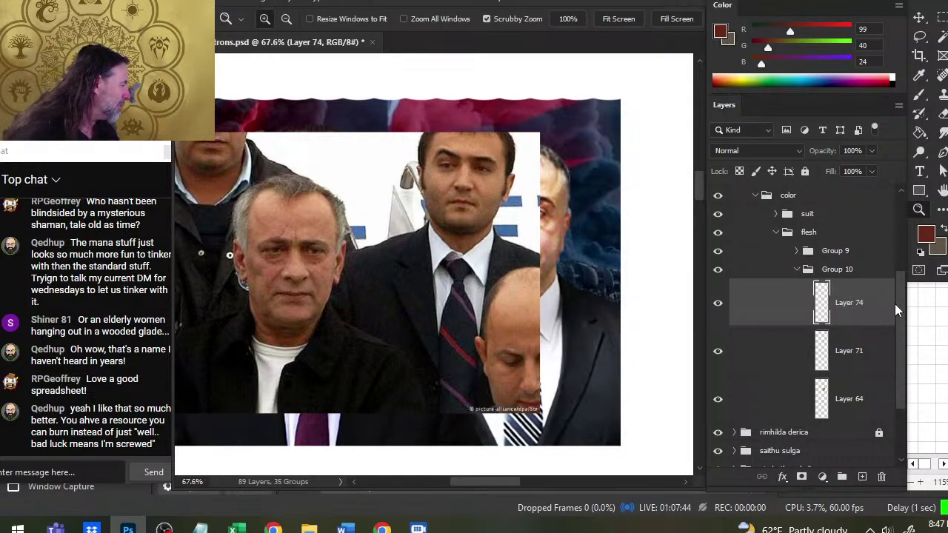
pyautogui.moveTo(898, 304); pyautogui.dragTo(898, 264)
pyautogui.click(754, 235)
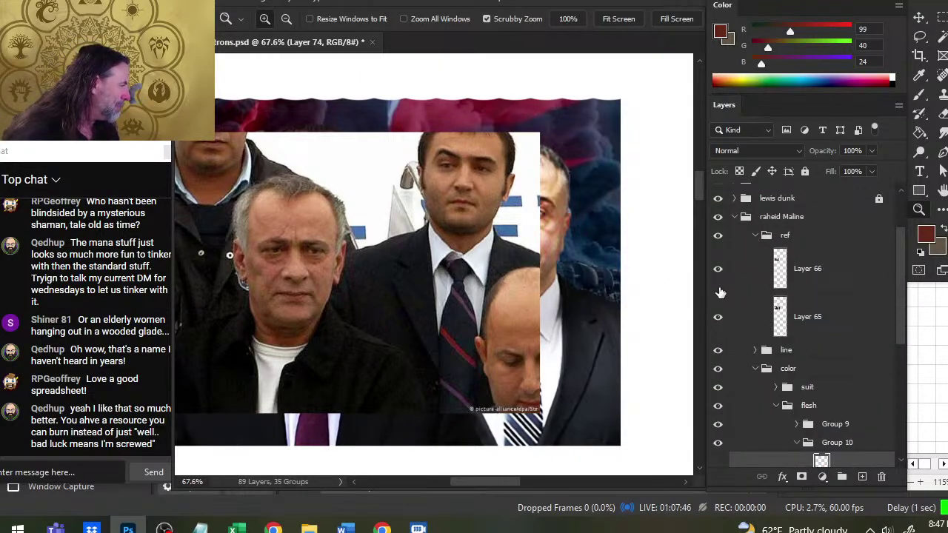
pyautogui.click(717, 268)
pyautogui.press('b')
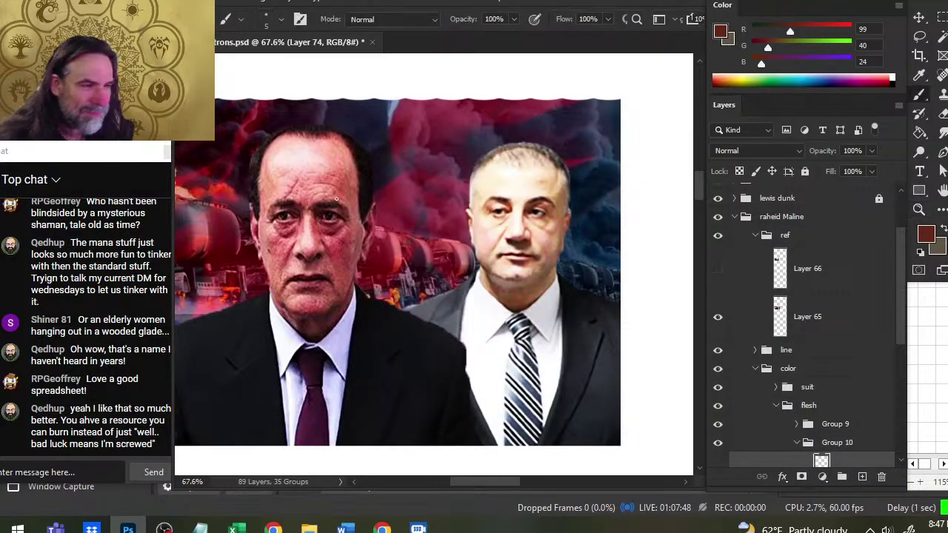
pyautogui.moveTo(337, 222)
pyautogui.mouseDown()
pyautogui.moveTo(331, 212)
pyautogui.moveTo(508, 207)
pyautogui.moveTo(503, 213)
pyautogui.mouseUp()
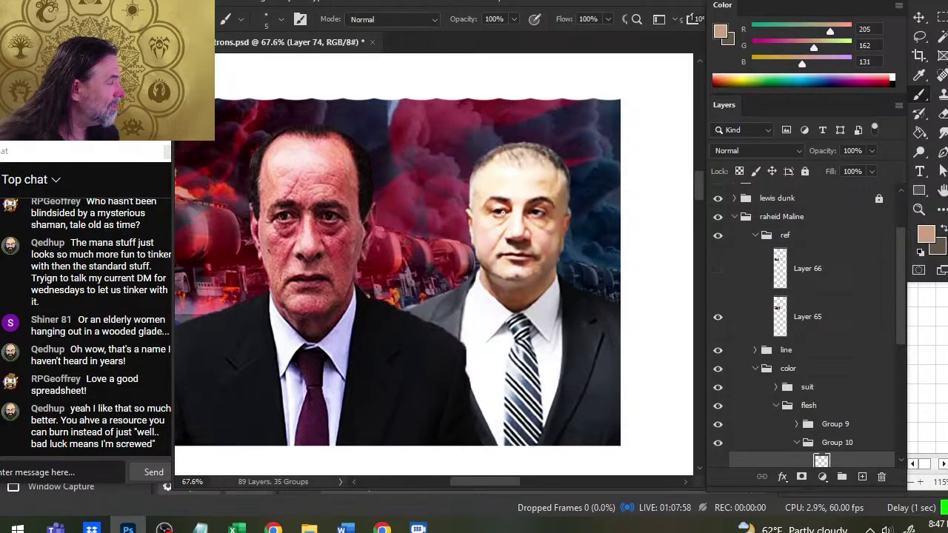
# Step: Show Layer 66 again, collapse the ref group, and add a new layer above Layer 74 in Group 10
pyautogui.click(717, 268)
pyautogui.click(756, 235)
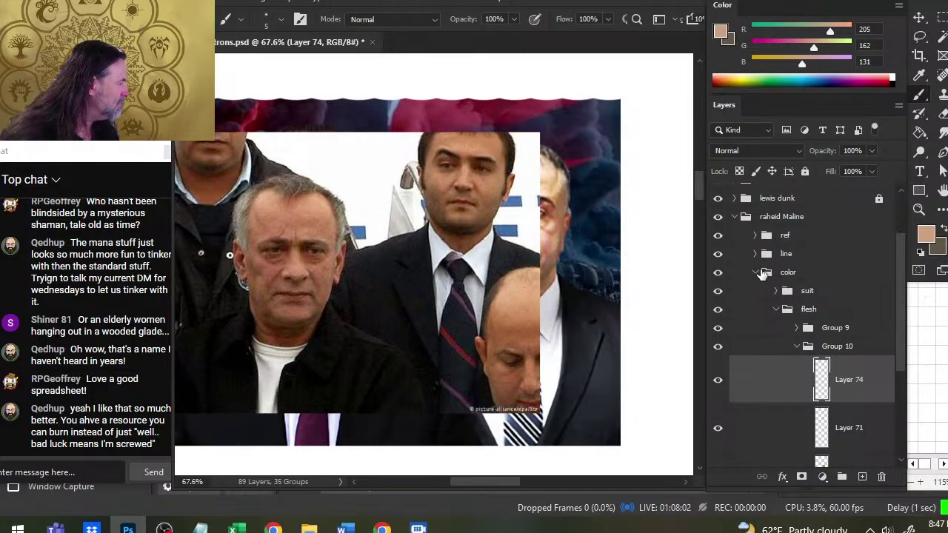
pyautogui.press('z')
pyautogui.moveTo(640, 343); pyautogui.dragTo(566, 342)
pyautogui.moveTo(669, 340); pyautogui.dragTo(523, 292)
pyautogui.click(721, 383)
pyautogui.click(718, 380)
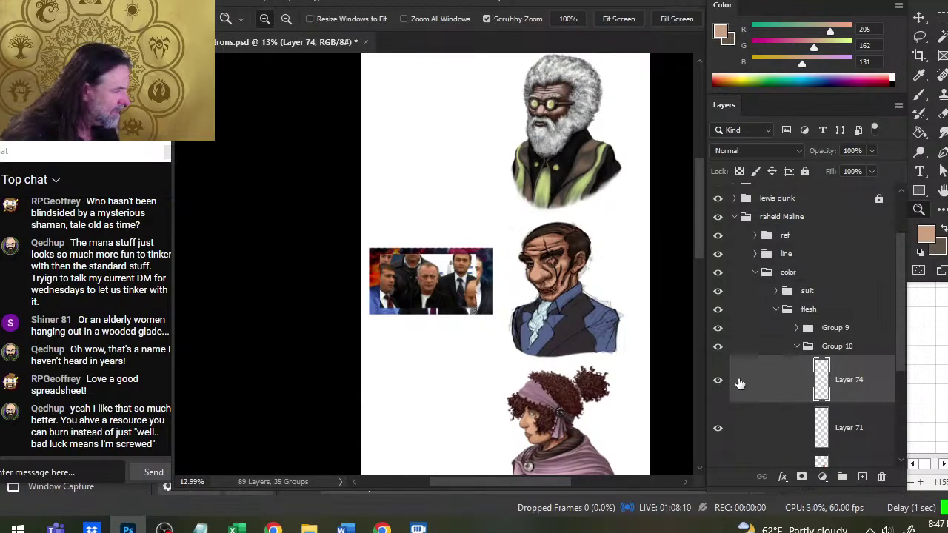
pyautogui.click(861, 476)
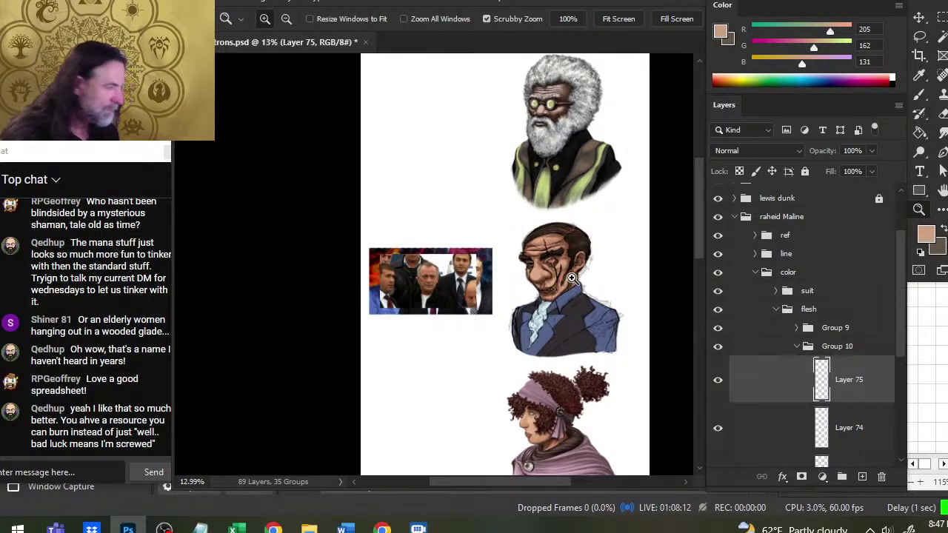
# Step: Paint the white of the scarred eye in the light skin tone with a size 9 brush and smudge it
pyautogui.moveTo(573, 280); pyautogui.dragTo(585, 267)
pyautogui.press('b')
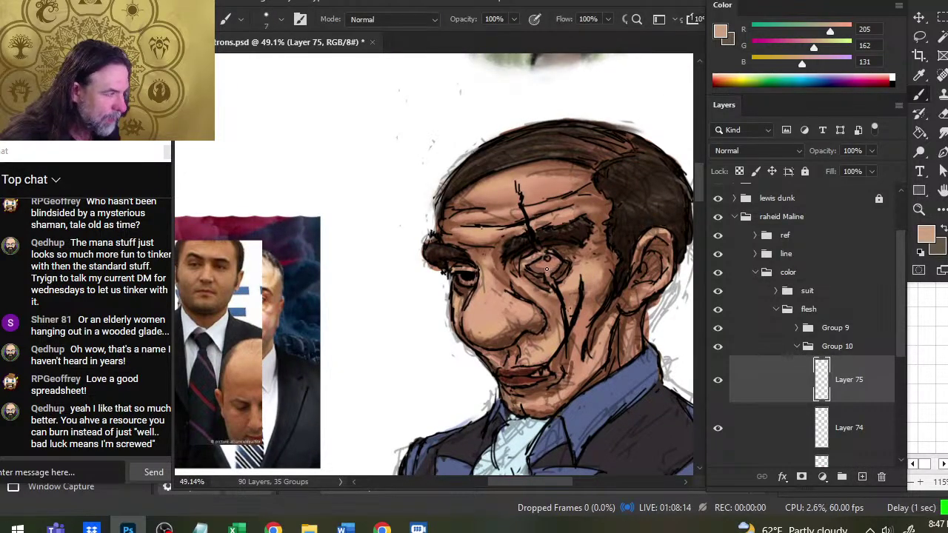
pyautogui.press(']')
pyautogui.press(']')
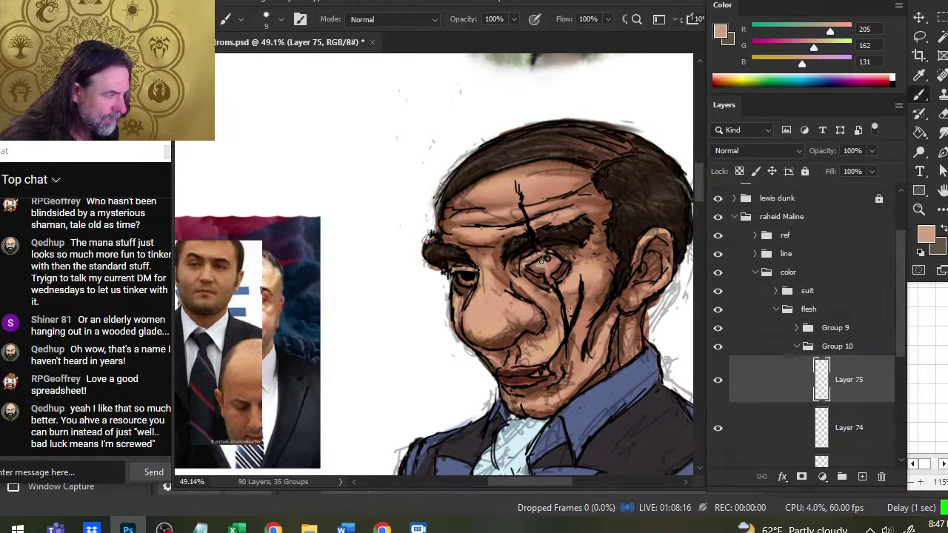
pyautogui.moveTo(541, 262); pyautogui.dragTo(544, 267)
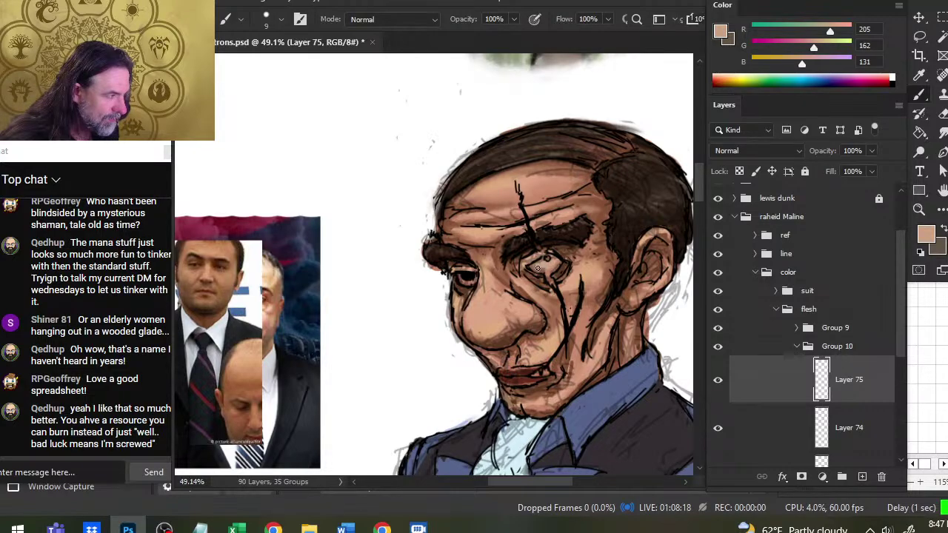
pyautogui.press('r')
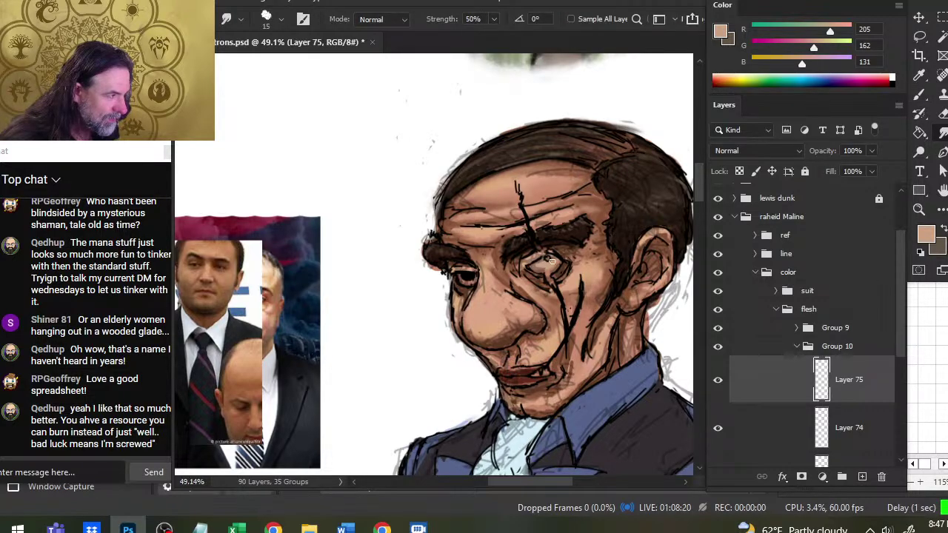
pyautogui.press('b')
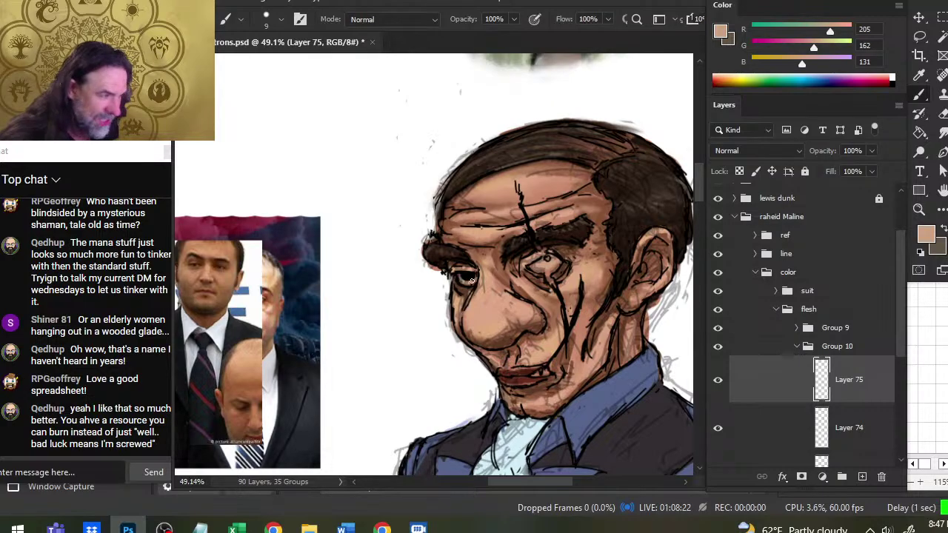
# Step: Lighten the colour to RGB 255, 214, 191, paint highlights in both eyes, and smudge the scarred eye's strokes
pyautogui.moveTo(555, 360); pyautogui.dragTo(541, 318)
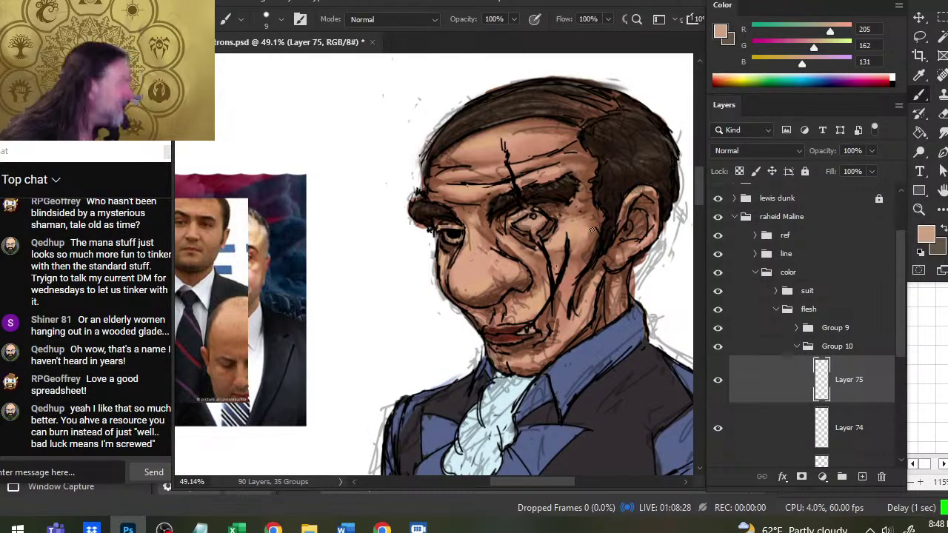
pyautogui.moveTo(830, 33); pyautogui.dragTo(824, 65)
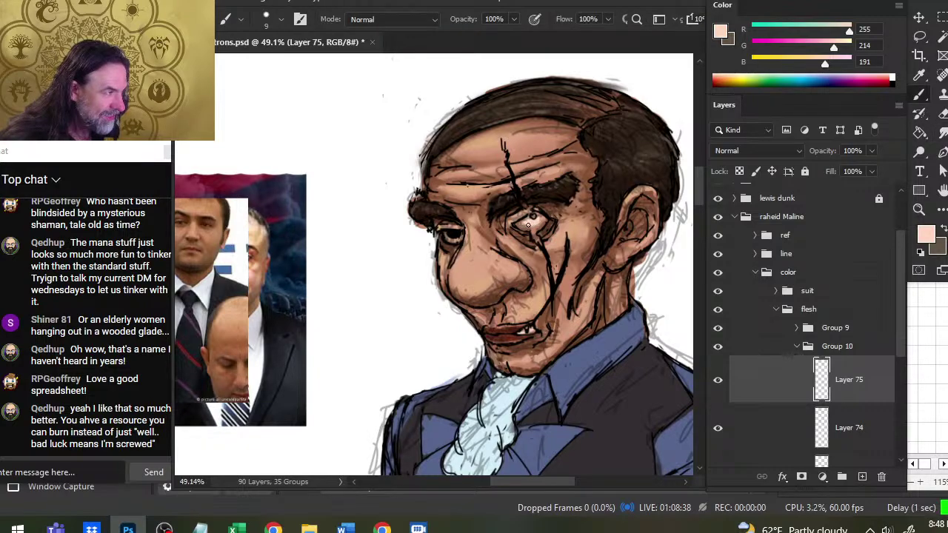
pyautogui.press('r')
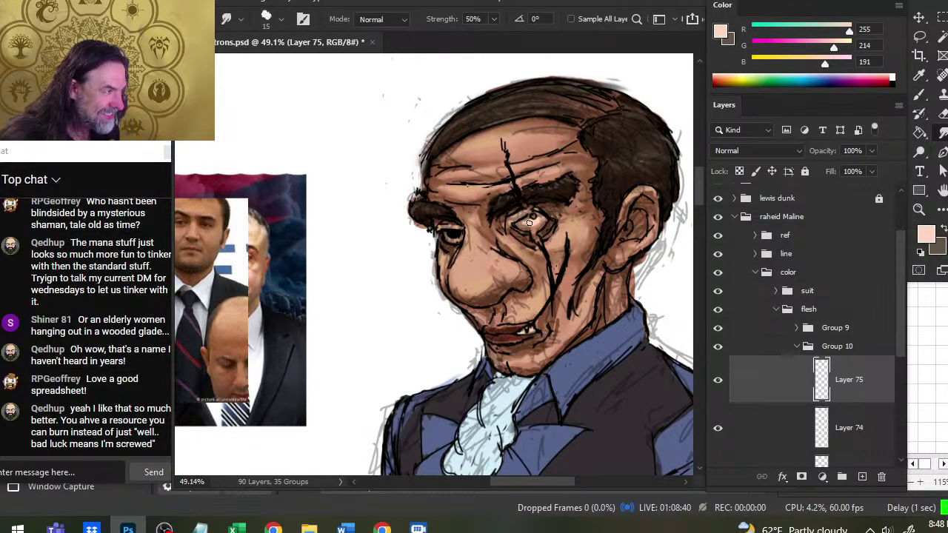
pyautogui.press('b')
pyautogui.press('r')
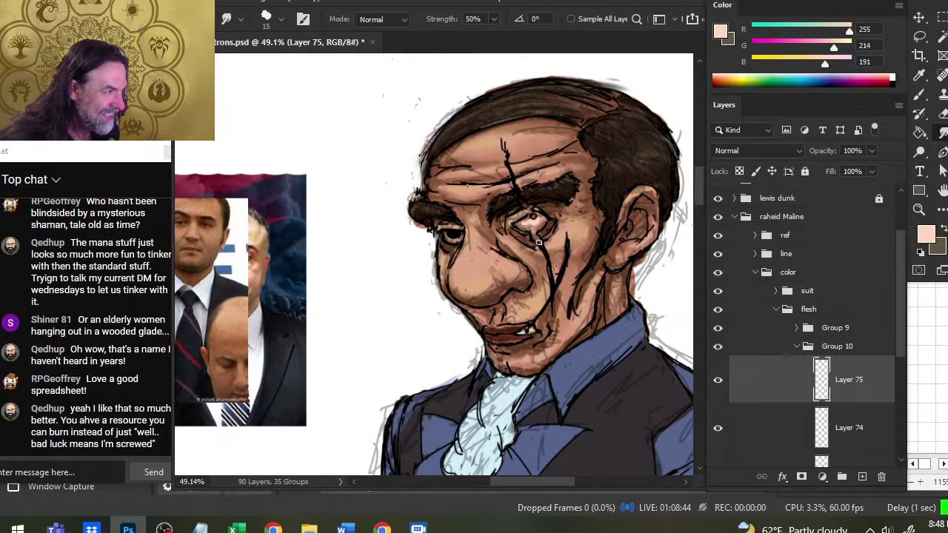
pyautogui.moveTo(527, 223); pyautogui.dragTo(539, 235)
pyautogui.press('b')
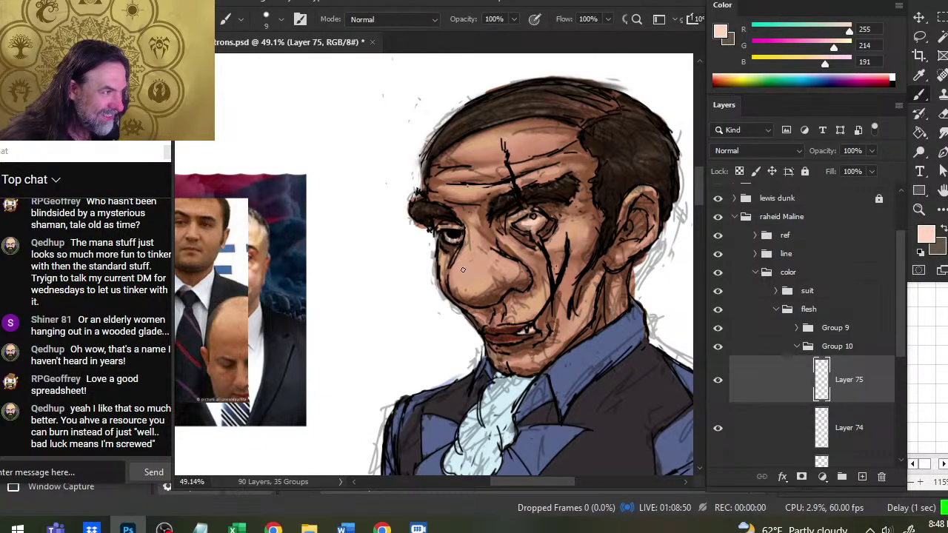
pyautogui.moveTo(448, 240); pyautogui.dragTo(451, 234)
# Step: Set Layer 74's opacity to 68% and toggle the visibility of Layers 74 and 75 to compare the effect
pyautogui.press('z')
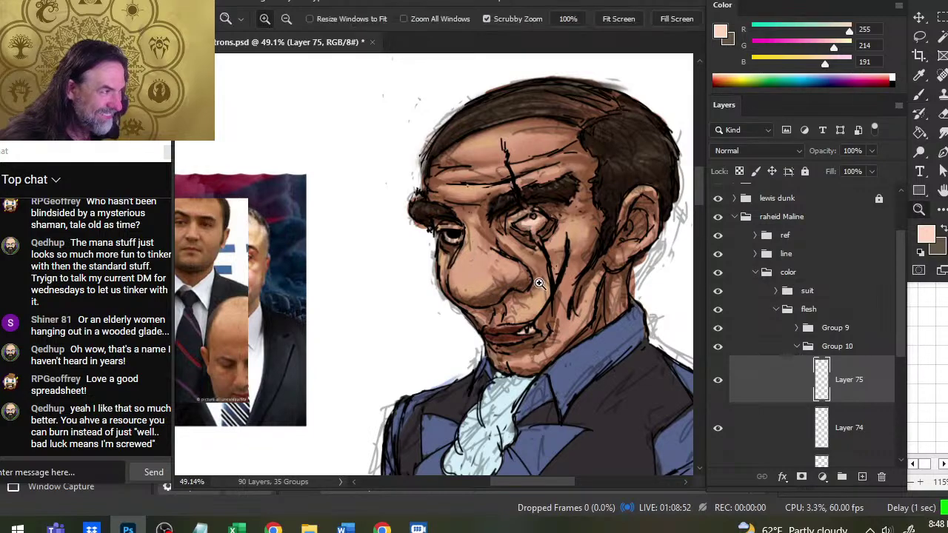
pyautogui.moveTo(537, 282); pyautogui.dragTo(471, 323)
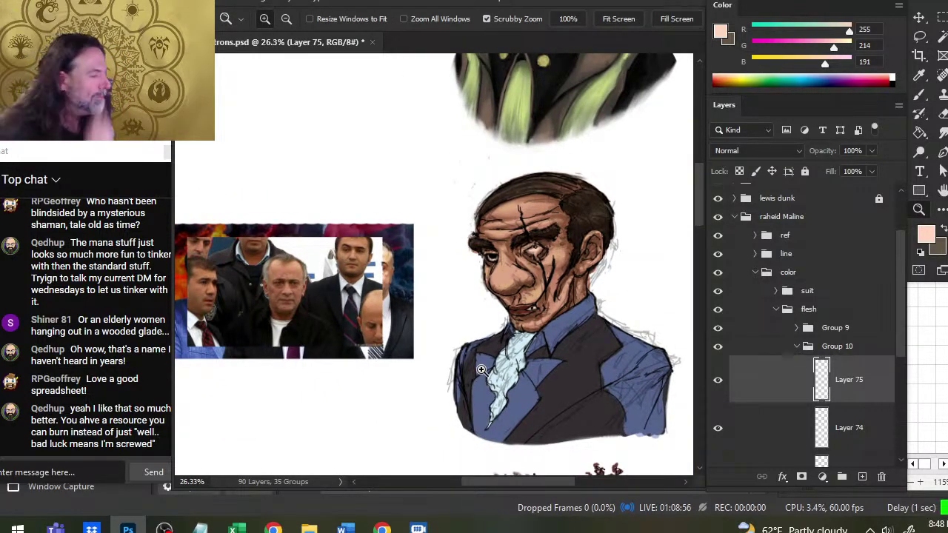
pyautogui.moveTo(491, 219); pyautogui.dragTo(478, 211)
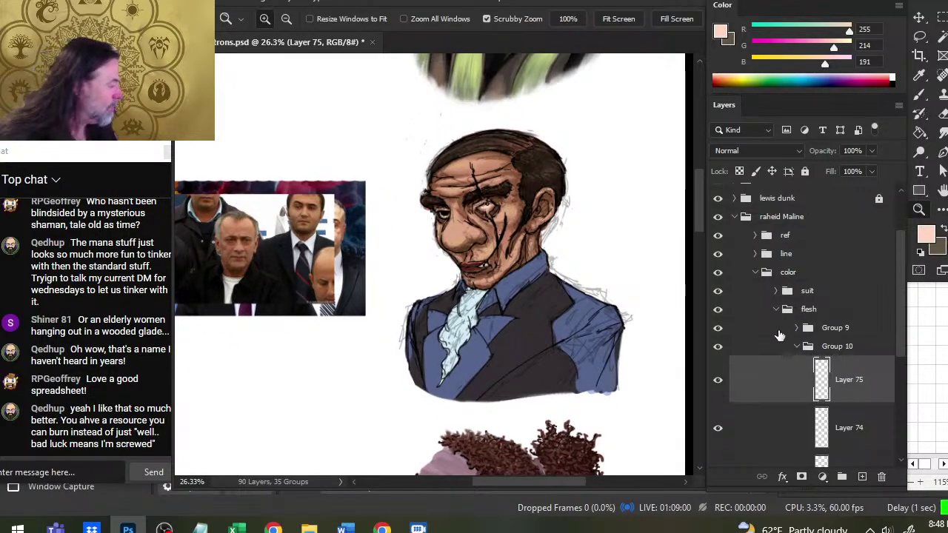
pyautogui.moveTo(898, 333); pyautogui.dragTo(902, 378)
pyautogui.click(717, 343)
pyautogui.click(717, 343)
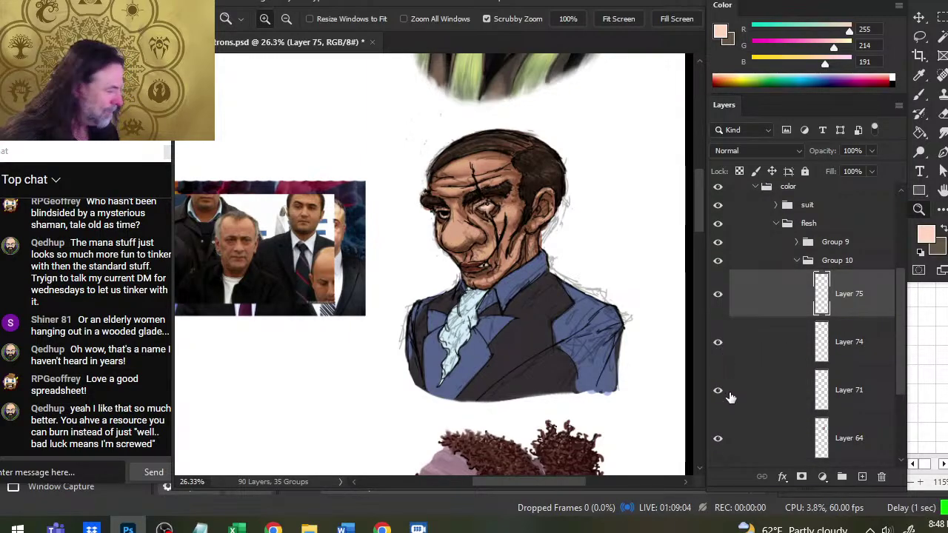
pyautogui.click(741, 353)
pyautogui.click(870, 150)
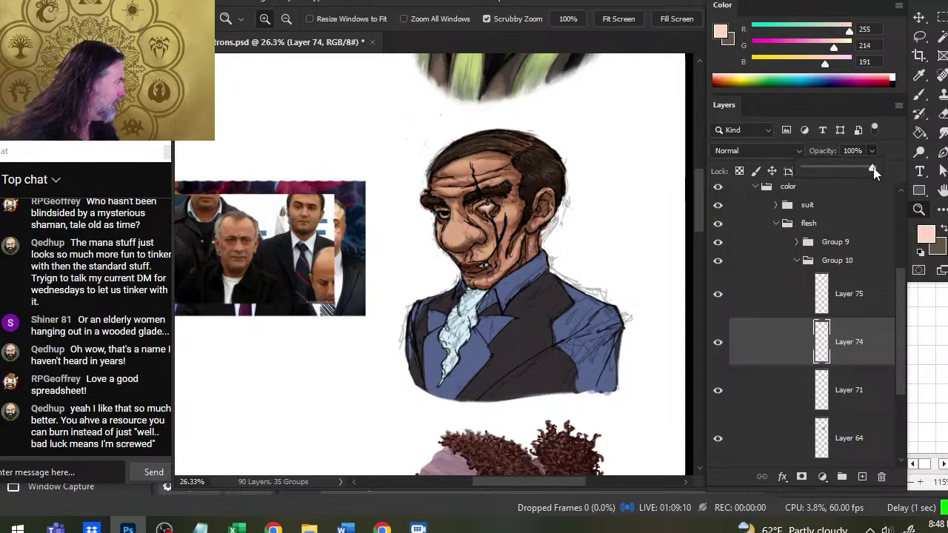
pyautogui.moveTo(873, 171); pyautogui.dragTo(850, 178)
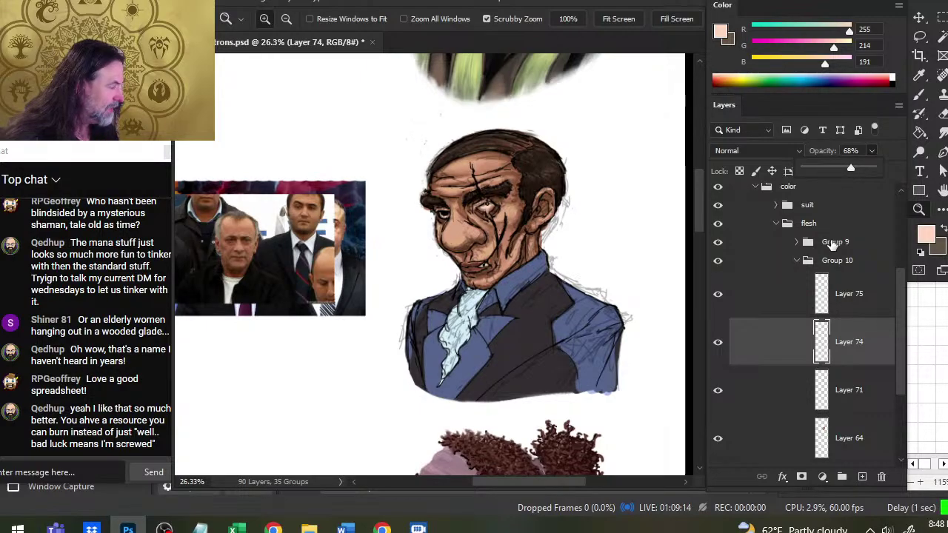
pyautogui.click(718, 296)
pyautogui.click(718, 296)
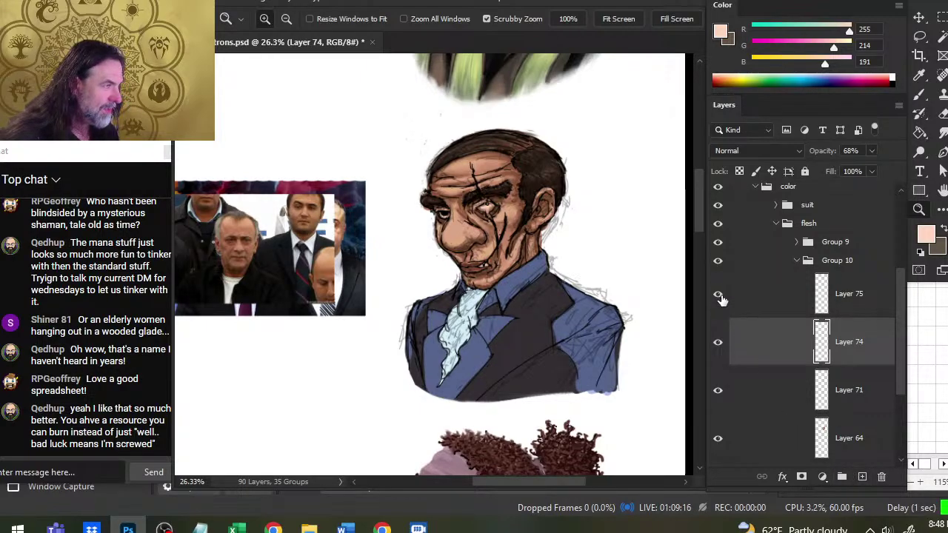
# Step: Add a new layer above Layer 74 and sample a dark reddish brown (RGB 60, 14, 0) around the grey-haired man's mouth
pyautogui.click(862, 477)
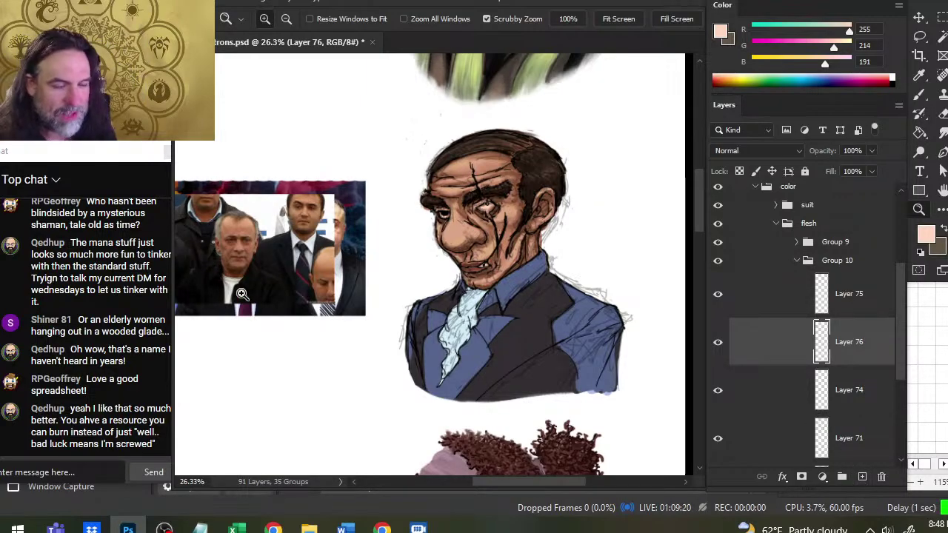
pyautogui.moveTo(225, 275)
pyautogui.mouseDown()
pyautogui.moveTo(323, 279)
pyautogui.moveTo(328, 237)
pyautogui.mouseUp()
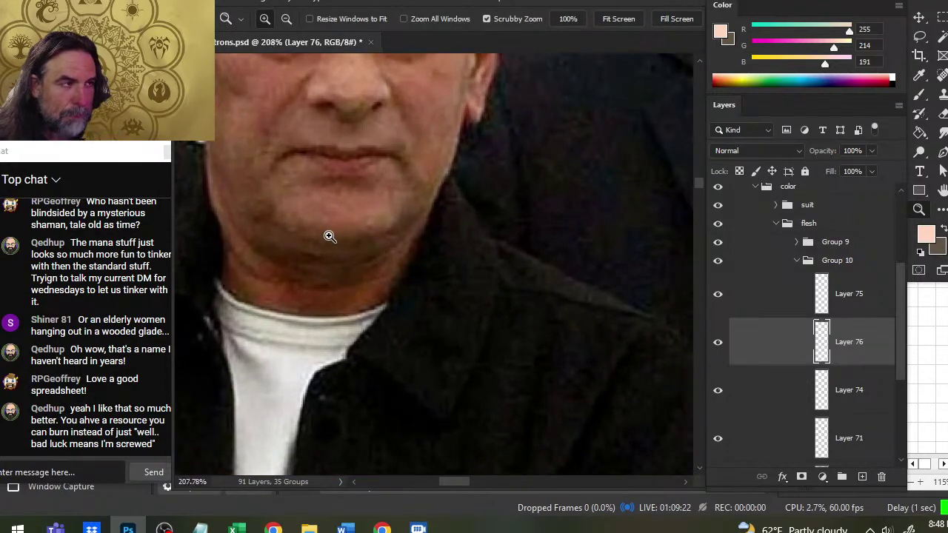
pyautogui.press('b')
pyautogui.keyDown('alt'); pyautogui.click(306, 150); pyautogui.keyUp('alt')
pyautogui.moveTo(305, 150); pyautogui.dragTo(304, 154)
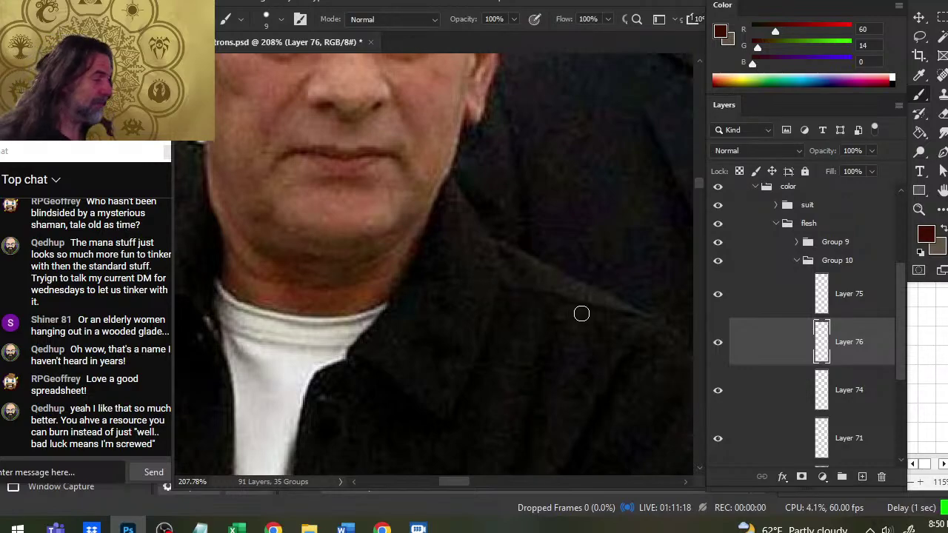
# Step: Return to the portrait and compare it with Layer 75 and Group 9 switched off and on
pyautogui.press('z')
pyautogui.moveTo(592, 284); pyautogui.dragTo(308, 271)
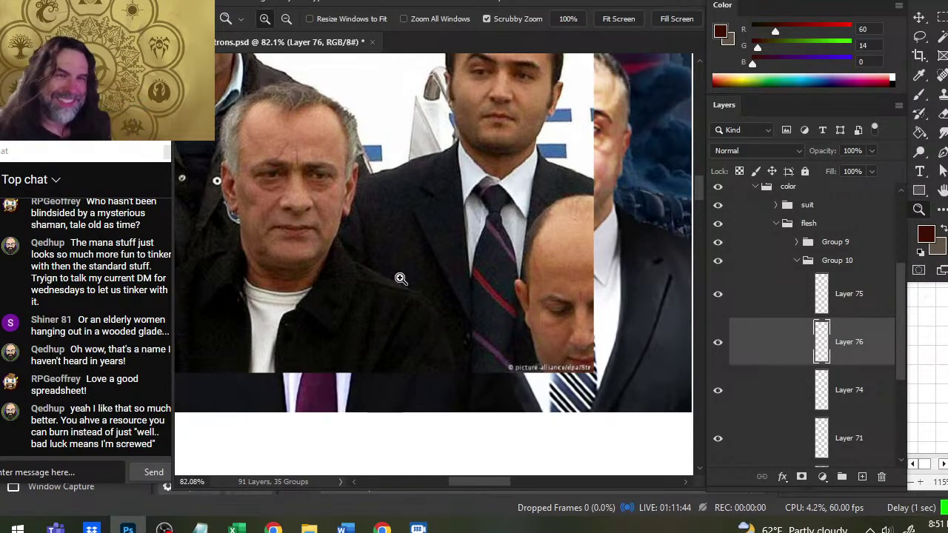
pyautogui.moveTo(564, 245); pyautogui.dragTo(401, 249)
pyautogui.moveTo(540, 293)
pyautogui.mouseDown()
pyautogui.moveTo(518, 339)
pyautogui.moveTo(303, 255)
pyautogui.mouseUp()
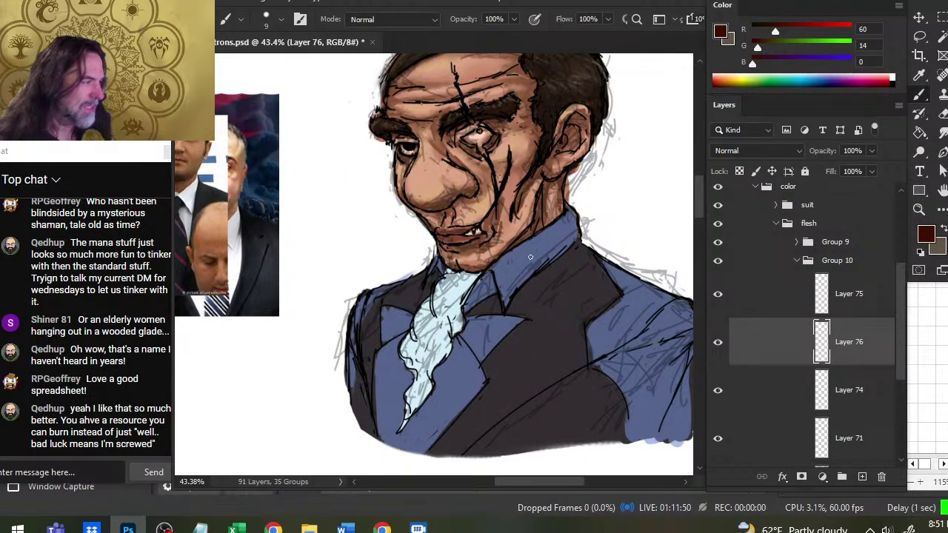
pyautogui.moveTo(313, 234)
pyautogui.mouseDown()
pyautogui.moveTo(475, 258)
pyautogui.moveTo(467, 254)
pyautogui.mouseUp()
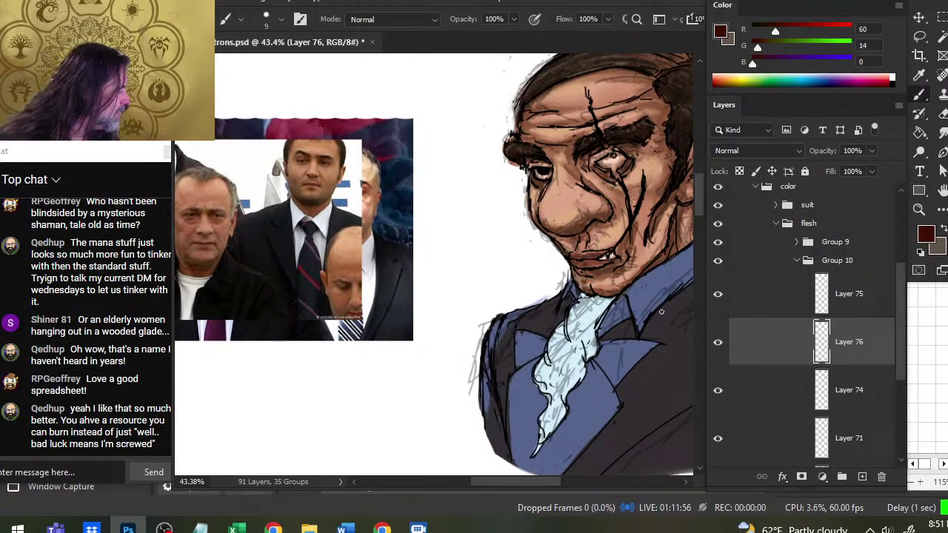
pyautogui.click(718, 294)
pyautogui.click(717, 295)
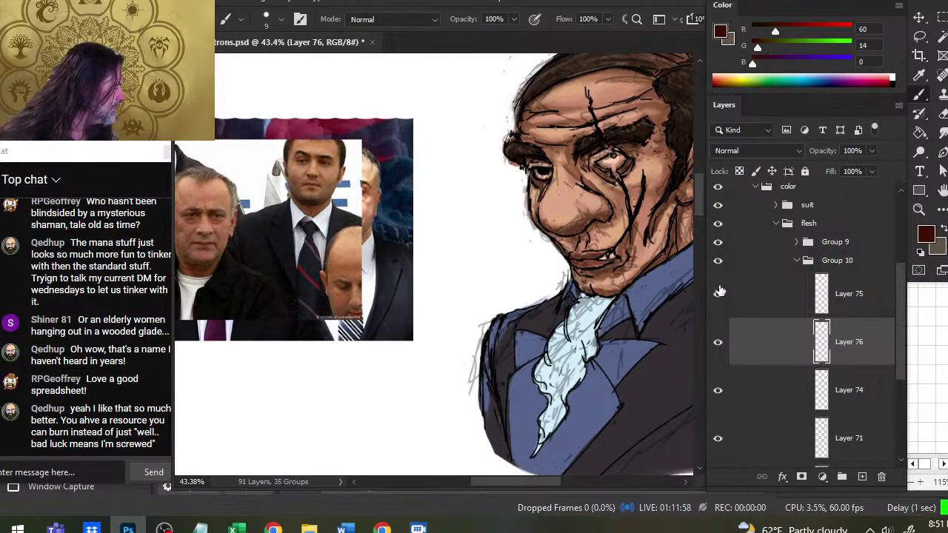
pyautogui.click(718, 245)
pyautogui.click(718, 242)
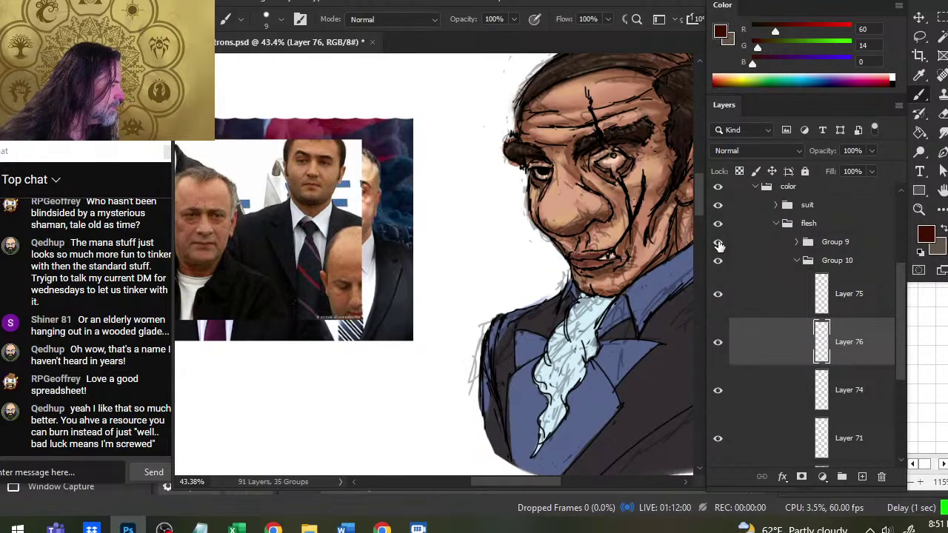
# Step: Undo the addition of the empty layer above Layer 74
pyautogui.press('ctrl')
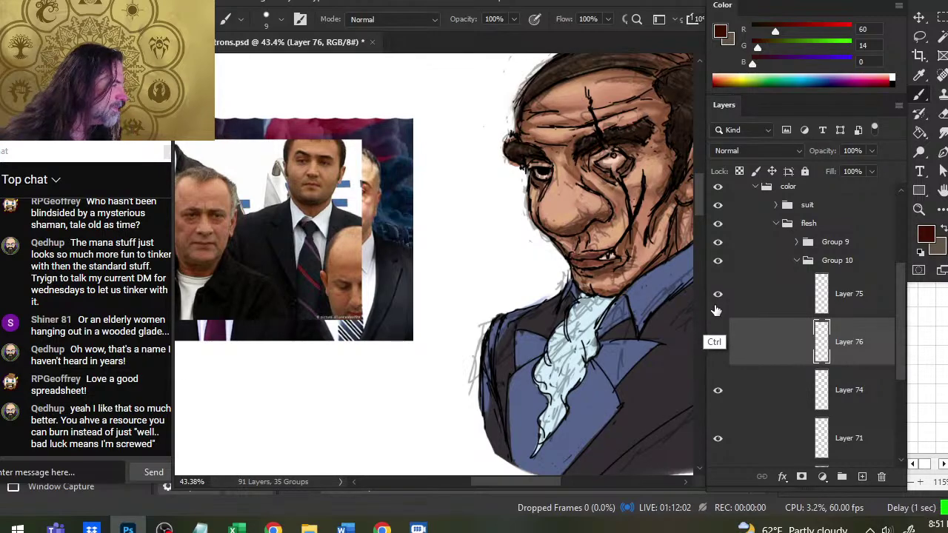
pyautogui.hotkey('ctrl', 'z')
pyautogui.hotkey('ctrl', 'z')
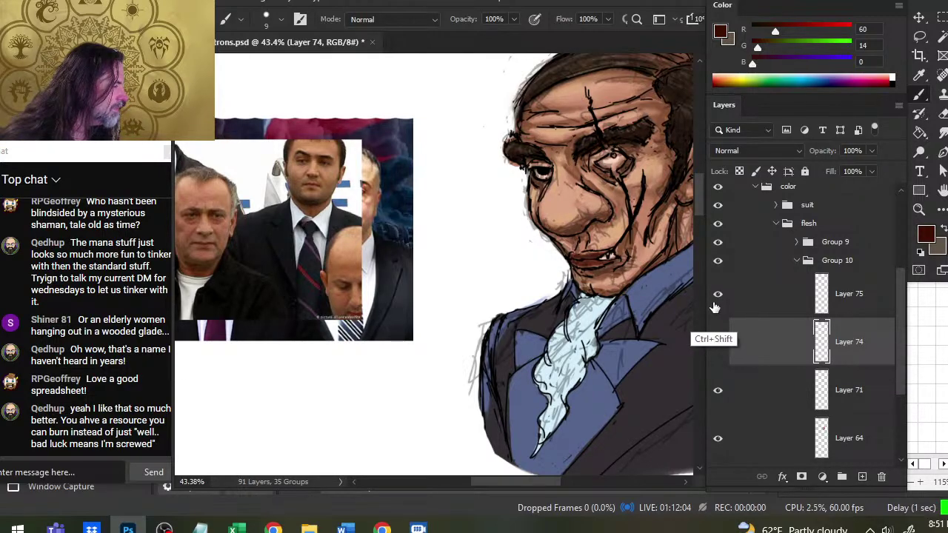
pyautogui.hotkey('ctrl', 'shift', 'z')
# Step: Collapse Group 10 and merge Group 9 and Group 10 into a single layer in the flesh group
pyautogui.click(799, 263)
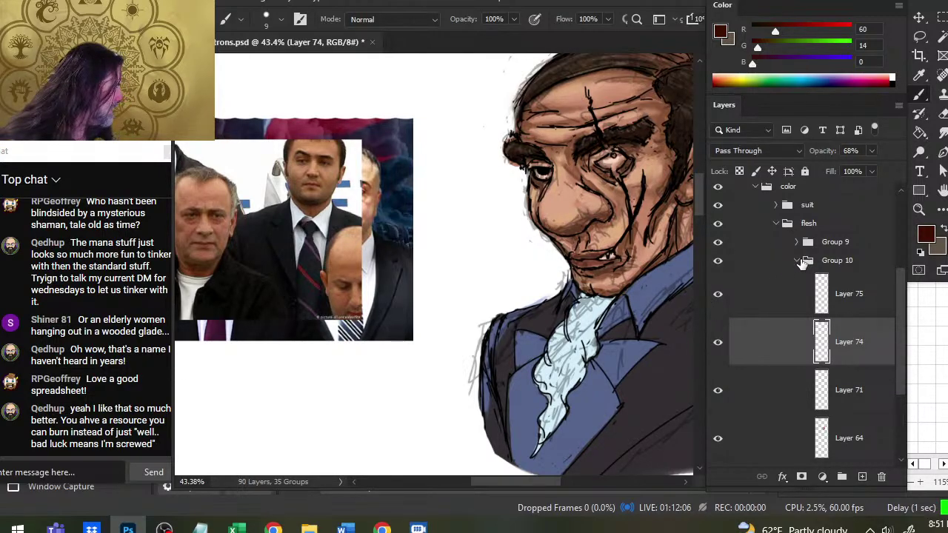
pyautogui.click(796, 260)
pyautogui.click(772, 302)
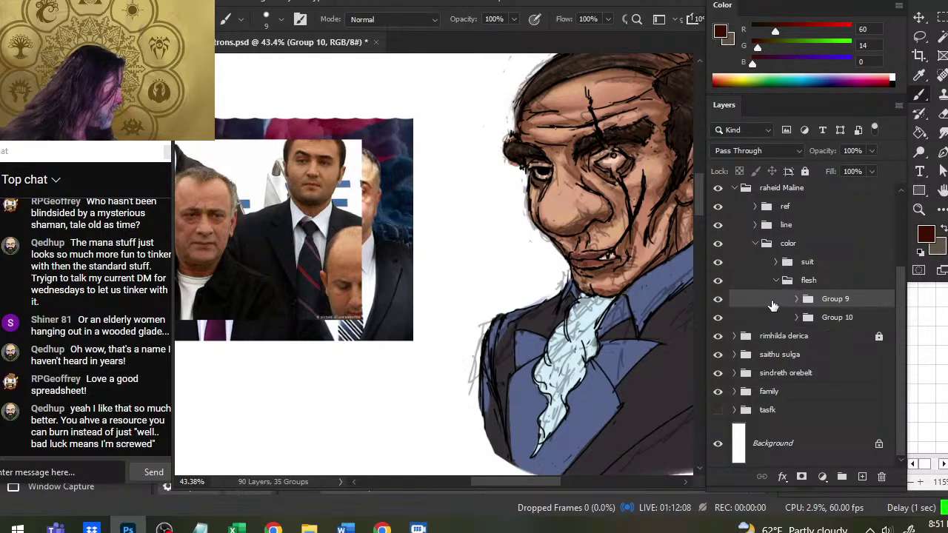
pyautogui.keyDown('shift'); pyautogui.click(775, 311); pyautogui.keyUp('shift')
pyautogui.rightClick(776, 309)
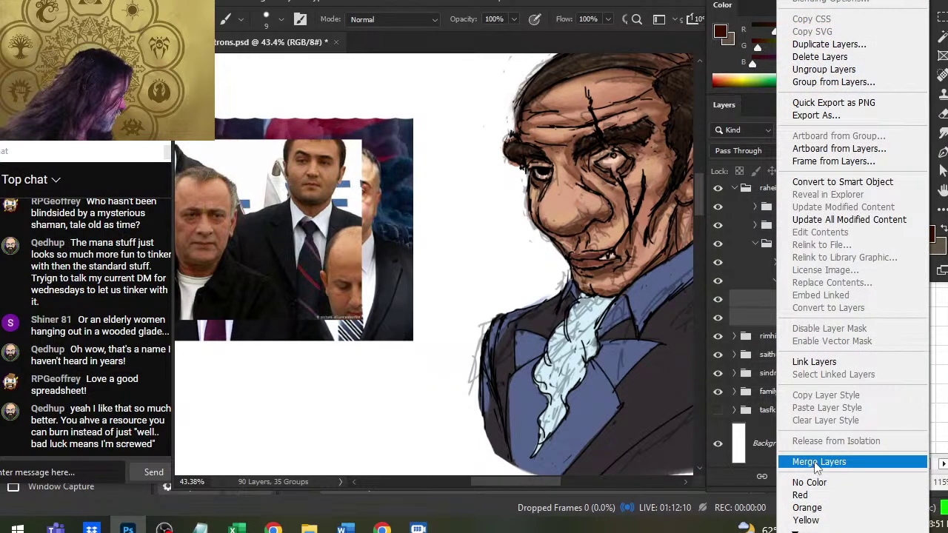
pyautogui.click(814, 460)
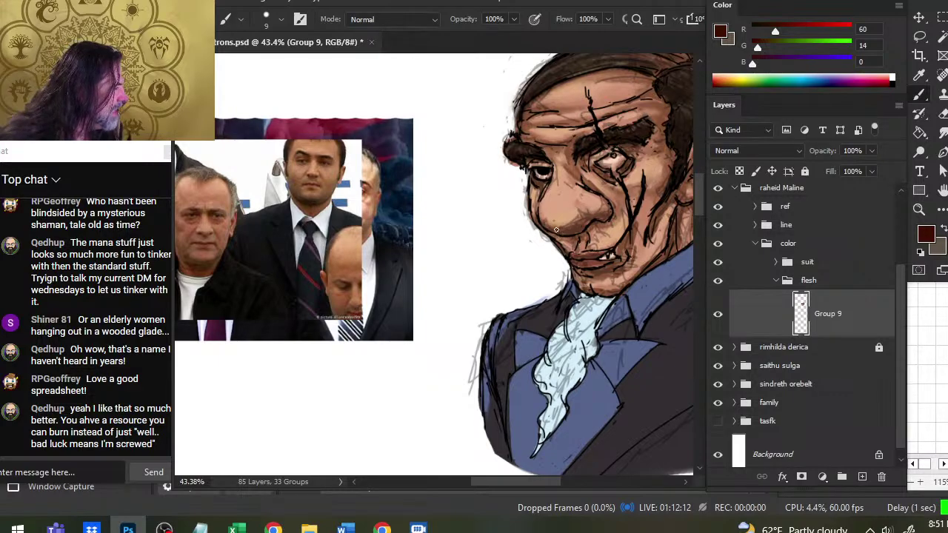
# Step: Shade under the nose and around the nostril with the dark reddish brown, blending the strokes with the Smudge tool at 50% strength
pyautogui.press('r')
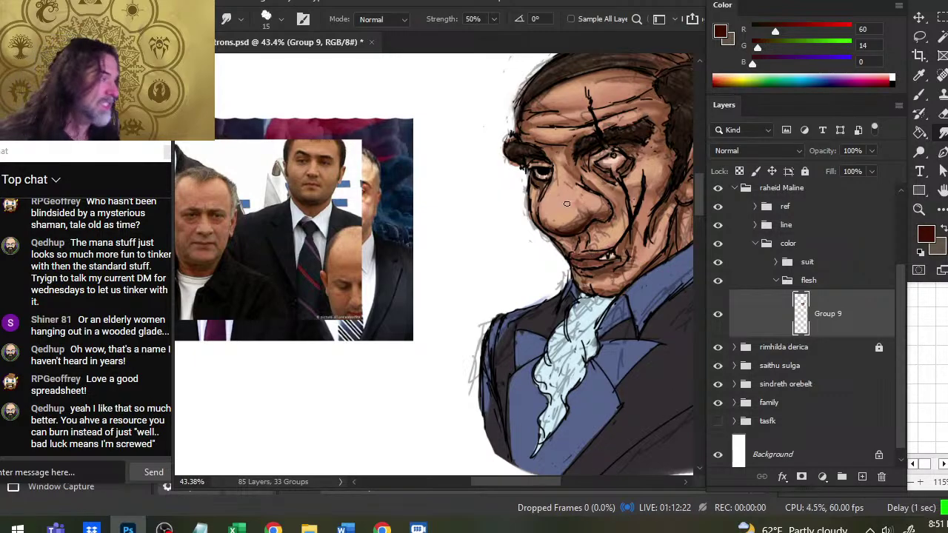
pyautogui.press('b')
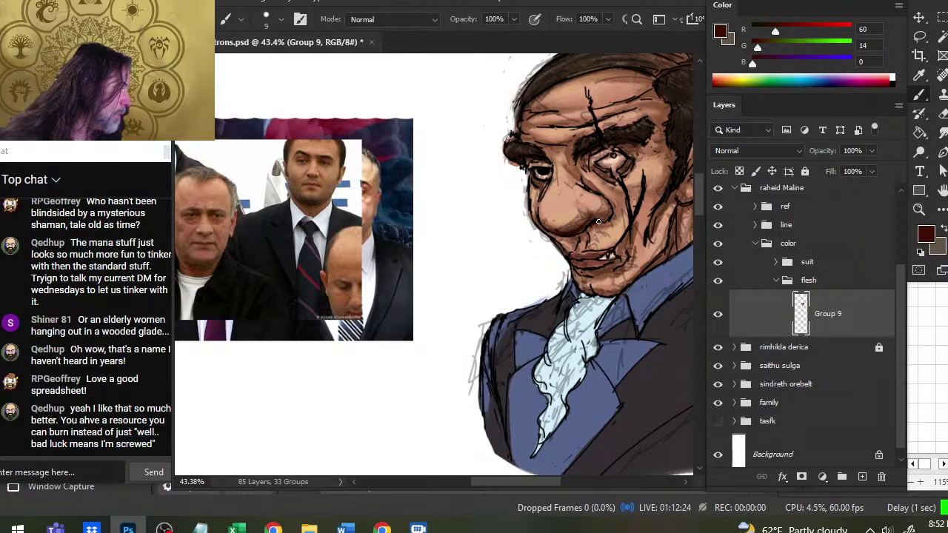
pyautogui.press('r')
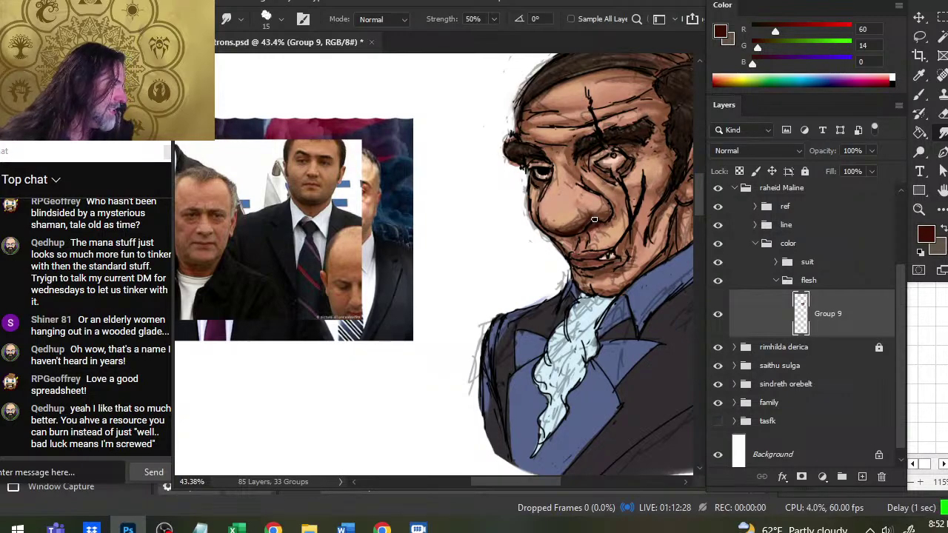
pyautogui.press('b')
pyautogui.press('r')
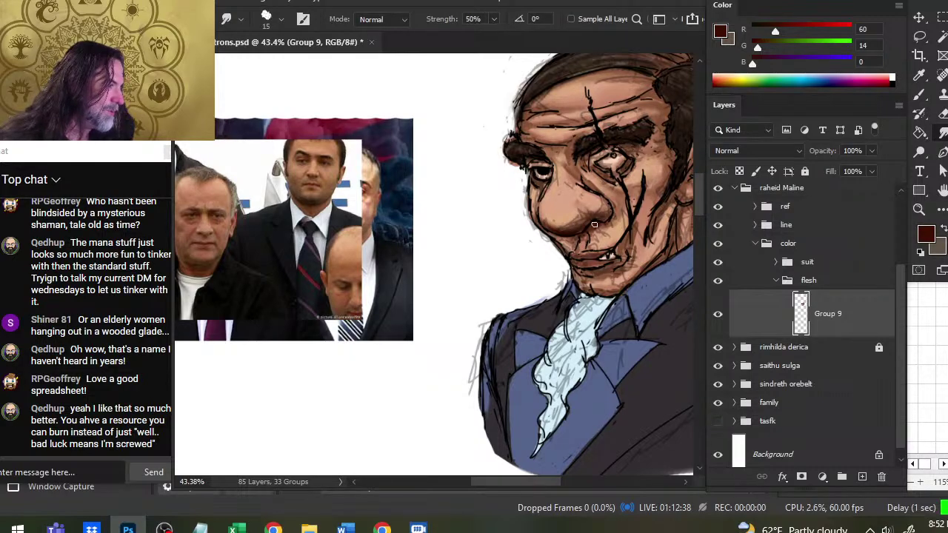
pyautogui.press('b')
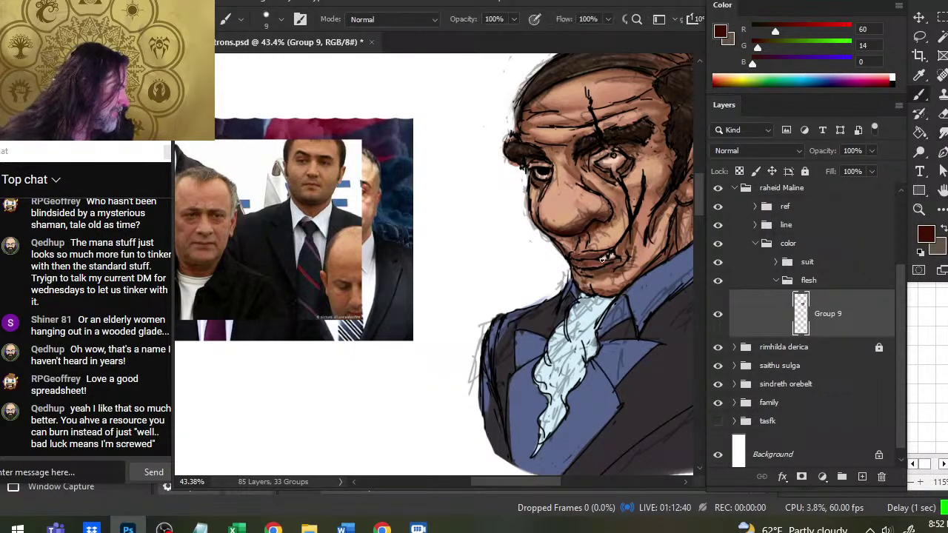
# Step: Paint and smudge dark reddish-brown shading around the lips, mouth corners and chin
pyautogui.press('r')
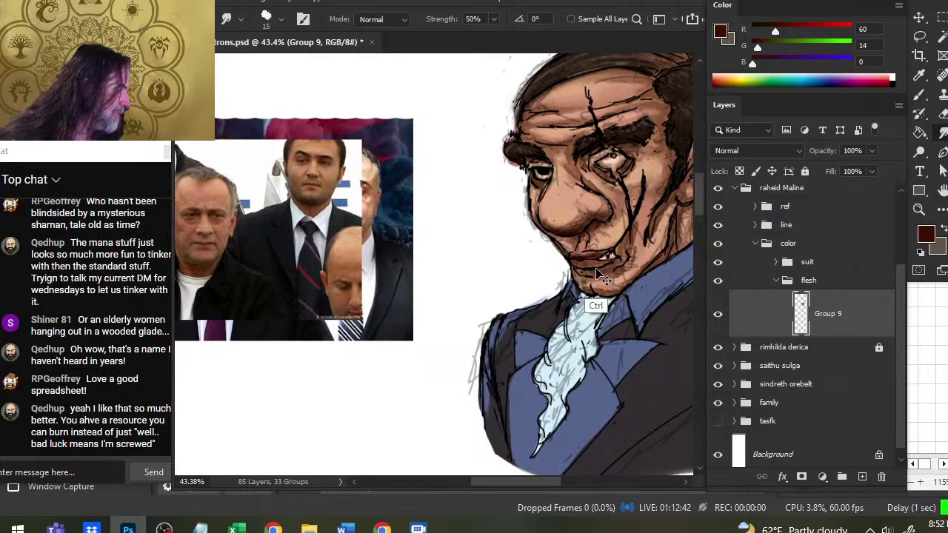
pyautogui.press('b')
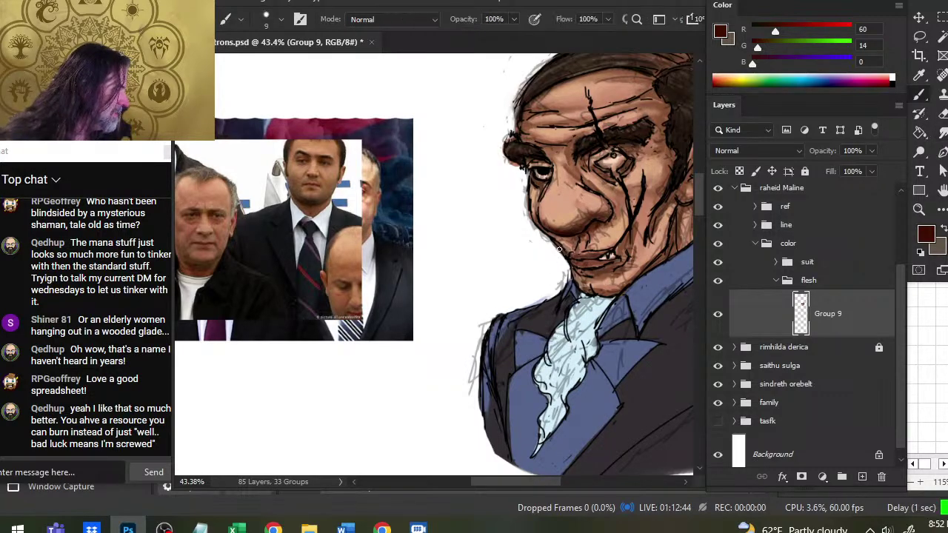
pyautogui.press('r')
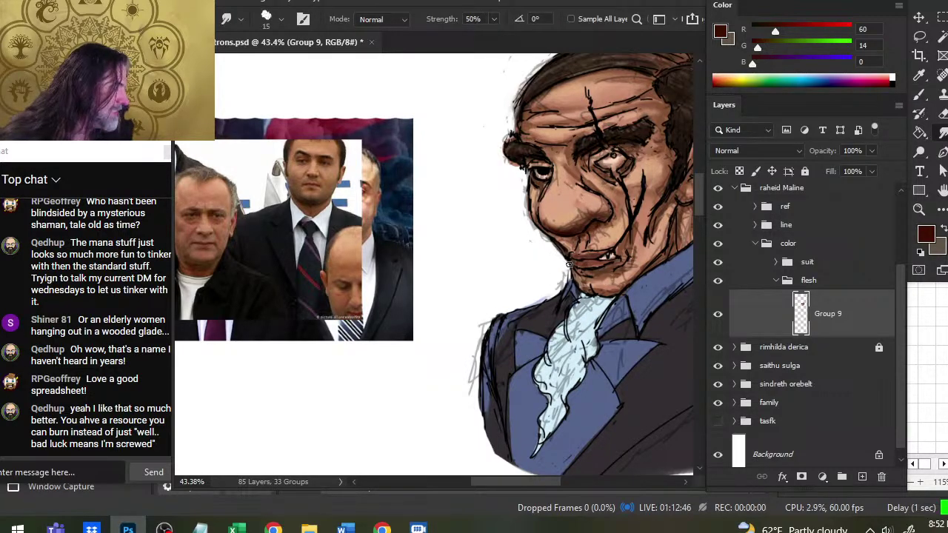
pyautogui.press('b')
pyautogui.press('r')
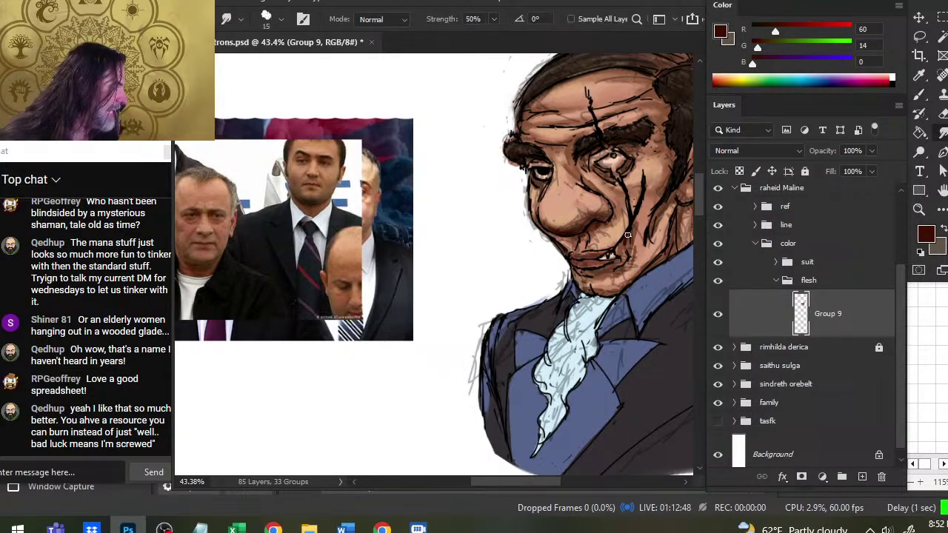
pyautogui.press('b')
pyautogui.press('r')
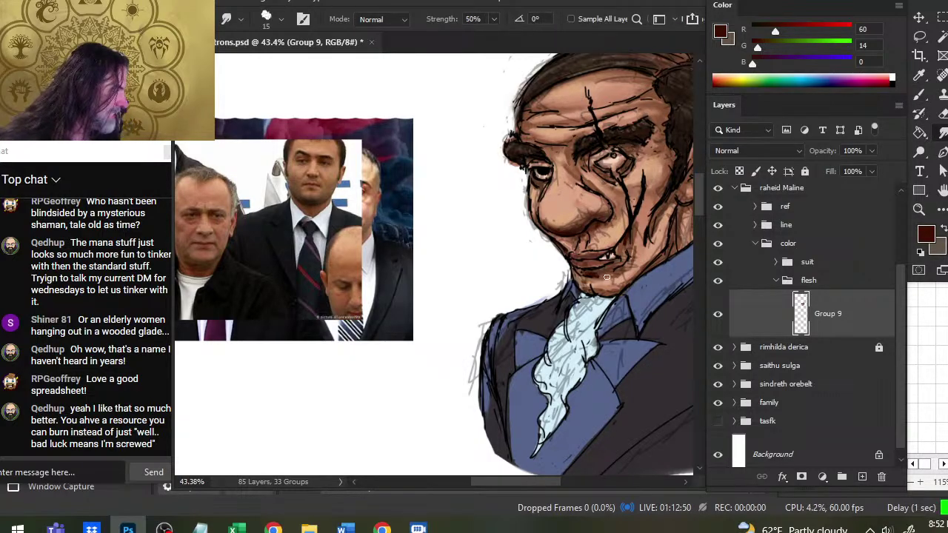
pyautogui.press('b')
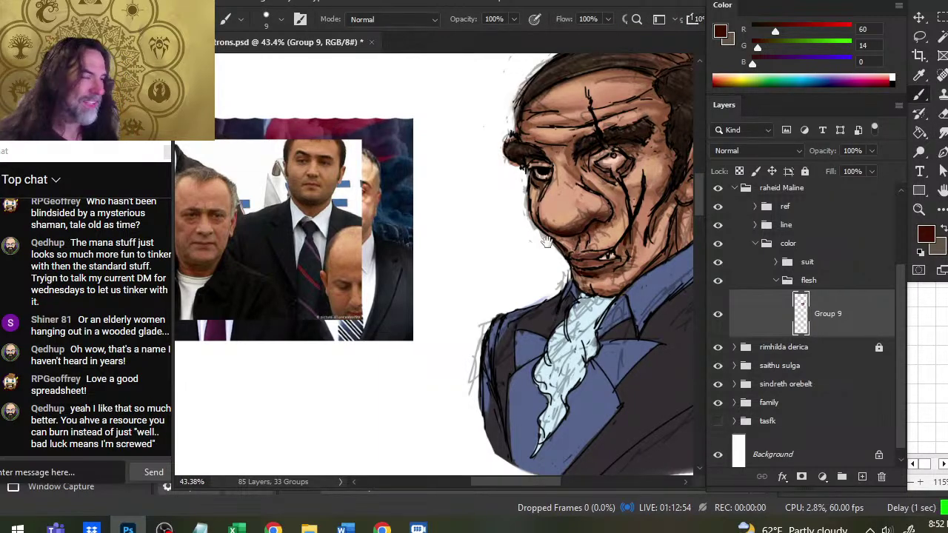
# Step: Paint a dark reddish-brown shadow beneath the chin and along the jaw above the shirt collar, and smudge it into the skin
pyautogui.moveTo(578, 253); pyautogui.dragTo(465, 235)
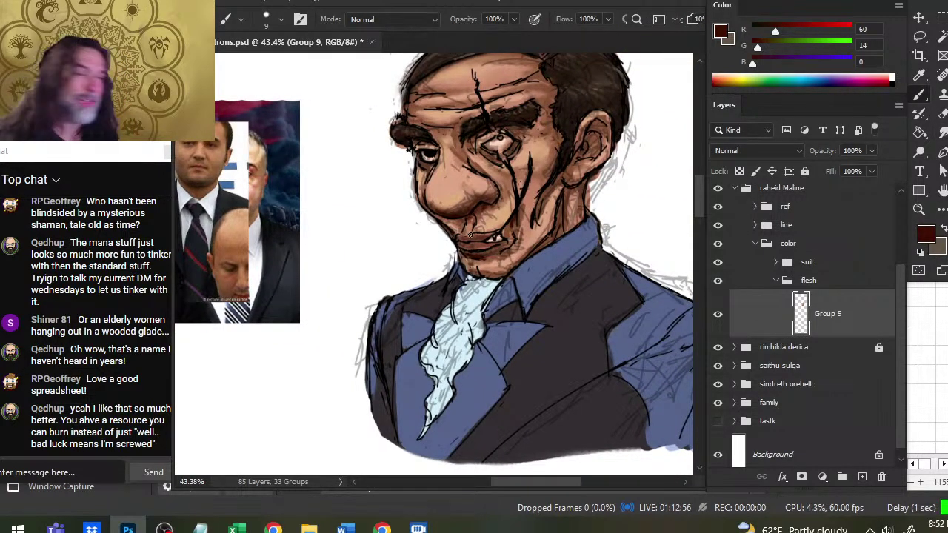
pyautogui.press('r')
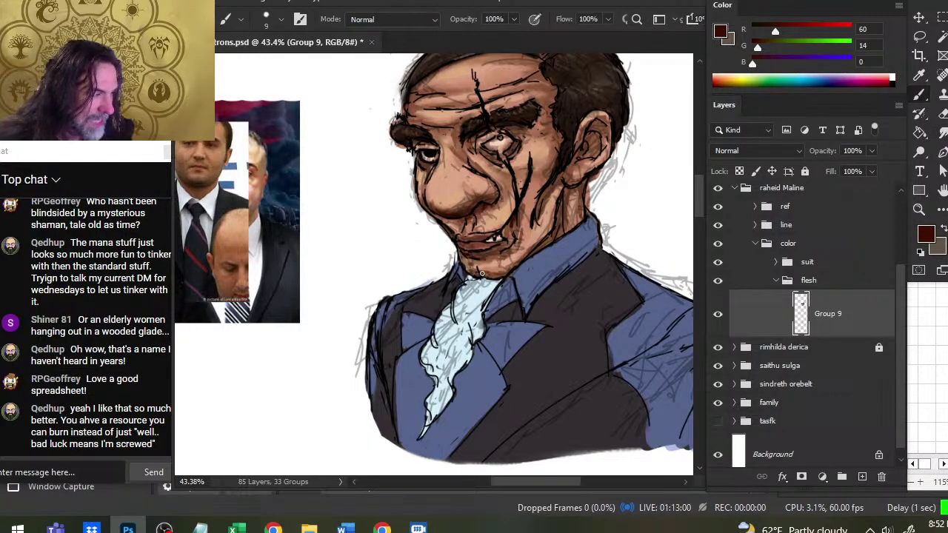
pyautogui.press('b')
pyautogui.press('r')
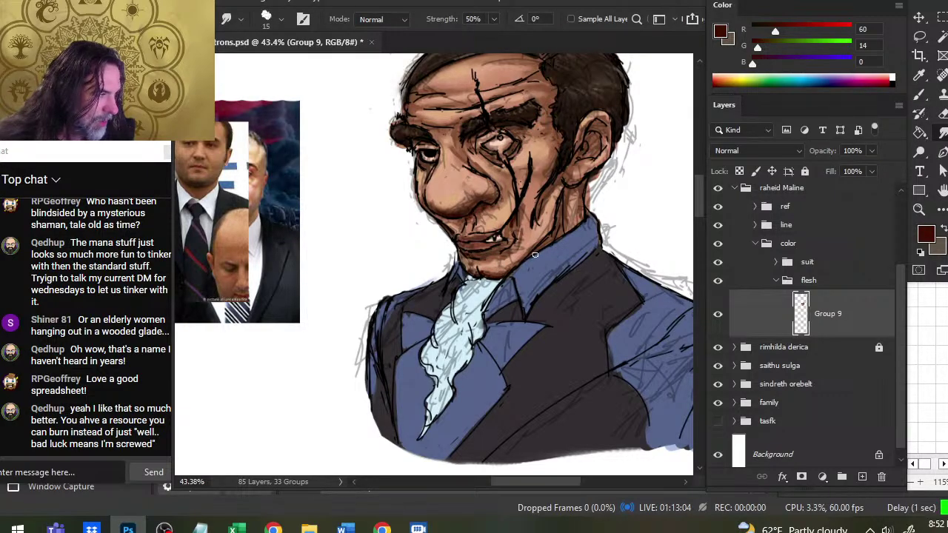
pyautogui.press('b')
pyautogui.moveTo(531, 254); pyautogui.dragTo(549, 240)
pyautogui.press('r')
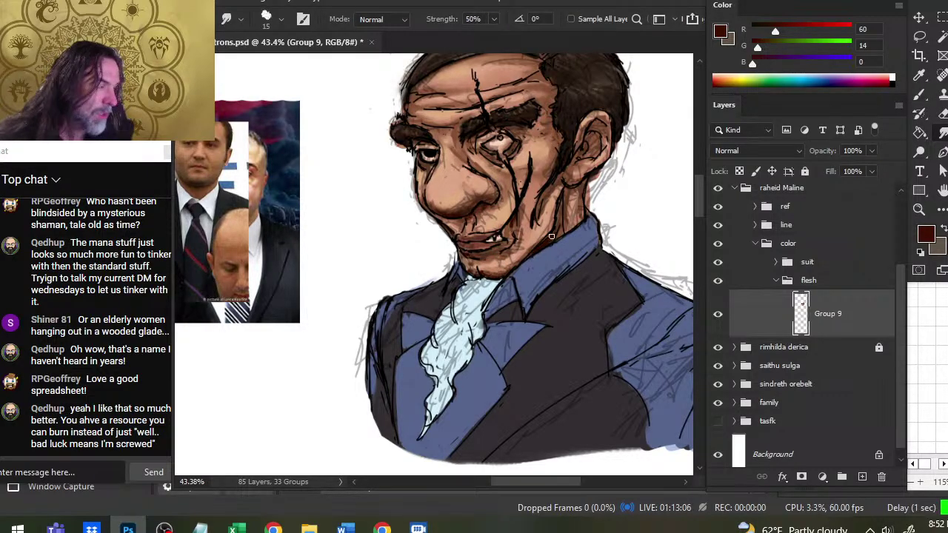
pyautogui.press('b')
pyautogui.press('r')
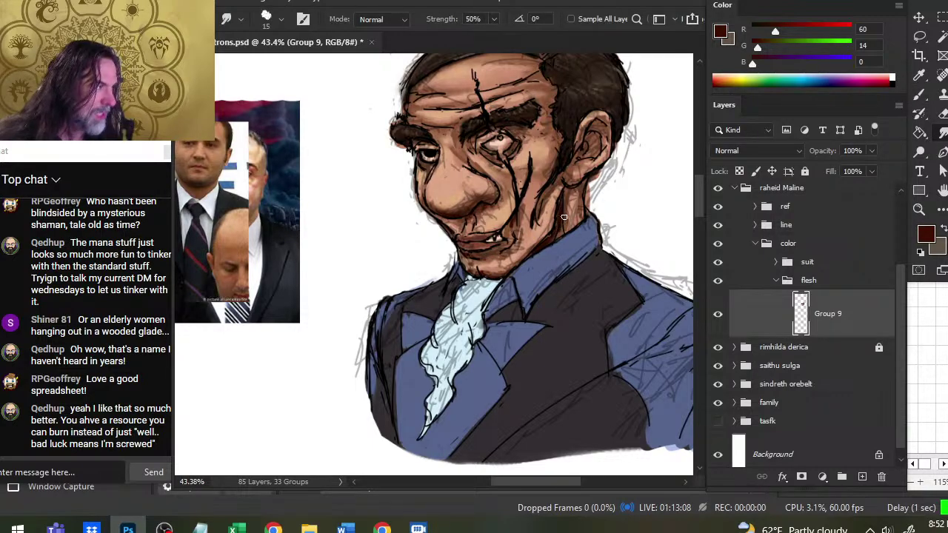
# Step: Shade the neck and jaw below the ear in dark reddish brown and blend it, reducing the Smudge strength to 40%
pyautogui.press('b')
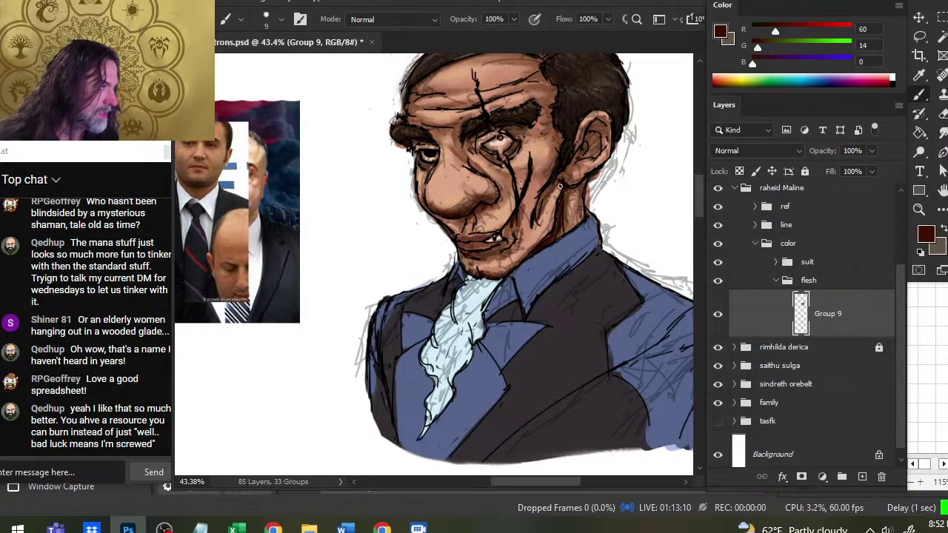
pyautogui.press('r')
pyautogui.press('b')
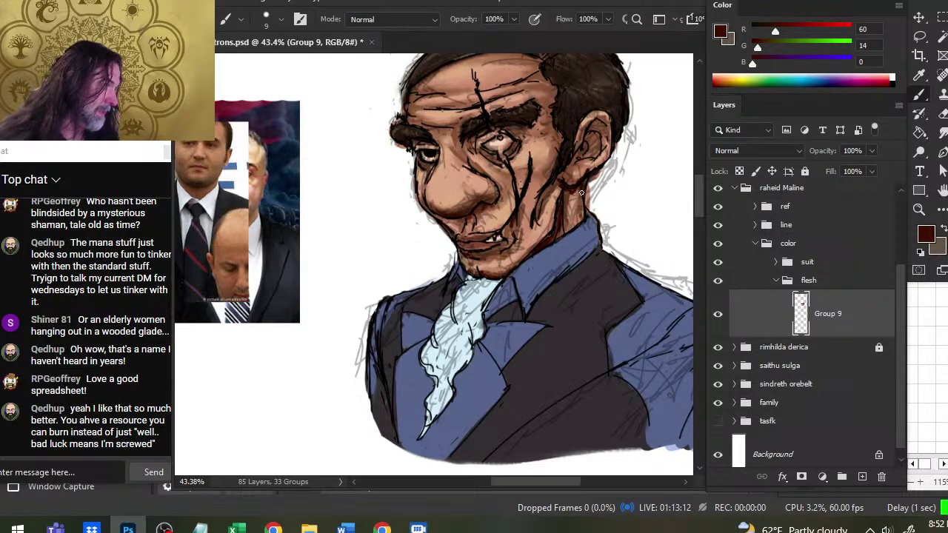
pyautogui.press('r')
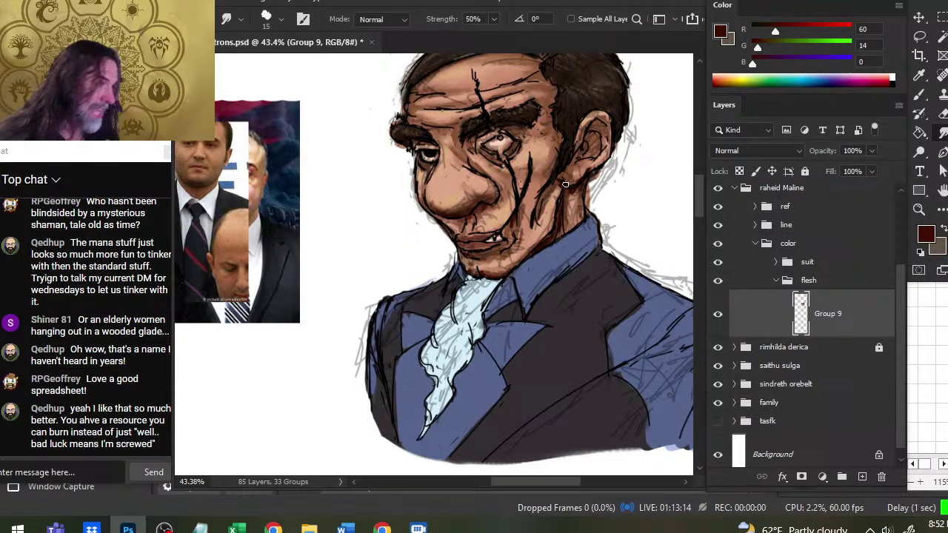
pyautogui.press('b')
pyautogui.press('r')
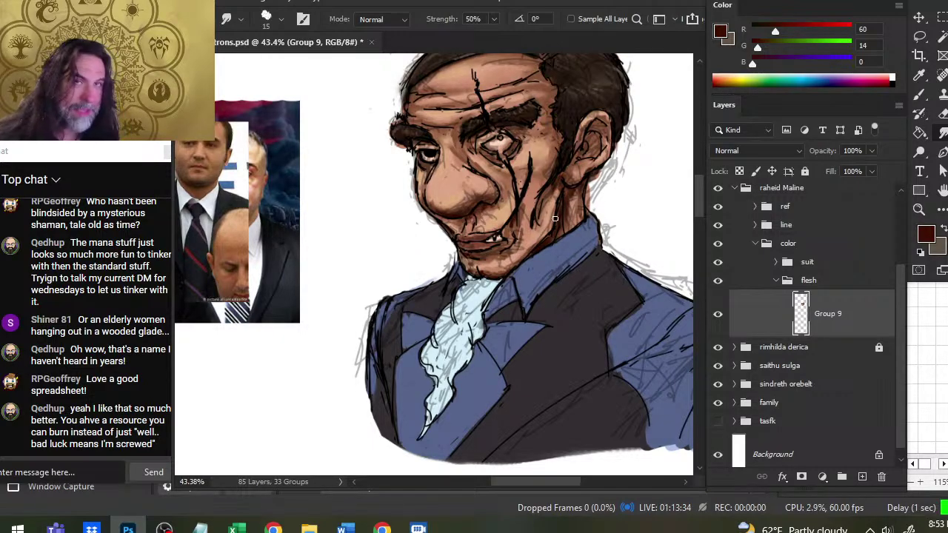
pyautogui.press('4')
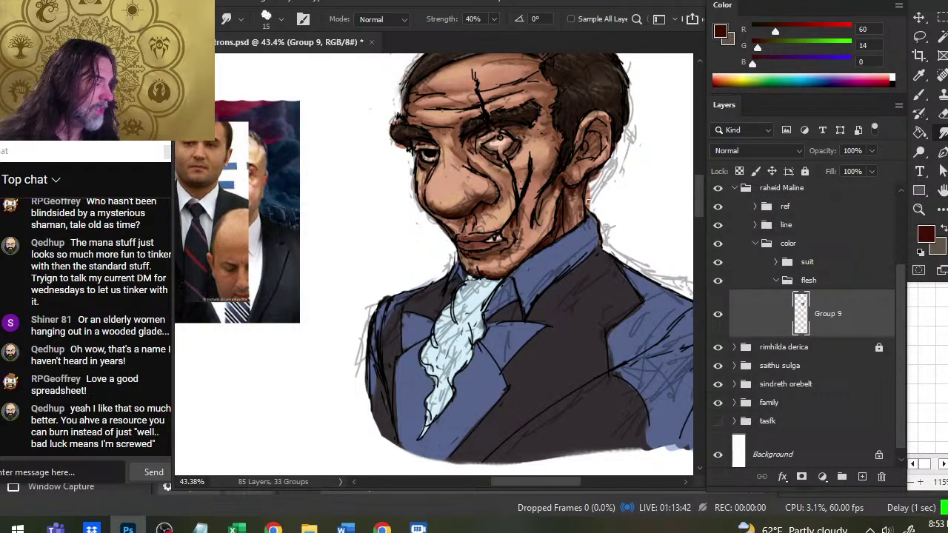
# Step: Darken the cheek crease beside the fanged mouth corner and the nostril edge, softening the strokes with the 40% Smudge tool
pyautogui.press('b')
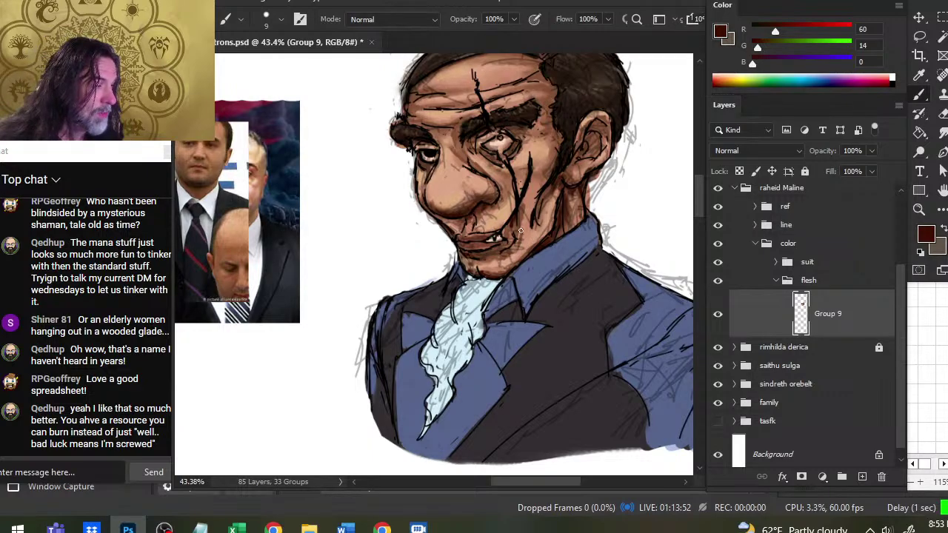
pyautogui.press('r')
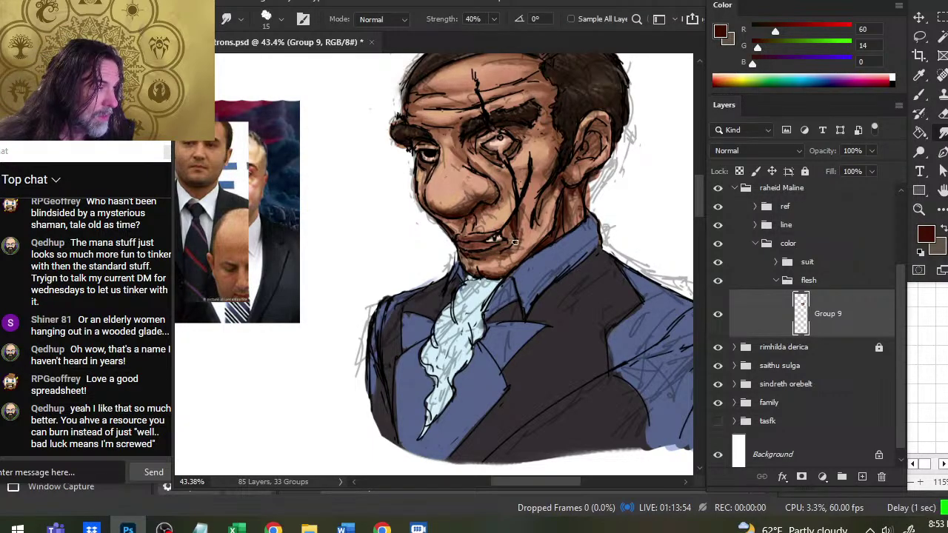
pyautogui.press('b')
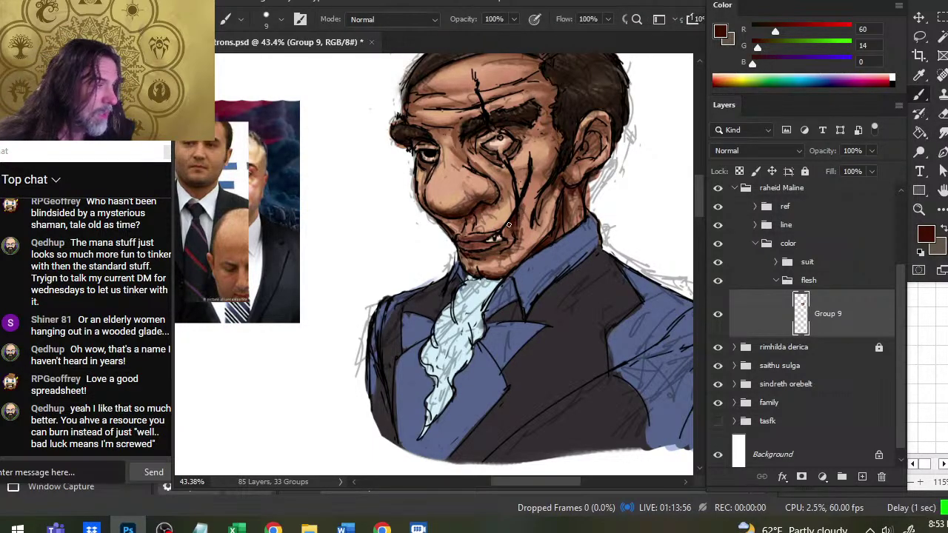
pyautogui.press('r')
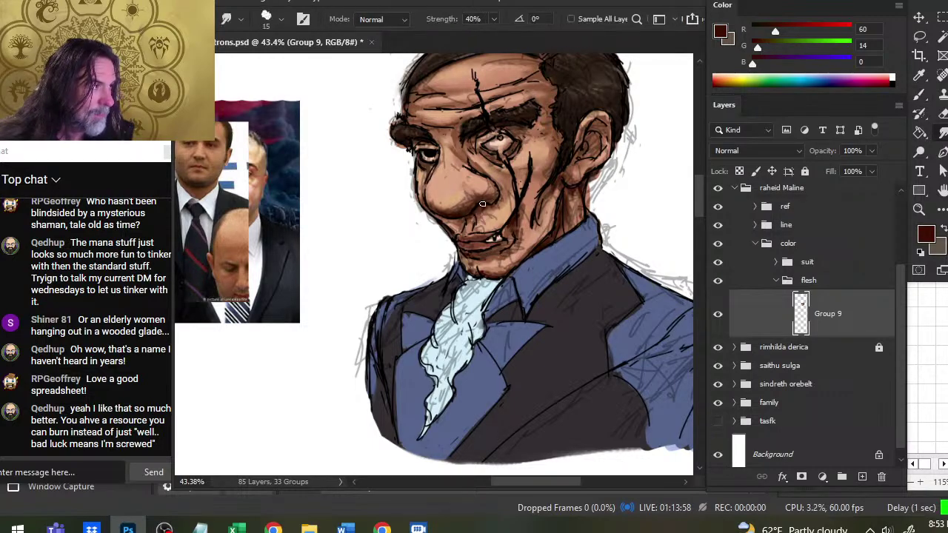
pyautogui.press('b')
# Step: Add dark reddish-brown shading around the scarred pale eye and blend it into the eye socket
pyautogui.press('r')
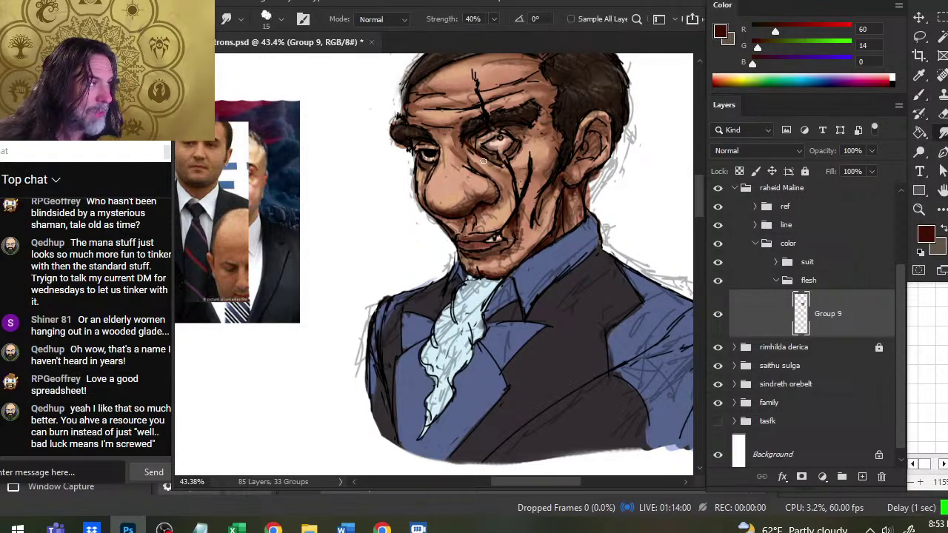
pyautogui.press('b')
pyautogui.press('r')
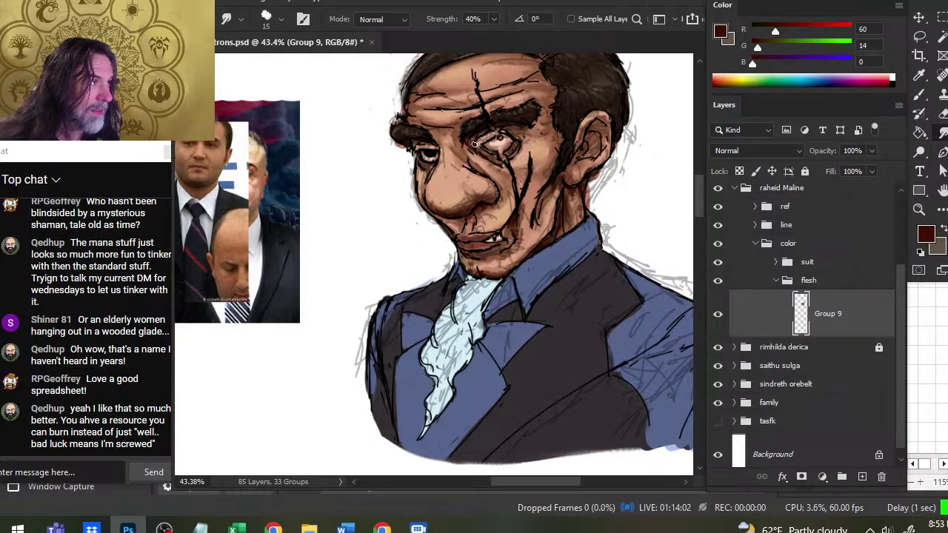
pyautogui.press('b')
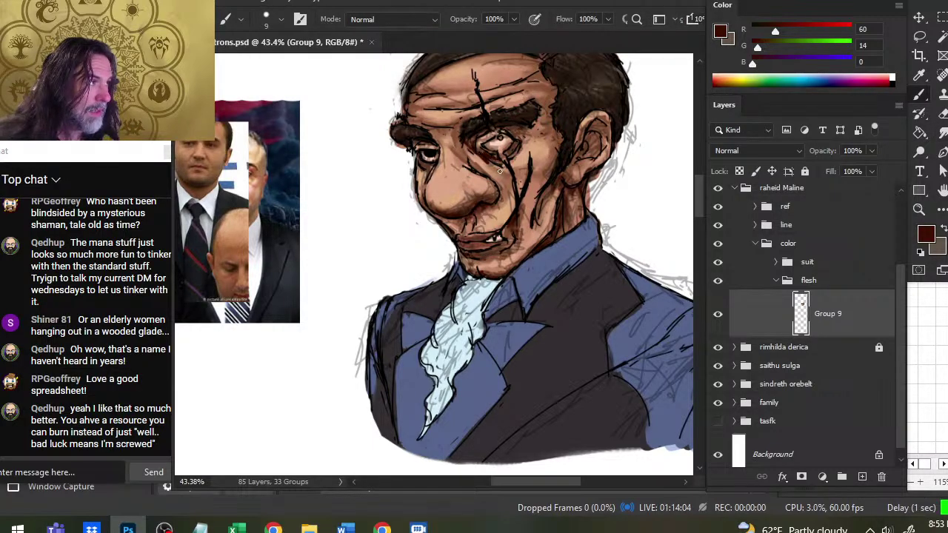
# Step: Blend the shading around the dark eye and touch it up with a sampled light flesh tone (RGB 219, 164, 132)
pyautogui.press('r')
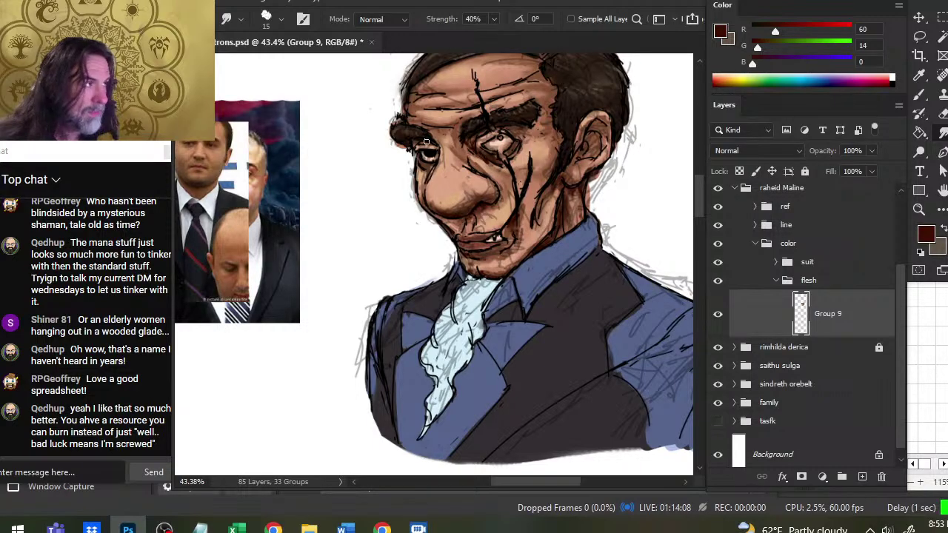
pyautogui.moveTo(431, 164); pyautogui.dragTo(428, 167)
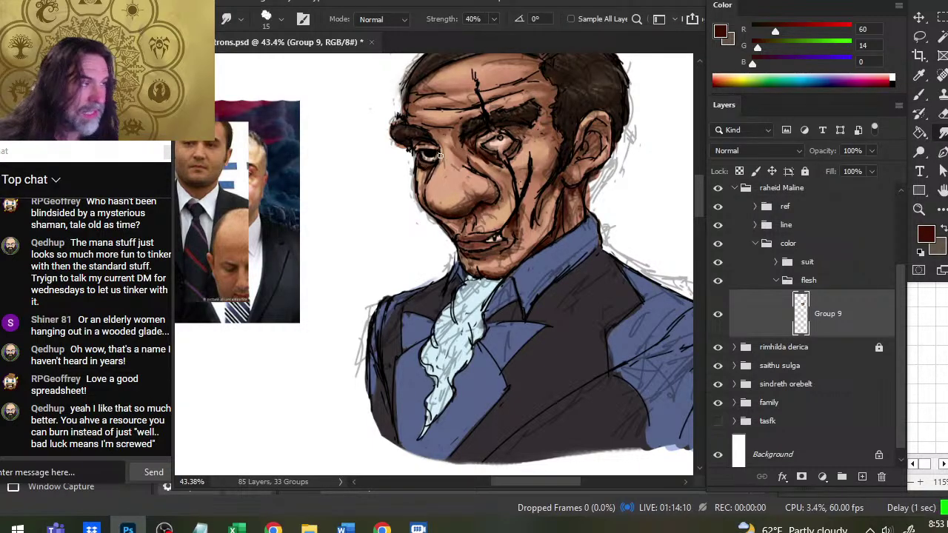
pyautogui.press('b')
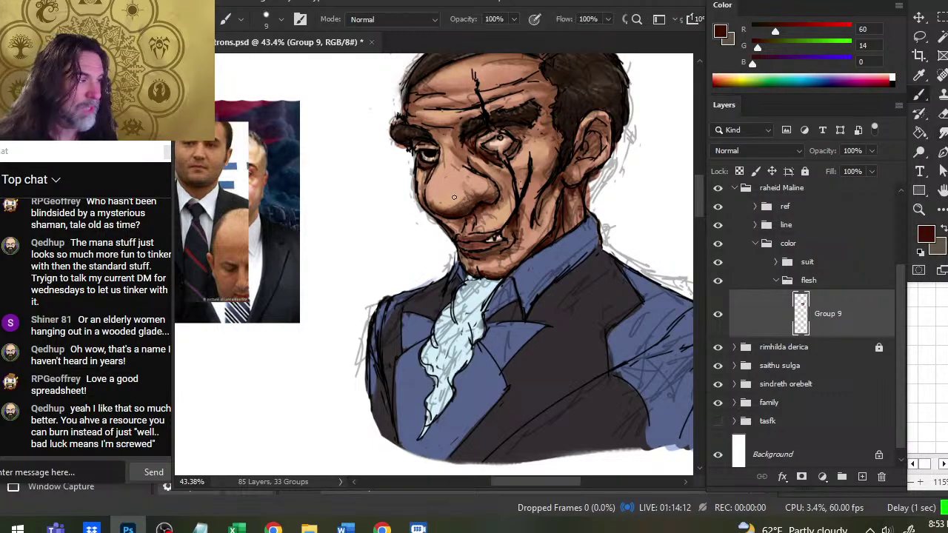
pyautogui.keyDown('alt'); pyautogui.click(444, 211); pyautogui.keyUp('alt')
pyautogui.press('r')
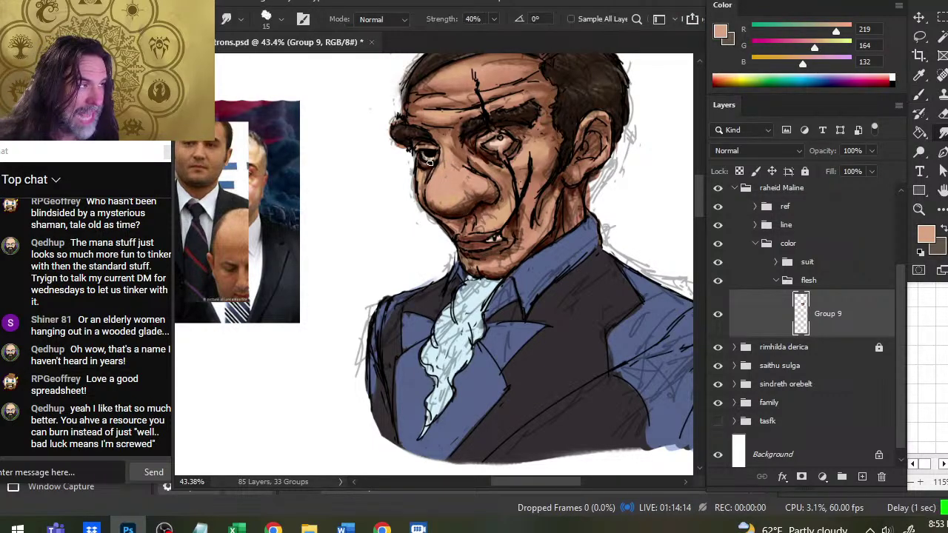
# Step: Sample black (RGB 0, 0, 0) and reinforce the crease between the nose and the scarred eye with a size 7 brush
pyautogui.press('b')
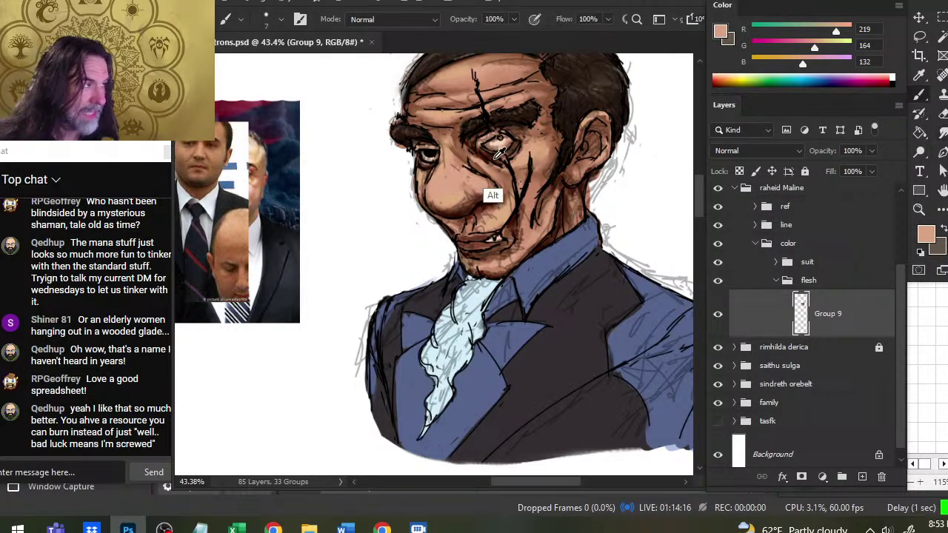
pyautogui.keyDown('alt'); pyautogui.click(483, 201); pyautogui.keyUp('alt')
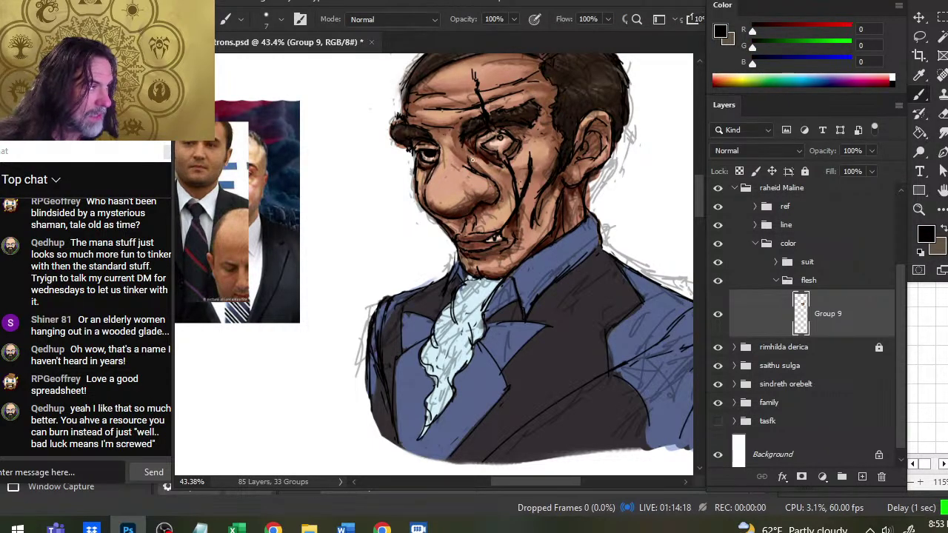
pyautogui.moveTo(472, 158); pyautogui.dragTo(479, 169)
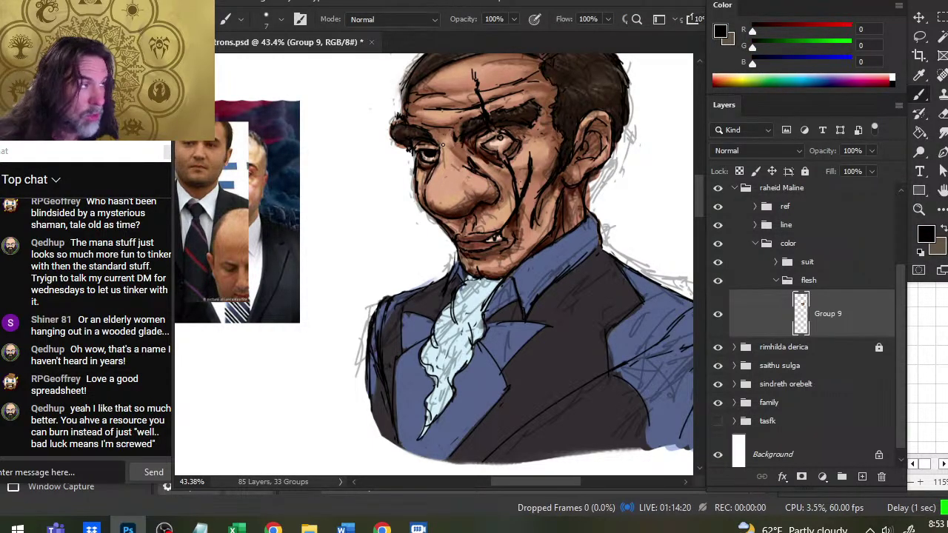
# Step: Deepen the black shading along the brows and lower forehead, blending it toward the temple with the 40% Smudge tool
pyautogui.press('r')
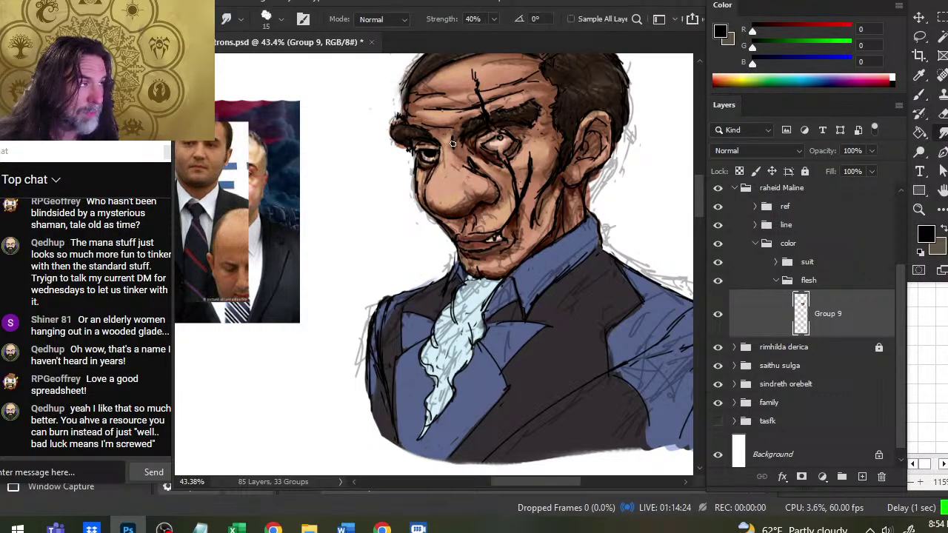
pyautogui.press('b')
pyautogui.moveTo(430, 125); pyautogui.dragTo(472, 107)
pyautogui.press('r')
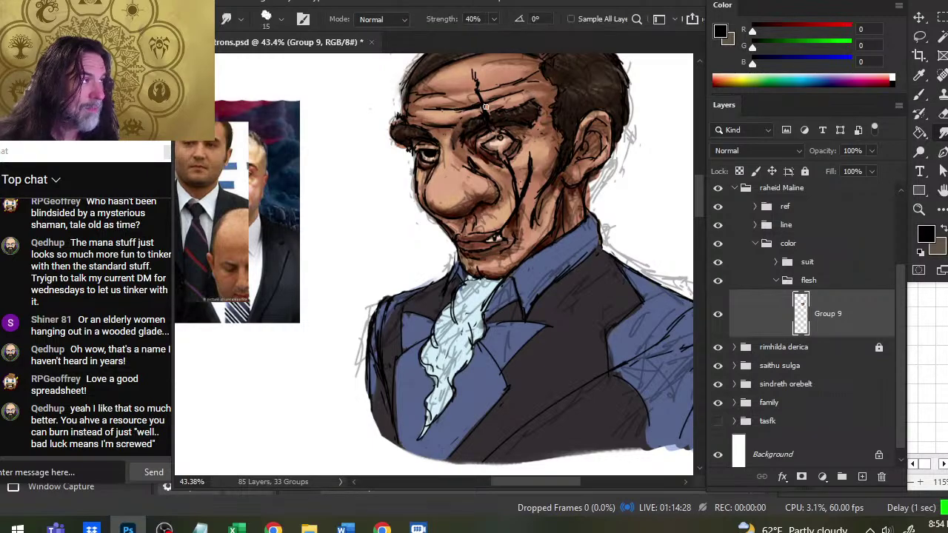
pyautogui.moveTo(544, 130)
pyautogui.mouseDown()
pyautogui.moveTo(552, 114)
pyautogui.moveTo(558, 136)
pyautogui.moveTo(539, 123)
pyautogui.moveTo(563, 123)
pyautogui.moveTo(554, 131)
pyautogui.moveTo(542, 122)
pyautogui.moveTo(537, 138)
pyautogui.moveTo(548, 126)
pyautogui.moveTo(554, 137)
pyautogui.mouseUp()
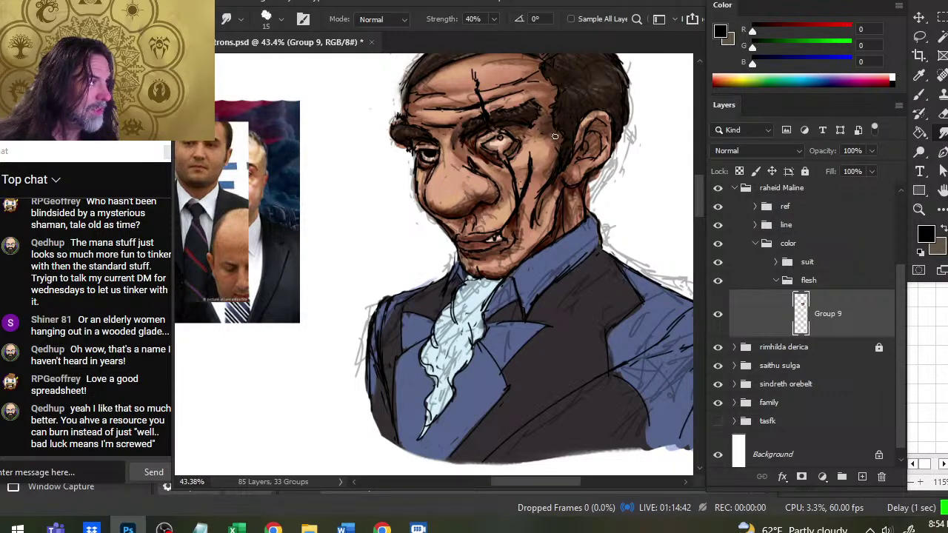
# Step: Add black shading to the scarred cheek, mouth corner and nostril edge, and smudge it softly below the pale eye
pyautogui.press('b')
pyautogui.press('r')
pyautogui.press('b')
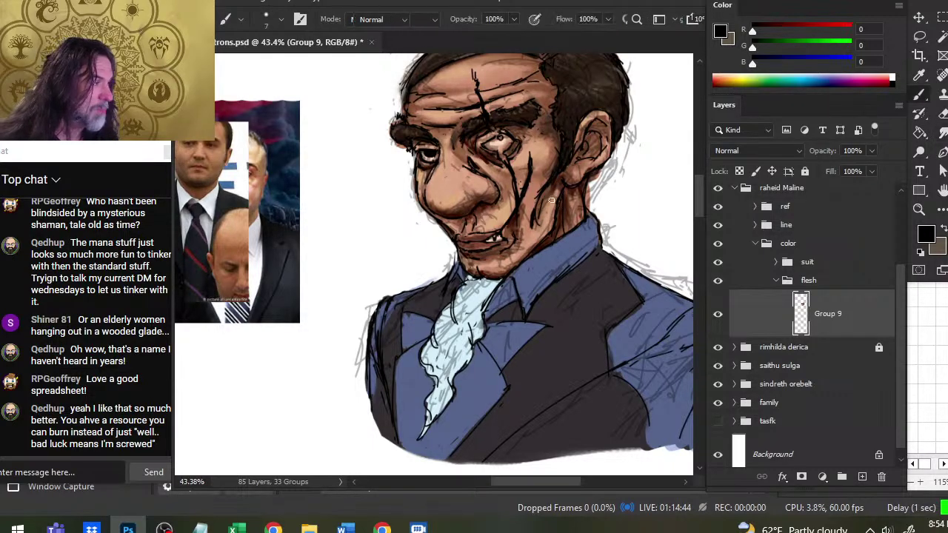
pyautogui.press('r')
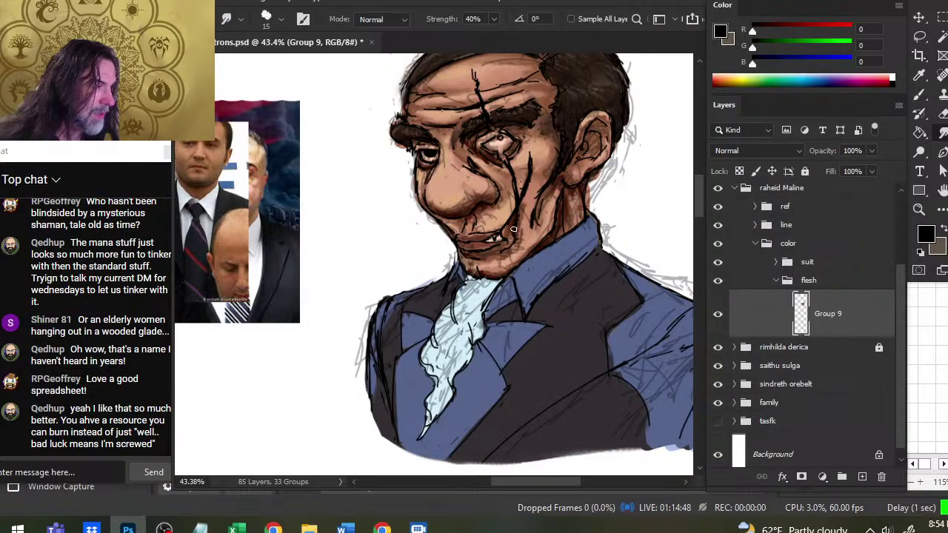
pyautogui.press('b')
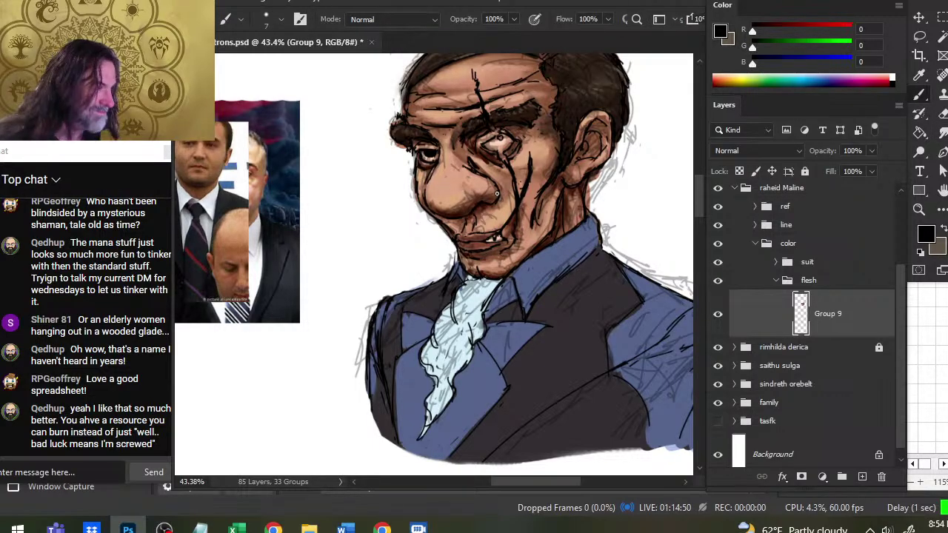
pyautogui.press('r')
pyautogui.press('b')
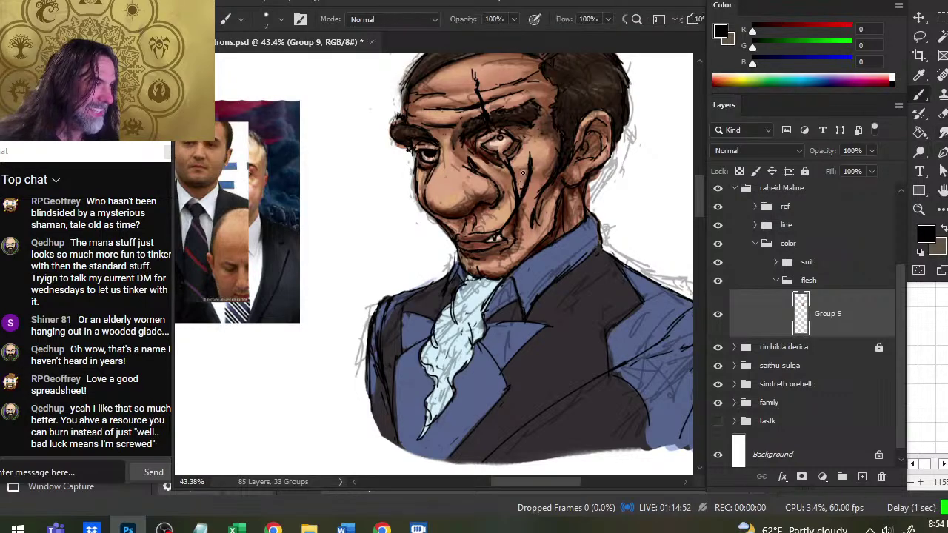
pyautogui.press('r')
pyautogui.moveTo(521, 170); pyautogui.dragTo(493, 169)
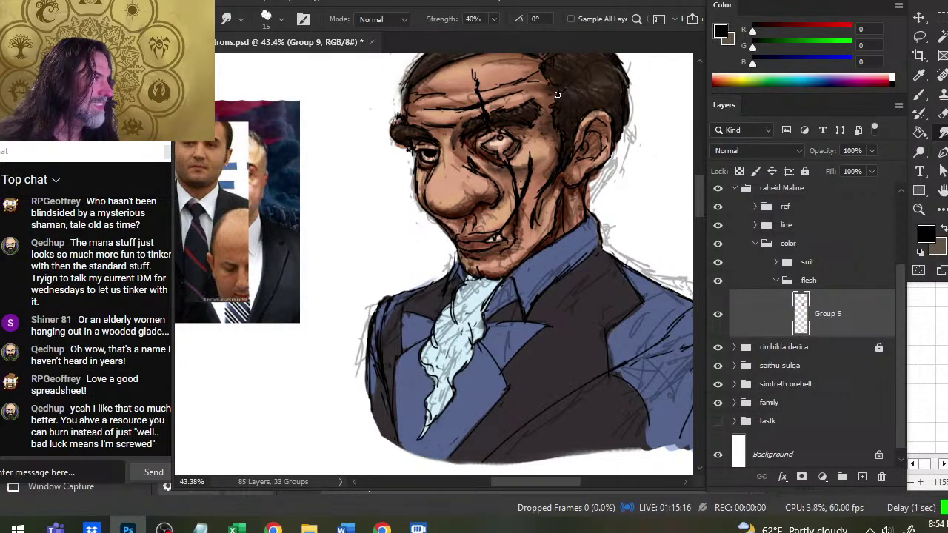
# Step: Darken the upper forehead creases and the hairline above the scarred eye, blending the strokes into the skin at 40% strength
pyautogui.moveTo(535, 75)
pyautogui.mouseDown()
pyautogui.moveTo(551, 115)
pyautogui.moveTo(512, 94)
pyautogui.mouseUp()
pyautogui.press('b')
pyautogui.press('r')
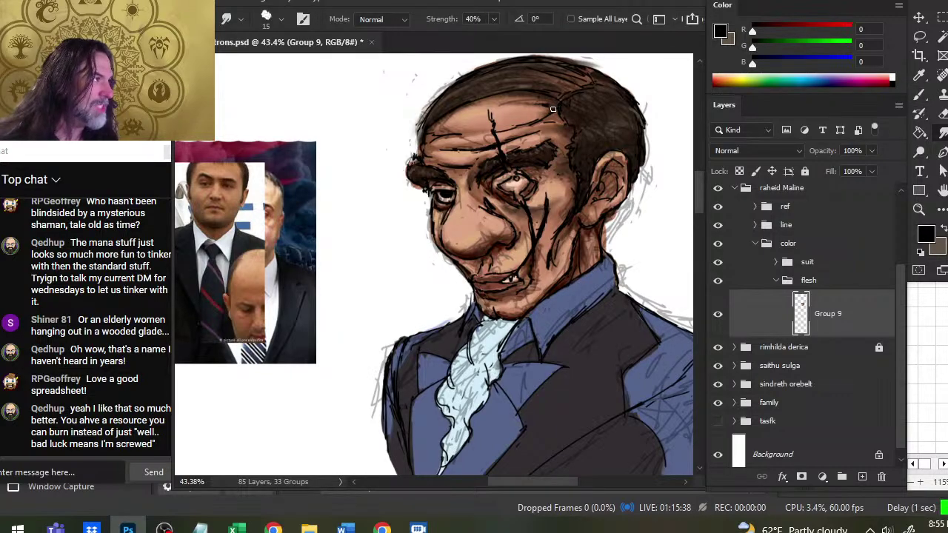
pyautogui.moveTo(546, 111); pyautogui.dragTo(547, 106)
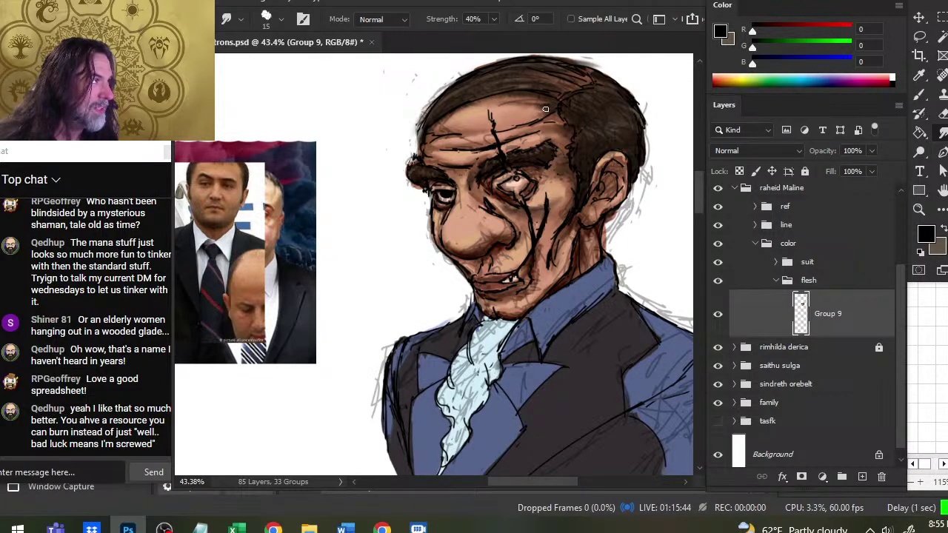
pyautogui.press('b')
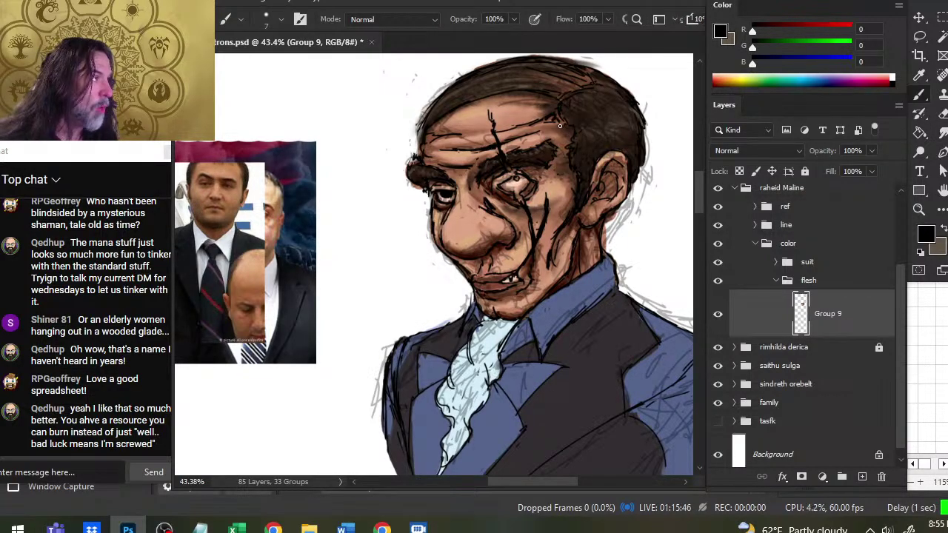
pyautogui.press('r')
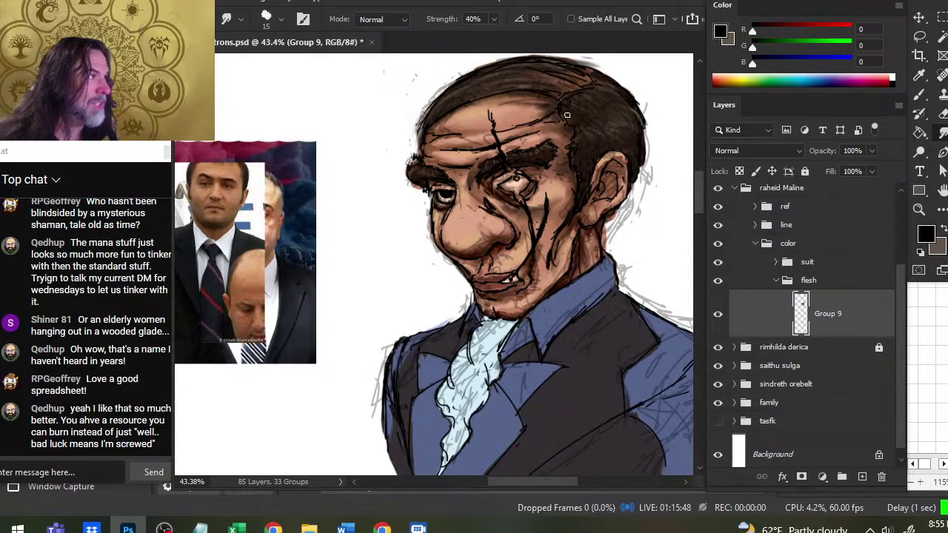
pyautogui.press('b')
pyautogui.press('r')
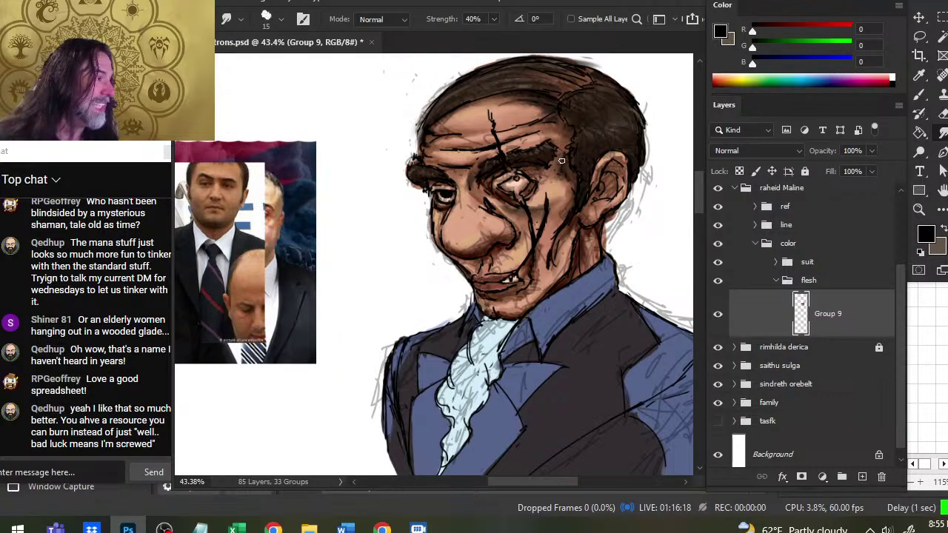
# Step: Shade the temple and outer socket of the scarred eye with black and smudge the strokes beneath the eyebrow
pyautogui.moveTo(562, 164); pyautogui.dragTo(560, 172)
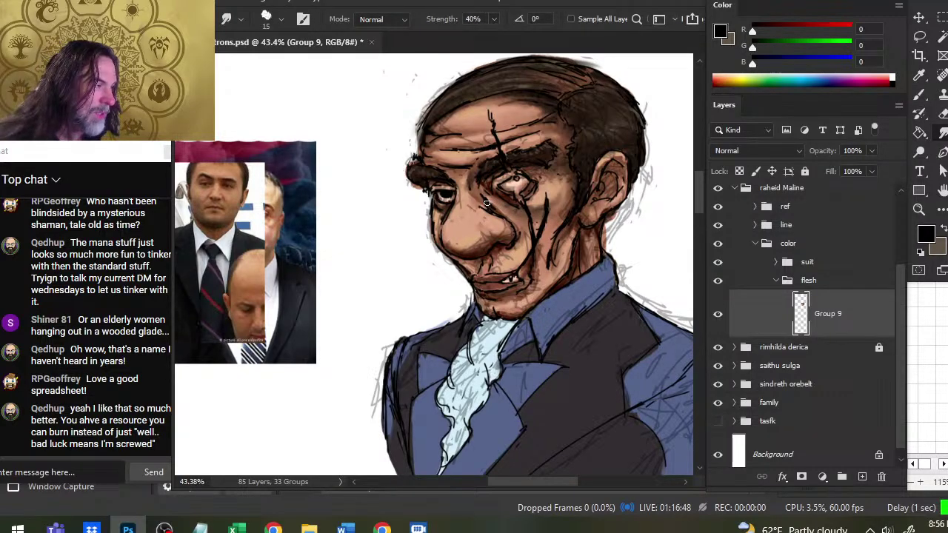
pyautogui.press('b')
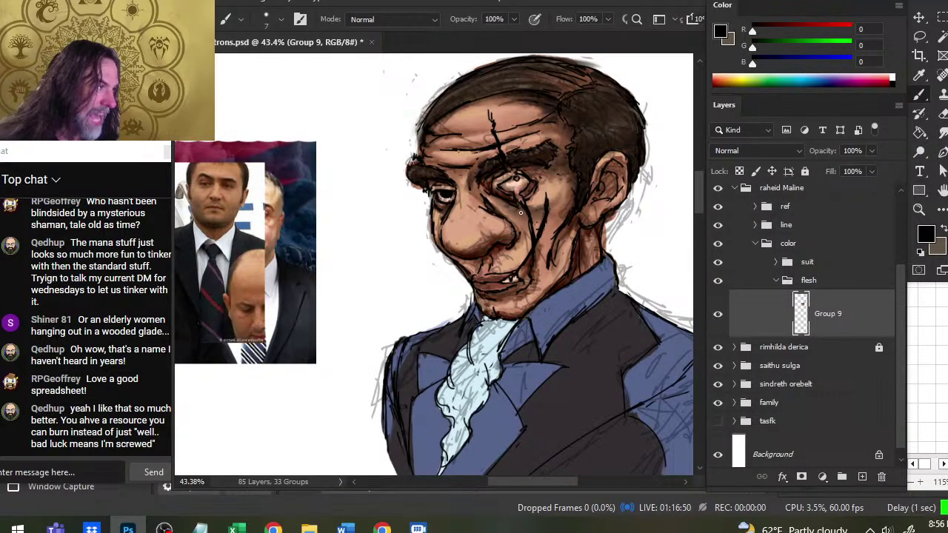
pyautogui.press('r')
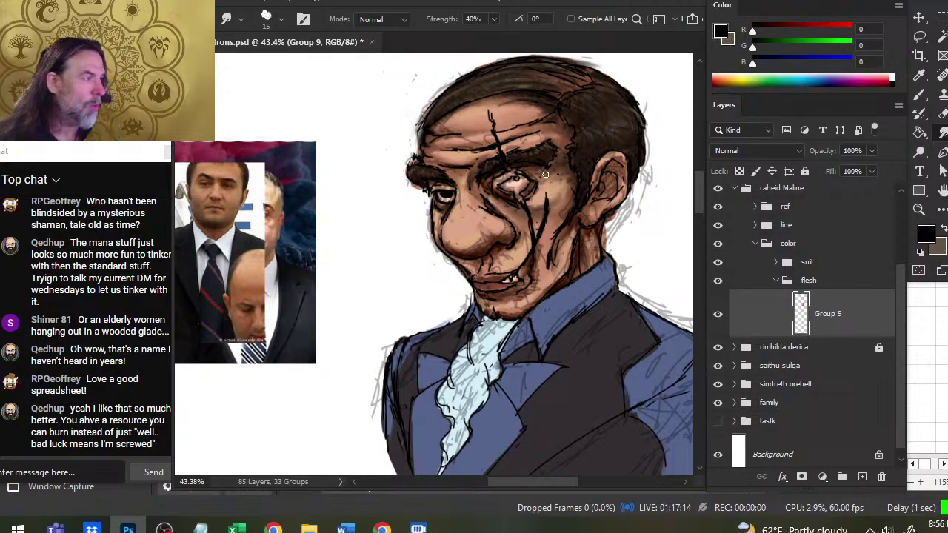
pyautogui.moveTo(544, 174)
pyautogui.mouseDown()
pyautogui.moveTo(553, 162)
pyautogui.moveTo(539, 171)
pyautogui.mouseUp()
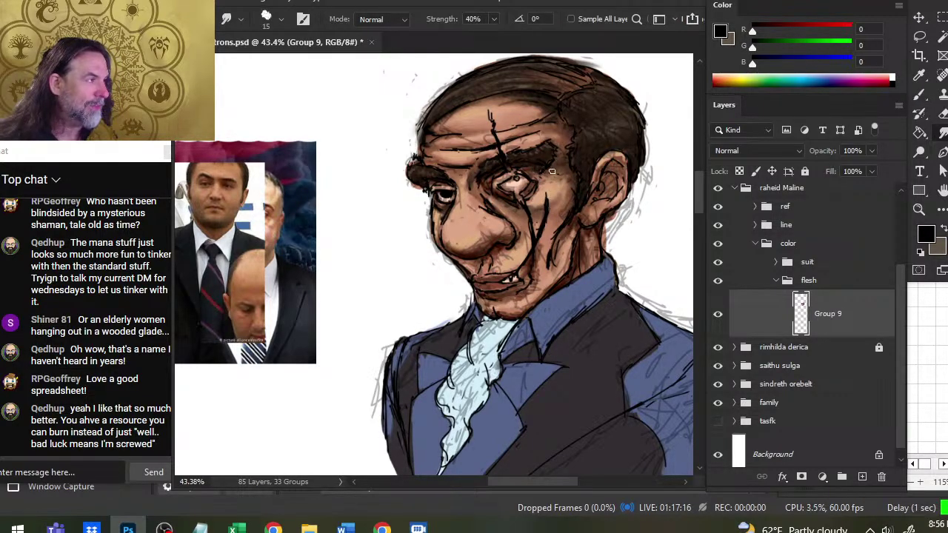
pyautogui.press('b')
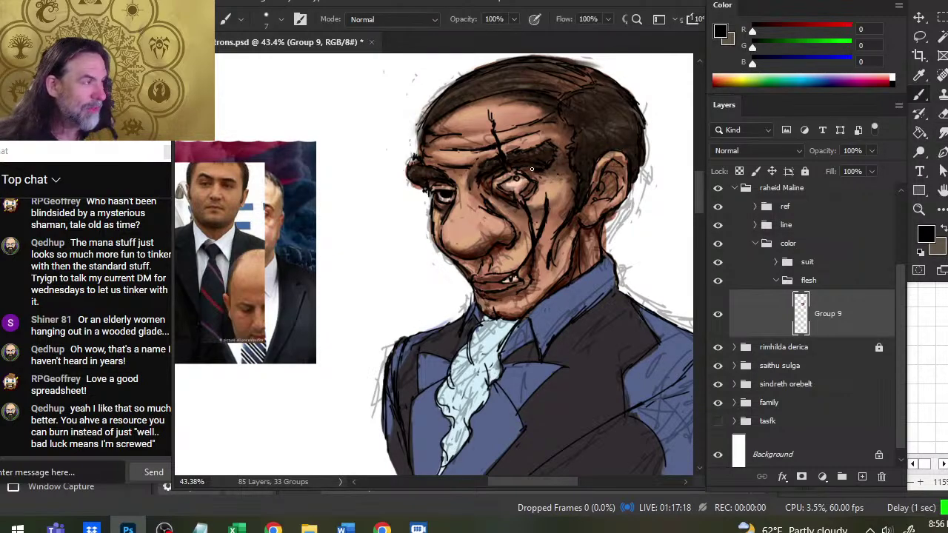
pyautogui.press('r')
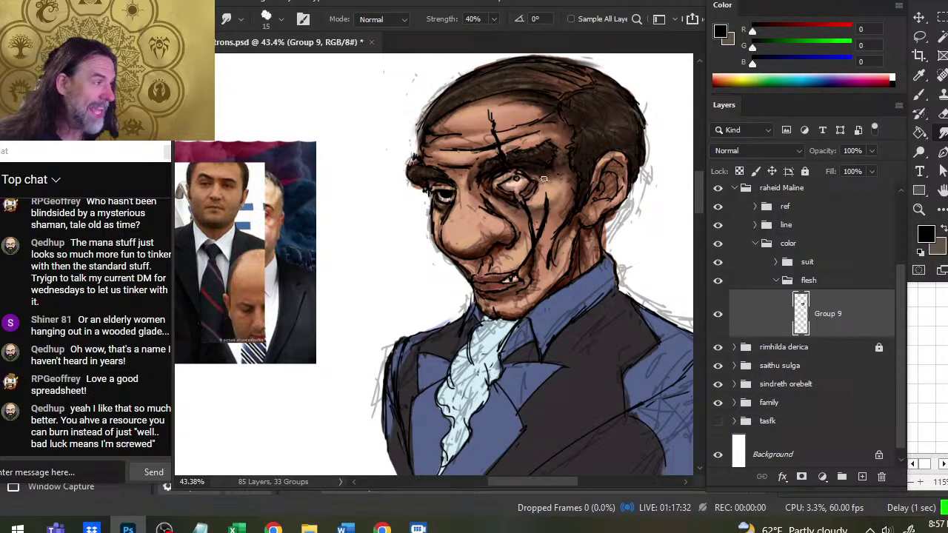
pyautogui.press('b')
pyautogui.press('r')
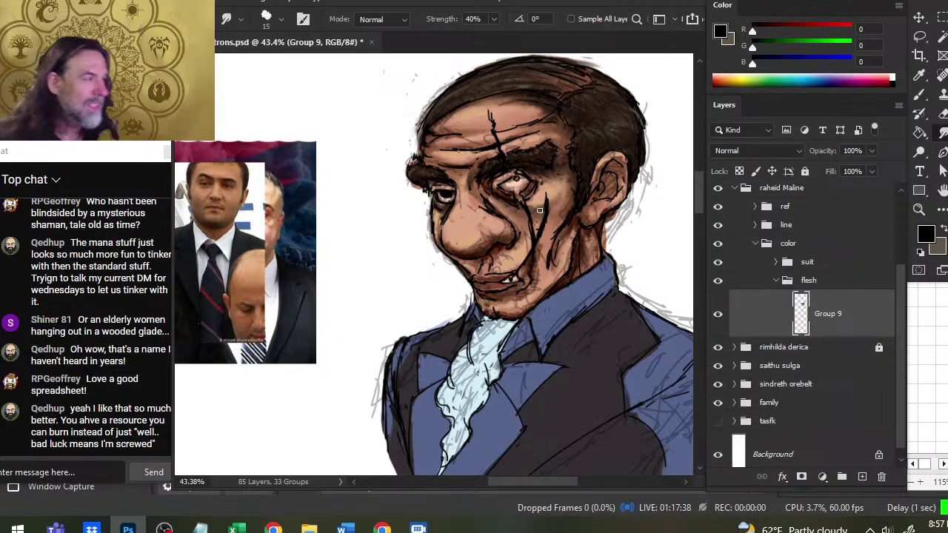
# Step: Sample the light flesh tone (RGB 219, 164, 132) and touch up the skin around the dark eye and nose with a size 4 brush
pyautogui.press('b')
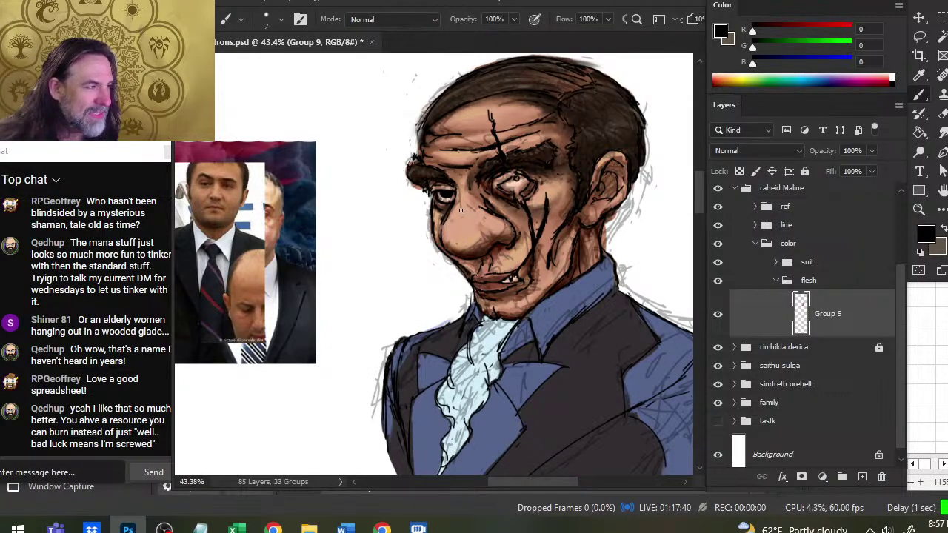
pyautogui.press('x')
pyautogui.keyDown('alt'); pyautogui.click(462, 211); pyautogui.keyUp('alt')
pyautogui.press('[')
pyautogui.press('[')
pyautogui.press('[')
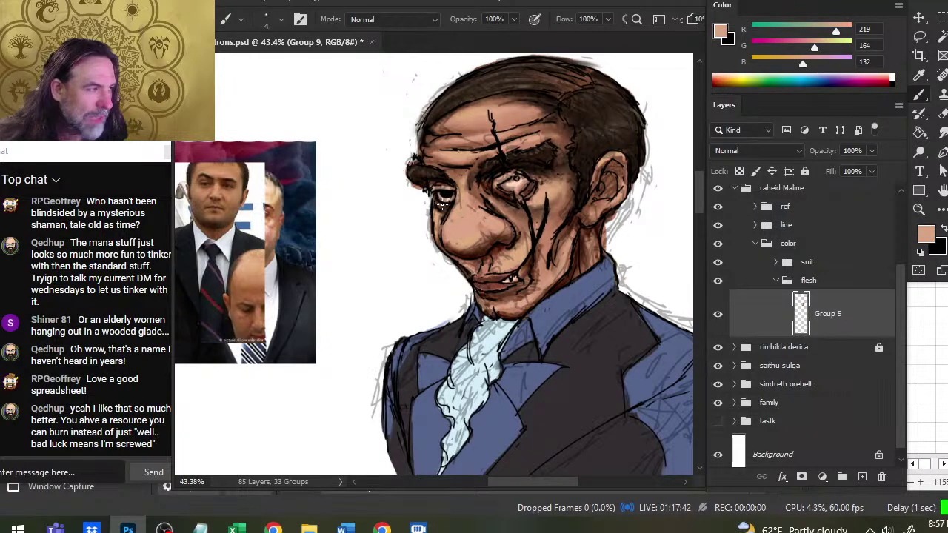
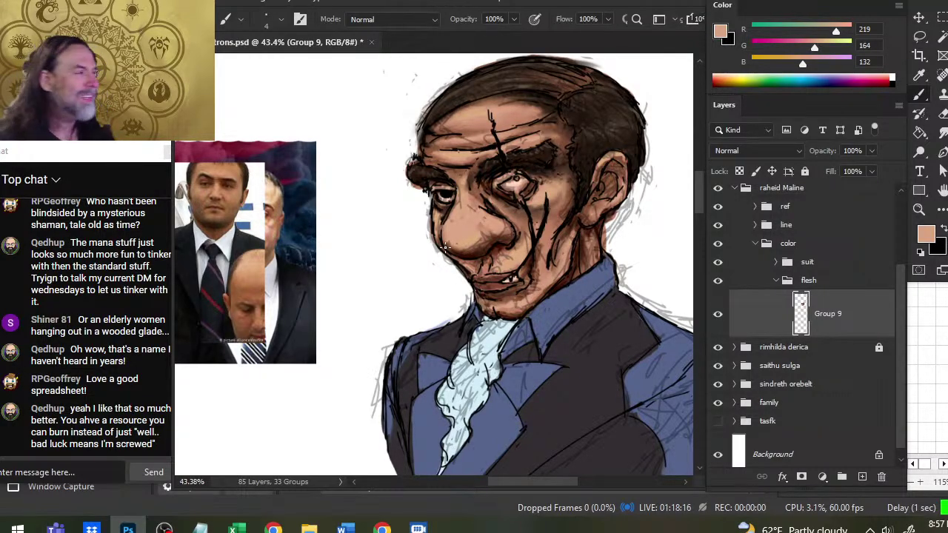
pyautogui.press('r')
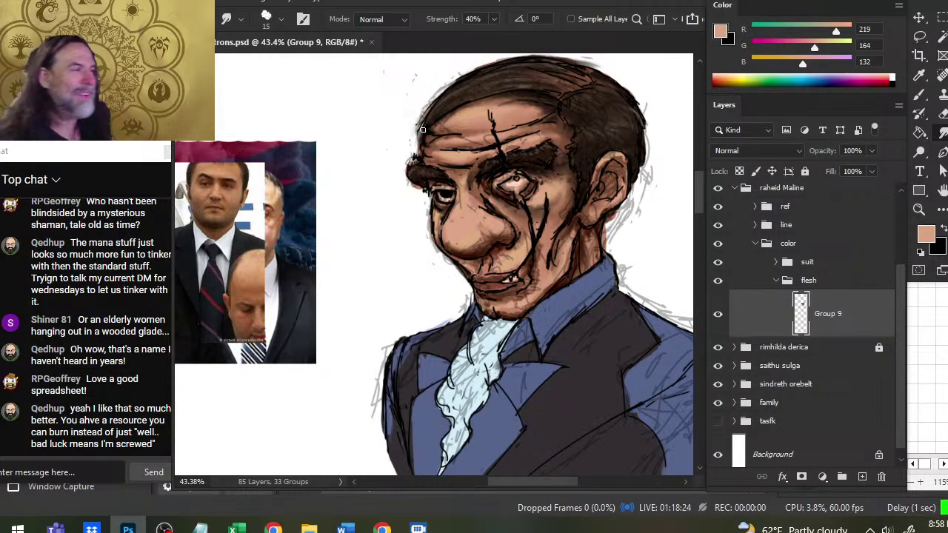
# Step: Sample a near-black brown (RGB 20, 13, 8) and paint shading along the front forehead hairline, smudging it into the skin
pyautogui.press('b')
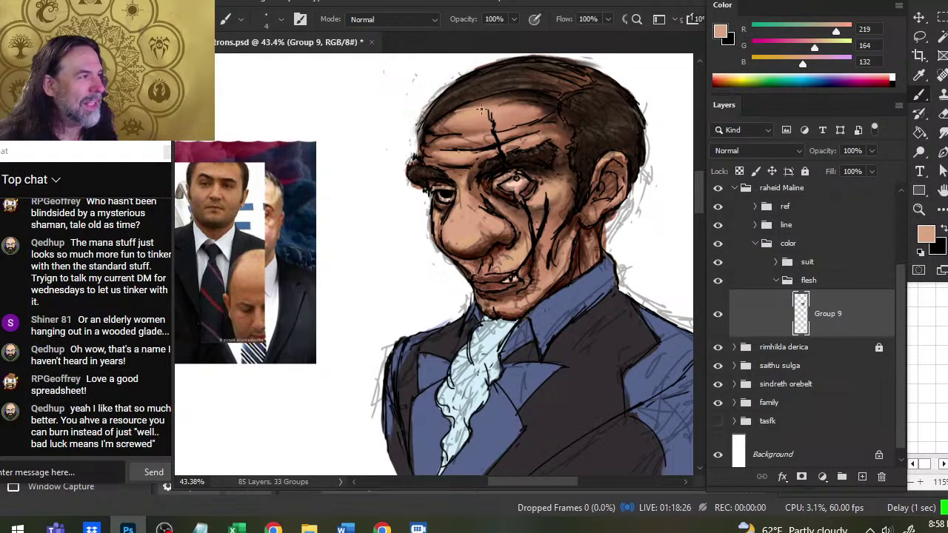
pyautogui.keyDown('alt'); pyautogui.click(549, 108); pyautogui.keyUp('alt')
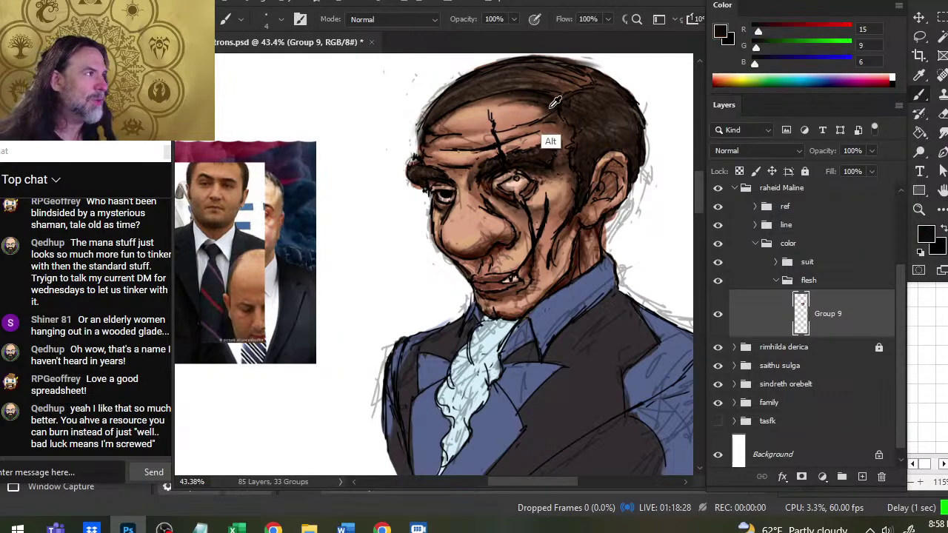
pyautogui.keyDown('alt'); pyautogui.click(549, 108); pyautogui.keyUp('alt')
pyautogui.moveTo(462, 114); pyautogui.dragTo(482, 105)
pyautogui.press('r')
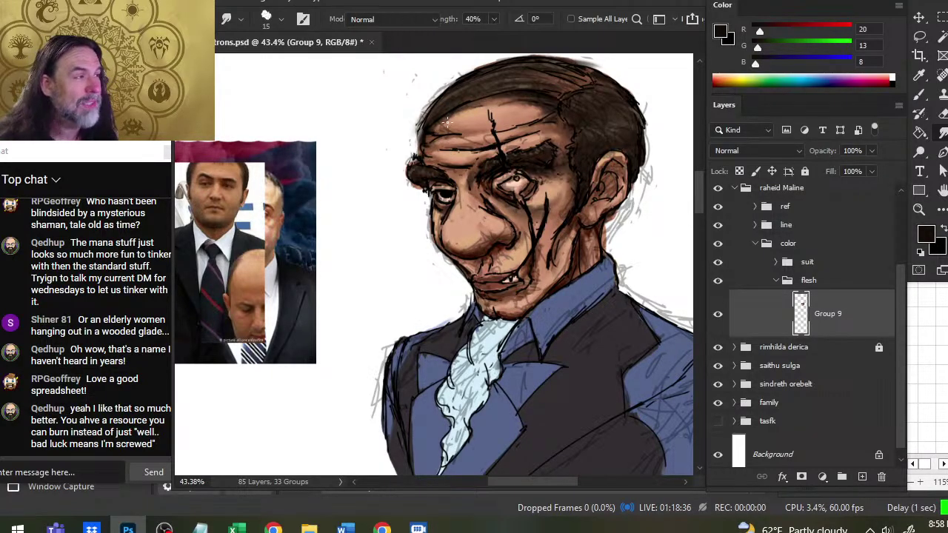
pyautogui.press('b')
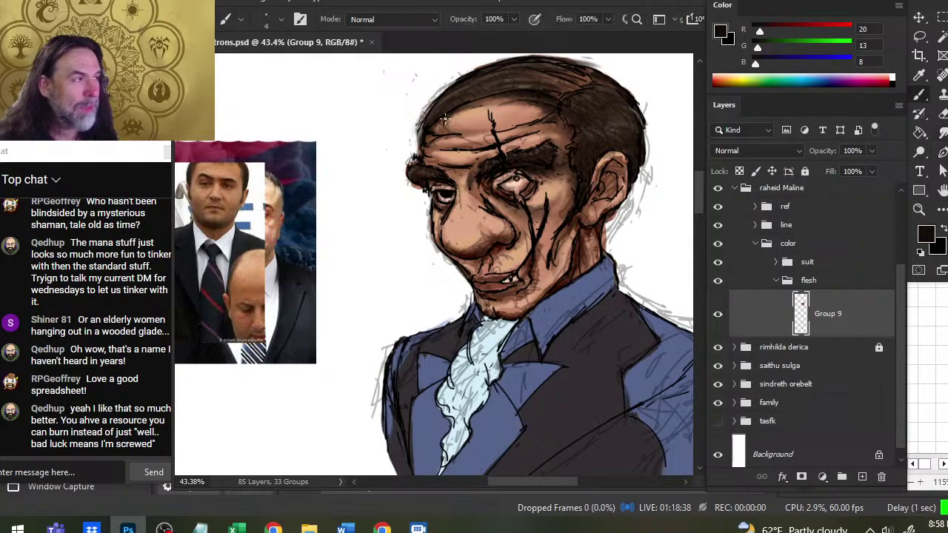
pyautogui.press('r')
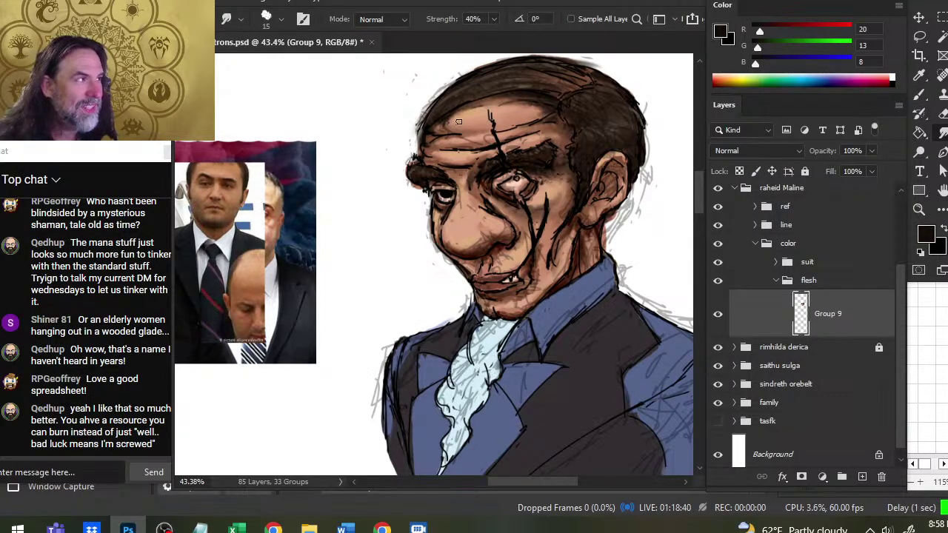
pyautogui.press('b')
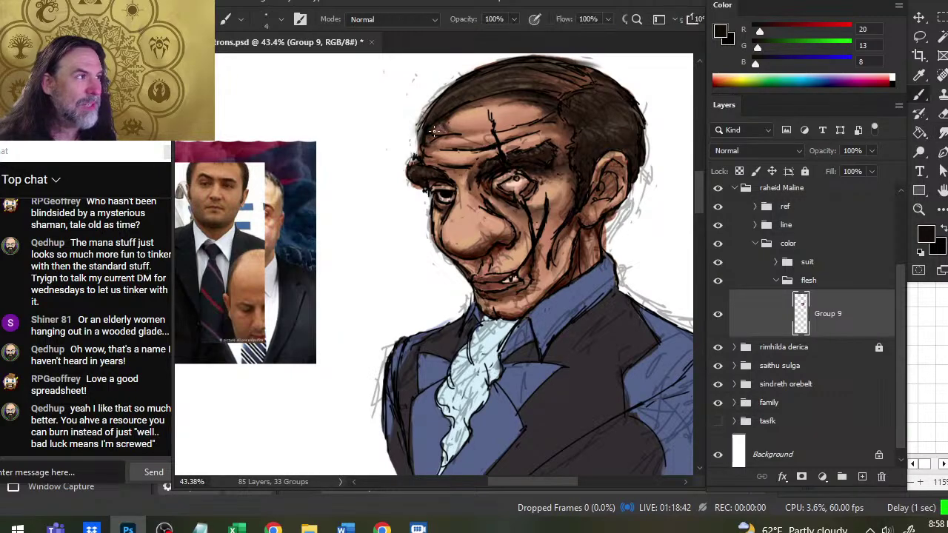
pyautogui.press('r')
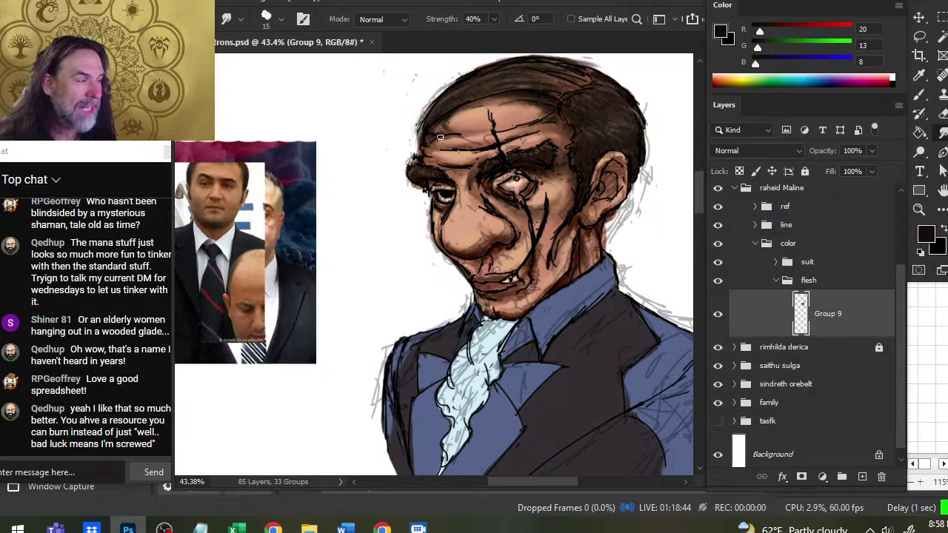
pyautogui.moveTo(426, 132); pyautogui.dragTo(442, 106)
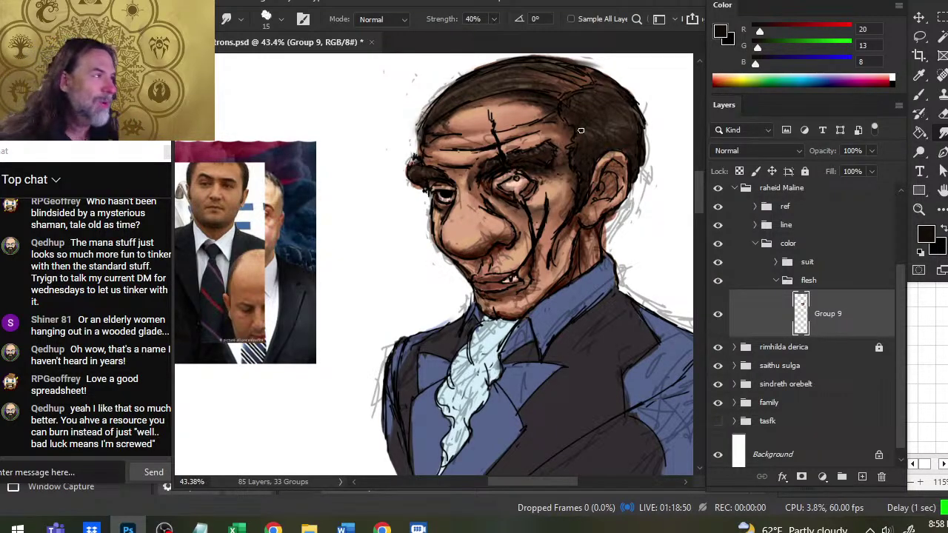
# Step: Paint more near-black brown along the hairline at the temple above the scarred eye and smudge it into the forehead at 40% strength
pyautogui.press('b')
pyautogui.press('r')
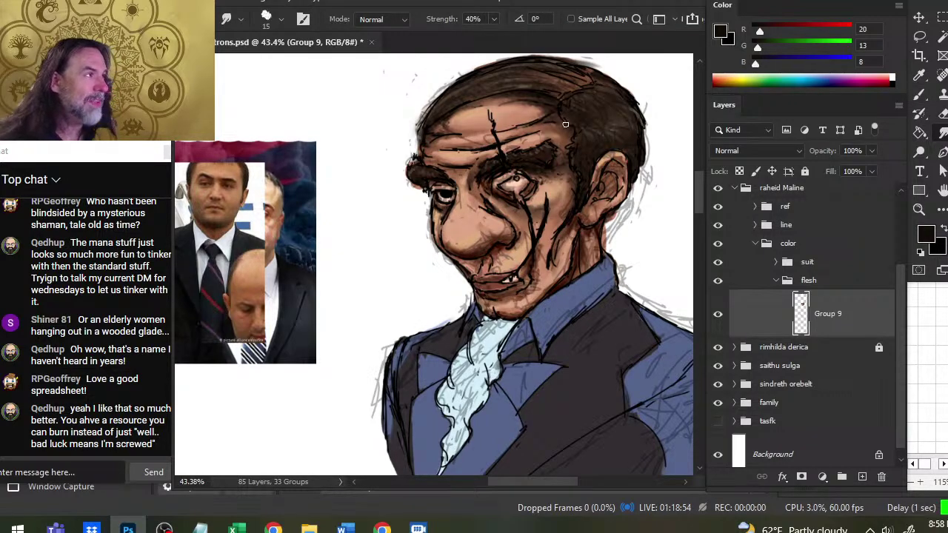
pyautogui.press('b')
pyautogui.press('r')
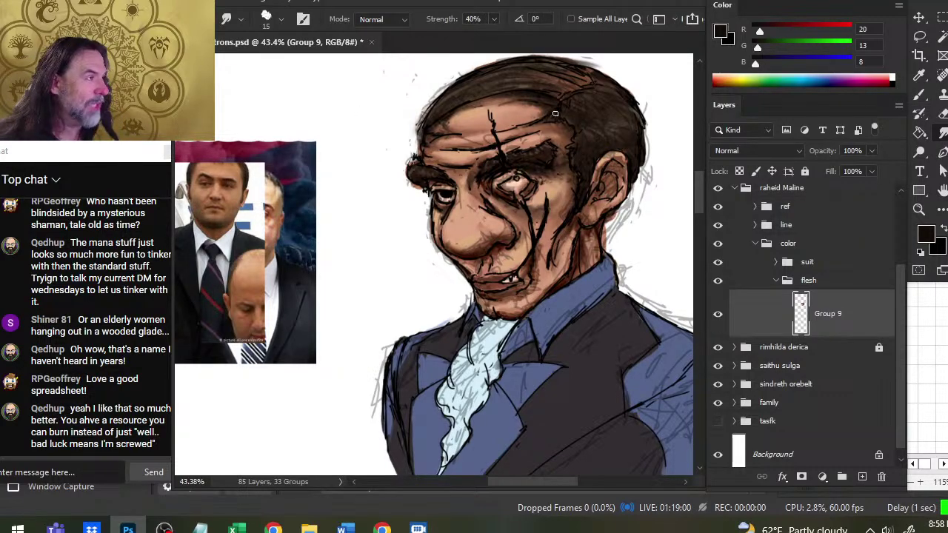
pyautogui.press('b')
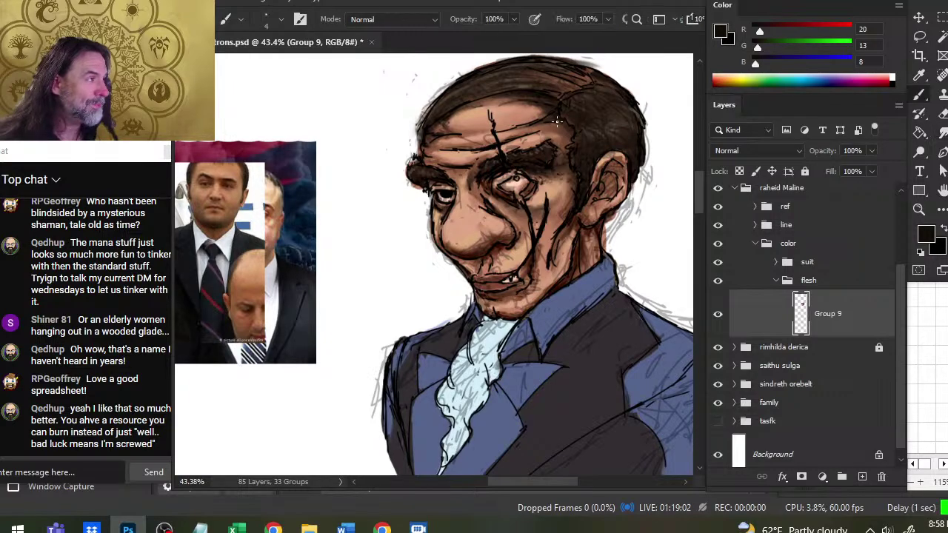
pyautogui.press('r')
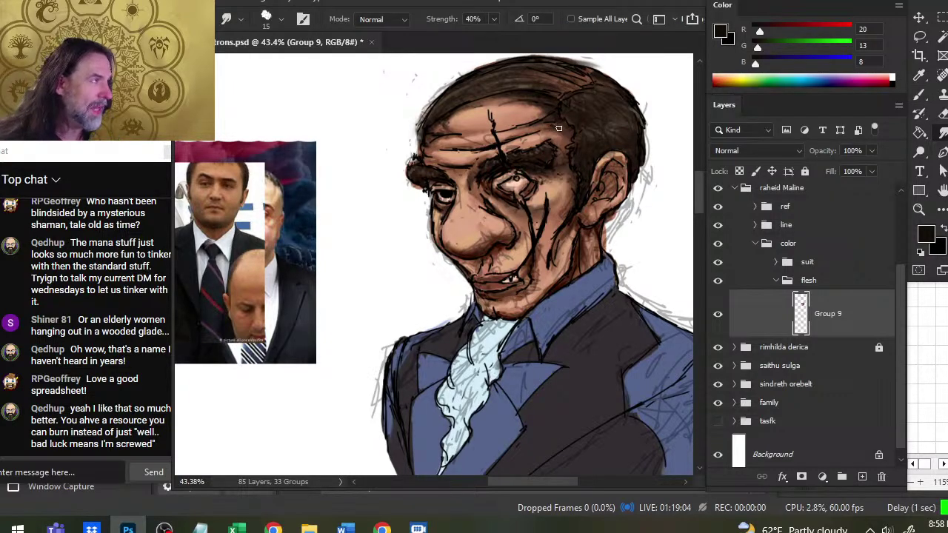
pyautogui.press('b')
pyautogui.press('r')
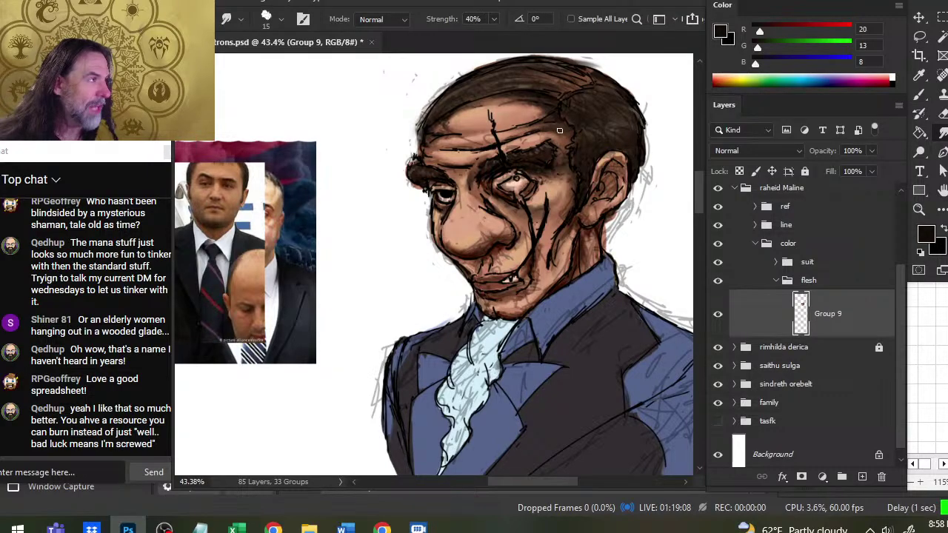
pyautogui.press('b')
pyautogui.press('r')
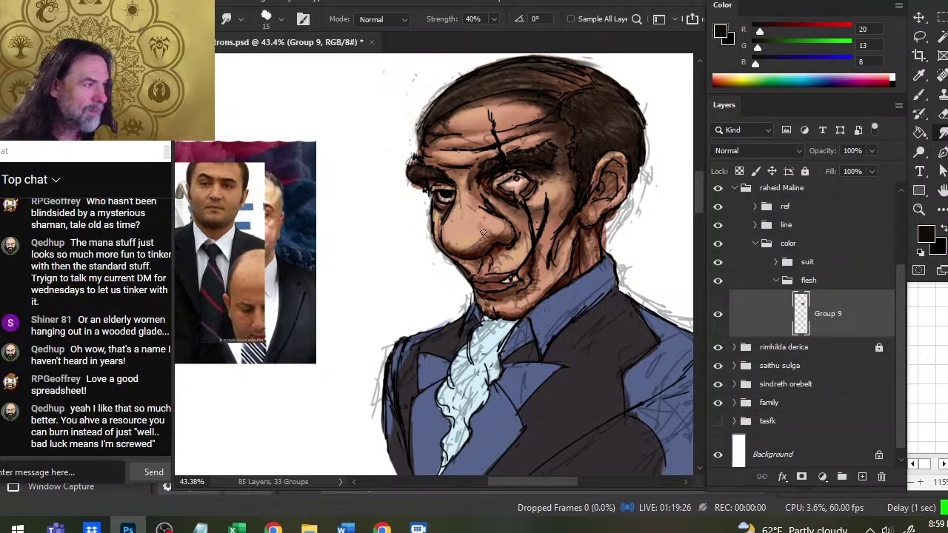
# Step: Sample a flesh tone (RGB 218, 167, 124) from the cheek and touch up the skin beneath the dark eye beside the nose, smudging it in
pyautogui.press('b')
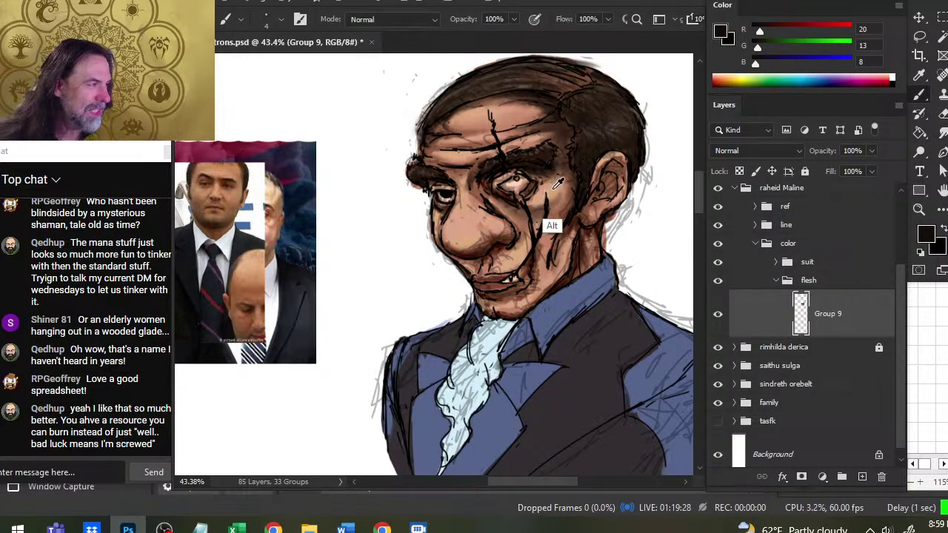
pyautogui.keyDown('alt'); pyautogui.click(551, 191); pyautogui.keyUp('alt')
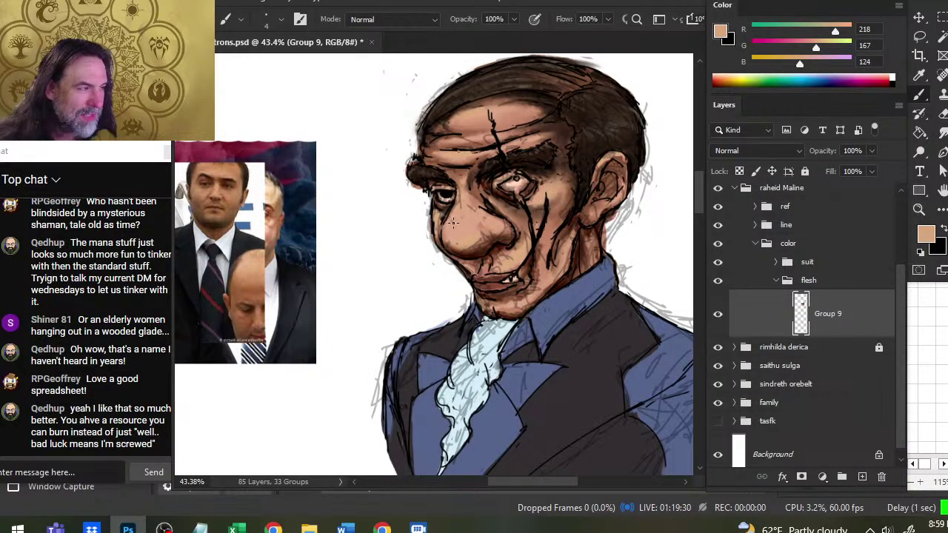
pyautogui.press('r')
pyautogui.moveTo(434, 216); pyautogui.dragTo(443, 227)
pyautogui.press('b')
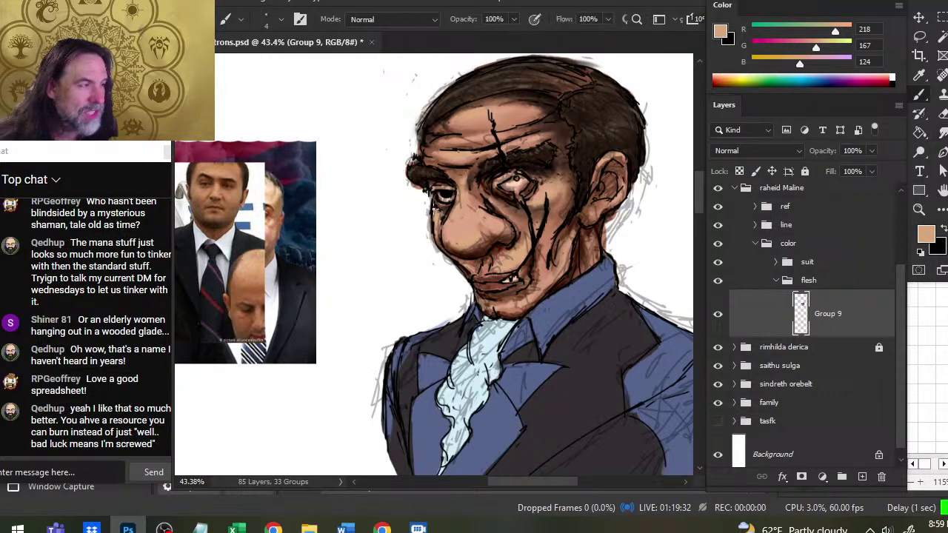
pyautogui.press('r')
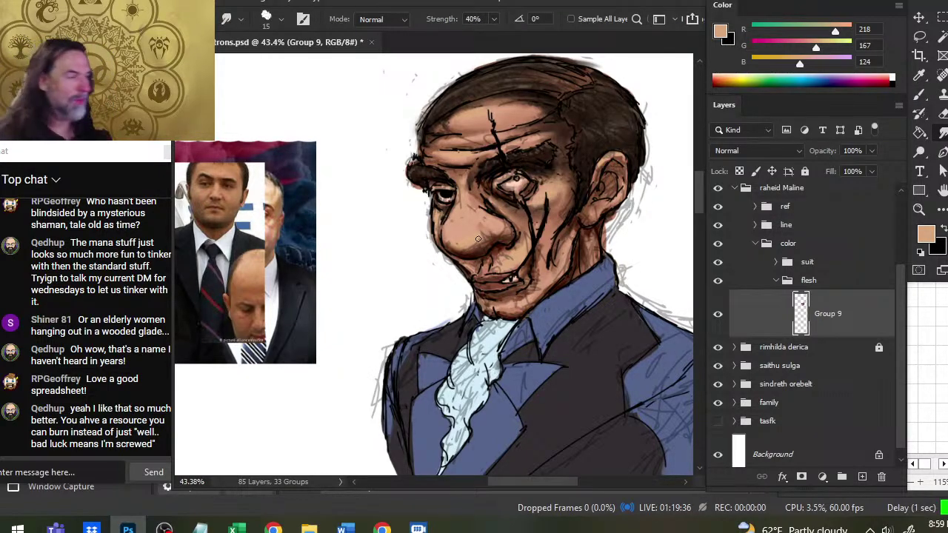
# Step: Sample a light skin tone (RGB 220, 174, 140) from the grey-haired man's forehead in the reference photo and return to the portrait's face
pyautogui.press('b')
pyautogui.keyDown('alt'); pyautogui.click(549, 192); pyautogui.keyUp('alt')
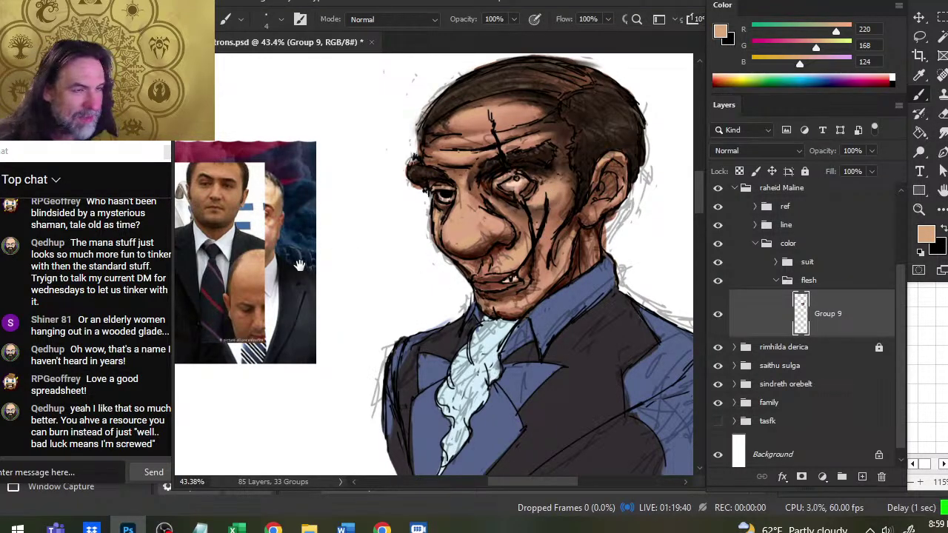
pyautogui.moveTo(297, 267)
pyautogui.mouseDown()
pyautogui.moveTo(585, 275)
pyautogui.moveTo(608, 284)
pyautogui.mouseUp()
pyautogui.press('z')
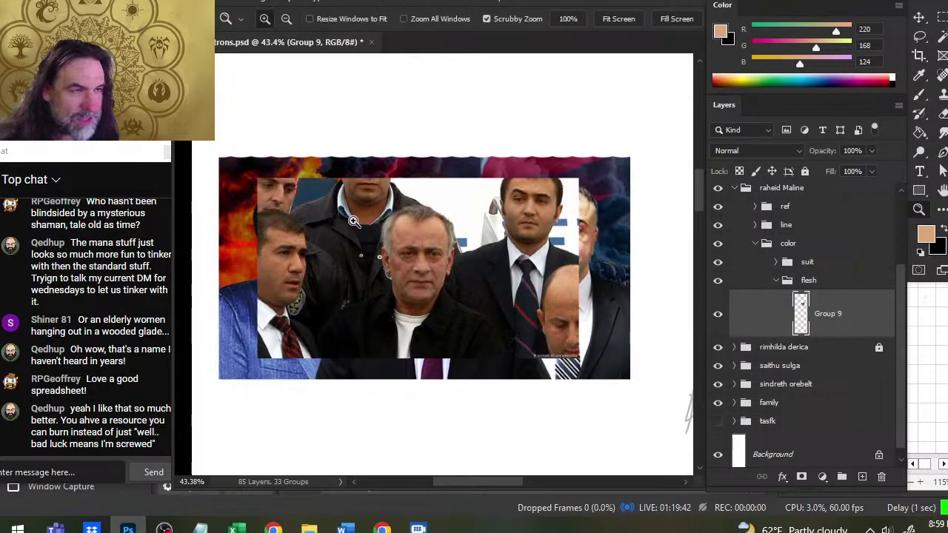
pyautogui.moveTo(448, 202); pyautogui.dragTo(459, 242)
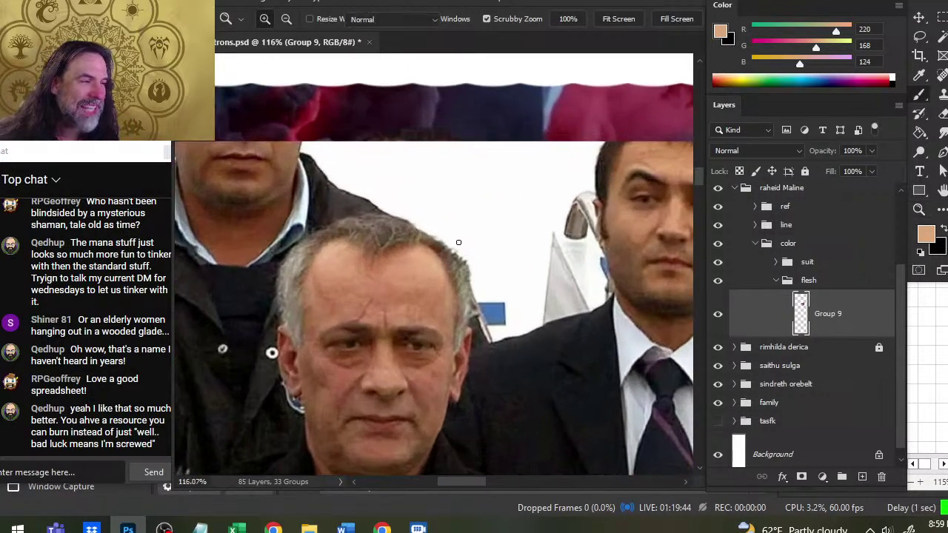
pyautogui.press('b')
pyautogui.keyDown('alt'); pyautogui.moveTo(399, 258); pyautogui.dragTo(436, 267); pyautogui.keyUp('alt')
pyautogui.press('z')
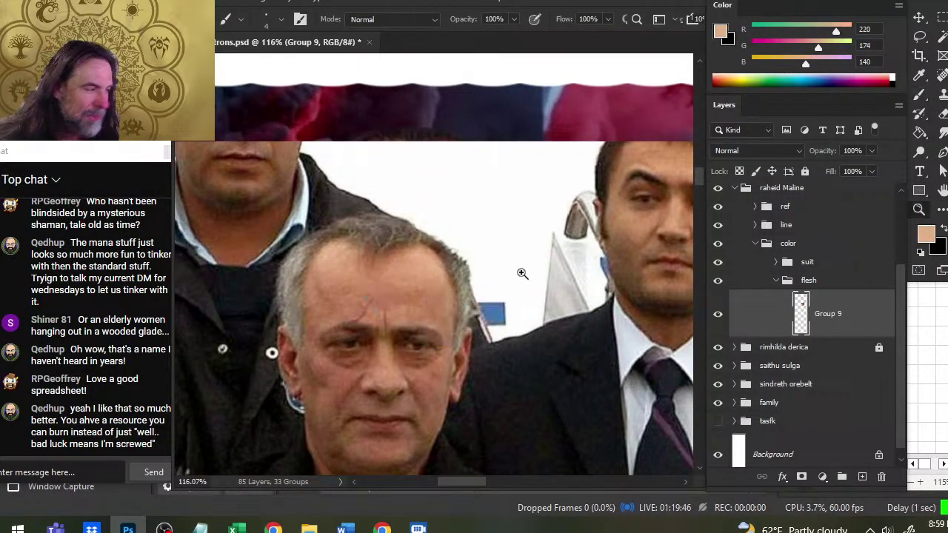
pyautogui.moveTo(592, 283); pyautogui.dragTo(526, 289)
pyautogui.moveTo(527, 289); pyautogui.dragTo(177, 262)
pyautogui.moveTo(461, 221); pyautogui.dragTo(514, 216)
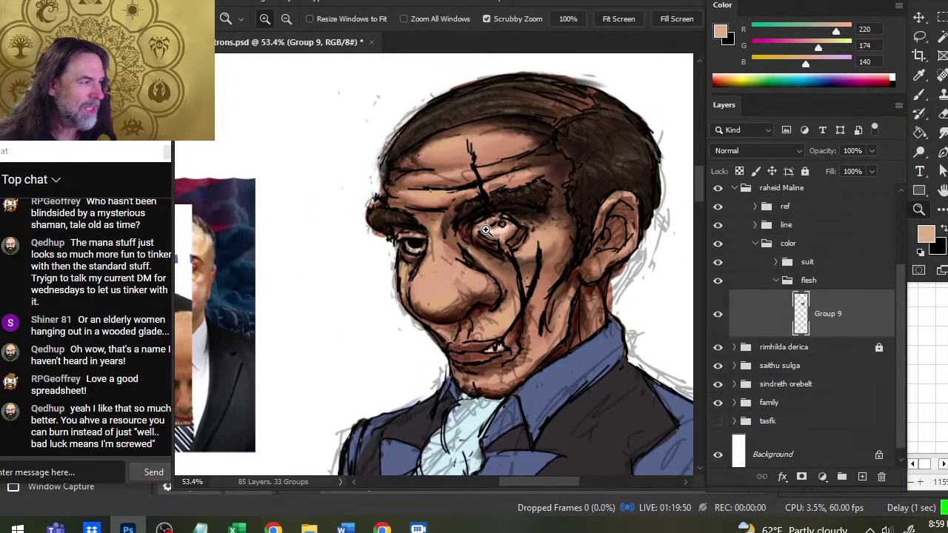
# Step: Paint light skin touches above the scarred eye's brow and on the nose bridge, smudge them, and compare the face with Group 9 hidden and shown
pyautogui.press('b')
pyautogui.moveTo(544, 169); pyautogui.dragTo(552, 171)
pyautogui.press('r')
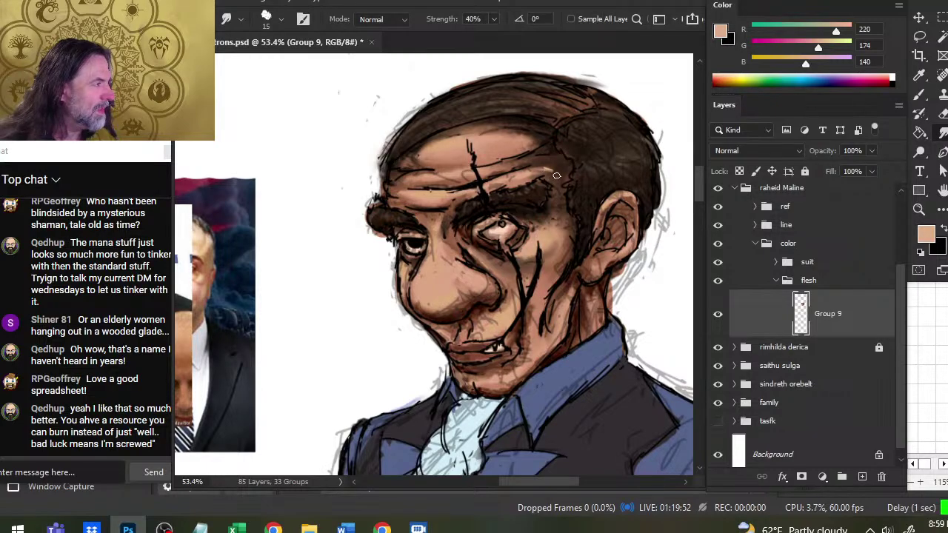
pyautogui.press('b')
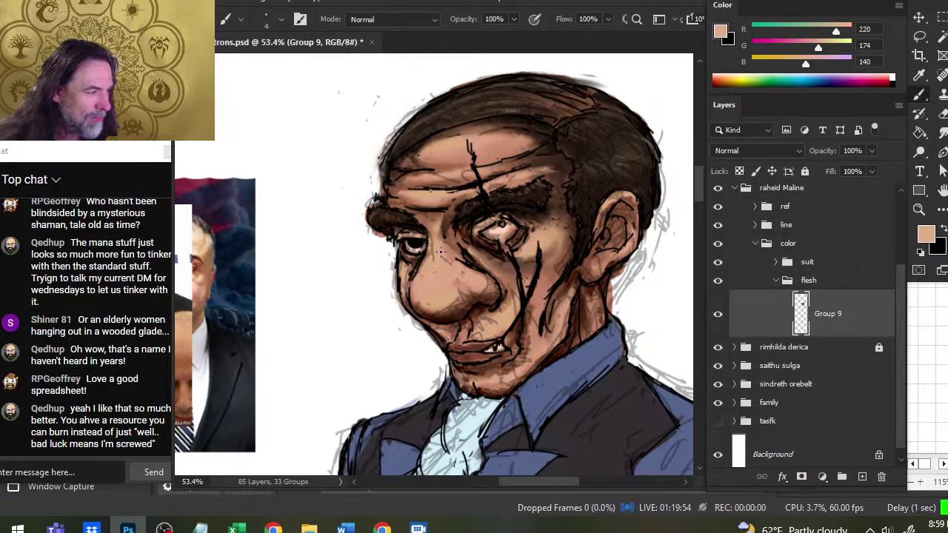
pyautogui.press('r')
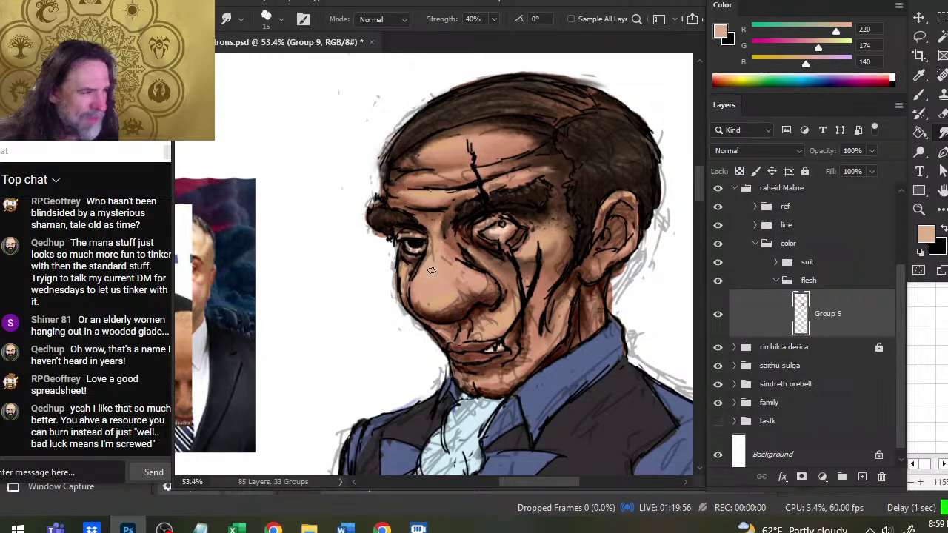
pyautogui.press('b')
pyautogui.press('r')
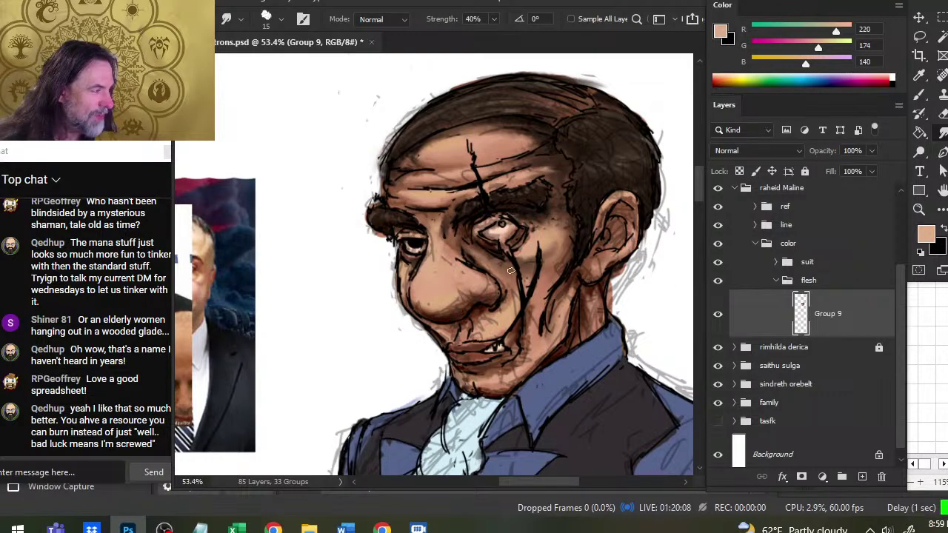
pyautogui.click(718, 314)
pyautogui.click(717, 314)
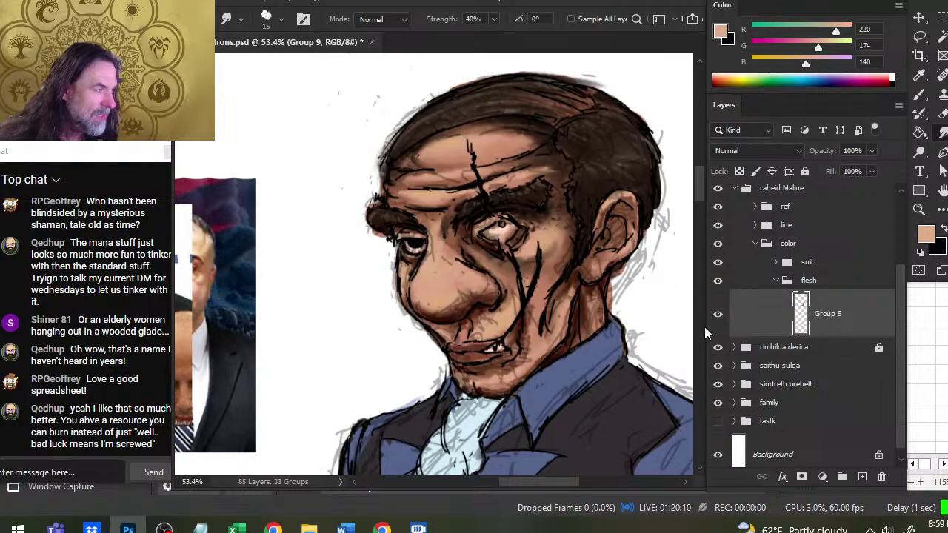
# Step: Sample a dark grey (RGB 64, 64, 64) from the dark-suited man's clothing in the reference photo and return to the portrait's cravat
pyautogui.press('z')
pyautogui.moveTo(585, 261); pyautogui.dragTo(535, 246)
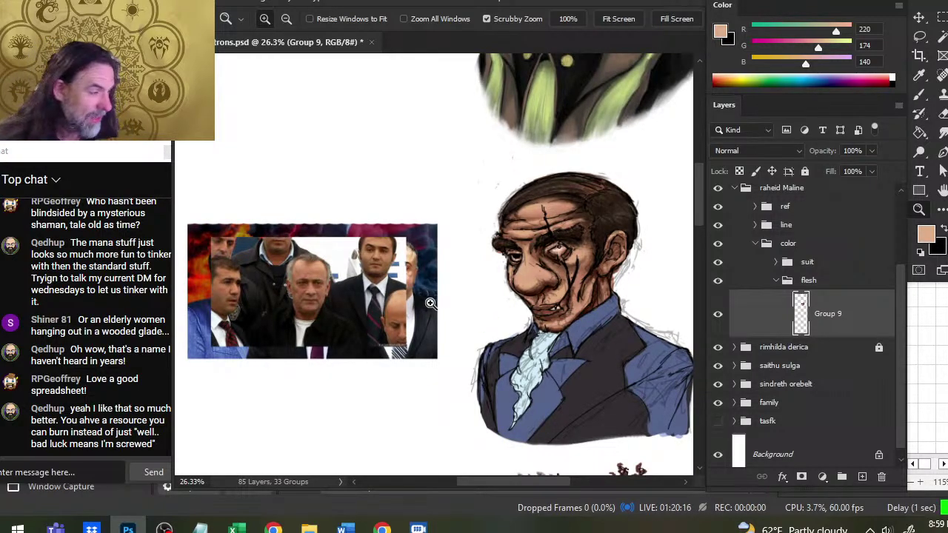
pyautogui.moveTo(361, 271); pyautogui.dragTo(379, 273)
pyautogui.press('b')
pyautogui.keyDown('alt'); pyautogui.click(379, 323); pyautogui.keyUp('alt')
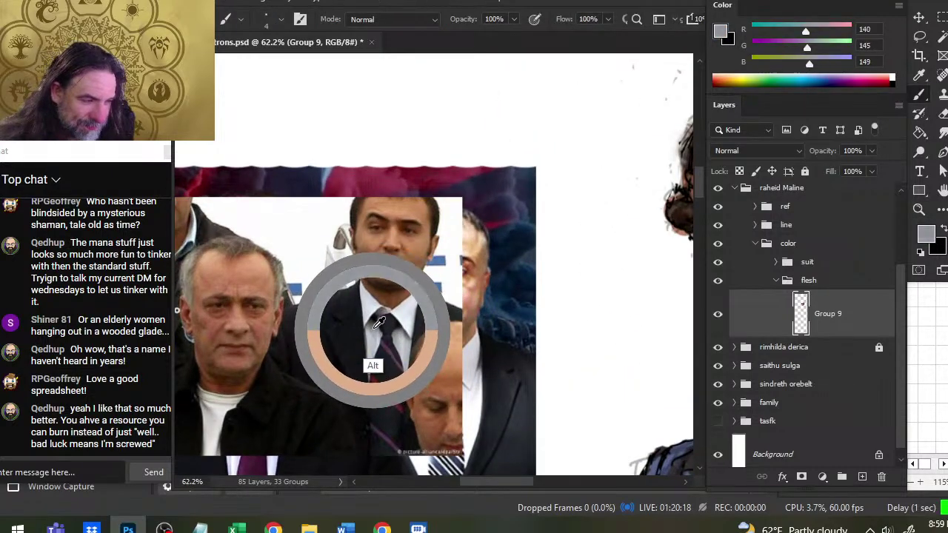
pyautogui.moveTo(374, 326); pyautogui.dragTo(375, 323)
pyautogui.moveTo(553, 334); pyautogui.dragTo(426, 259)
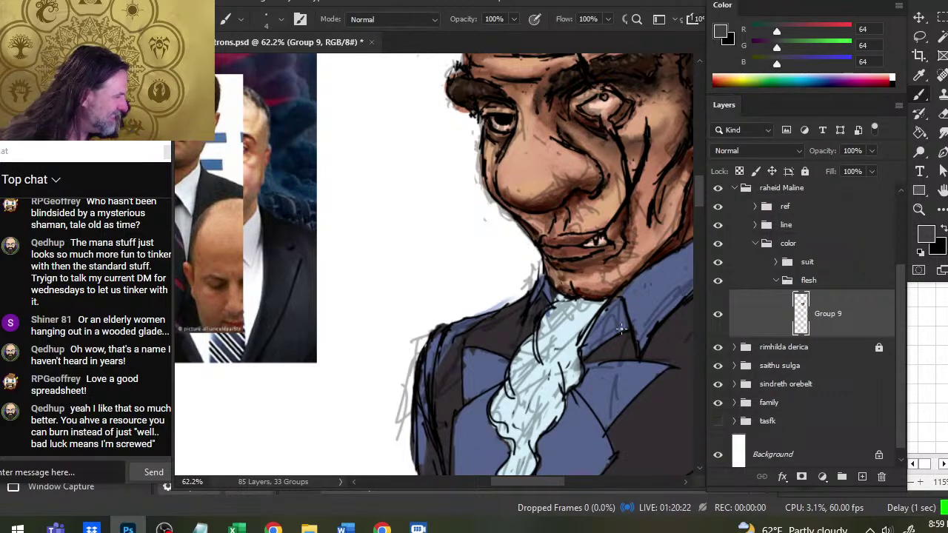
# Step: Collapse the flesh group, expand the suit group and add a new layer above Layer 69
pyautogui.click(783, 287)
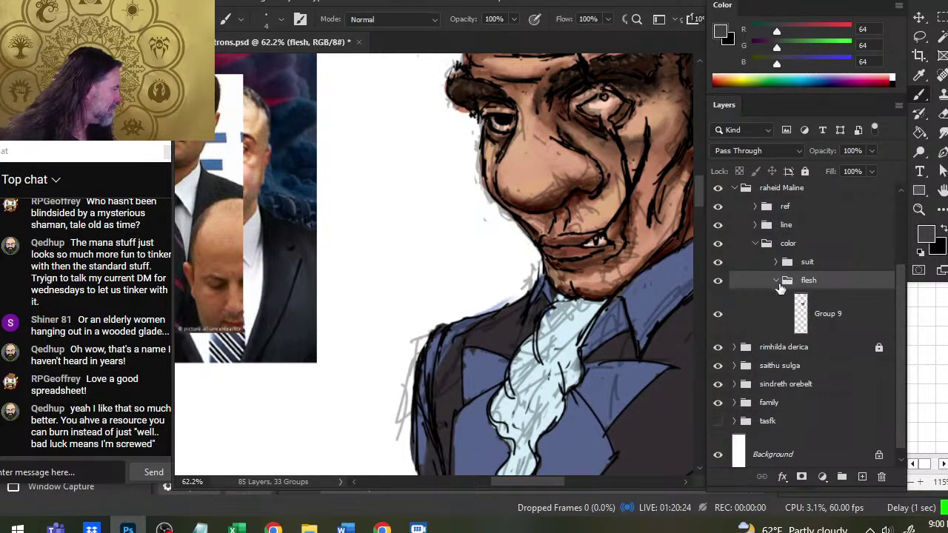
pyautogui.click(776, 282)
pyautogui.click(776, 299)
pyautogui.click(827, 334)
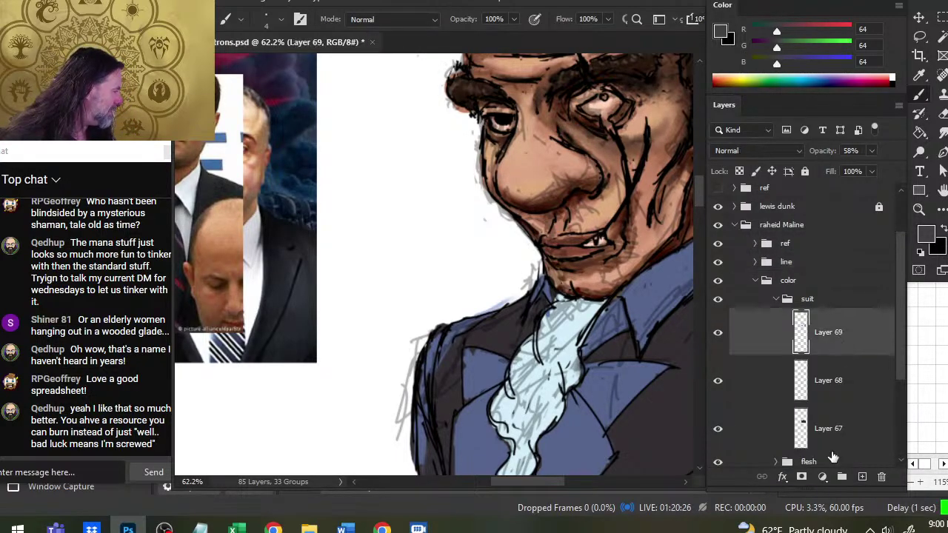
pyautogui.click(862, 477)
# Step: Shade the upper cravat beneath the chin and along its collar side with a size 8 grey brush, blending with a size 25 smudge at 40% strength
pyautogui.moveTo(563, 337)
pyautogui.mouseDown()
pyautogui.moveTo(460, 224)
pyautogui.moveTo(463, 234)
pyautogui.moveTo(448, 240)
pyautogui.moveTo(481, 209)
pyautogui.moveTo(446, 238)
pyautogui.moveTo(462, 224)
pyautogui.moveTo(449, 235)
pyautogui.moveTo(459, 211)
pyautogui.mouseUp()
pyautogui.press('r')
pyautogui.press(']')
pyautogui.press(']')
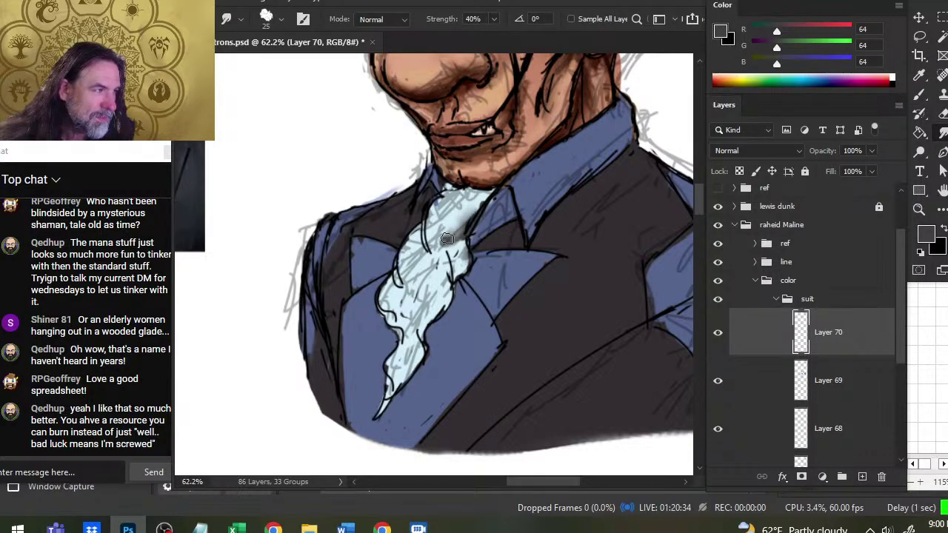
pyautogui.press('b')
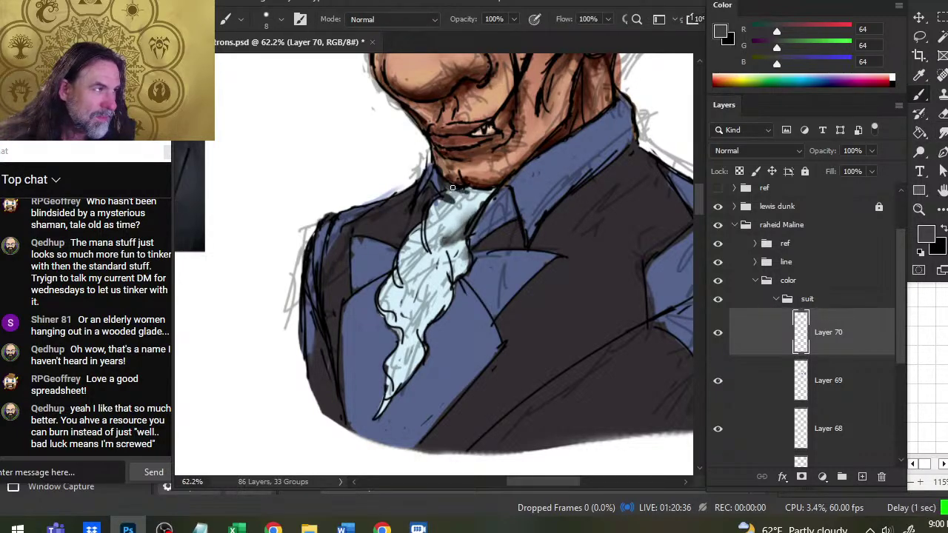
pyautogui.press('r')
pyautogui.moveTo(453, 187)
pyautogui.mouseDown()
pyautogui.moveTo(481, 193)
pyautogui.moveTo(485, 185)
pyautogui.moveTo(480, 206)
pyautogui.moveTo(485, 197)
pyautogui.moveTo(427, 245)
pyautogui.moveTo(423, 223)
pyautogui.moveTo(429, 248)
pyautogui.moveTo(442, 209)
pyautogui.mouseUp()
pyautogui.press('b')
pyautogui.press('r')
pyautogui.press('b')
pyautogui.press('r')
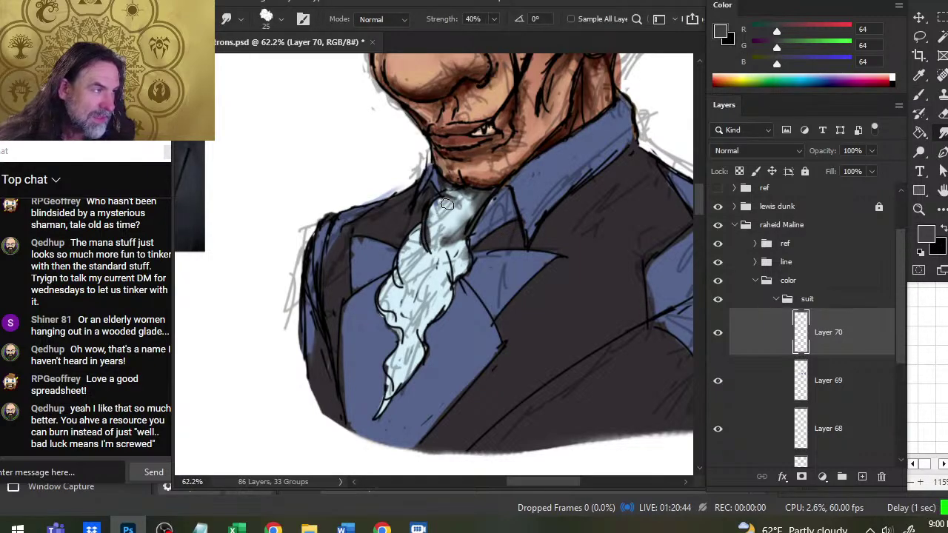
# Step: Paint dark grey shadows into the folds along the cravat's left edge and smudge them into the pale fabric
pyautogui.press('b')
pyautogui.moveTo(398, 291)
pyautogui.mouseDown()
pyautogui.moveTo(407, 255)
pyautogui.moveTo(403, 284)
pyautogui.moveTo(402, 272)
pyautogui.mouseUp()
pyautogui.press('r')
pyautogui.press('b')
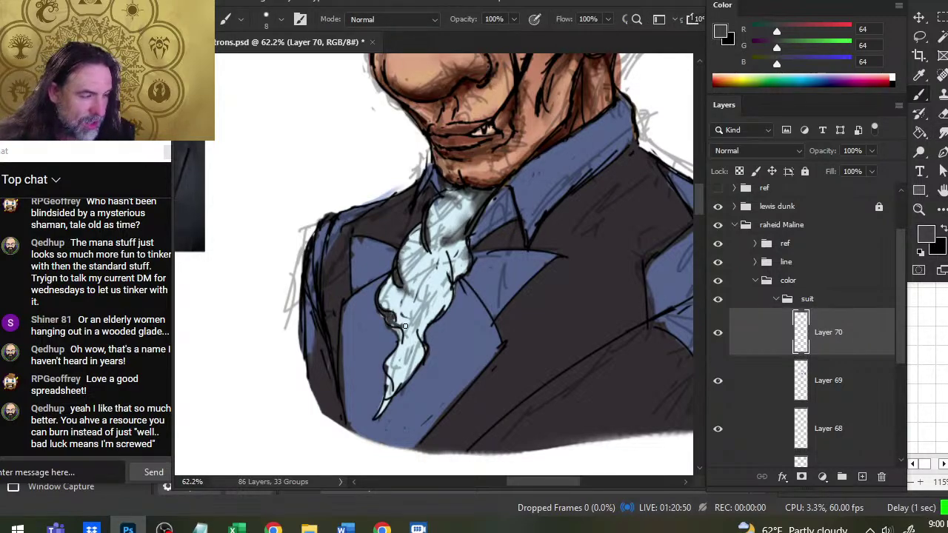
pyautogui.press('r')
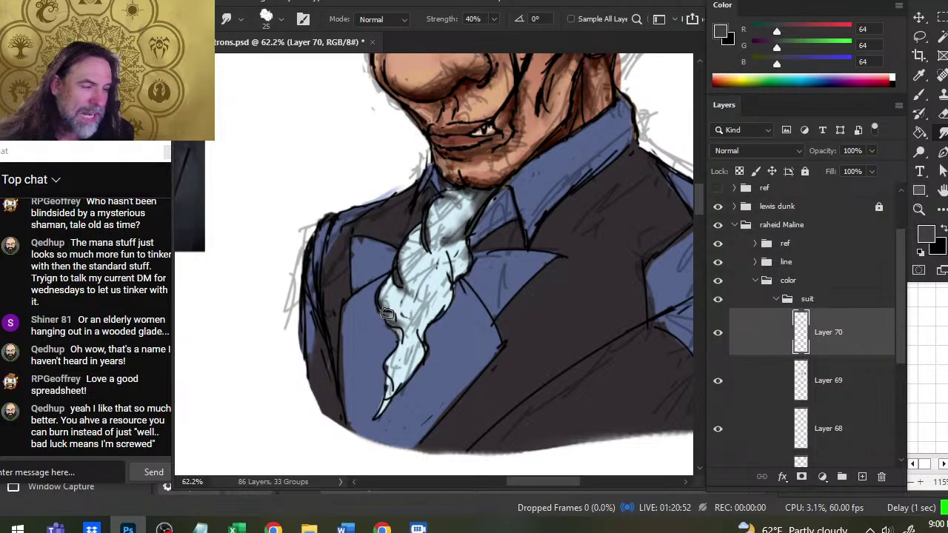
pyautogui.moveTo(387, 314); pyautogui.dragTo(391, 326)
pyautogui.press('b')
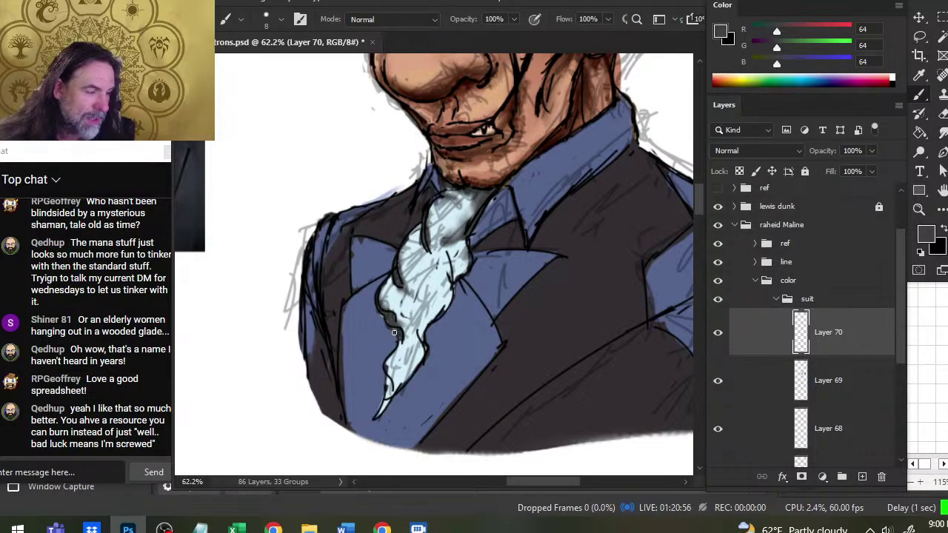
pyautogui.moveTo(394, 333)
pyautogui.mouseDown()
pyautogui.moveTo(410, 359)
pyautogui.moveTo(357, 364)
pyautogui.moveTo(381, 402)
pyautogui.moveTo(423, 375)
pyautogui.moveTo(386, 319)
pyautogui.mouseUp()
pyautogui.press('r')
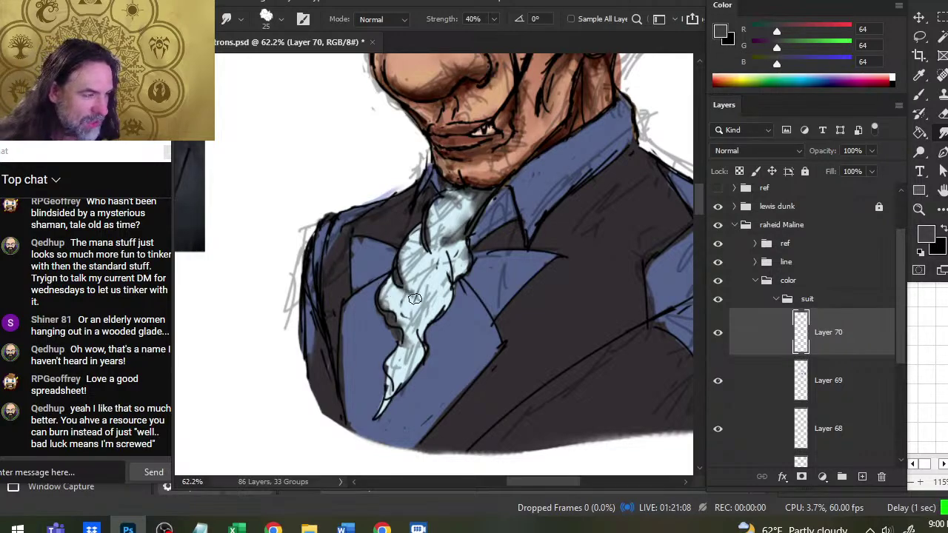
pyautogui.moveTo(399, 282)
pyautogui.mouseDown()
pyautogui.moveTo(422, 299)
pyautogui.moveTo(407, 288)
pyautogui.moveTo(409, 301)
pyautogui.mouseUp()
# Step: Paint dark grey shadows along the cravat's right edge and lower tip, smudging them into the pale fabric
pyautogui.press('b')
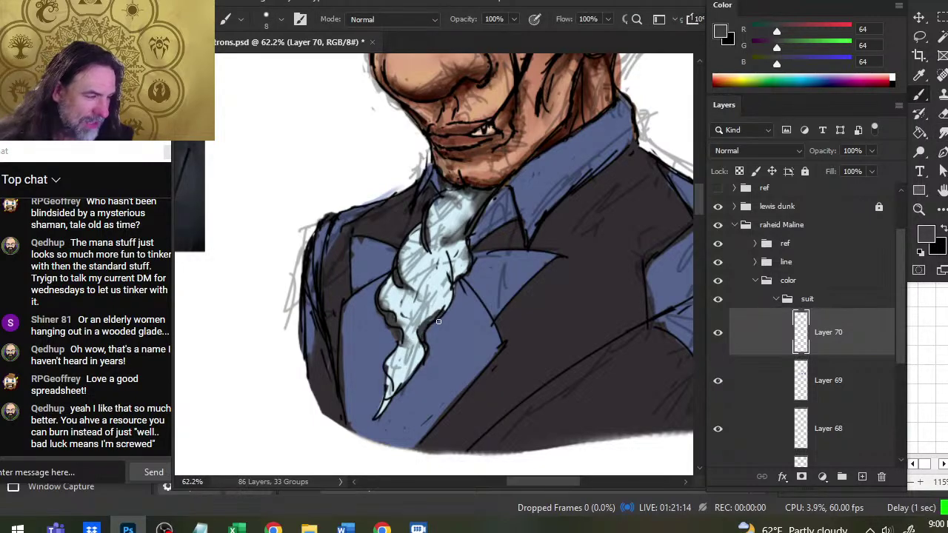
pyautogui.press('r')
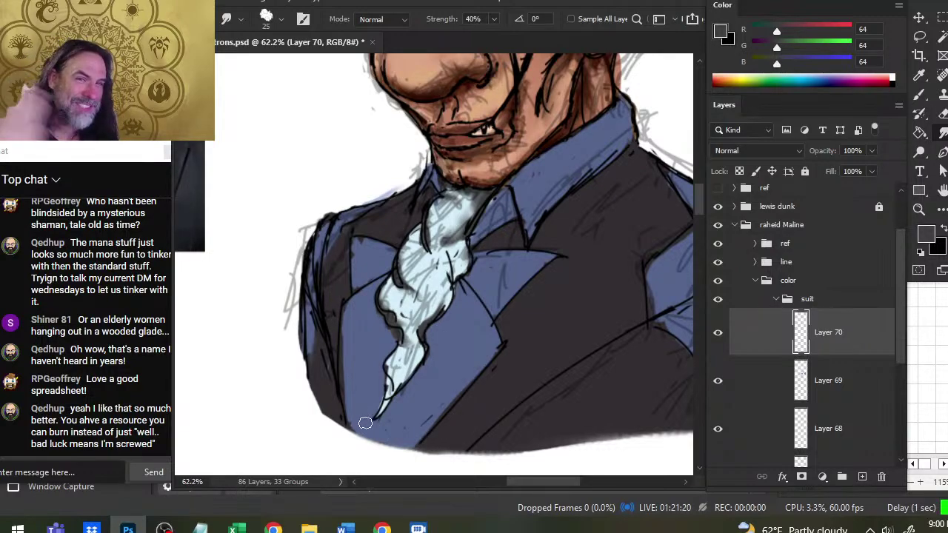
pyautogui.press('b')
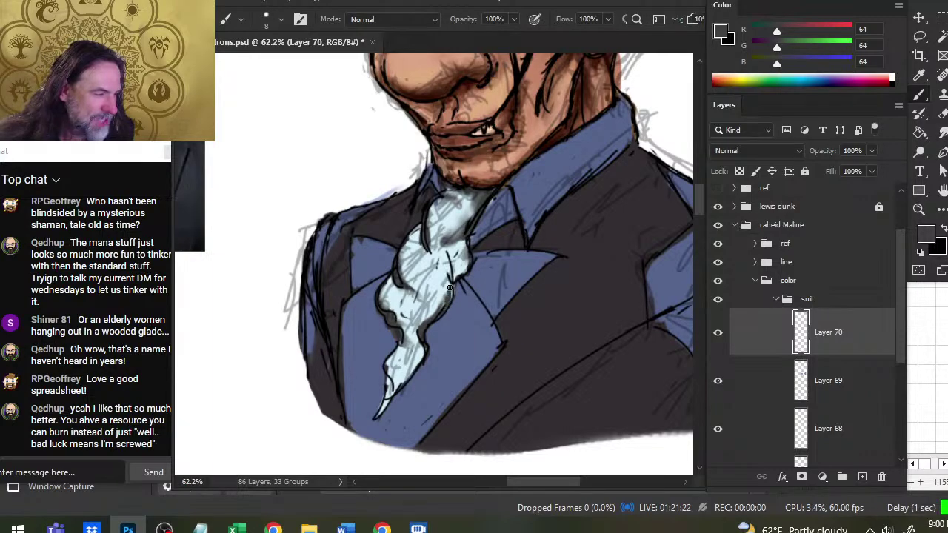
pyautogui.press('r')
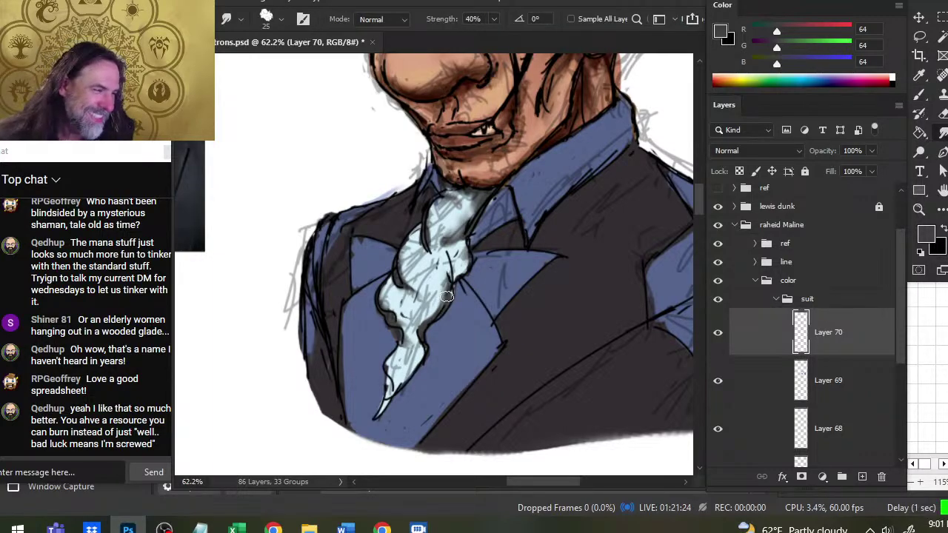
pyautogui.press('b')
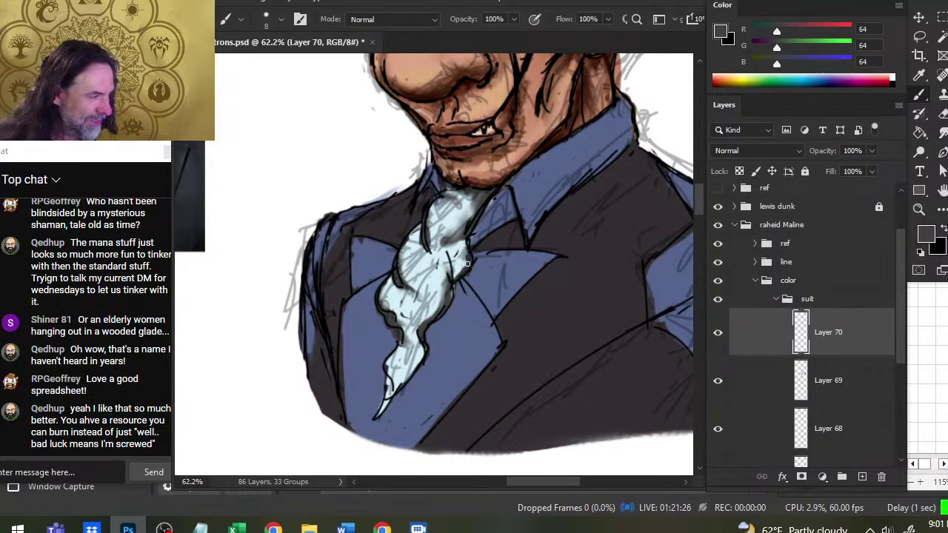
pyautogui.press('r')
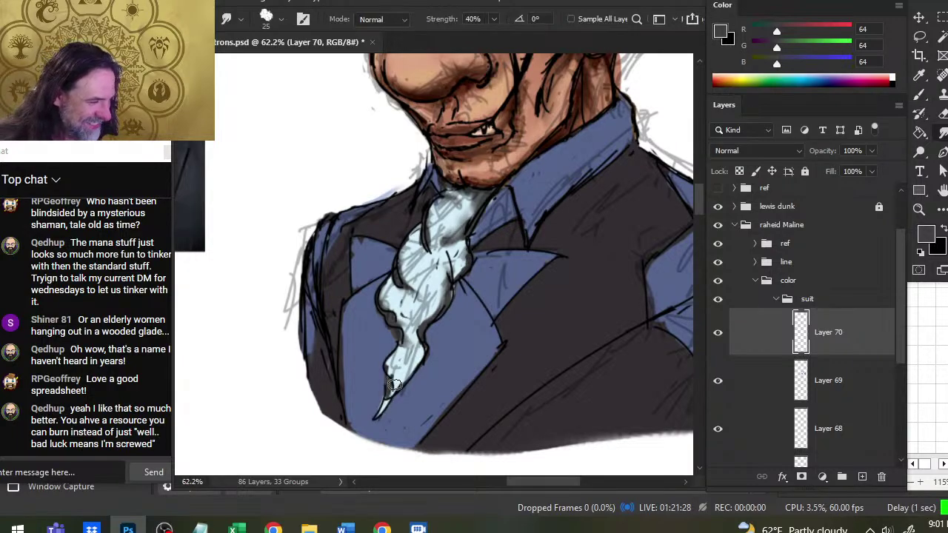
pyautogui.moveTo(411, 346)
pyautogui.mouseDown()
pyautogui.moveTo(399, 368)
pyautogui.moveTo(391, 334)
pyautogui.moveTo(406, 364)
pyautogui.moveTo(388, 321)
pyautogui.moveTo(399, 333)
pyautogui.moveTo(386, 316)
pyautogui.moveTo(397, 317)
pyautogui.moveTo(398, 278)
pyautogui.moveTo(407, 288)
pyautogui.moveTo(431, 222)
pyautogui.moveTo(411, 241)
pyautogui.moveTo(423, 250)
pyautogui.moveTo(422, 227)
pyautogui.moveTo(425, 255)
pyautogui.moveTo(414, 245)
pyautogui.moveTo(422, 238)
pyautogui.moveTo(414, 247)
pyautogui.moveTo(427, 236)
pyautogui.moveTo(438, 250)
pyautogui.moveTo(433, 209)
pyautogui.moveTo(445, 225)
pyautogui.moveTo(452, 204)
pyautogui.moveTo(465, 219)
pyautogui.moveTo(446, 199)
pyautogui.moveTo(462, 216)
pyautogui.moveTo(447, 206)
pyautogui.moveTo(440, 221)
pyautogui.moveTo(438, 213)
pyautogui.moveTo(455, 238)
pyautogui.moveTo(451, 251)
pyautogui.moveTo(444, 216)
pyautogui.moveTo(447, 273)
pyautogui.mouseUp()
# Step: Add grey shading to the cravat's left-hand folds and smudge it through the centre of the fabric
pyautogui.press('b')
pyautogui.press('b')
pyautogui.moveTo(422, 236)
pyautogui.mouseDown()
pyautogui.moveTo(399, 296)
pyautogui.moveTo(364, 326)
pyautogui.moveTo(405, 302)
pyautogui.moveTo(379, 334)
pyautogui.mouseUp()
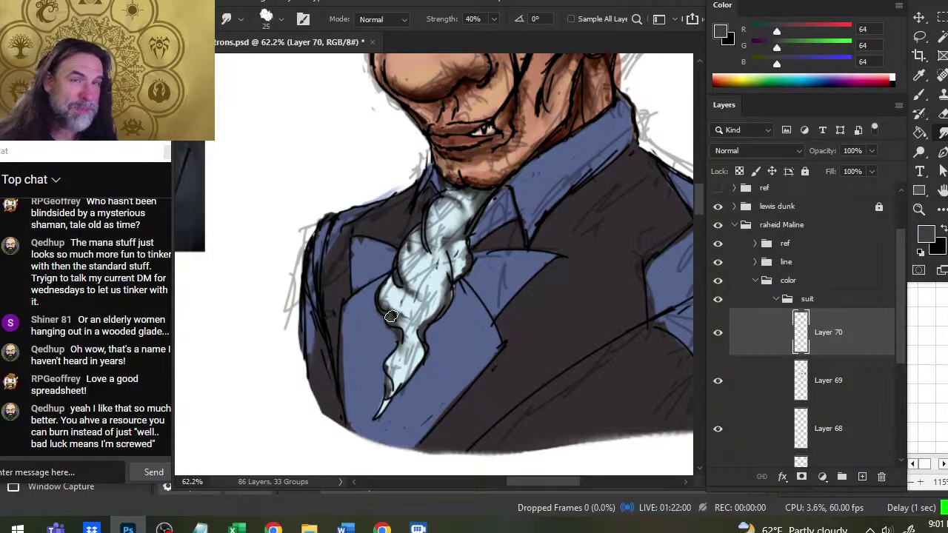
pyautogui.moveTo(449, 229)
pyautogui.mouseDown()
pyautogui.moveTo(441, 210)
pyautogui.moveTo(434, 224)
pyautogui.moveTo(442, 257)
pyautogui.mouseUp()
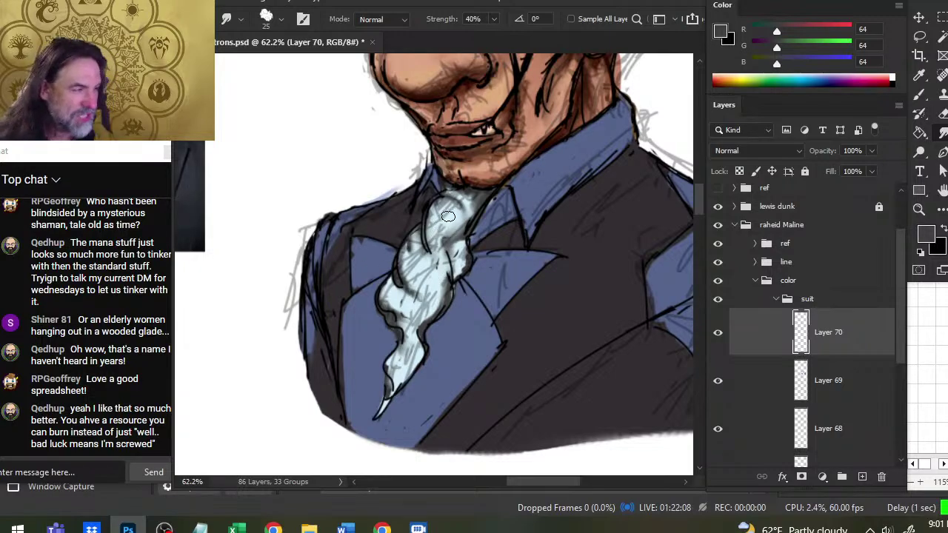
pyautogui.moveTo(447, 215)
pyautogui.mouseDown()
pyautogui.moveTo(423, 240)
pyautogui.moveTo(414, 294)
pyautogui.moveTo(410, 258)
pyautogui.moveTo(408, 283)
pyautogui.moveTo(400, 278)
pyautogui.moveTo(436, 299)
pyautogui.moveTo(417, 262)
pyautogui.moveTo(422, 303)
pyautogui.moveTo(407, 270)
pyautogui.moveTo(425, 291)
pyautogui.moveTo(406, 299)
pyautogui.moveTo(434, 300)
pyautogui.moveTo(428, 287)
pyautogui.moveTo(443, 301)
pyautogui.moveTo(449, 281)
pyautogui.moveTo(448, 297)
pyautogui.moveTo(434, 266)
pyautogui.moveTo(455, 284)
pyautogui.moveTo(434, 260)
pyautogui.mouseUp()
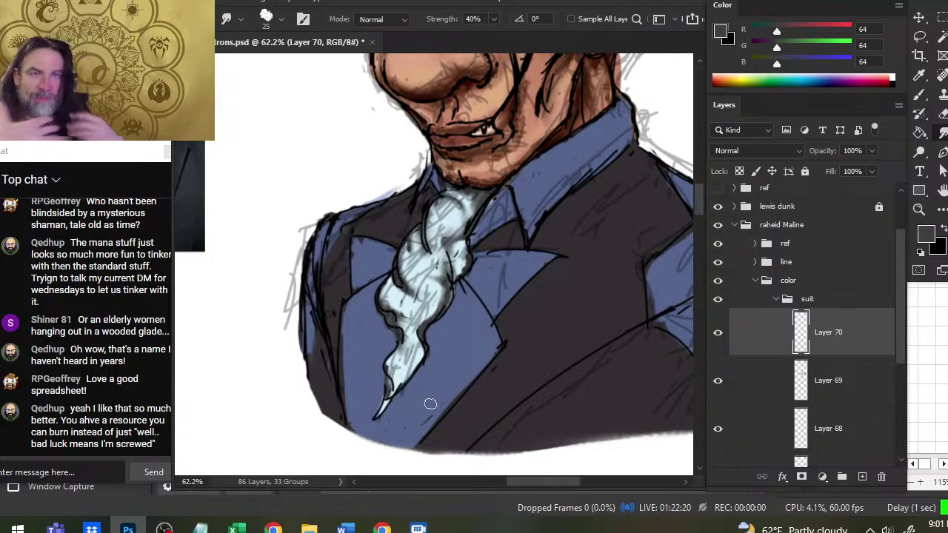
pyautogui.moveTo(428, 272)
pyautogui.mouseDown()
pyautogui.moveTo(450, 250)
pyautogui.moveTo(452, 283)
pyautogui.moveTo(459, 233)
pyautogui.moveTo(456, 265)
pyautogui.moveTo(459, 238)
pyautogui.moveTo(471, 248)
pyautogui.moveTo(455, 205)
pyautogui.moveTo(473, 215)
pyautogui.moveTo(461, 236)
pyautogui.moveTo(474, 259)
pyautogui.moveTo(461, 262)
pyautogui.moveTo(468, 256)
pyautogui.moveTo(461, 291)
pyautogui.moveTo(466, 268)
pyautogui.moveTo(457, 289)
pyautogui.moveTo(460, 272)
pyautogui.moveTo(443, 269)
pyautogui.moveTo(436, 316)
pyautogui.moveTo(450, 301)
pyautogui.moveTo(413, 276)
pyautogui.moveTo(436, 298)
pyautogui.moveTo(427, 285)
pyautogui.moveTo(396, 280)
pyautogui.moveTo(391, 255)
pyautogui.moveTo(379, 282)
pyautogui.moveTo(452, 276)
pyautogui.moveTo(417, 273)
pyautogui.moveTo(411, 260)
pyautogui.moveTo(418, 278)
pyautogui.moveTo(411, 267)
pyautogui.moveTo(413, 285)
pyautogui.moveTo(401, 283)
pyautogui.moveTo(429, 294)
pyautogui.moveTo(397, 271)
pyautogui.moveTo(368, 287)
pyautogui.mouseUp()
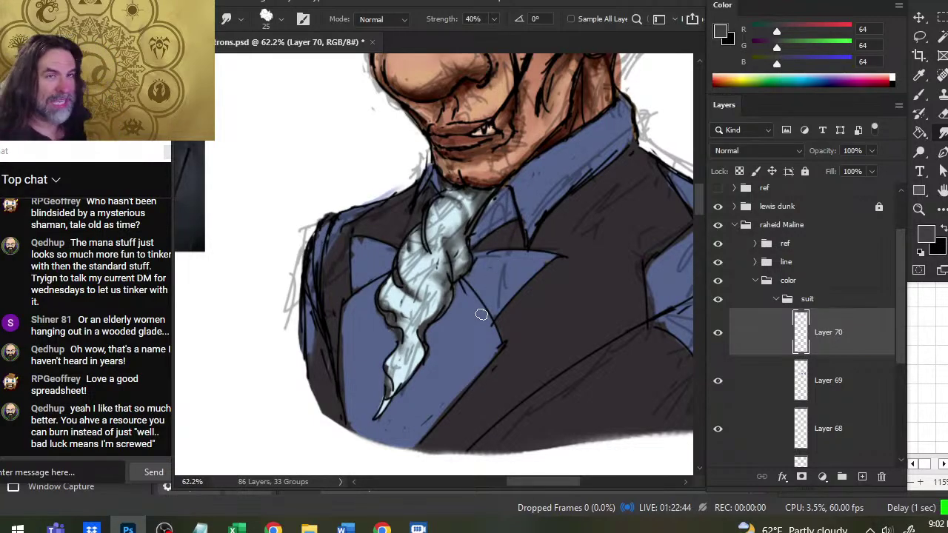
# Step: Darken the cravat's right-hand bulge and the edge beside the shirt collar, blending the grey with the smudge tool
pyautogui.press('b')
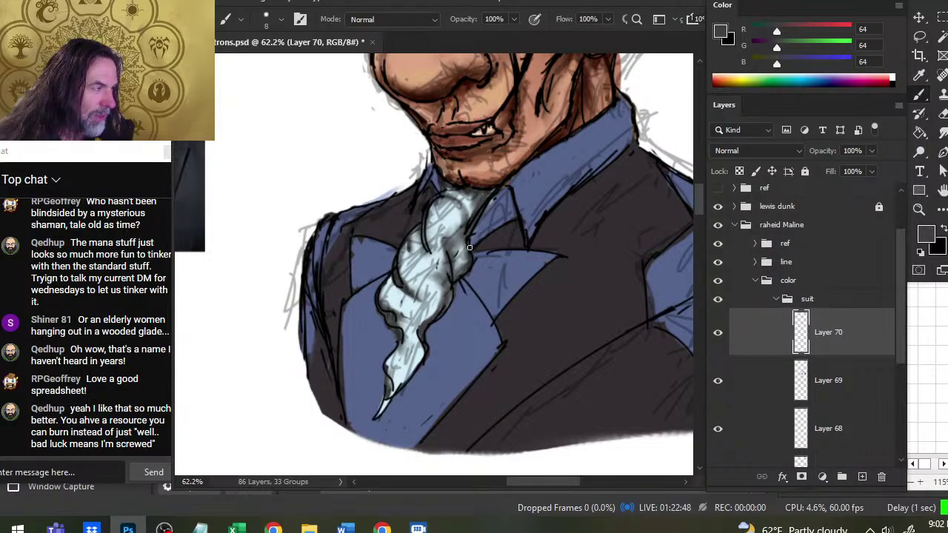
pyautogui.keyDown('alt'); pyautogui.click(399, 287); pyautogui.keyUp('alt')
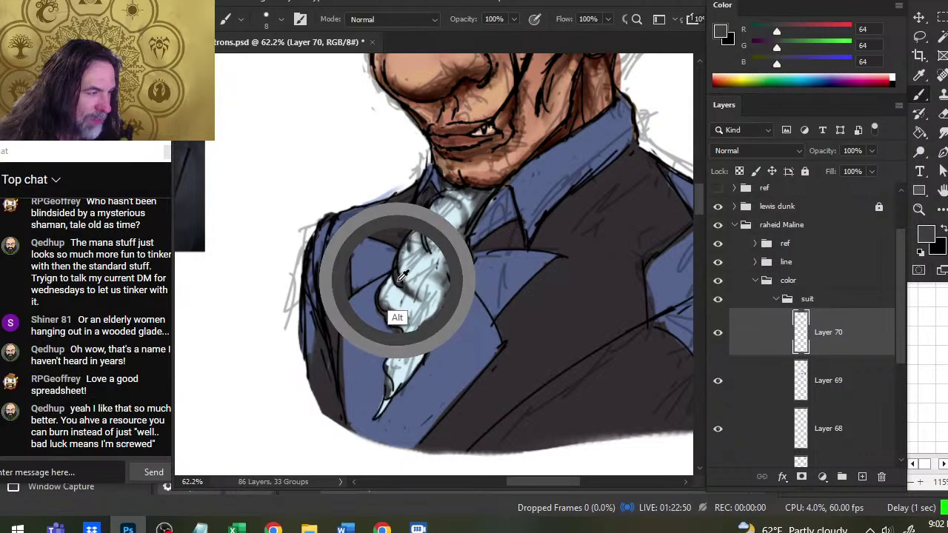
pyautogui.press('r')
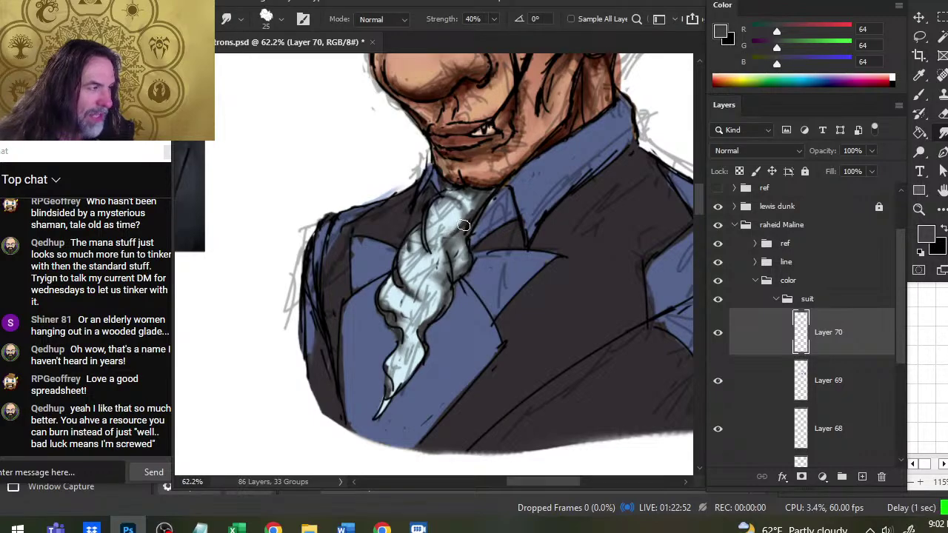
pyautogui.moveTo(476, 220)
pyautogui.mouseDown()
pyautogui.moveTo(457, 194)
pyautogui.moveTo(481, 195)
pyautogui.mouseUp()
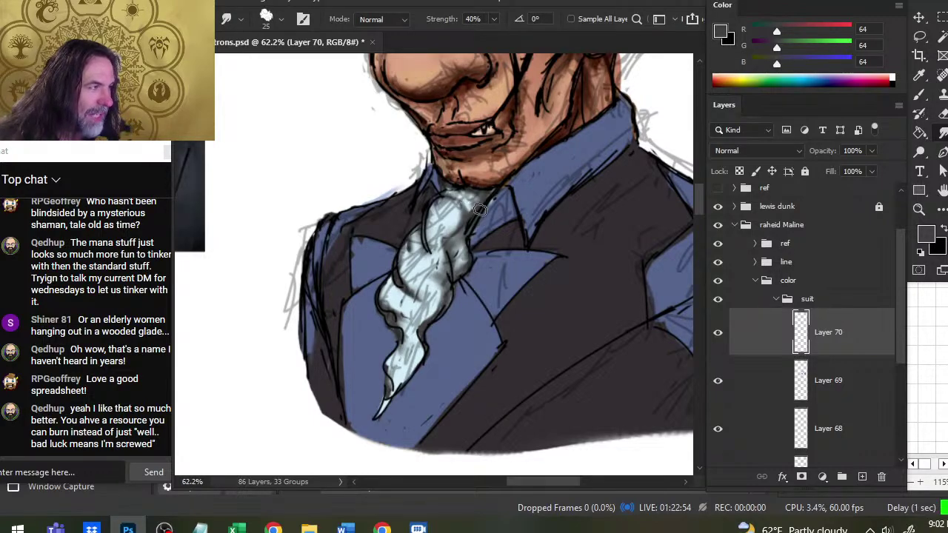
pyautogui.press('b')
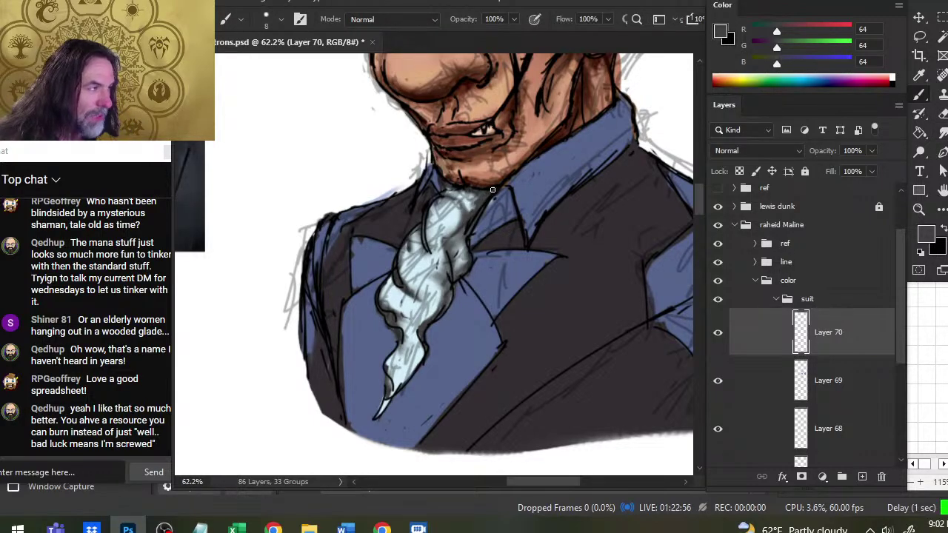
pyautogui.press('r')
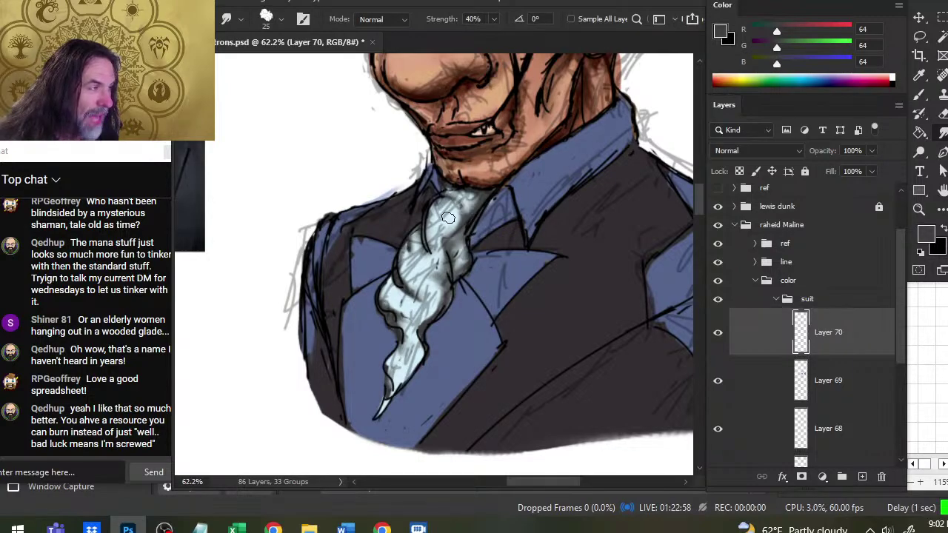
pyautogui.moveTo(448, 218)
pyautogui.mouseDown()
pyautogui.moveTo(434, 245)
pyautogui.moveTo(467, 229)
pyautogui.moveTo(463, 206)
pyautogui.moveTo(453, 223)
pyautogui.moveTo(460, 236)
pyautogui.moveTo(449, 221)
pyautogui.moveTo(456, 213)
pyautogui.moveTo(444, 215)
pyautogui.moveTo(465, 223)
pyautogui.moveTo(453, 220)
pyautogui.moveTo(446, 200)
pyautogui.moveTo(433, 217)
pyautogui.moveTo(458, 226)
pyautogui.moveTo(461, 204)
pyautogui.moveTo(452, 236)
pyautogui.moveTo(467, 222)
pyautogui.moveTo(473, 244)
pyautogui.moveTo(476, 199)
pyautogui.moveTo(467, 242)
pyautogui.moveTo(465, 229)
pyautogui.moveTo(482, 197)
pyautogui.moveTo(462, 246)
pyautogui.mouseUp()
# Step: Deepen the shadow on the cravat's upper right side and smudge it up towards the chin
pyautogui.press('b')
pyautogui.press('r')
pyautogui.press('b')
pyautogui.press('r')
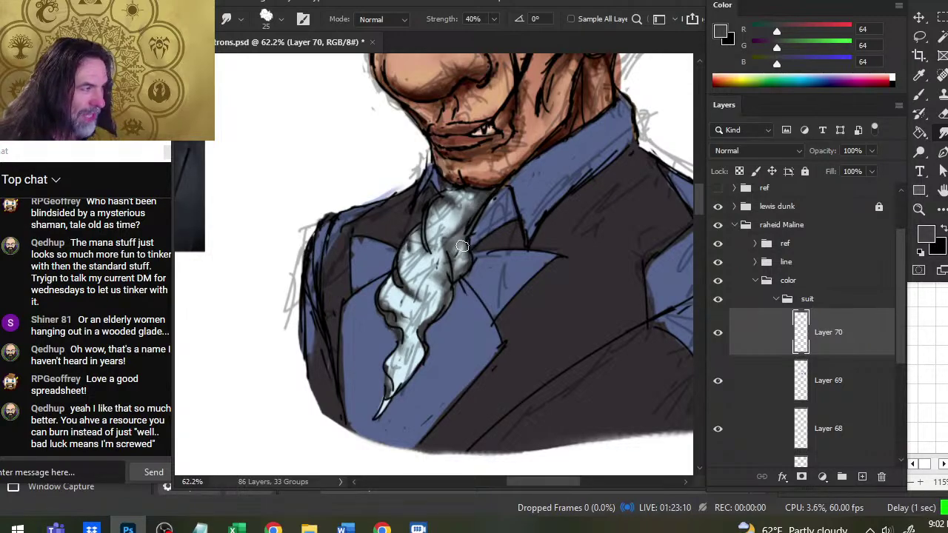
pyautogui.moveTo(480, 199); pyautogui.dragTo(452, 225)
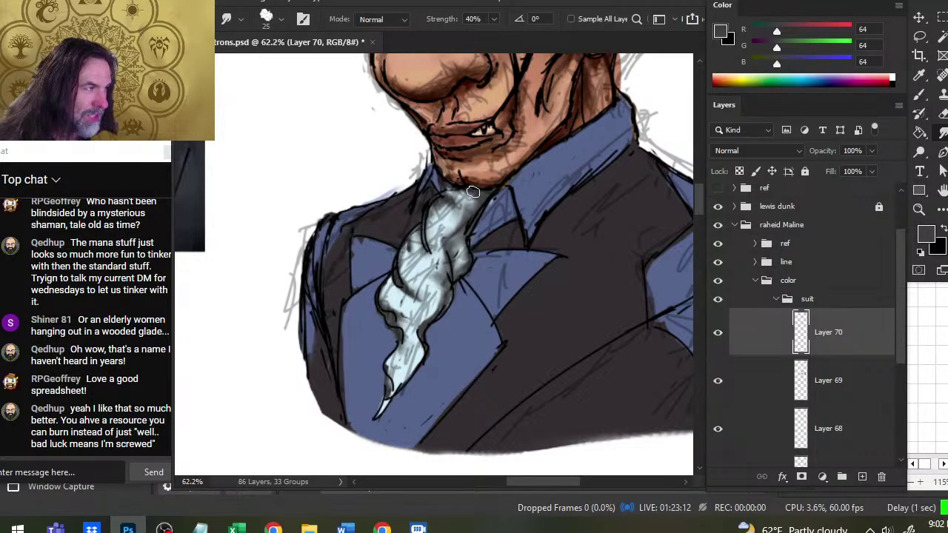
pyautogui.moveTo(470, 190)
pyautogui.mouseDown()
pyautogui.moveTo(470, 215)
pyautogui.moveTo(475, 182)
pyautogui.mouseUp()
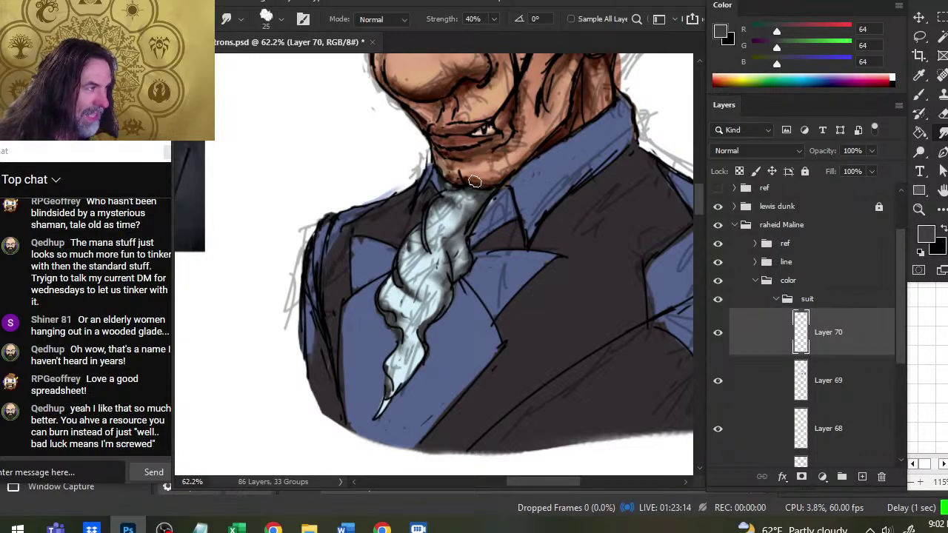
# Step: Paint more grey directly beneath the chin and blend it down into the cravat's upper fold
pyautogui.press('b')
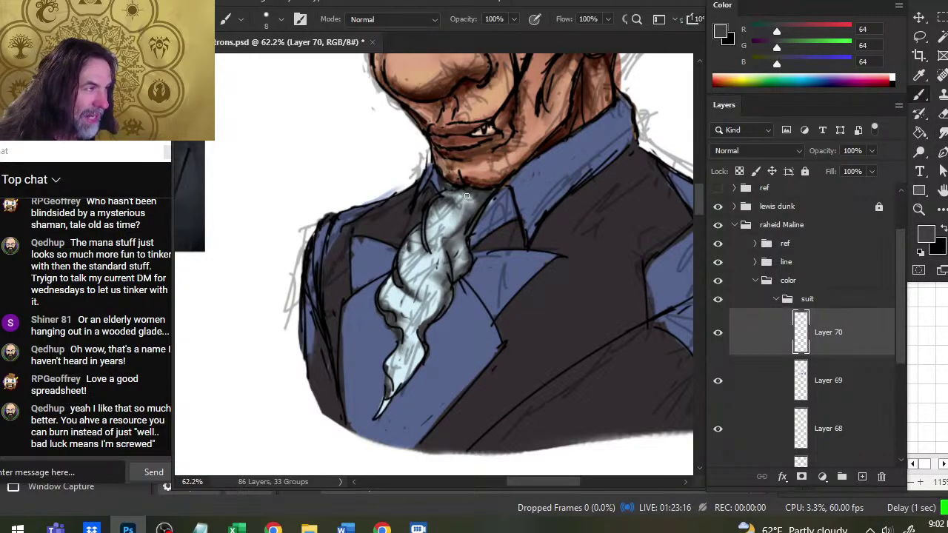
pyautogui.press('r')
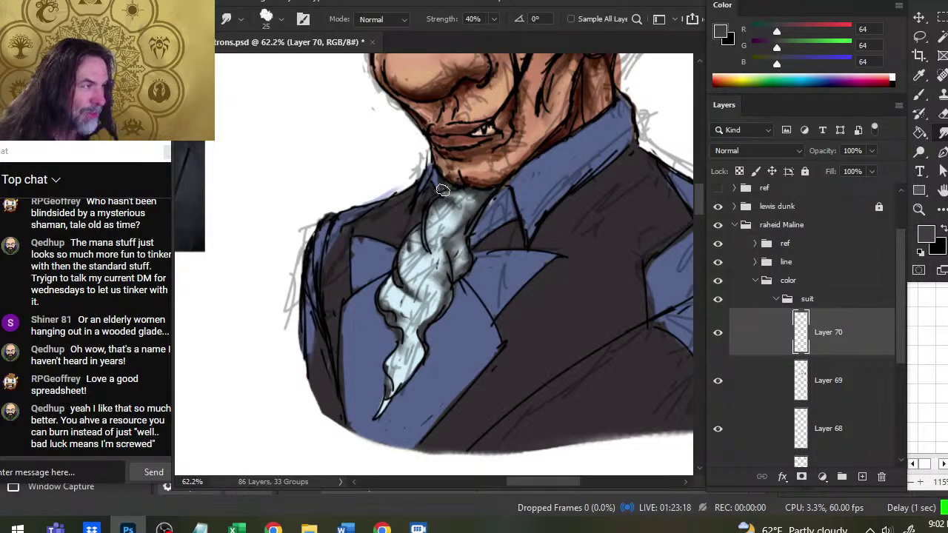
pyautogui.press('b')
pyautogui.press('r')
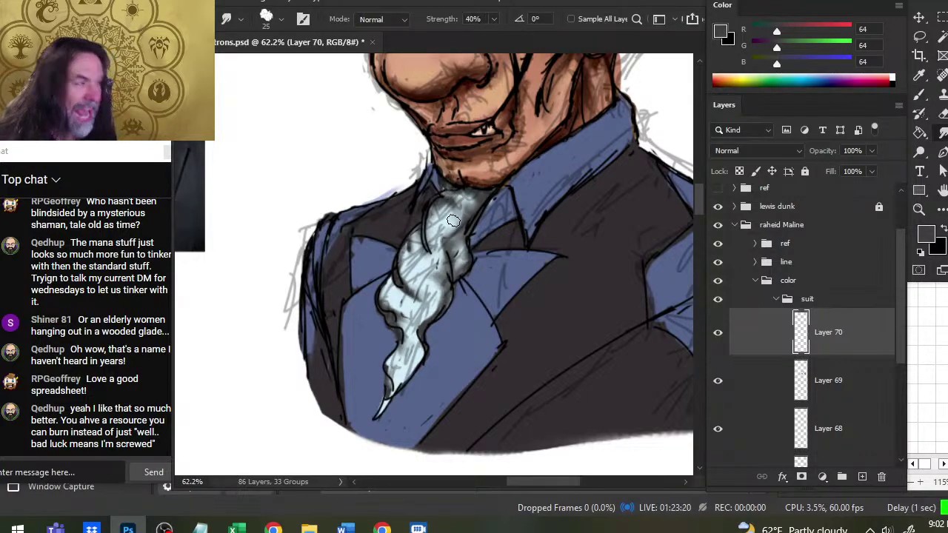
pyautogui.press('b')
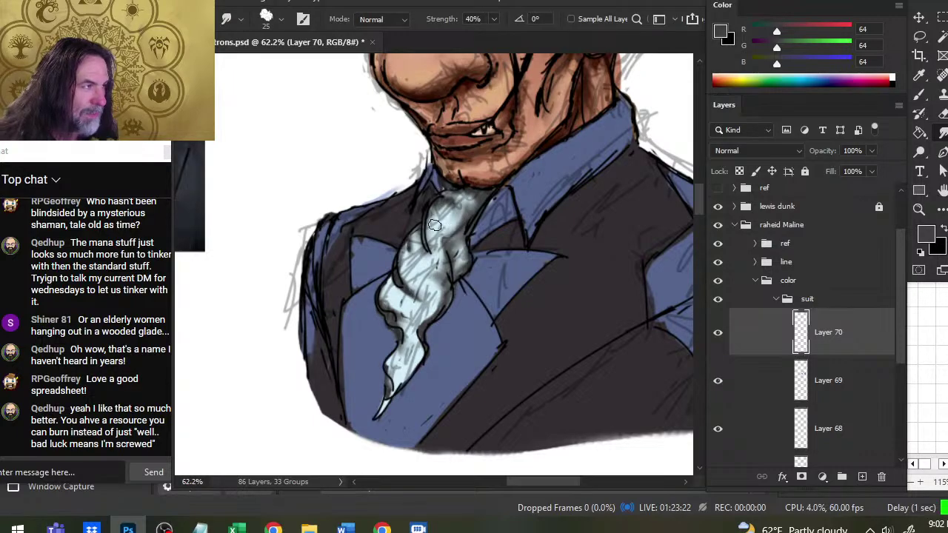
pyautogui.press('b')
pyautogui.press('r')
pyautogui.moveTo(448, 196); pyautogui.dragTo(479, 205)
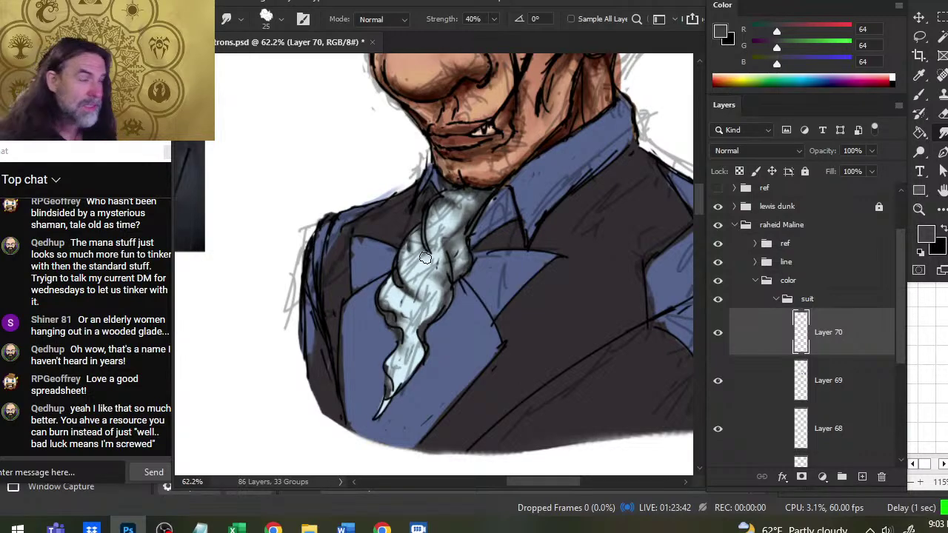
pyautogui.press('b')
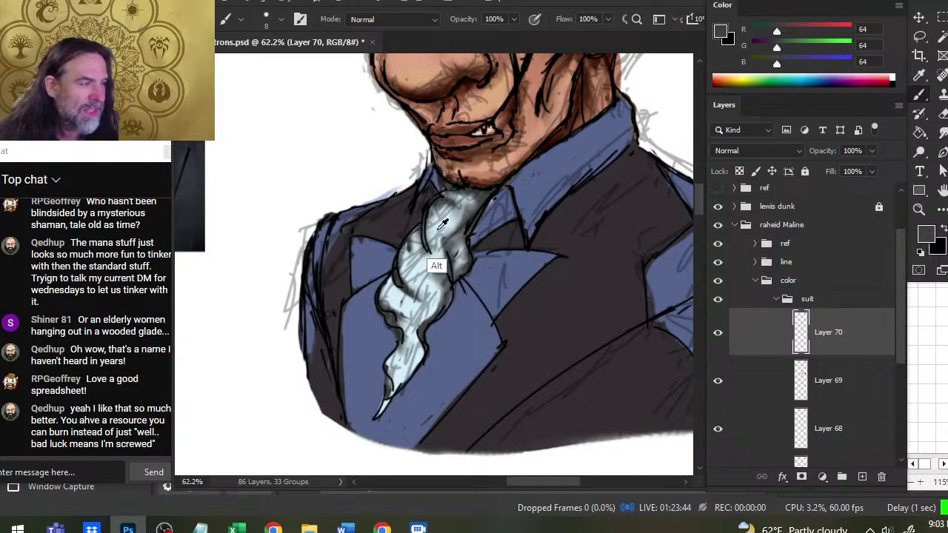
pyautogui.press('r')
pyautogui.moveTo(445, 210)
pyautogui.mouseDown()
pyautogui.moveTo(451, 246)
pyautogui.moveTo(460, 231)
pyautogui.moveTo(467, 243)
pyautogui.moveTo(444, 210)
pyautogui.moveTo(457, 220)
pyautogui.moveTo(435, 241)
pyautogui.mouseUp()
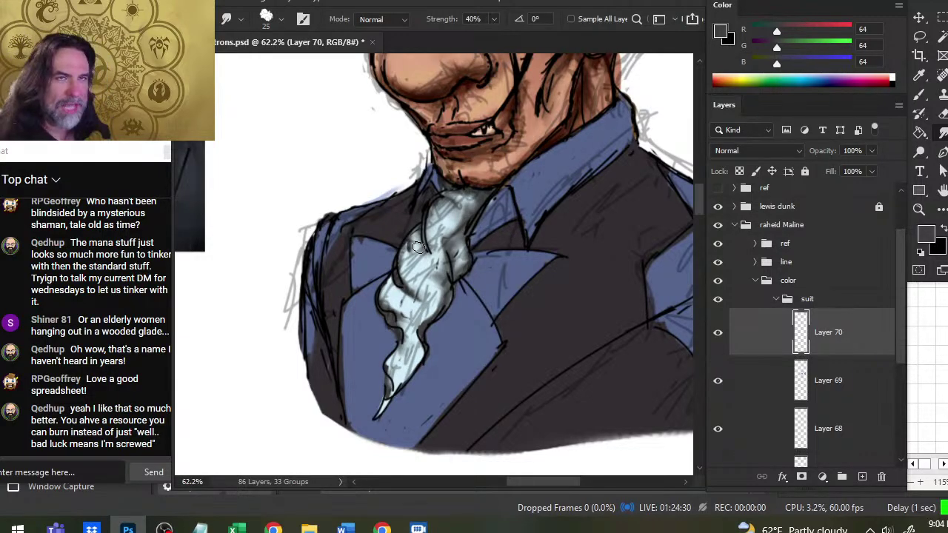
# Step: Build up dark creases in the middle of the cravat and smudge them towards its lower left fold
pyautogui.press('b')
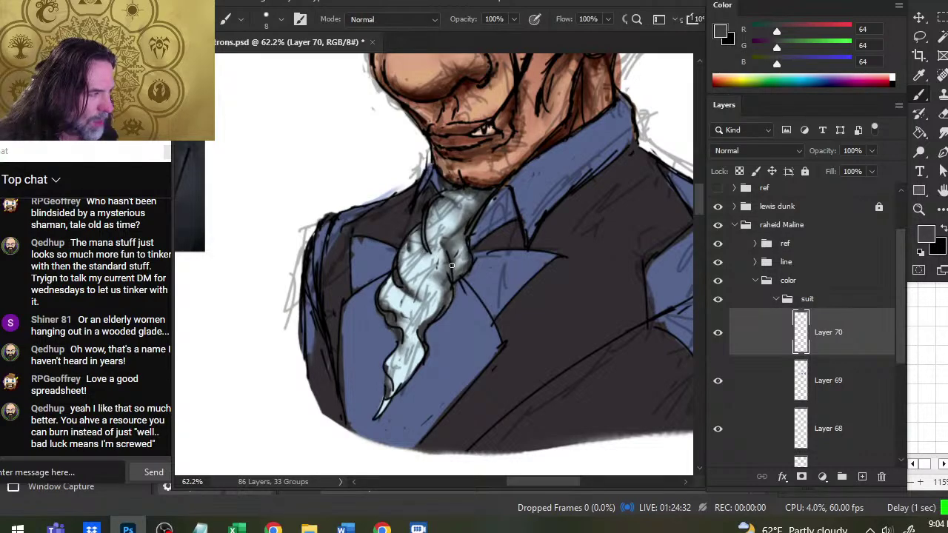
pyautogui.press('r')
pyautogui.moveTo(451, 259)
pyautogui.mouseDown()
pyautogui.moveTo(447, 247)
pyautogui.moveTo(459, 251)
pyautogui.moveTo(447, 246)
pyautogui.moveTo(453, 263)
pyautogui.moveTo(448, 252)
pyautogui.mouseUp()
pyautogui.press('b')
pyautogui.press('r')
pyautogui.press('b')
pyautogui.press('r')
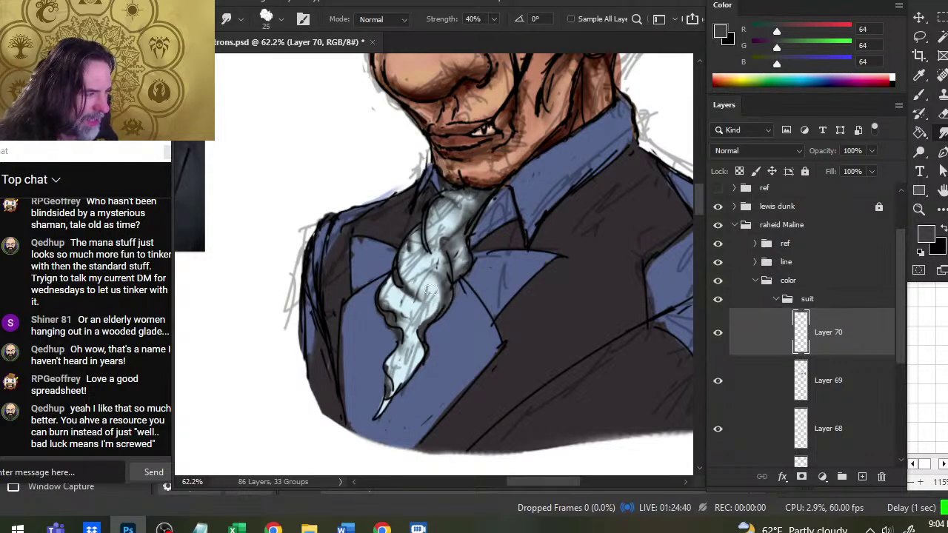
pyautogui.moveTo(436, 276)
pyautogui.mouseDown()
pyautogui.moveTo(430, 297)
pyautogui.moveTo(427, 277)
pyautogui.moveTo(416, 295)
pyautogui.moveTo(400, 278)
pyautogui.moveTo(436, 288)
pyautogui.moveTo(423, 264)
pyautogui.moveTo(418, 290)
pyautogui.moveTo(430, 299)
pyautogui.moveTo(436, 285)
pyautogui.moveTo(432, 307)
pyautogui.moveTo(421, 299)
pyautogui.moveTo(431, 276)
pyautogui.moveTo(401, 259)
pyautogui.moveTo(425, 273)
pyautogui.moveTo(404, 243)
pyautogui.moveTo(422, 275)
pyautogui.moveTo(412, 288)
pyautogui.moveTo(436, 272)
pyautogui.moveTo(410, 282)
pyautogui.moveTo(427, 257)
pyautogui.moveTo(420, 289)
pyautogui.moveTo(410, 276)
pyautogui.moveTo(437, 318)
pyautogui.moveTo(431, 299)
pyautogui.moveTo(425, 317)
pyautogui.moveTo(393, 314)
pyautogui.moveTo(415, 316)
pyautogui.moveTo(410, 331)
pyautogui.moveTo(430, 311)
pyautogui.moveTo(396, 309)
pyautogui.mouseUp()
pyautogui.press('b')
pyautogui.press('r')
# Step: Compare the portrait with and without the Layer 70 shading, and reduce that layer's opacity to 78%
pyautogui.press('z')
pyautogui.moveTo(450, 293); pyautogui.dragTo(399, 325)
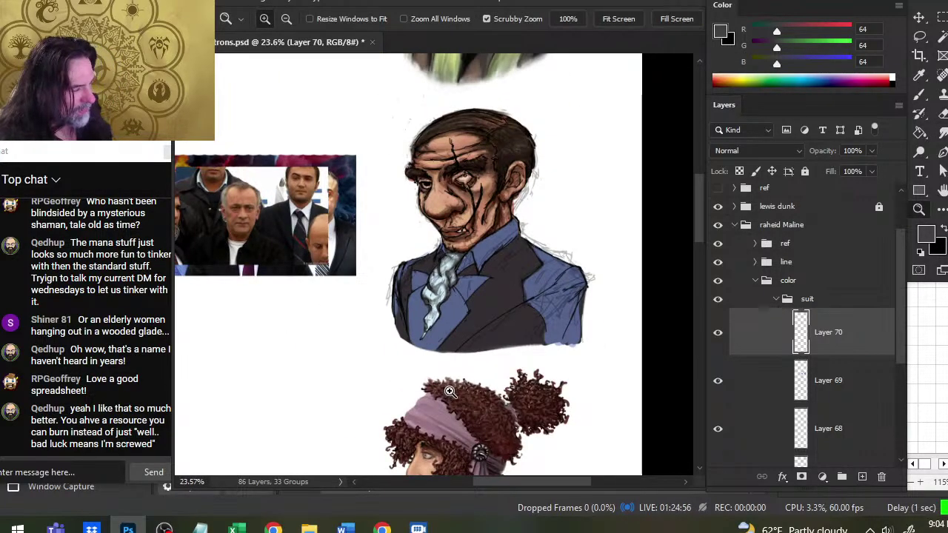
pyautogui.click(717, 333)
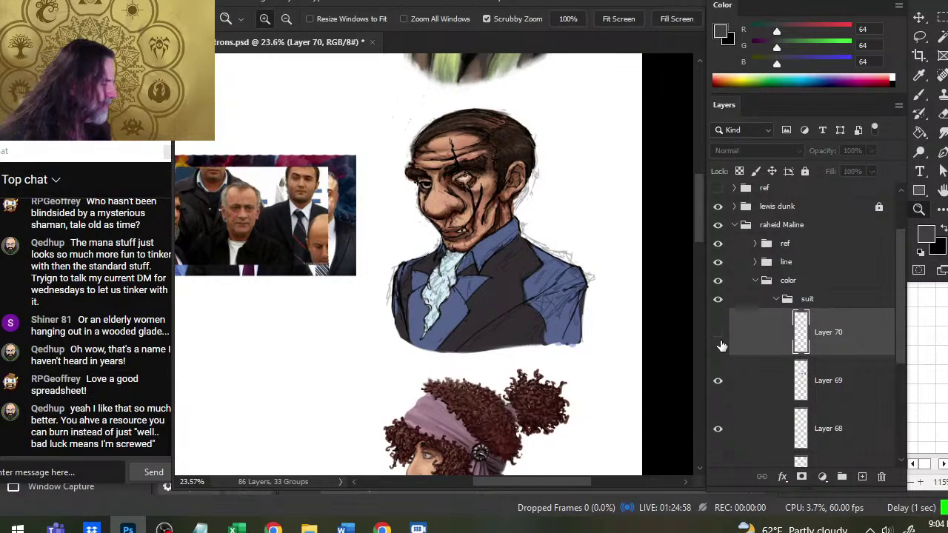
pyautogui.click(717, 333)
pyautogui.click(872, 151)
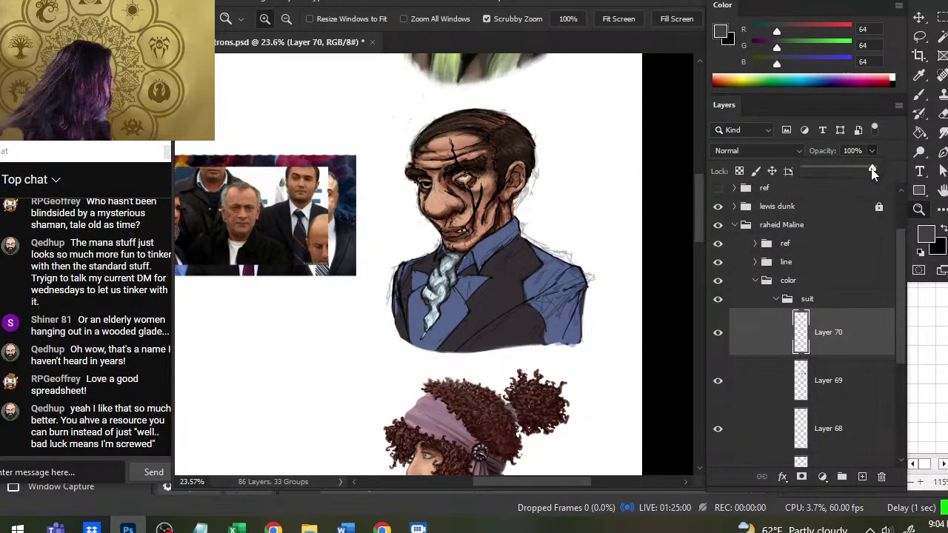
pyautogui.moveTo(873, 168); pyautogui.dragTo(858, 181)
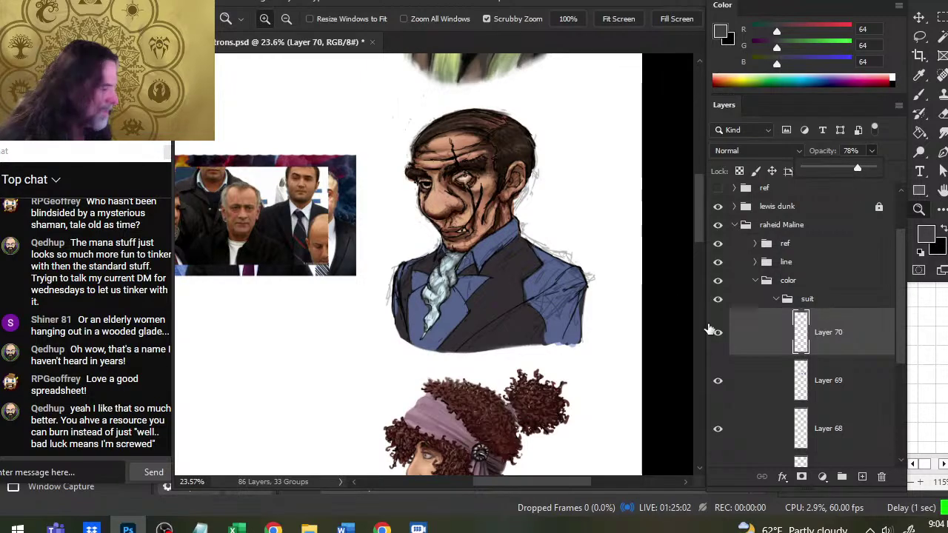
pyautogui.click(773, 351)
# Step: Toggle Layer 69 and Layer 68 to identify their contents, and move Layer 68 above Layer 69
pyautogui.click(729, 390)
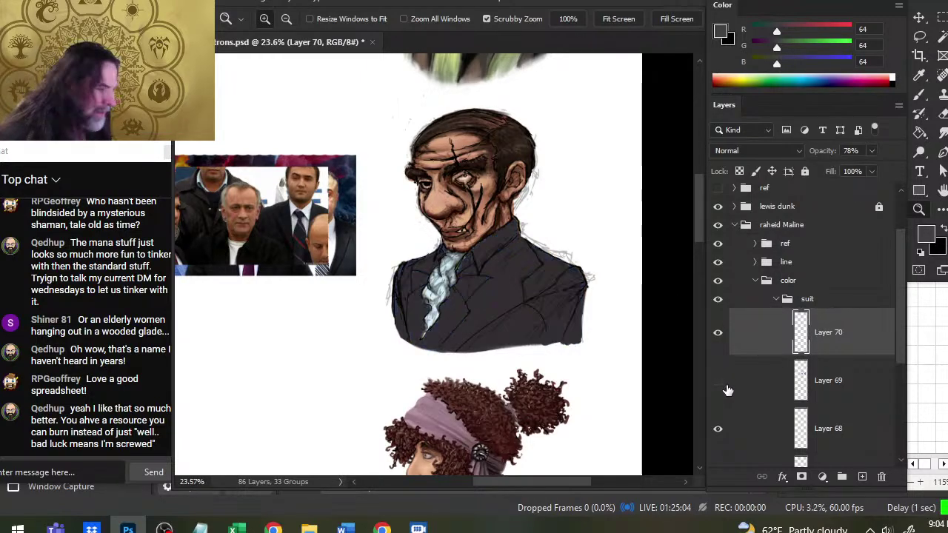
pyautogui.click(729, 390)
pyautogui.click(724, 430)
pyautogui.click(717, 427)
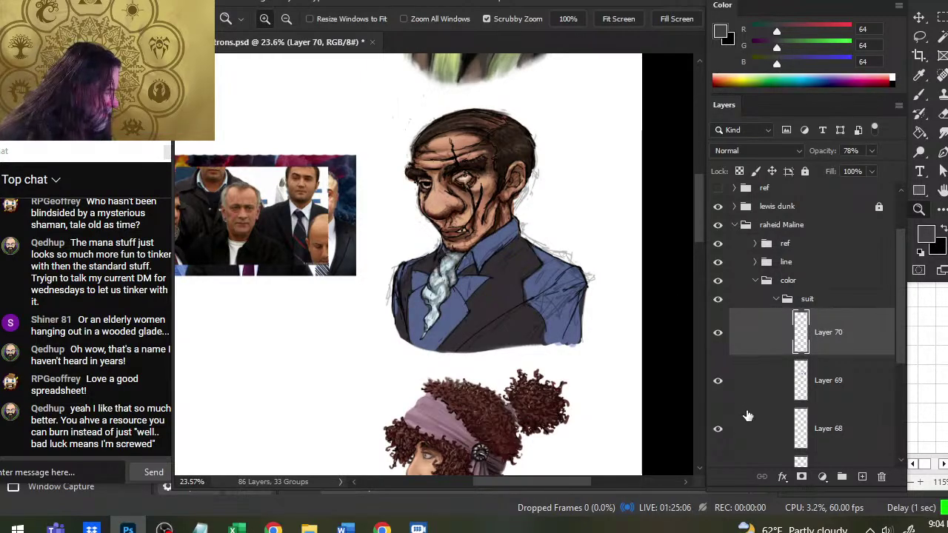
pyautogui.moveTo(744, 414); pyautogui.dragTo(766, 370)
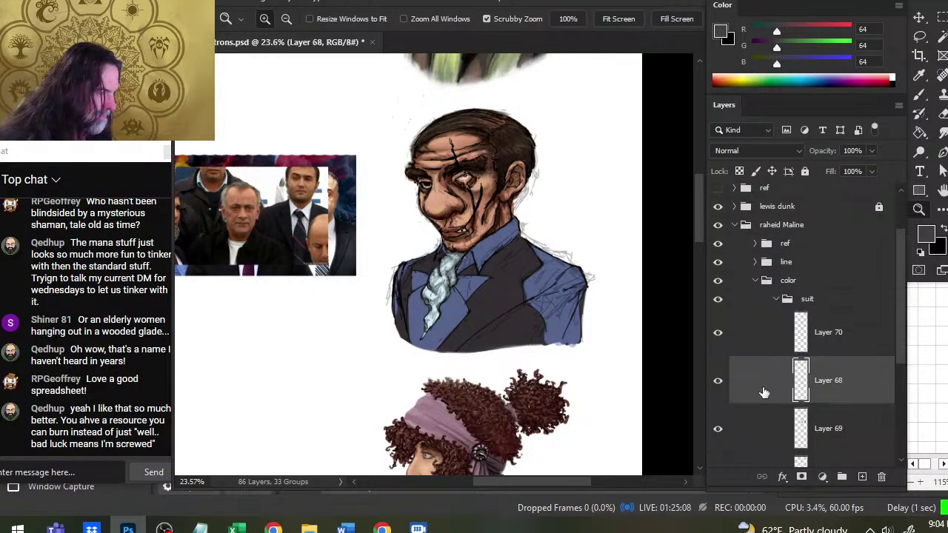
# Step: Group Layer 68 and Layer 70 and name the group "afghan"
pyautogui.keyDown('ctrl'); pyautogui.click(781, 343); pyautogui.keyUp('ctrl')
pyautogui.hotkey('ctrl', 'g')
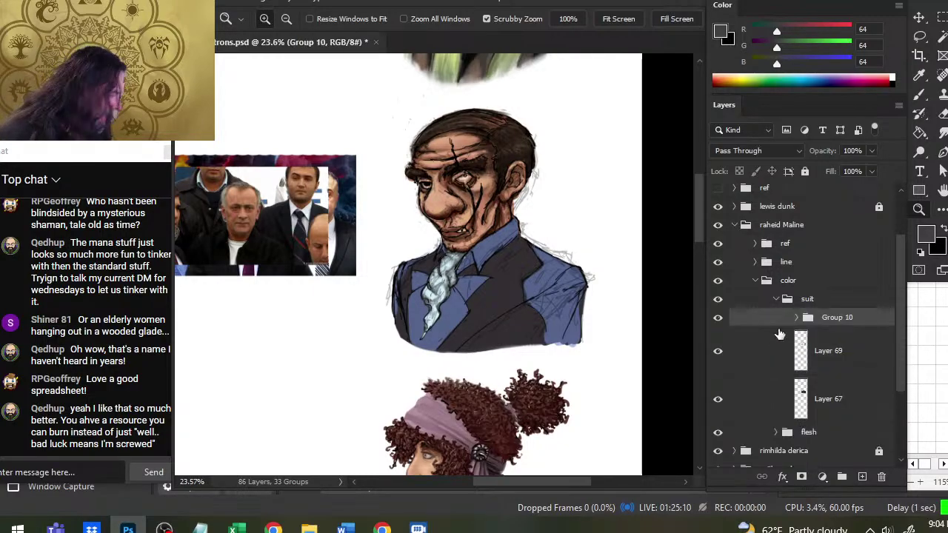
pyautogui.doubleClick(838, 317)
pyautogui.write('afghan')
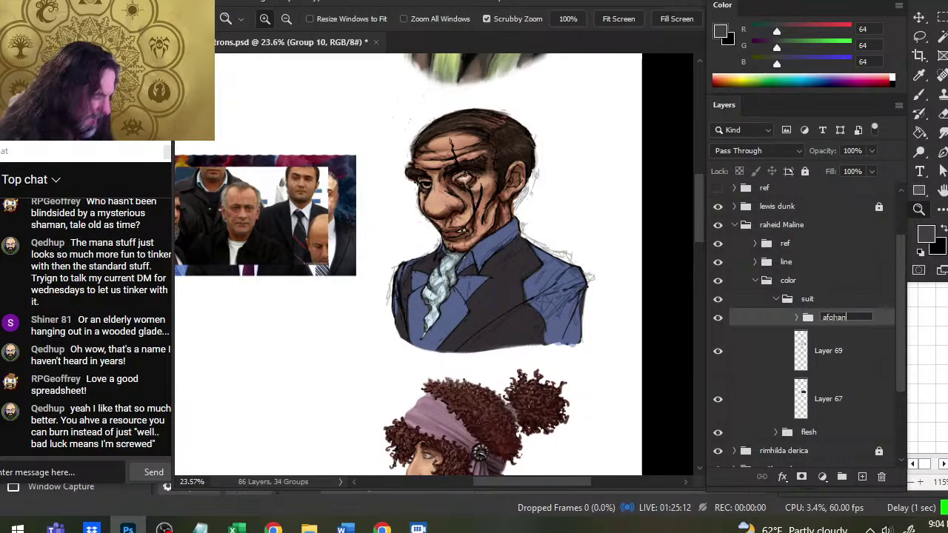
pyautogui.press('Return')
# Step: Check what Layer 69 contains by toggling its visibility, and put it in a group named "trim"
pyautogui.click(717, 353)
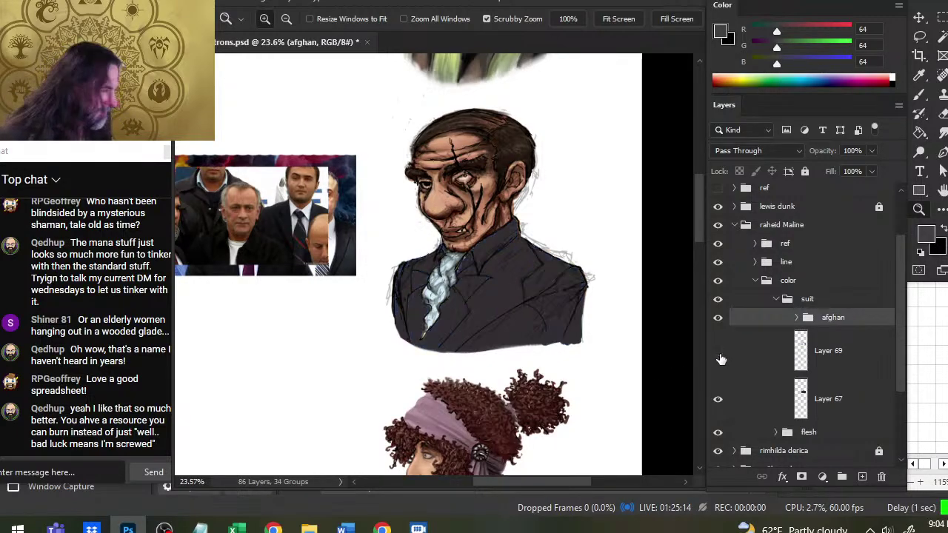
pyautogui.click(718, 363)
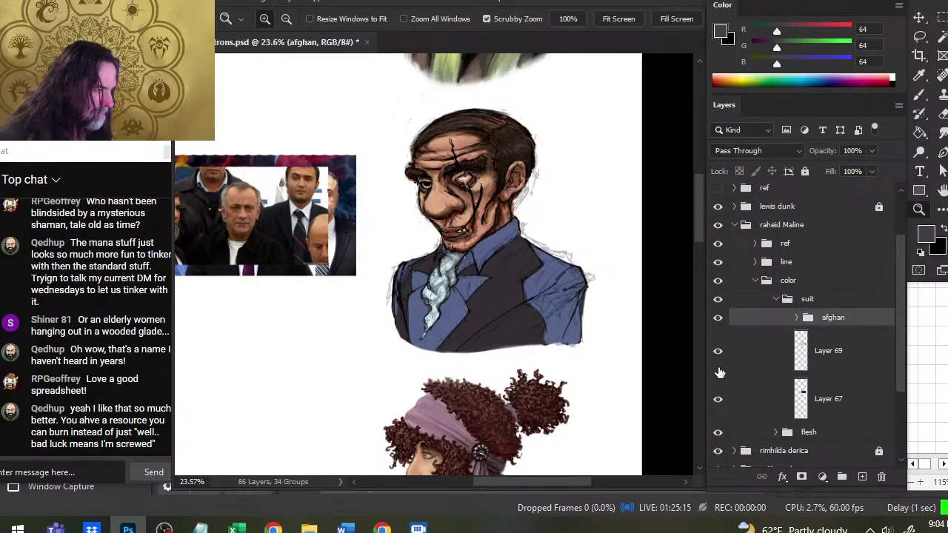
pyautogui.click(769, 361)
pyautogui.hotkey('ctrl', 'g')
pyautogui.doubleClick(825, 336)
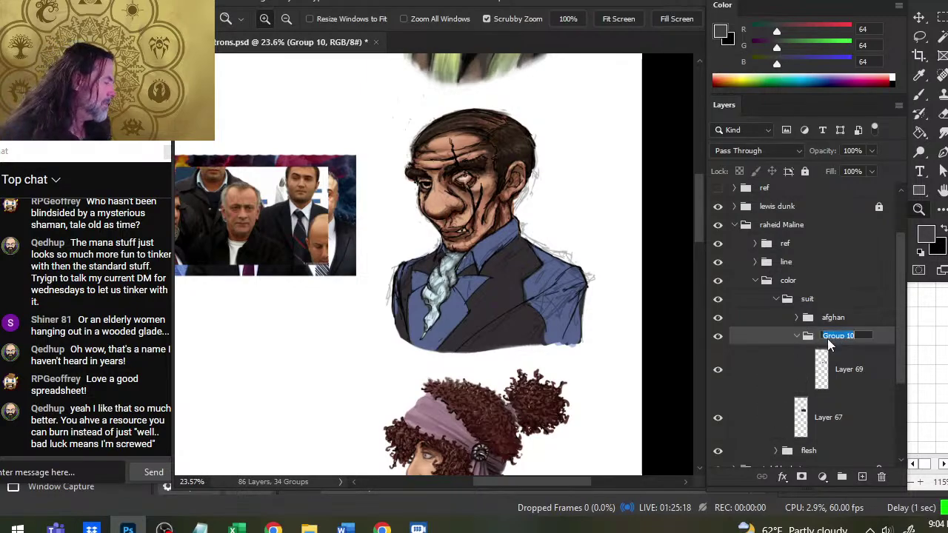
pyautogui.write('m')
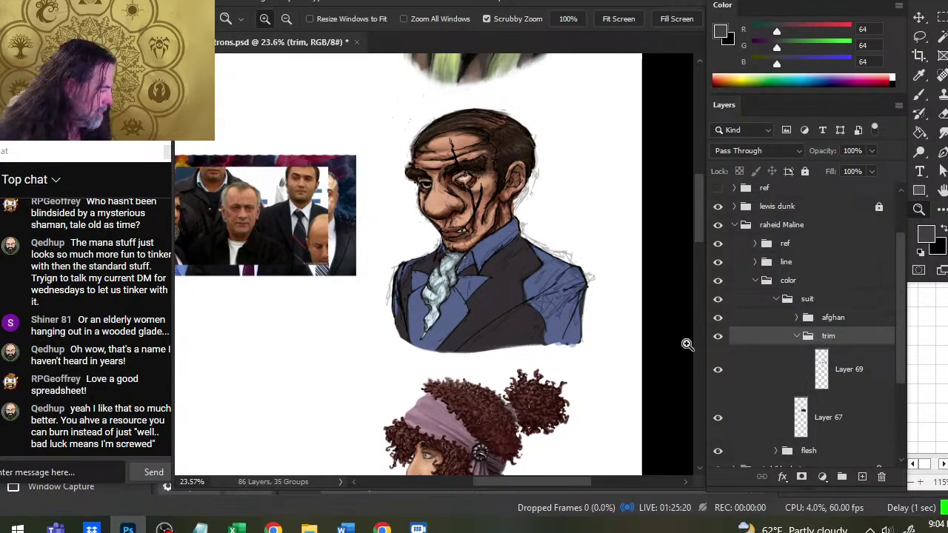
# Step: Put Layer 67 in its own group and name it "base"
pyautogui.click(839, 419)
pyautogui.hotkey('ctrl', 'g')
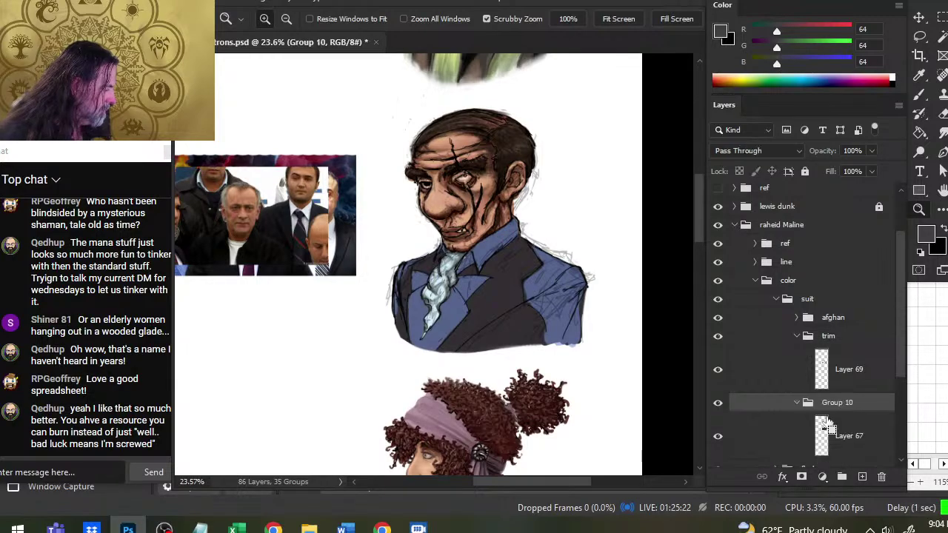
pyautogui.doubleClick(828, 402)
pyautogui.write('base')
pyautogui.press('Return')
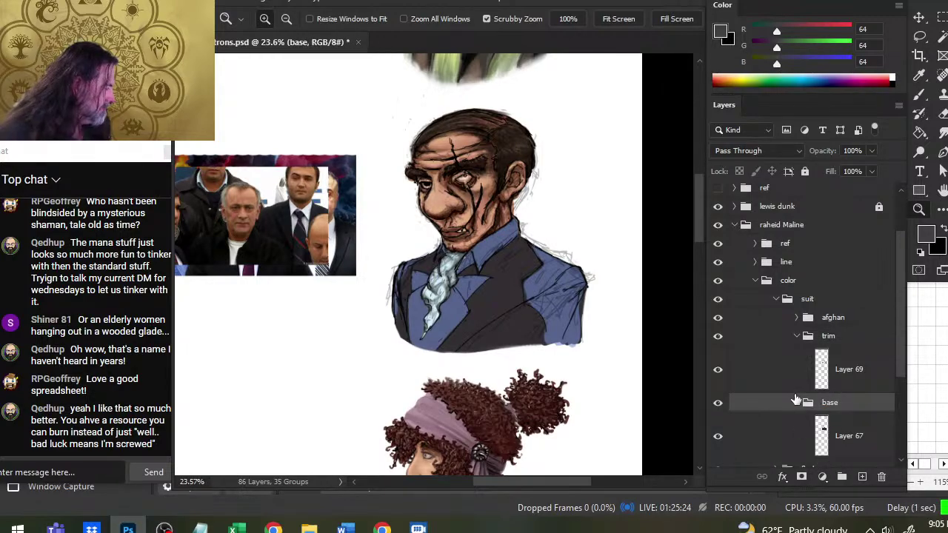
# Step: On Layer 67, sample near-black from a jacket in the reference photo and darken the lapel edge beside the blue shoulder, setting the brush to size 10
pyautogui.click(790, 438)
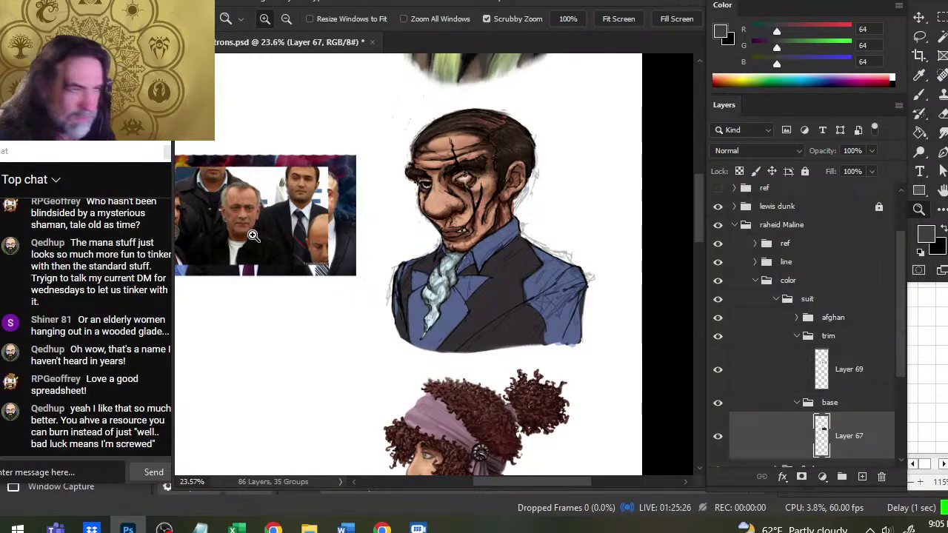
pyautogui.moveTo(225, 219); pyautogui.dragTo(262, 219)
pyautogui.press('b')
pyautogui.keyDown('alt'); pyautogui.moveTo(202, 244); pyautogui.dragTo(191, 220); pyautogui.keyUp('alt')
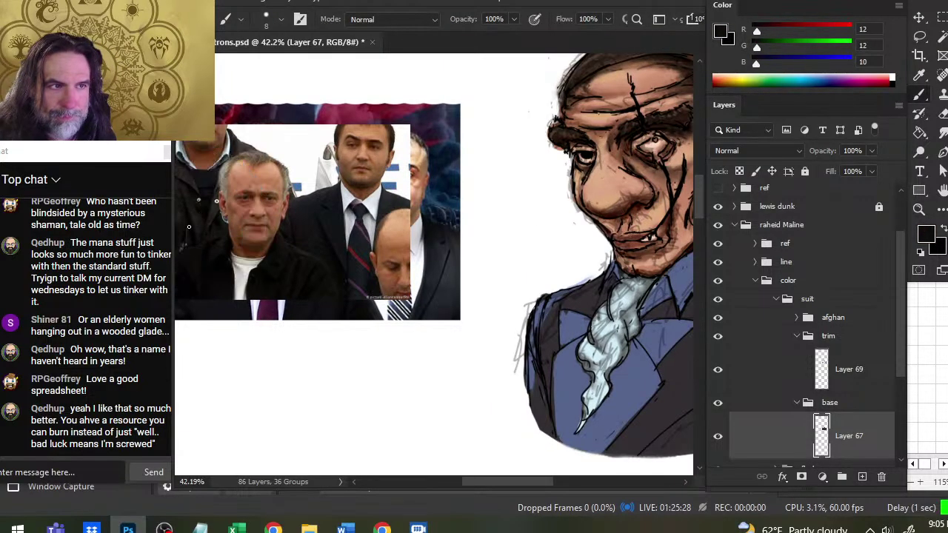
pyautogui.moveTo(565, 334); pyautogui.dragTo(408, 209)
pyautogui.press(']')
pyautogui.press(']')
pyautogui.press(']')
pyautogui.press(']')
pyautogui.press(']')
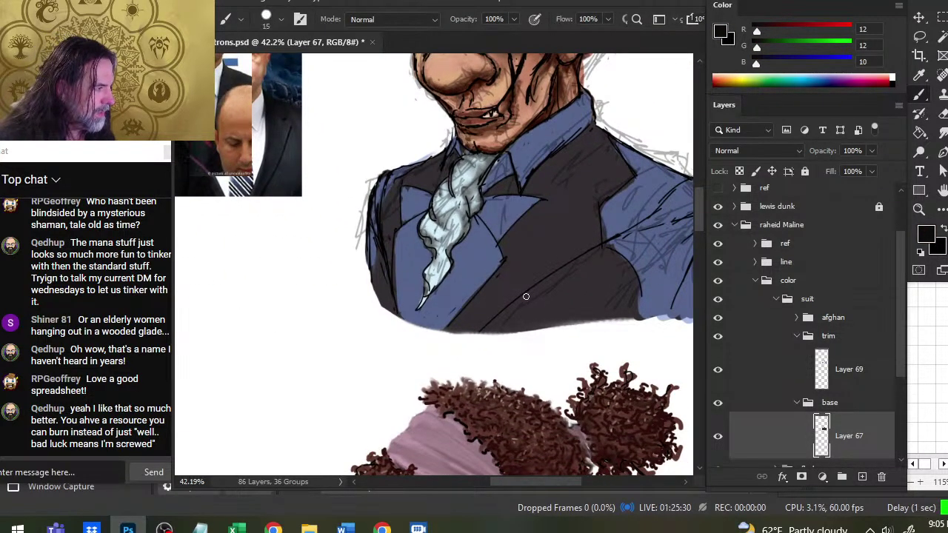
pyautogui.moveTo(579, 290); pyautogui.dragTo(461, 314)
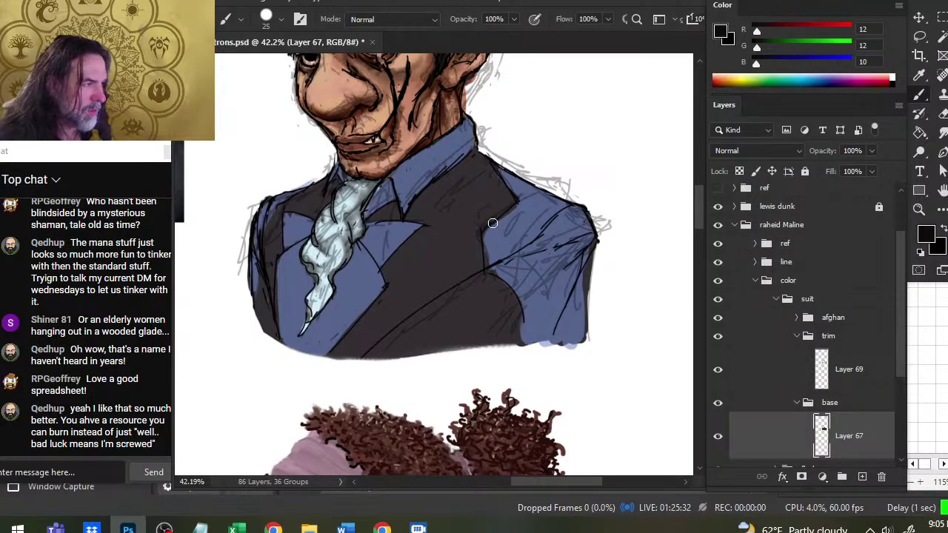
pyautogui.press('[')
pyautogui.press('[')
pyautogui.press('[')
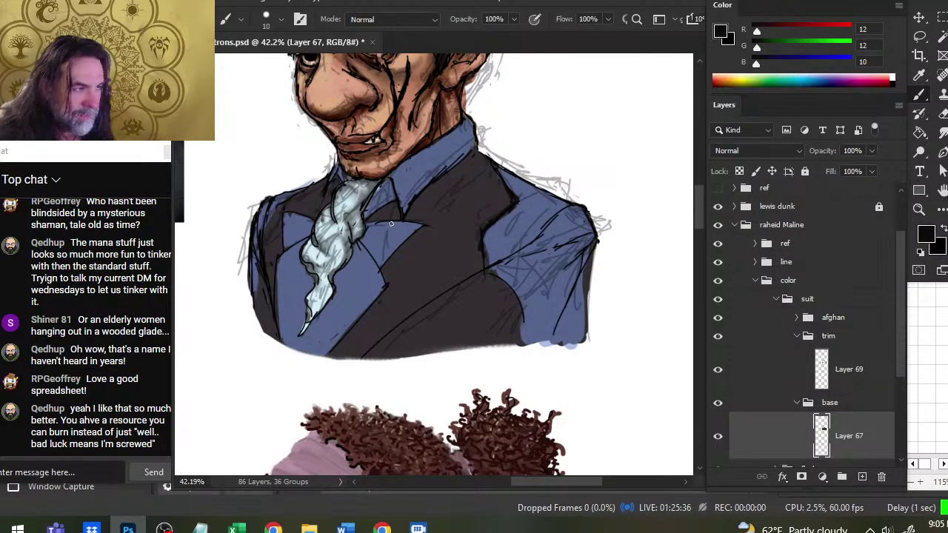
# Step: Paint near-black shadows beneath the collar point and along the collar's lower edge, and smudge them into the jacket
pyautogui.moveTo(376, 214); pyautogui.dragTo(393, 200)
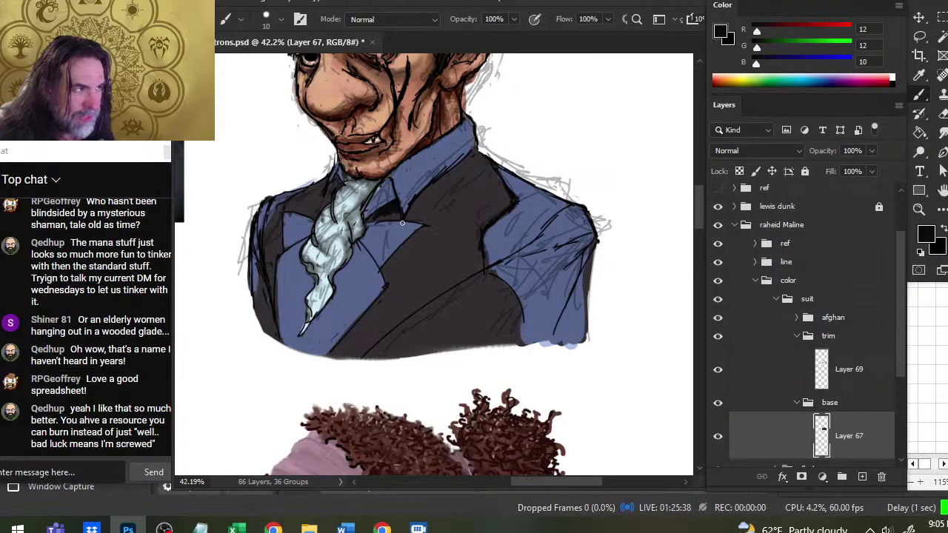
pyautogui.press('r')
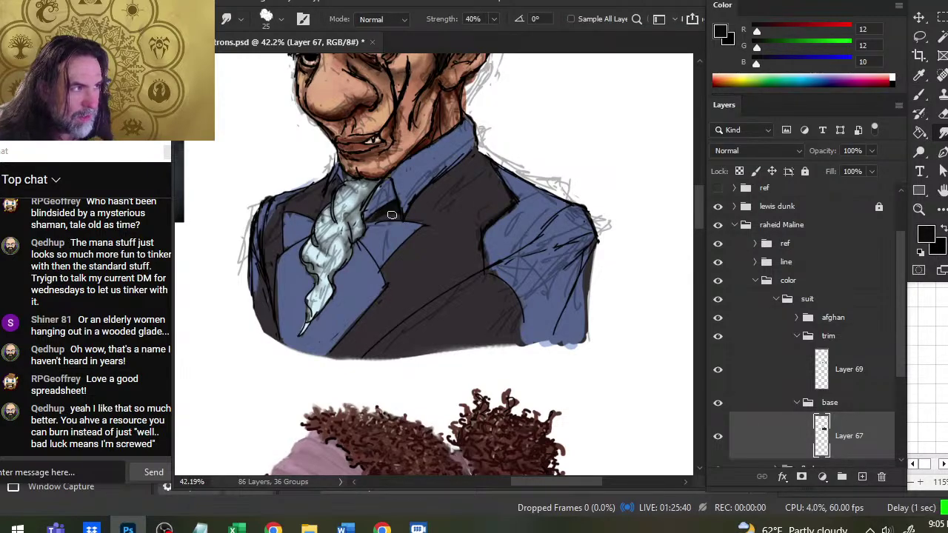
pyautogui.press('b')
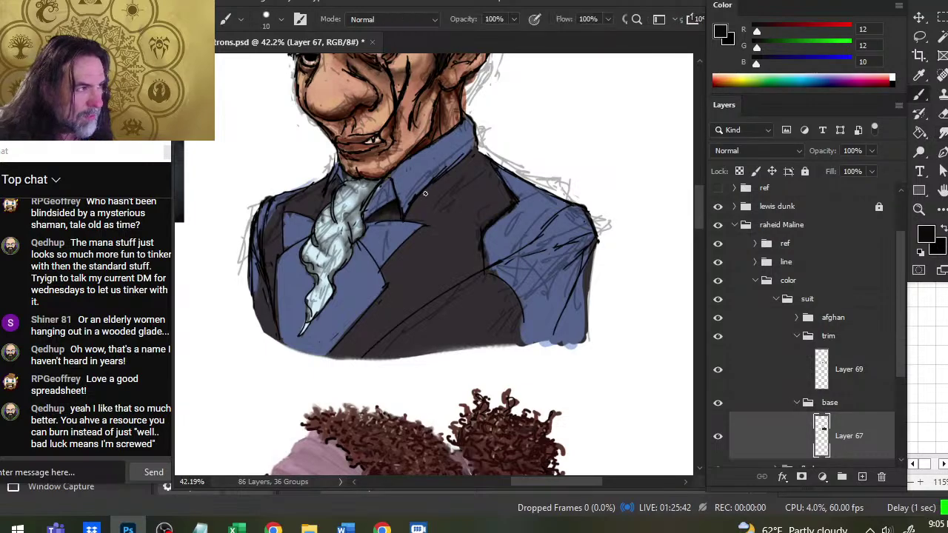
pyautogui.moveTo(407, 213); pyautogui.dragTo(446, 173)
pyautogui.press('r')
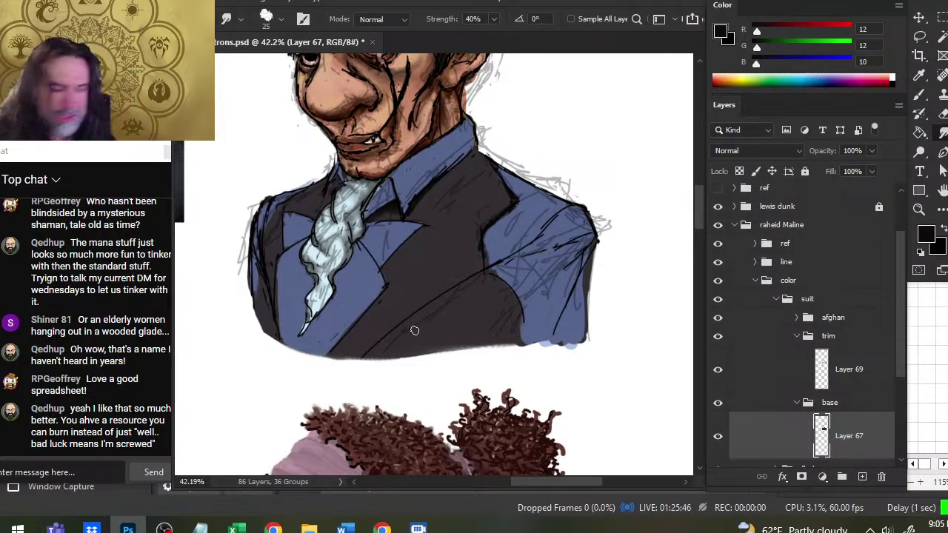
# Step: Build up dark strokes along the long diagonal line across the jacket front down to the hem, and smudge them
pyautogui.press('b')
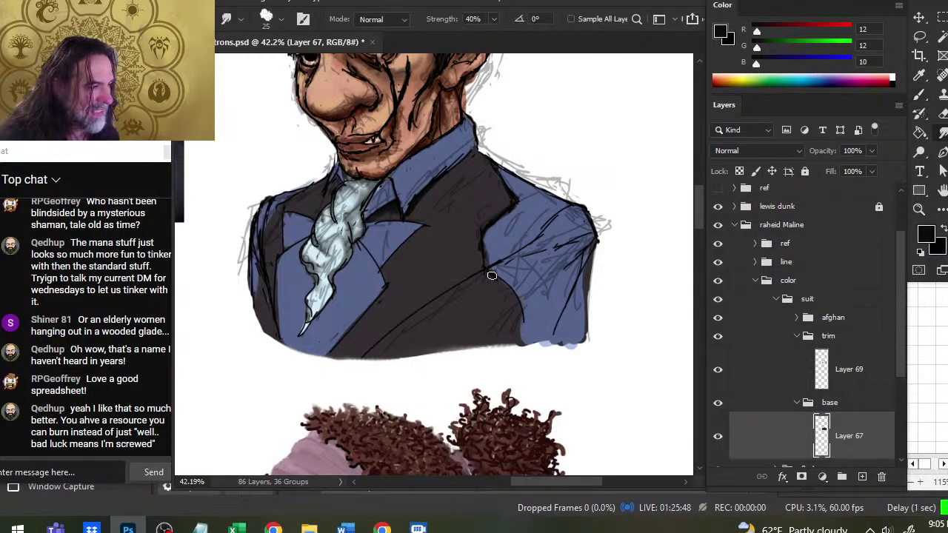
pyautogui.moveTo(449, 296); pyautogui.dragTo(379, 348)
pyautogui.press('r')
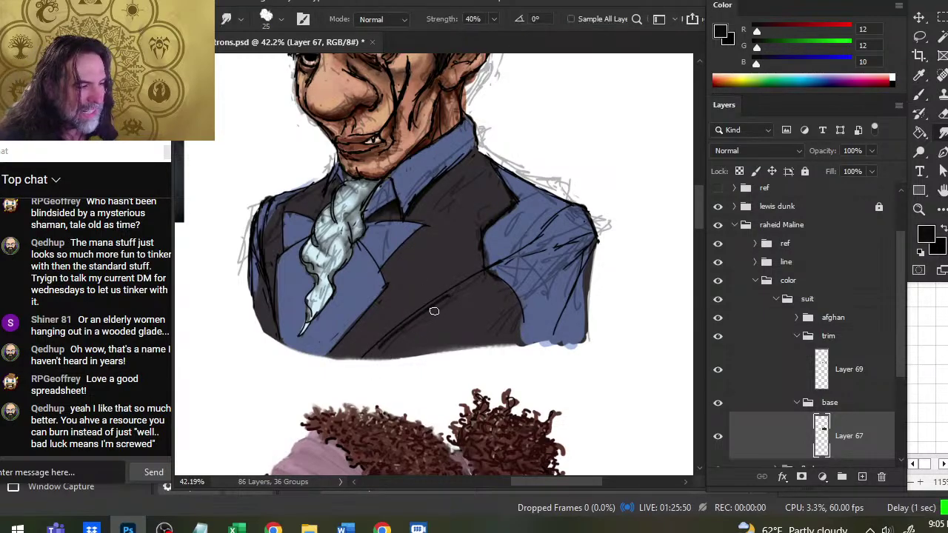
pyautogui.press('b')
pyautogui.moveTo(459, 289); pyautogui.dragTo(374, 351)
pyautogui.press('r')
# Step: Darken the narrow jacket strip at the portrait's left side and the area beside the left collar, blending both
pyautogui.press('b')
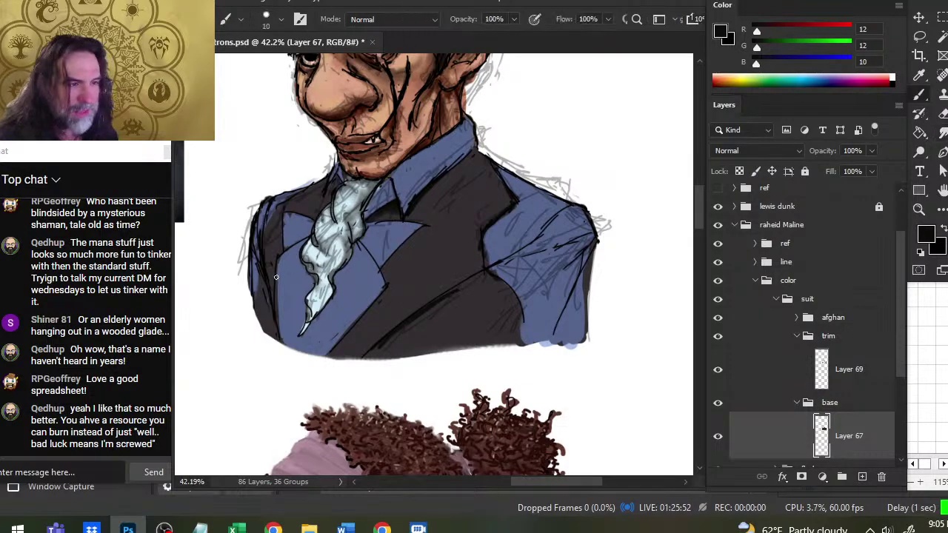
pyautogui.moveTo(257, 265); pyautogui.dragTo(278, 324)
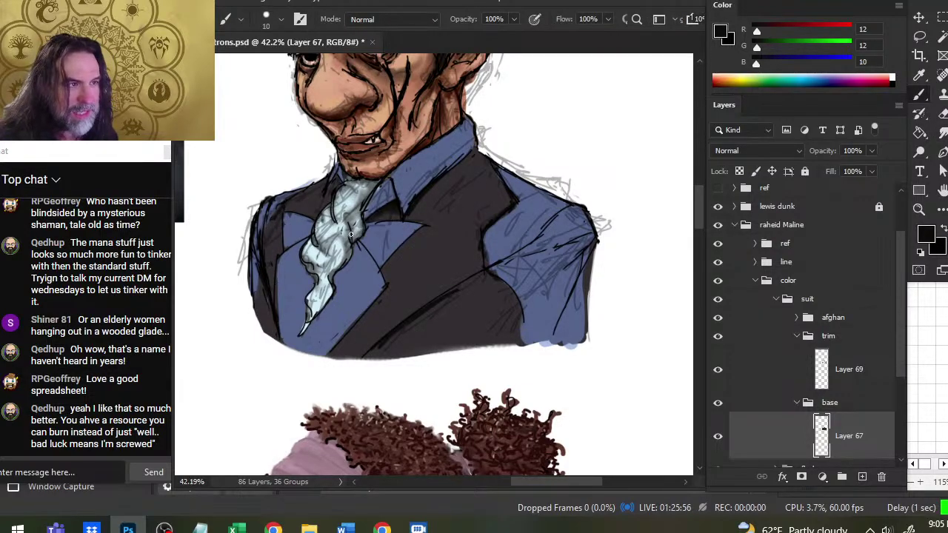
pyautogui.press('r')
pyautogui.press('b')
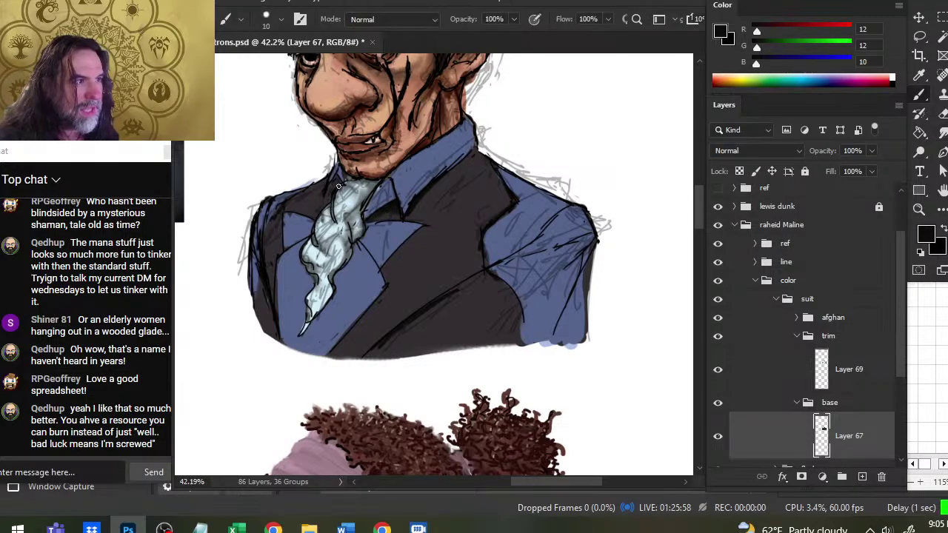
pyautogui.press('r')
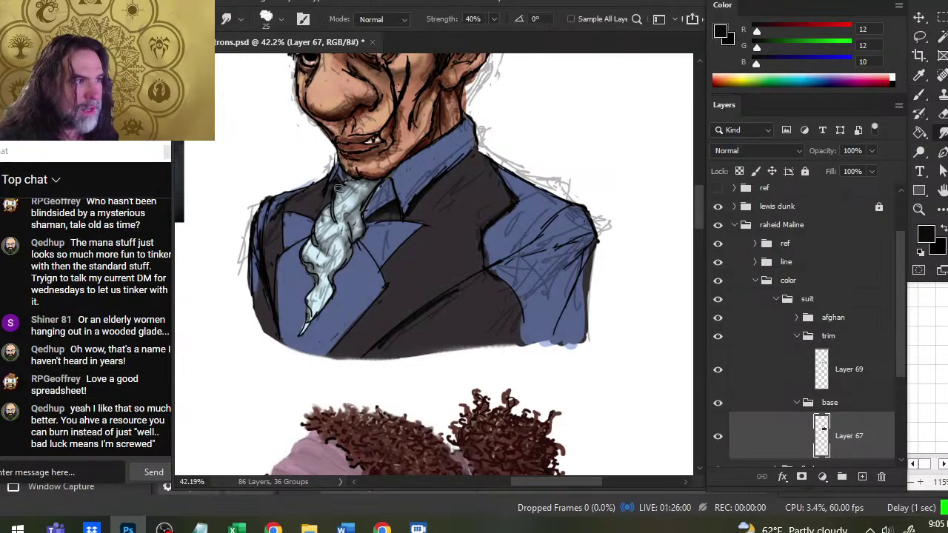
pyautogui.press('b')
pyautogui.press('r')
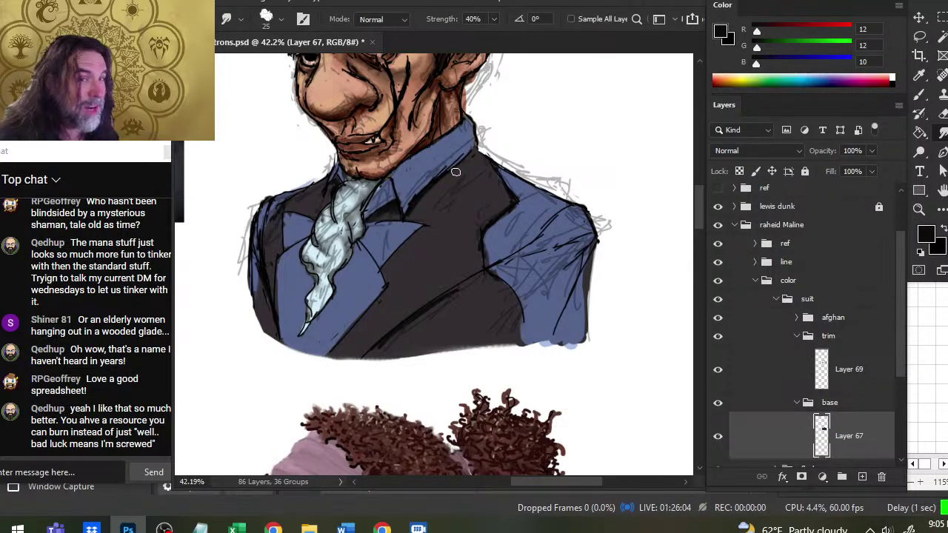
# Step: Shade the dark jacket along the edge of the blue lapel from its point down to the hem, and smudge the shadow
pyautogui.press('b')
pyautogui.press('r')
pyautogui.press('b')
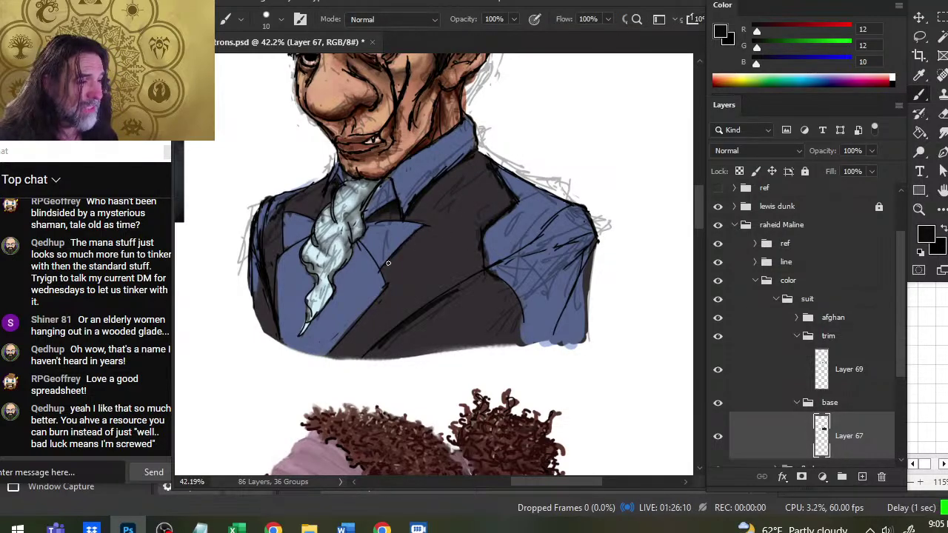
pyautogui.press('r')
pyautogui.press('b')
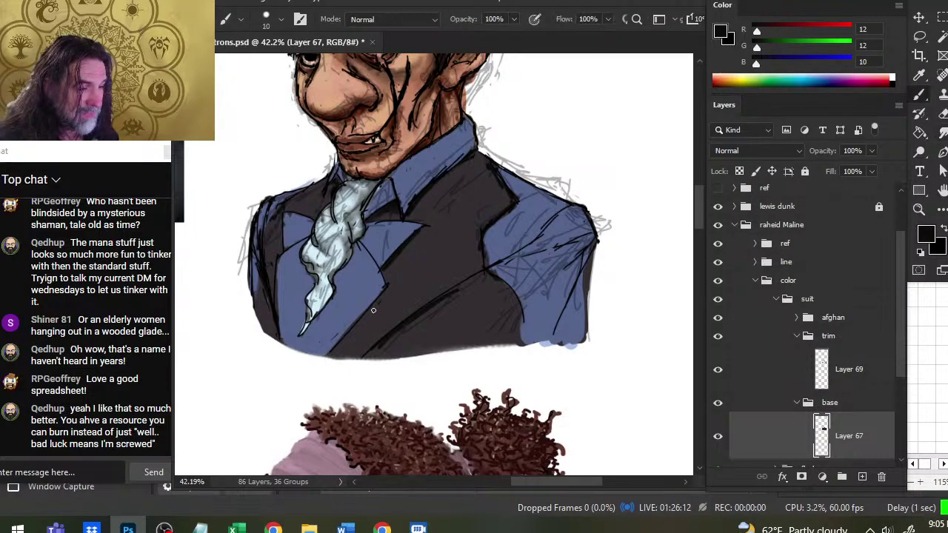
pyautogui.moveTo(385, 298); pyautogui.dragTo(335, 355)
pyautogui.press('r')
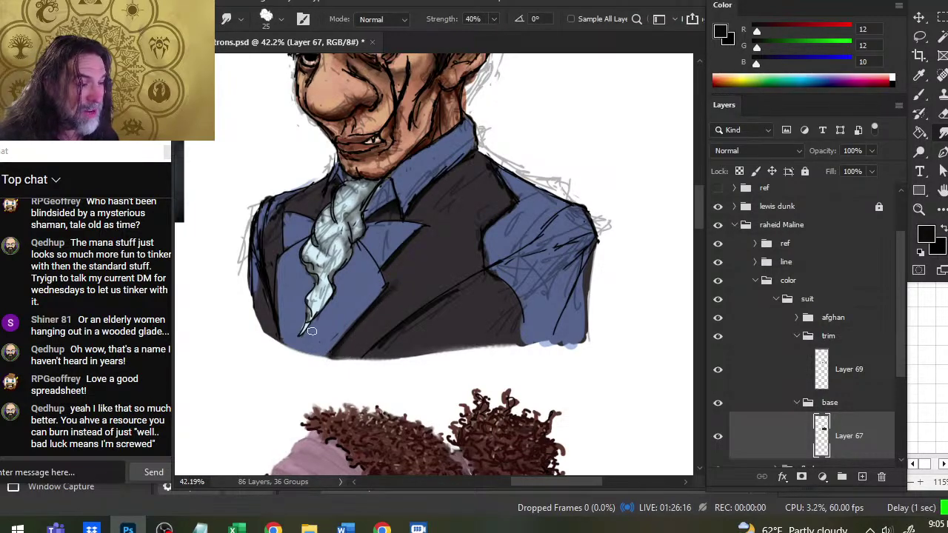
# Step: Add more near-black to the lower part of the jacket's left strip and smudge it smooth
pyautogui.press('b')
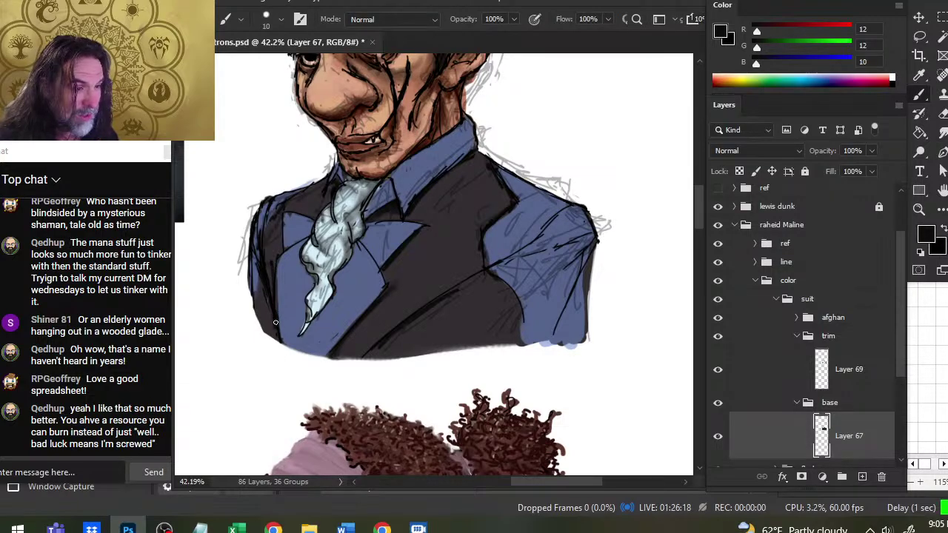
pyautogui.press('r')
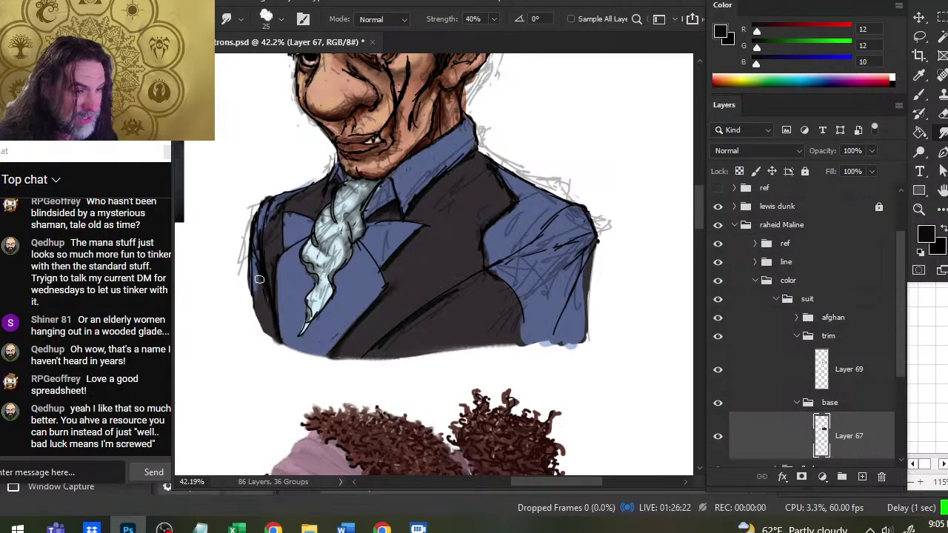
pyautogui.press('b')
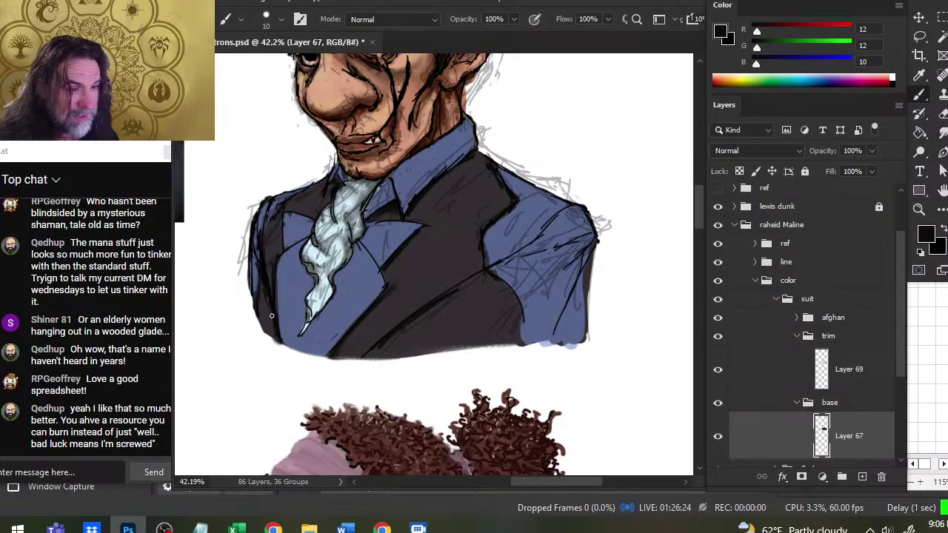
pyautogui.press('r')
# Step: Paint and smudge dark shading from the jacket's left armhole up over the shoulder to the left collar
pyautogui.press('b')
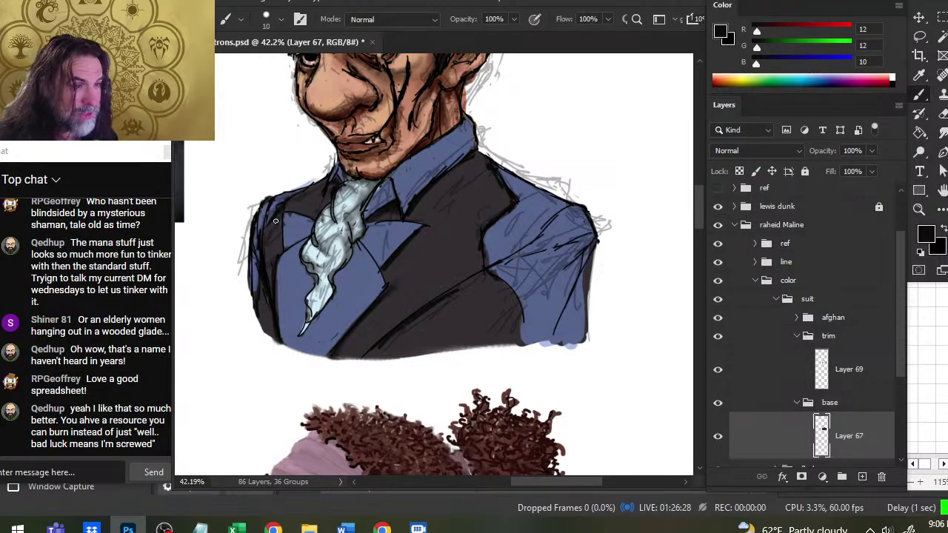
pyautogui.press('r')
pyautogui.press('b')
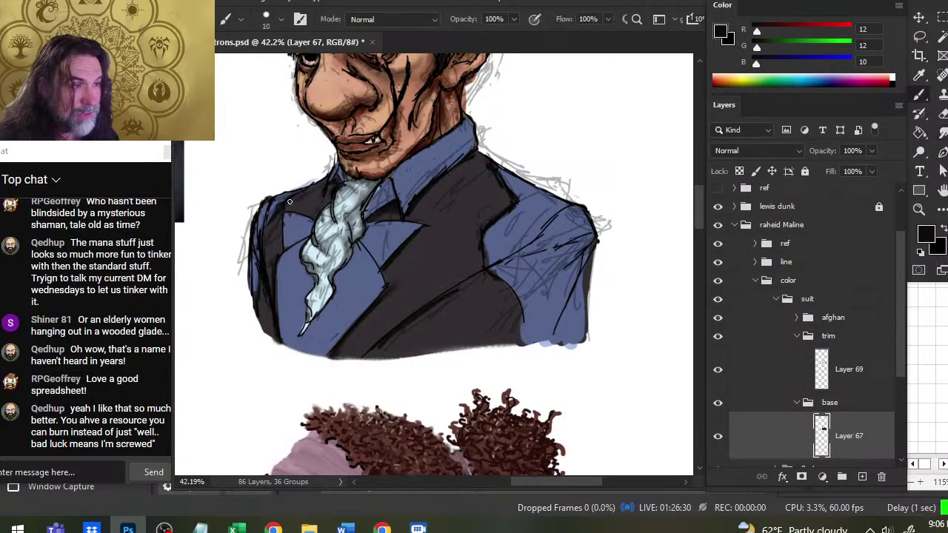
pyautogui.press('r')
pyautogui.press('b')
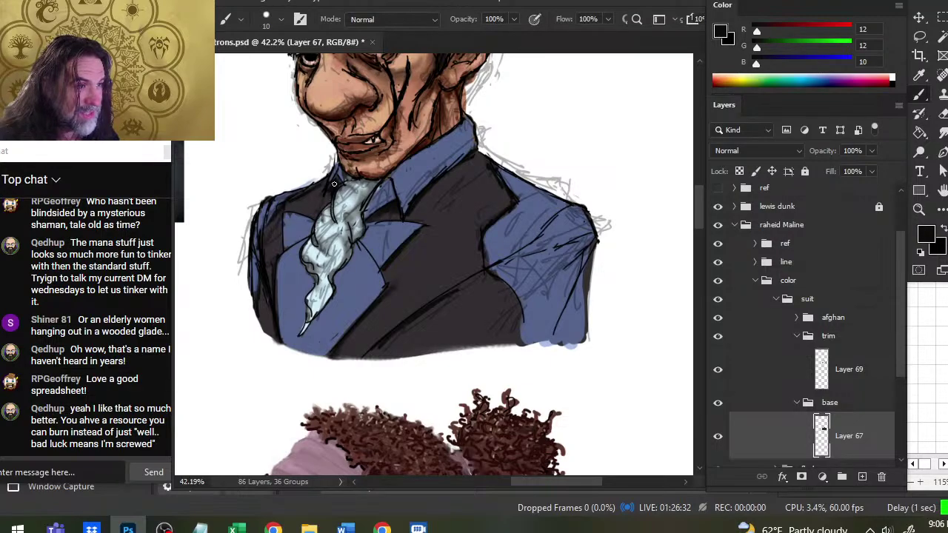
pyautogui.press('r')
# Step: Touch up the shadow beneath the collar point and darken the jacket's lower right edge beside the blue sleeve
pyautogui.press('b')
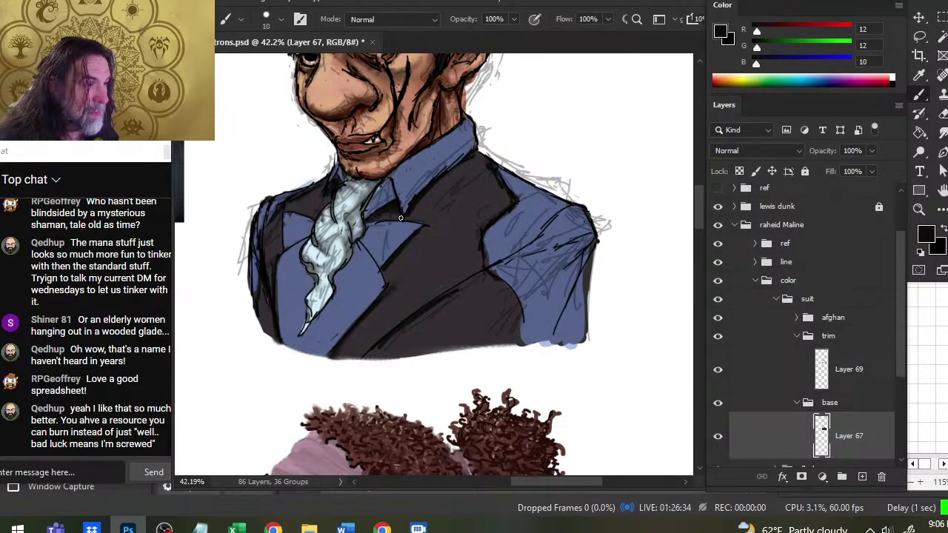
pyautogui.press('r')
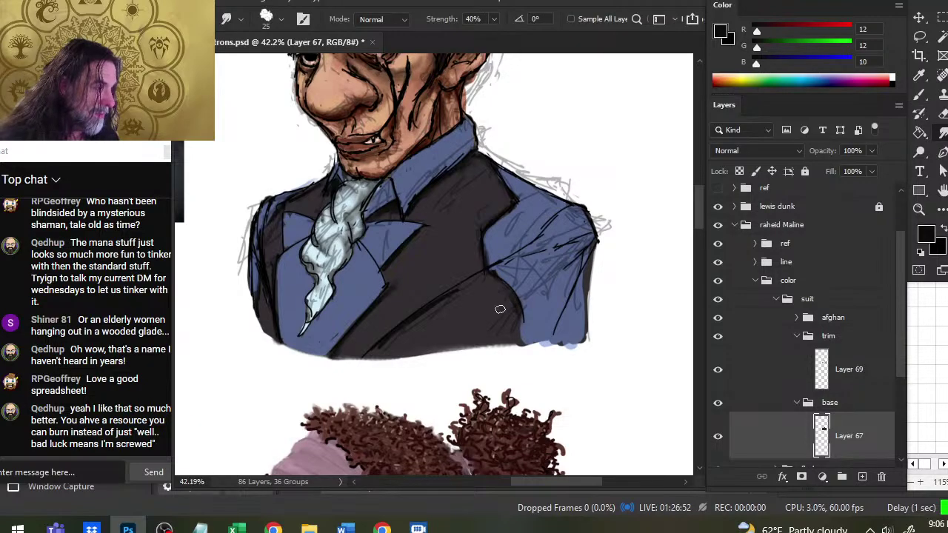
pyautogui.press('b')
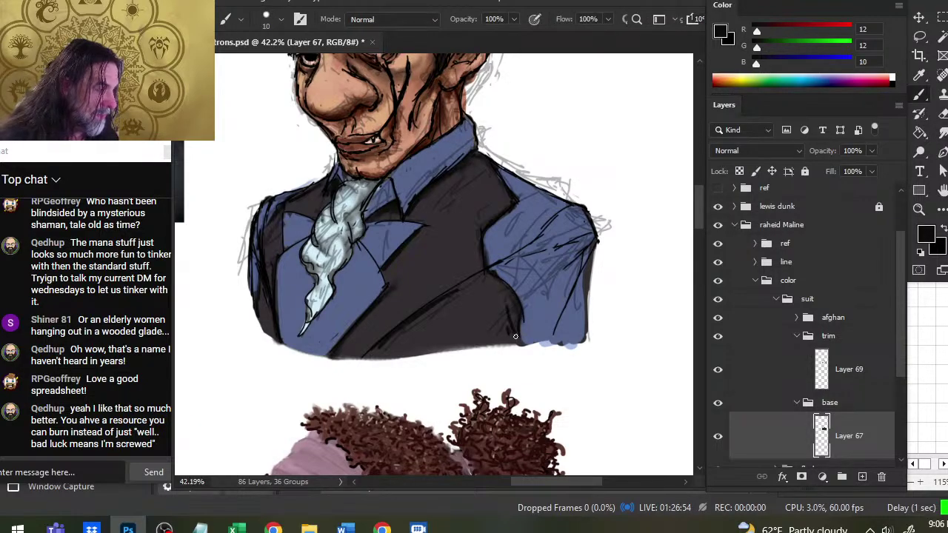
pyautogui.press('e')
pyautogui.moveTo(505, 334); pyautogui.dragTo(498, 306)
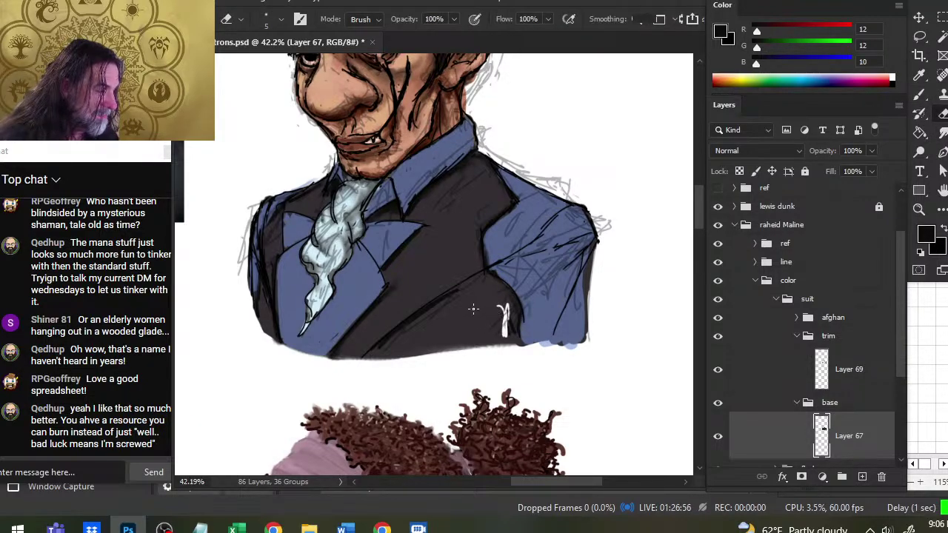
pyautogui.hotkey('ctrl', 'z')
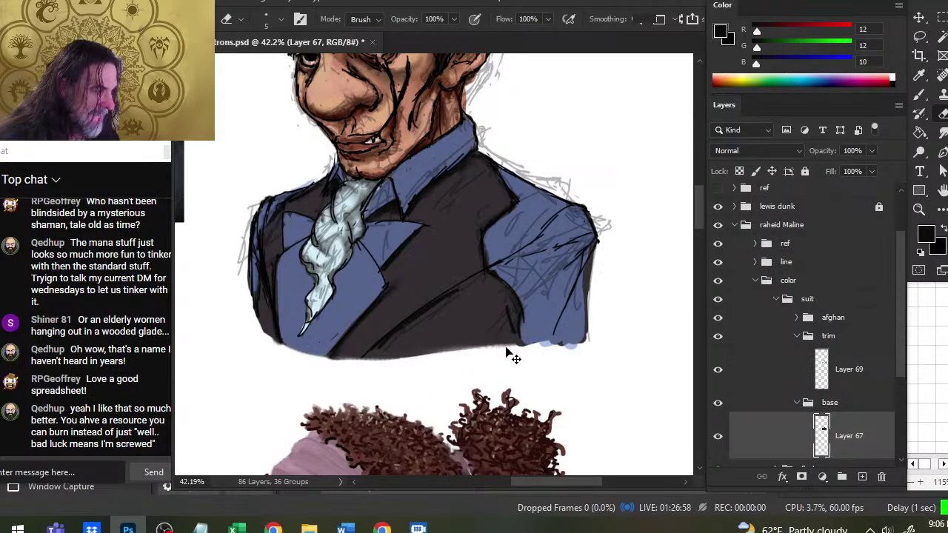
# Step: Paint near-black shading on the dark jacket beside the sleeve seam and smudge it into the base color at 40% strength
pyautogui.press('r')
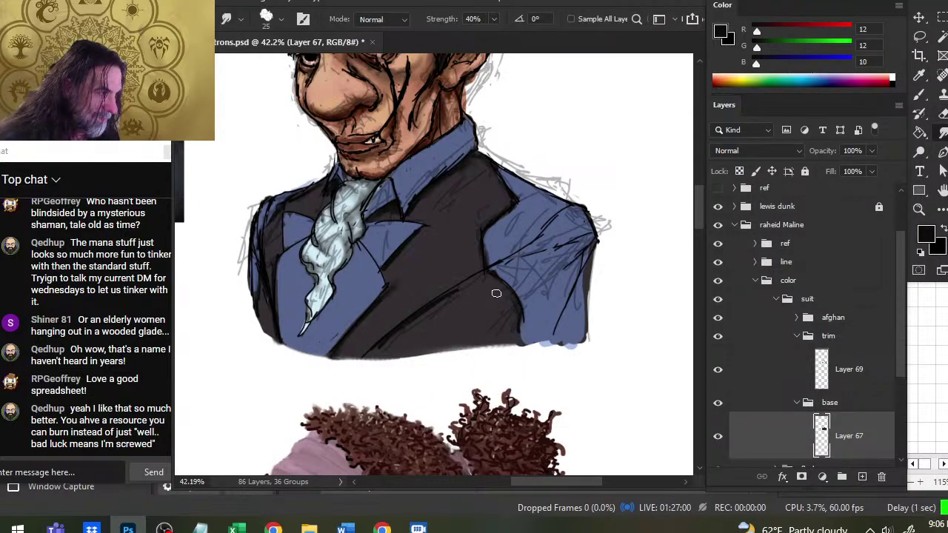
pyautogui.press('b')
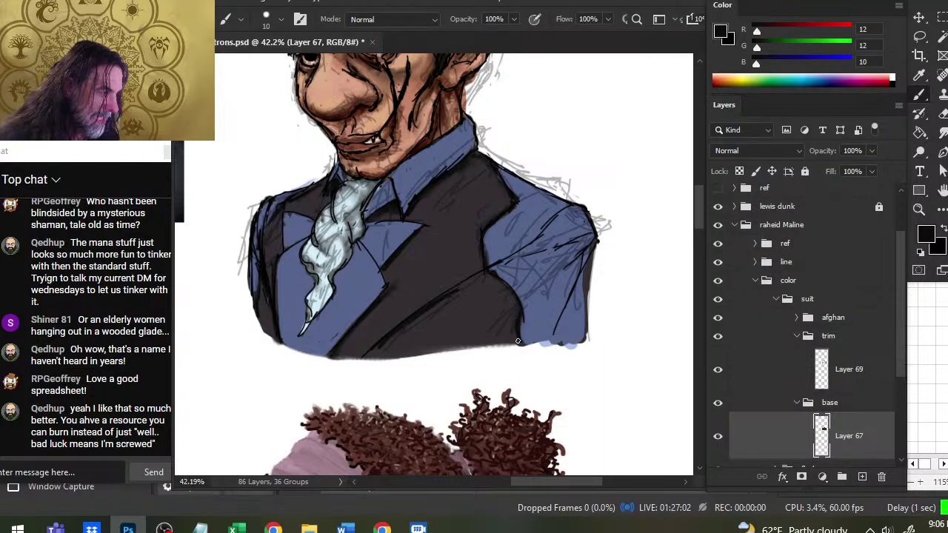
pyautogui.press('r')
pyautogui.press('b')
pyautogui.press('r')
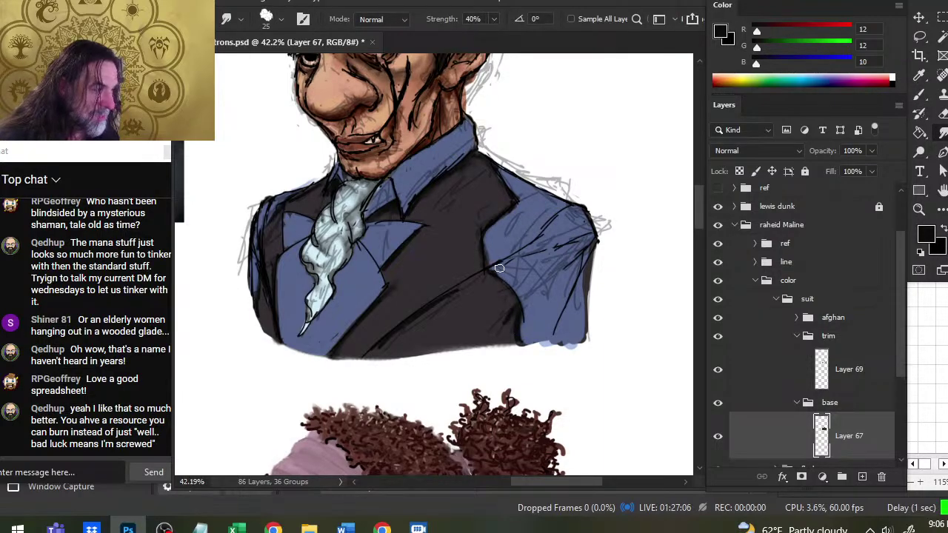
pyautogui.moveTo(498, 267); pyautogui.dragTo(477, 239)
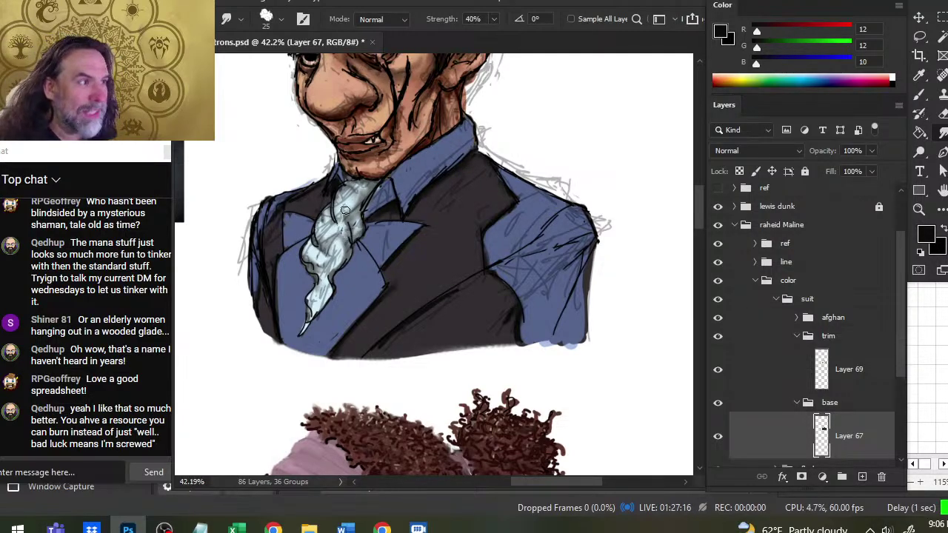
# Step: Shade the narrow dark jacket strip beside the blue waistcoat's outer edge with near-black strokes, blending with a size 10 Smudge
pyautogui.press('[')
pyautogui.press('[')
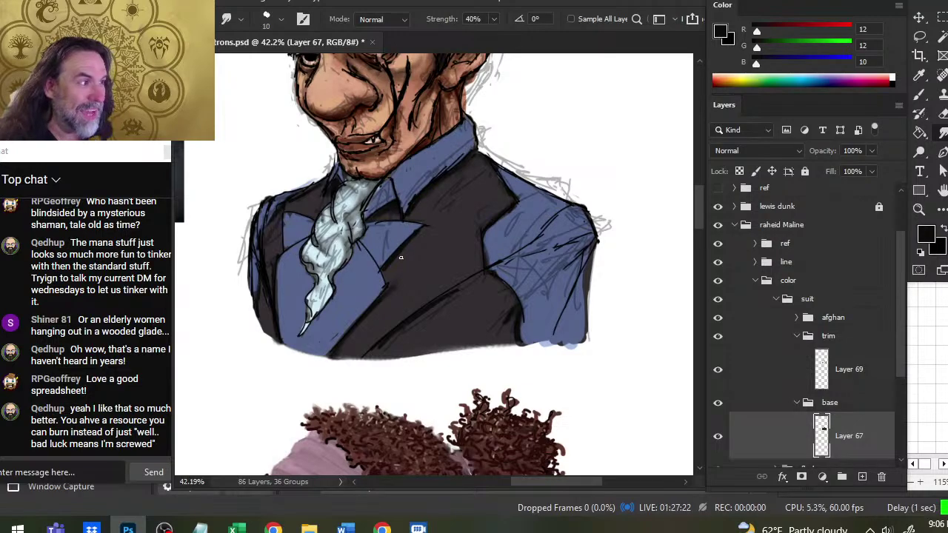
pyautogui.press('b')
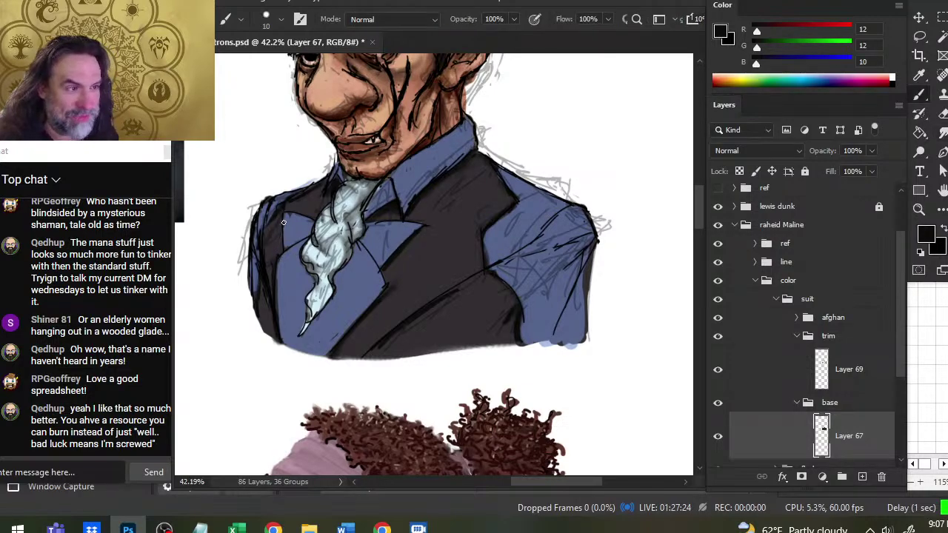
pyautogui.moveTo(283, 226); pyautogui.dragTo(283, 252)
pyautogui.press('r')
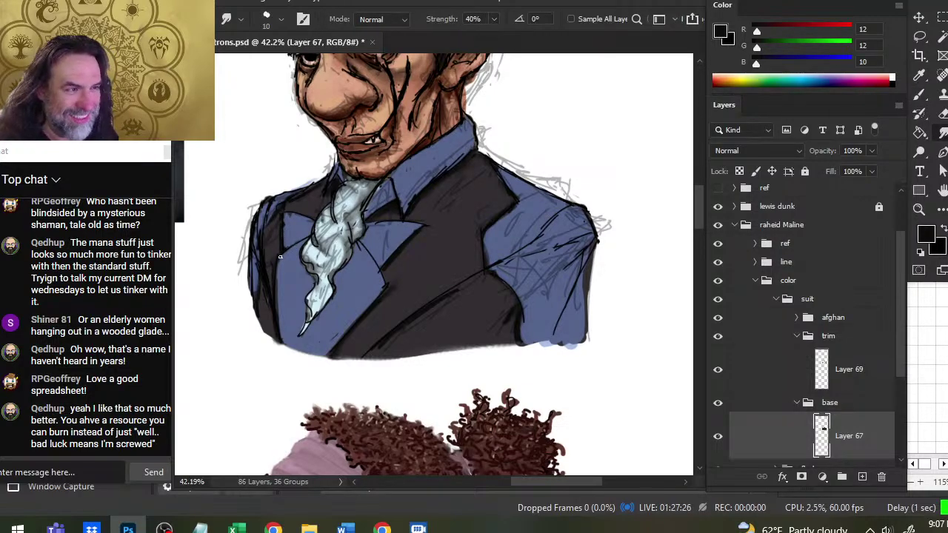
pyautogui.press('b')
pyautogui.press('r')
pyautogui.press('b')
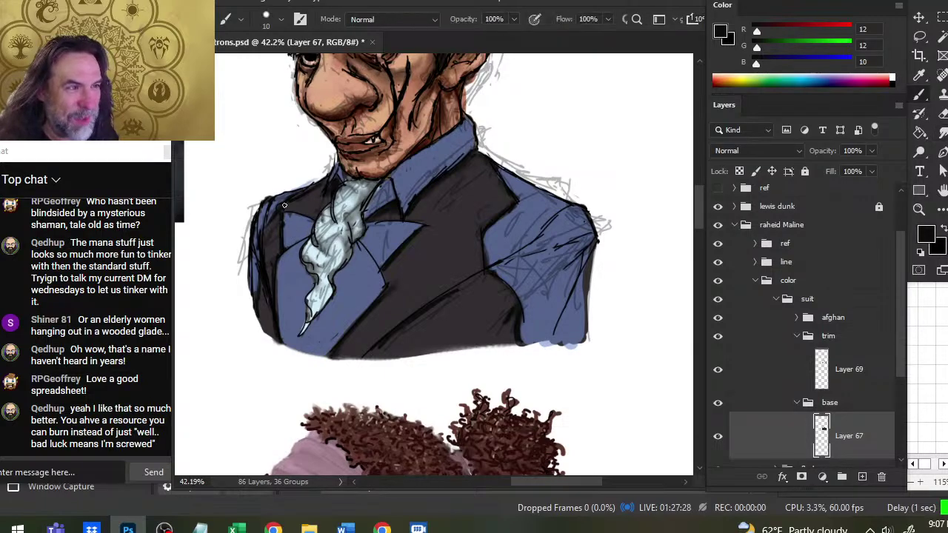
pyautogui.press('r')
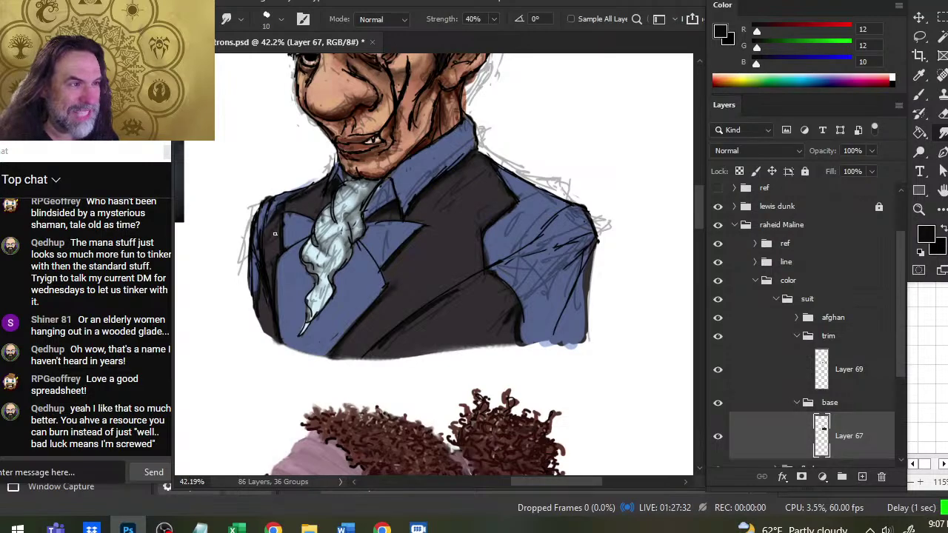
# Step: Paint and smudge dark shading on the jacket along its pointed edge against the blue shoulder
pyautogui.press('b')
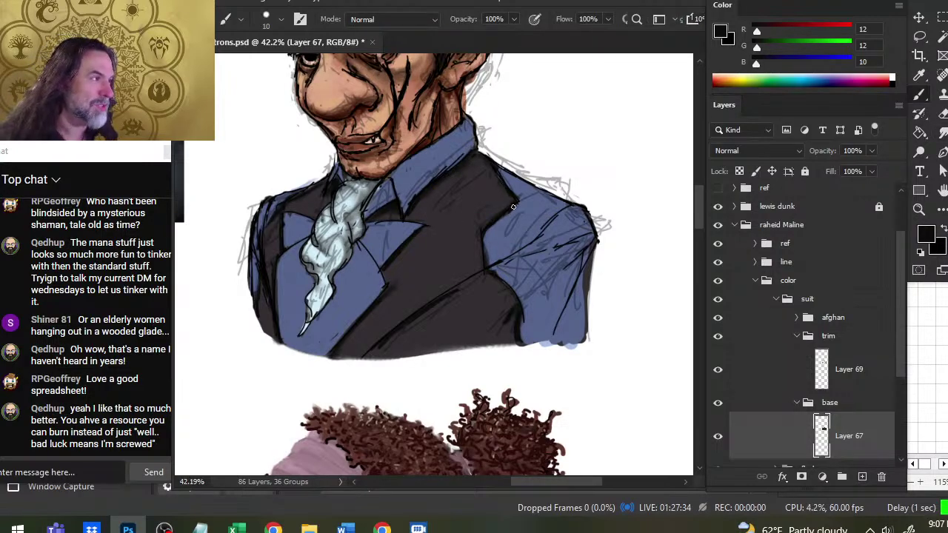
pyautogui.press('r')
pyautogui.press('b')
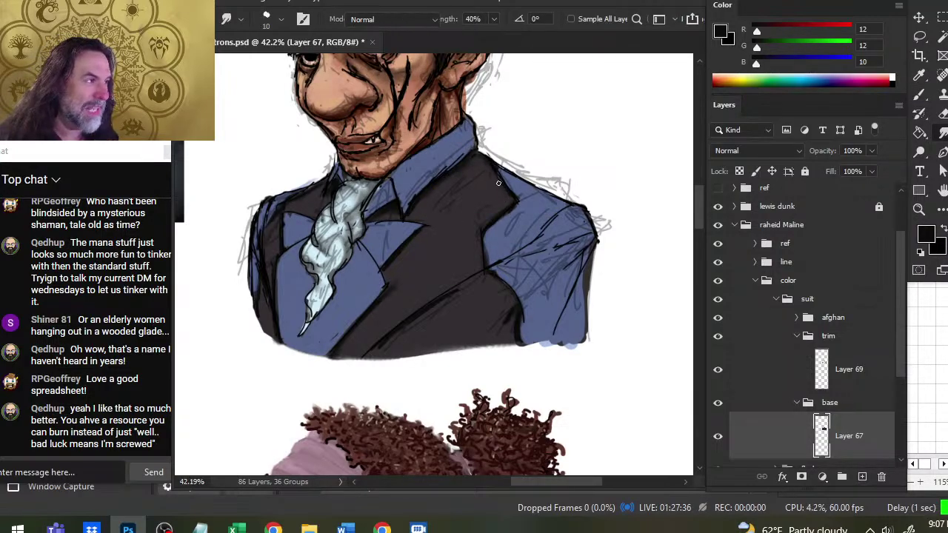
pyautogui.press('r')
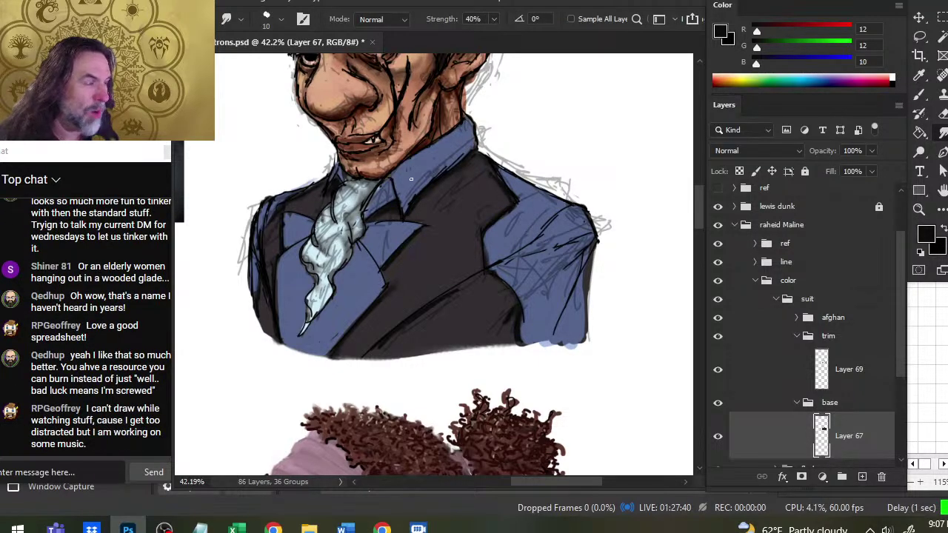
# Step: Add near-black shadows on the jacket beneath the blue shirt collar and blend them with the Smudge tool
pyautogui.press('b')
pyautogui.press('r')
pyautogui.press('b')
pyautogui.press('r')
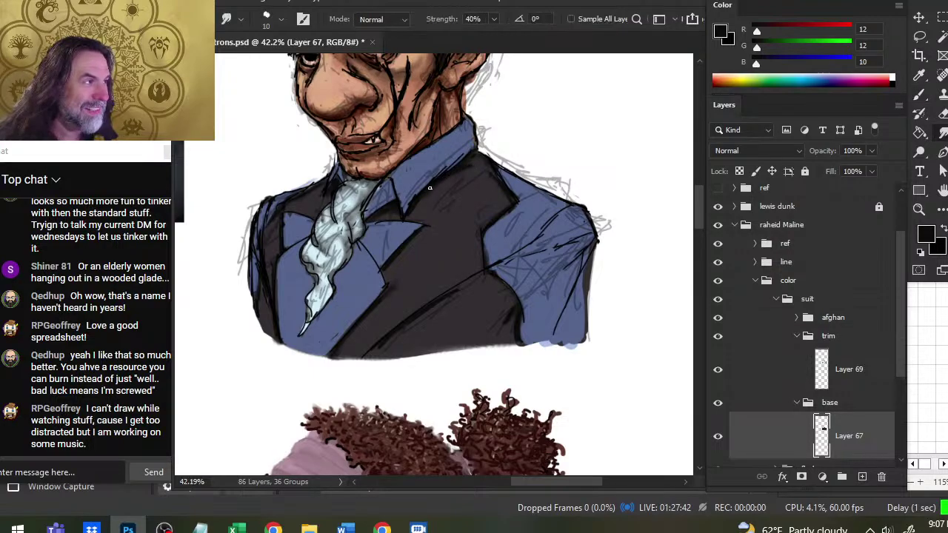
pyautogui.press('b')
pyautogui.press('r')
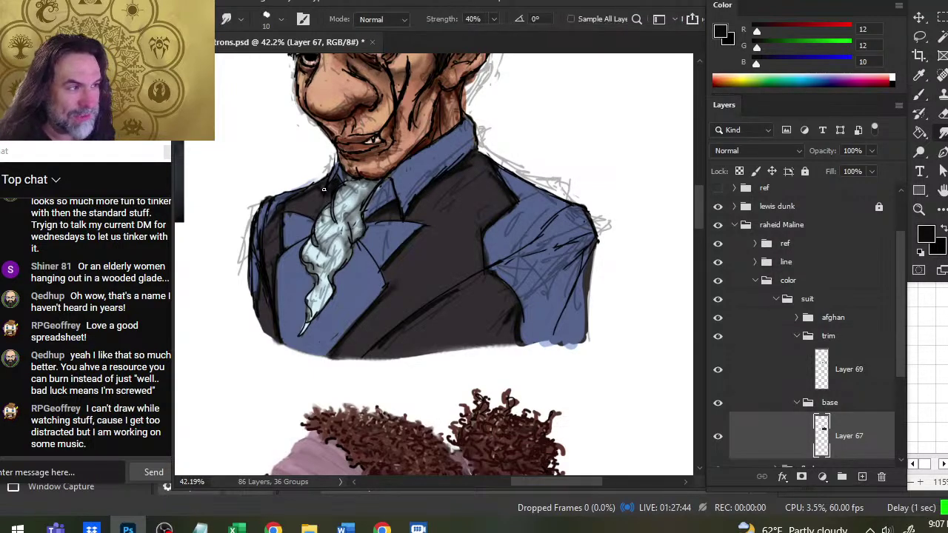
# Step: Paint and smudge dark shading on the jacket beside the cravat and along the blue lapel's edge
pyautogui.press('b')
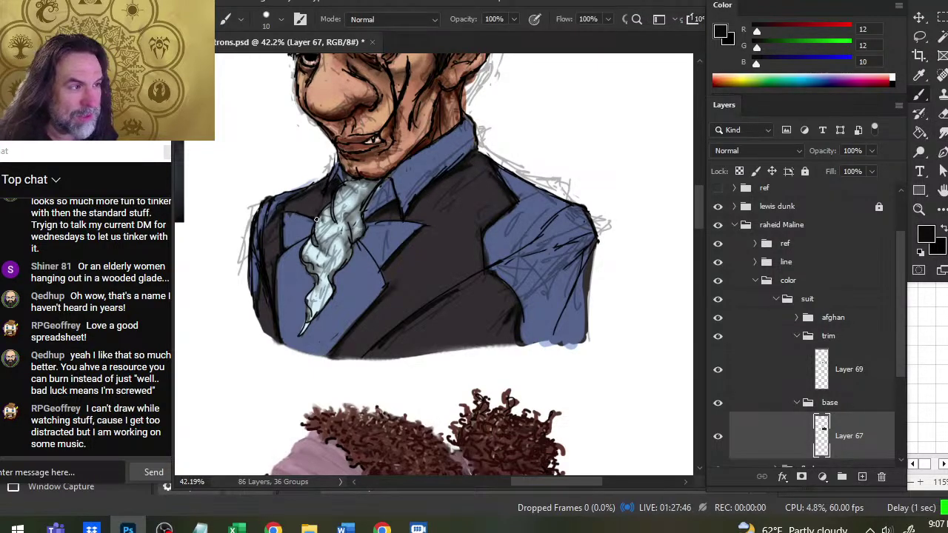
pyautogui.press('r')
pyautogui.press('b')
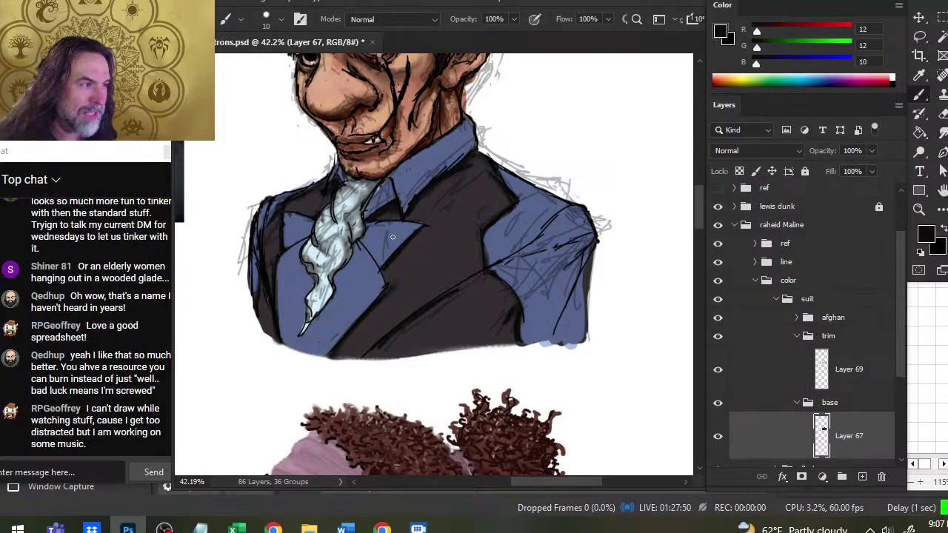
pyautogui.press('r')
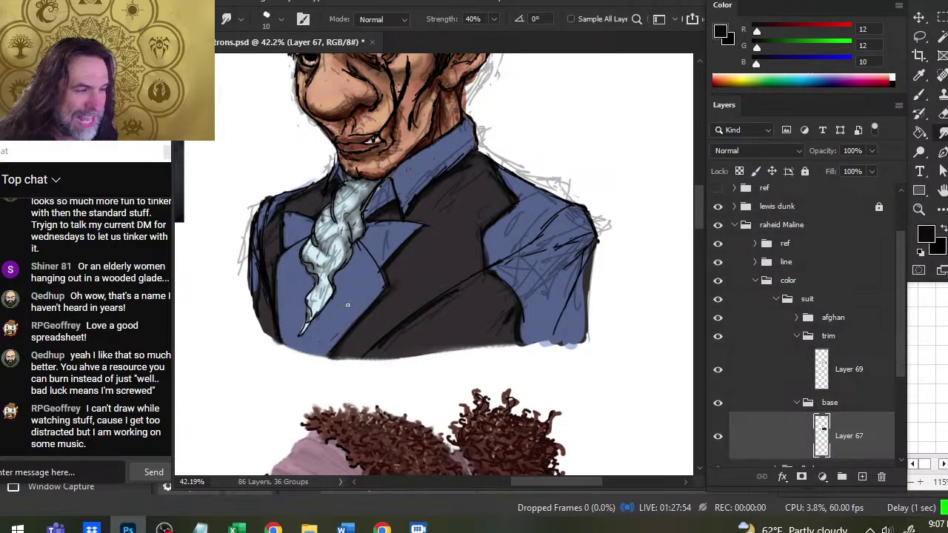
# Step: Deepen and blend the shadow on the narrow dark jacket strip beside the waistcoat
pyautogui.press('b')
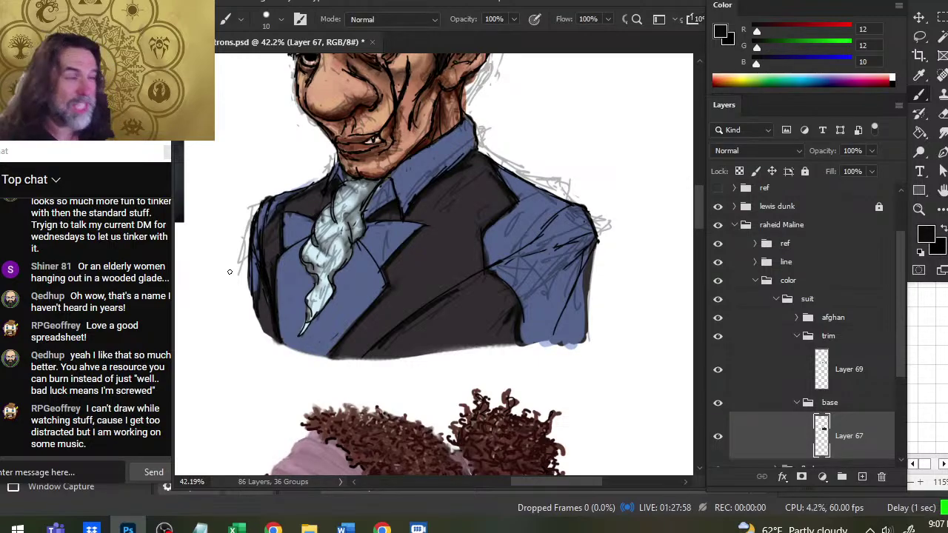
pyautogui.press('r')
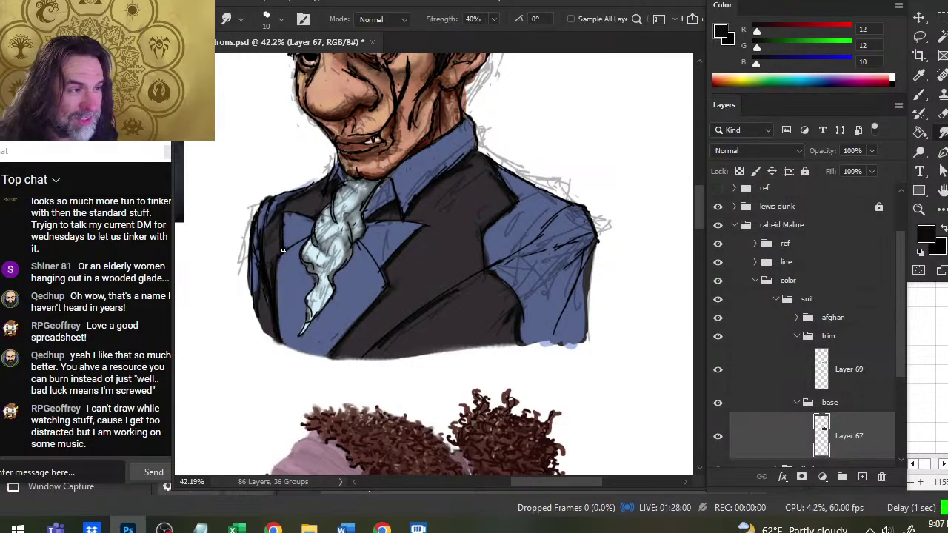
pyautogui.press('b')
pyautogui.press('r')
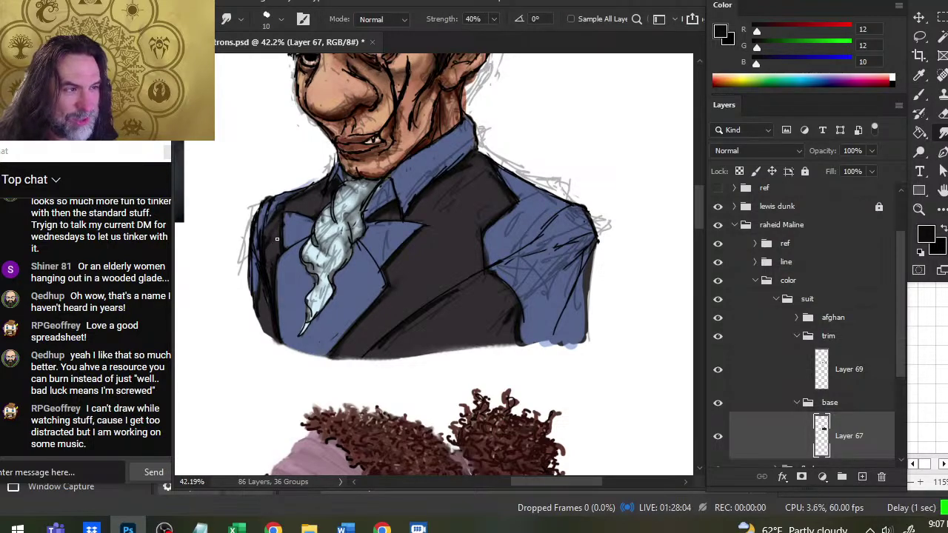
# Step: Paint and smudge dark shading on the jacket front between the blue lapel tip and the armhole seam
pyautogui.press('b')
pyautogui.press('r')
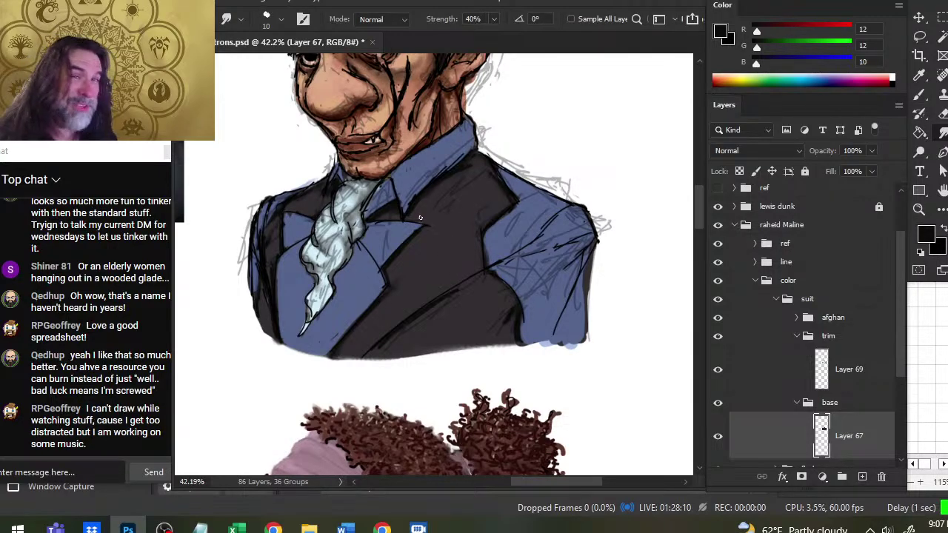
pyautogui.press('b')
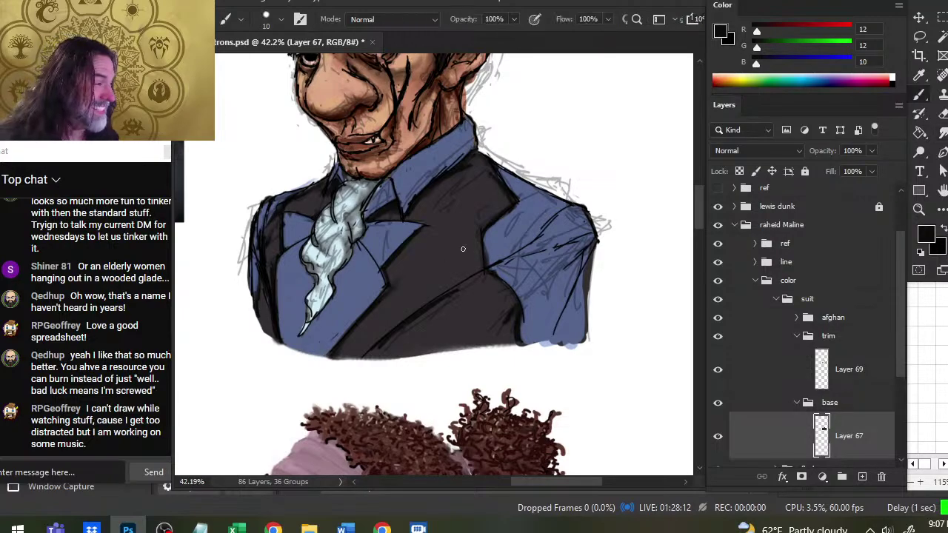
pyautogui.press('r')
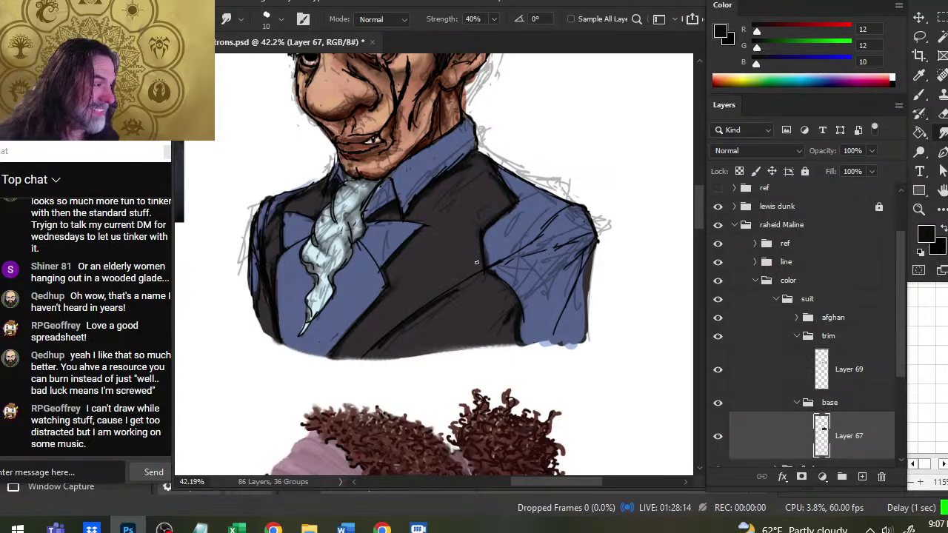
# Step: Enlarge the Smudge brush to 35 and blend the shading along the jacket's diagonal fold and front edge down to the hem
pyautogui.press(']')
pyautogui.press(']')
pyautogui.press(']')
pyautogui.press(']')
pyautogui.press(']')
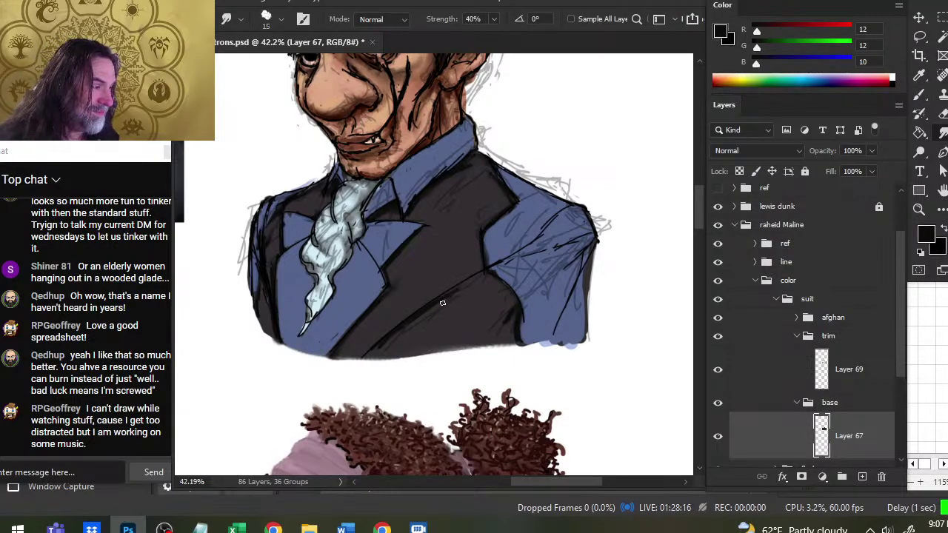
pyautogui.moveTo(454, 296); pyautogui.dragTo(367, 358)
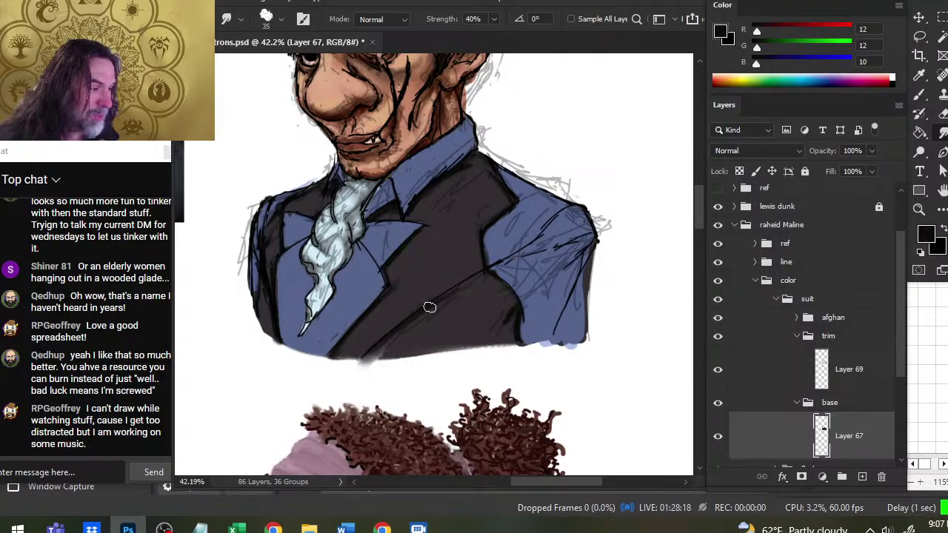
pyautogui.moveTo(416, 317)
pyautogui.mouseDown()
pyautogui.moveTo(364, 366)
pyautogui.moveTo(386, 364)
pyautogui.moveTo(352, 373)
pyautogui.moveTo(330, 363)
pyautogui.mouseUp()
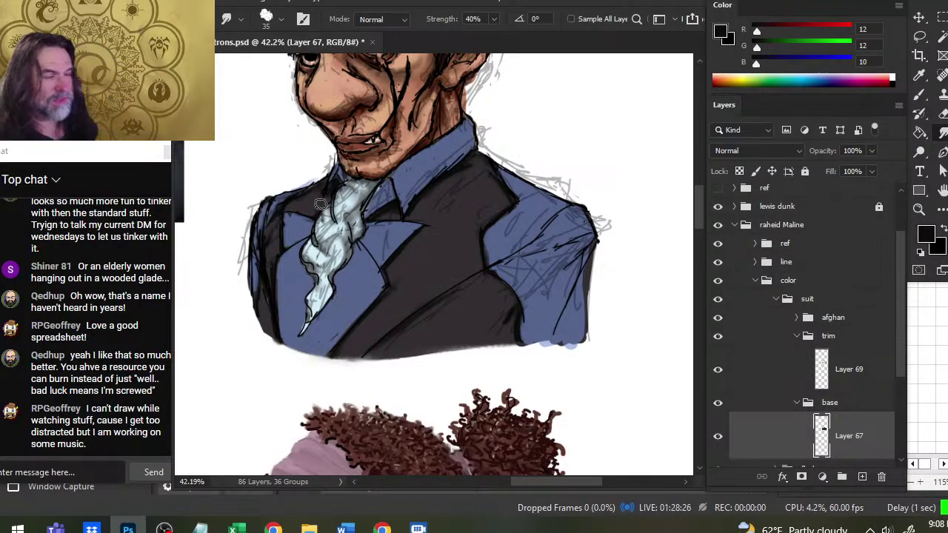
# Step: Shade the dark jacket shoulder beside the cravat, then blend the strokes with the Smudge brush reduced to size 20
pyautogui.press('b')
pyautogui.moveTo(282, 202); pyautogui.dragTo(273, 212)
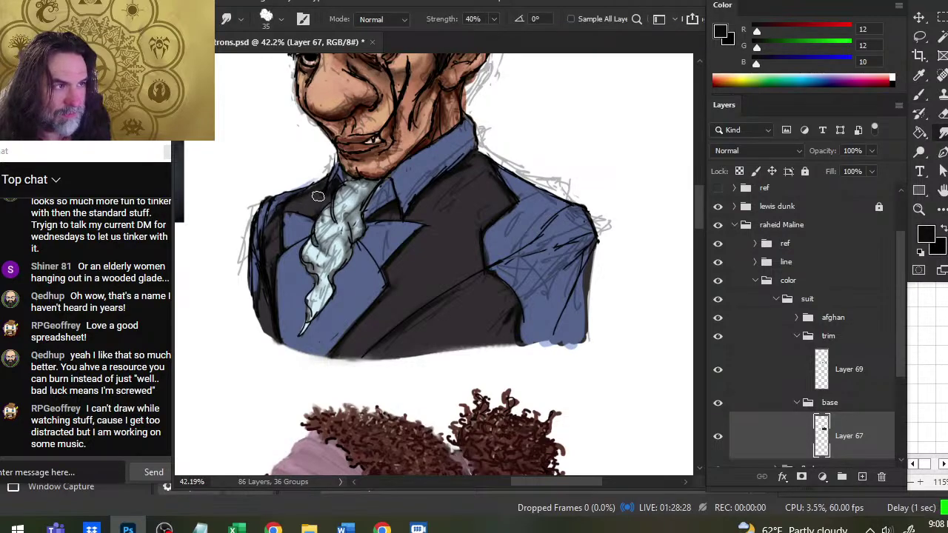
pyautogui.press('[')
pyautogui.press('[')
pyautogui.press('[')
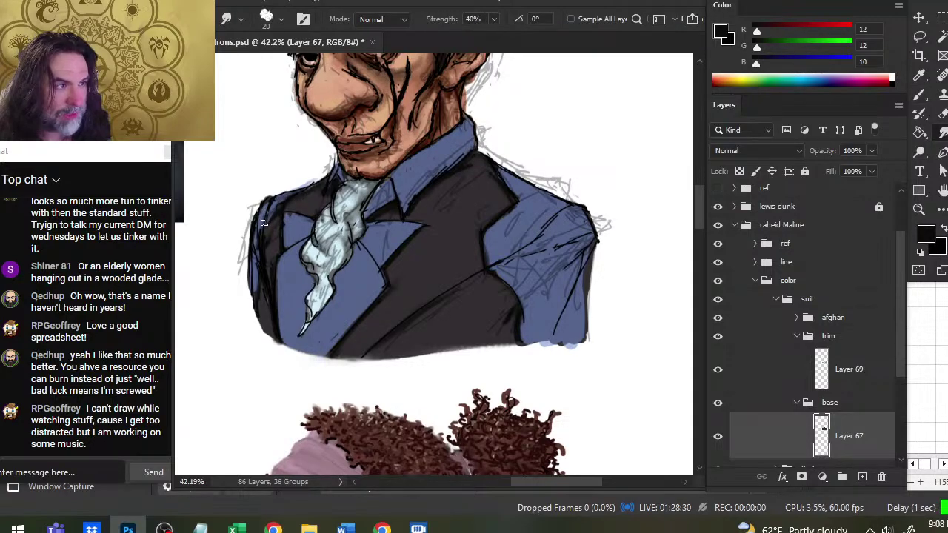
# Step: Paint near-black shadows and crease strokes on the jacket around the armhole seam and smudge them into the base
pyautogui.press('b')
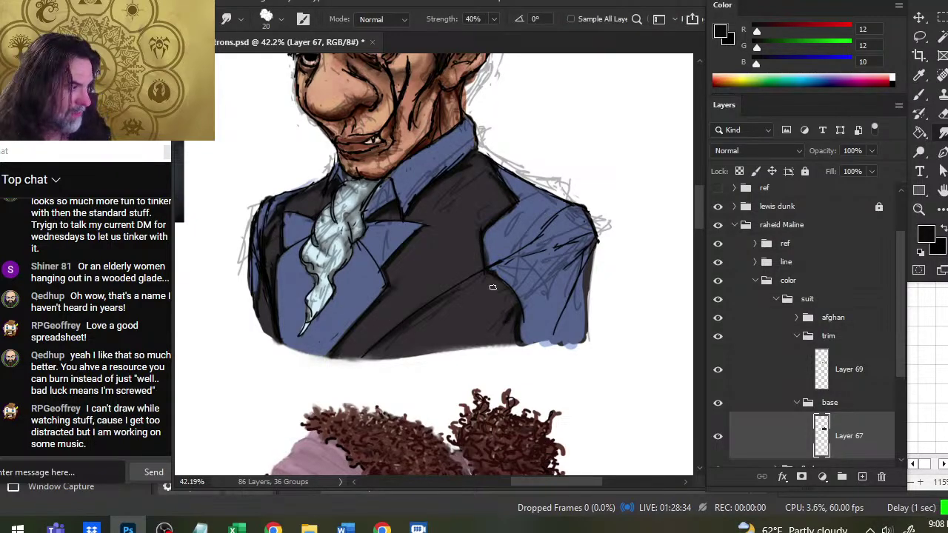
pyautogui.press('r')
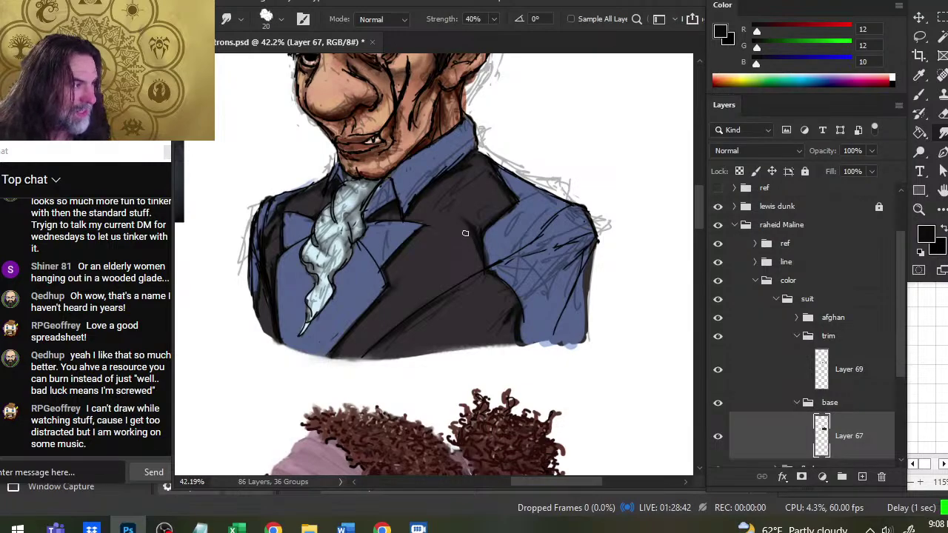
pyautogui.press('b')
pyautogui.press('r')
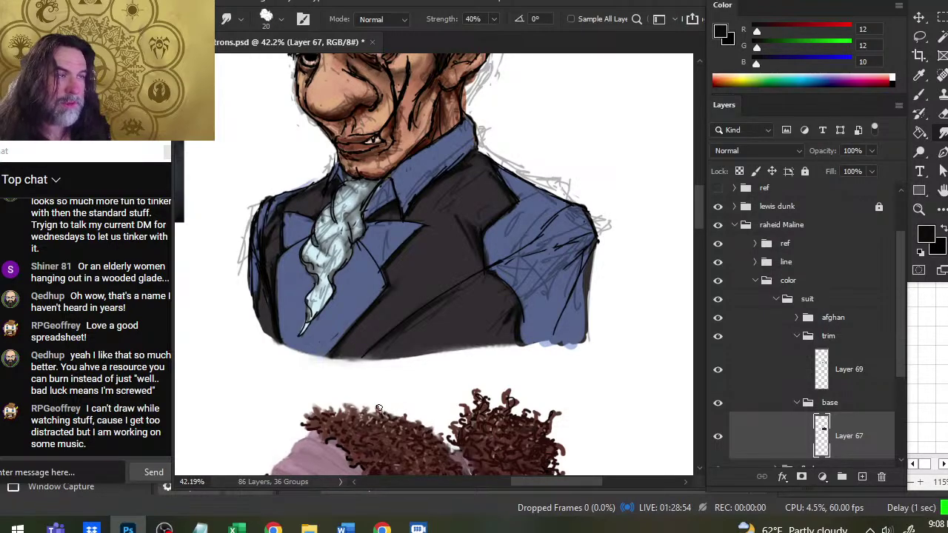
pyautogui.press('b')
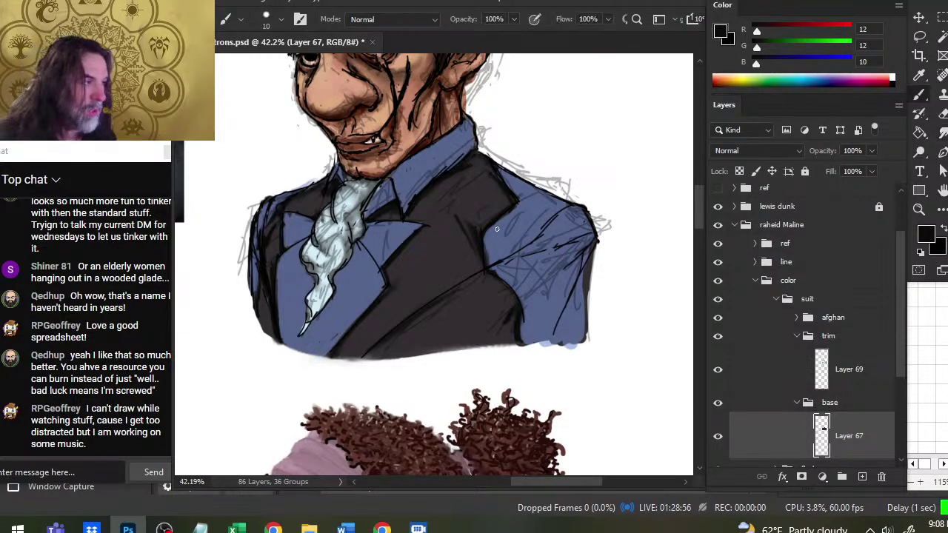
pyautogui.moveTo(484, 221); pyautogui.dragTo(509, 203)
pyautogui.press('r')
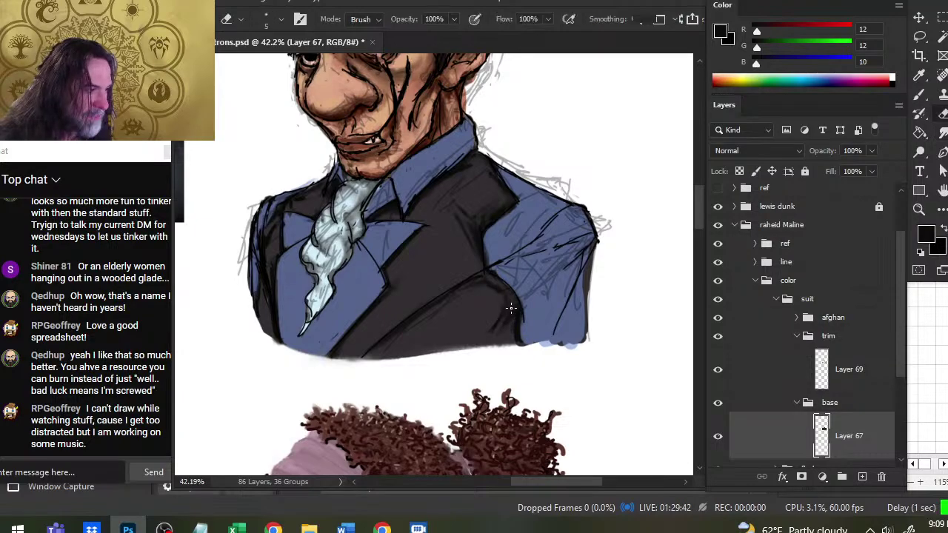
# Step: Sample the jacket's dark grey (RGB 51, 46, 50), touch up the shadow beside the lower armhole seam, and smudge it
pyautogui.press('b')
pyautogui.keyDown('alt'); pyautogui.click(477, 334); pyautogui.keyUp('alt')
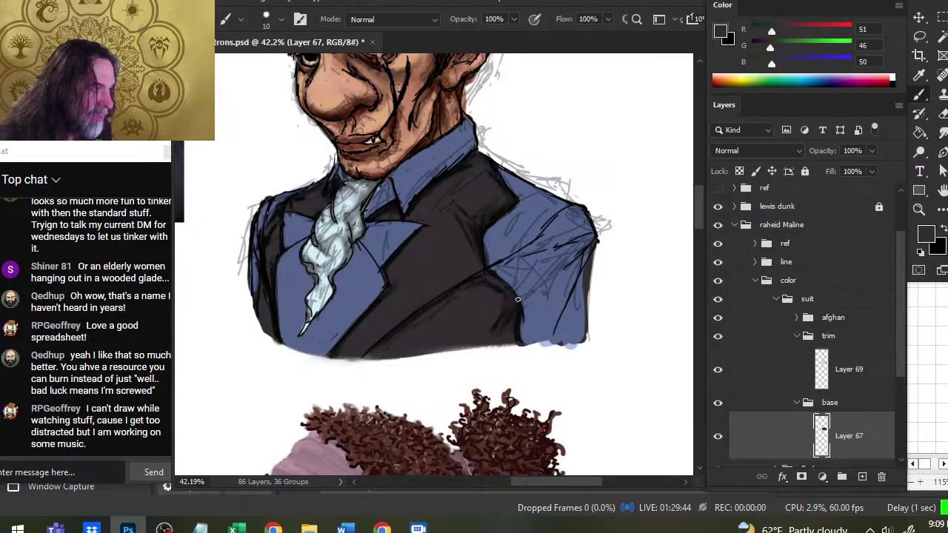
pyautogui.press('r')
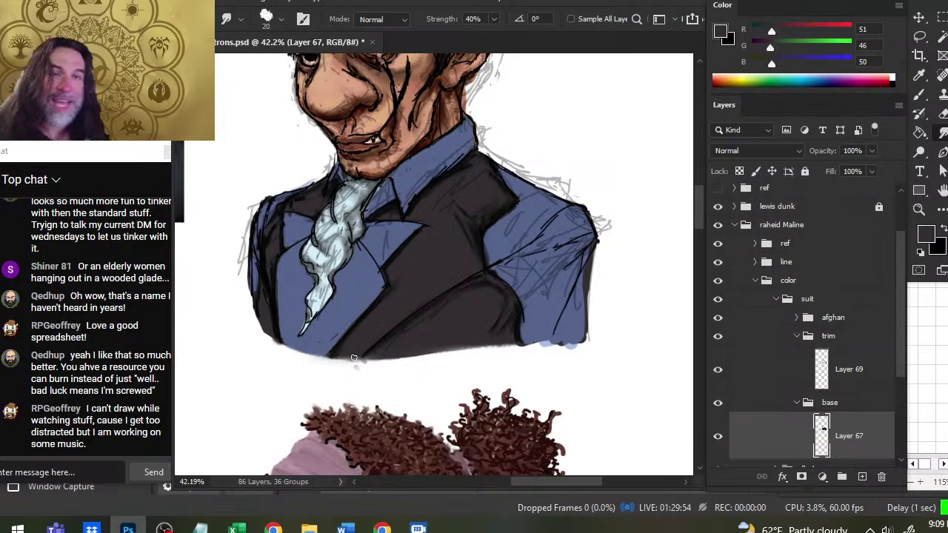
# Step: Sample near-black (RGB 17, 16, 15), paint shadows on the jacket front beside the blue lapel's lower edge, and smudge them
pyautogui.press('b')
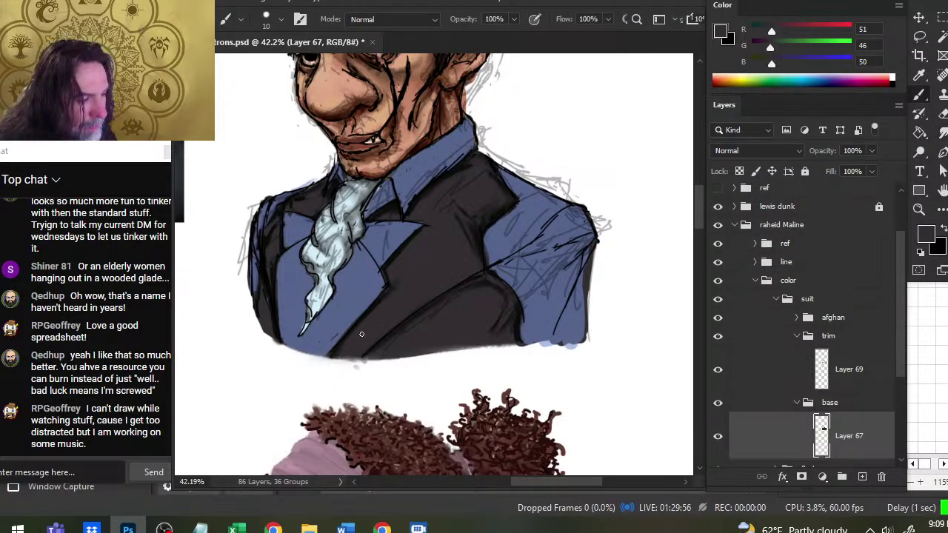
pyautogui.keyDown('alt'); pyautogui.click(474, 227); pyautogui.keyUp('alt')
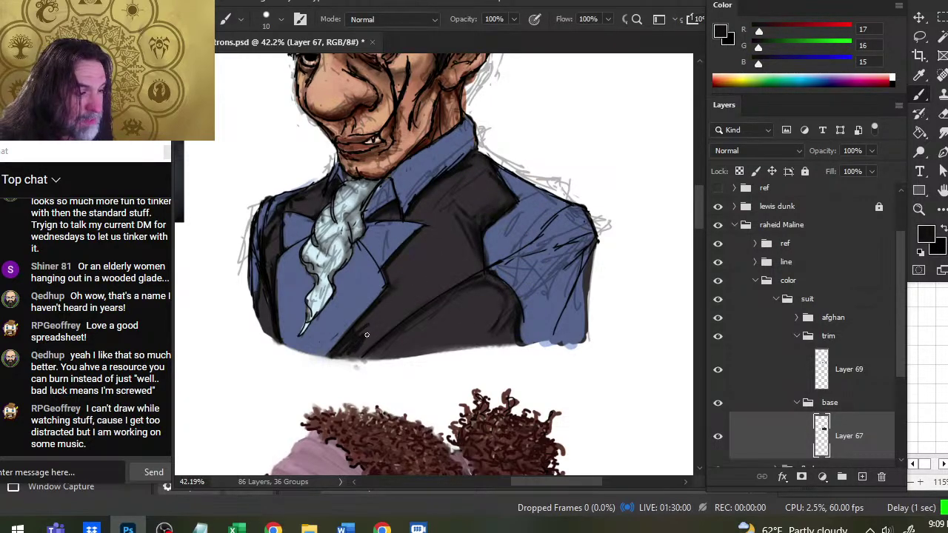
pyautogui.press('r')
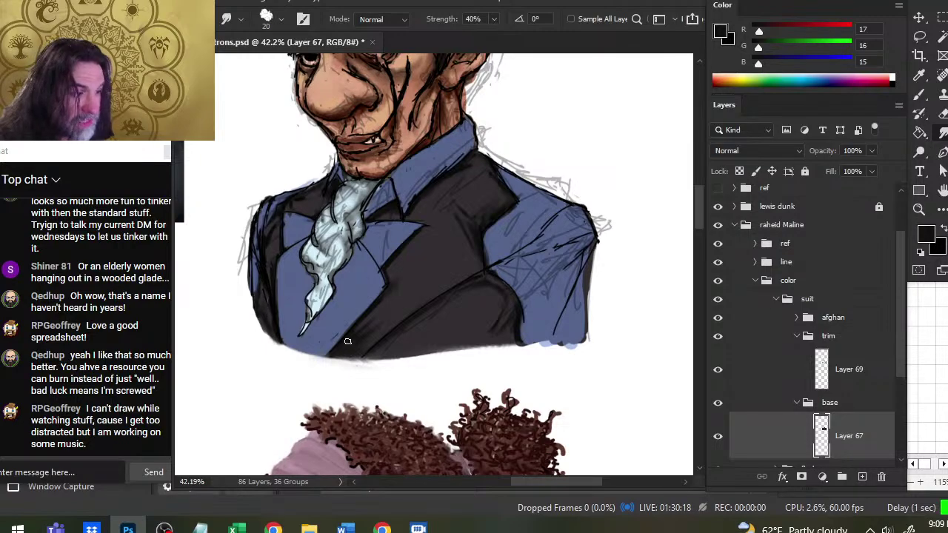
pyautogui.press('b')
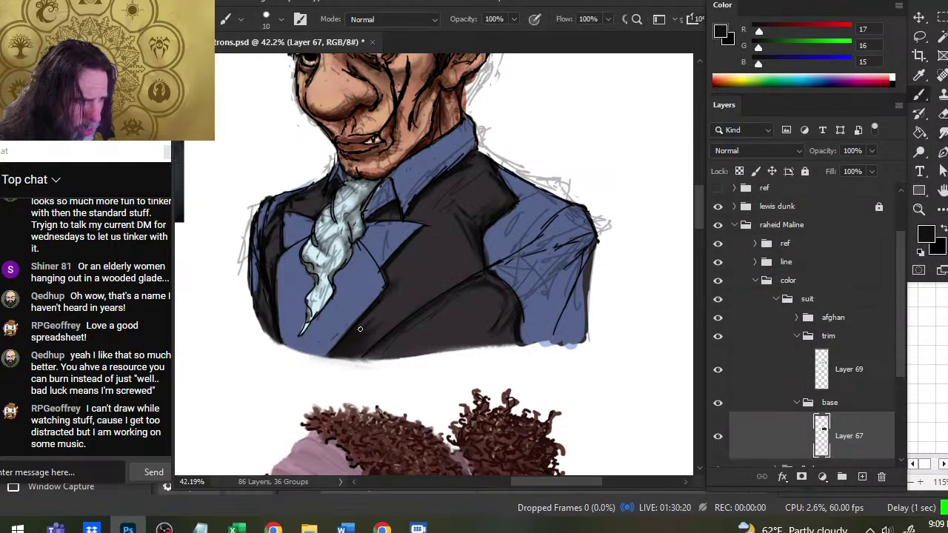
pyautogui.press('r')
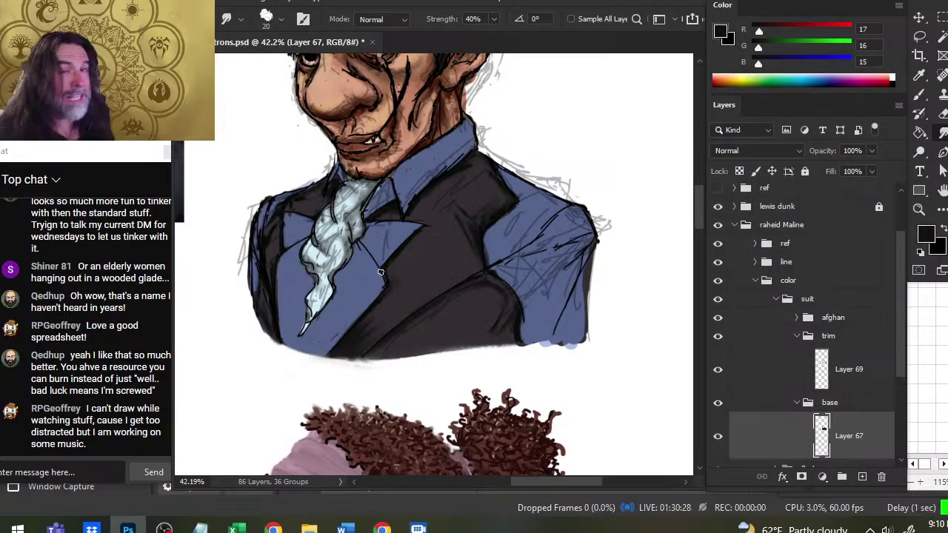
# Step: Add short near-black strokes to the dark jacket around the blue lapel tip and smudge them into the base
pyautogui.press('b')
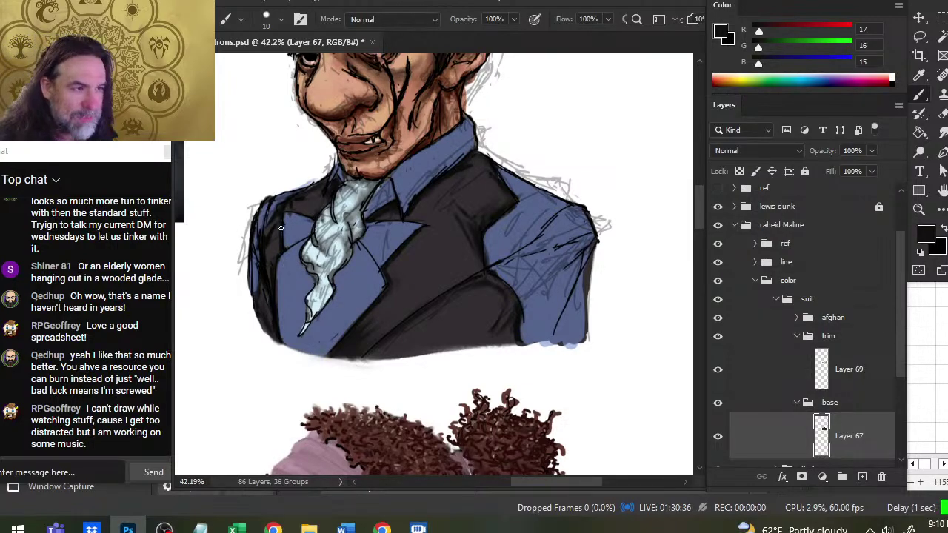
pyautogui.press('r')
pyautogui.press('b')
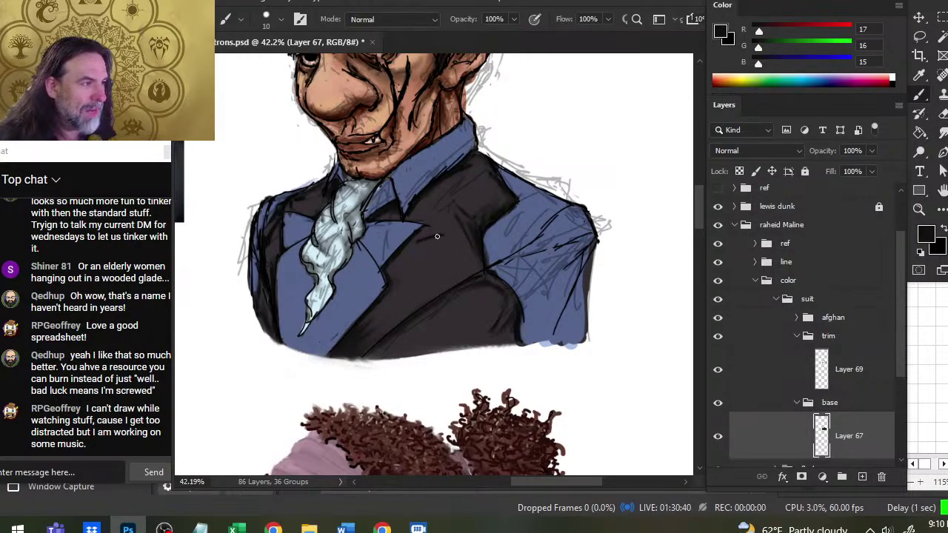
pyautogui.press('r')
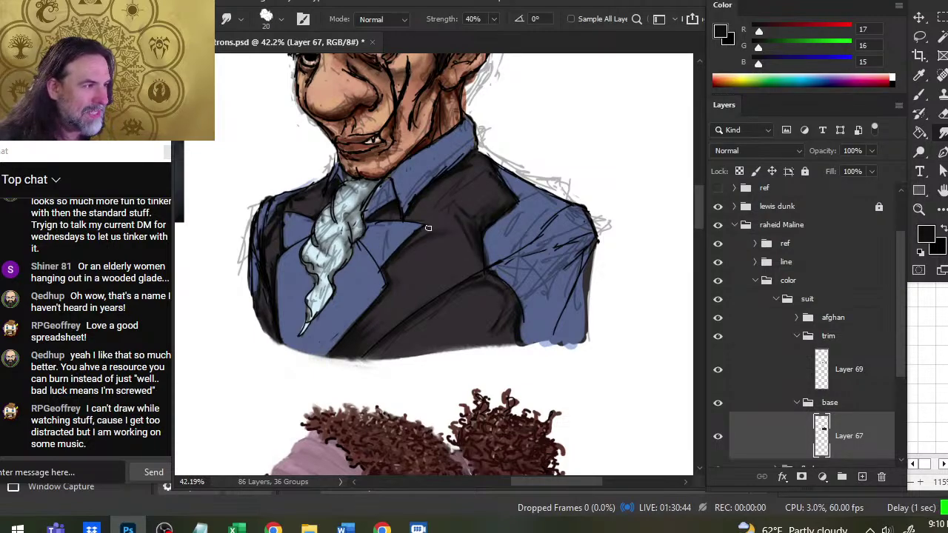
pyautogui.press('b')
pyautogui.press('r')
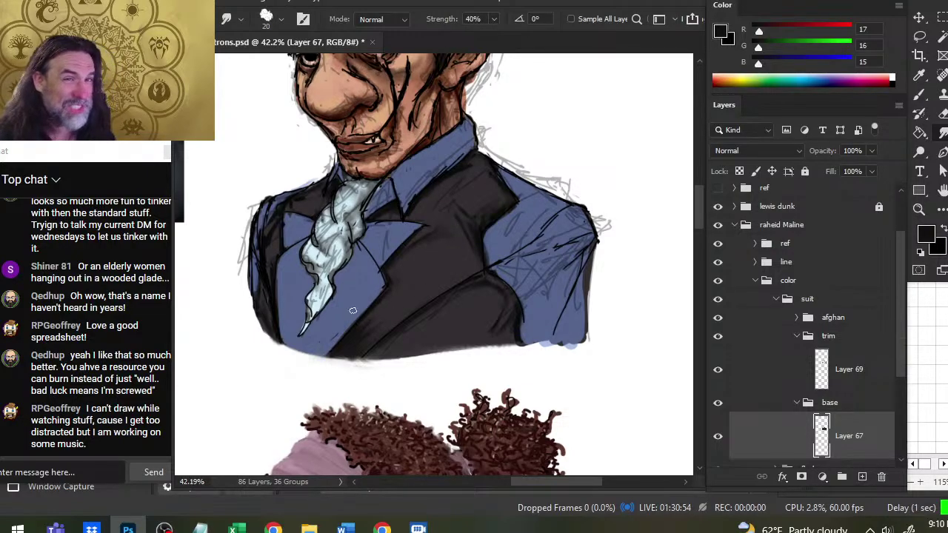
pyautogui.press('t')
pyautogui.click(453, 301)
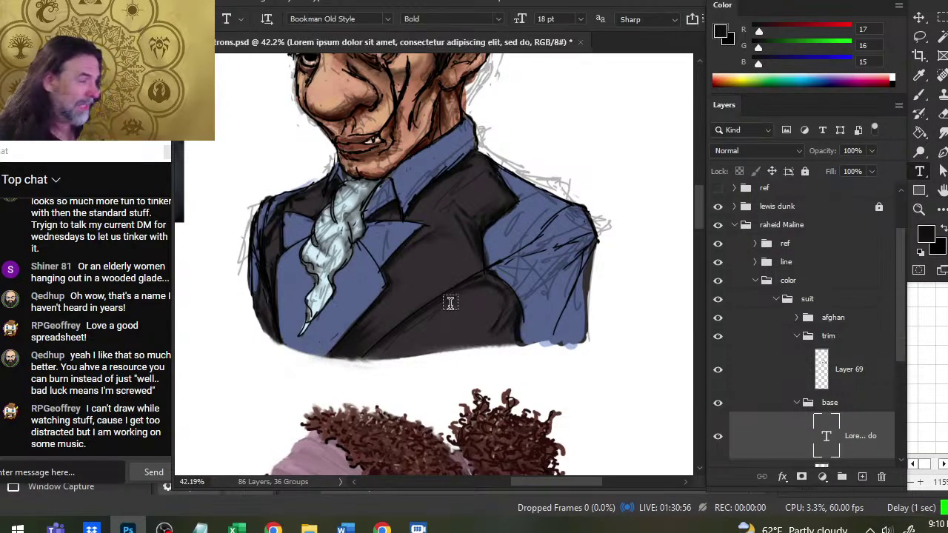
pyautogui.press('Escape')
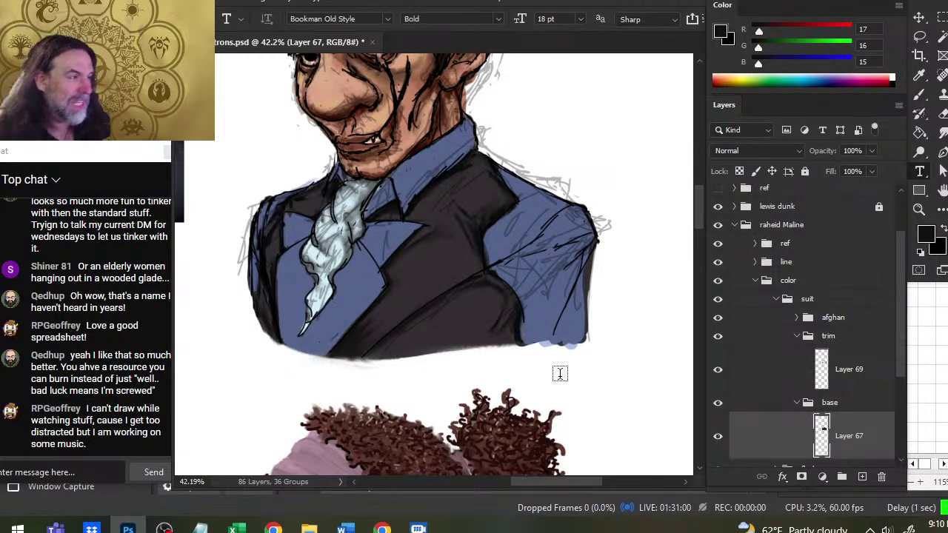
# Step: Deepen the near-black shading along the lapel's outer edge and the narrow far side of the jacket, blending with Smudge
pyautogui.press('b')
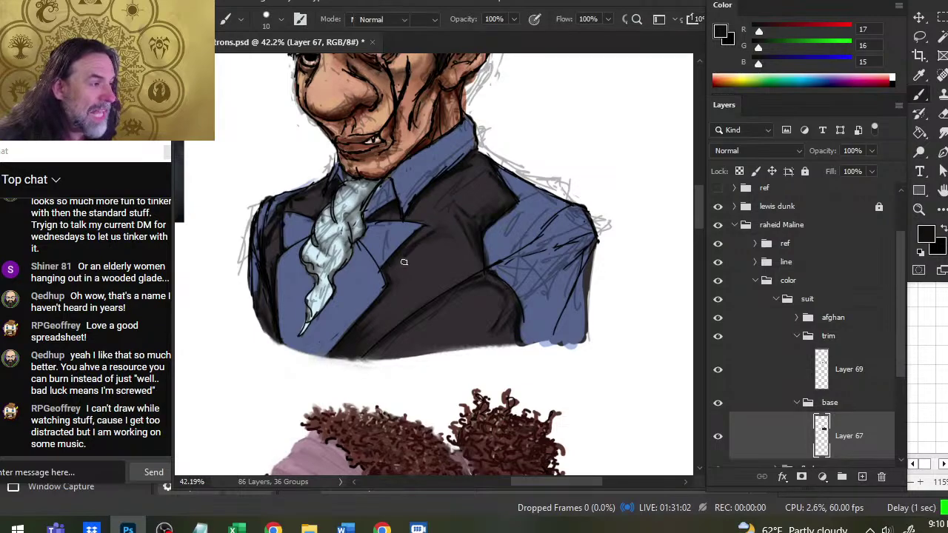
pyautogui.press('r')
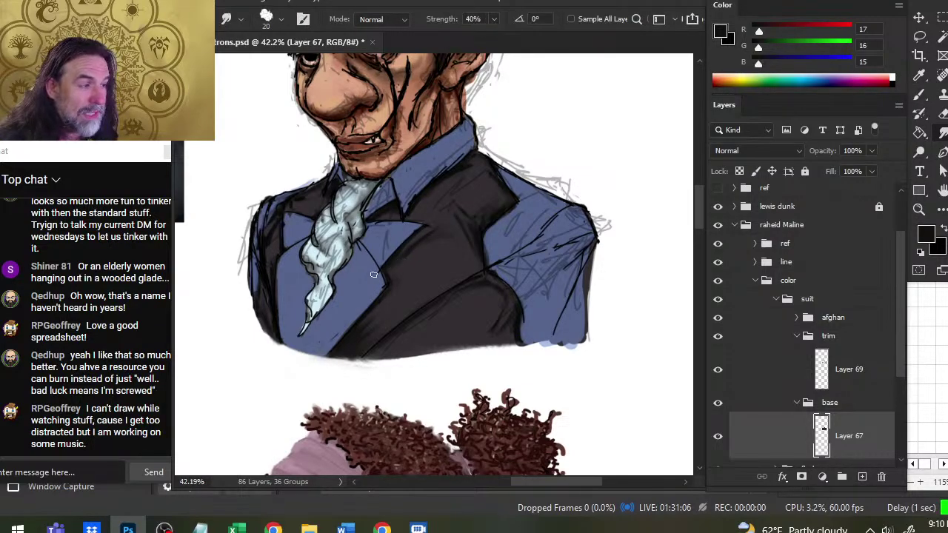
pyautogui.press('b')
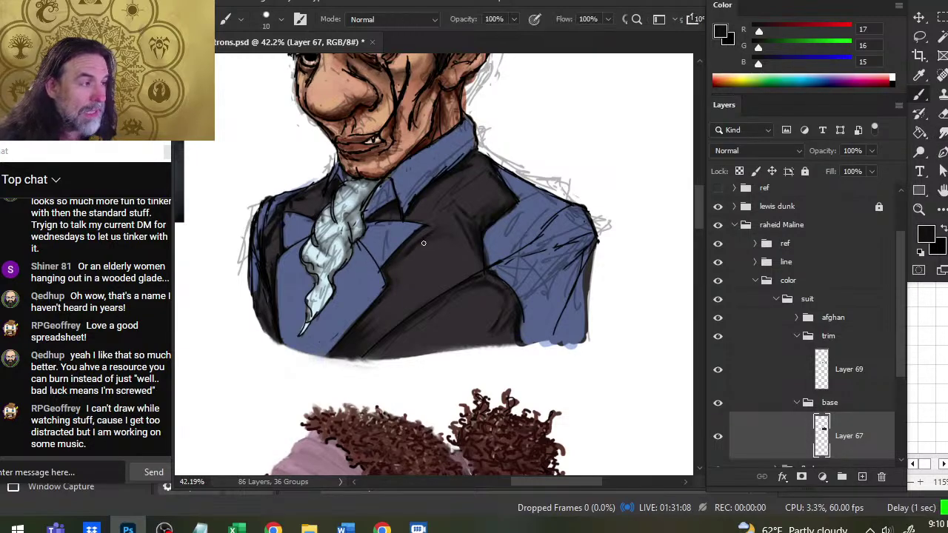
pyautogui.press('r')
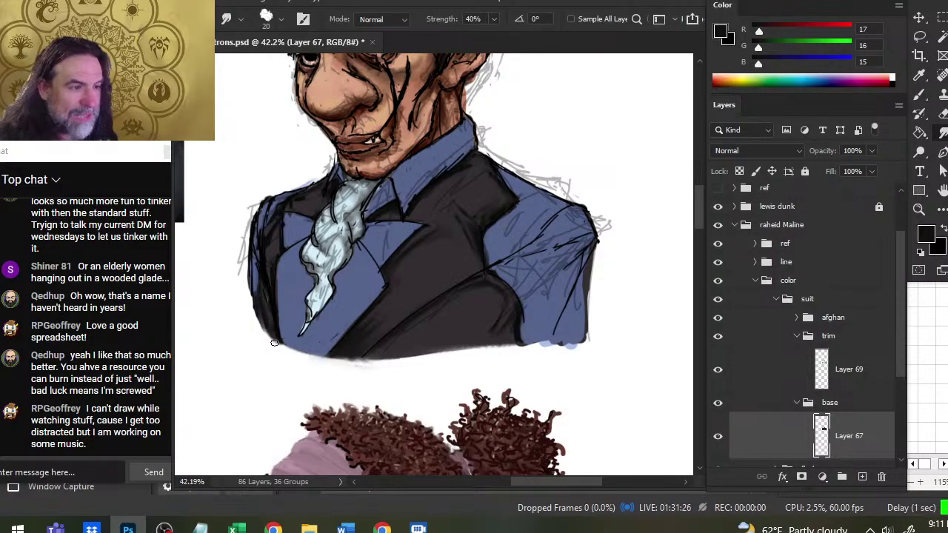
# Step: Darken the jacket's lower front fold at the hem and the area beside the lower armhole seam, then smudge the strokes
pyautogui.press('b')
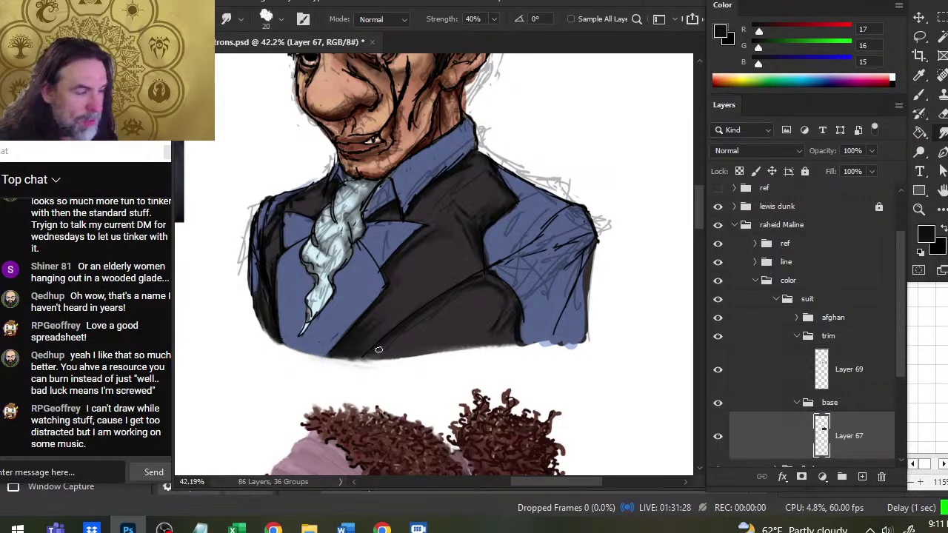
pyautogui.press('r')
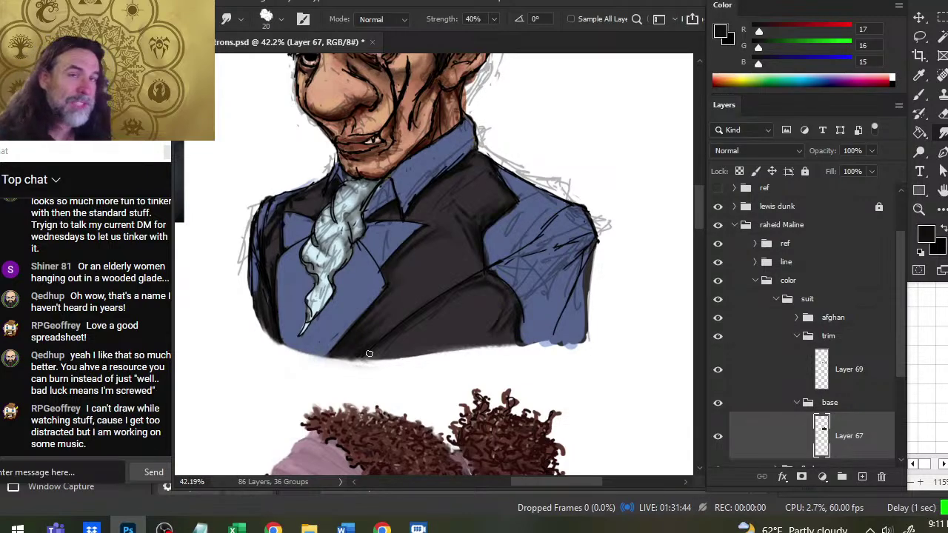
pyautogui.press('b')
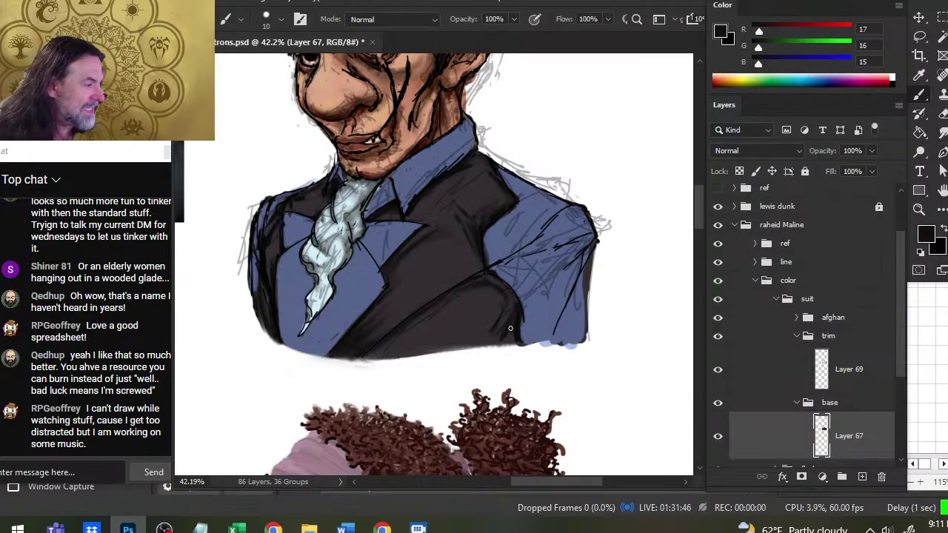
pyautogui.moveTo(510, 327); pyautogui.dragTo(506, 343)
pyautogui.press('r')
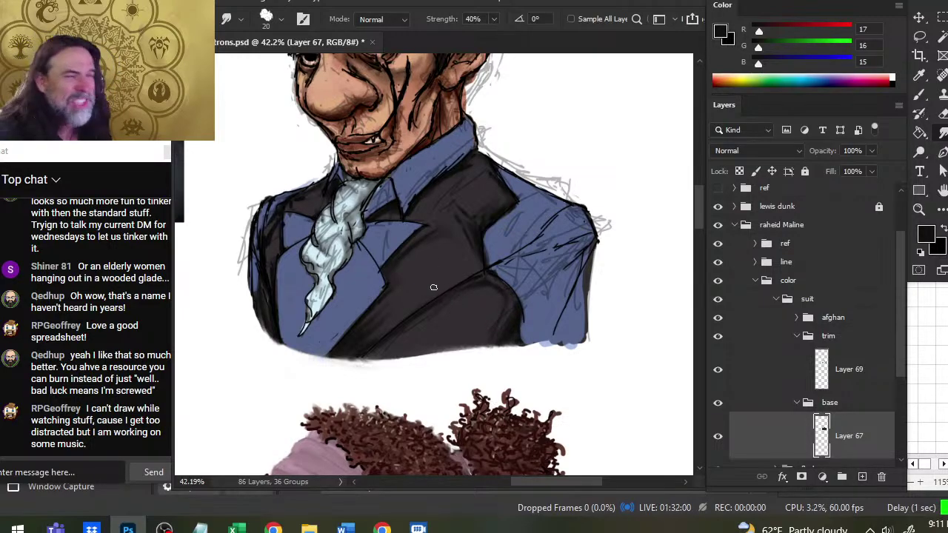
# Step: Paint and smudge shadows along the diagonal chest fold, the upper chest below the blue collar, and the far shoulder
pyautogui.press('b')
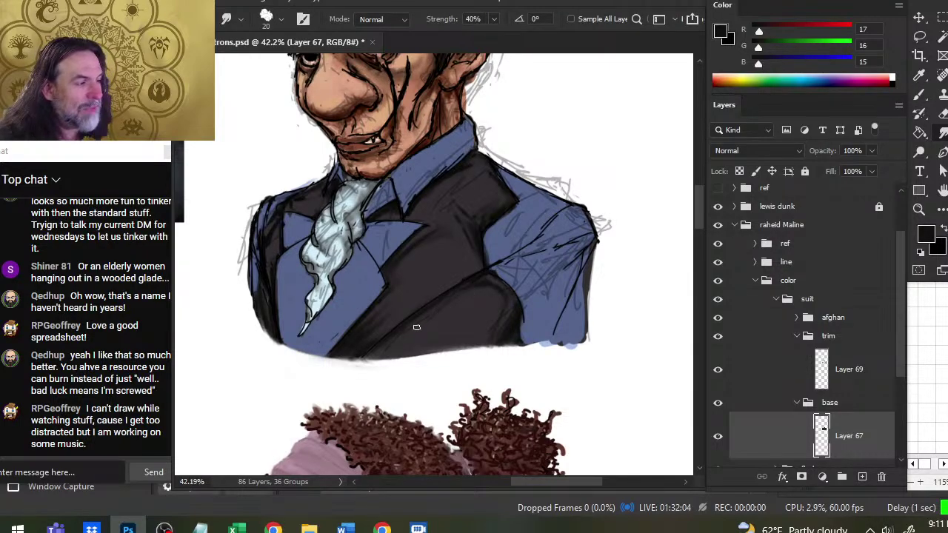
pyautogui.press('b')
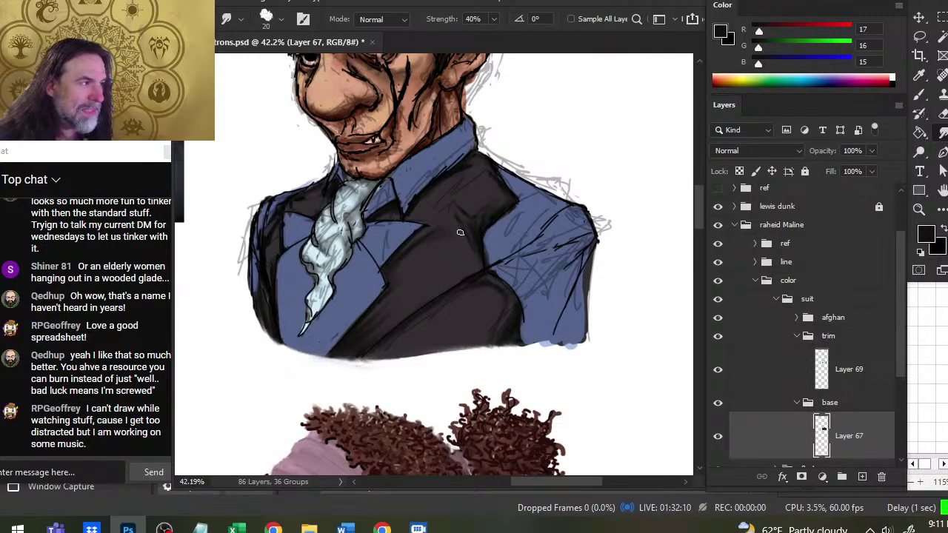
pyautogui.press('b')
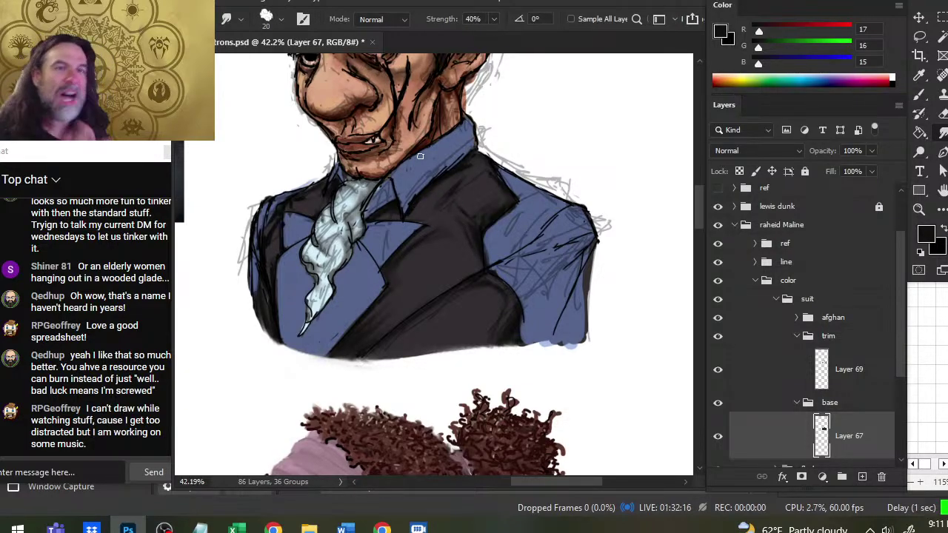
pyautogui.press('b')
pyautogui.press('r')
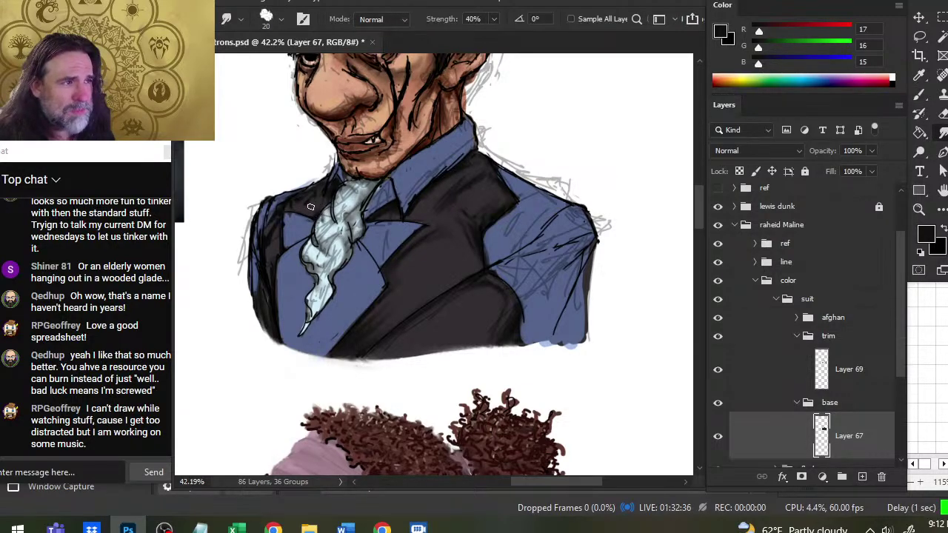
# Step: Sample a dark grey (RGB 45, 41, 43), enlarge the Smudge brush to 35, and blend the jacket shading down to the hem
pyautogui.keyDown('alt'); pyautogui.click(443, 231); pyautogui.keyUp('alt')
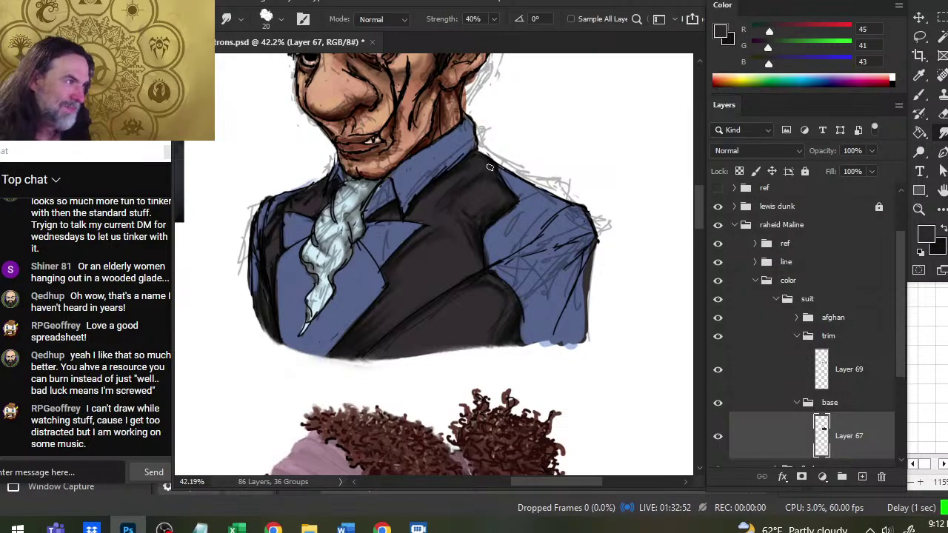
pyautogui.press(']')
pyautogui.press(']')
pyautogui.press(']')
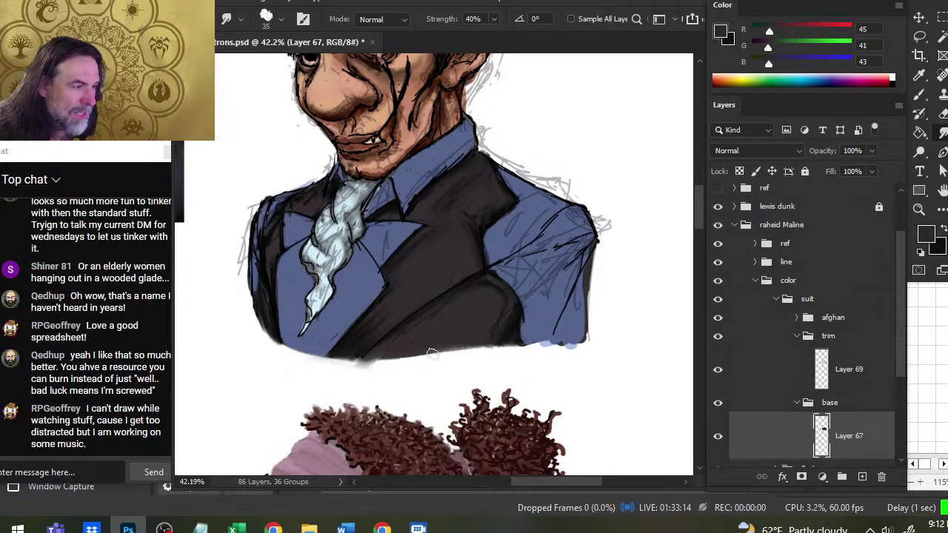
pyautogui.moveTo(431, 354); pyautogui.dragTo(341, 360)
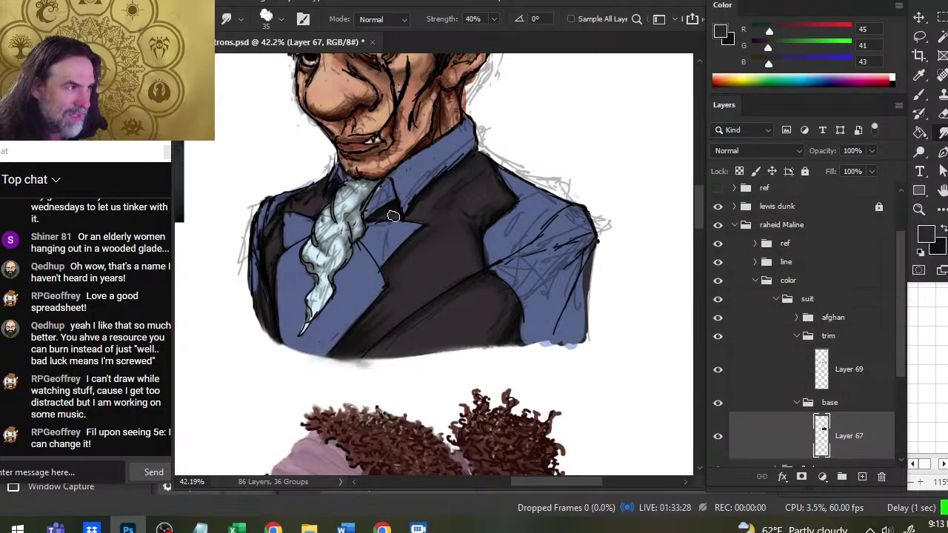
# Step: Sample near-black (RGB 24, 22, 21), shade the jacket around the collar and cravat, and blend with the size 35 Smudge brush
pyautogui.press('b')
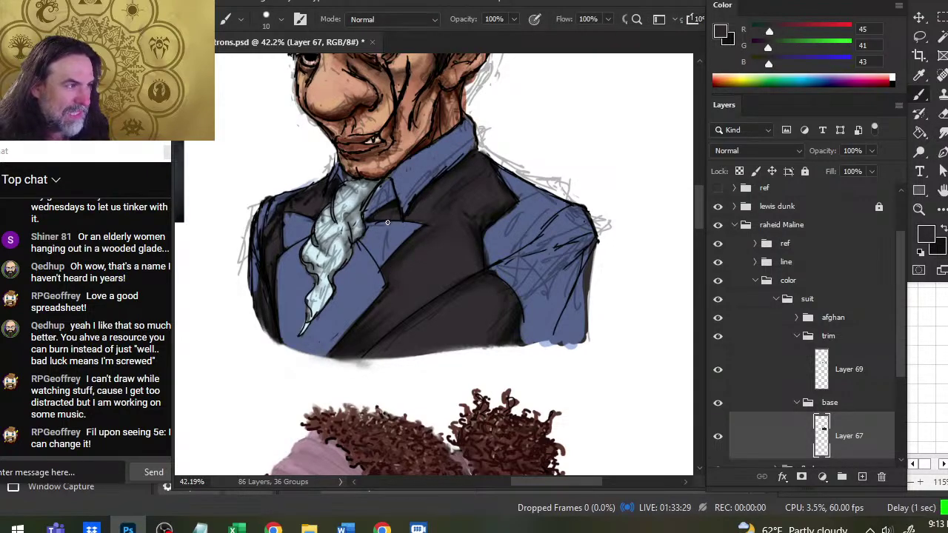
pyautogui.keyDown('alt'); pyautogui.click(431, 190); pyautogui.keyUp('alt')
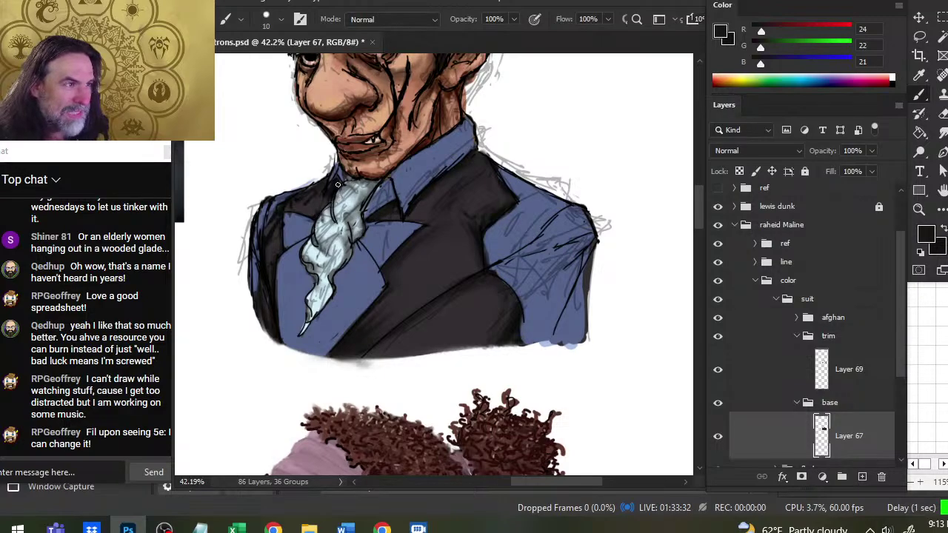
pyautogui.press('r')
pyautogui.press('b')
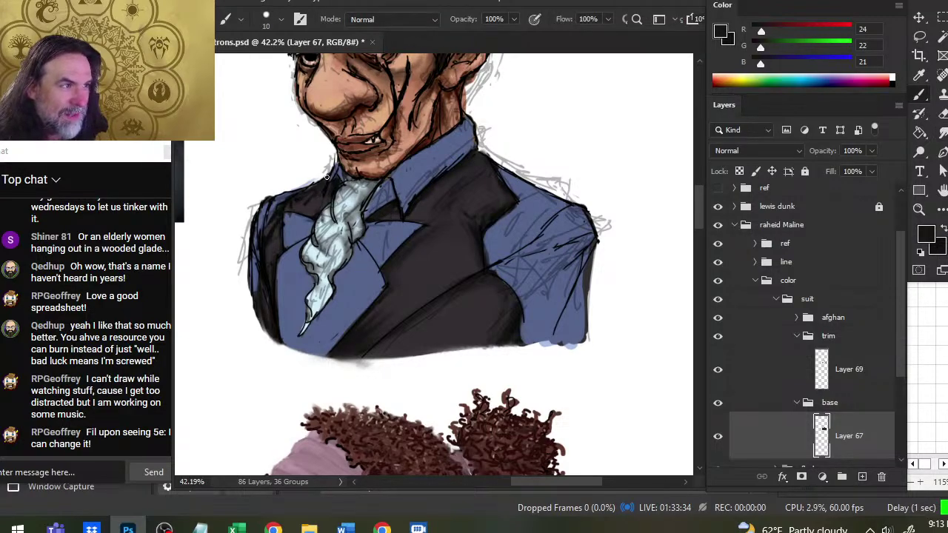
pyautogui.press('r')
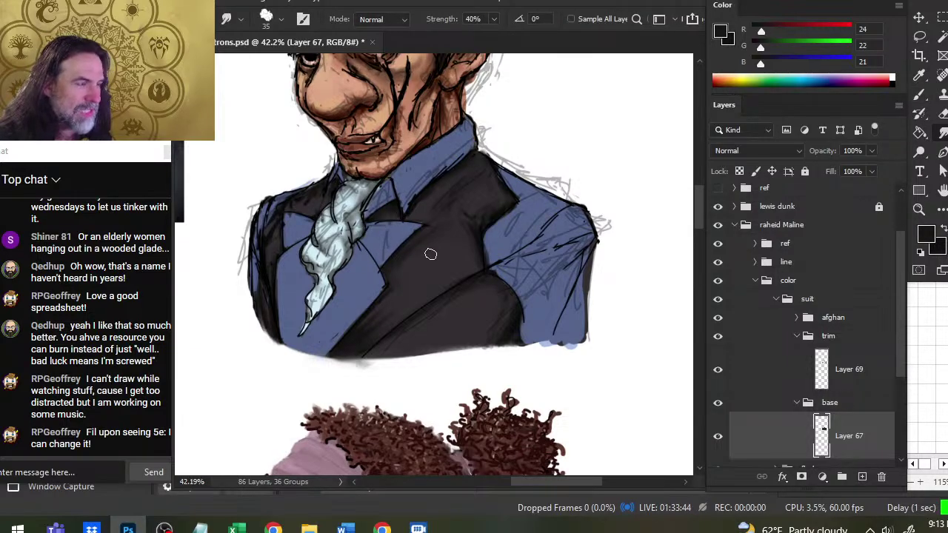
# Step: Refine the far shoulder's shading beside the cravat and blue lapel, blending with the Smudge brush reduced to size 25
pyautogui.press('b')
pyautogui.press('r')
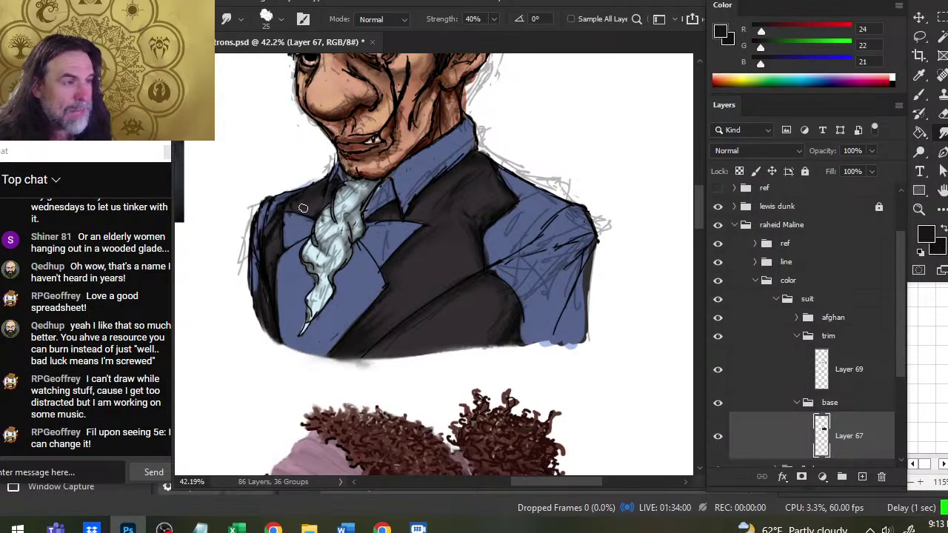
pyautogui.press('b')
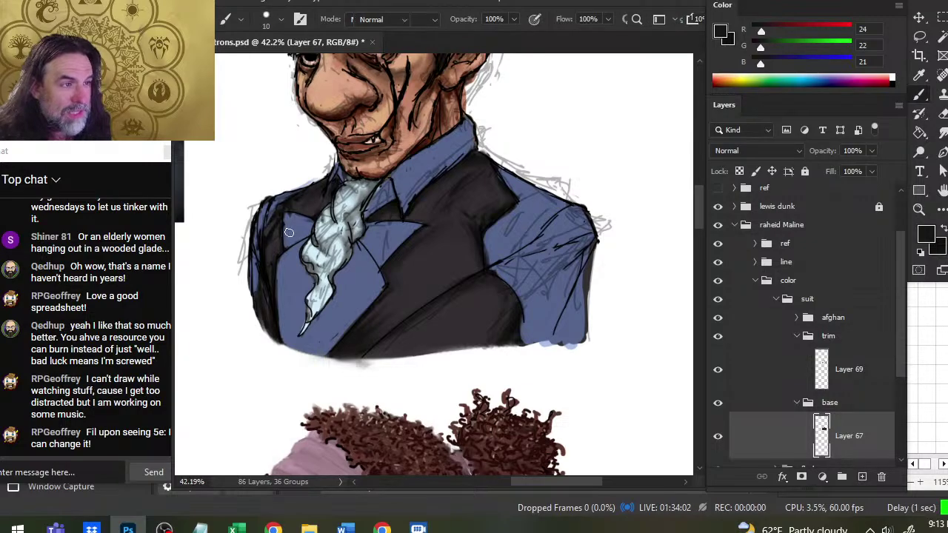
pyautogui.press('r')
pyautogui.press('b')
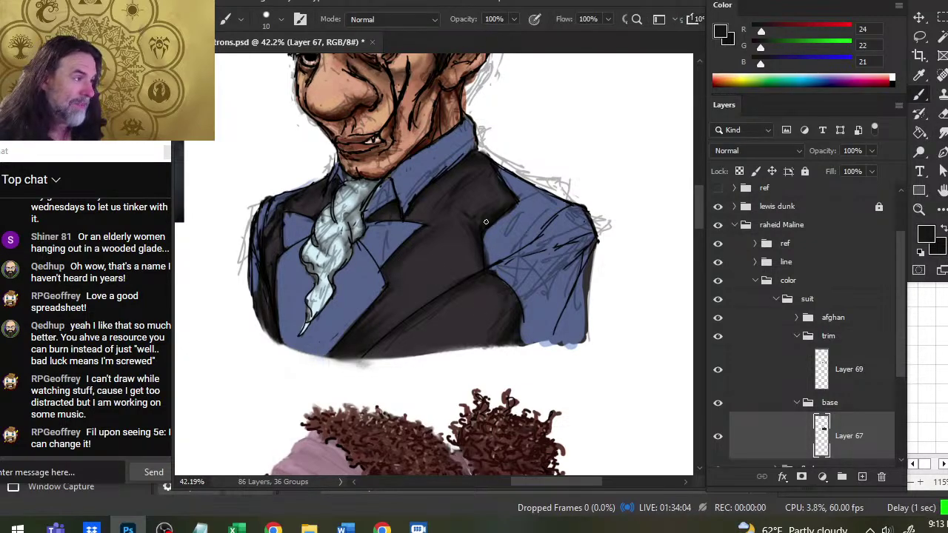
# Step: Refine the near-black shading over the chest and along the diagonal fold, blending with the size 25 Smudge brush
pyautogui.press('r')
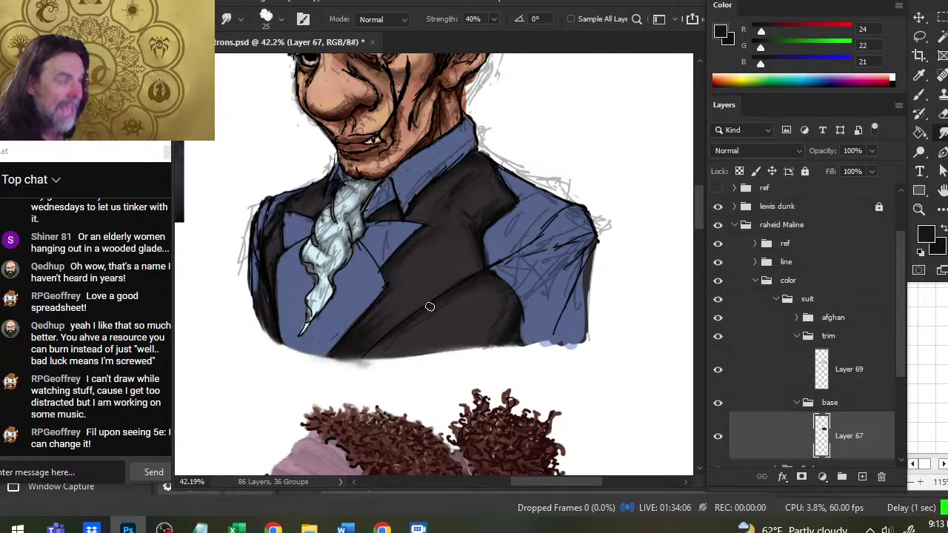
pyautogui.press('b')
pyautogui.press('r')
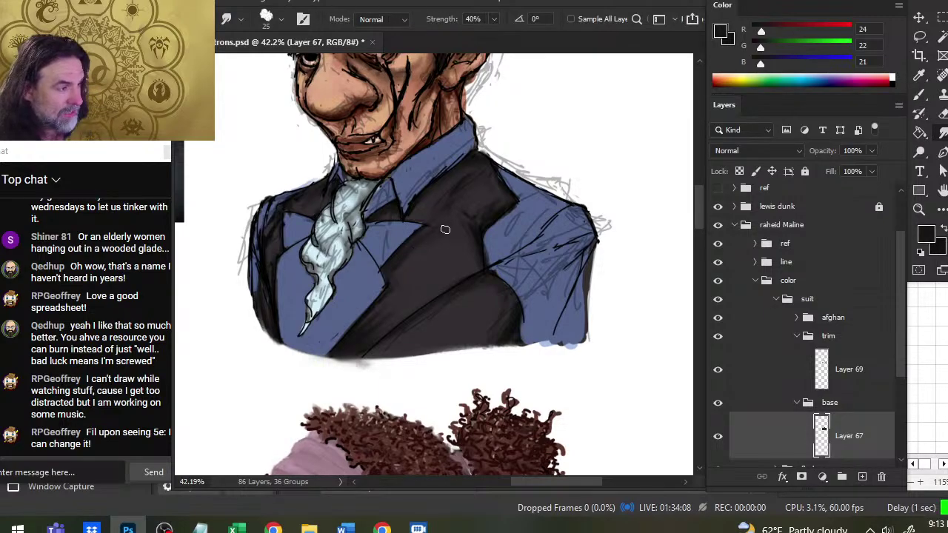
pyautogui.press('b')
pyautogui.press('r')
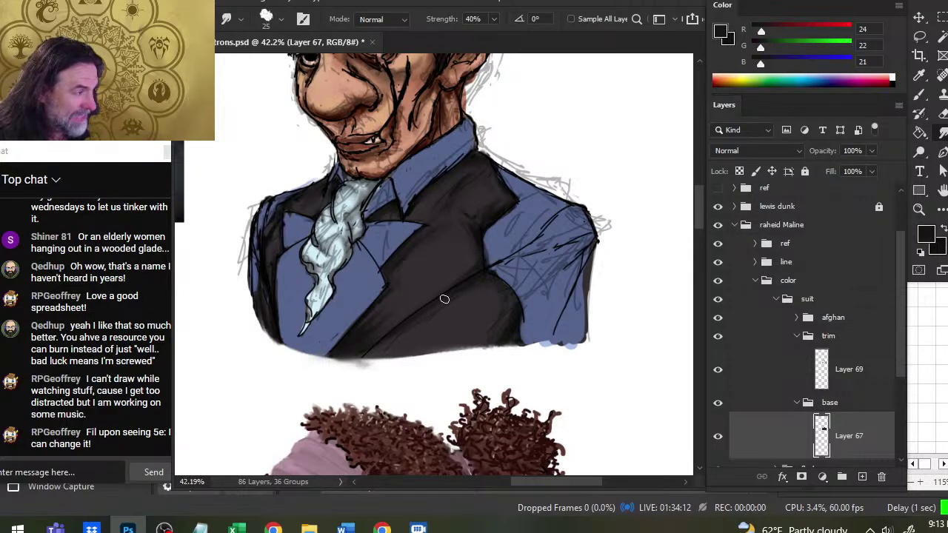
pyautogui.press('b')
pyautogui.press('r')
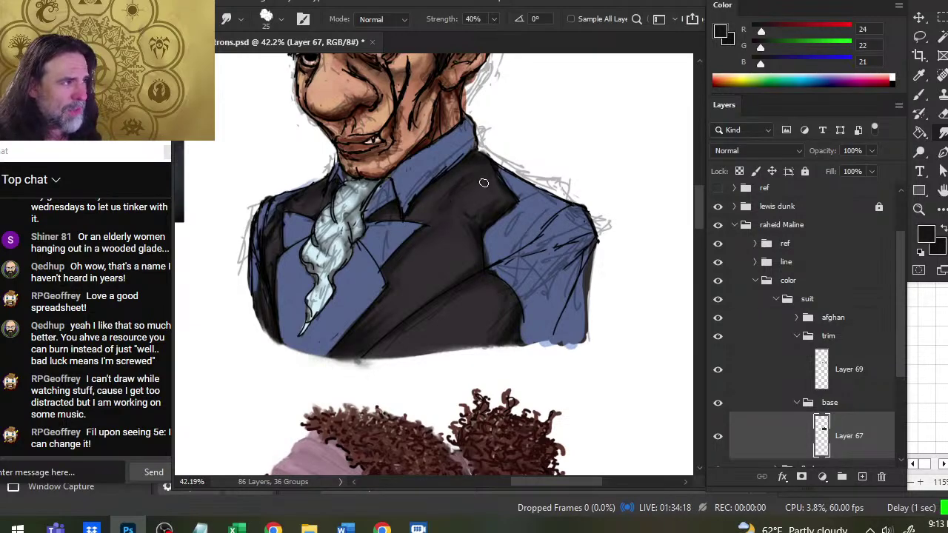
# Step: Deepen and smudge the shadows on the upper chest below the blue collar, out to the edge of the blue shoulder
pyautogui.press('b')
pyautogui.press('r')
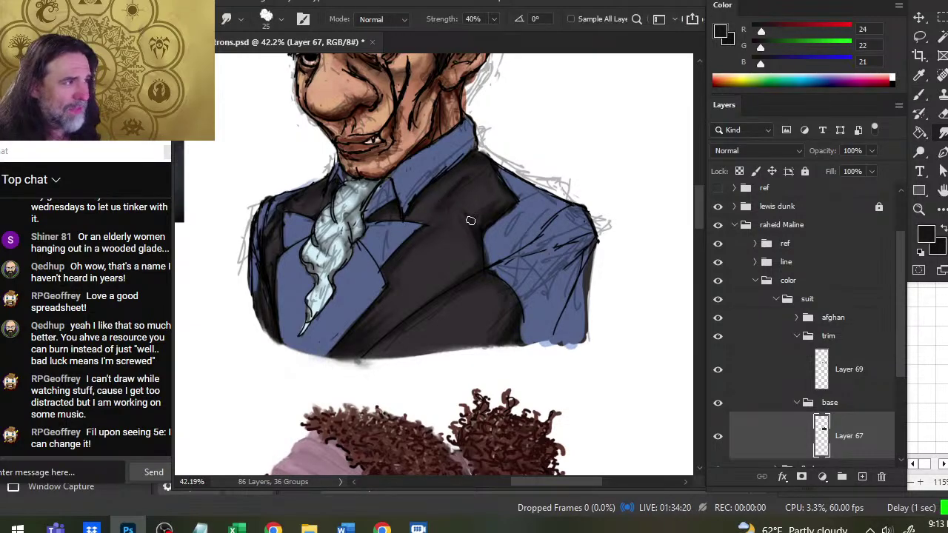
pyautogui.press('b')
pyautogui.moveTo(440, 208); pyautogui.dragTo(467, 188)
pyautogui.press('r')
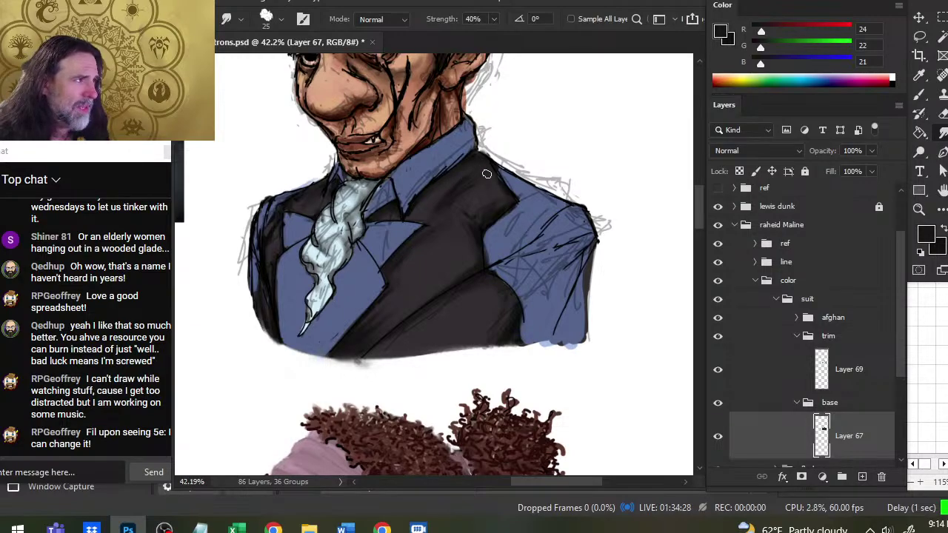
pyautogui.press('b')
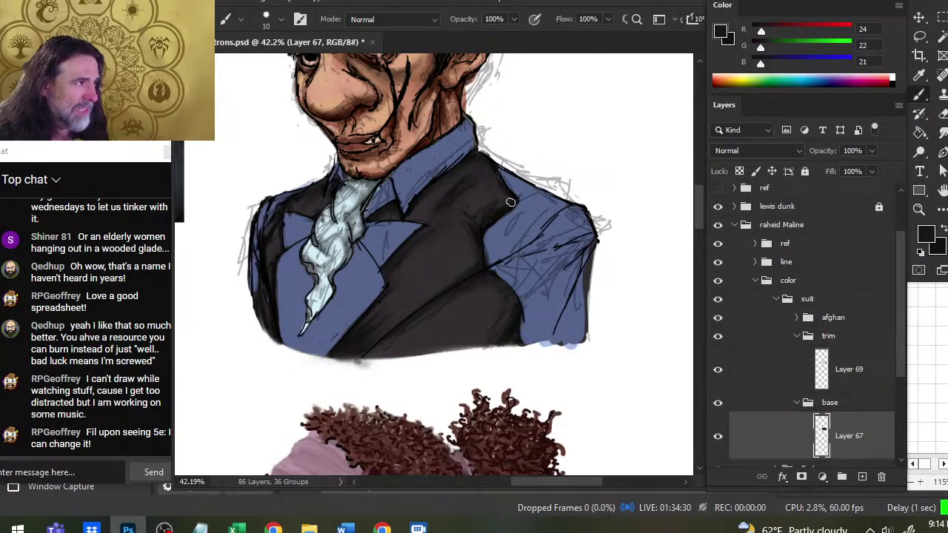
pyautogui.press('r')
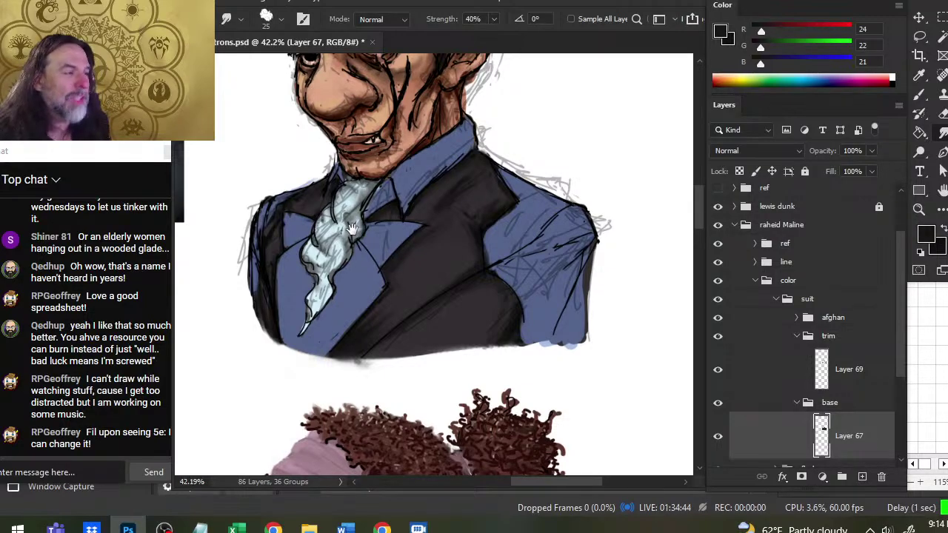
# Step: Sample a mid grey (RGB 88, 80, 77) from the dark jacket in the reference photo of suited men
pyautogui.moveTo(352, 230)
pyautogui.mouseDown()
pyautogui.moveTo(676, 294)
pyautogui.moveTo(683, 318)
pyautogui.mouseUp()
pyautogui.moveTo(272, 203); pyautogui.dragTo(404, 240)
pyautogui.press('z')
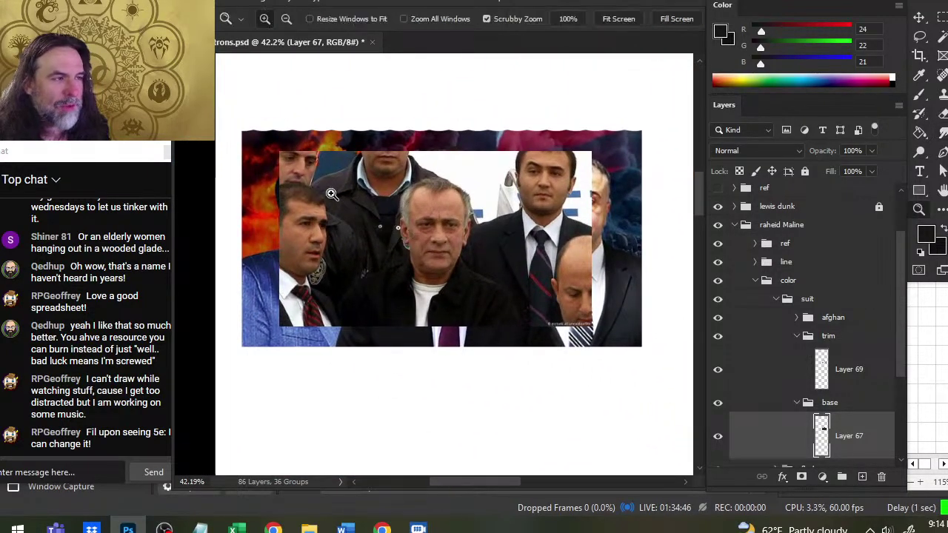
pyautogui.moveTo(334, 191); pyautogui.dragTo(385, 191)
pyautogui.press('b')
pyautogui.keyDown('alt'); pyautogui.click(328, 151); pyautogui.keyUp('alt')
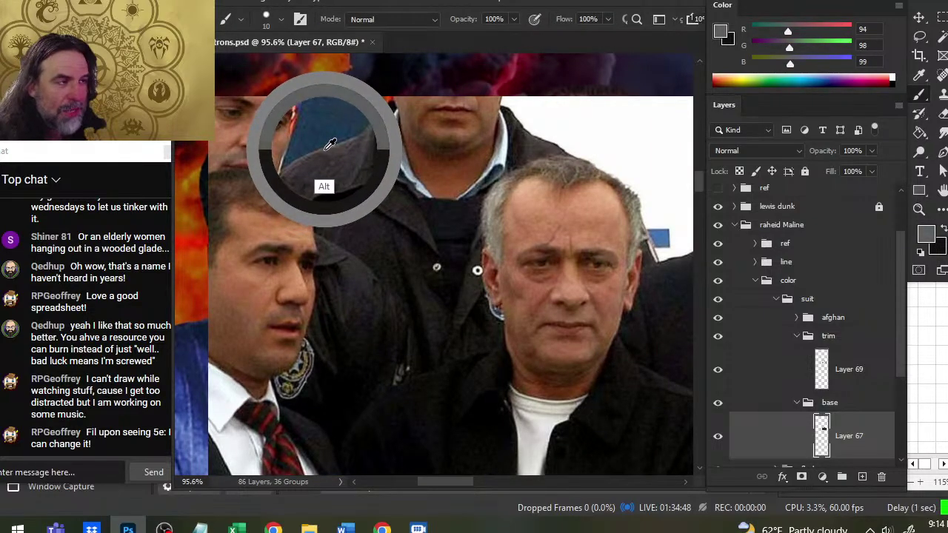
pyautogui.press('z')
pyautogui.moveTo(594, 292); pyautogui.dragTo(250, 286)
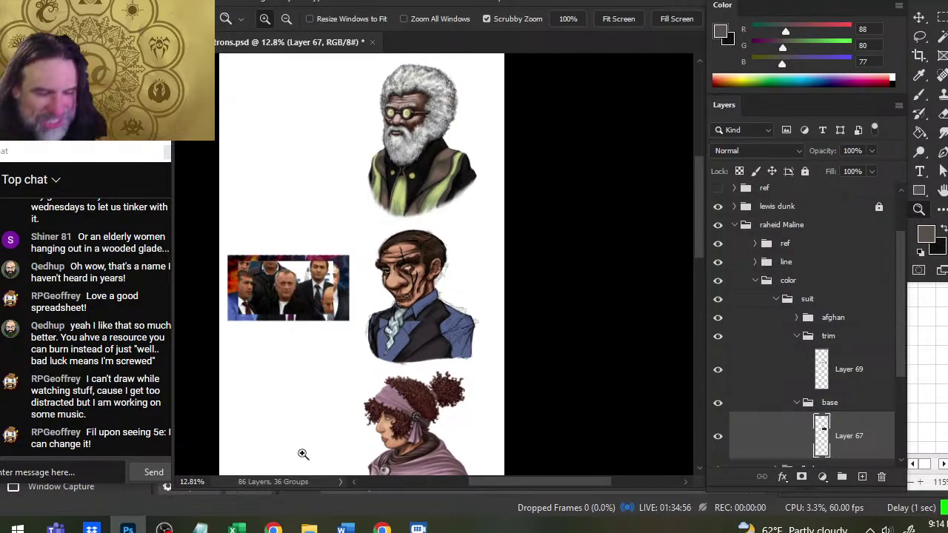
pyautogui.hotkey('alt', 'Tab')
pyautogui.hotkey('alt', 'Tab')
pyautogui.hotkey('alt', 'Tab')
pyautogui.hotkey('alt', 'Tab')
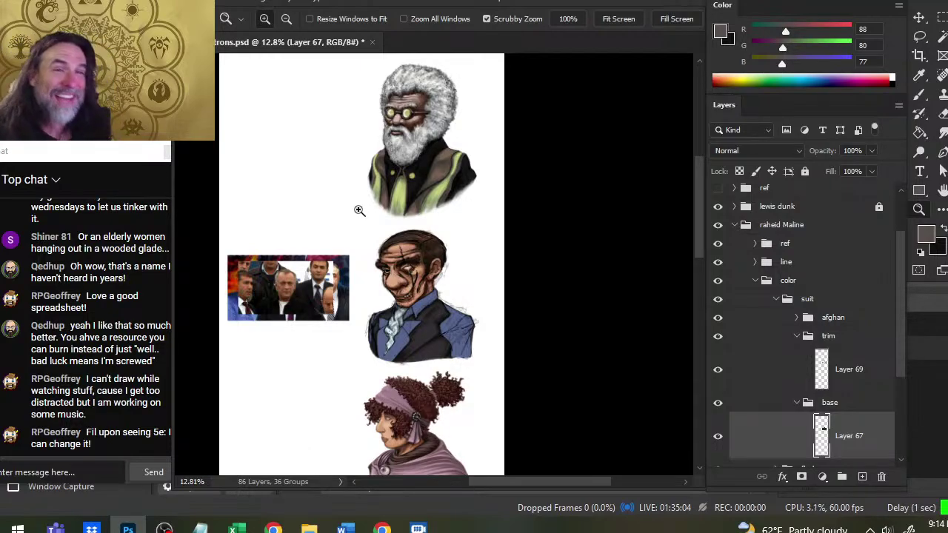
# Step: Create a new layer above the jacket's base layer and paint diagonal grey highlight strokes across the middle of the chest
pyautogui.moveTo(421, 316); pyautogui.dragTo(474, 346)
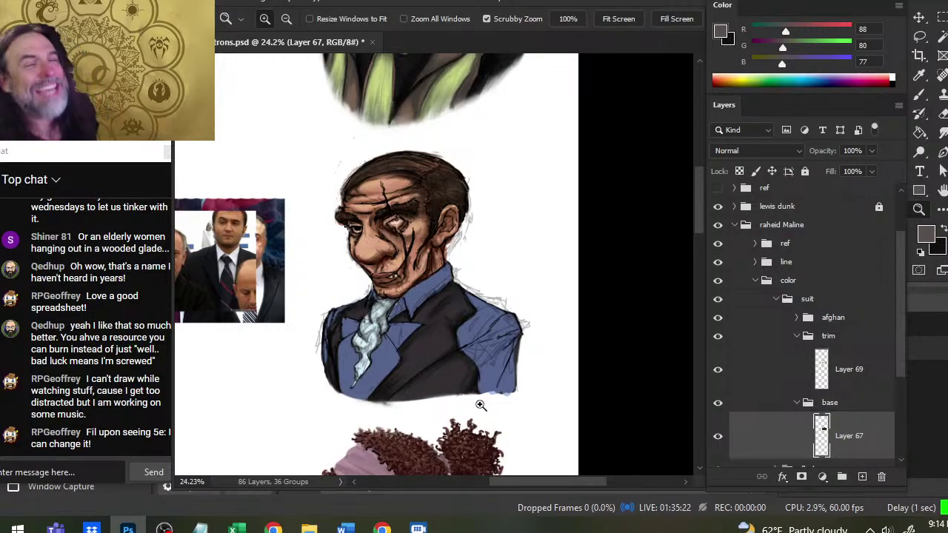
pyautogui.moveTo(476, 311); pyautogui.dragTo(525, 311)
pyautogui.press('b')
pyautogui.press('r')
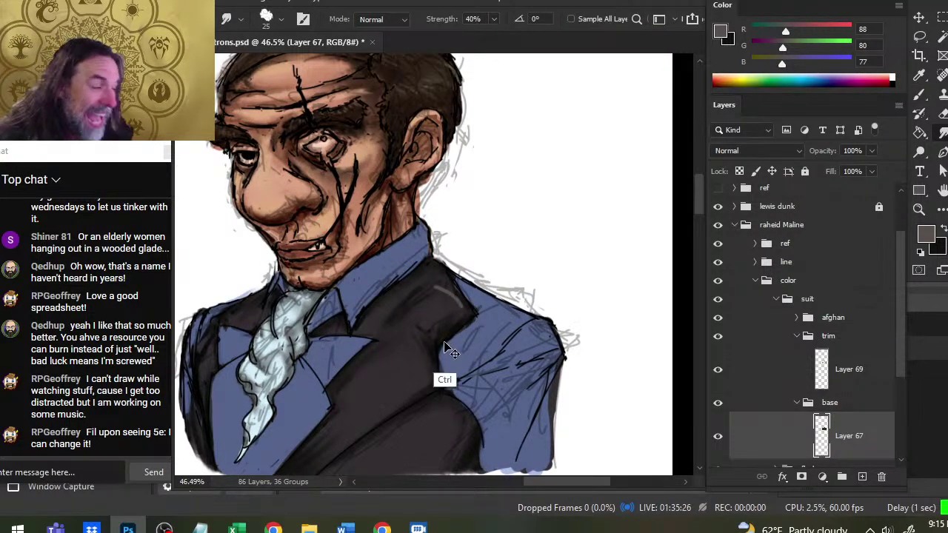
pyautogui.moveTo(299, 427); pyautogui.dragTo(377, 315)
pyautogui.press('b')
pyautogui.hotkey('ctrl', 'shift', 'alt', 'n')
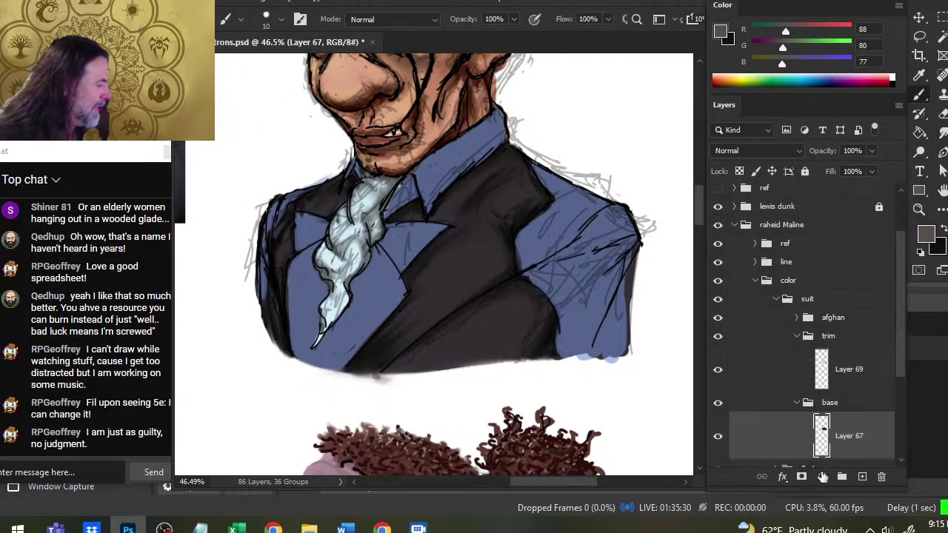
pyautogui.moveTo(490, 248); pyautogui.dragTo(431, 295)
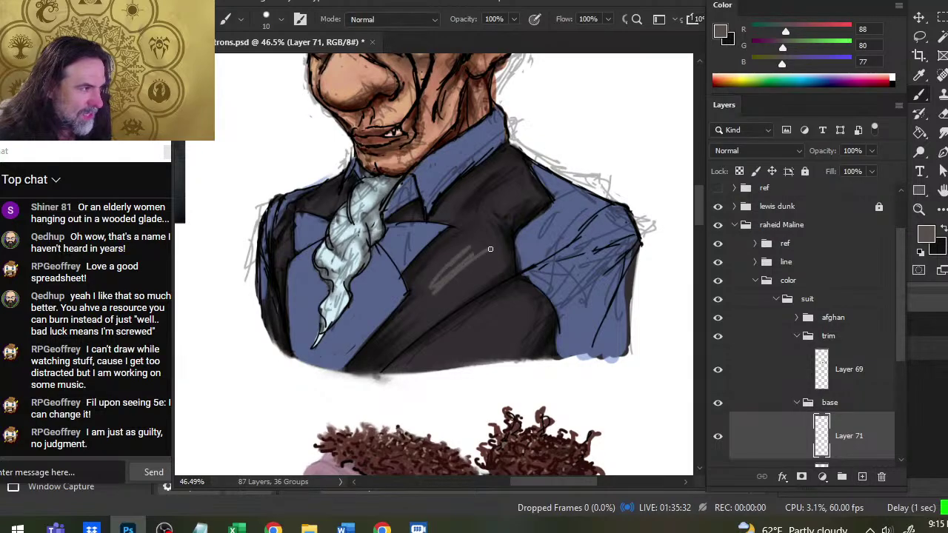
# Step: Enlarge the Smudge brush to 40 and blend the grey chest highlight diagonally down toward the blue lapel
pyautogui.press('r')
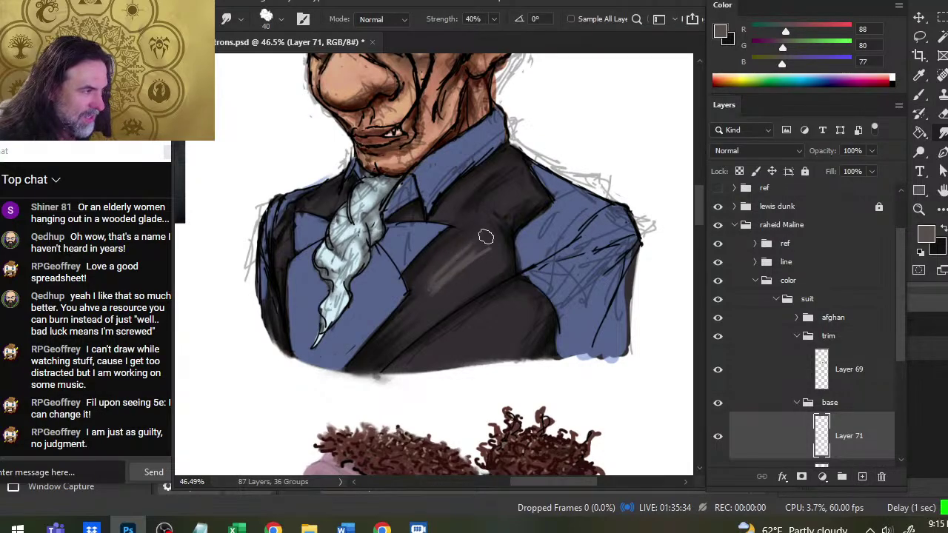
pyautogui.moveTo(478, 229); pyautogui.dragTo(419, 306)
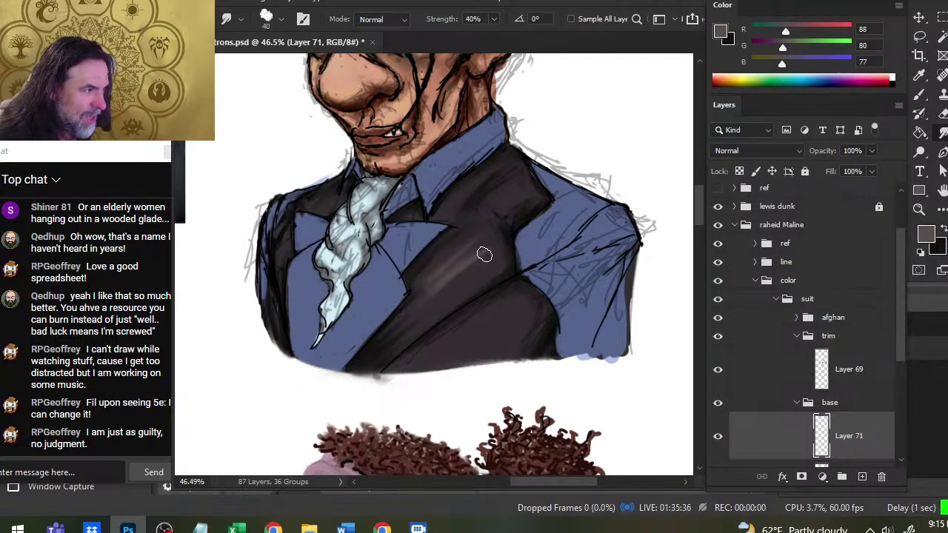
pyautogui.moveTo(484, 254); pyautogui.dragTo(406, 313)
pyautogui.moveTo(491, 247); pyautogui.dragTo(416, 310)
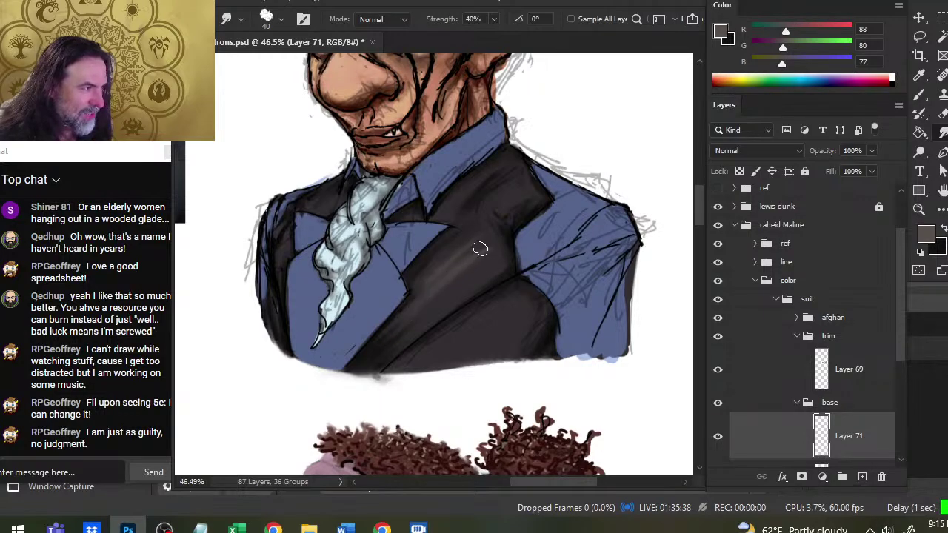
pyautogui.moveTo(495, 240); pyautogui.dragTo(448, 292)
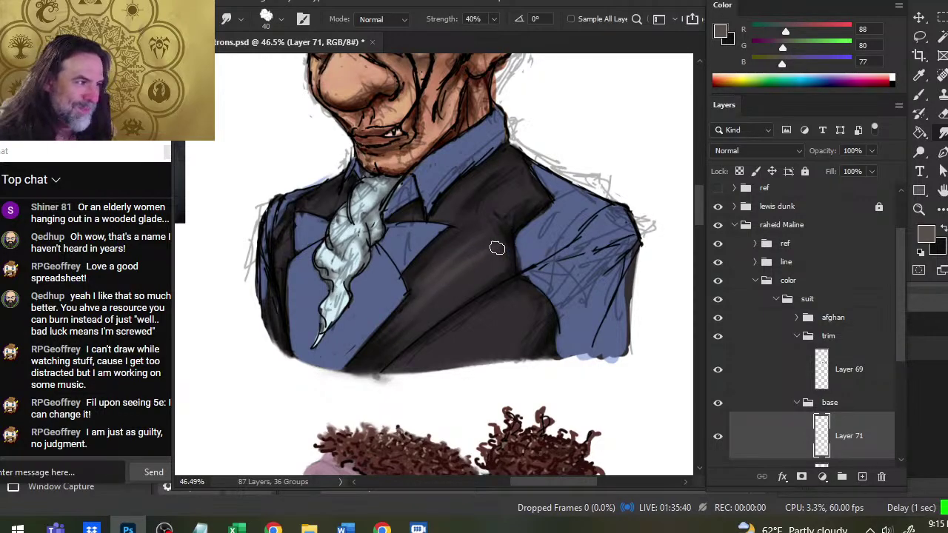
# Step: Paint grey highlights on the far shoulder beside the cravat and soften them with the Smudge brush
pyautogui.press('b')
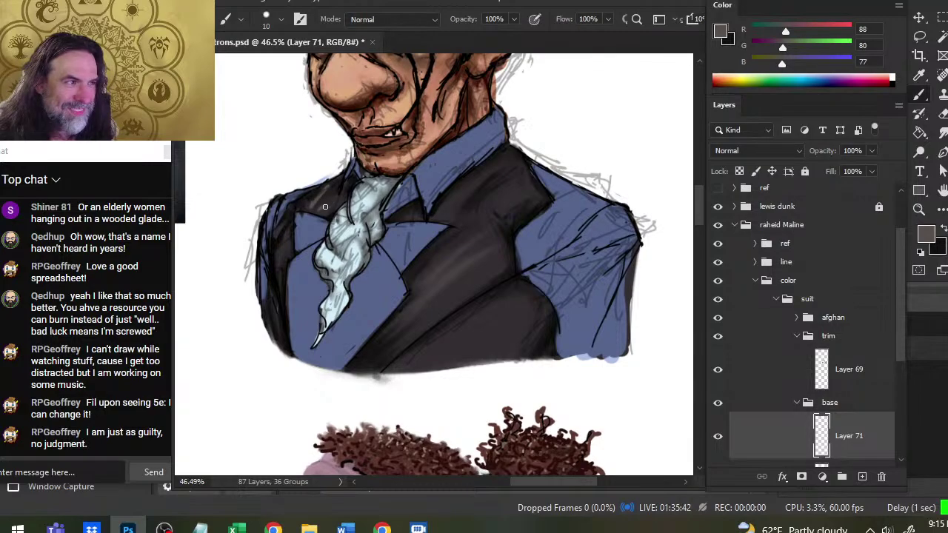
pyautogui.press('r')
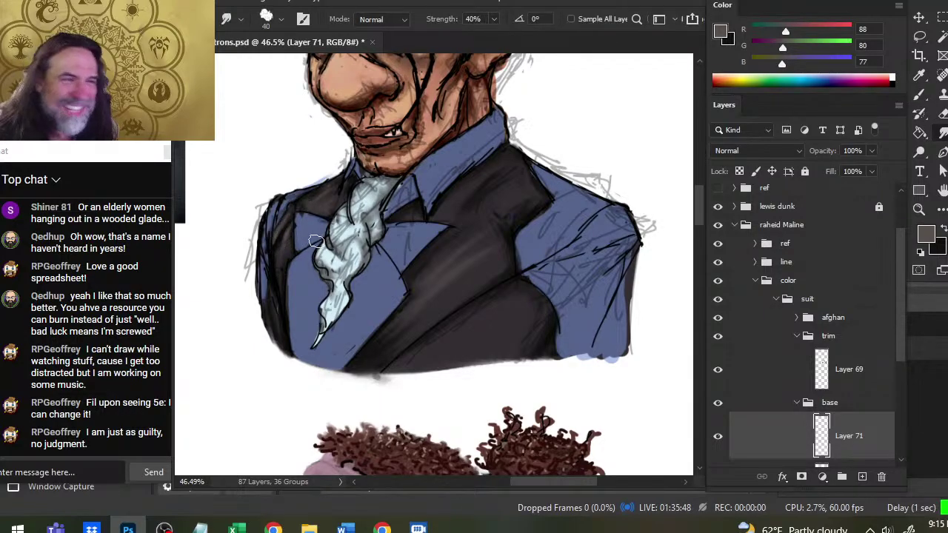
pyautogui.press('b')
pyautogui.press('r')
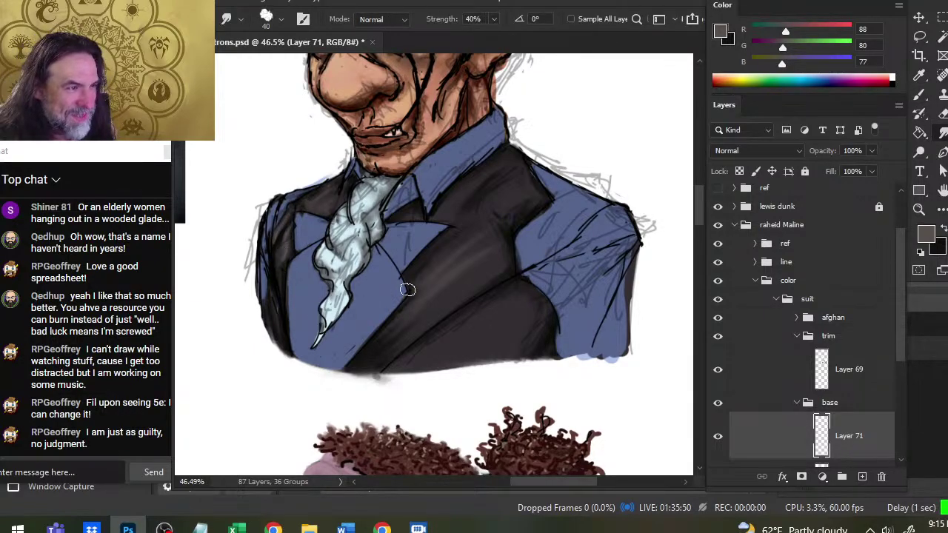
# Step: Add another diagonal grey highlight across the chest beside the blue lapel and smudge it into the jacket
pyautogui.press('b')
pyautogui.moveTo(437, 277)
pyautogui.mouseDown()
pyautogui.moveTo(474, 234)
pyautogui.moveTo(471, 254)
pyautogui.mouseUp()
pyautogui.press('r')
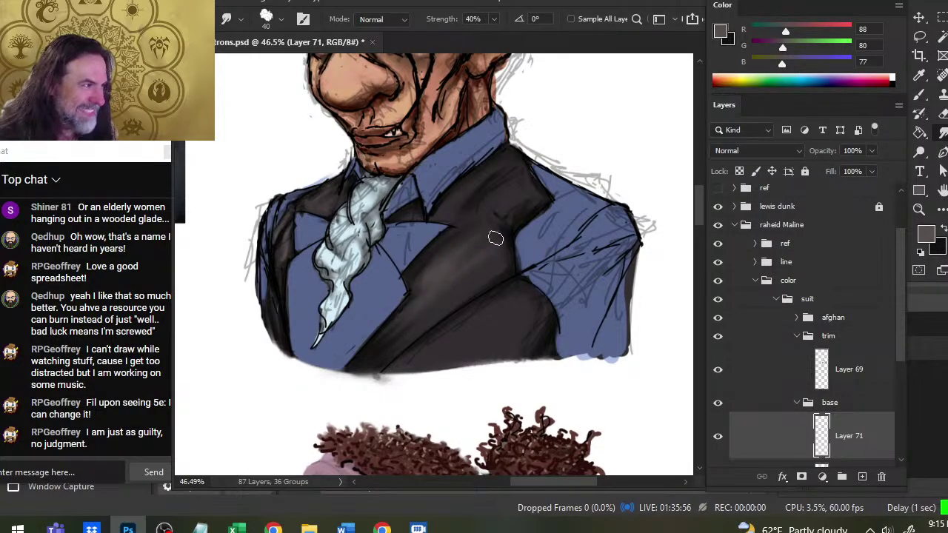
# Step: Paint and blend grey highlights on the upper chest below the blue collar, undoing the stray stroke above the chest fold
pyautogui.press('b')
pyautogui.press('r')
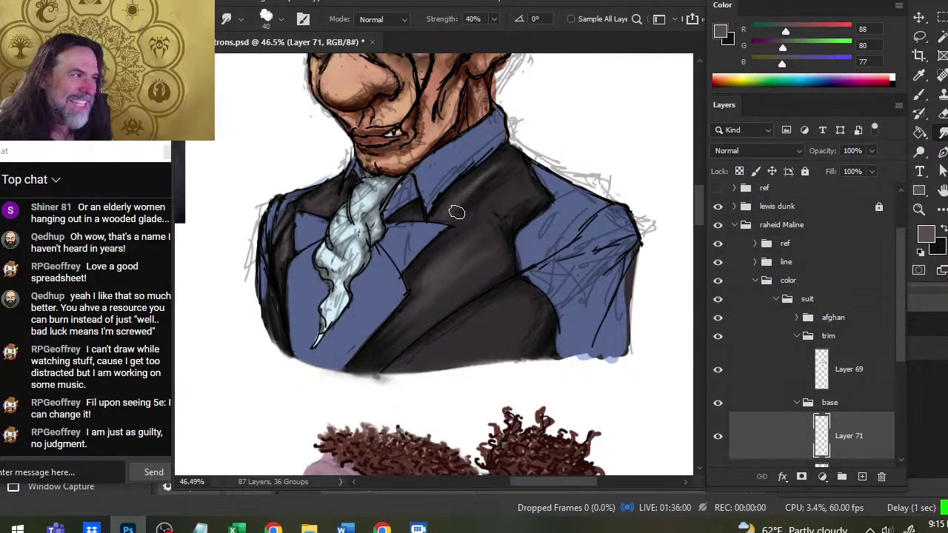
pyautogui.moveTo(501, 207)
pyautogui.mouseDown()
pyautogui.moveTo(514, 184)
pyautogui.moveTo(497, 207)
pyautogui.moveTo(504, 198)
pyautogui.moveTo(510, 254)
pyautogui.moveTo(488, 242)
pyautogui.mouseUp()
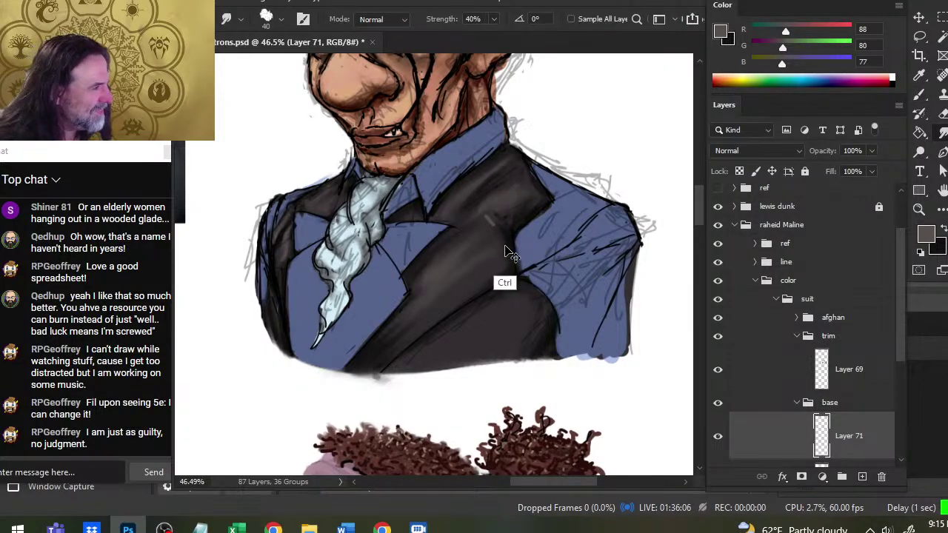
pyautogui.hotkey('ctrl', 'z')
pyautogui.press('b')
pyautogui.press('r')
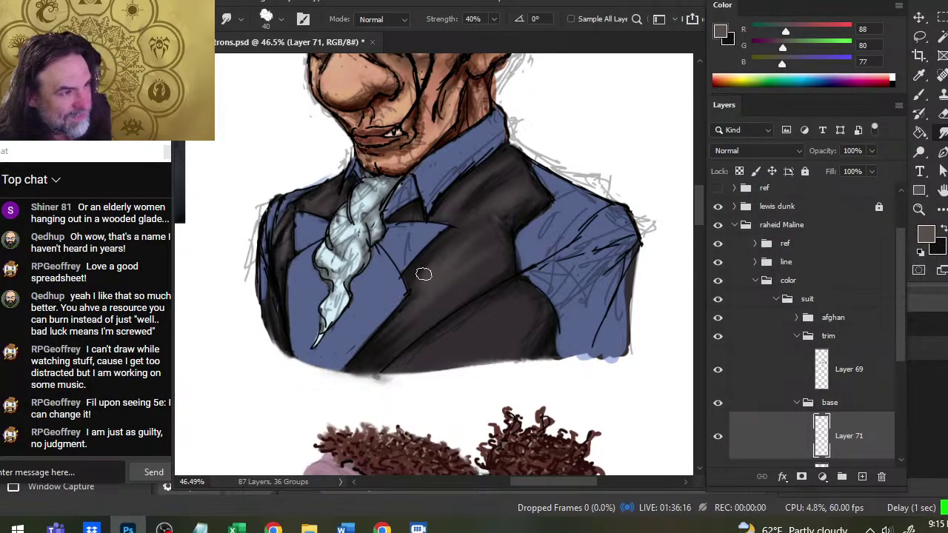
# Step: Extend the grey highlights down the lower chest between the blue lapel and the diagonal fold, and blend them
pyautogui.press('b')
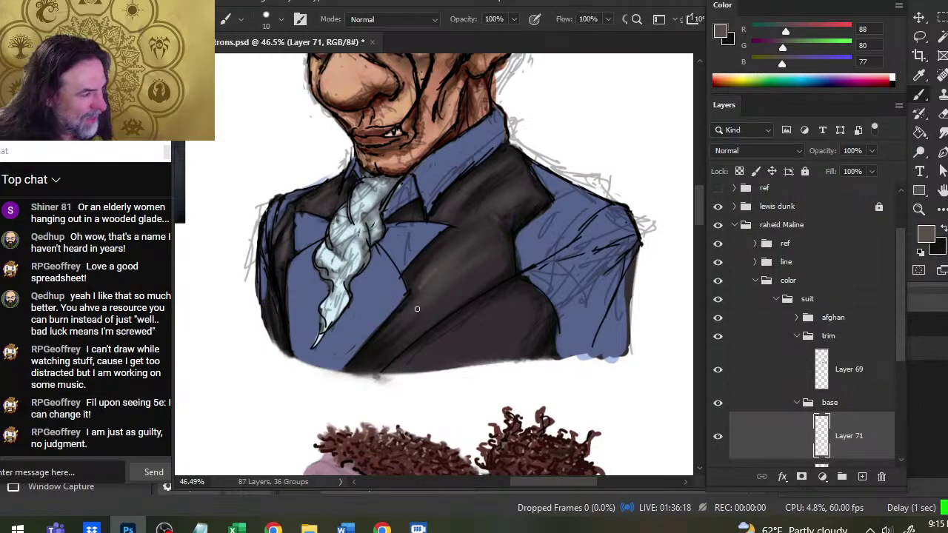
pyautogui.press('r')
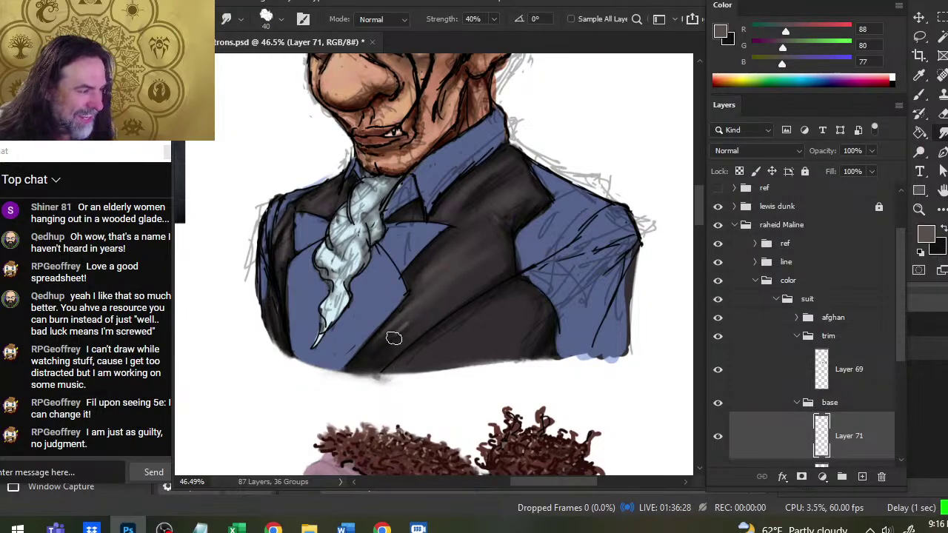
pyautogui.press('b')
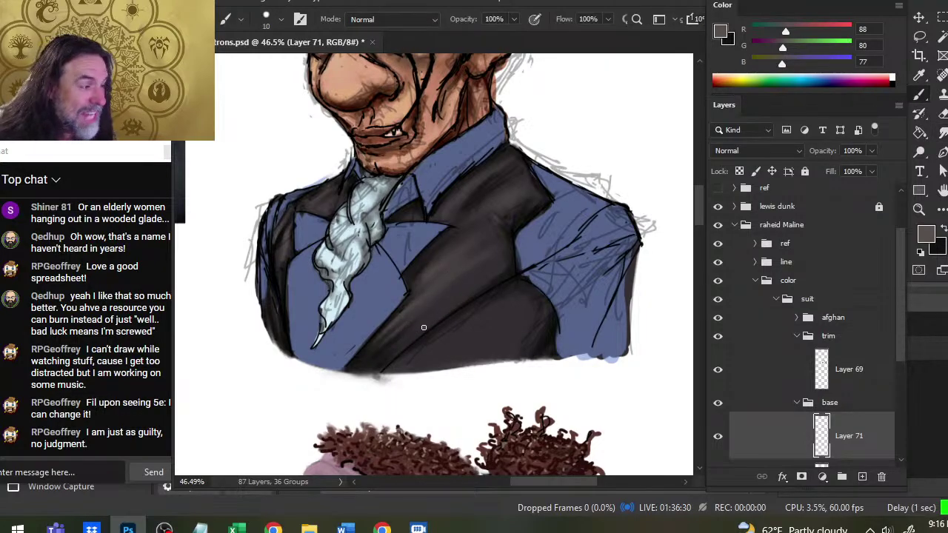
pyautogui.press('r')
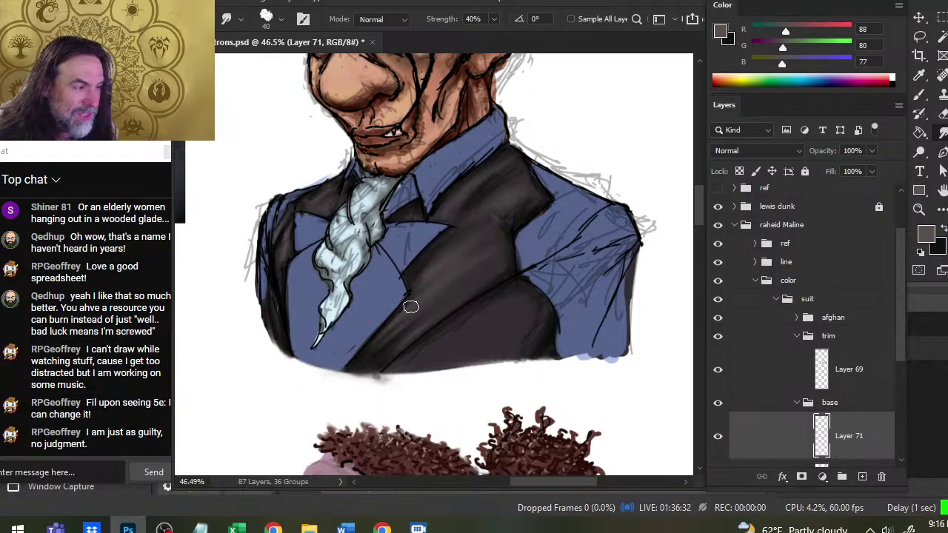
# Step: Add grey highlights along the jacket's narrow far side and touch up the chest, blending with the size 40 Smudge brush
pyautogui.press('b')
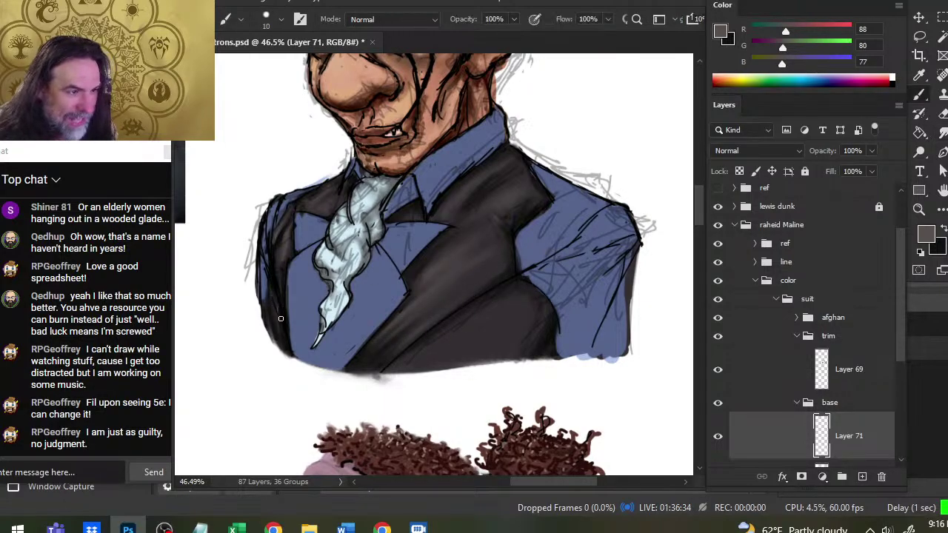
pyautogui.press('r')
pyautogui.press('b')
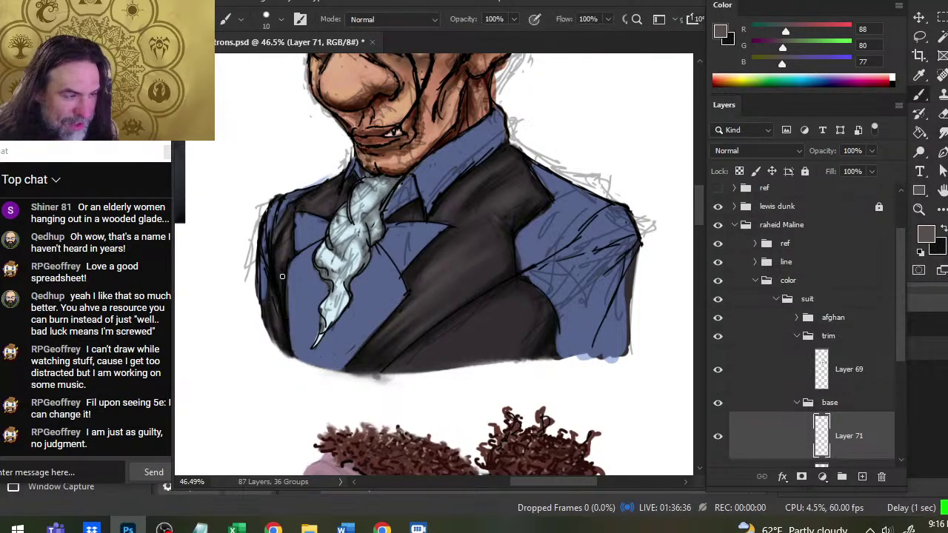
pyautogui.press('r')
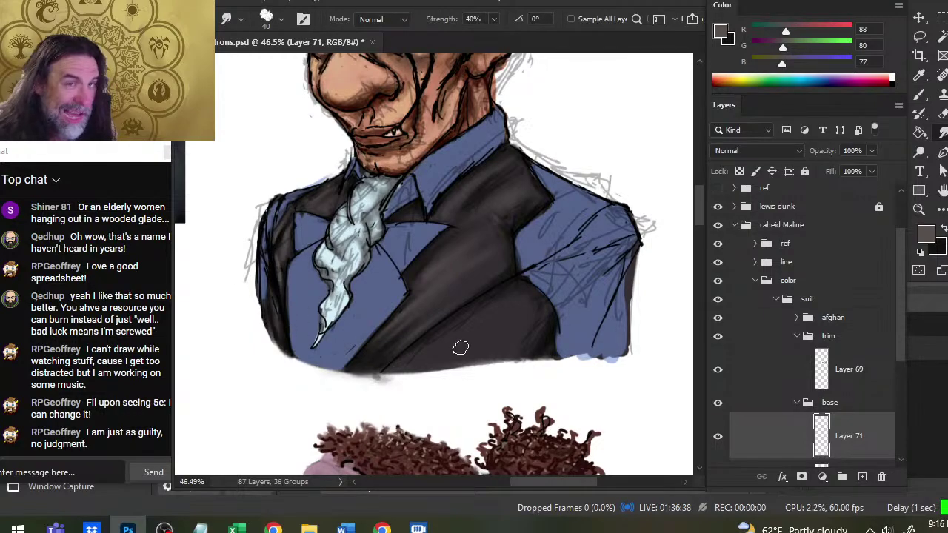
pyautogui.press('b')
pyautogui.press('r')
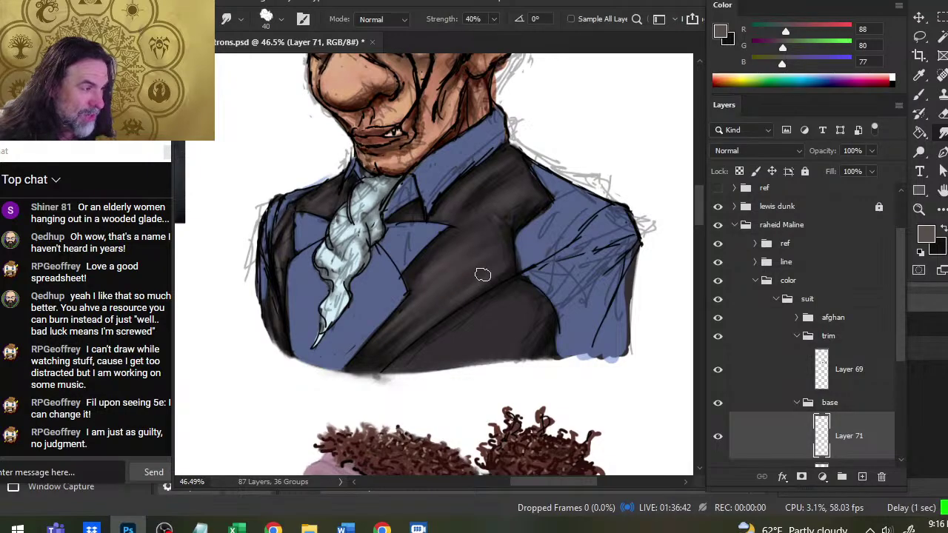
# Step: Paint a grey highlight on the jacket's upper chest near the shoulder point and blend it with the Smudge tool
pyautogui.press('b')
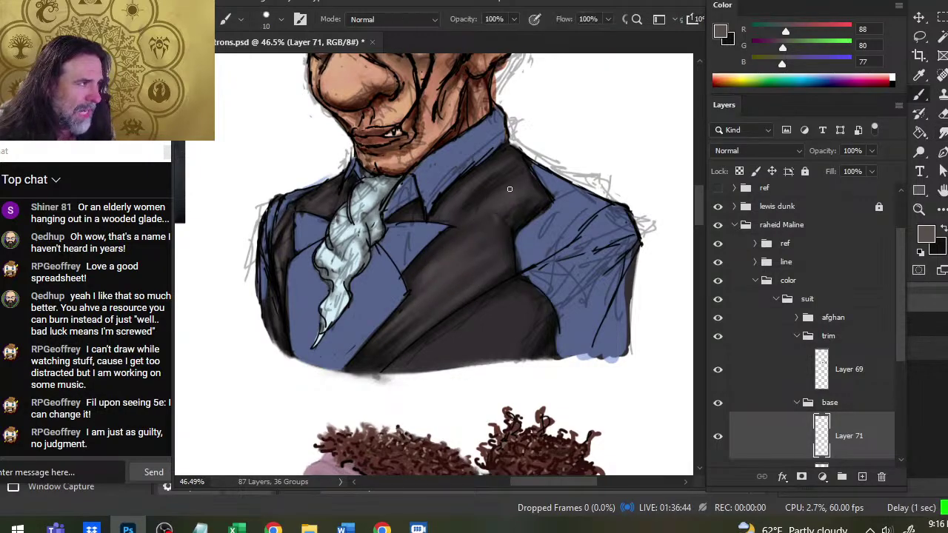
pyautogui.moveTo(507, 191); pyautogui.dragTo(526, 193)
pyautogui.press('r')
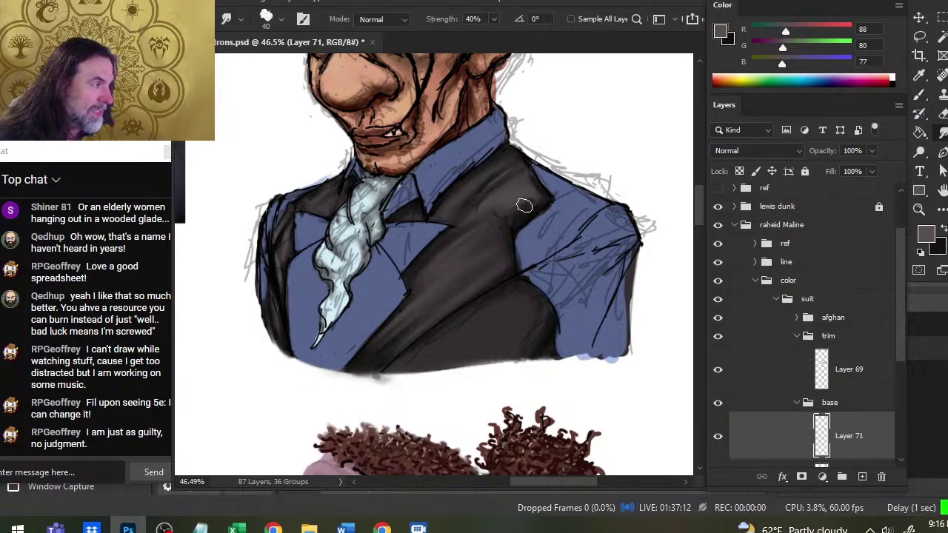
# Step: Sample the grey of the upper chest and add a smudged diagonal highlight to the jacket panel below the diagonal fold
pyautogui.keyDown('alt'); pyautogui.click(519, 195); pyautogui.keyUp('alt')
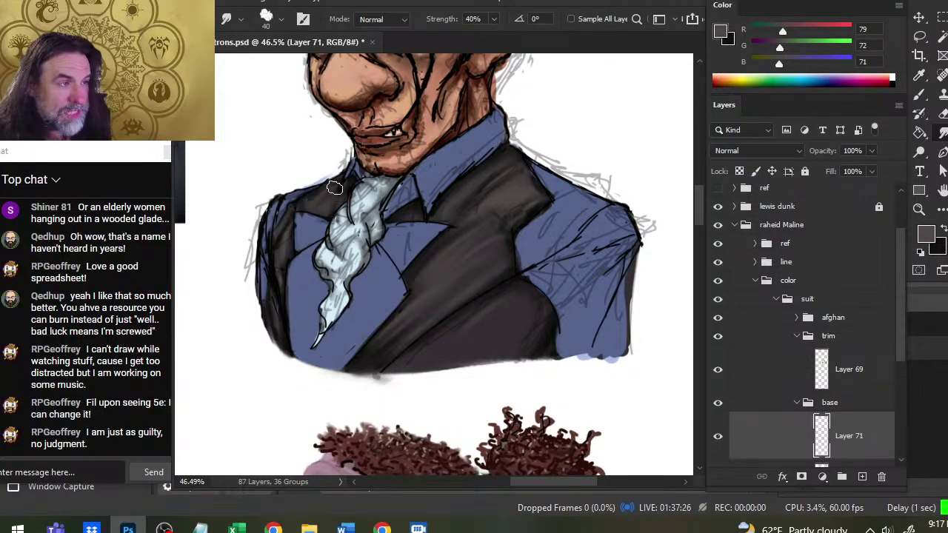
pyautogui.press('b')
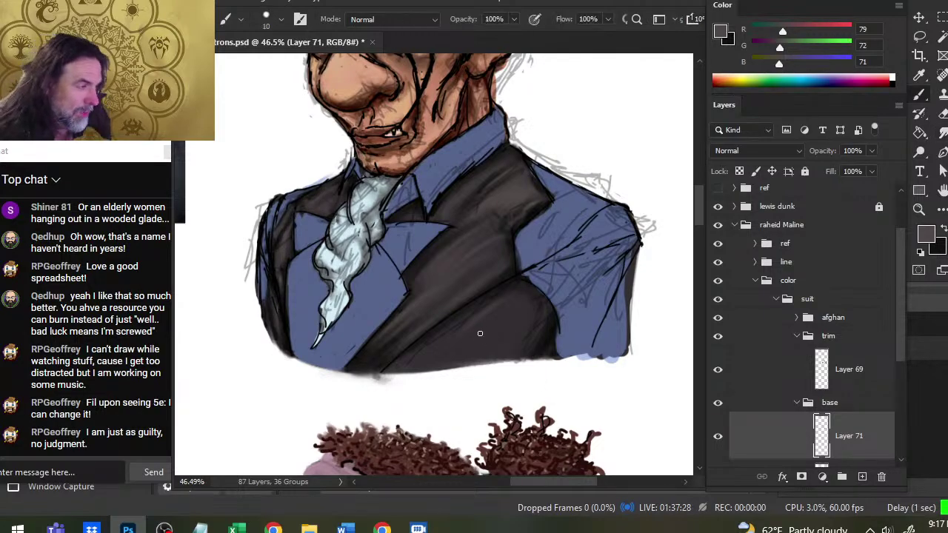
pyautogui.moveTo(441, 357); pyautogui.dragTo(507, 307)
pyautogui.press('r')
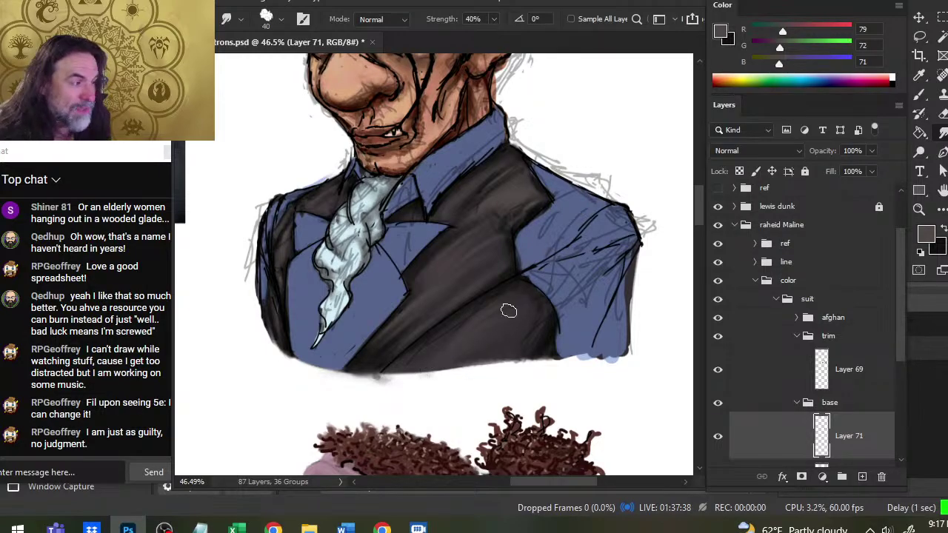
# Step: Add near-black diagonal shadow strokes (RGB 30, 26, 28) to the jacket panel below the fold and smudge them into the grey
pyautogui.press('b')
pyautogui.keyDown('alt'); pyautogui.click(469, 329); pyautogui.keyUp('alt')
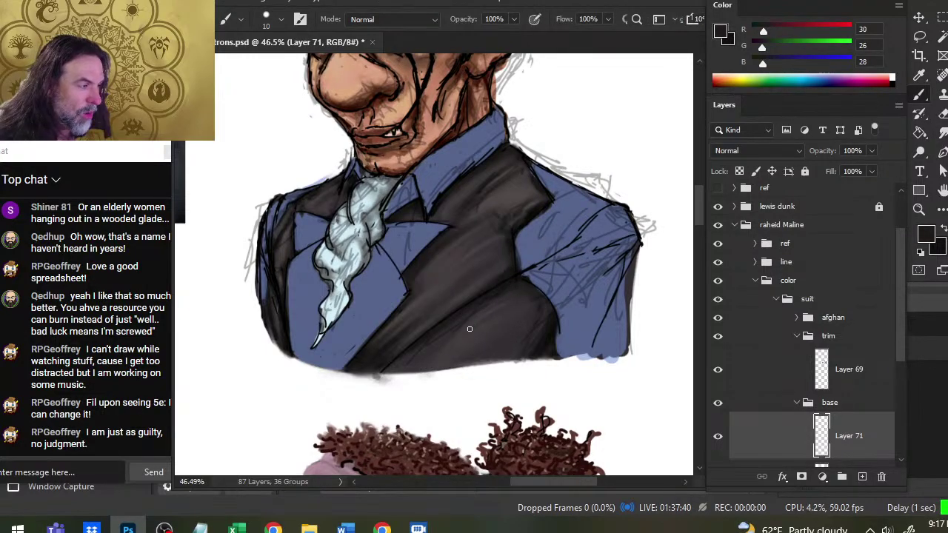
pyautogui.press('r')
pyautogui.press('b')
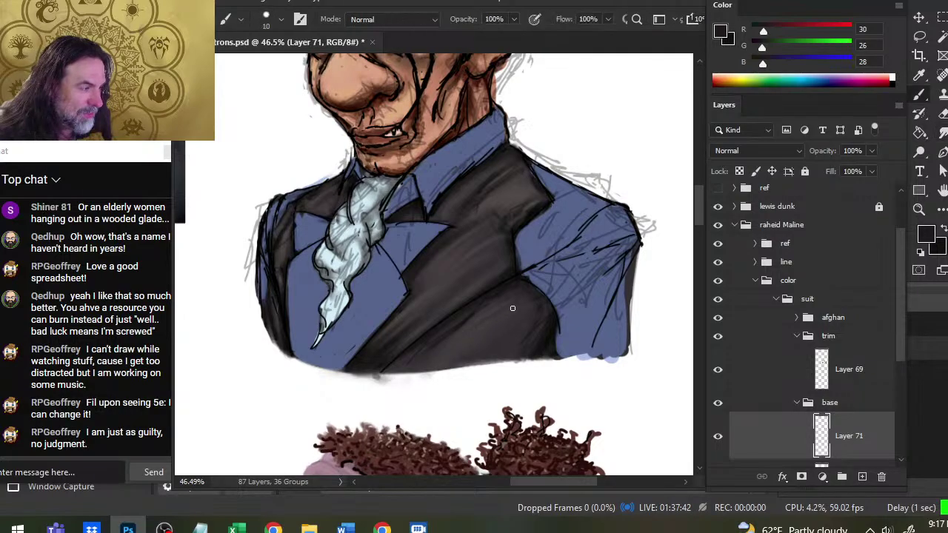
pyautogui.moveTo(510, 308); pyautogui.dragTo(462, 336)
pyautogui.press('r')
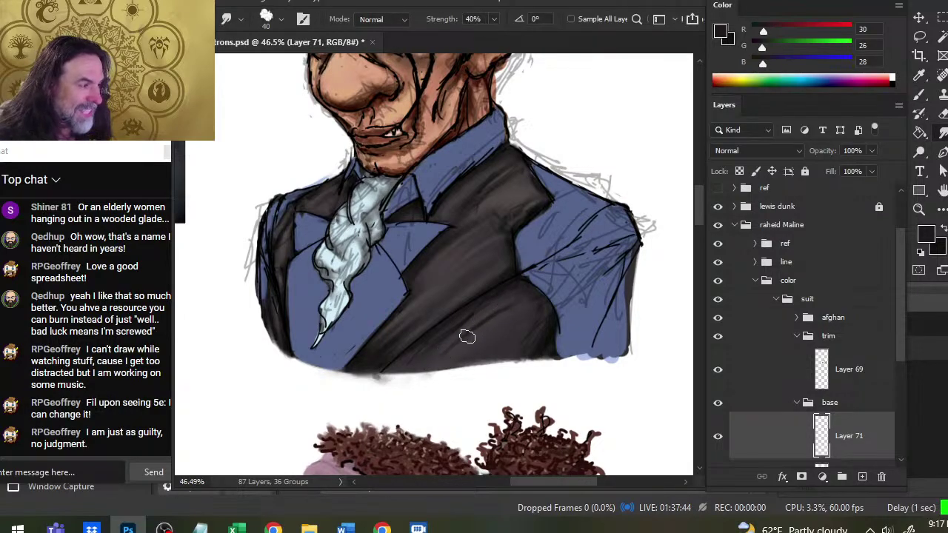
pyautogui.press('b')
pyautogui.press('r')
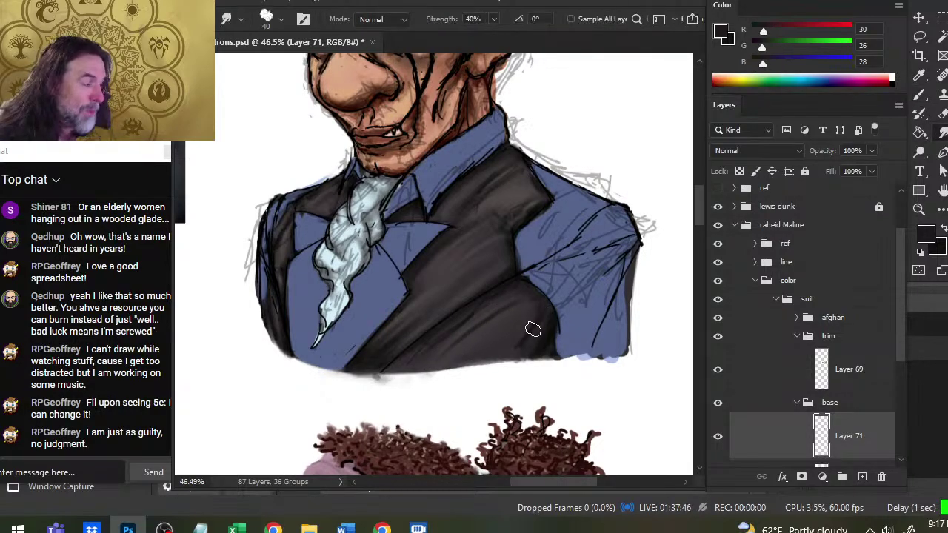
# Step: Touch up the near-black shadows on the upper chest between the blue collar and lapel tip, and smudge them
pyautogui.press('b')
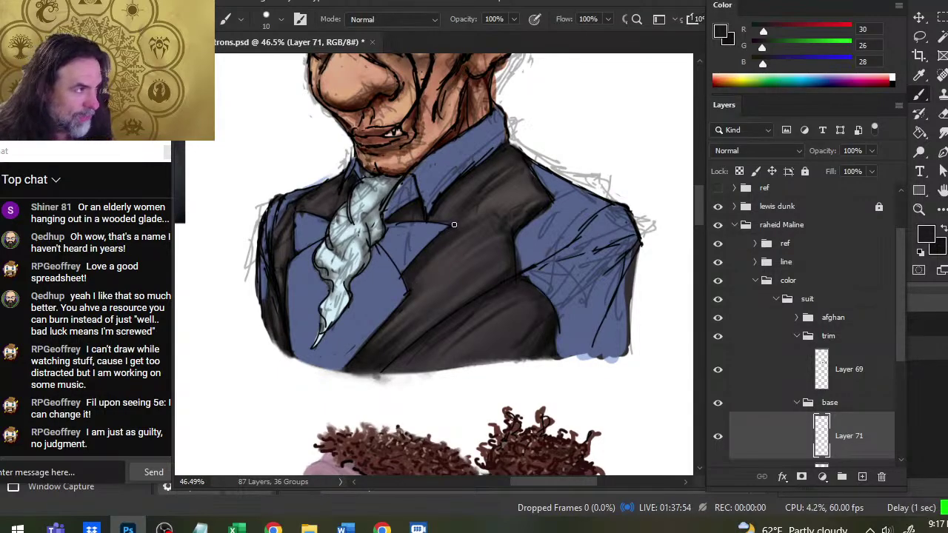
pyautogui.press('r')
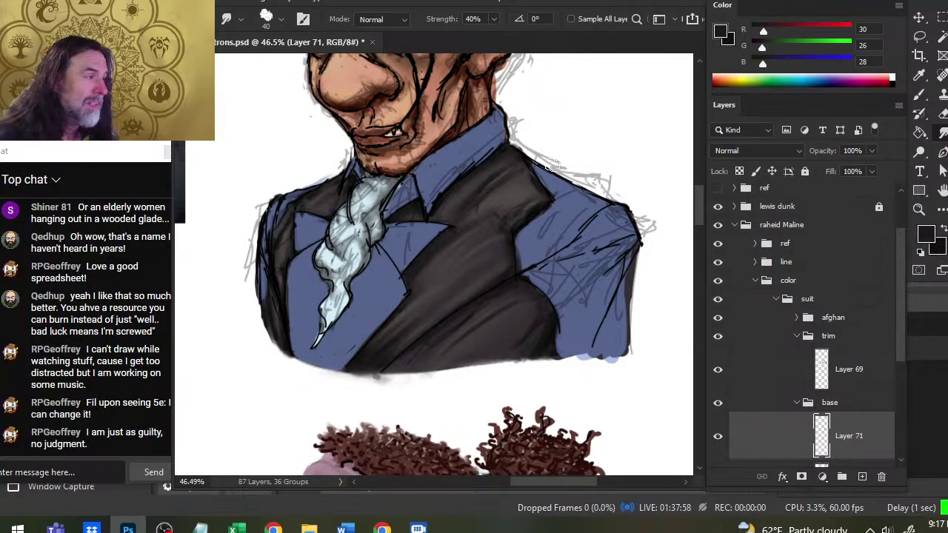
pyautogui.press('b')
pyautogui.press('r')
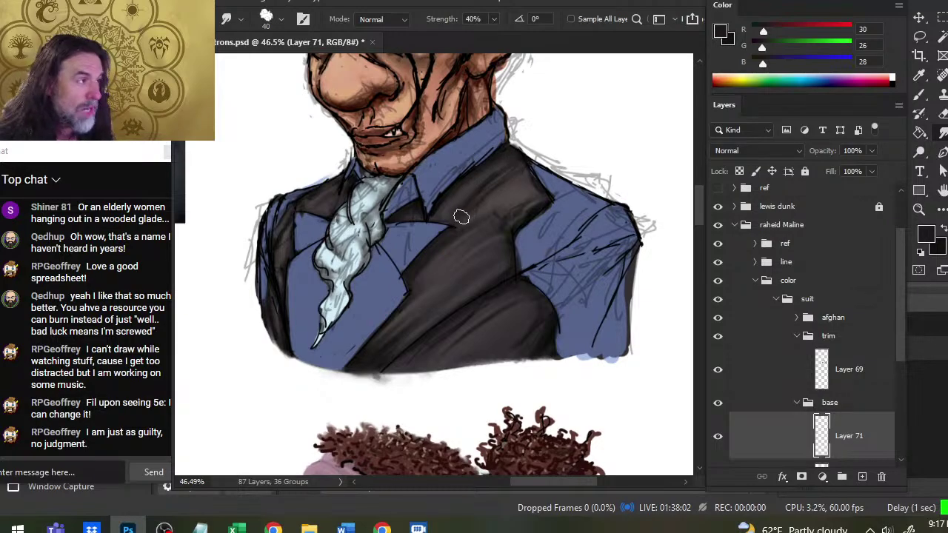
# Step: Shade the small jacket area on the far side of the cravat with sampled near-black and grey strokes, blending them
pyautogui.press('b')
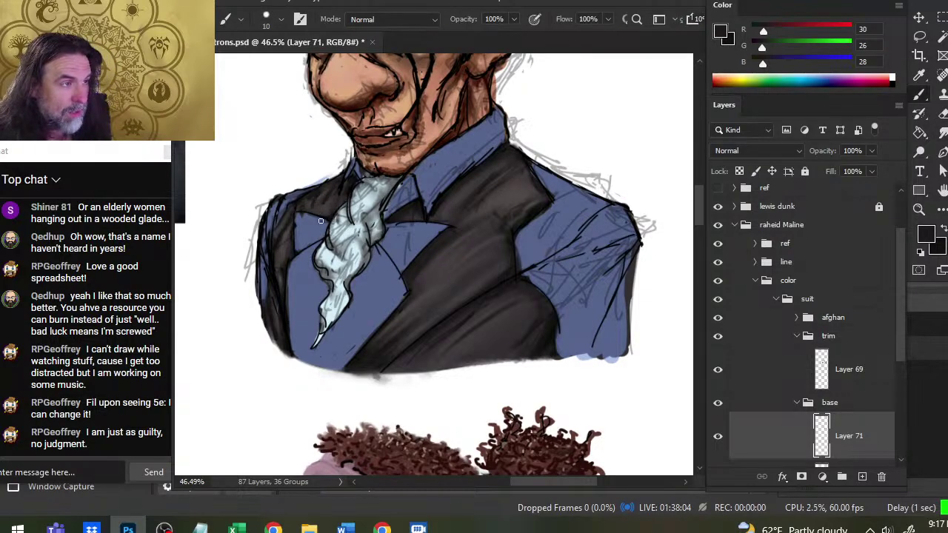
pyautogui.keyDown('alt'); pyautogui.click(465, 193); pyautogui.keyUp('alt')
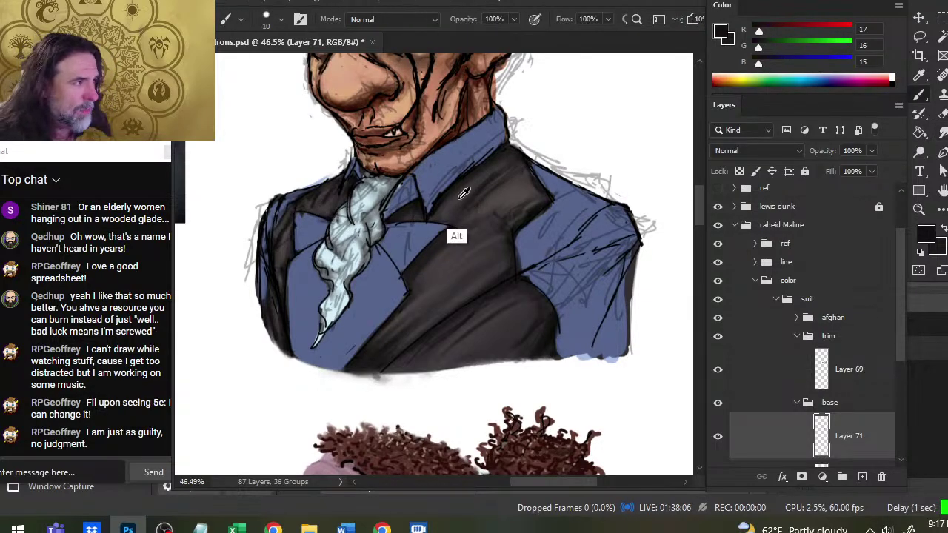
pyautogui.keyDown('alt'); pyautogui.click(324, 202); pyautogui.keyUp('alt')
pyautogui.press('r')
pyautogui.press('b')
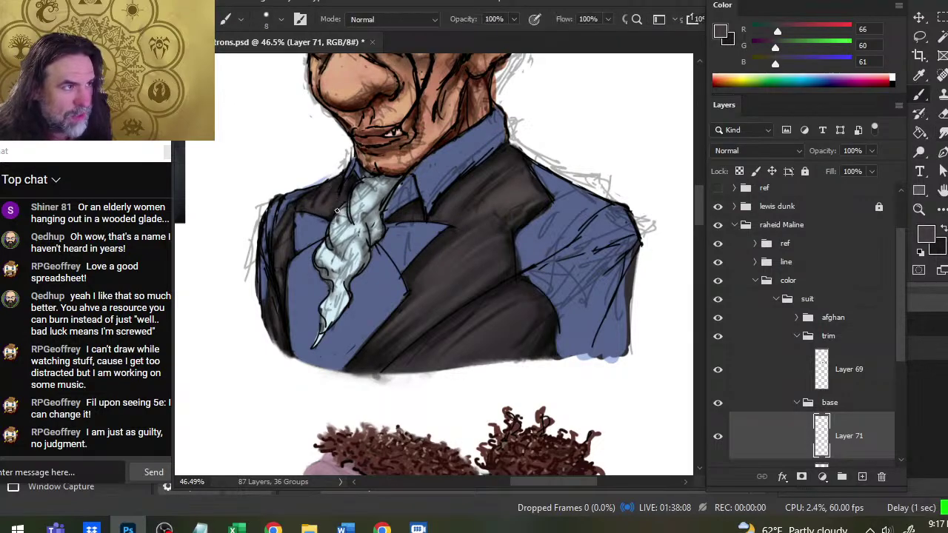
pyautogui.keyDown('alt'); pyautogui.click(326, 204); pyautogui.keyUp('alt')
pyautogui.press('r')
pyautogui.press('b')
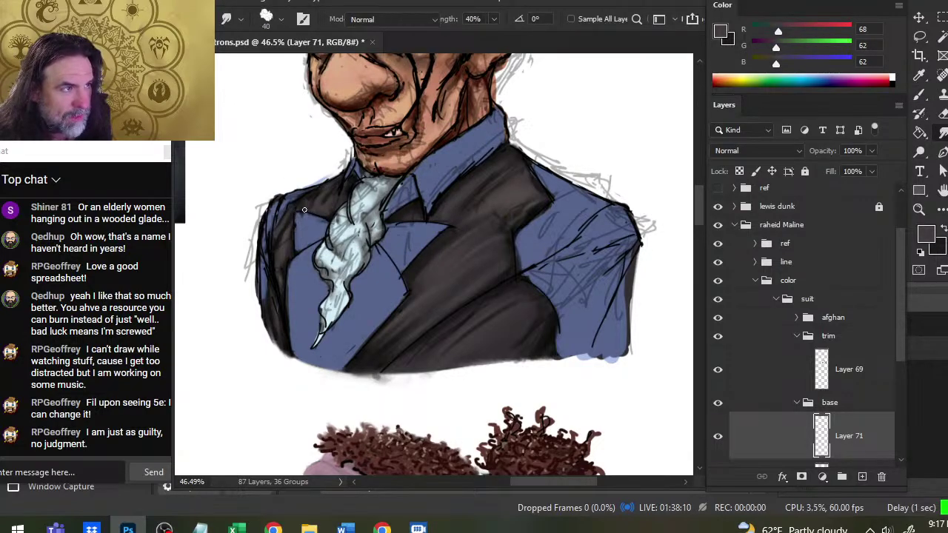
pyautogui.press('r')
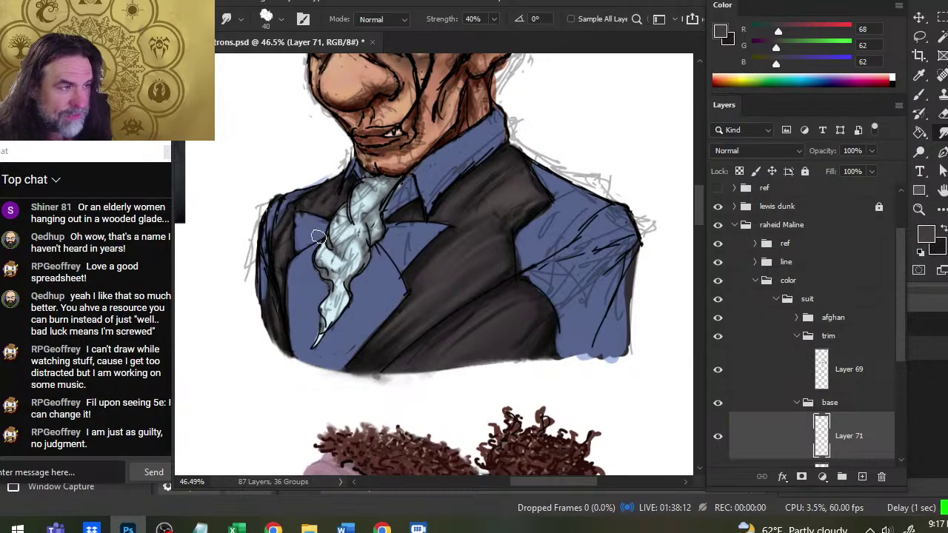
# Step: Darken the small gap beside the cravat and the jacket's narrow far side with near-black (RGB 24, 22, 21) and smudge
pyautogui.press('b')
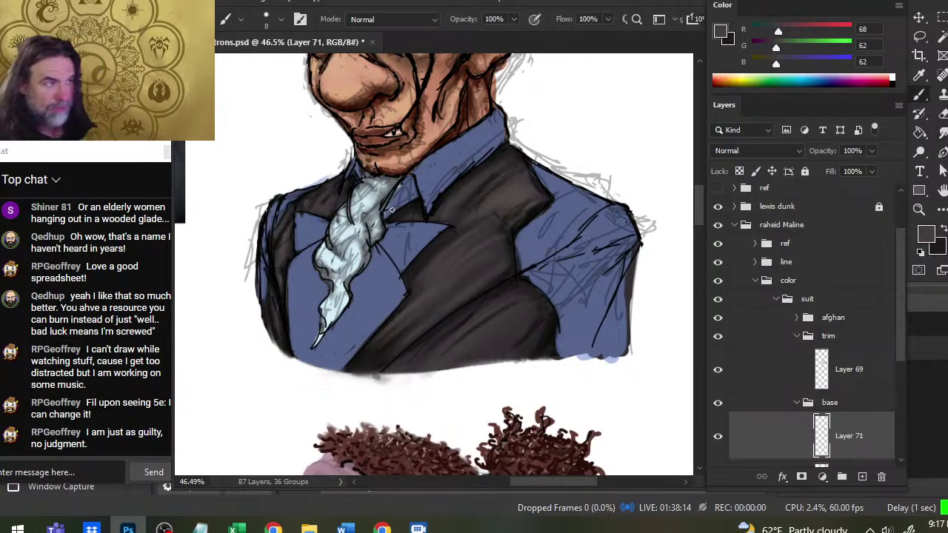
pyautogui.keyDown('alt'); pyautogui.click(405, 209); pyautogui.keyUp('alt')
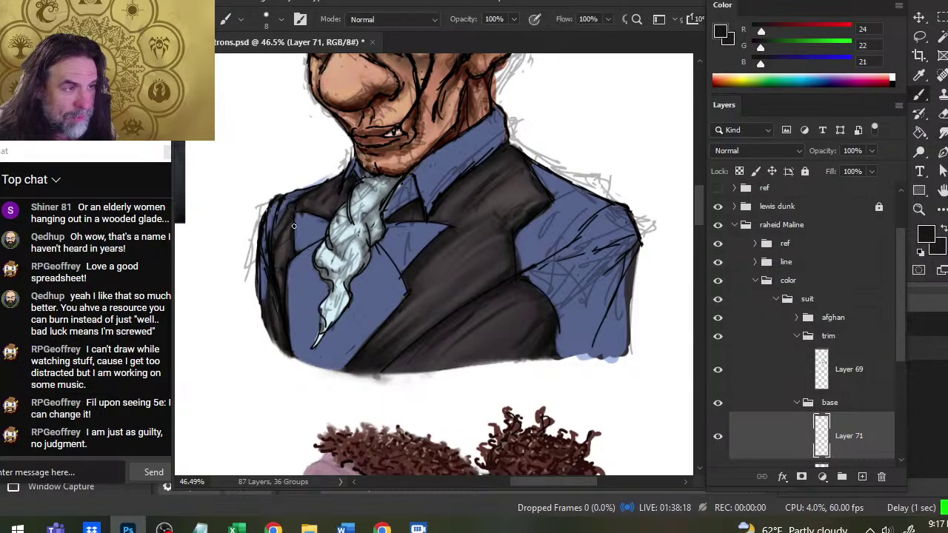
pyautogui.press('r')
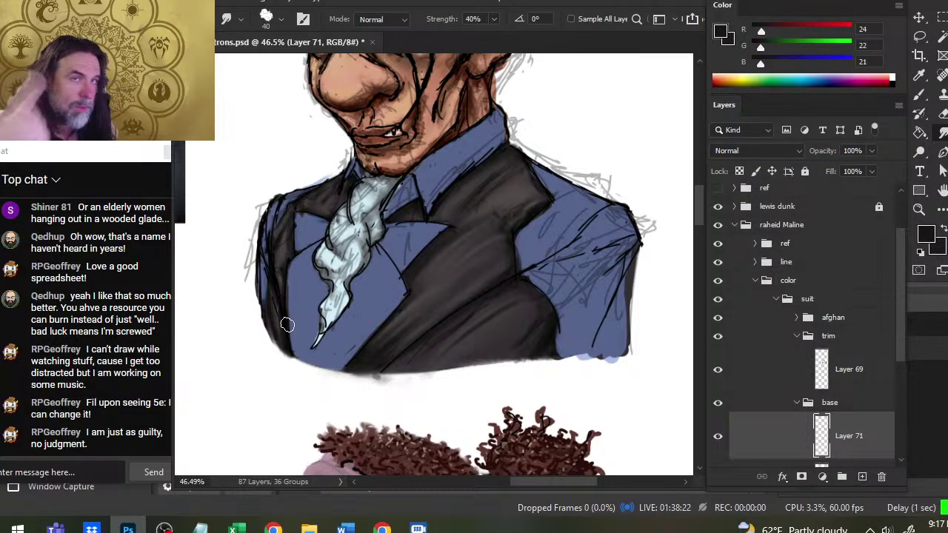
# Step: Deepen the near-black shading along the chest edge of the blue lapel and smudge it into the jacket
pyautogui.press('b')
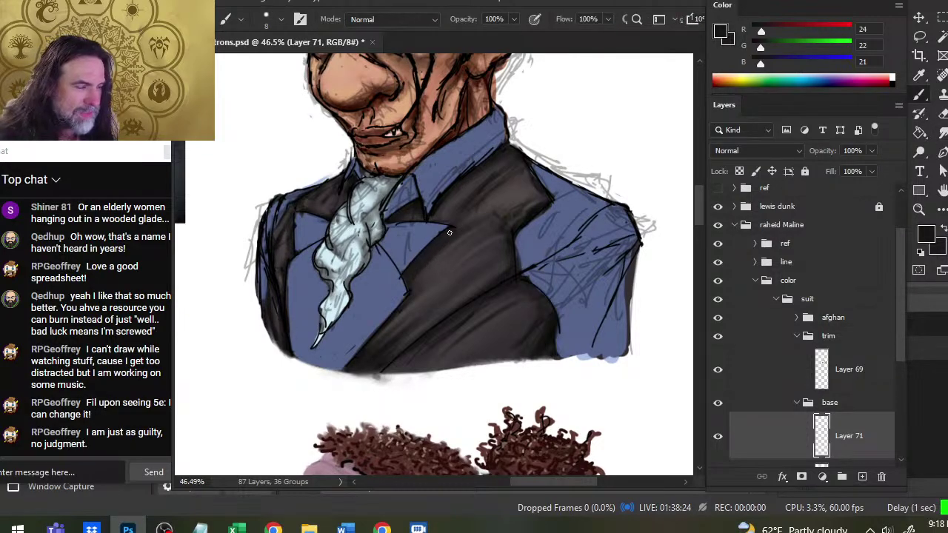
pyautogui.press('r')
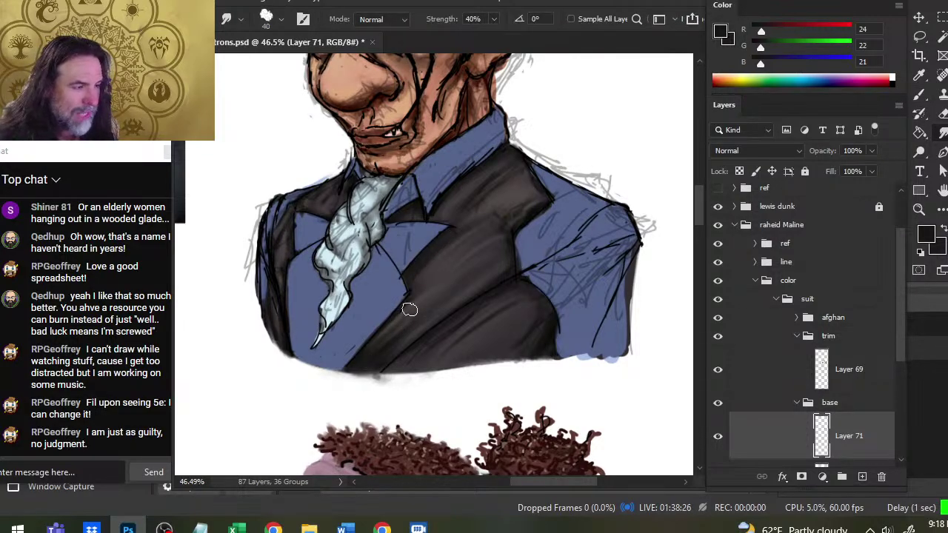
pyautogui.press('b')
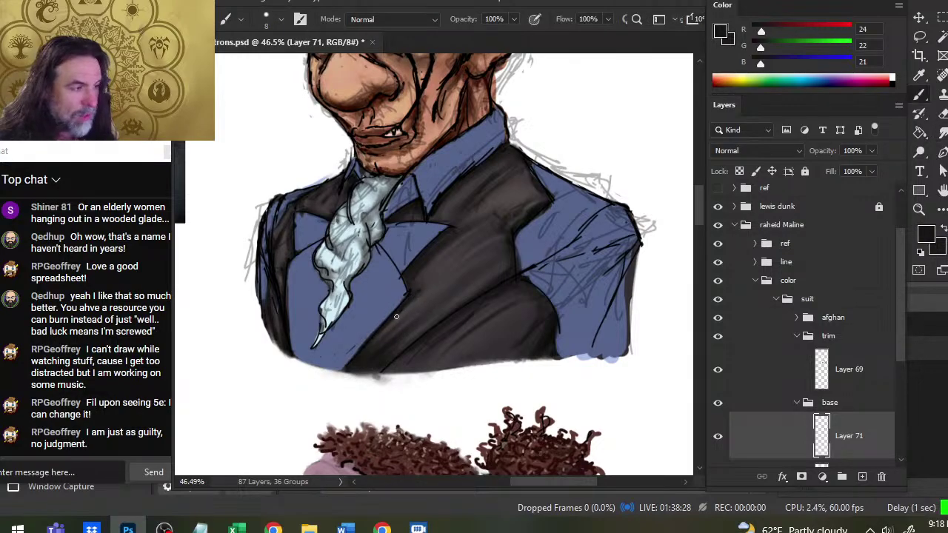
pyautogui.press('r')
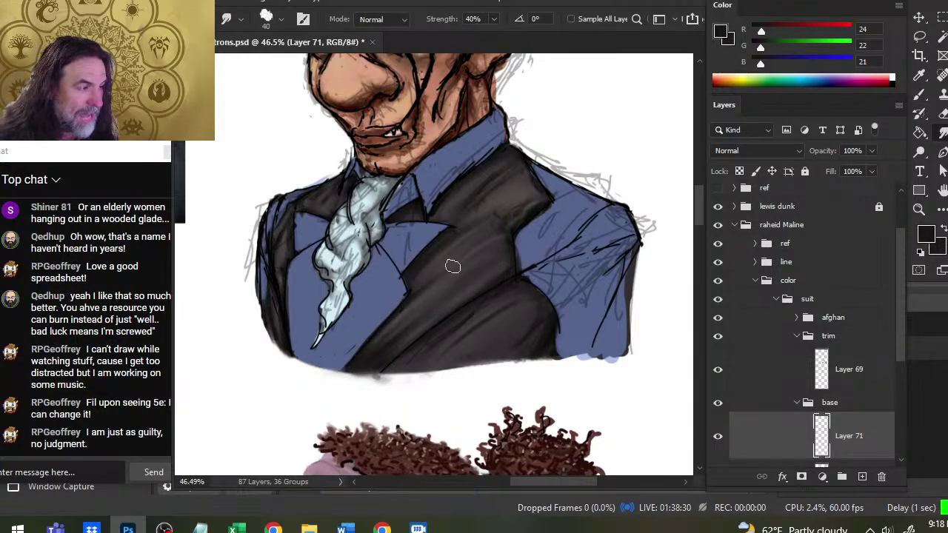
pyautogui.press('b')
pyautogui.press('r')
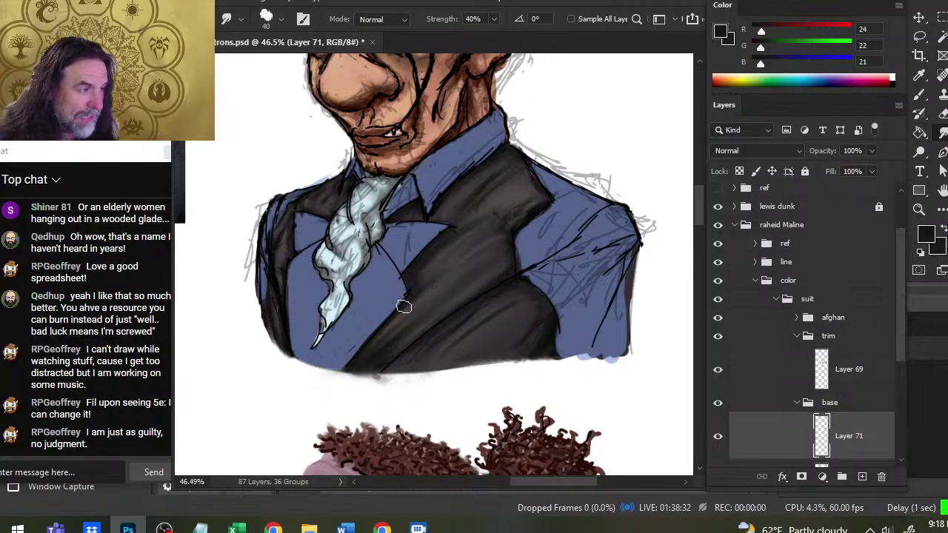
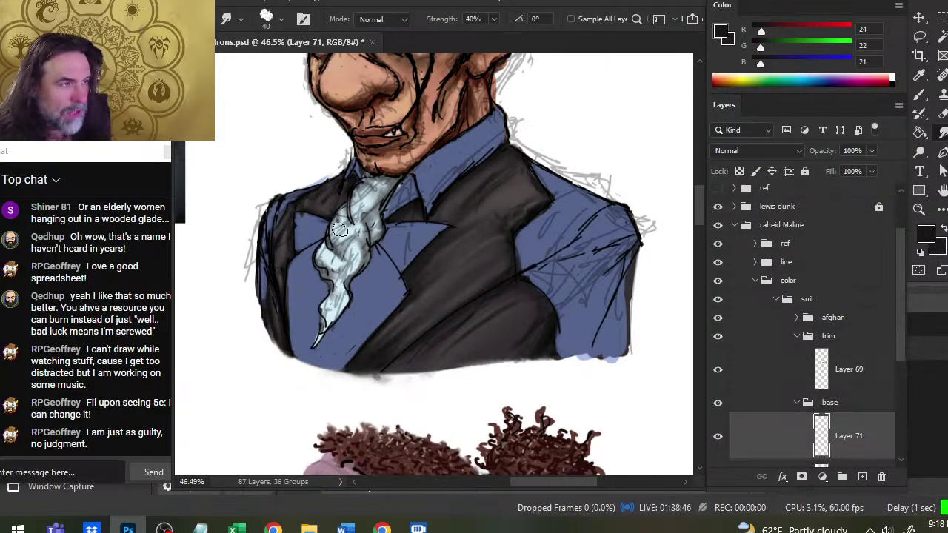
# Step: Sample the suit's blue trim colour, and pick a dark navy (RGB 26, 37, 77) from the blue fabric in the reference photo
pyautogui.press('z')
pyautogui.moveTo(502, 312); pyautogui.dragTo(469, 364)
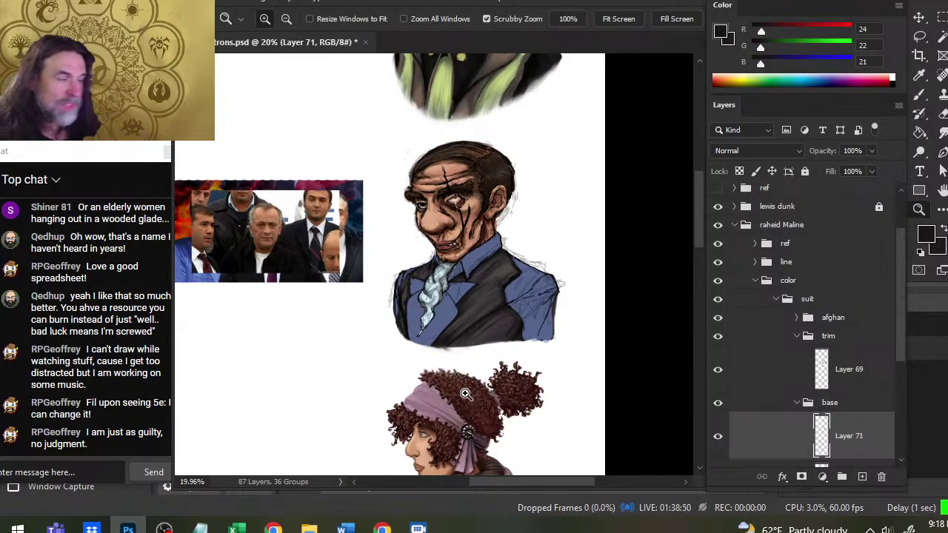
pyautogui.moveTo(263, 220); pyautogui.dragTo(317, 231)
pyautogui.moveTo(555, 333)
pyautogui.mouseDown()
pyautogui.moveTo(360, 228)
pyautogui.moveTo(389, 233)
pyautogui.mouseUp()
pyautogui.press('b')
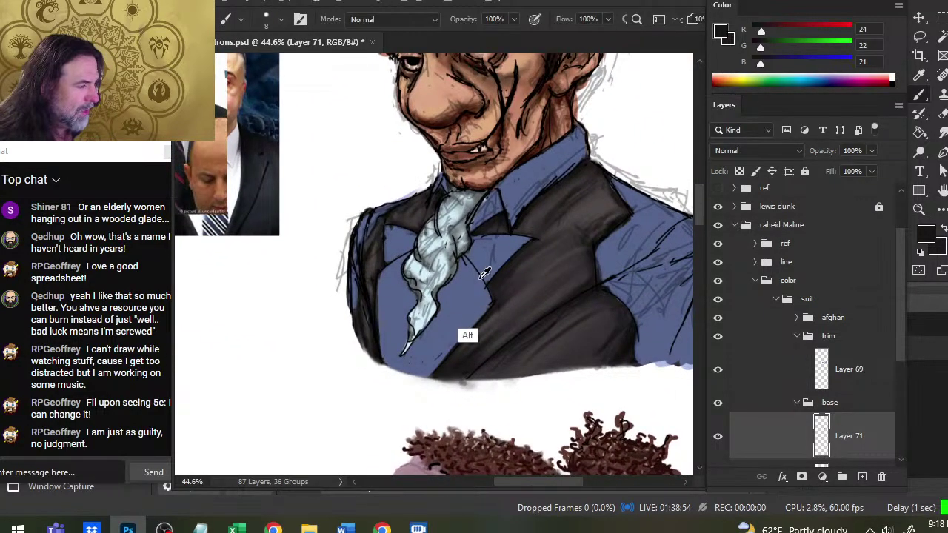
pyautogui.keyDown('alt'); pyautogui.click(470, 303); pyautogui.keyUp('alt')
pyautogui.keyDown('alt'); pyautogui.click(472, 326); pyautogui.keyUp('alt')
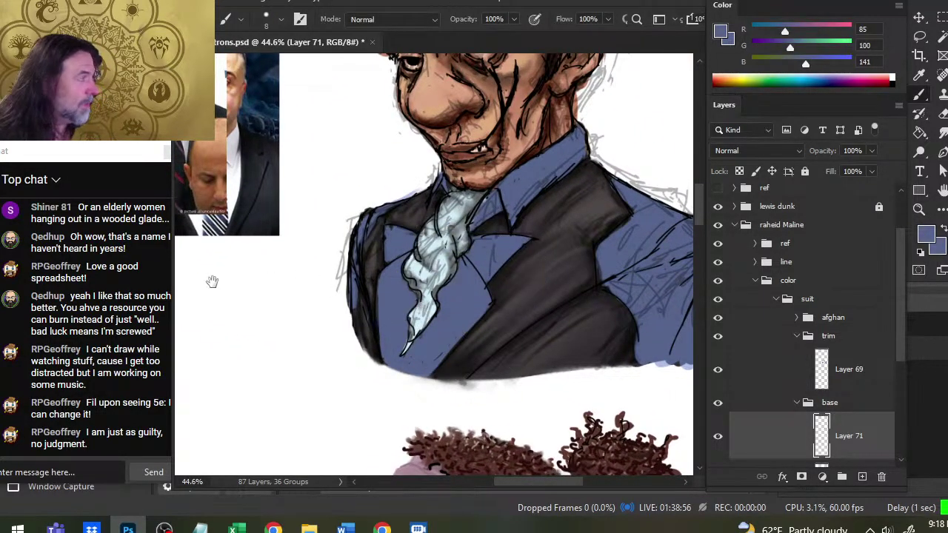
pyautogui.moveTo(212, 282); pyautogui.dragTo(599, 371)
pyautogui.press('alt')
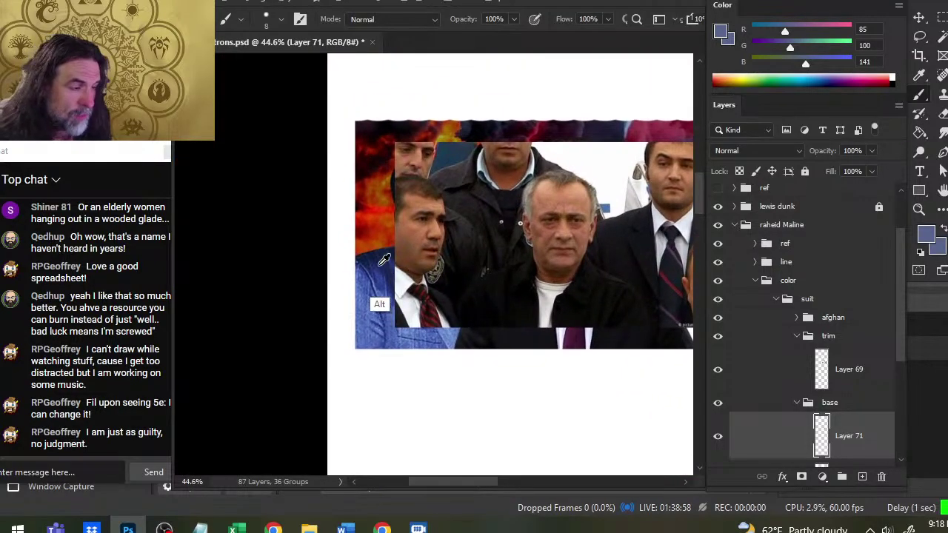
pyautogui.keyDown('alt'); pyautogui.click(360, 311); pyautogui.keyUp('alt')
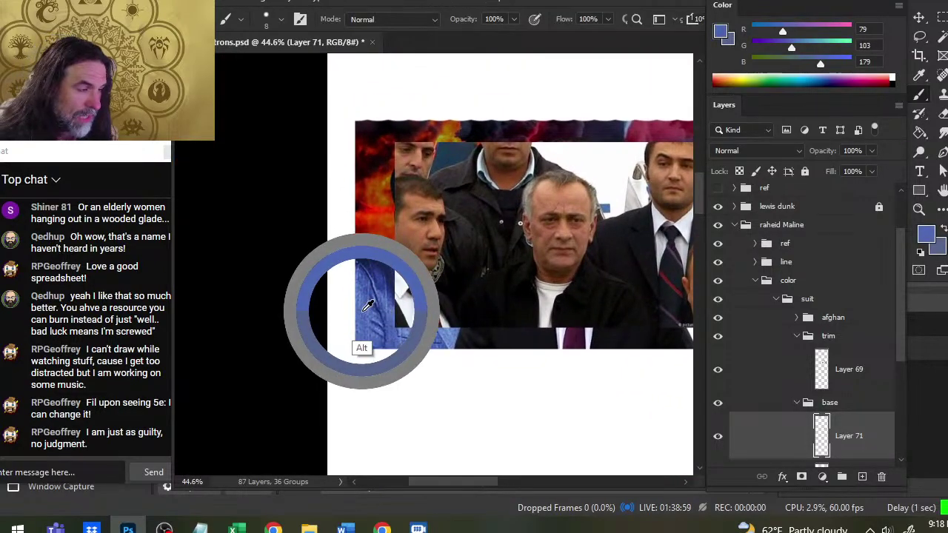
pyautogui.keyDown('alt'); pyautogui.click(377, 259); pyautogui.keyUp('alt')
# Step: Check which layer holds the blue trim by toggling visibility, and add a new layer above Layer 69 in the trim group
pyautogui.moveTo(582, 363); pyautogui.dragTo(241, 243)
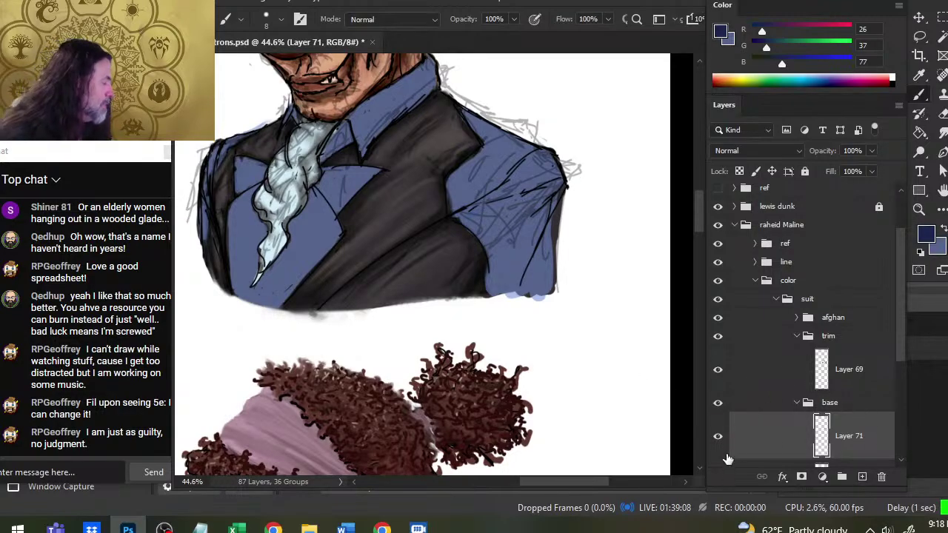
pyautogui.click(718, 437)
pyautogui.click(719, 437)
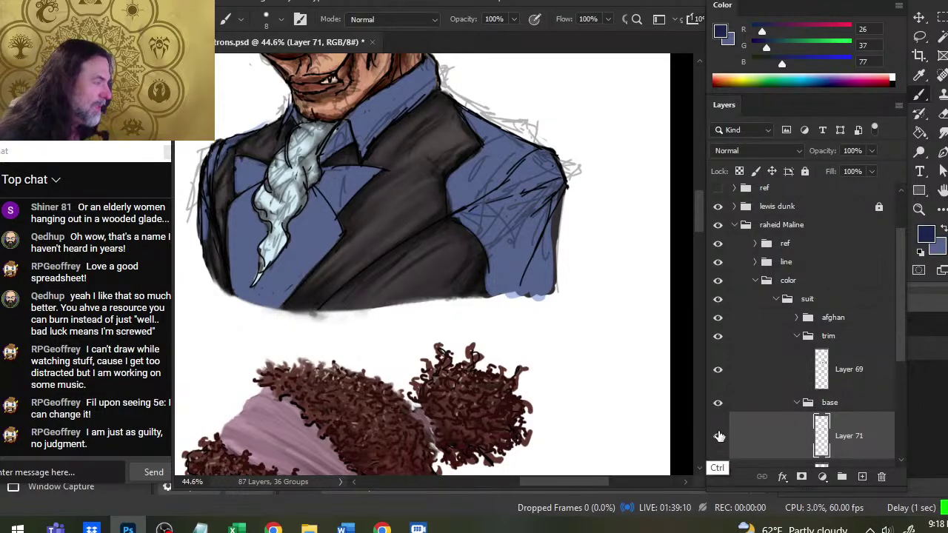
pyautogui.click(721, 377)
pyautogui.click(719, 376)
pyautogui.click(761, 372)
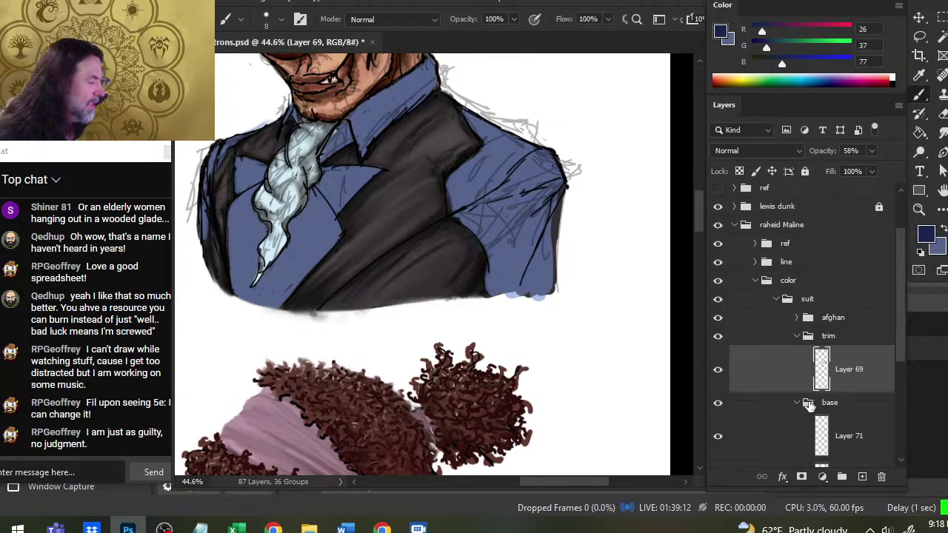
pyautogui.click(861, 476)
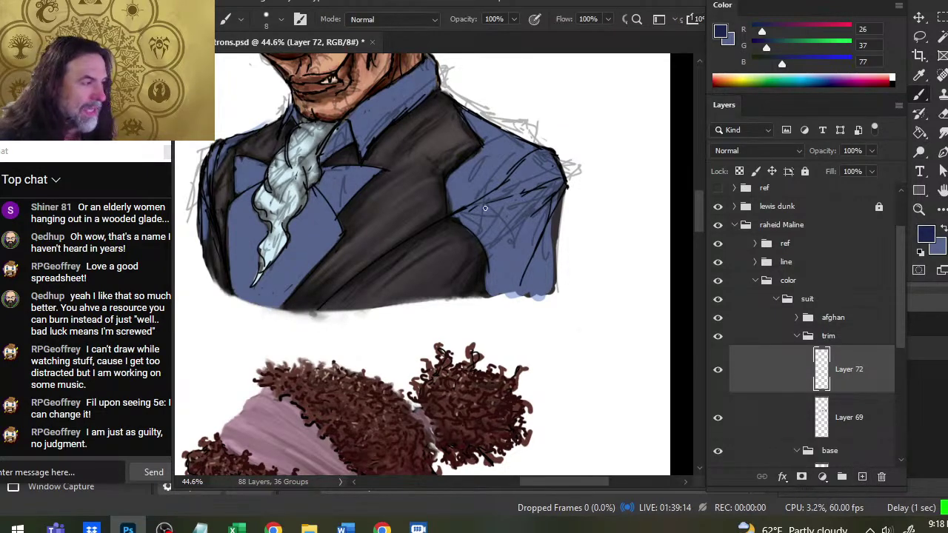
# Step: Paint navy (RGB 26, 37, 77) shadows along the near sleeve's fold from the armpit to the shoulder point, and smudge them
pyautogui.moveTo(485, 208)
pyautogui.mouseDown()
pyautogui.moveTo(476, 204)
pyautogui.moveTo(497, 196)
pyautogui.moveTo(473, 212)
pyautogui.moveTo(515, 189)
pyautogui.moveTo(503, 193)
pyautogui.moveTo(544, 191)
pyautogui.moveTo(537, 197)
pyautogui.moveTo(554, 185)
pyautogui.moveTo(518, 221)
pyautogui.moveTo(546, 192)
pyautogui.mouseUp()
pyautogui.press('r')
pyautogui.press('b')
pyautogui.press('r')
pyautogui.press('b')
pyautogui.press('r')
pyautogui.press('b')
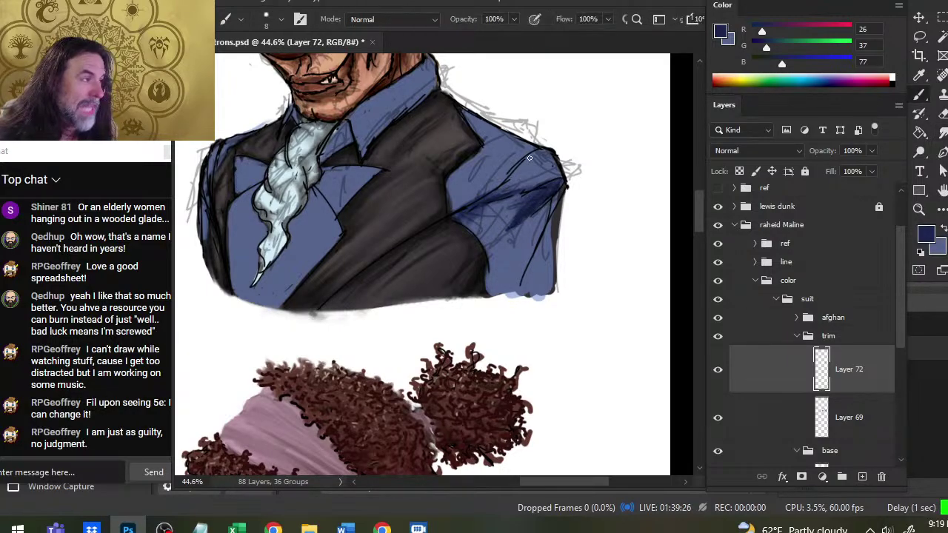
# Step: Shade the rounded top of the near sleeve above the fold with navy and smudge it downward
pyautogui.moveTo(529, 158); pyautogui.dragTo(511, 189)
pyautogui.press('r')
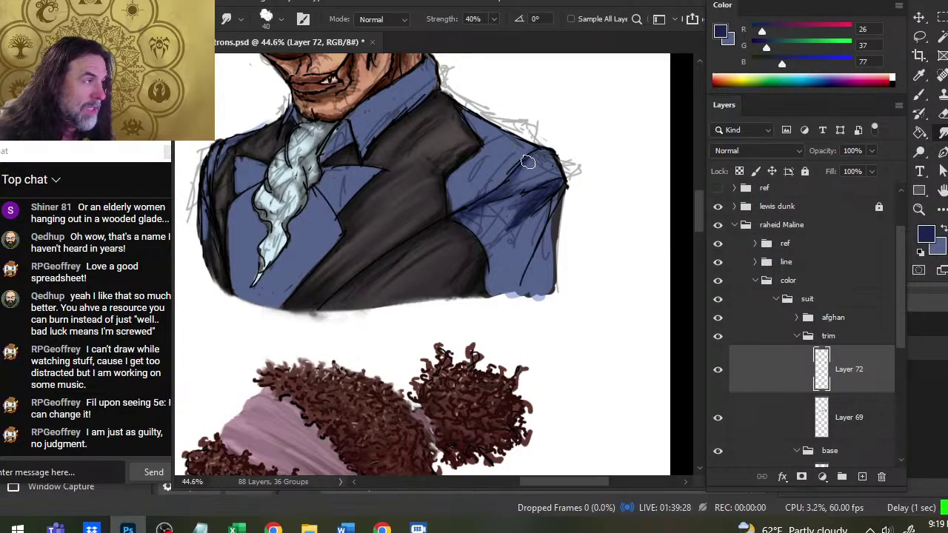
pyautogui.press('b')
pyautogui.press('r')
pyautogui.moveTo(534, 157)
pyautogui.mouseDown()
pyautogui.moveTo(505, 186)
pyautogui.moveTo(530, 173)
pyautogui.moveTo(519, 181)
pyautogui.mouseUp()
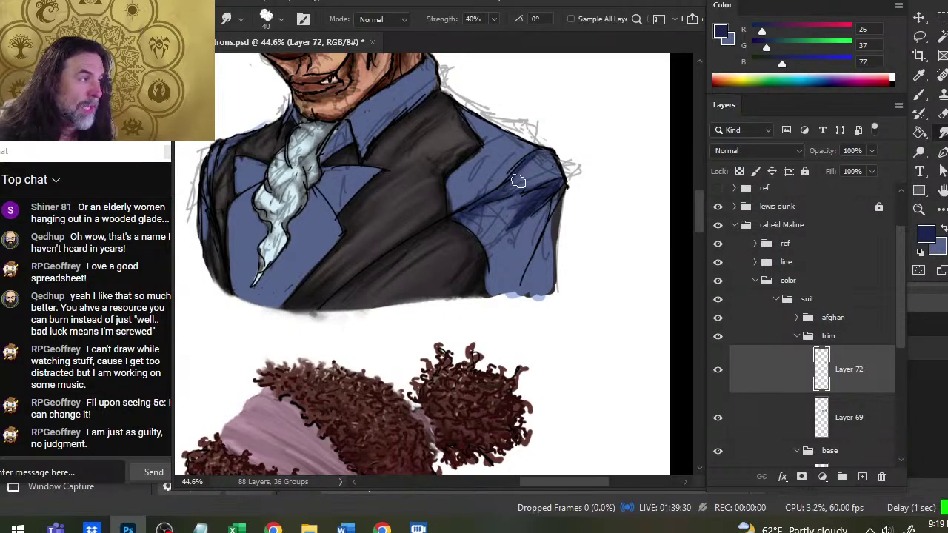
# Step: Deepen the navy crease running toward the armpit and blend it into the near sleeve
pyautogui.press('b')
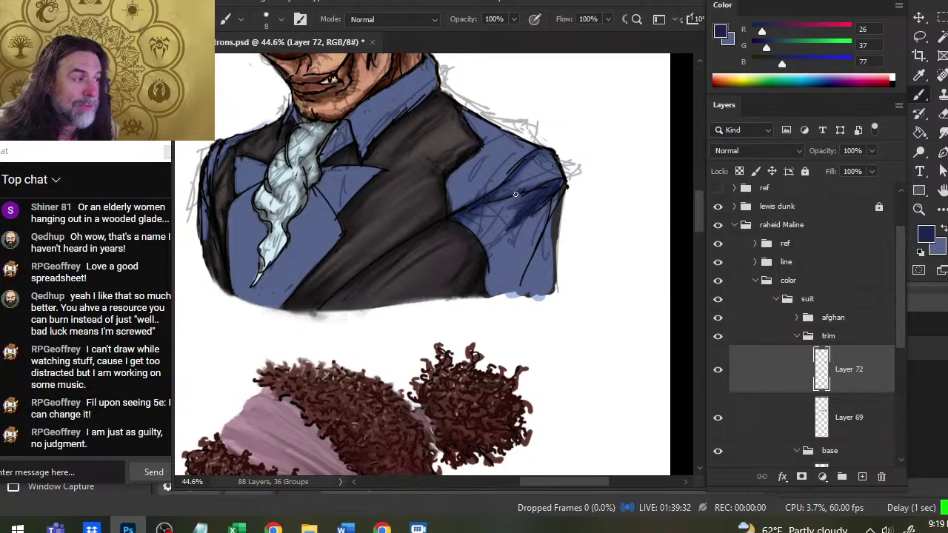
pyautogui.press('r')
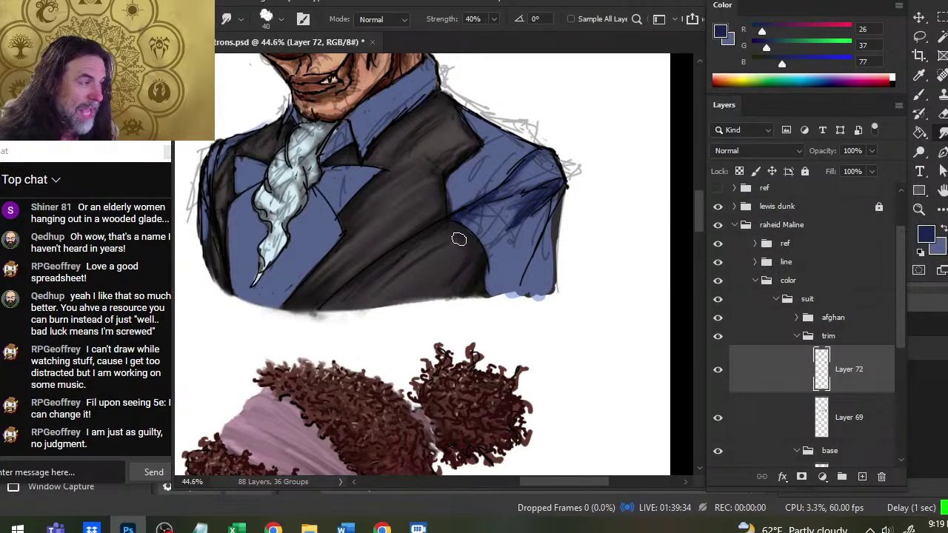
pyautogui.press('b')
pyautogui.press('r')
pyautogui.press('b')
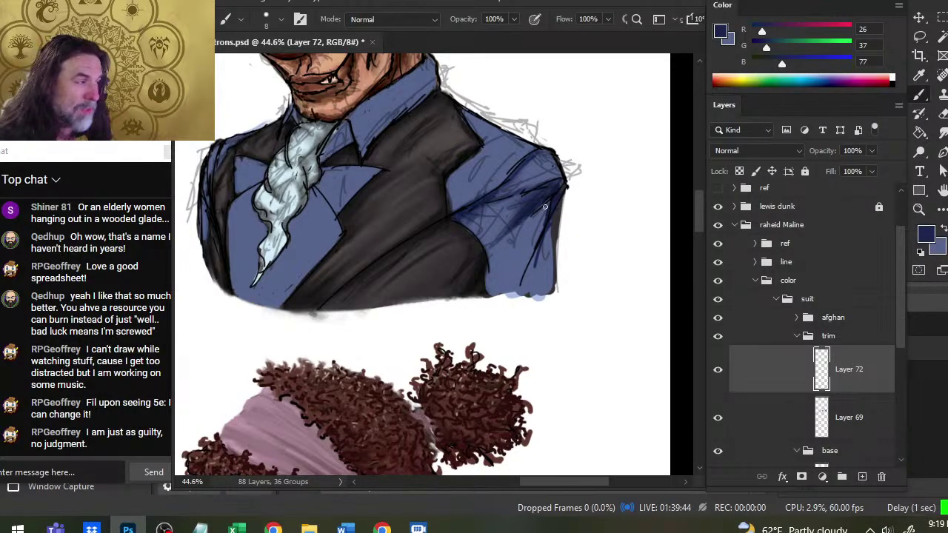
# Step: Build up smudged navy folds fanning down the near sleeve from the shoulder point
pyautogui.press('r')
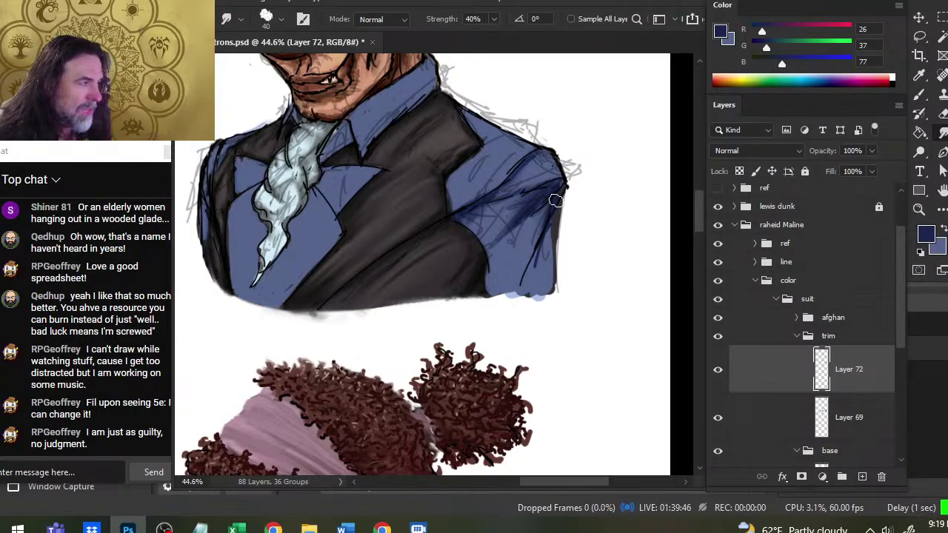
pyautogui.press('b')
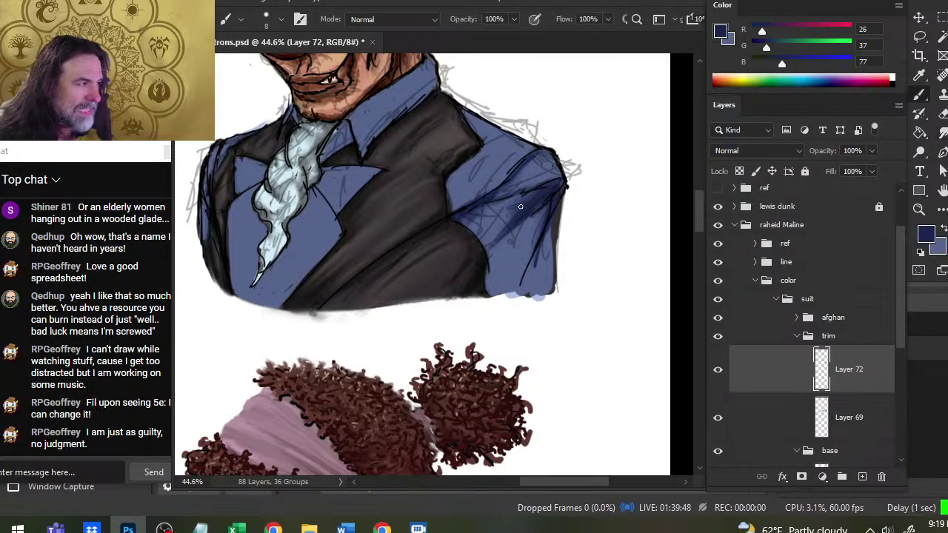
pyautogui.press('r')
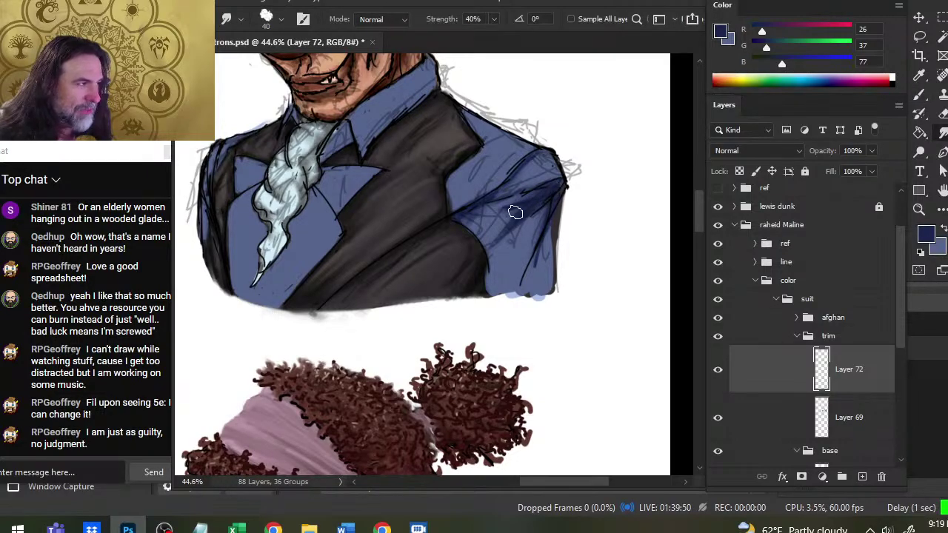
pyautogui.press('b')
pyautogui.press('r')
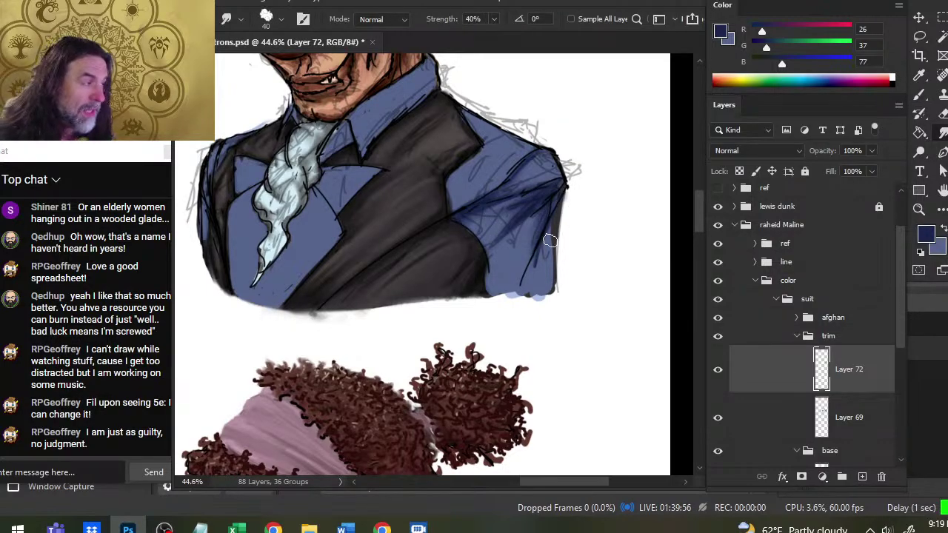
pyautogui.press('b')
pyautogui.press('r')
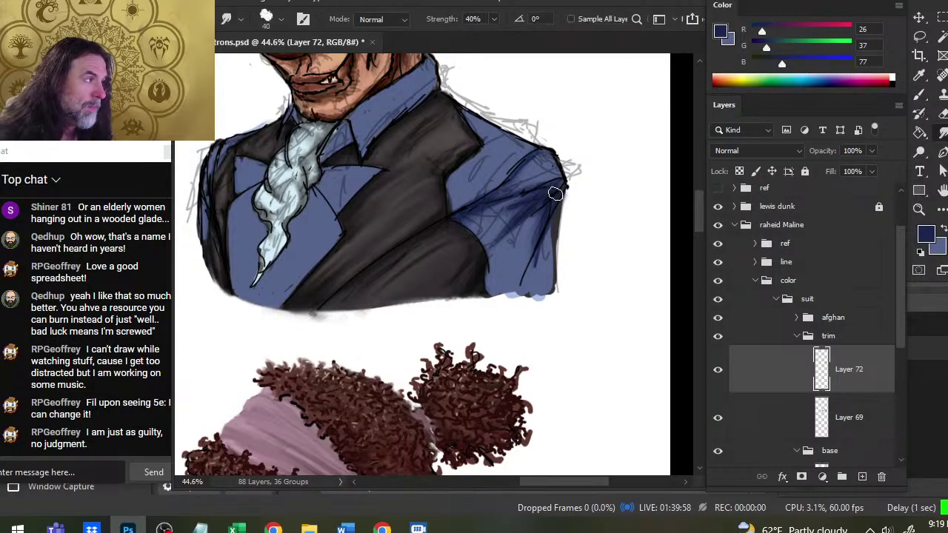
pyautogui.press('b')
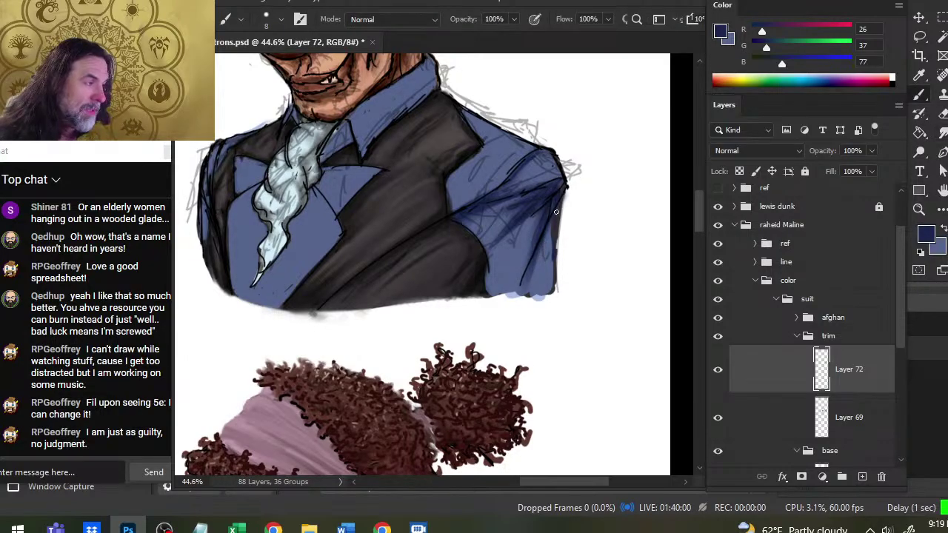
# Step: Darken the near sleeve's outer edge and its lower inner corner beside the jacket with navy, then smudge both
pyautogui.moveTo(556, 207)
pyautogui.mouseDown()
pyautogui.moveTo(517, 285)
pyautogui.moveTo(513, 254)
pyautogui.moveTo(493, 276)
pyautogui.moveTo(490, 266)
pyautogui.moveTo(496, 291)
pyautogui.moveTo(486, 242)
pyautogui.moveTo(499, 297)
pyautogui.moveTo(490, 270)
pyautogui.mouseUp()
pyautogui.press('r')
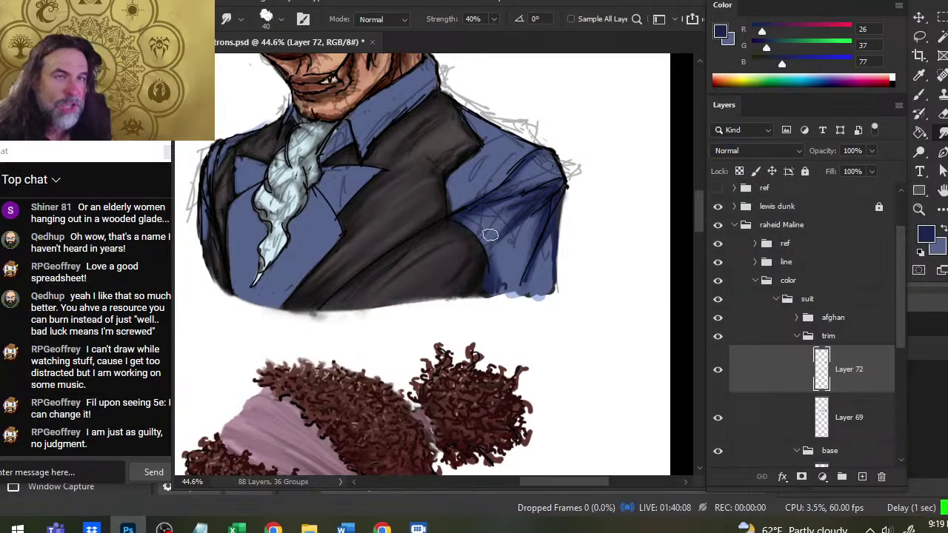
pyautogui.press('b')
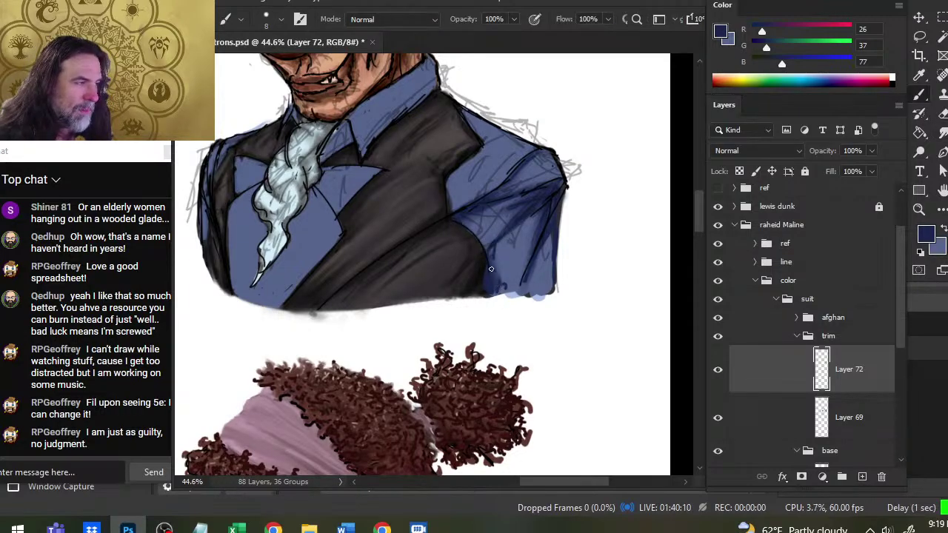
pyautogui.press('r')
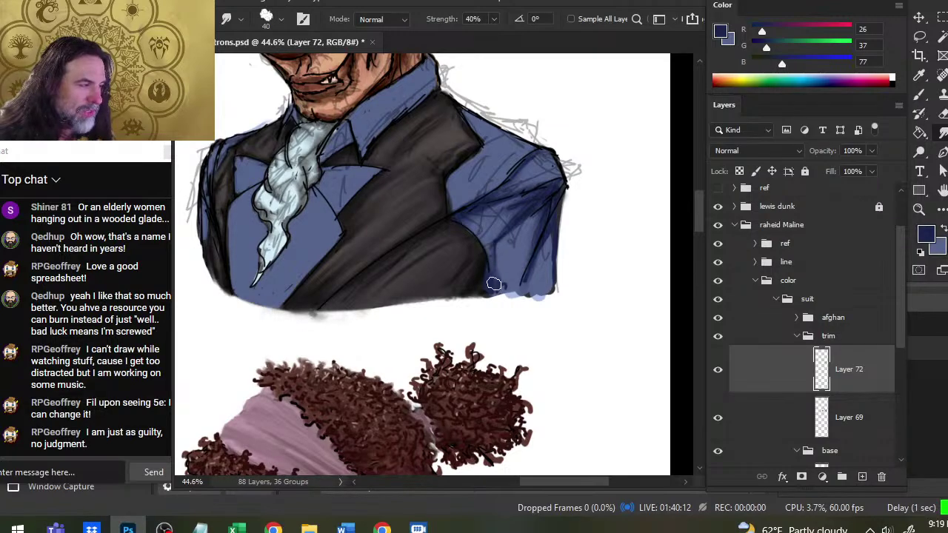
pyautogui.moveTo(494, 284)
pyautogui.mouseDown()
pyautogui.moveTo(517, 299)
pyautogui.moveTo(514, 285)
pyautogui.moveTo(510, 306)
pyautogui.mouseUp()
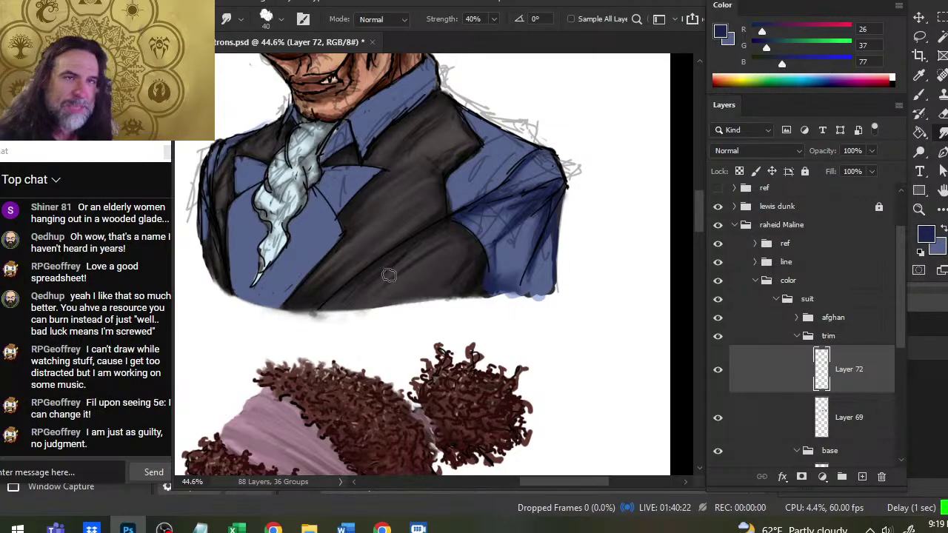
# Step: Strengthen the navy shading on the sleeve cap and along the armpit crease, and smudge it
pyautogui.press('b')
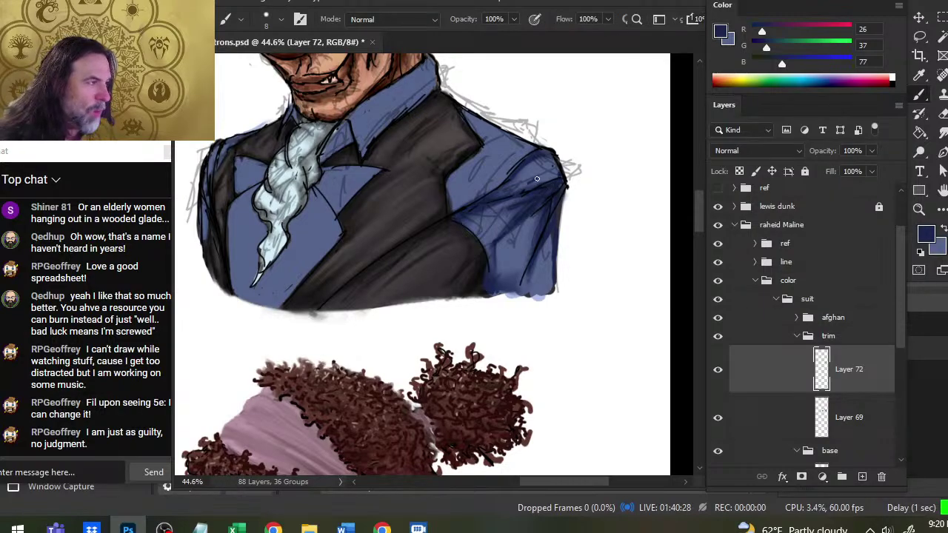
pyautogui.moveTo(535, 178); pyautogui.dragTo(495, 195)
pyautogui.press('r')
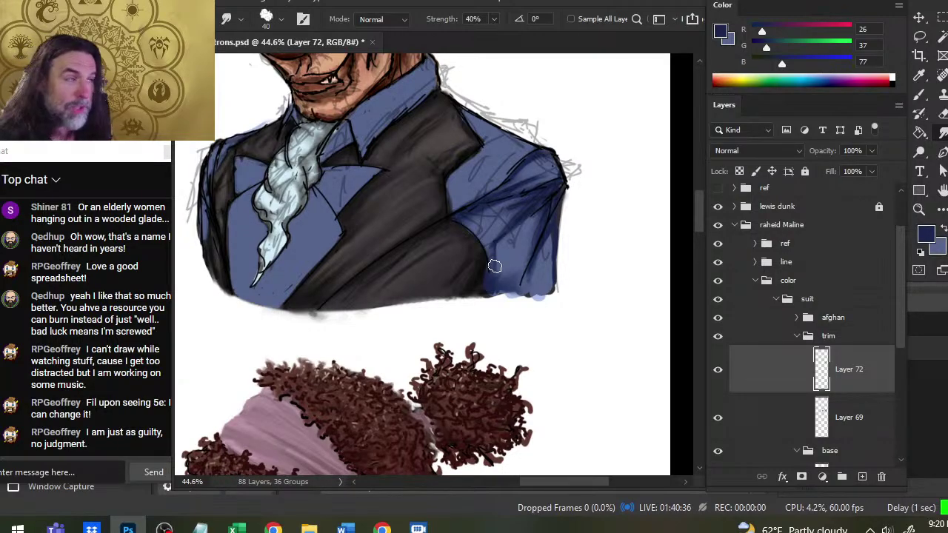
# Step: Add navy fold strokes to the blue shoulder between the dark lapel and the sleeve, and smudge them along the folds
pyautogui.press('b')
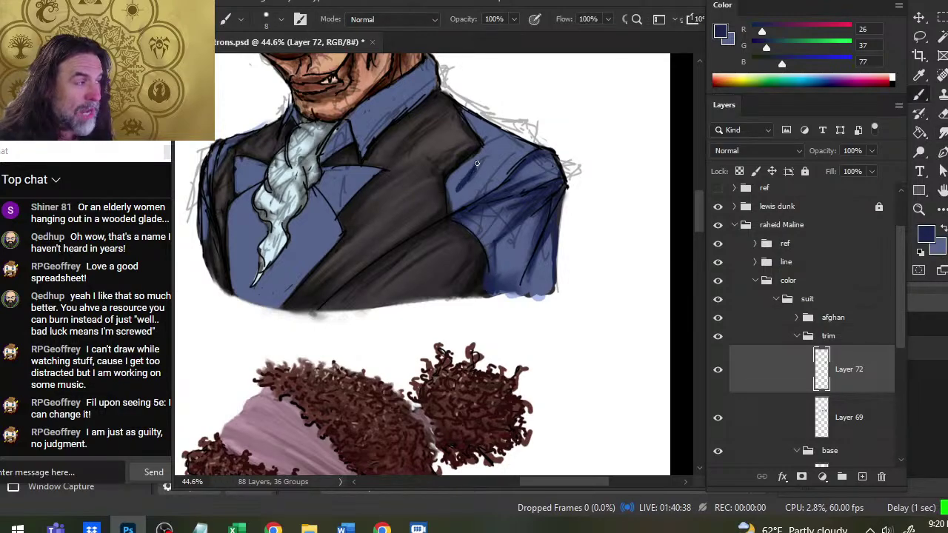
pyautogui.press('r')
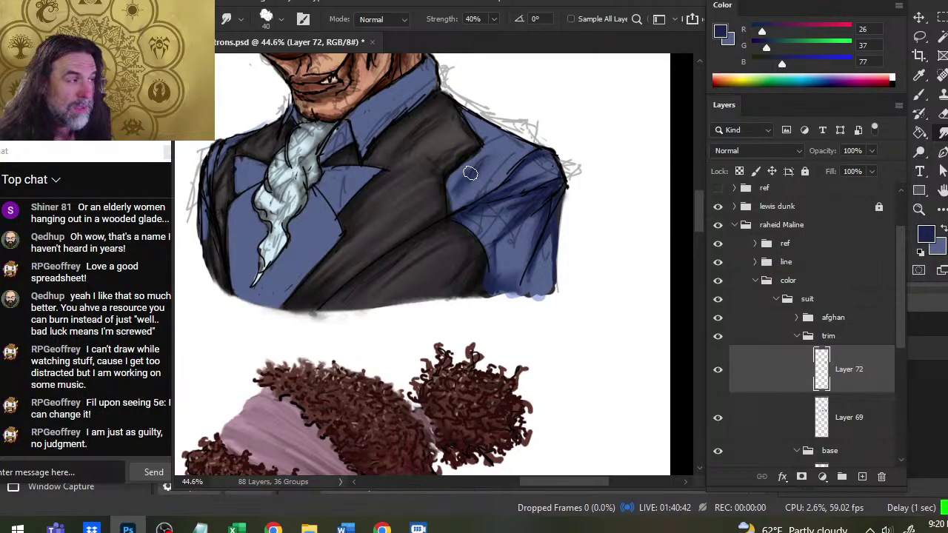
pyautogui.press('b')
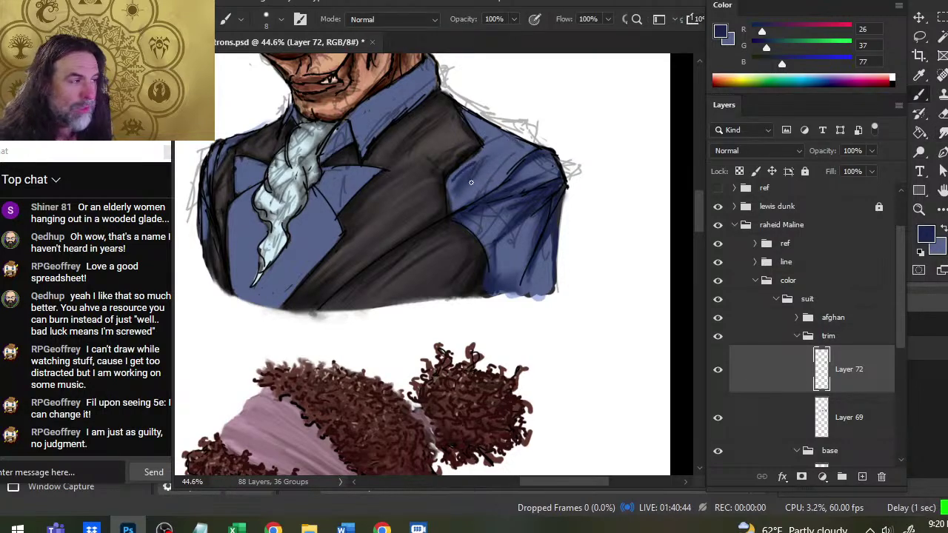
pyautogui.press('r')
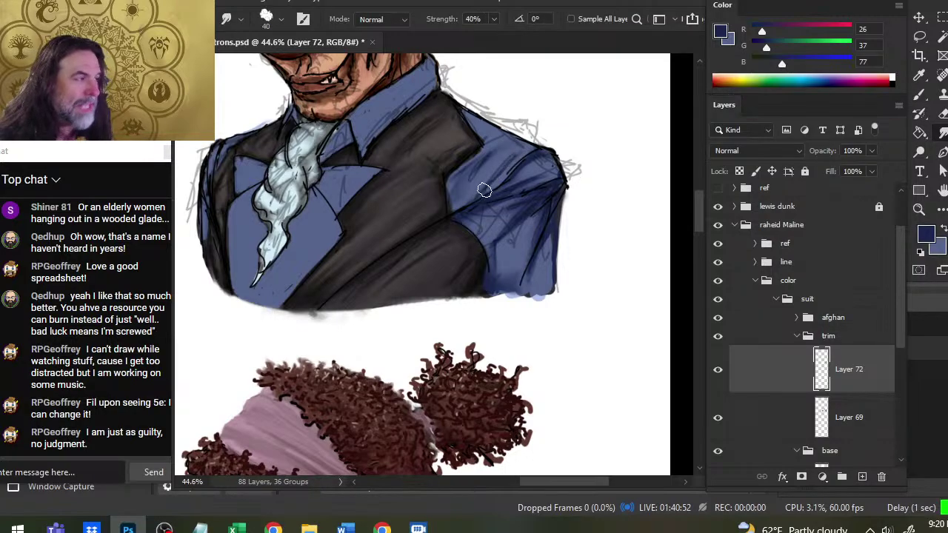
pyautogui.press('b')
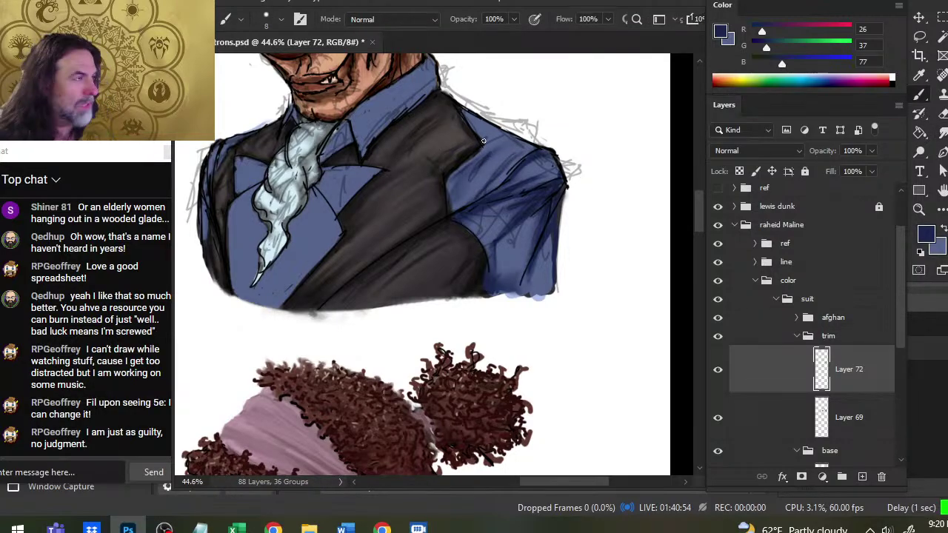
pyautogui.press('r')
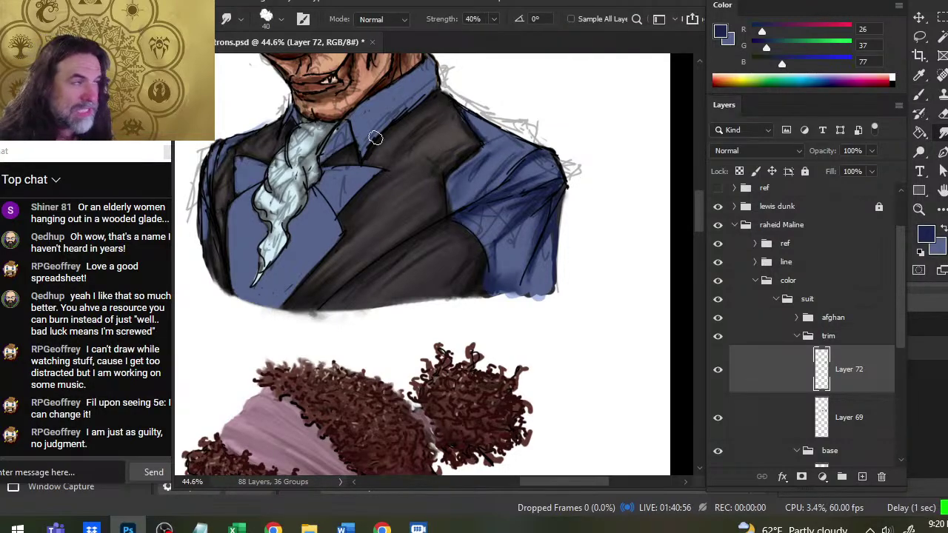
# Step: Shade the narrow far sleeve and the blue lapel seam beside the cravat with navy, and smudge
pyautogui.press('b')
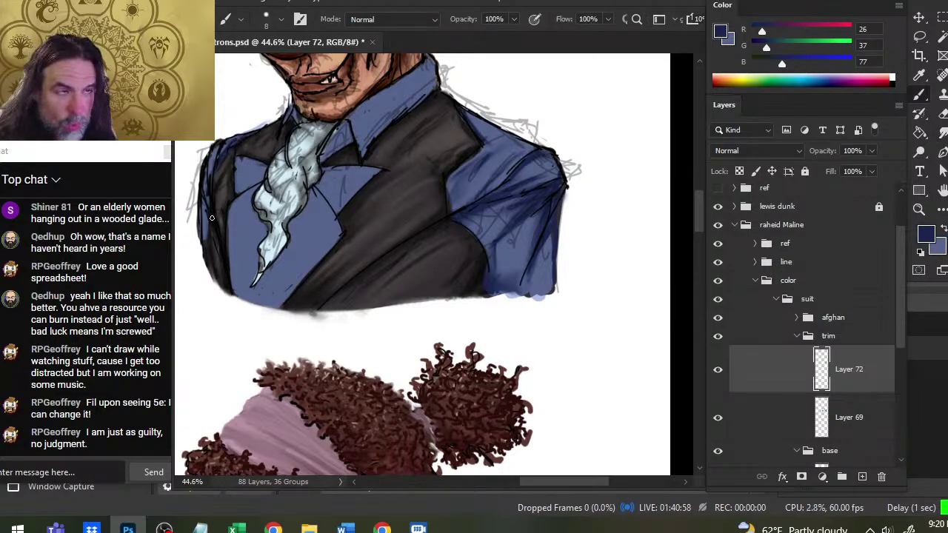
pyautogui.press('r')
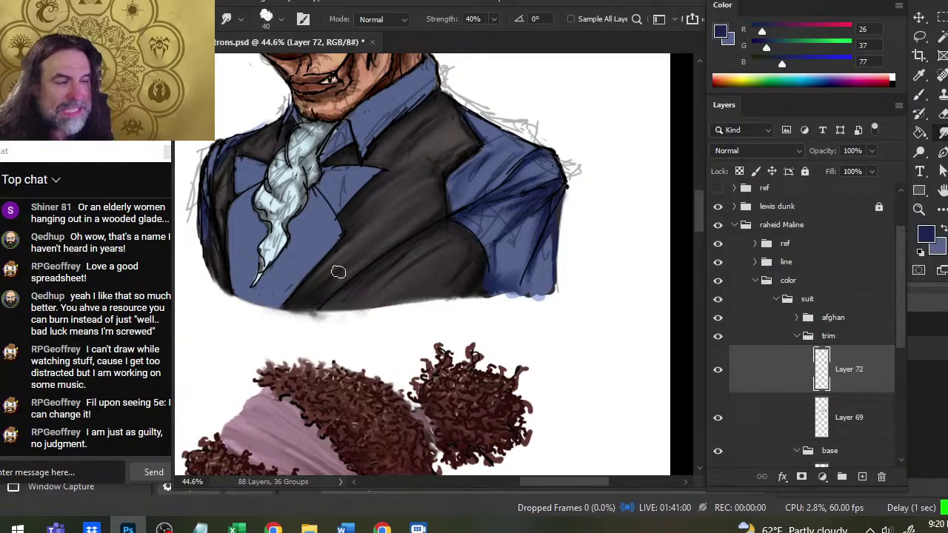
pyautogui.press('b')
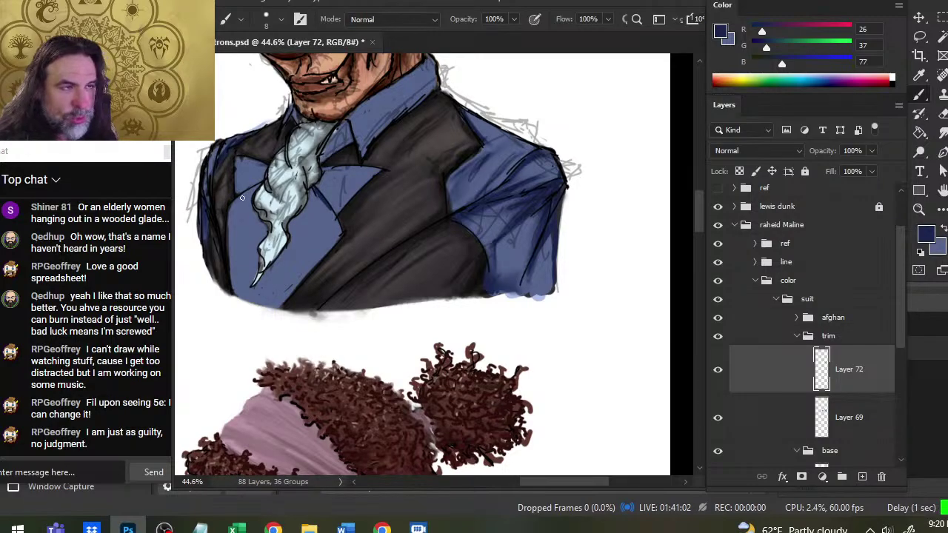
pyautogui.press('r')
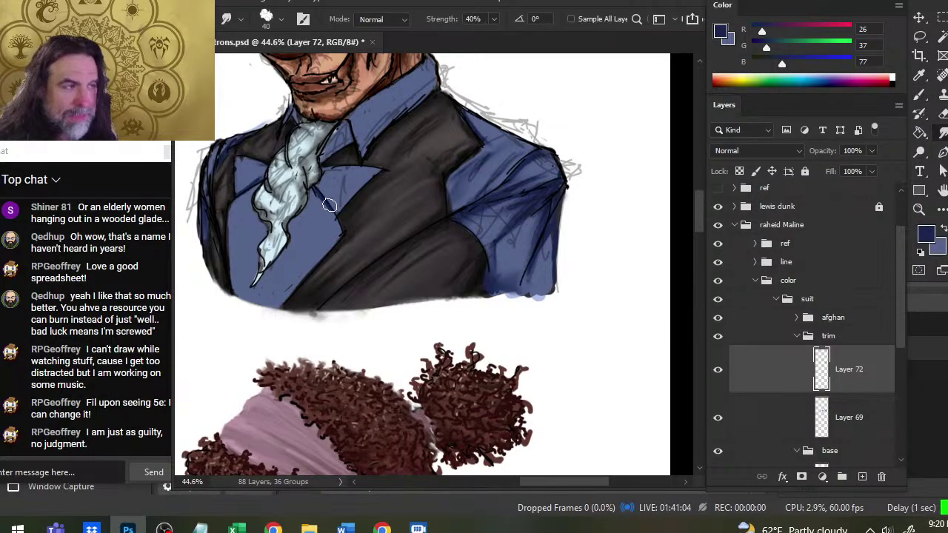
# Step: Darken the near blue lapel just beside the cravat with navy and smudge it outward
pyautogui.press('b')
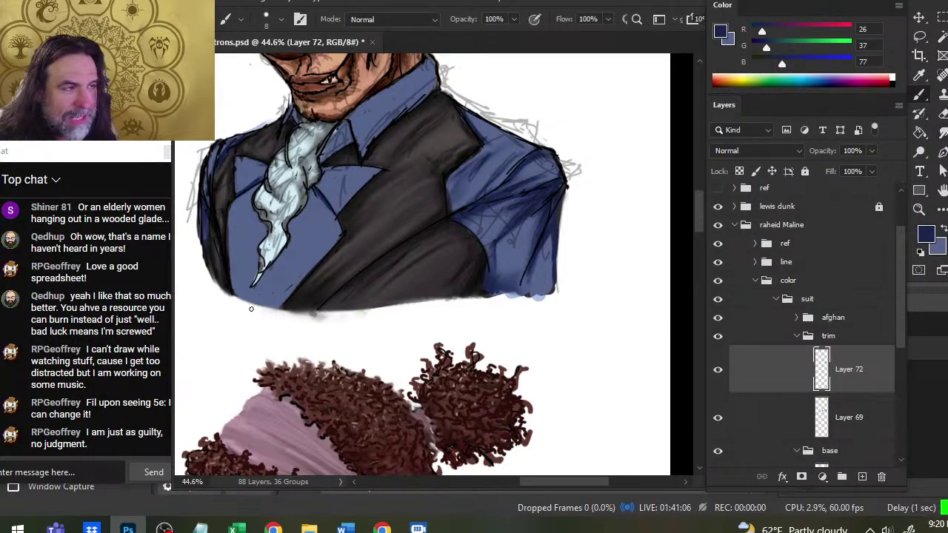
pyautogui.press('r')
pyautogui.press('b')
pyautogui.moveTo(318, 198)
pyautogui.mouseDown()
pyautogui.moveTo(337, 232)
pyautogui.moveTo(311, 200)
pyautogui.moveTo(355, 191)
pyautogui.moveTo(342, 197)
pyautogui.mouseUp()
pyautogui.press('r')
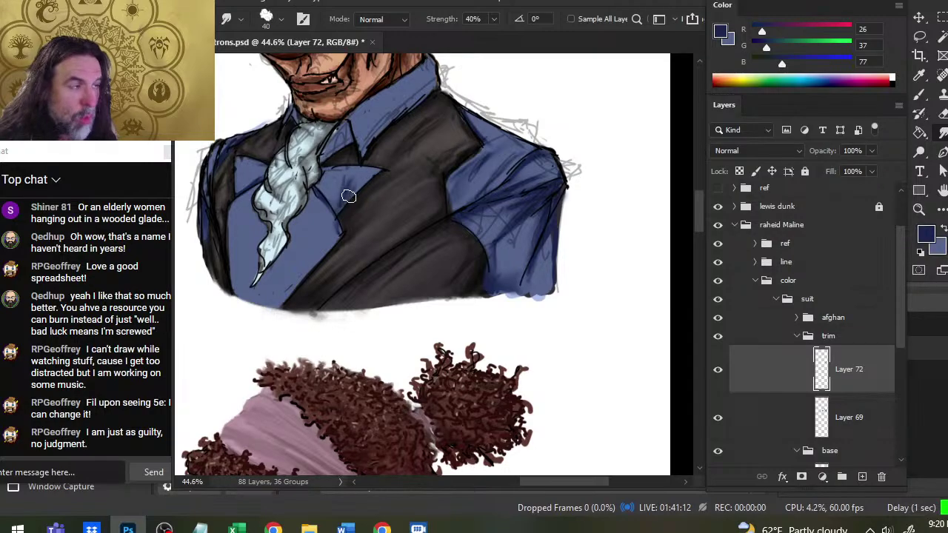
# Step: Add navy shadow to the far blue lapel next to the cravat and to the inner collar beneath the chin
pyautogui.press('b')
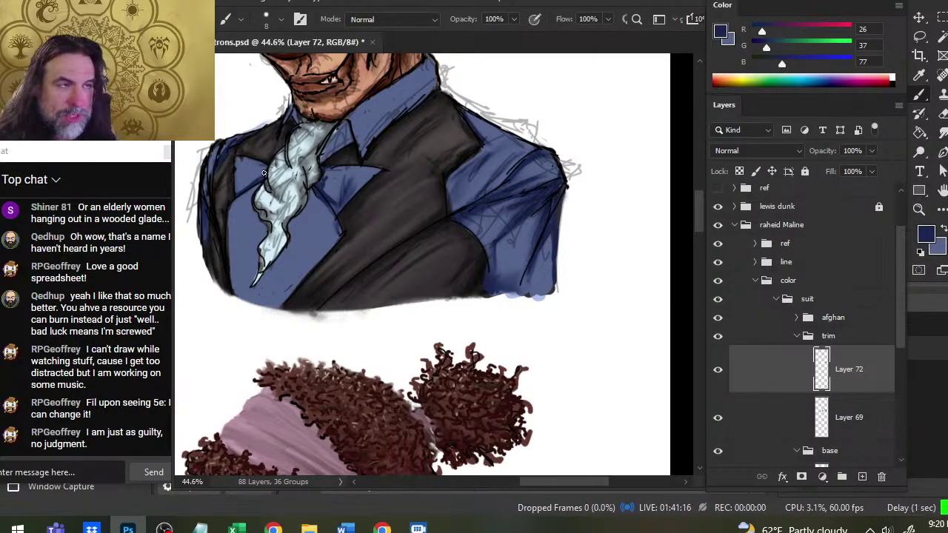
pyautogui.press('r')
pyautogui.press('b')
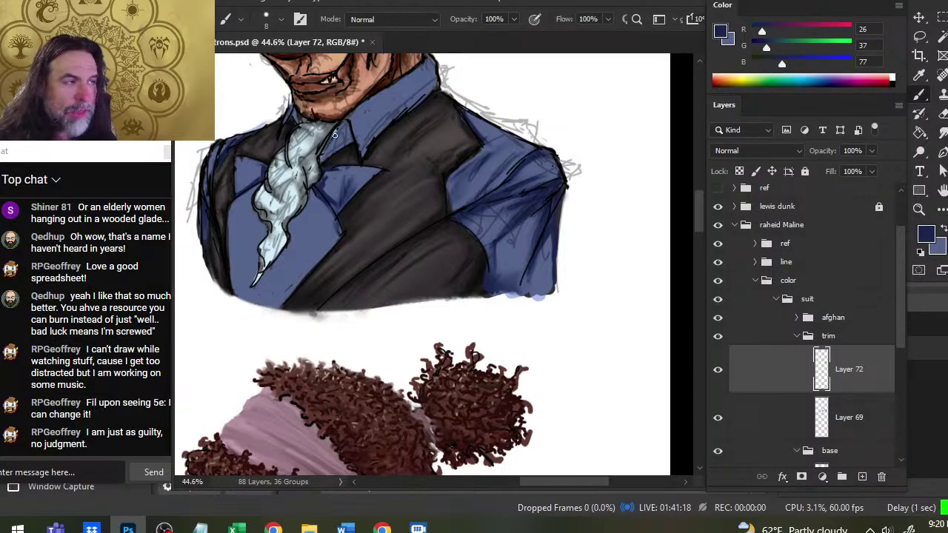
pyautogui.moveTo(334, 135)
pyautogui.mouseDown()
pyautogui.moveTo(322, 155)
pyautogui.moveTo(335, 151)
pyautogui.mouseUp()
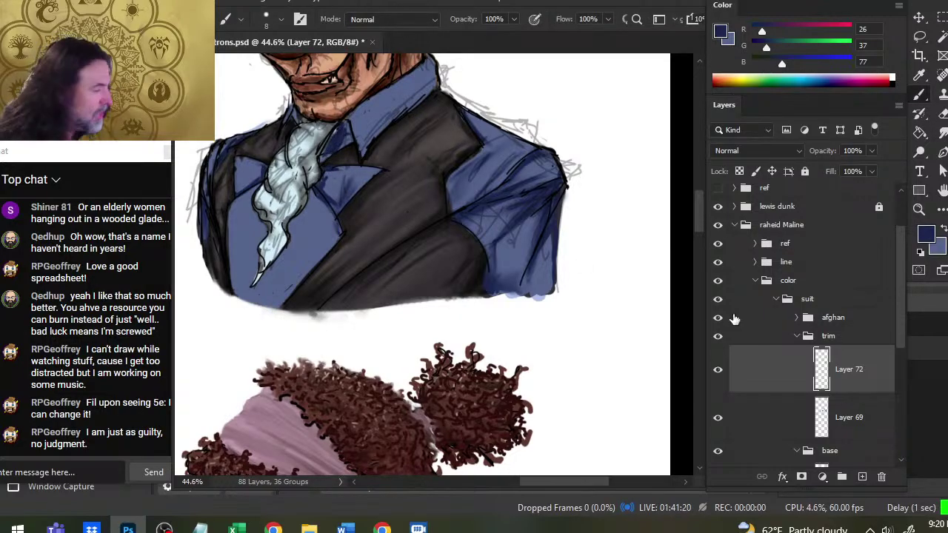
pyautogui.click(795, 318)
pyautogui.click(820, 398)
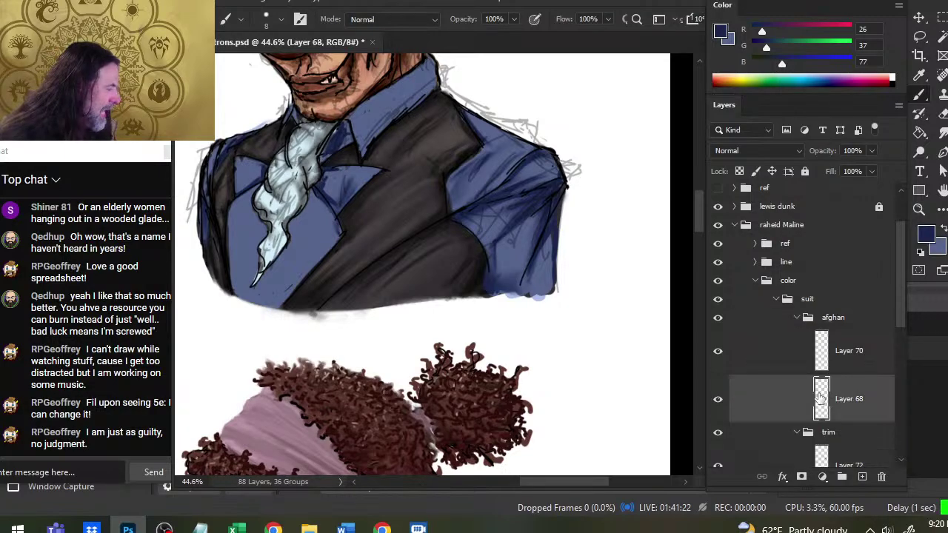
pyautogui.press('e')
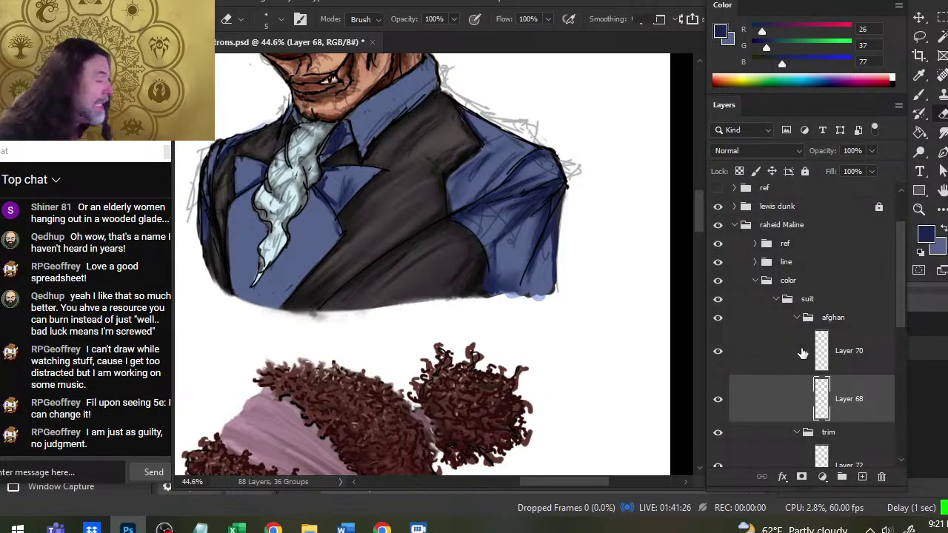
# Step: Compare the blue trim with and without its navy shading by hiding and reshowing Layer 72
pyautogui.click(797, 318)
pyautogui.click(717, 372)
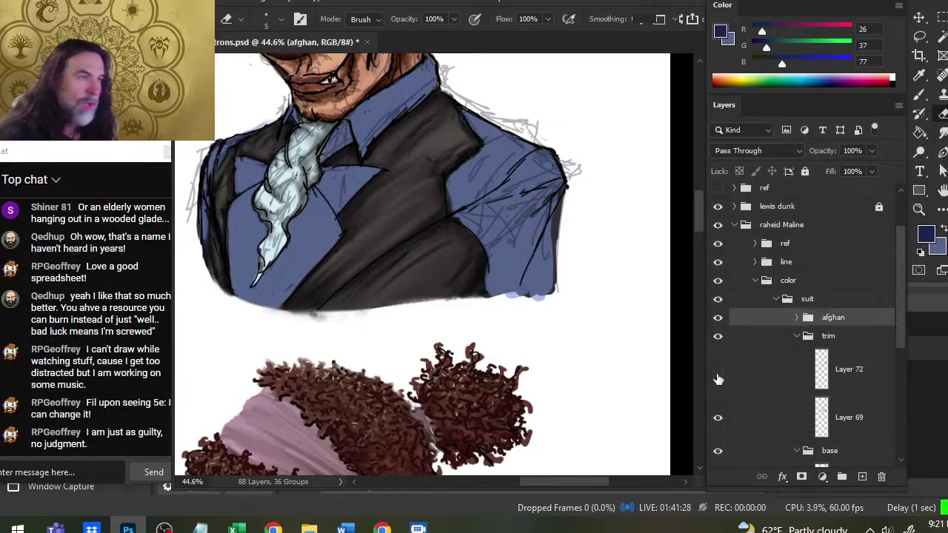
pyautogui.click(717, 378)
# Step: Smudge the navy shadow on the inner collar beside the cravat on Layer 72, reducing the smudge brush to size 30
pyautogui.press('t')
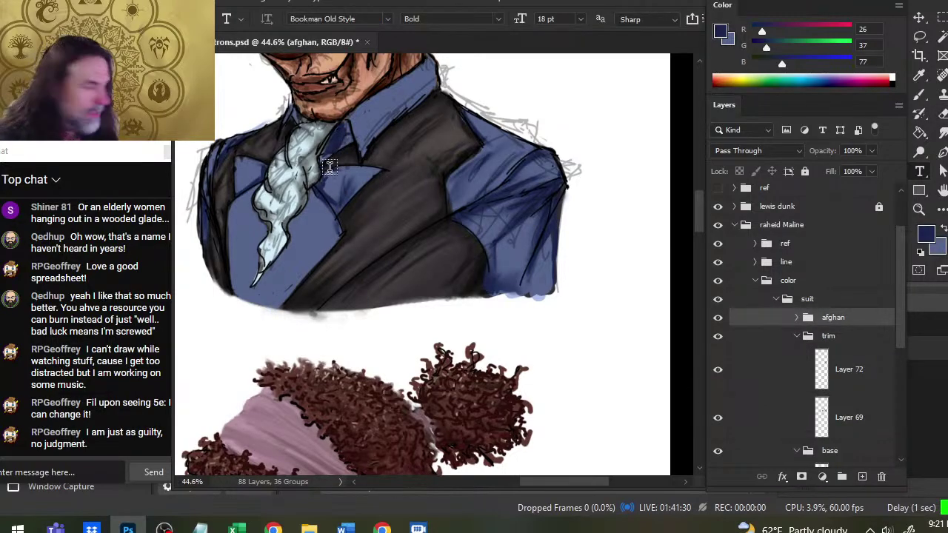
pyautogui.press('r')
pyautogui.click(347, 140)
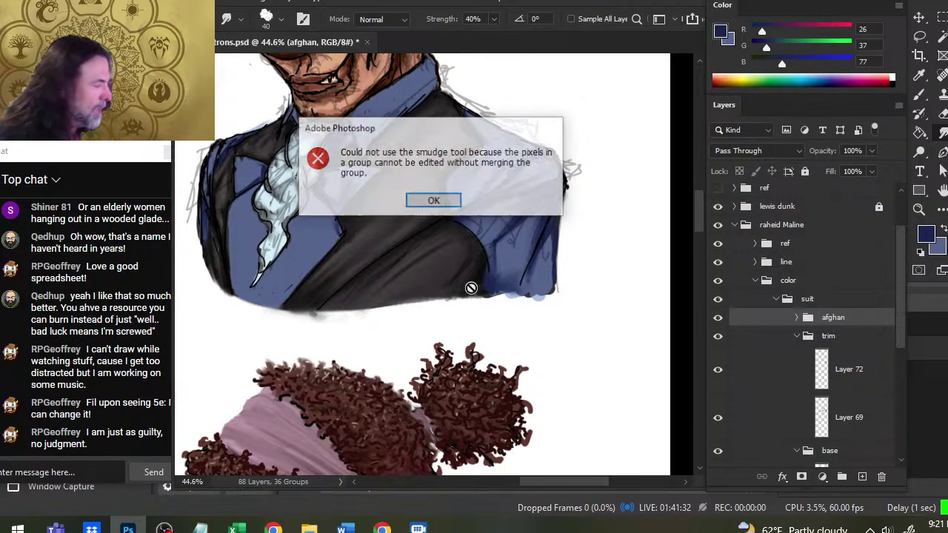
pyautogui.press('Return')
pyautogui.click(733, 379)
pyautogui.click(722, 376)
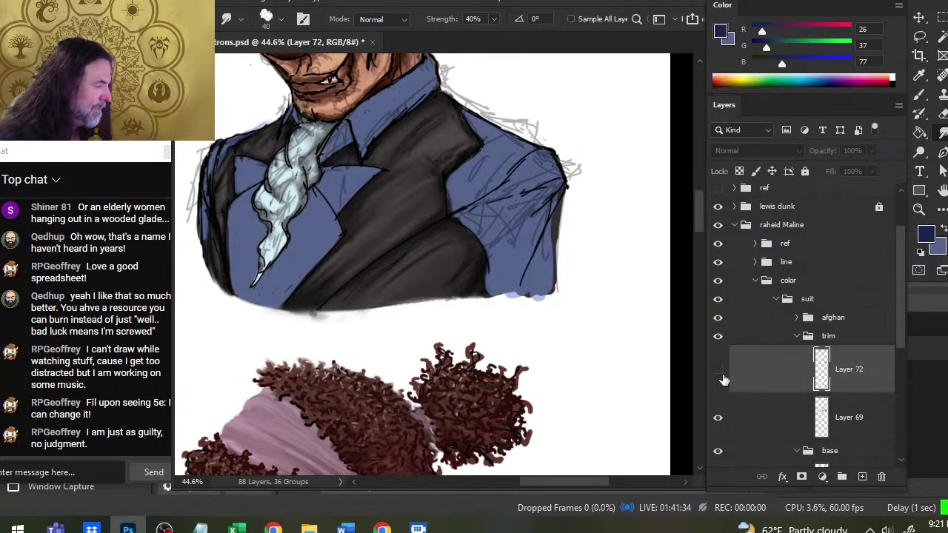
pyautogui.click(718, 376)
pyautogui.press('[')
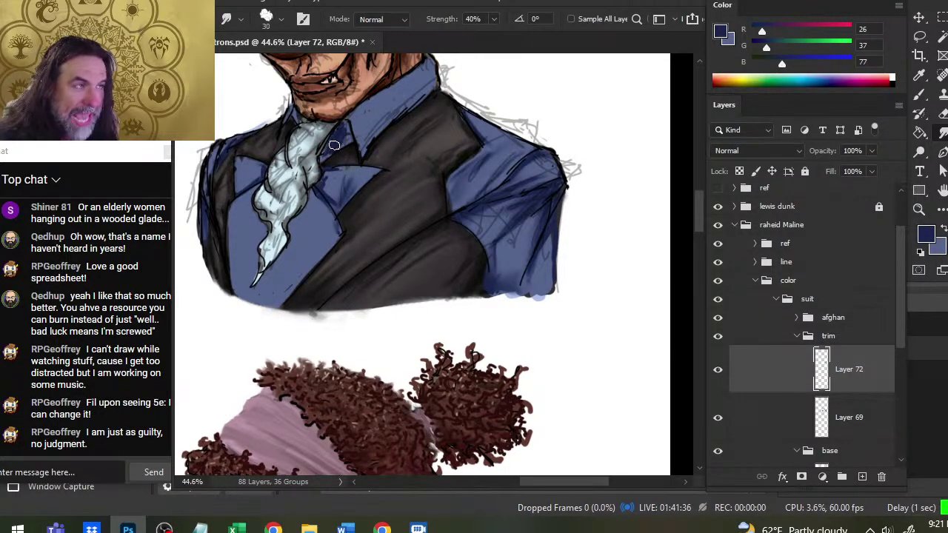
# Step: Paint navy strokes along the lower edge of the near blue collar and smudge them lengthwise with a size 25 brush
pyautogui.press('b')
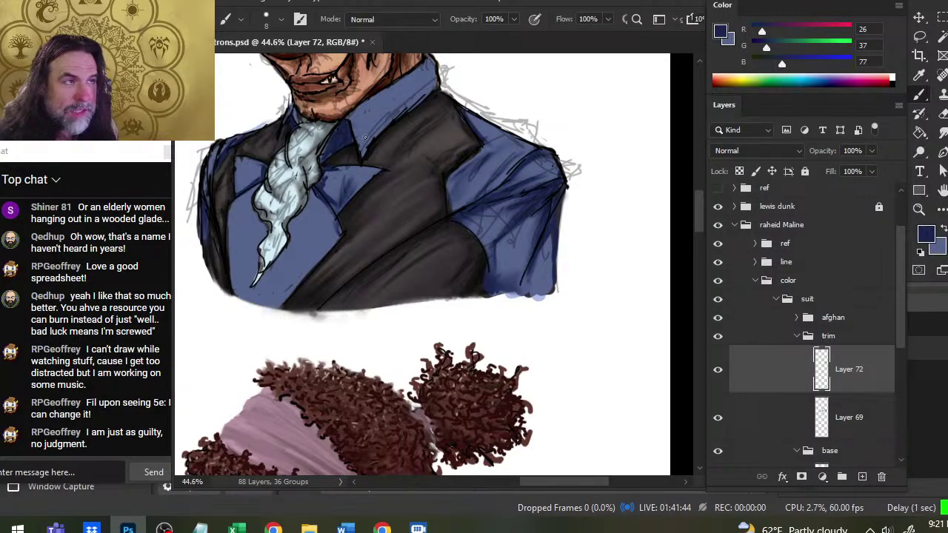
pyautogui.moveTo(380, 117)
pyautogui.mouseDown()
pyautogui.moveTo(370, 138)
pyautogui.moveTo(400, 99)
pyautogui.mouseUp()
pyautogui.press('r')
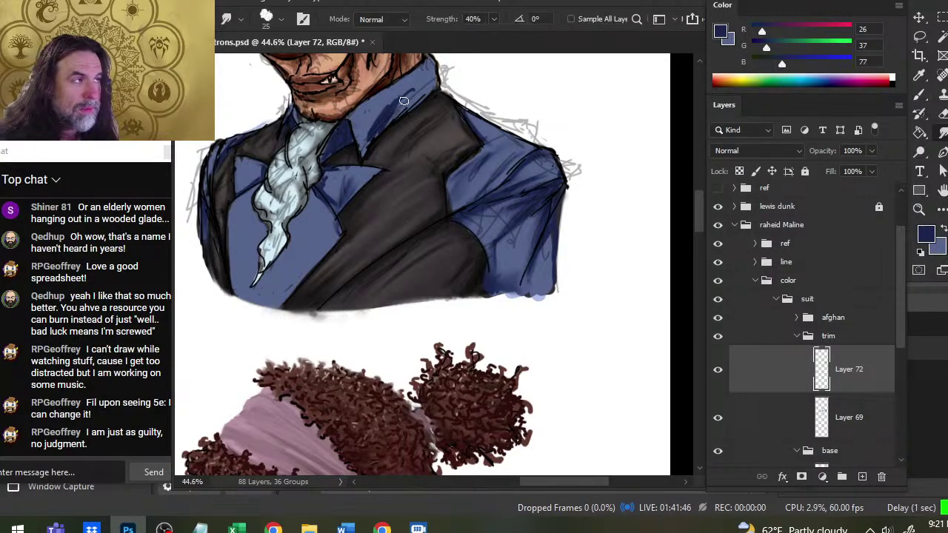
pyautogui.moveTo(369, 138); pyautogui.dragTo(412, 89)
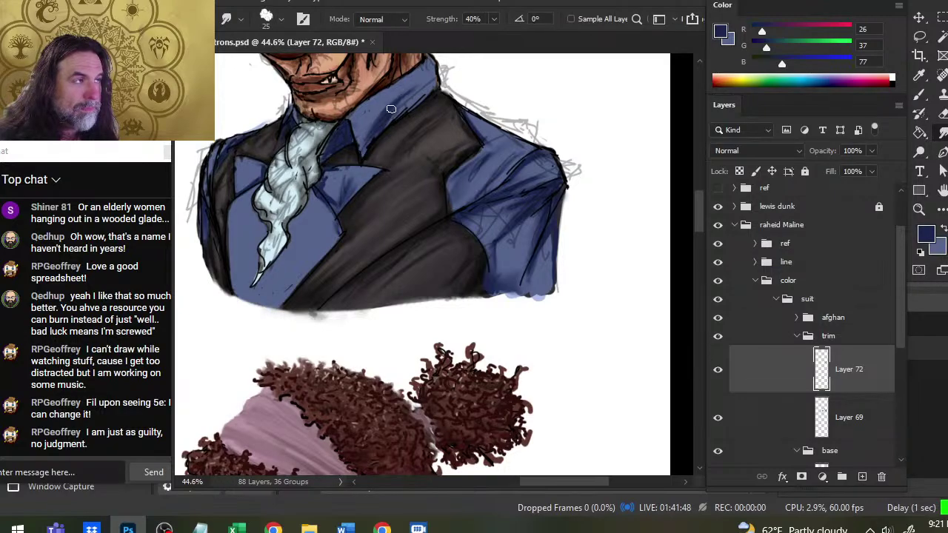
pyautogui.moveTo(413, 101); pyautogui.dragTo(382, 174)
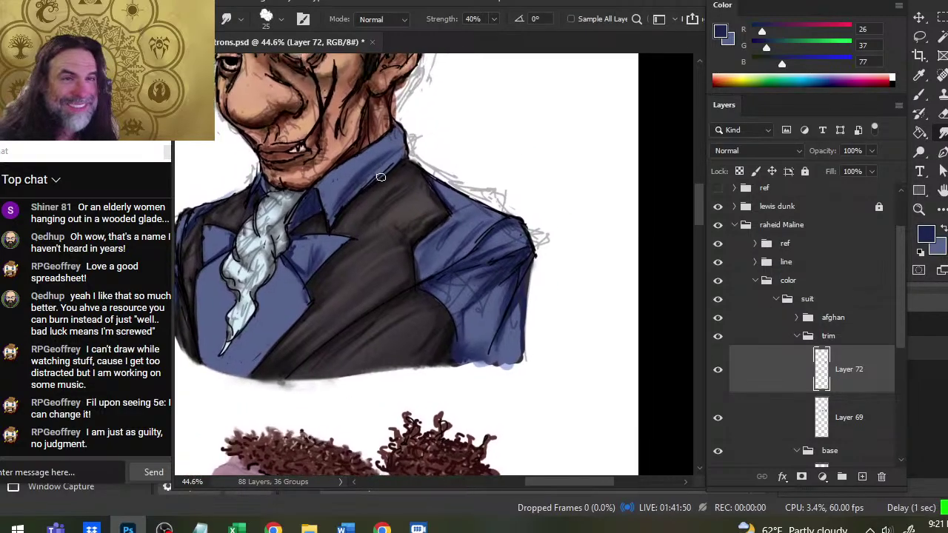
# Step: Add navy from the back of the near collar down toward its middle, and smudge it along the collar to the point
pyautogui.press('b')
pyautogui.moveTo(394, 125); pyautogui.dragTo(351, 166)
pyautogui.press('r')
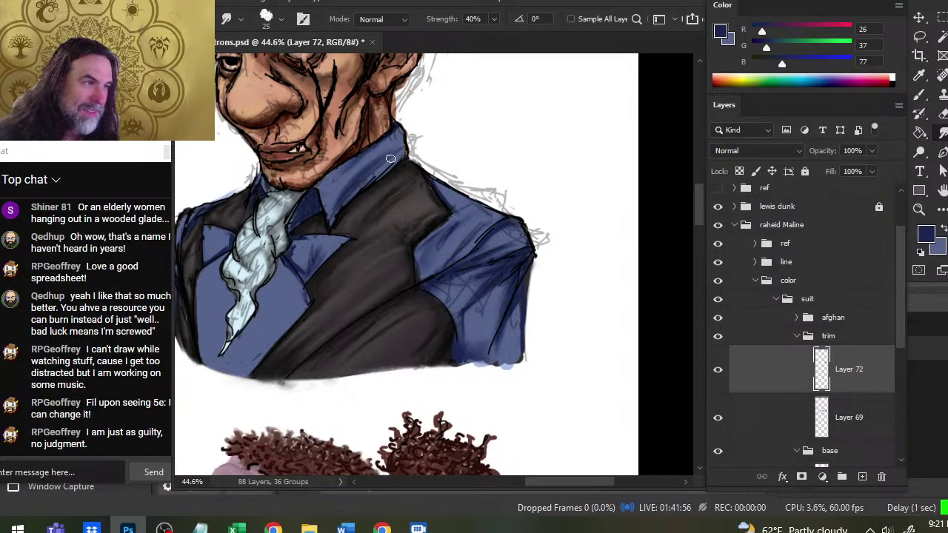
pyautogui.moveTo(388, 160)
pyautogui.mouseDown()
pyautogui.moveTo(355, 194)
pyautogui.moveTo(381, 167)
pyautogui.mouseUp()
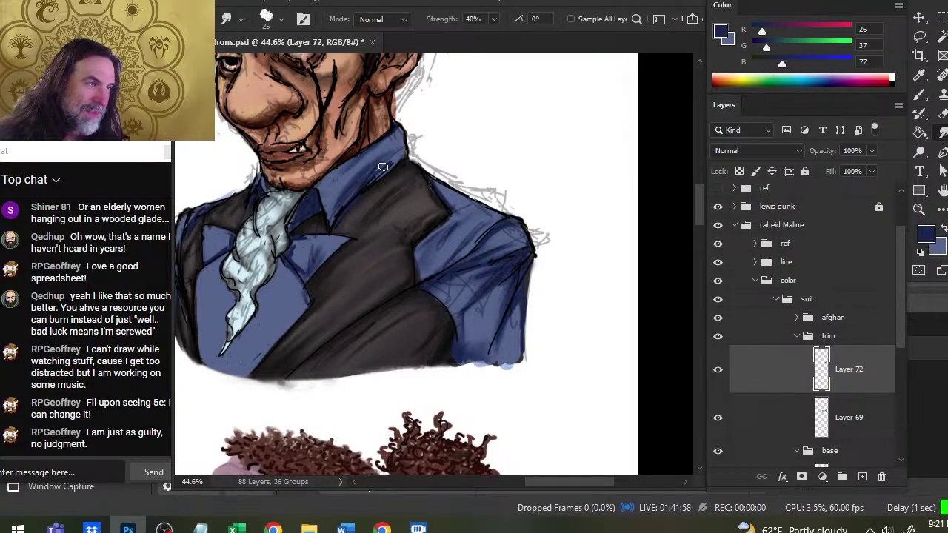
pyautogui.moveTo(344, 214); pyautogui.dragTo(391, 165)
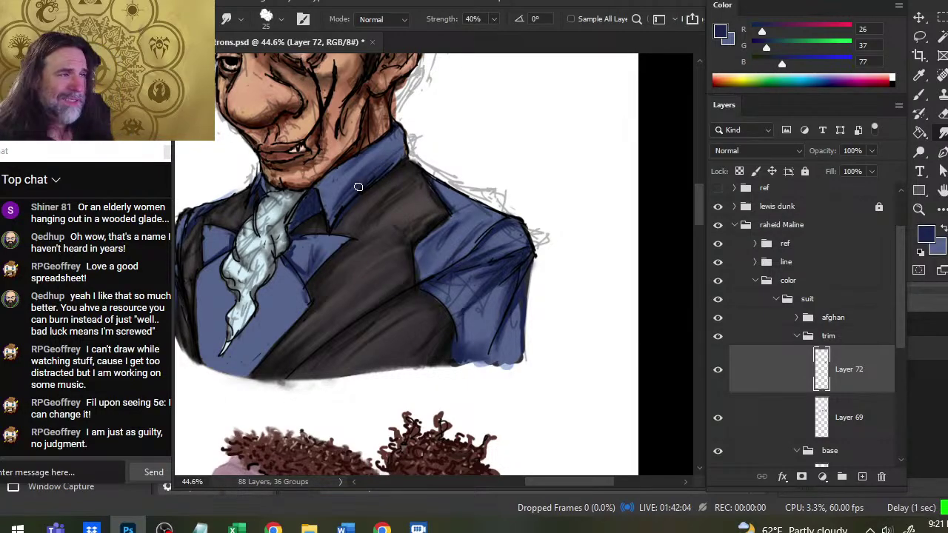
pyautogui.moveTo(348, 205); pyautogui.dragTo(356, 182)
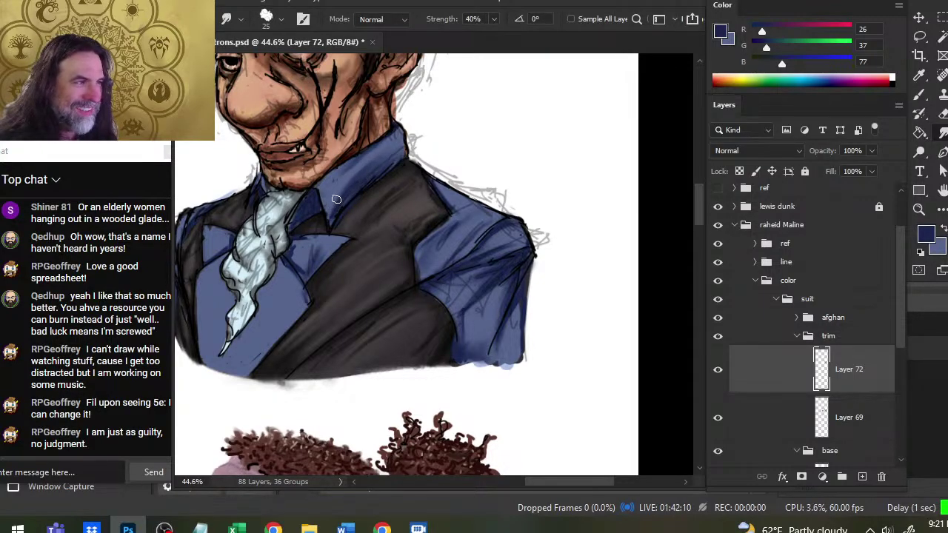
# Step: Touch up the navy shadow along the collar's neck edge and beneath the chin, and smudge it
pyautogui.press('b')
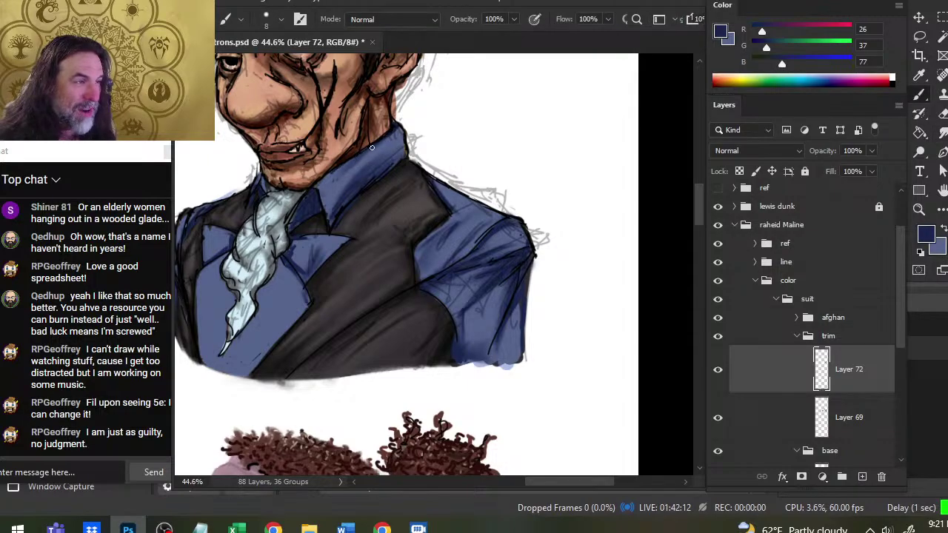
pyautogui.press('r')
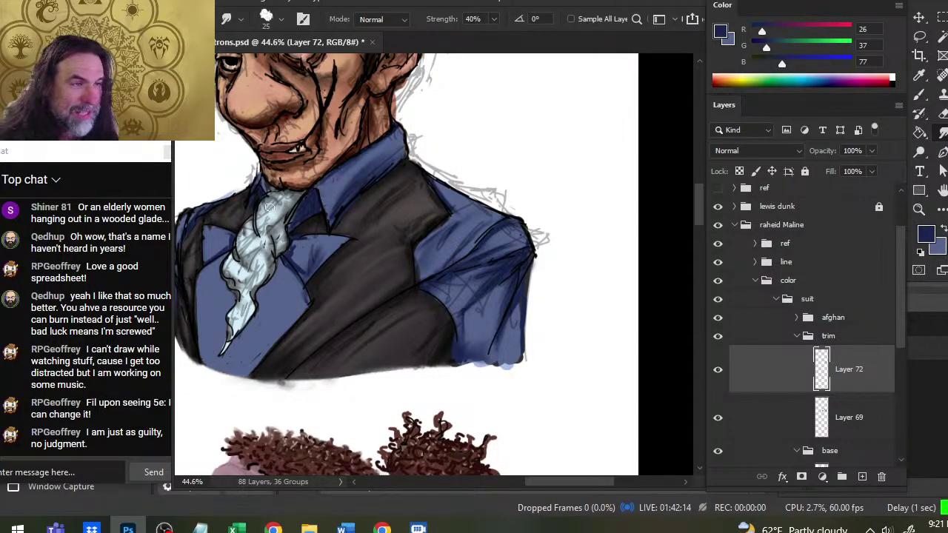
pyautogui.press('b')
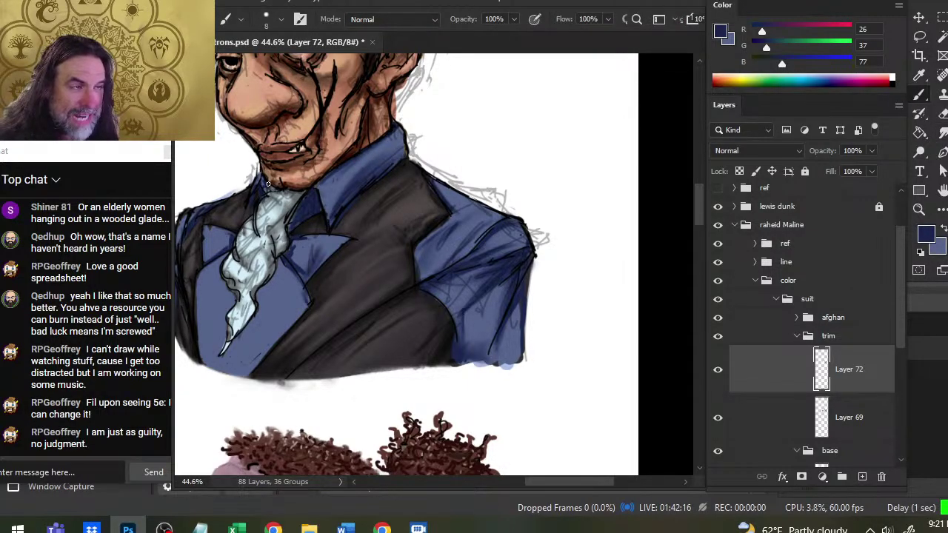
pyautogui.press('r')
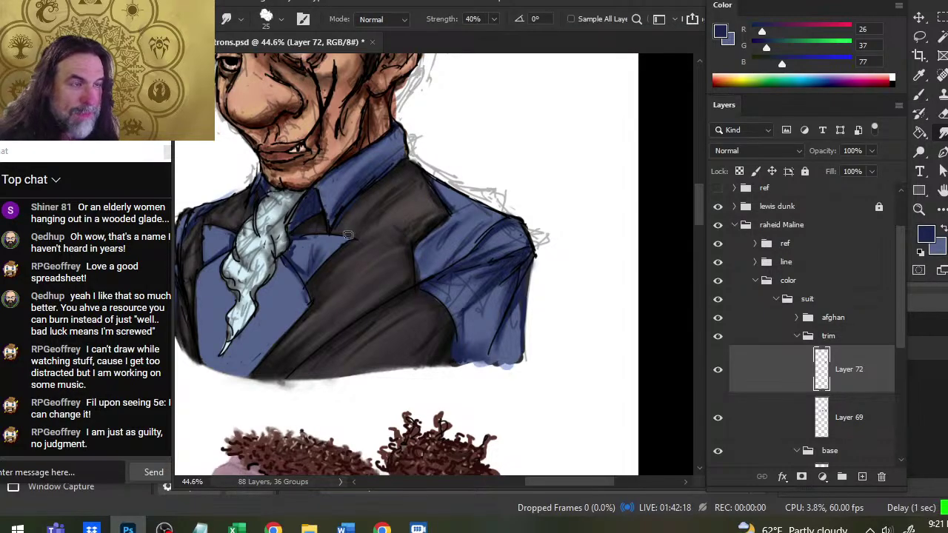
# Step: Deepen the navy shading toward the near collar's point and on the blue lapel below it, and smudge both areas
pyautogui.press('b')
pyautogui.press('r')
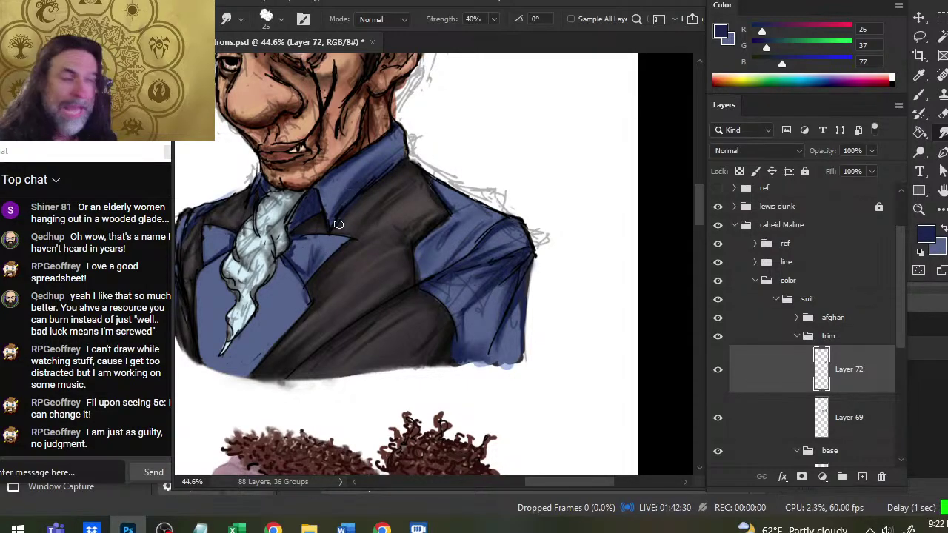
pyautogui.press('b')
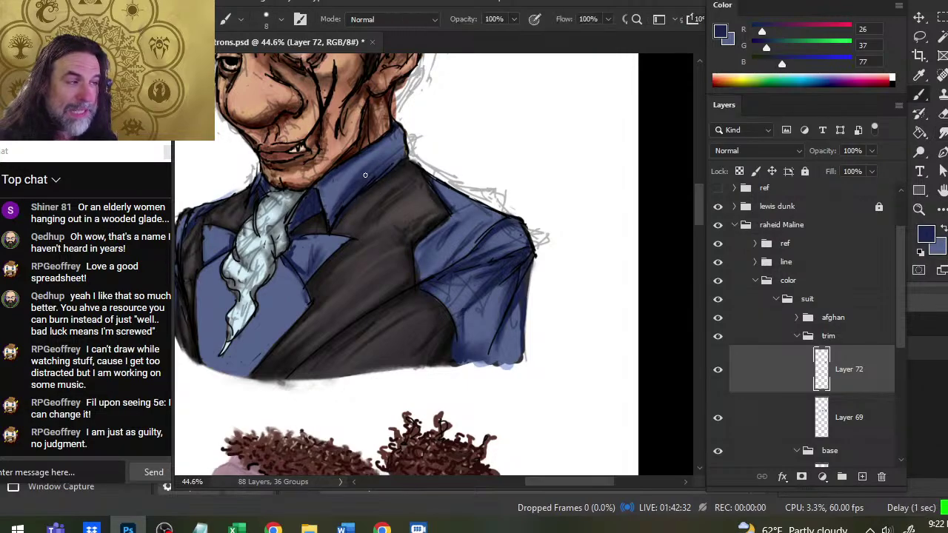
pyautogui.press('r')
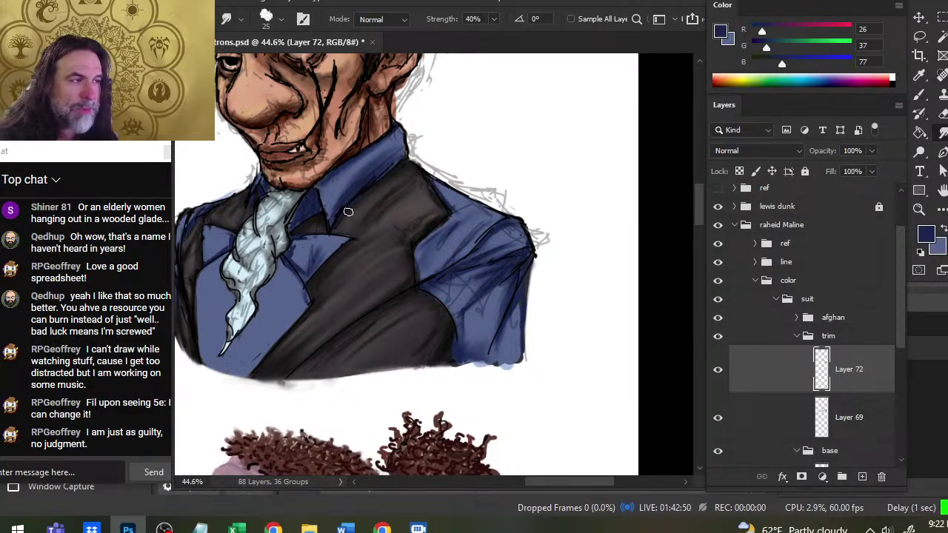
pyautogui.press('b')
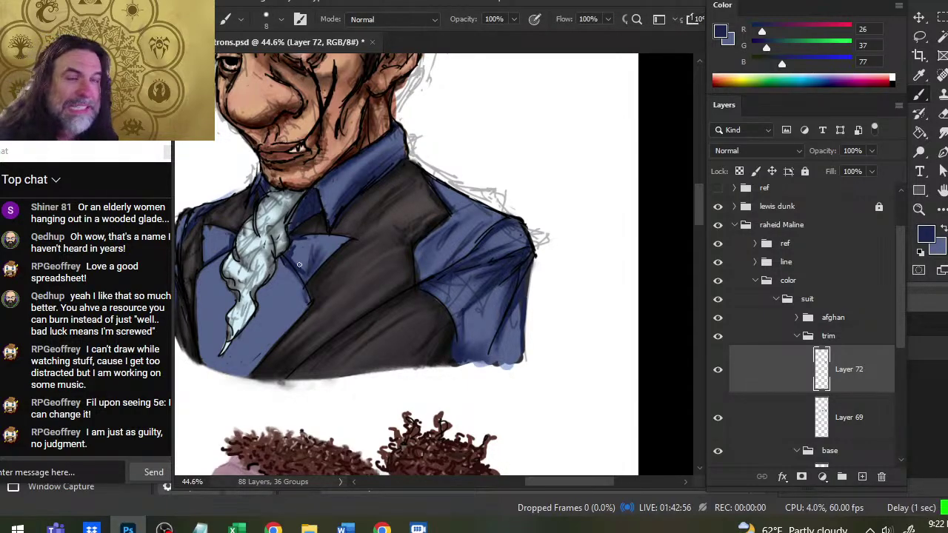
pyautogui.press('r')
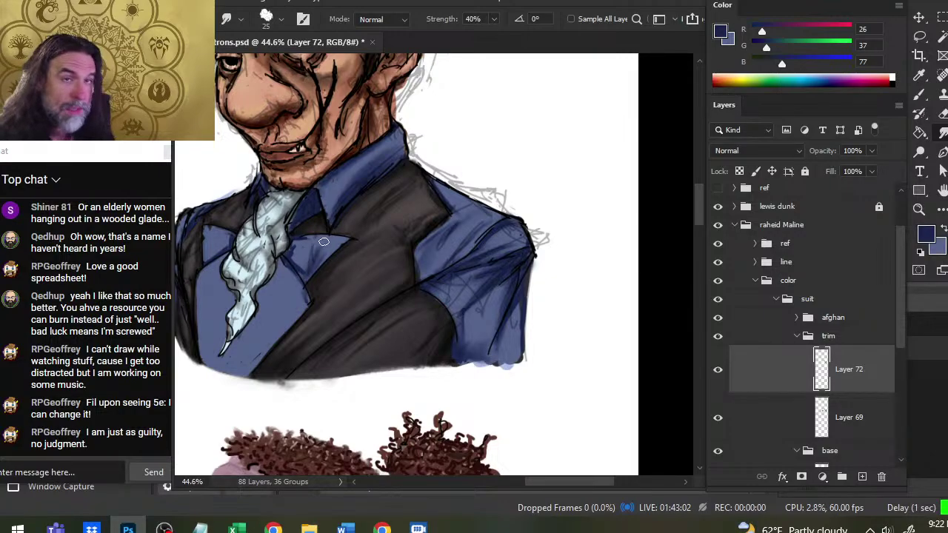
# Step: Darken the near collar's upper edge along the jaw with navy and smudge it down into the blue
pyautogui.press('b')
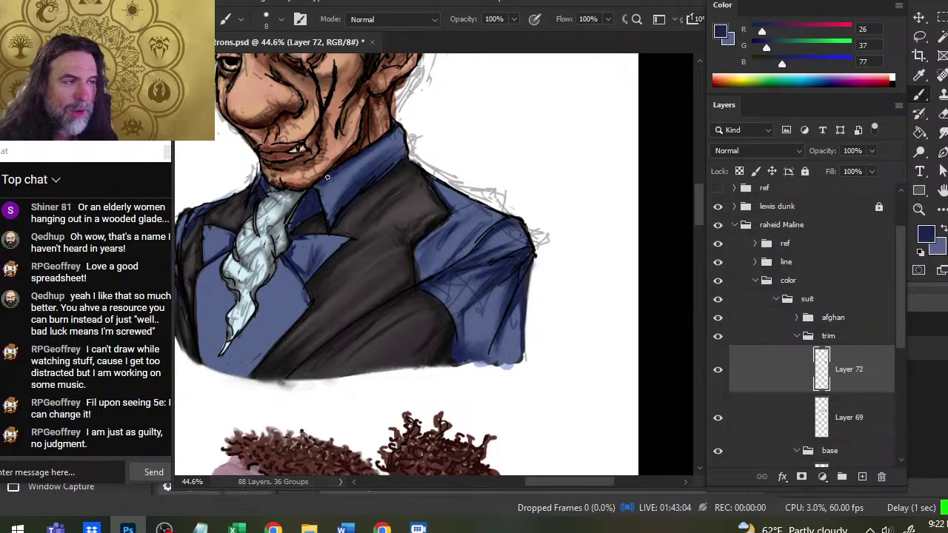
pyautogui.press('r')
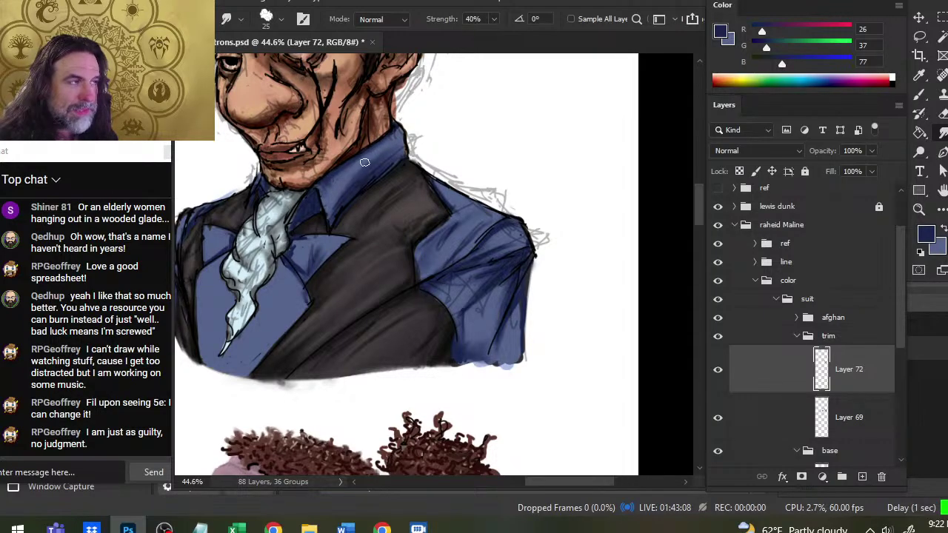
pyautogui.press('b')
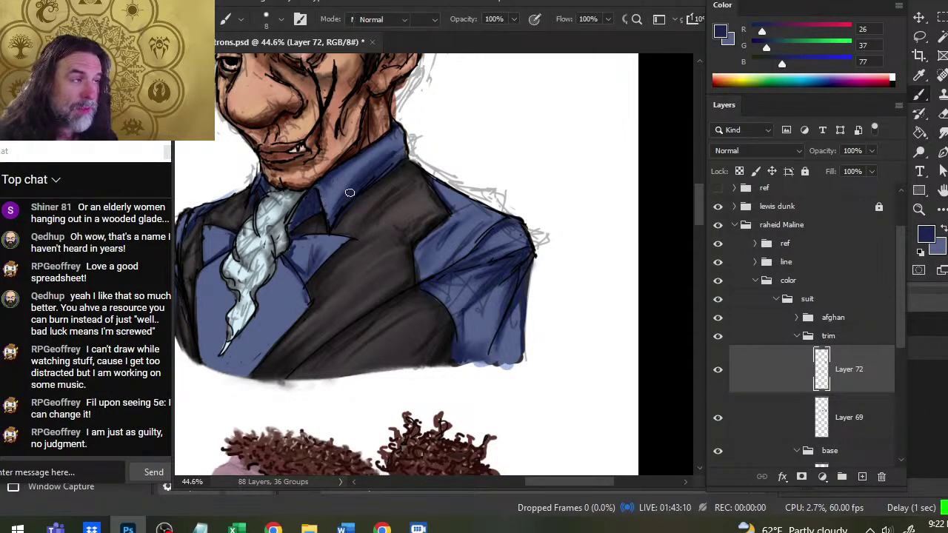
pyautogui.press('r')
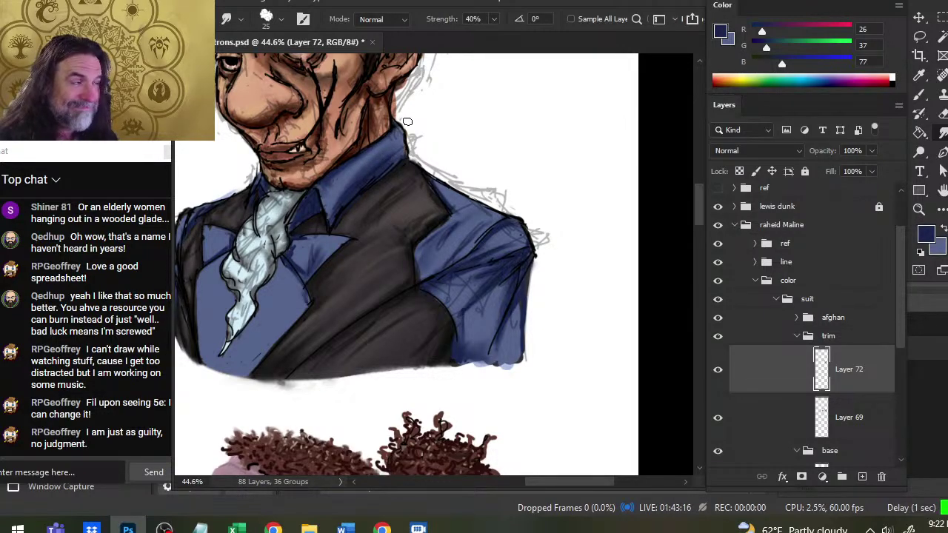
# Step: Add a short navy shadow at the back edge of the near collar behind the neck, and smudge it
pyautogui.press('b')
pyautogui.moveTo(400, 144); pyautogui.dragTo(397, 155)
pyautogui.press('r')
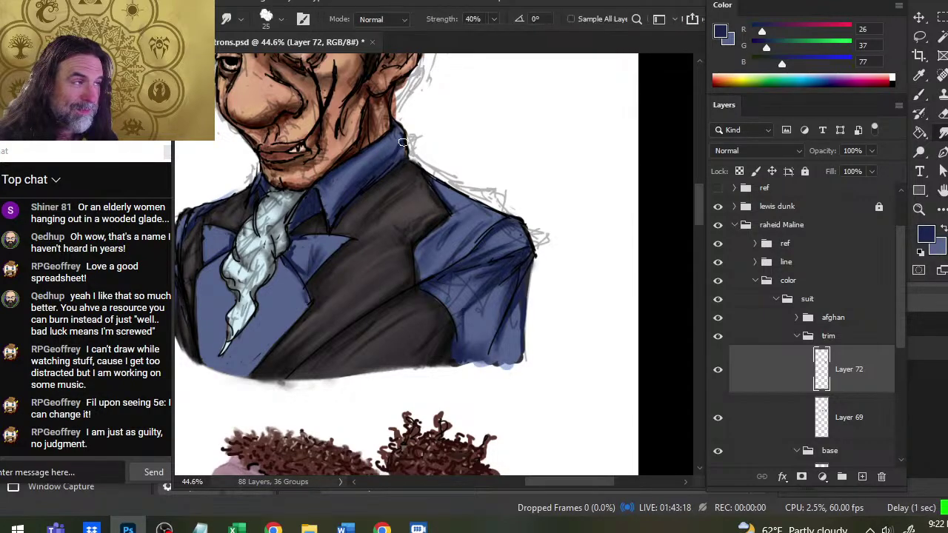
pyautogui.press('b')
pyautogui.press('r')
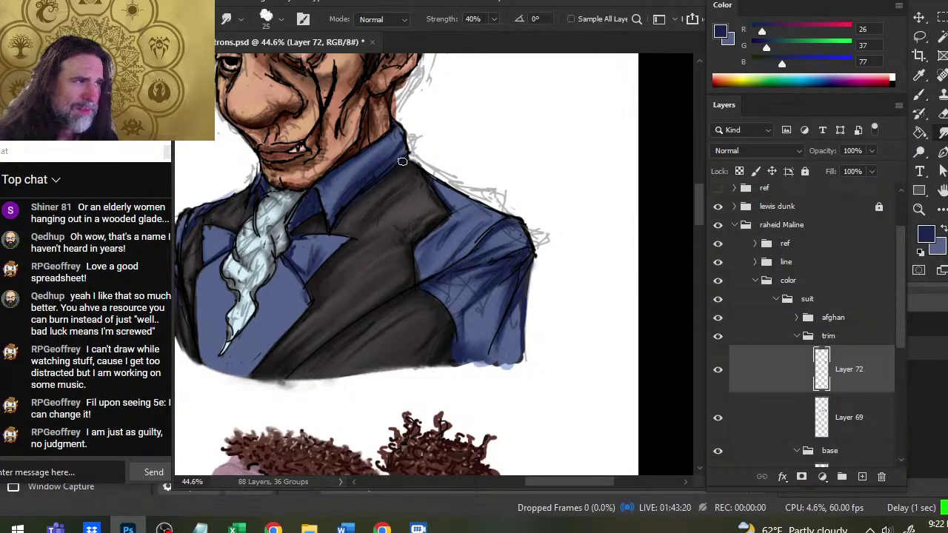
pyautogui.press('b')
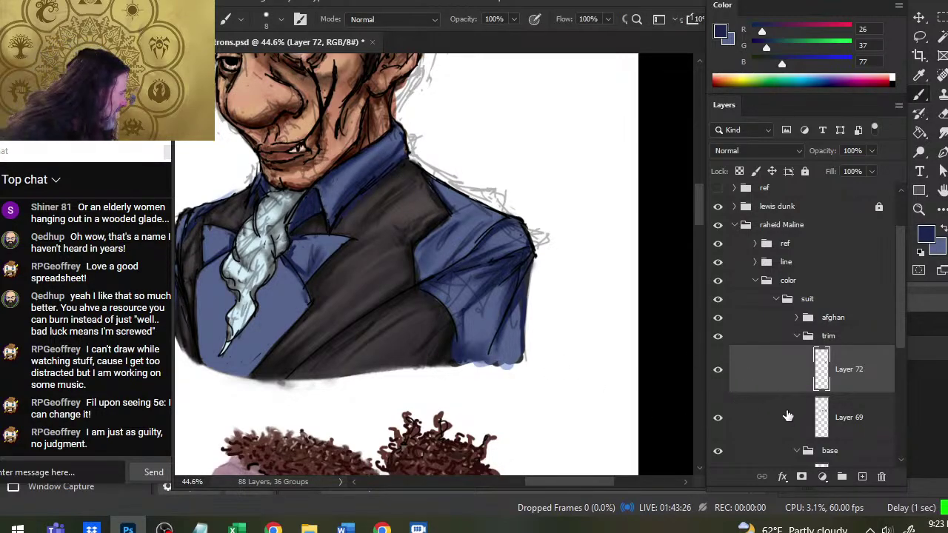
# Step: Erase stray cravat colour on Layer 68 of the afghan group along the inner collar, using a size 9 eraser
pyautogui.click(796, 318)
pyautogui.click(861, 415)
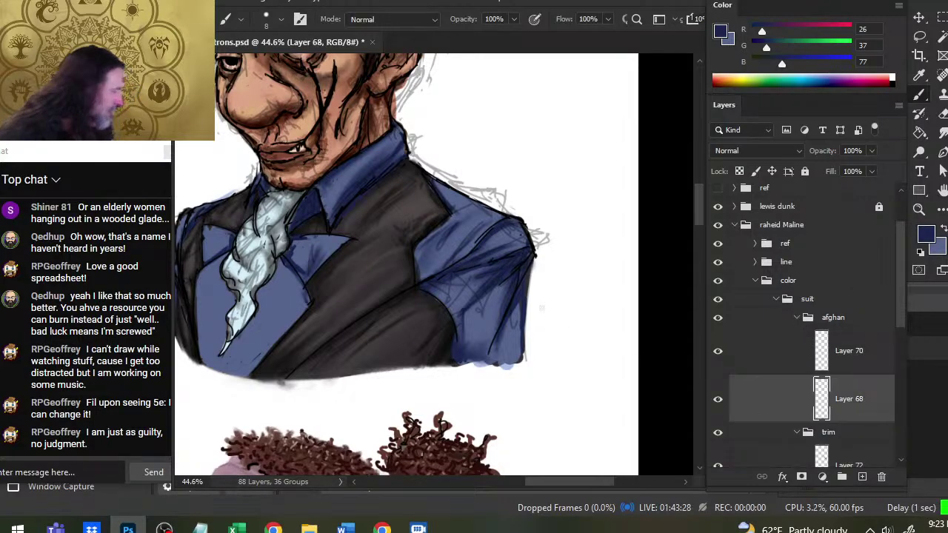
pyautogui.press('e')
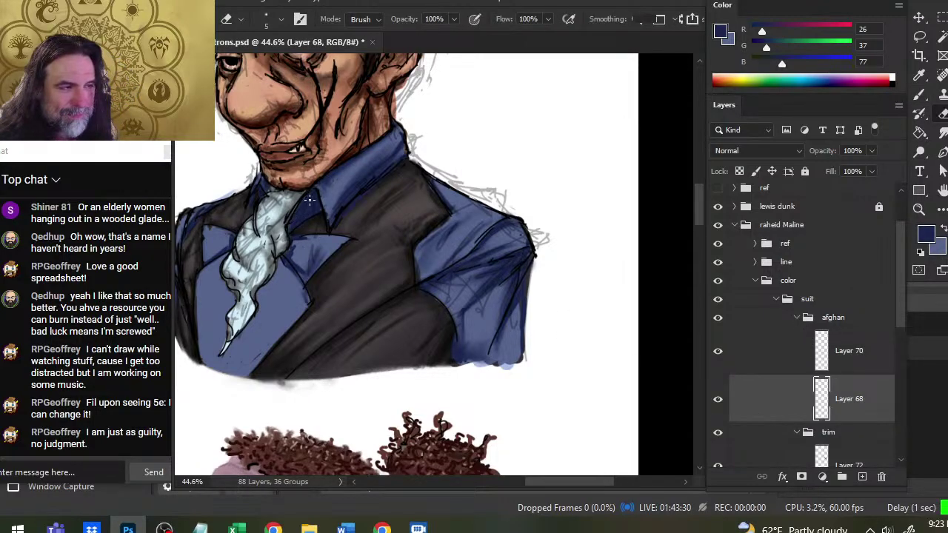
pyautogui.press(']')
pyautogui.press(']')
pyautogui.press(']')
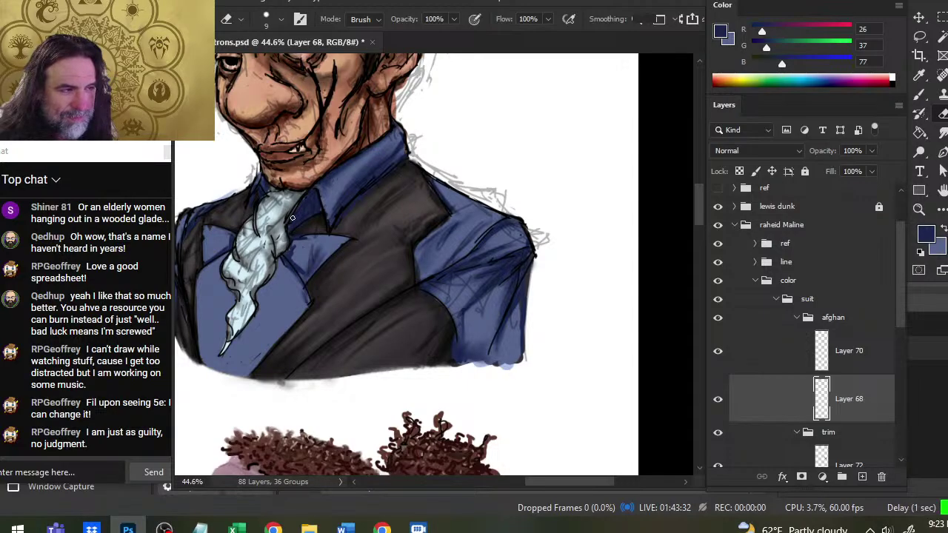
pyautogui.moveTo(295, 228); pyautogui.dragTo(317, 187)
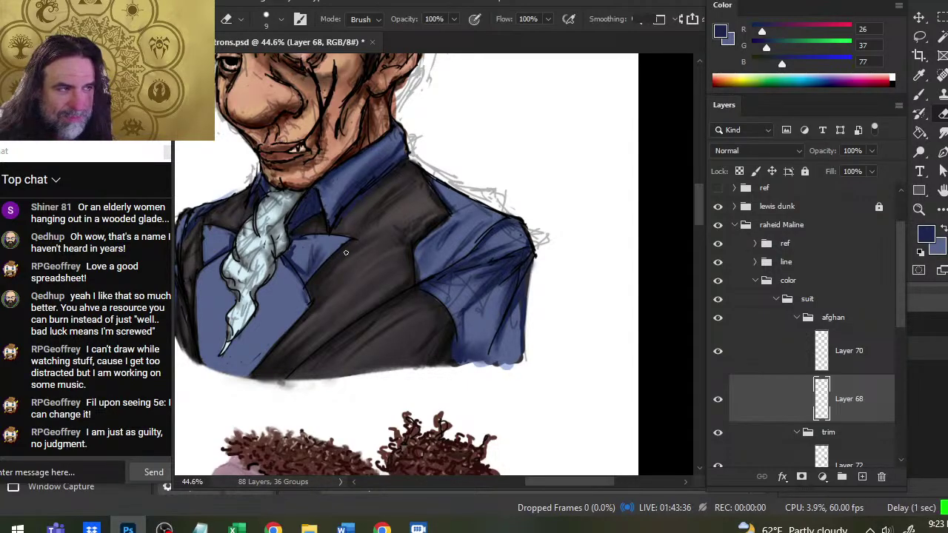
# Step: Collapse the suit and color groups of raheid Maline, and combine the line and color groups into a new group
pyautogui.press('z')
pyautogui.scroll(-5, 434, 247)
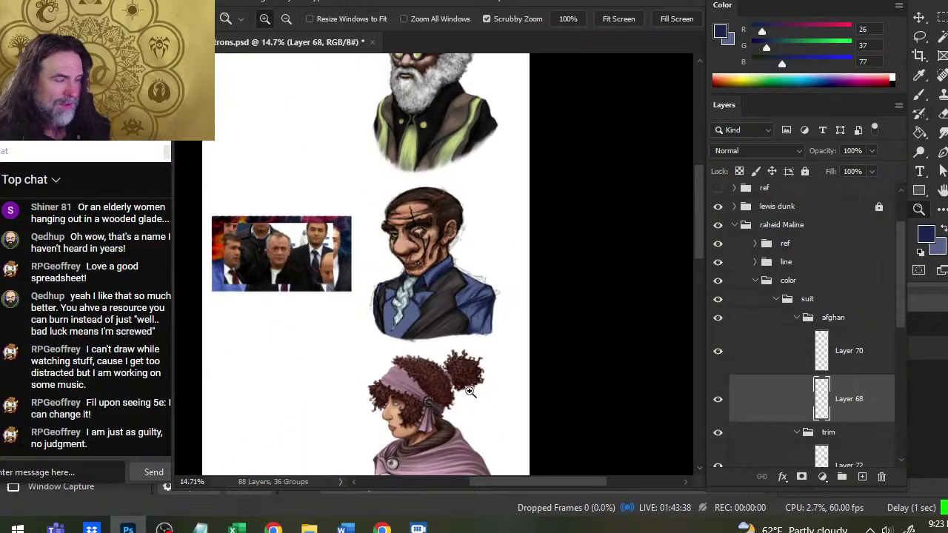
pyautogui.scroll(3, 465, 271)
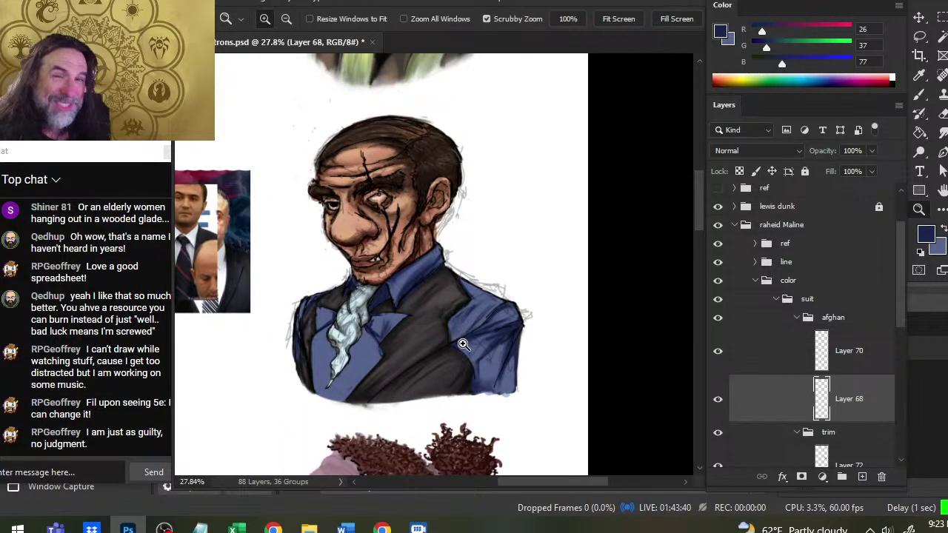
pyautogui.click(775, 298)
pyautogui.click(755, 280)
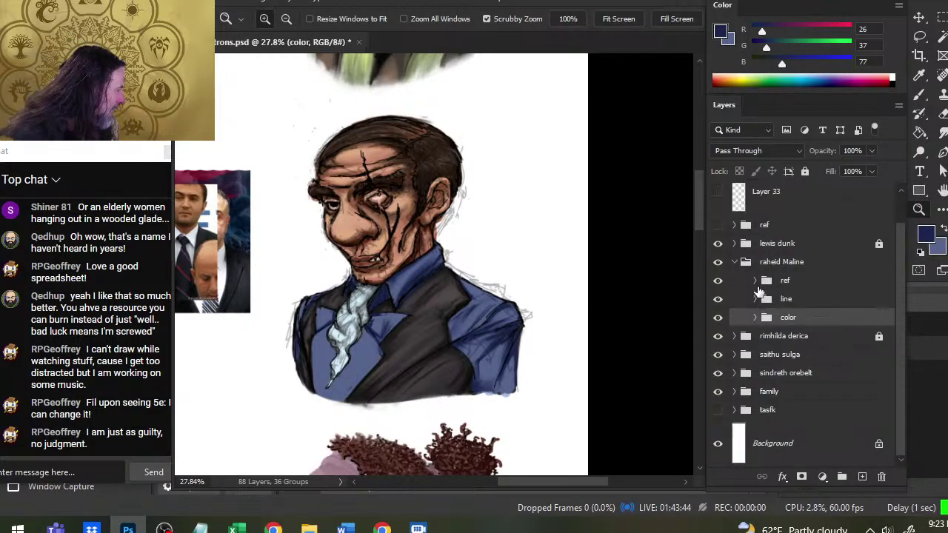
pyautogui.keyDown('ctrl'); pyautogui.click(808, 300); pyautogui.keyUp('ctrl')
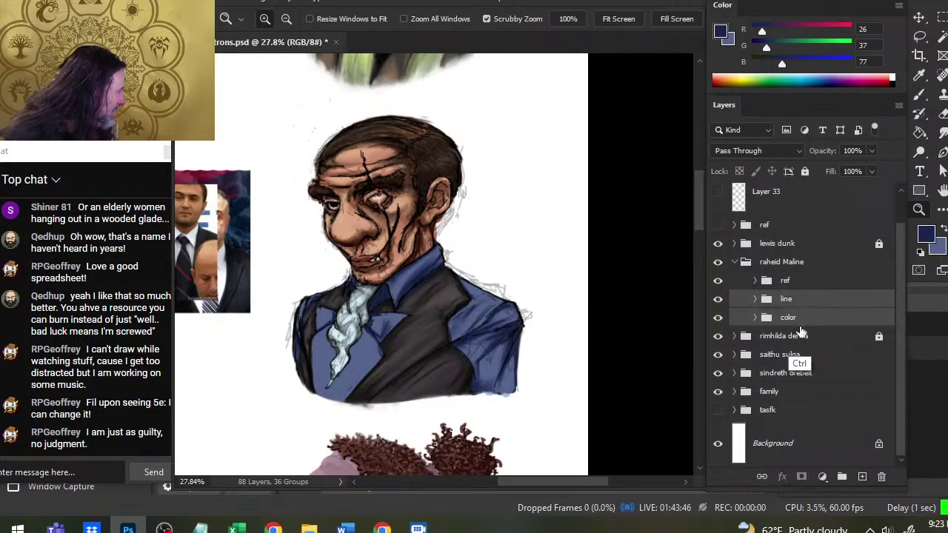
pyautogui.hotkey('ctrl', 'g')
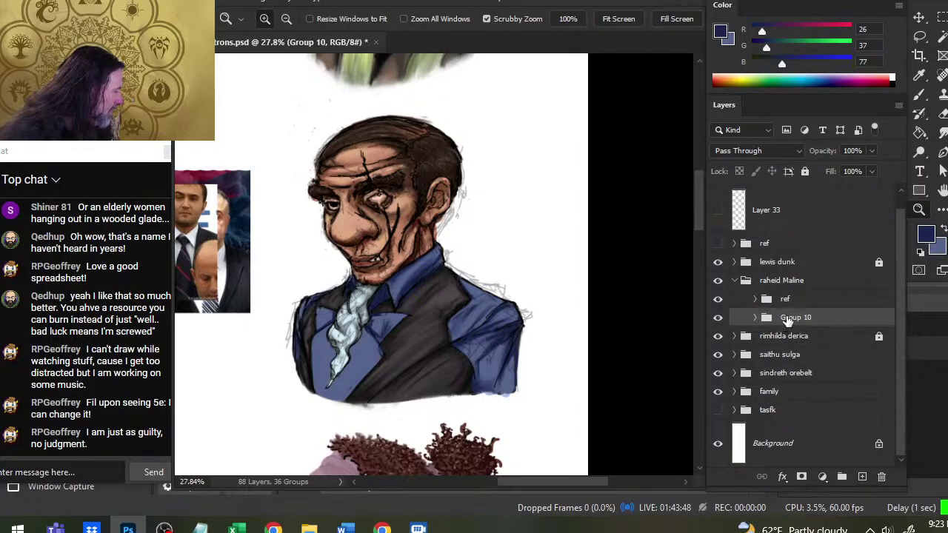
# Step: Duplicate Group 10 and merge the copy into a single layer, keeping the original group hidden
pyautogui.rightClick(796, 320)
pyautogui.click(846, 44)
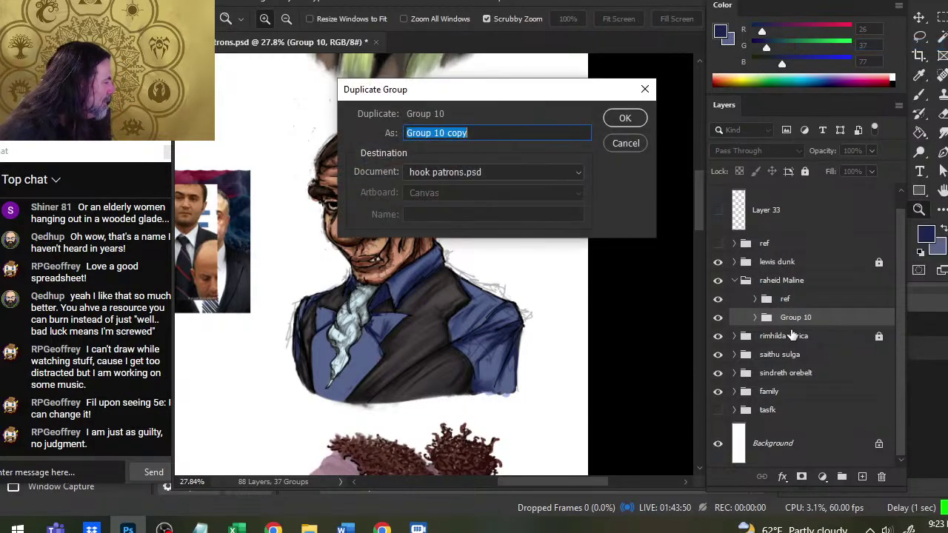
pyautogui.press('Return')
pyautogui.rightClick(741, 317)
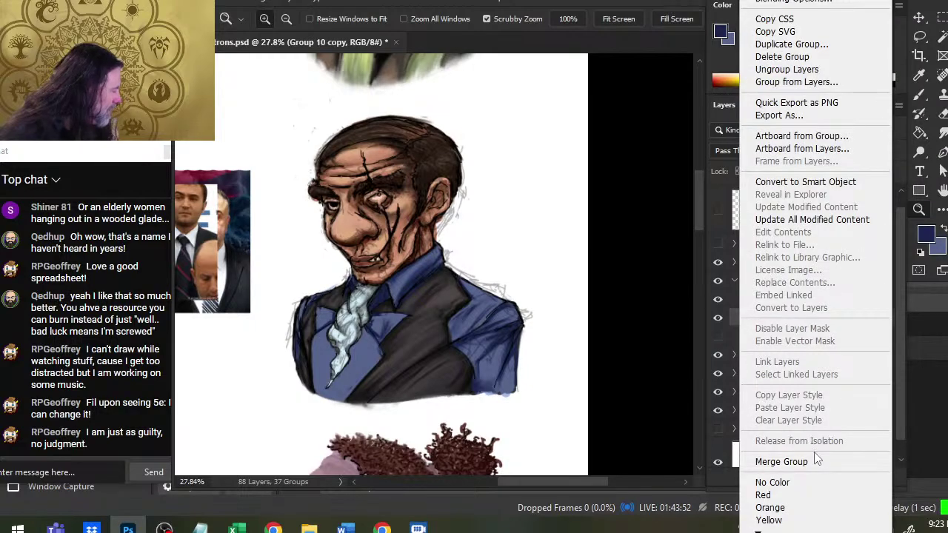
pyautogui.click(783, 459)
pyautogui.click(718, 333)
pyautogui.click(718, 333)
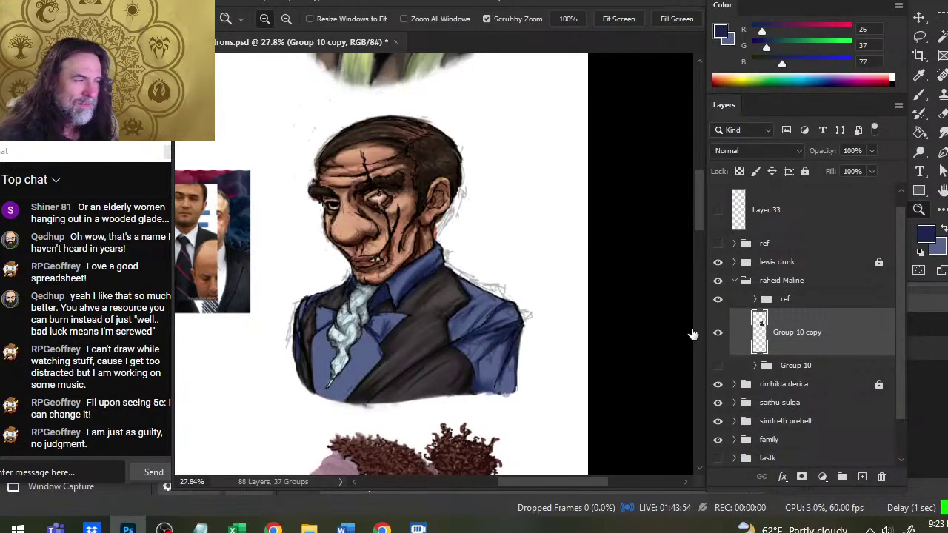
pyautogui.press('e')
pyautogui.press(']')
pyautogui.press(']')
pyautogui.press(']')
pyautogui.press(']')
pyautogui.press(']')
pyautogui.moveTo(319, 142); pyautogui.dragTo(520, 336)
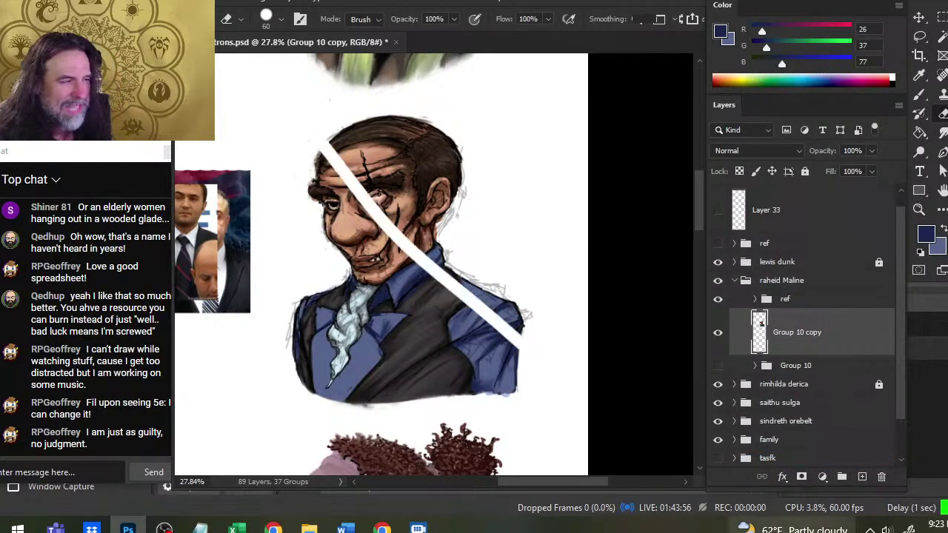
pyautogui.hotkey('ctrl', 'z')
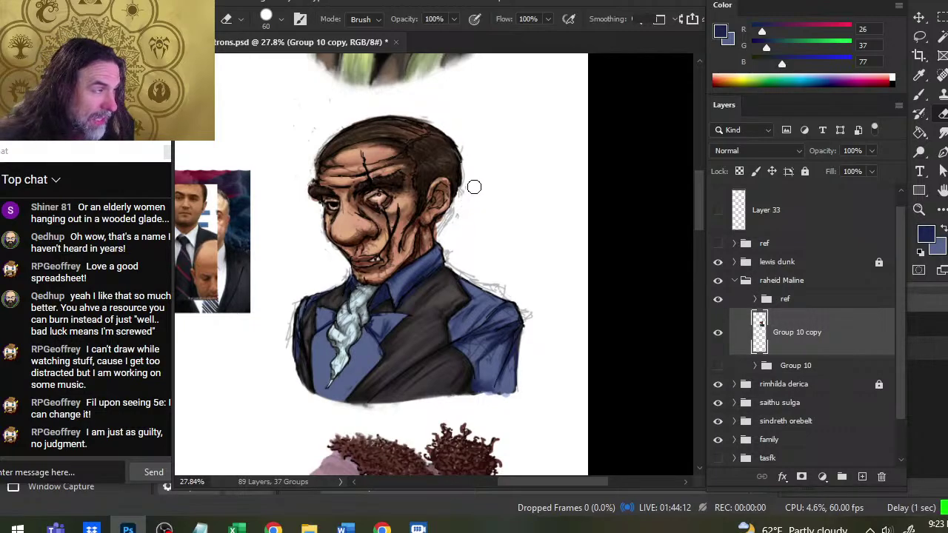
# Step: Erase the stray sketch lines behind the neck and along the top of the near shoulder with a size 30 eraser
pyautogui.press('[')
pyautogui.press('[')
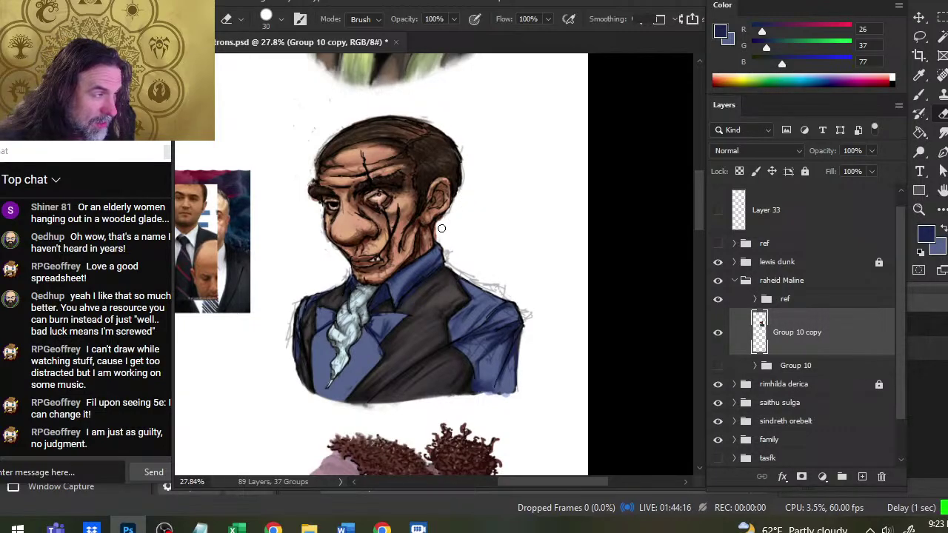
pyautogui.press('[')
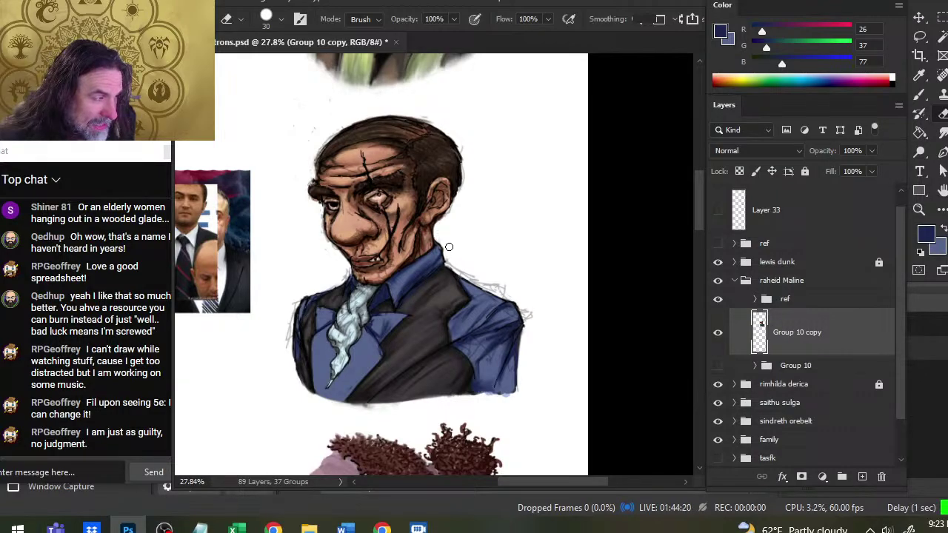
pyautogui.moveTo(449, 252); pyautogui.dragTo(490, 288)
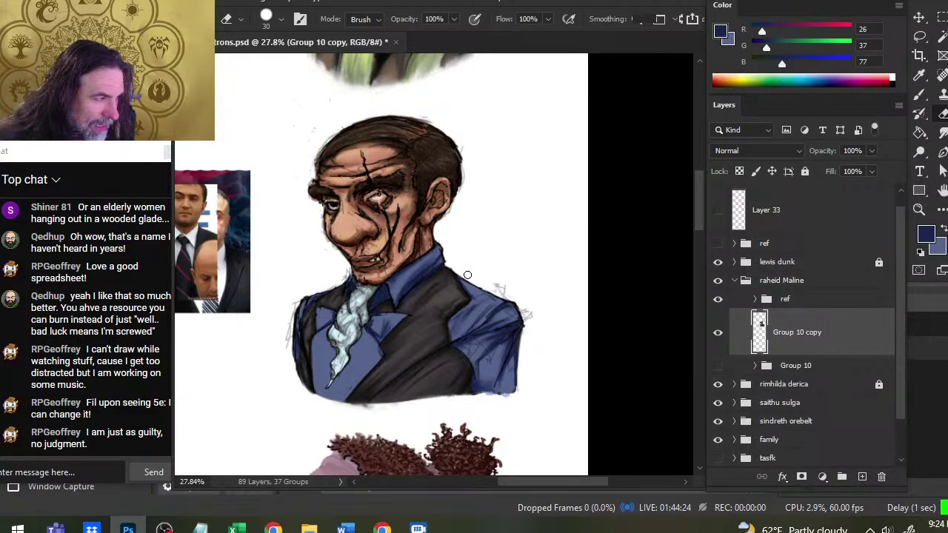
pyautogui.press('r')
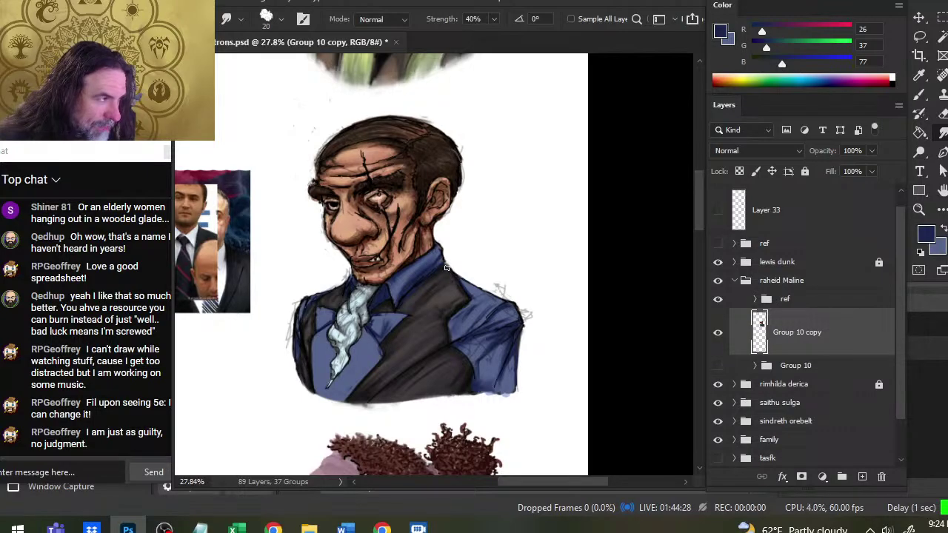
# Step: Look over the portraits further down the sheet and return to a close view of the suited man
pyautogui.scroll(-10, 517, 342)
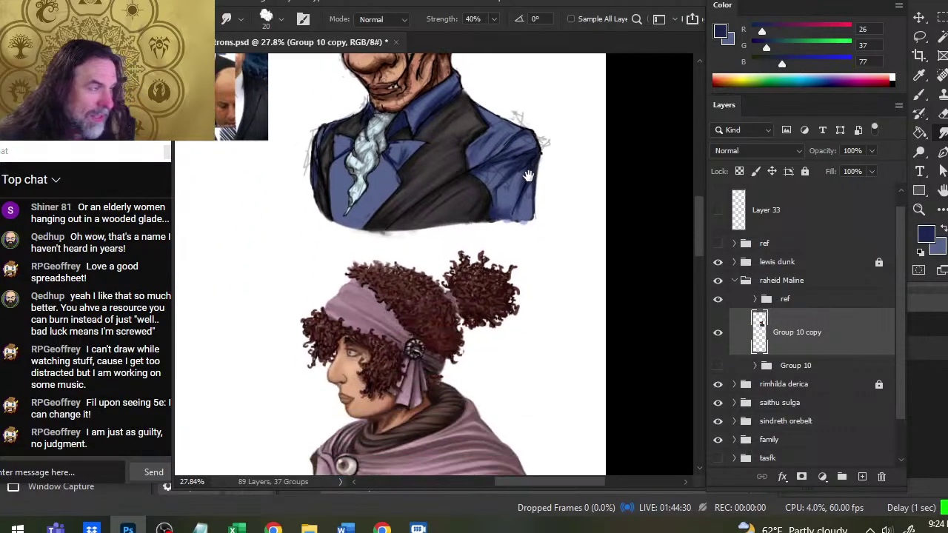
pyautogui.scroll(-4, 464, 317)
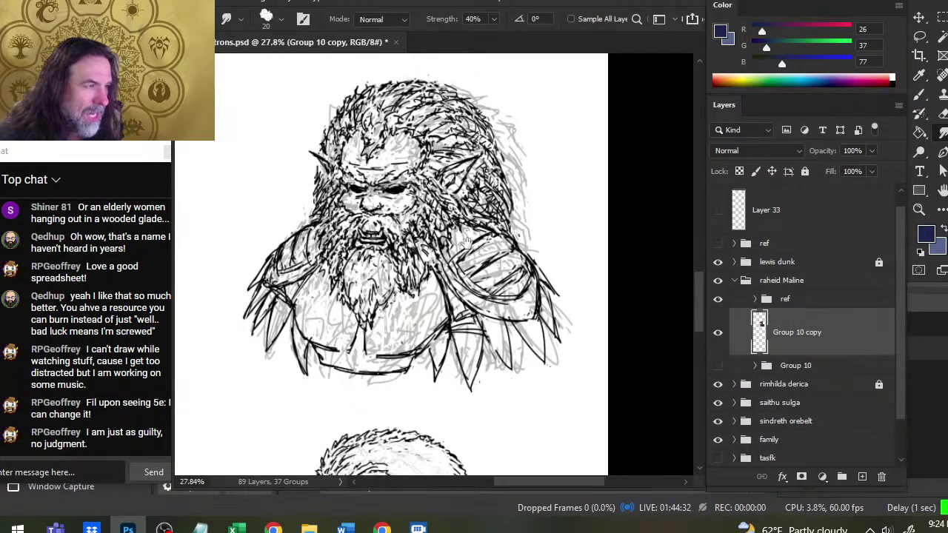
pyautogui.press('z')
pyautogui.moveTo(527, 277); pyautogui.dragTo(486, 304)
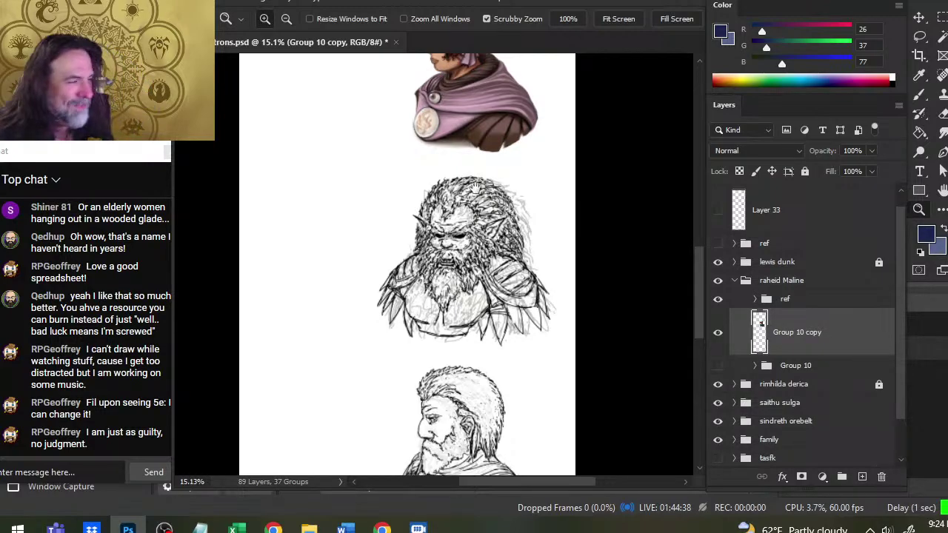
pyautogui.moveTo(475, 188)
pyautogui.mouseDown()
pyautogui.moveTo(411, 233)
pyautogui.moveTo(424, 327)
pyautogui.mouseUp()
pyautogui.moveTo(436, 189); pyautogui.dragTo(425, 290)
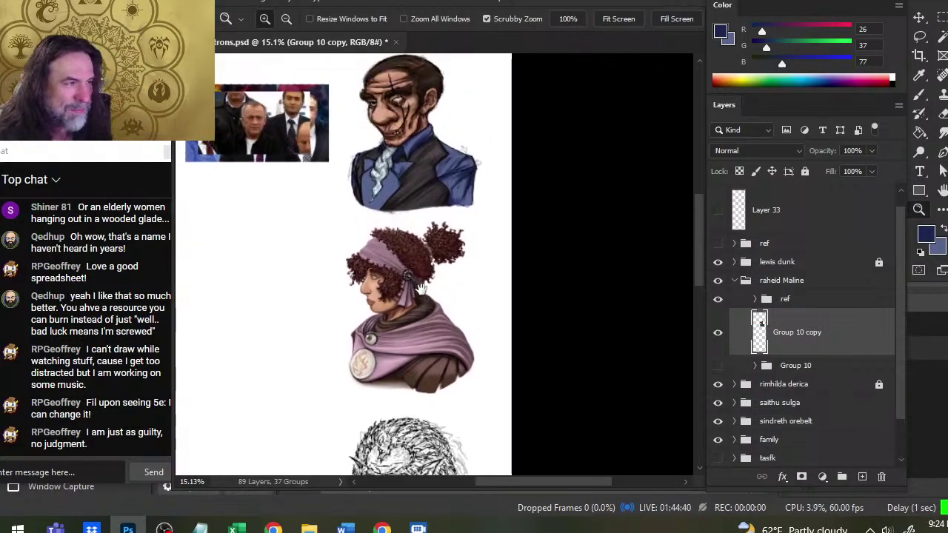
pyautogui.moveTo(384, 173); pyautogui.dragTo(369, 251)
pyautogui.moveTo(397, 181); pyautogui.dragTo(445, 185)
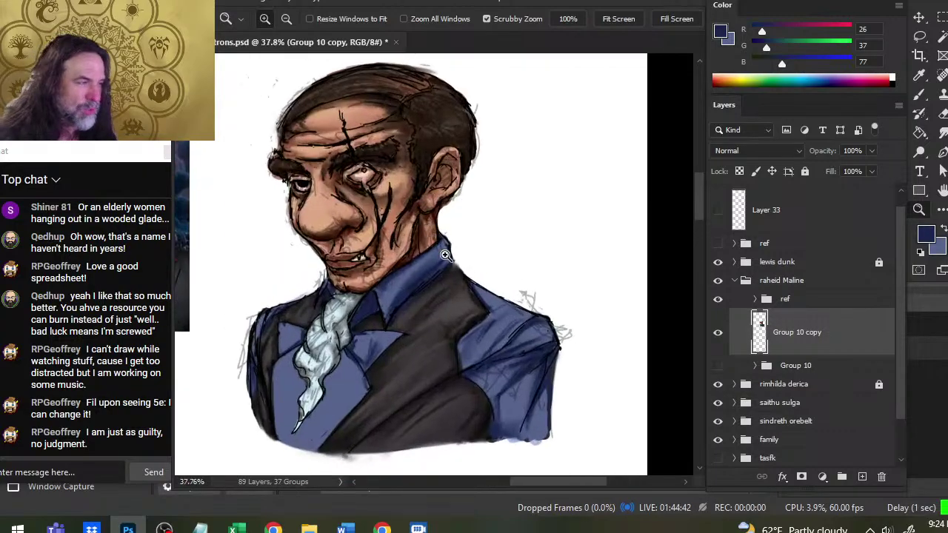
# Step: Clean up the outline behind the neck with a size 10 eraser, and smudge the edge where the collar meets the jacket
pyautogui.press('b')
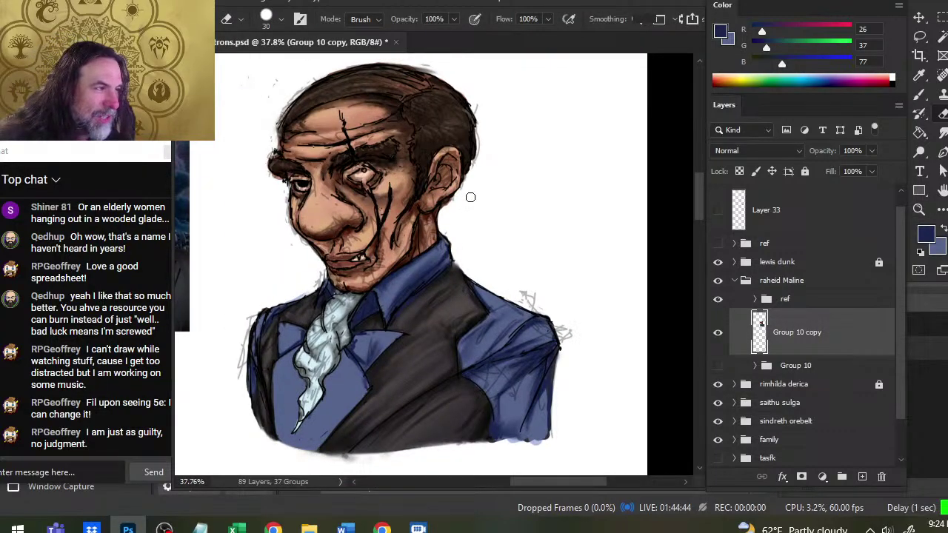
pyautogui.press('[')
pyautogui.press('[')
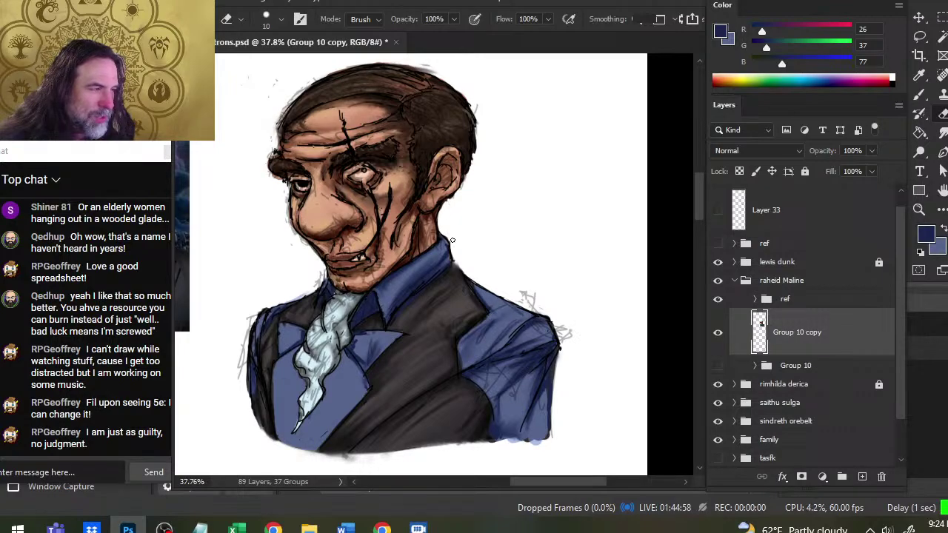
pyautogui.press('r')
pyautogui.moveTo(450, 256); pyautogui.dragTo(455, 264)
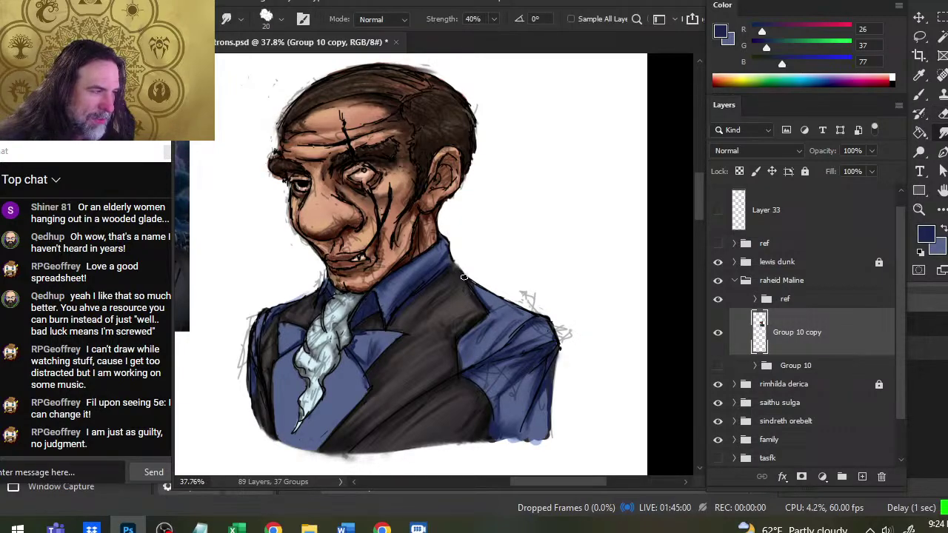
# Step: Erase stray sketch marks along the far jaw and chin, and smudge the front edge of the far collar
pyautogui.press('e')
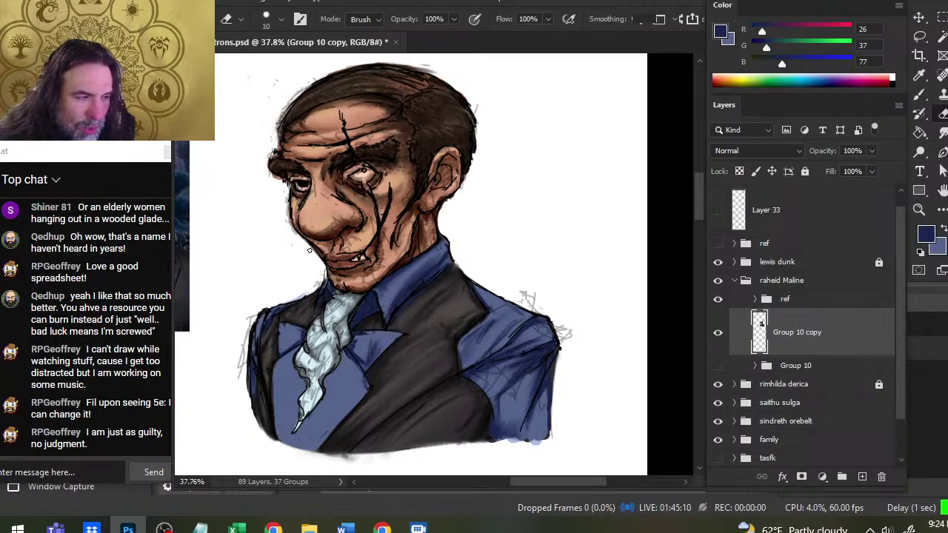
pyautogui.press('r')
pyautogui.moveTo(323, 282); pyautogui.dragTo(325, 282)
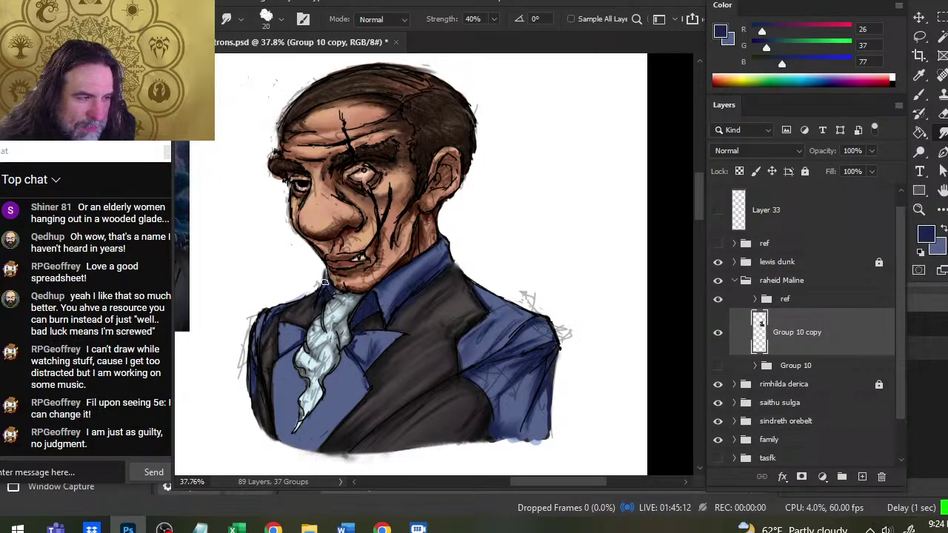
pyautogui.press('e')
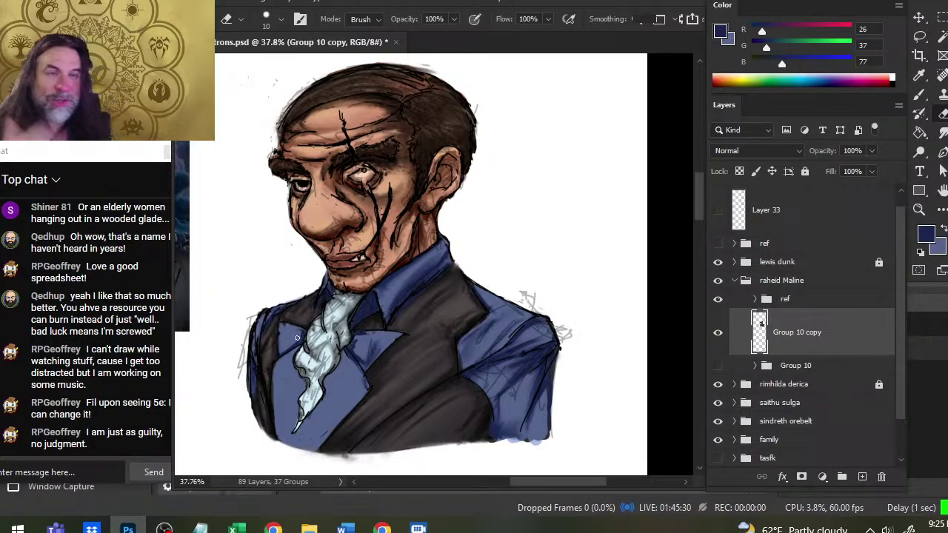
# Step: Erase sketch lines around the hair and forehead with a size 40 eraser, and smudge the forehead and hairline at 40% strength
pyautogui.moveTo(317, 199); pyautogui.dragTo(363, 272)
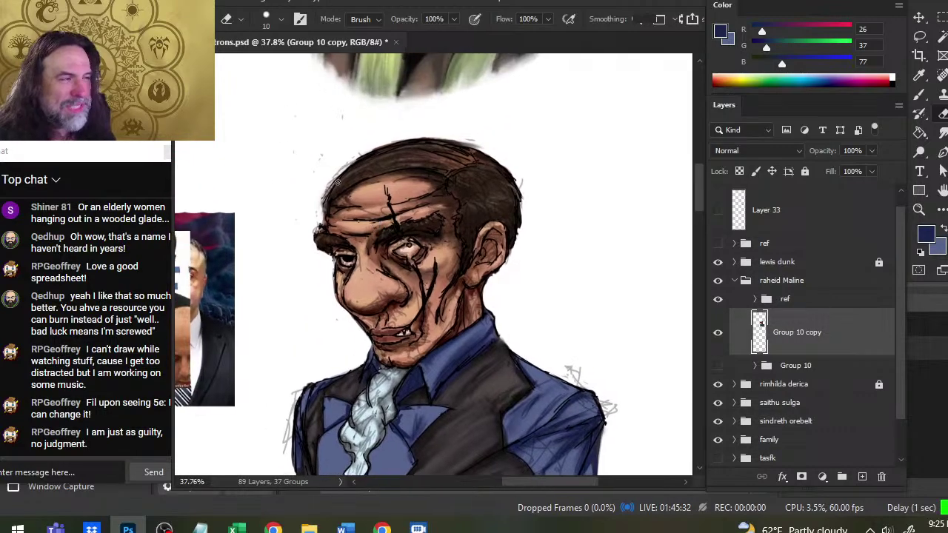
pyautogui.press(']')
pyautogui.press(']')
pyautogui.press(']')
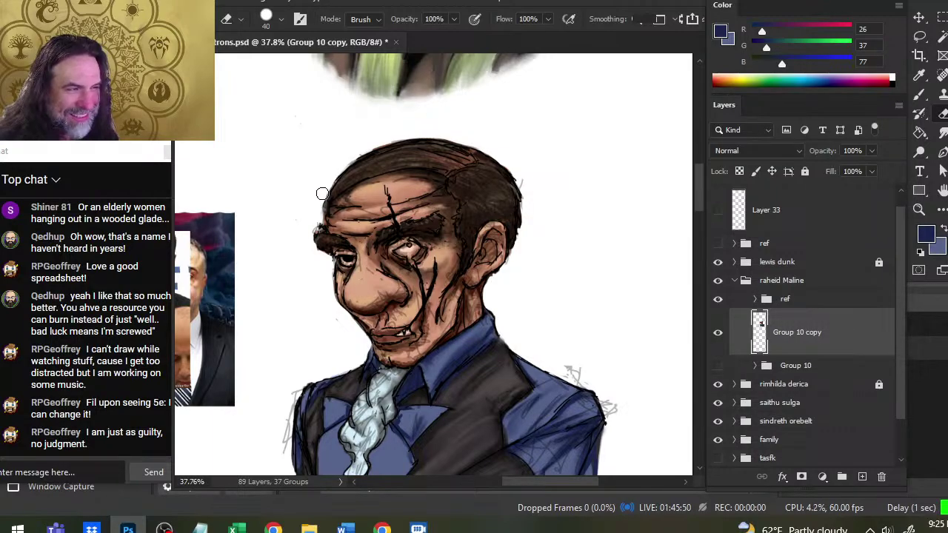
pyautogui.press('r')
pyautogui.moveTo(345, 214)
pyautogui.mouseDown()
pyautogui.moveTo(334, 220)
pyautogui.moveTo(364, 208)
pyautogui.moveTo(352, 199)
pyautogui.moveTo(383, 178)
pyautogui.moveTo(348, 194)
pyautogui.moveTo(388, 187)
pyautogui.moveTo(327, 196)
pyautogui.mouseUp()
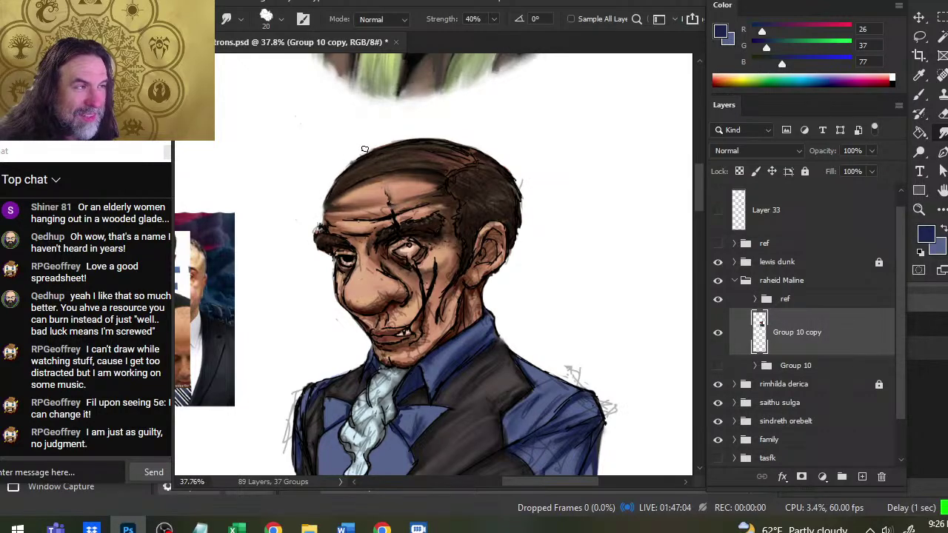
# Step: Erase the remaining stray sketch lines around the near shoulder and down the outer edge of the sleeve
pyautogui.press('e')
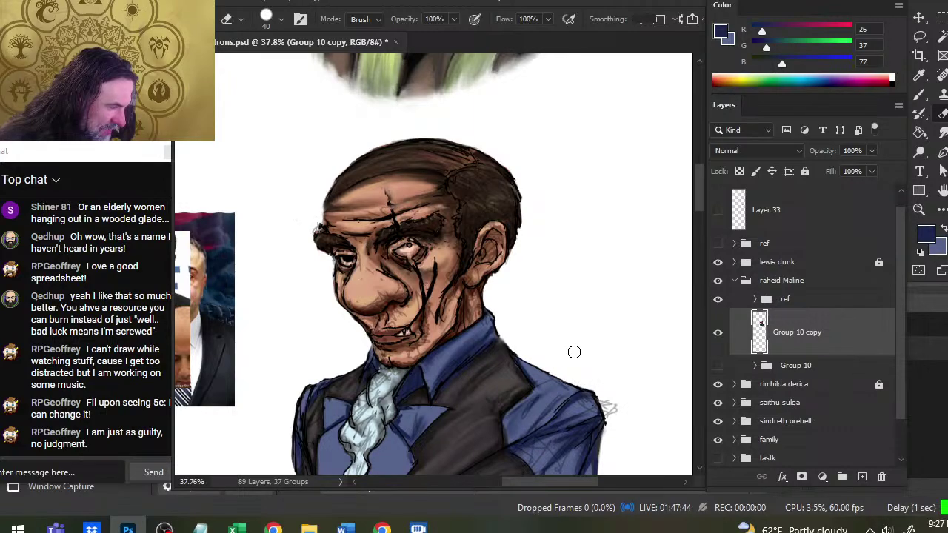
pyautogui.moveTo(573, 351); pyautogui.dragTo(482, 270)
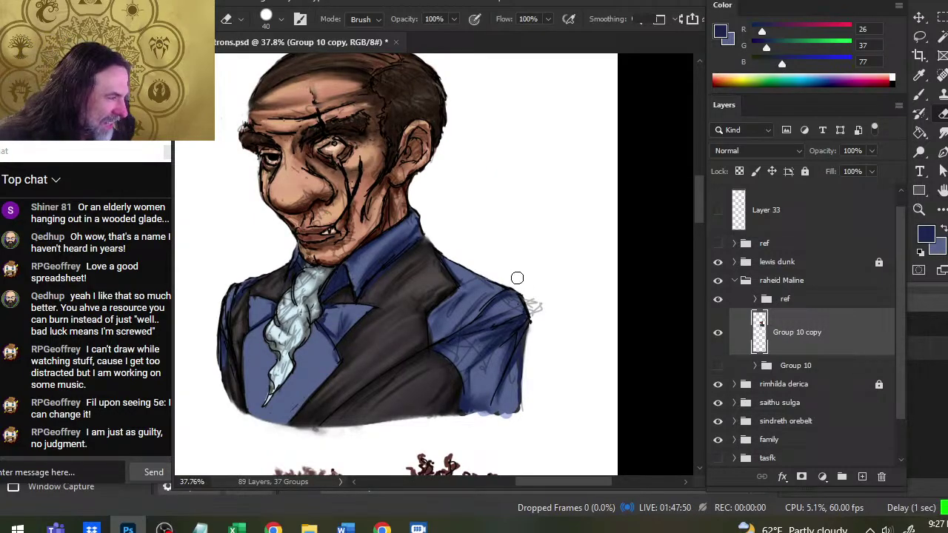
pyautogui.moveTo(516, 278)
pyautogui.mouseDown()
pyautogui.moveTo(538, 327)
pyautogui.moveTo(536, 316)
pyautogui.moveTo(540, 415)
pyautogui.mouseUp()
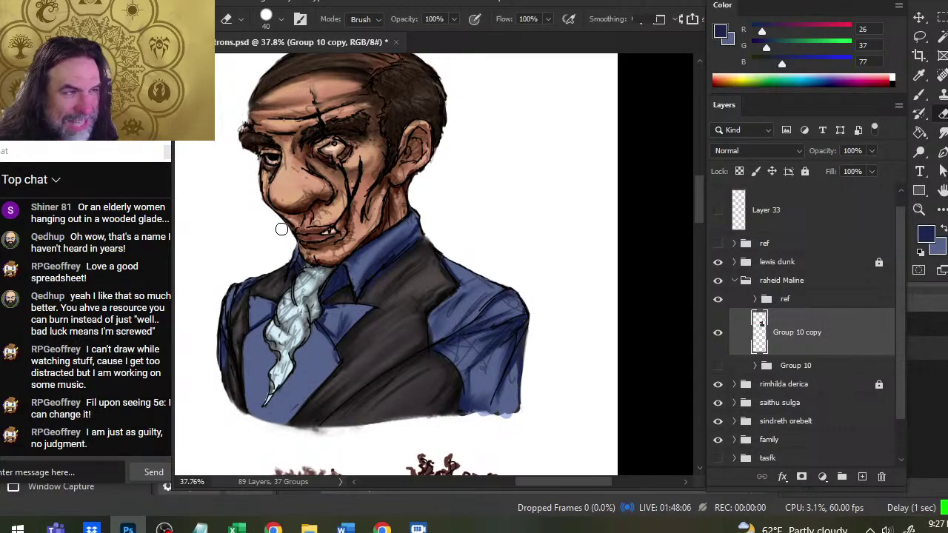
# Step: Smudge the line work on the forehead, around the eyes and on the cheeks at 40% strength
pyautogui.press('r')
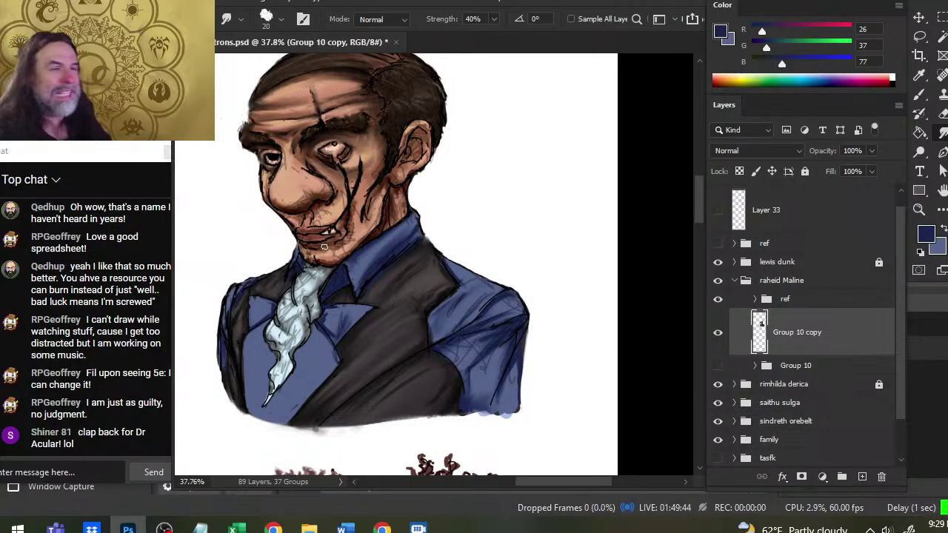
pyautogui.press('[')
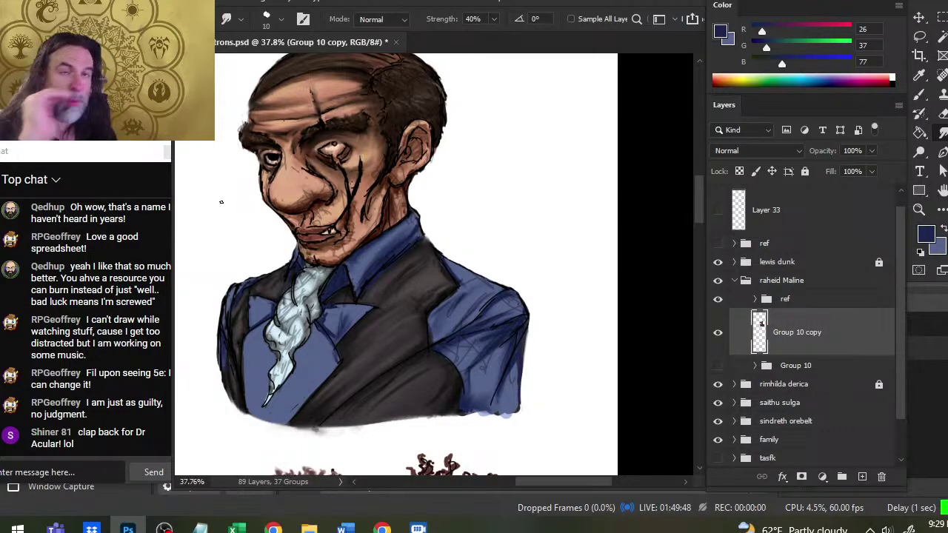
# Step: Touch up the scarred eye's upper lid and pupil area with a size 4 black brush, and smudge the strokes at 40% strength
pyautogui.press('b')
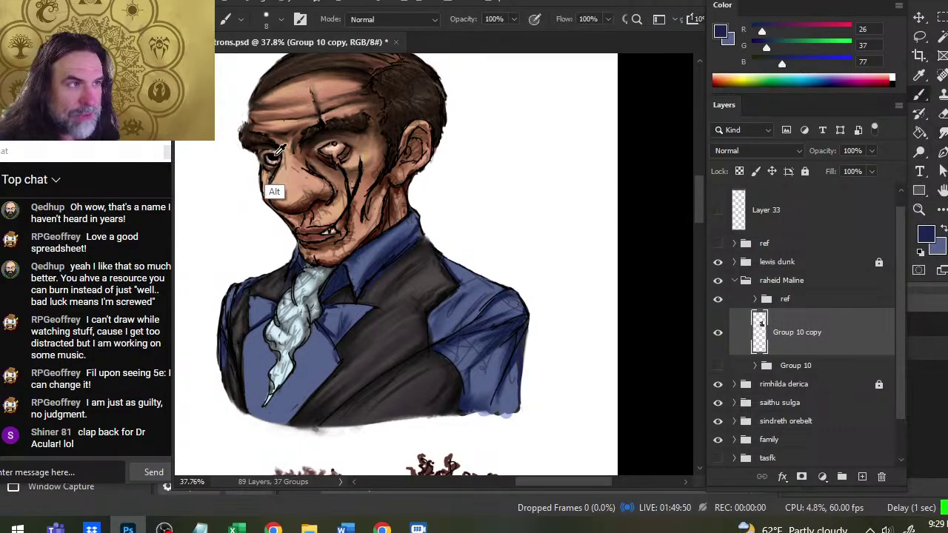
pyautogui.press('d')
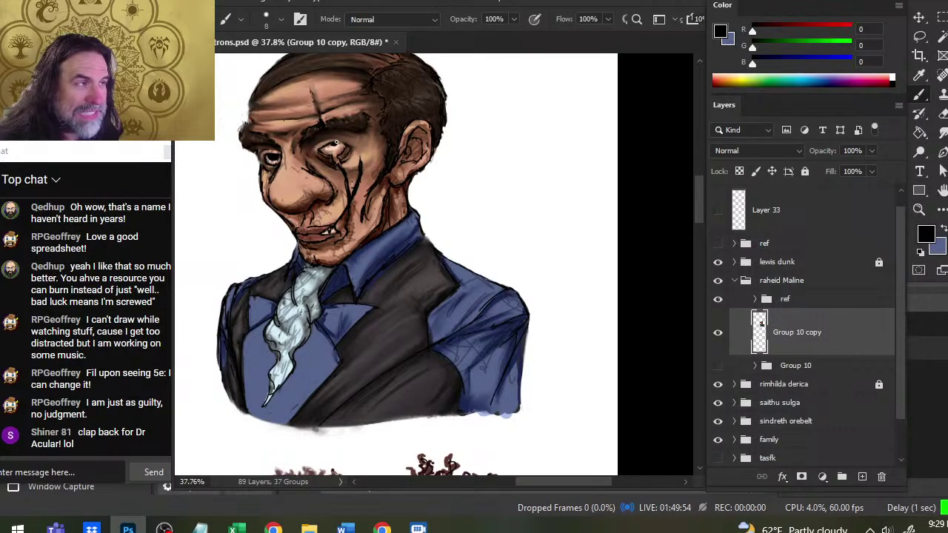
pyautogui.press('r')
pyautogui.keyDown('ctrl'); pyautogui.click(342, 158); pyautogui.keyUp('ctrl')
pyautogui.press('b')
pyautogui.press('[')
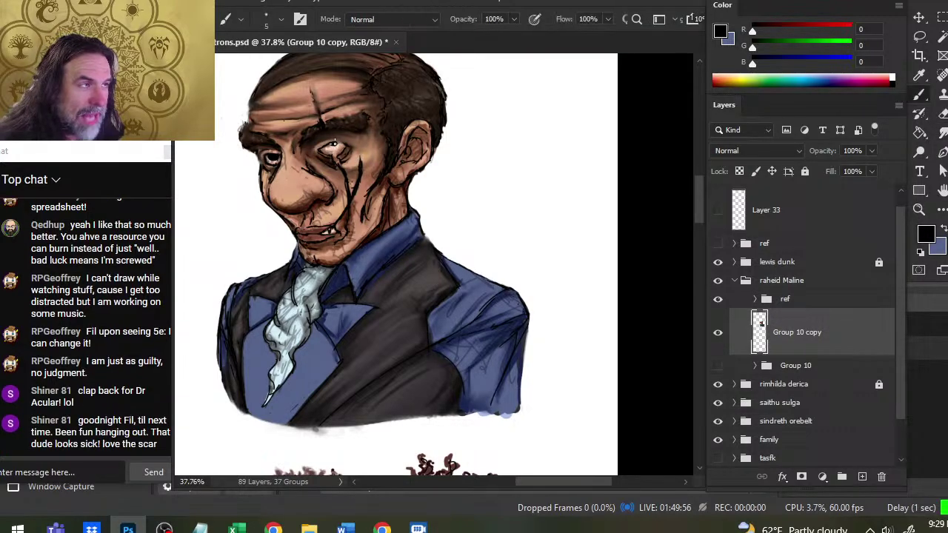
pyautogui.press('r')
pyautogui.press('b')
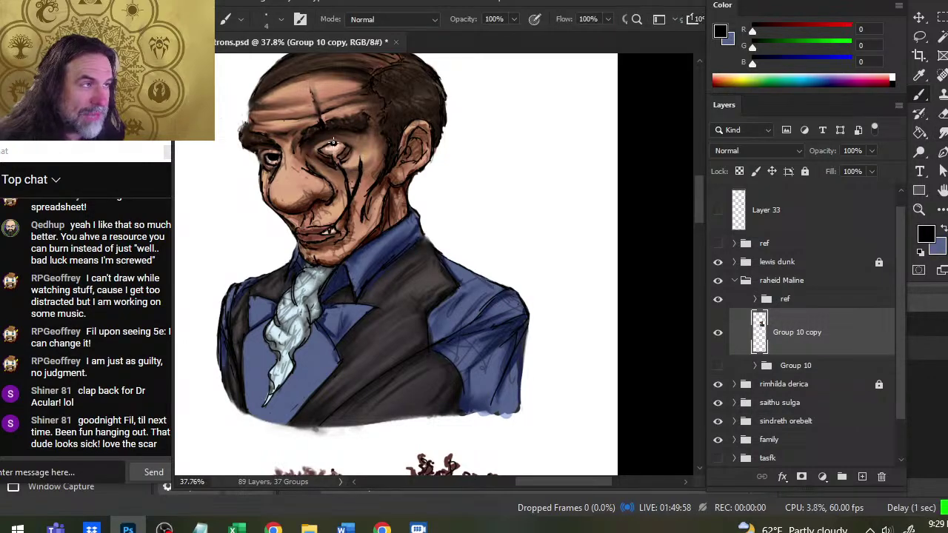
pyautogui.press('r')
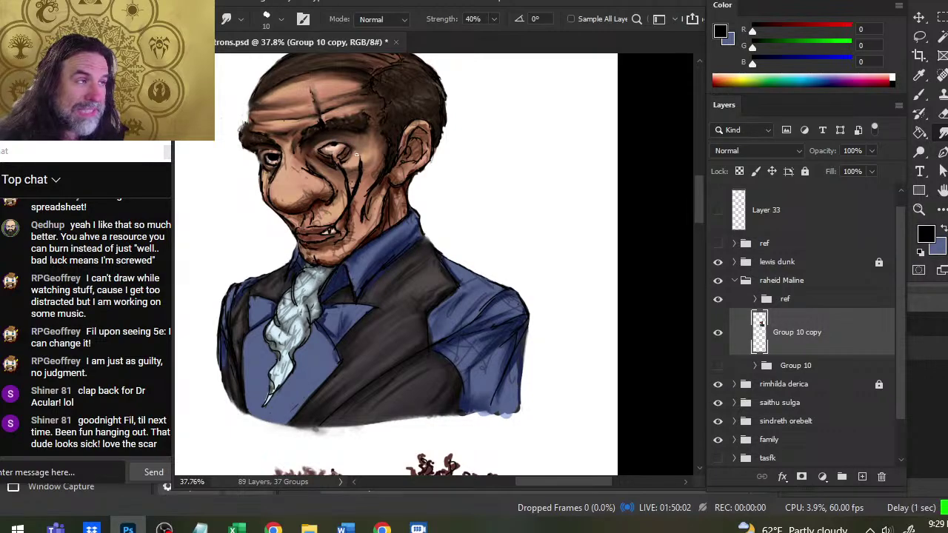
# Step: Paint small black touch-ups at the inner corner and lower lid of the scarred eye, and blend them at 40% smudge strength
pyautogui.press('b')
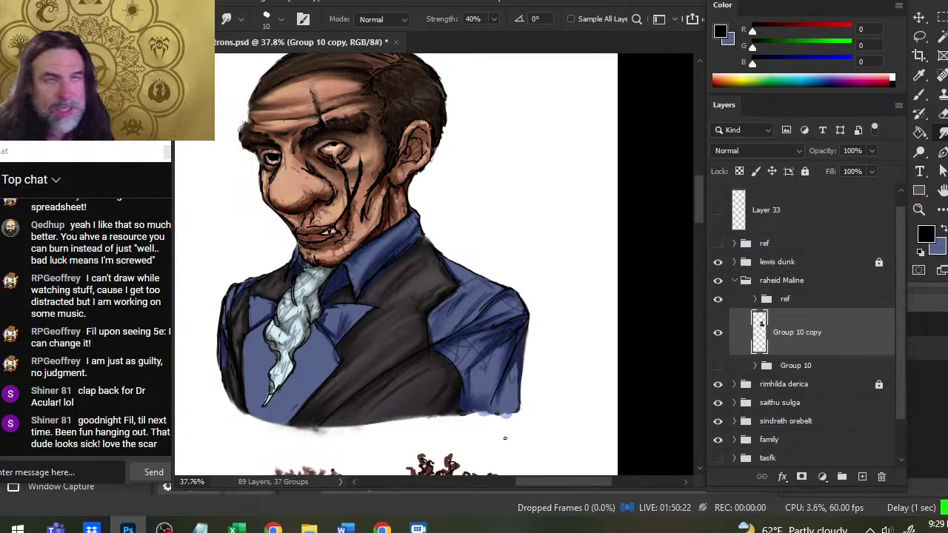
pyautogui.press('b')
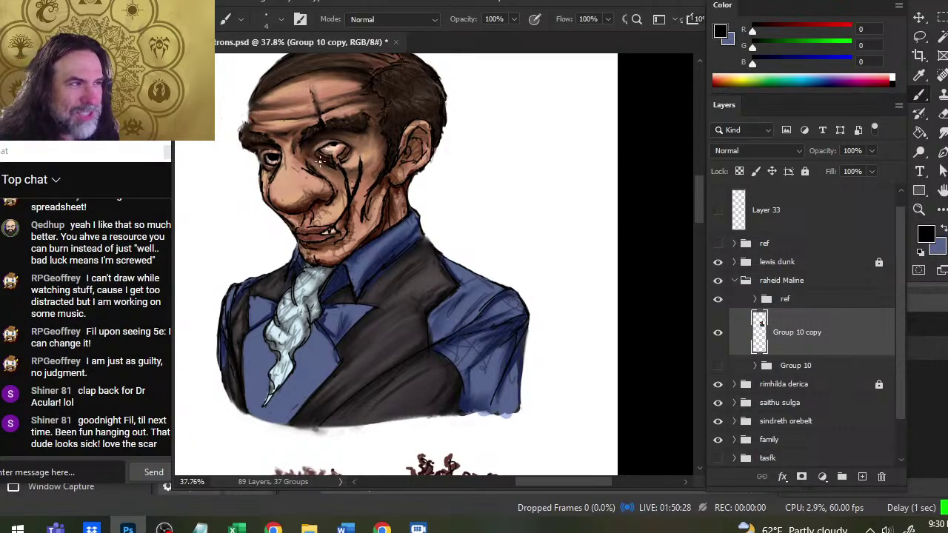
pyautogui.press('r')
pyautogui.press('b')
pyautogui.press('r')
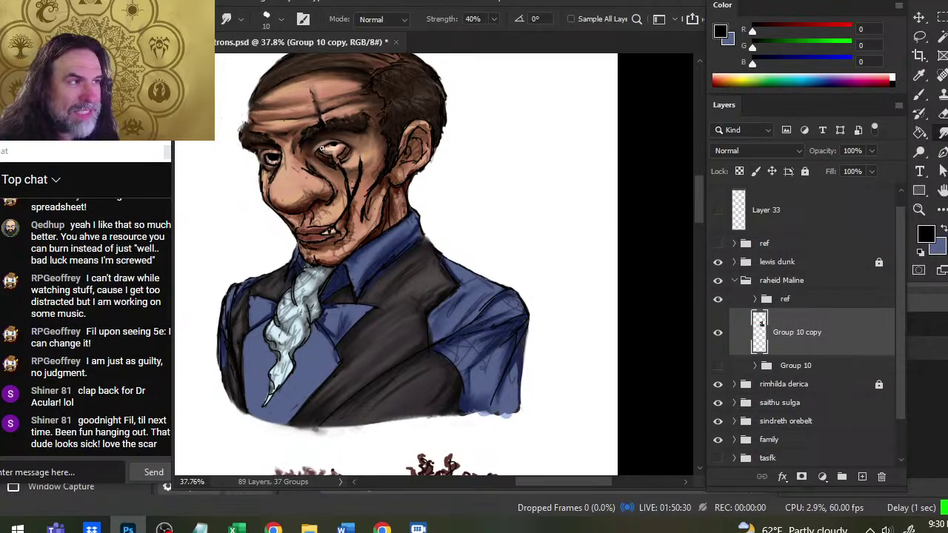
pyautogui.press('b')
pyautogui.press('r')
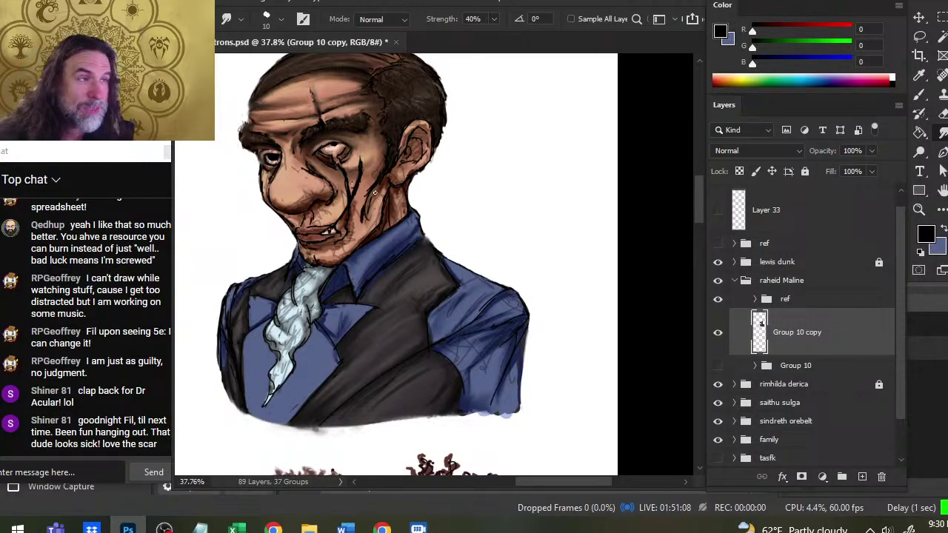
# Step: Paint the upper lid line of the scarred eye in sampled dark brown (RGB 24, 14, 10) and smudge it at 40% strength
pyautogui.press('b')
pyautogui.keyDown('alt'); pyautogui.click(344, 142); pyautogui.keyUp('alt')
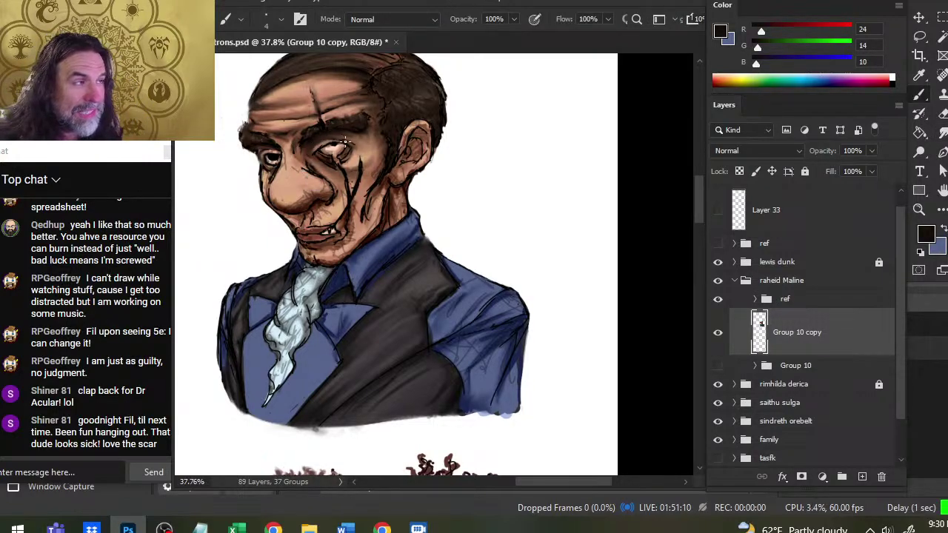
pyautogui.press('r')
pyautogui.press('b')
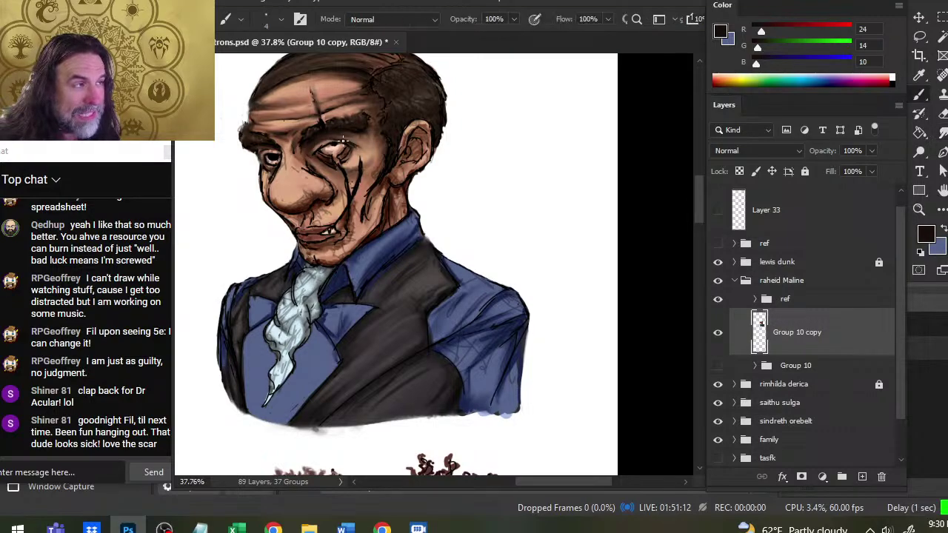
pyautogui.press('r')
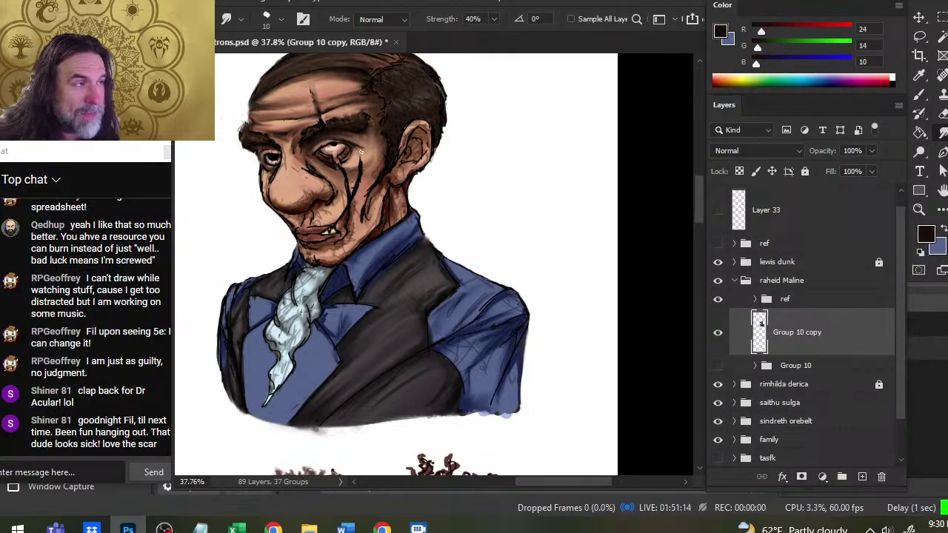
pyautogui.press('b')
pyautogui.press('r')
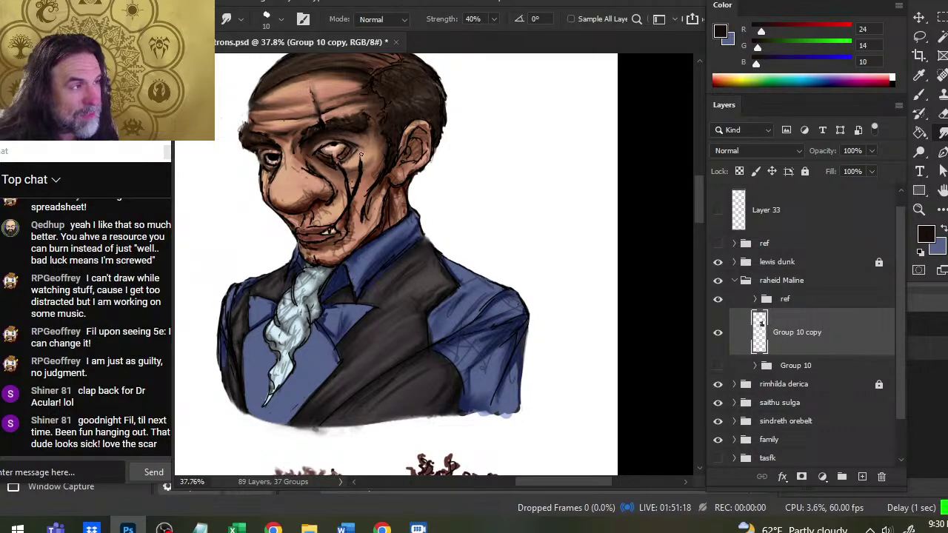
# Step: Add fine dark brown wrinkles beyond the outer corner of the scarred eye, and soften them at 40% smudge strength
pyautogui.press('b')
pyautogui.press('r')
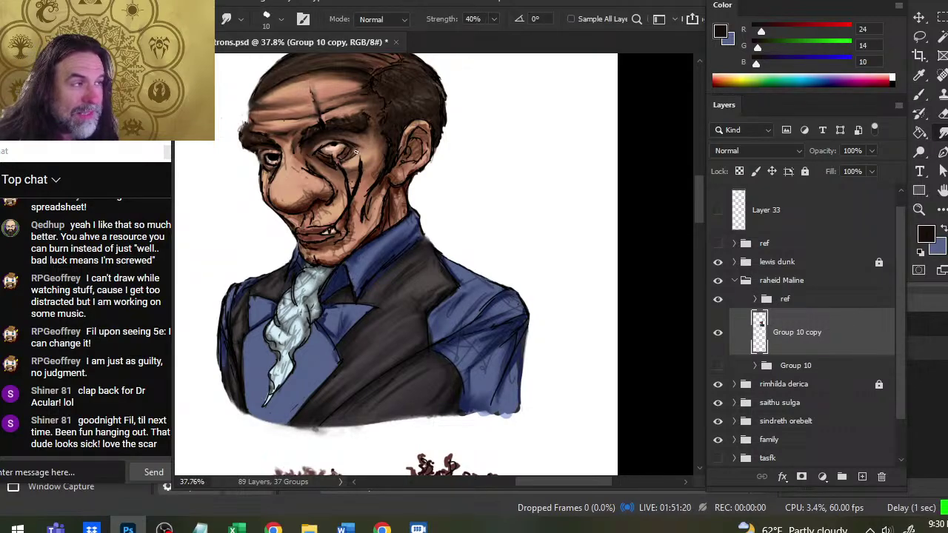
pyautogui.press('b')
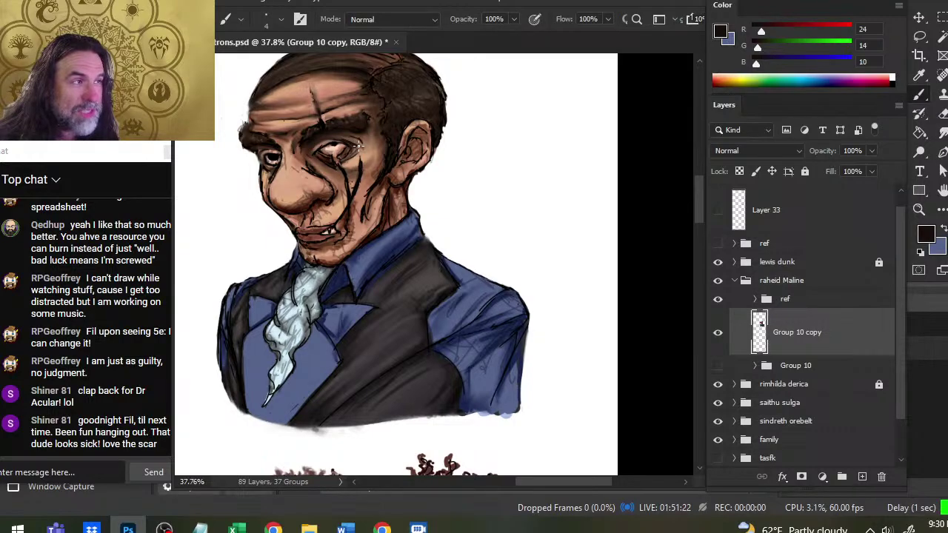
pyautogui.press('r')
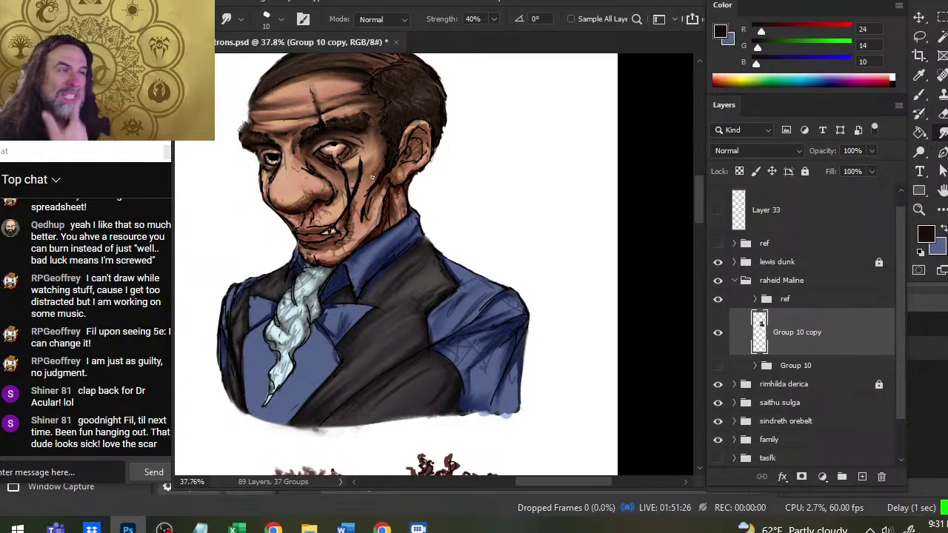
pyautogui.press('b')
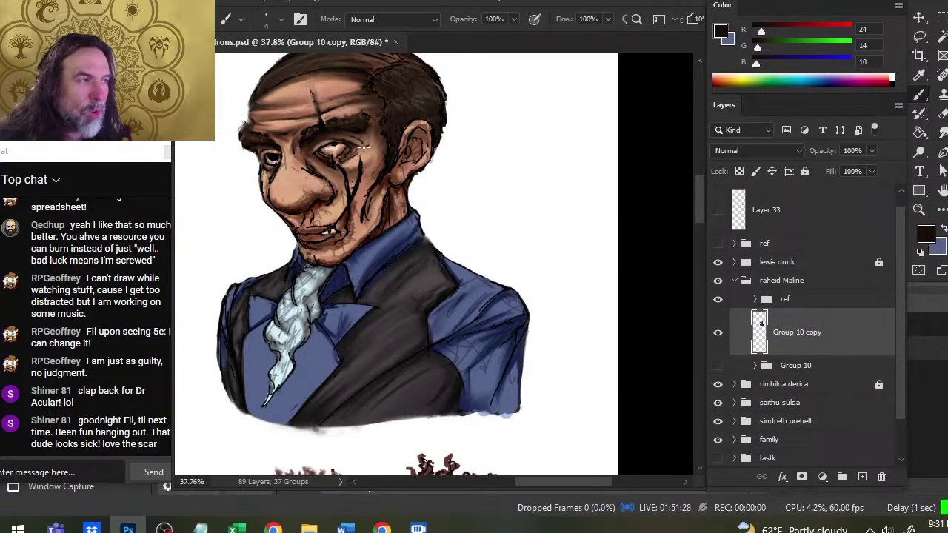
pyautogui.press('r')
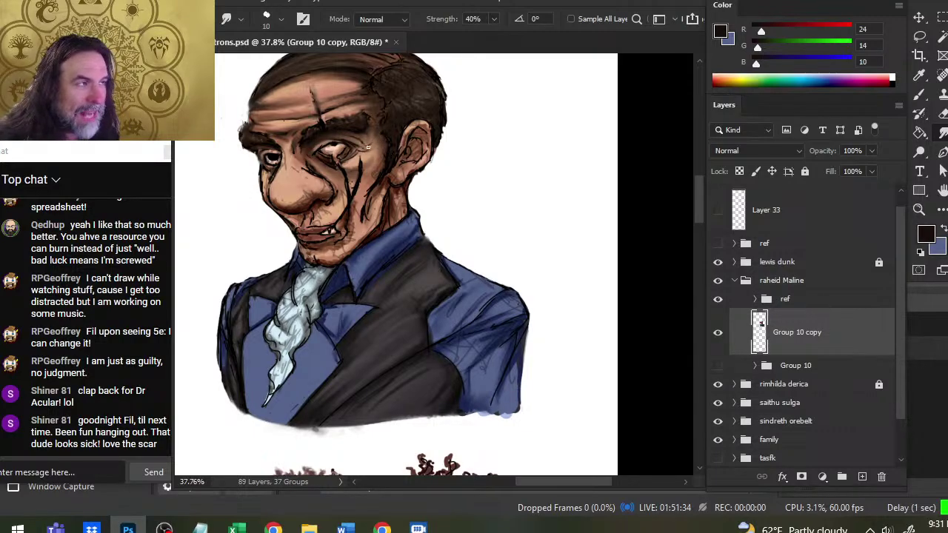
# Step: Darken the temple edge in front of the ear with dark brown, and smudge the lines beside the bridge of the nose
pyautogui.press('b')
pyautogui.moveTo(383, 140); pyautogui.dragTo(382, 156)
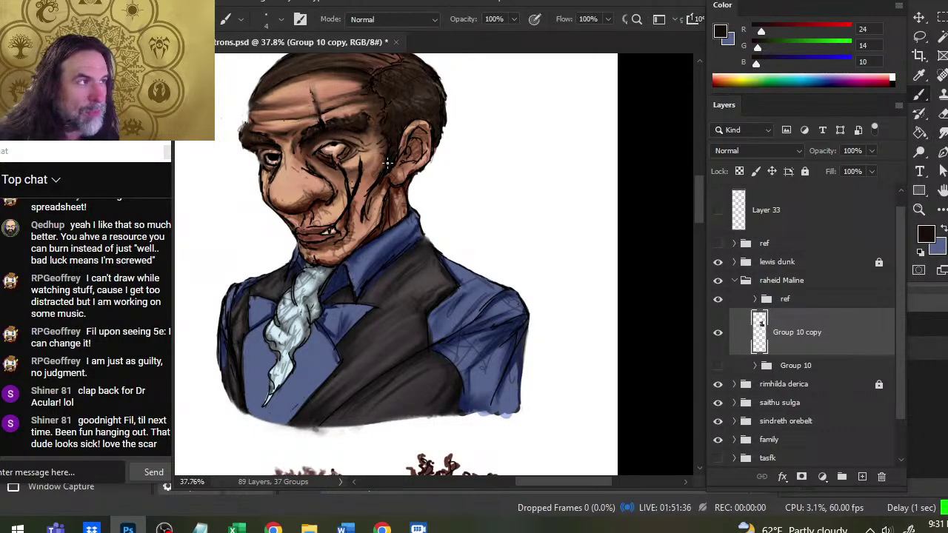
pyautogui.press('r')
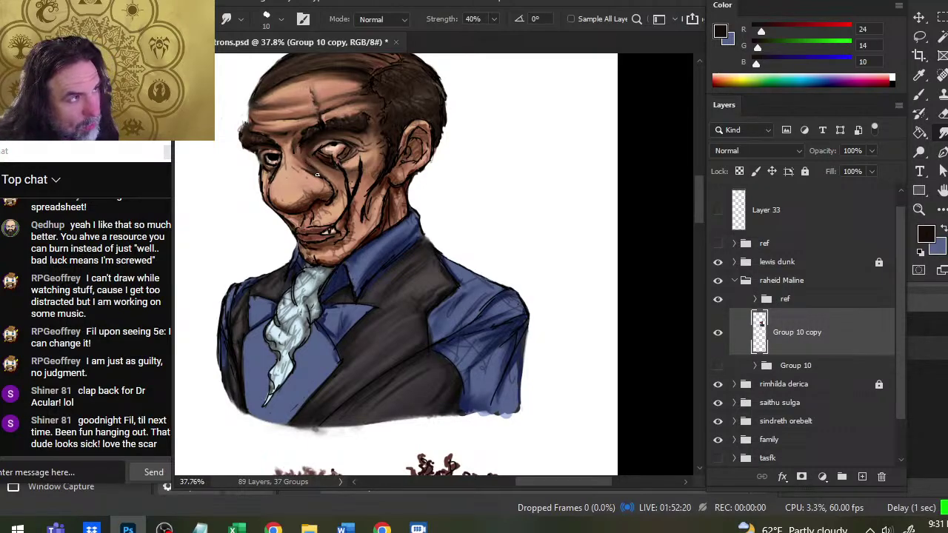
pyautogui.press('b')
pyautogui.press('r')
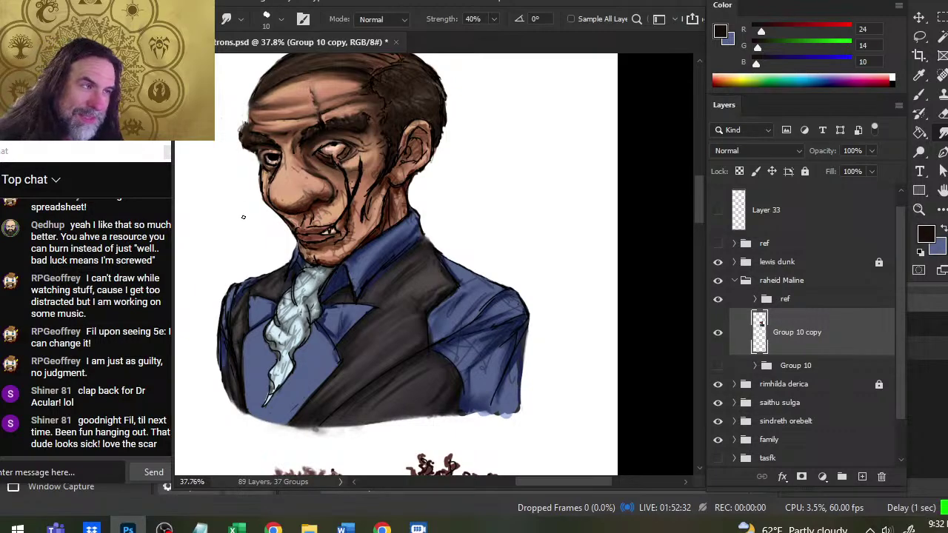
# Step: Touch up the far edge and underside of the nose with sampled brown (RGB 68, 47, 36) and skin tone (RGB 211, 162, 122), and smudge them
pyautogui.press('b')
pyautogui.press('alt')
pyautogui.keyDown('alt'); pyautogui.click(274, 175); pyautogui.keyUp('alt')
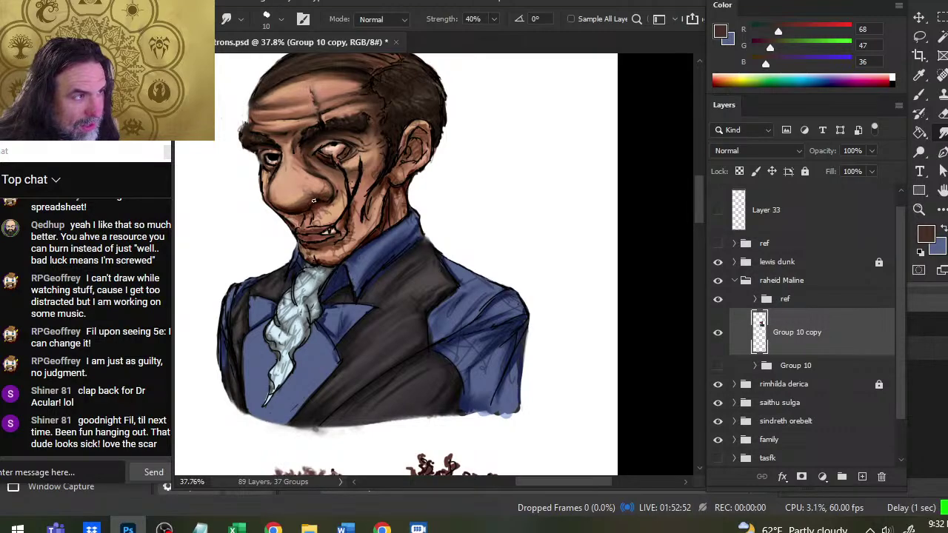
pyautogui.press('b')
pyautogui.keyDown('alt'); pyautogui.click(285, 211); pyautogui.keyUp('alt')
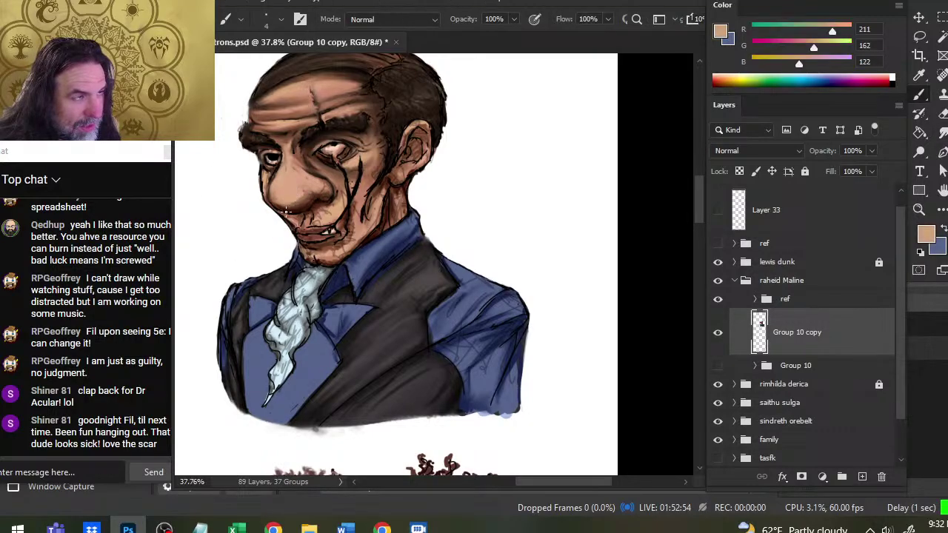
pyautogui.press('r')
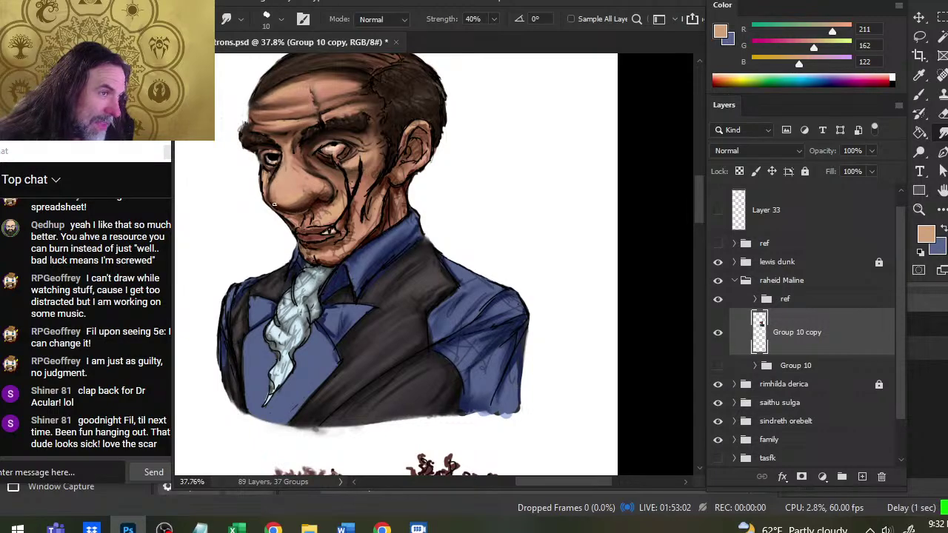
# Step: Paint the shadow under the nose with a size 3 brush in sampled browns (RGB 68, 34, 19 and 73, 40, 23), and smudge it
pyautogui.press('b')
pyautogui.keyDown('alt'); pyautogui.click(311, 204); pyautogui.keyUp('alt')
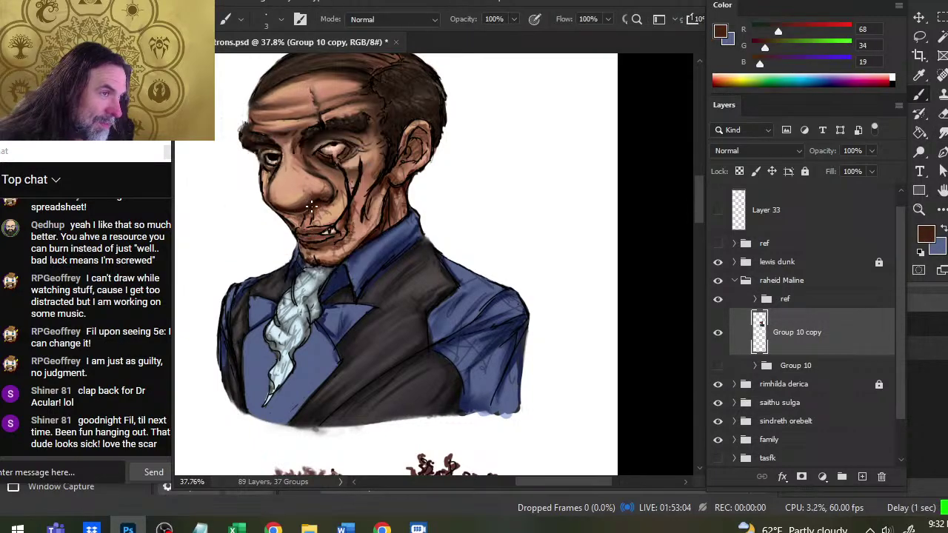
pyautogui.keyDown('alt'); pyautogui.click(312, 198); pyautogui.keyUp('alt')
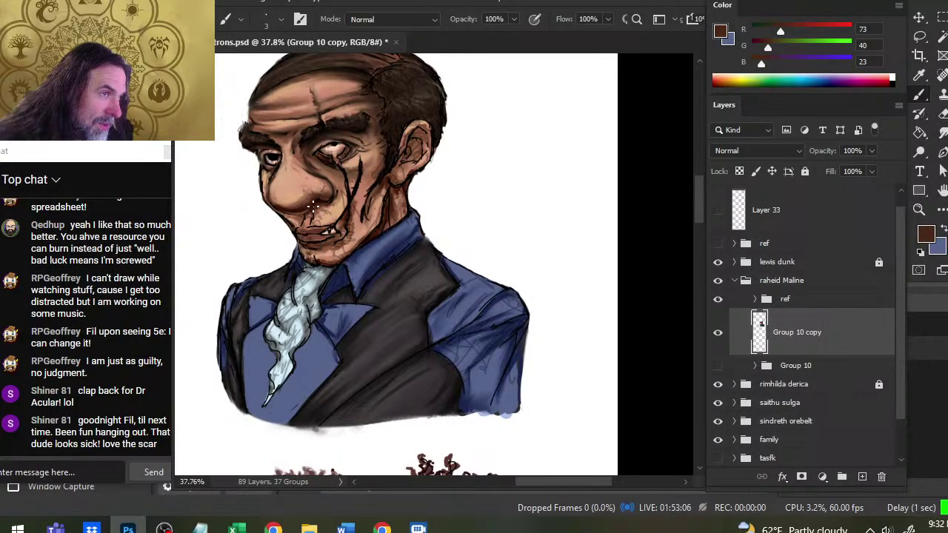
pyautogui.press('r')
# Step: Paint the groove between nose and upper lip in sampled browns (RGB 79, 43, 27 and 60, 25, 14), and smudge it at 40% strength
pyautogui.keyDown('alt'); pyautogui.click(305, 225); pyautogui.keyUp('alt')
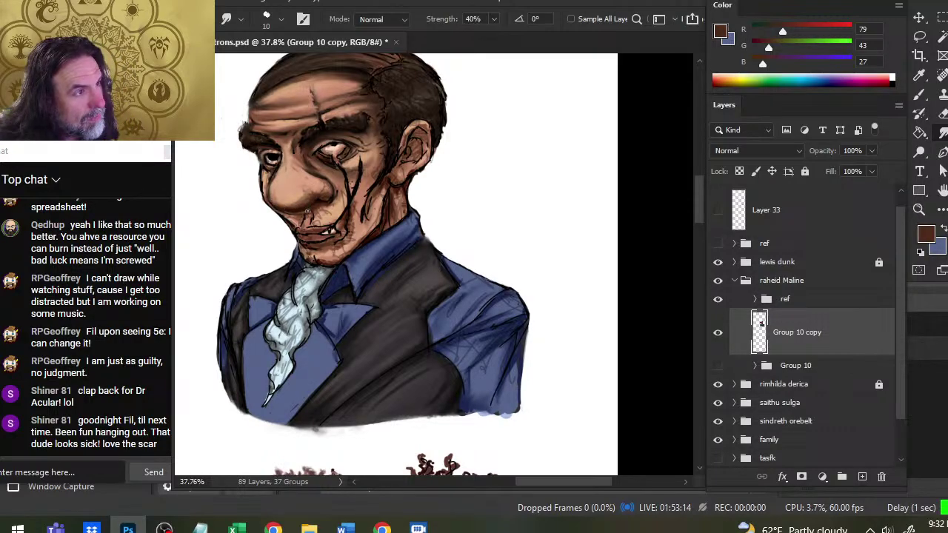
pyautogui.press('b')
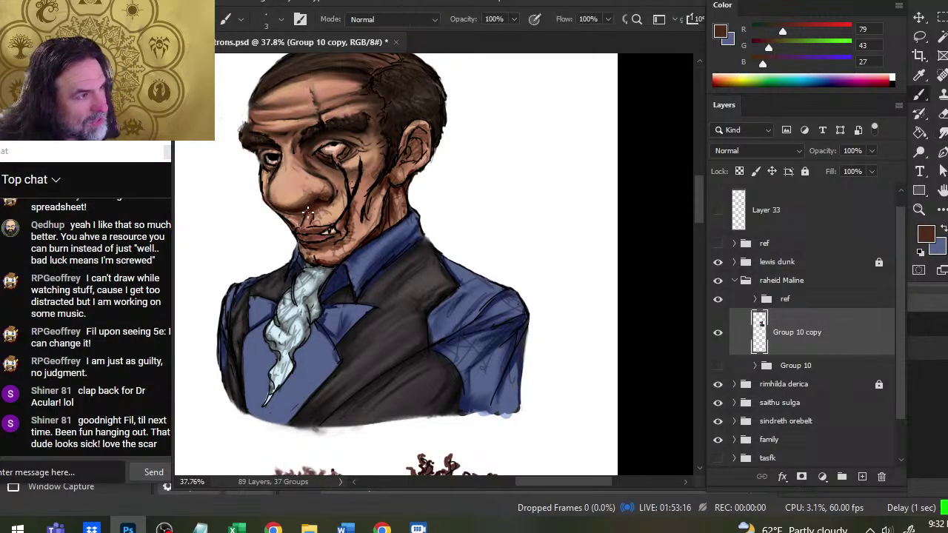
pyautogui.keyDown('alt'); pyautogui.click(299, 240); pyautogui.keyUp('alt')
pyautogui.press('r')
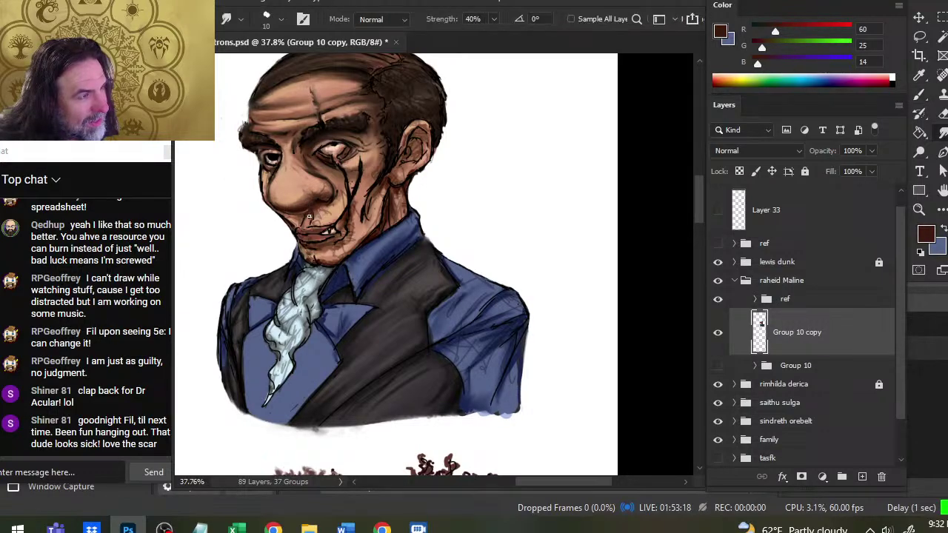
pyautogui.press('b')
pyautogui.press('r')
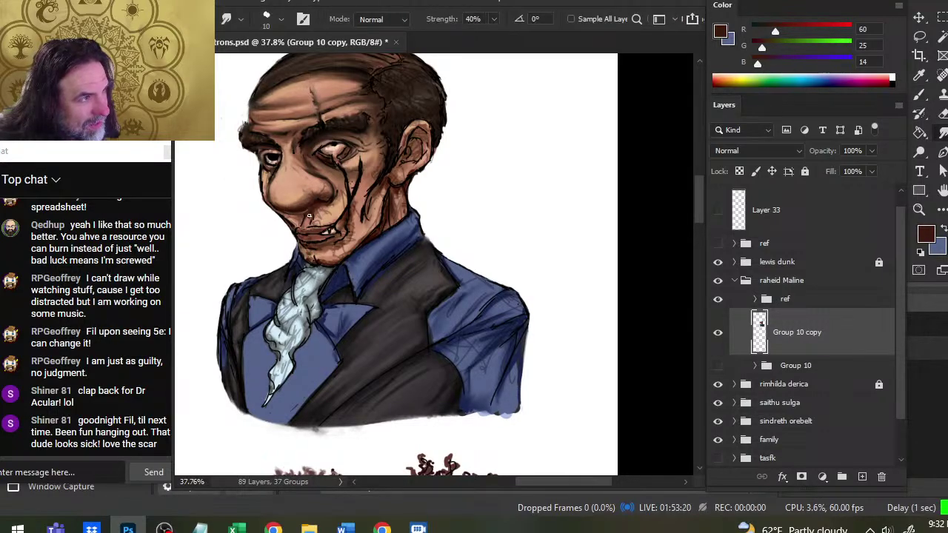
# Step: Refine the lines around the upper lip and below the nostril in sampled browns (RGB 84, 45, 28 and 68, 35, 20), and smudge them
pyautogui.press('b')
pyautogui.keyDown('alt'); pyautogui.click(314, 213); pyautogui.keyUp('alt')
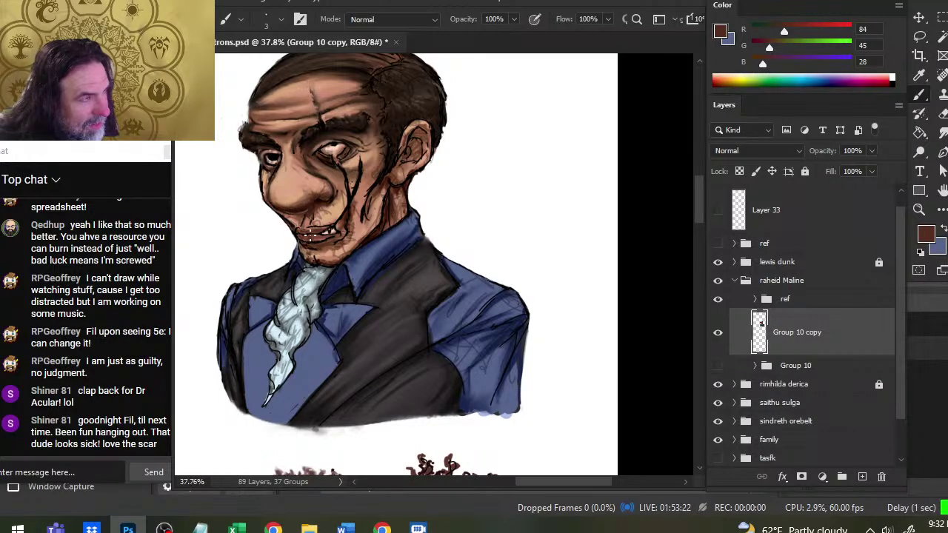
pyautogui.keyDown('alt'); pyautogui.click(302, 245); pyautogui.keyUp('alt')
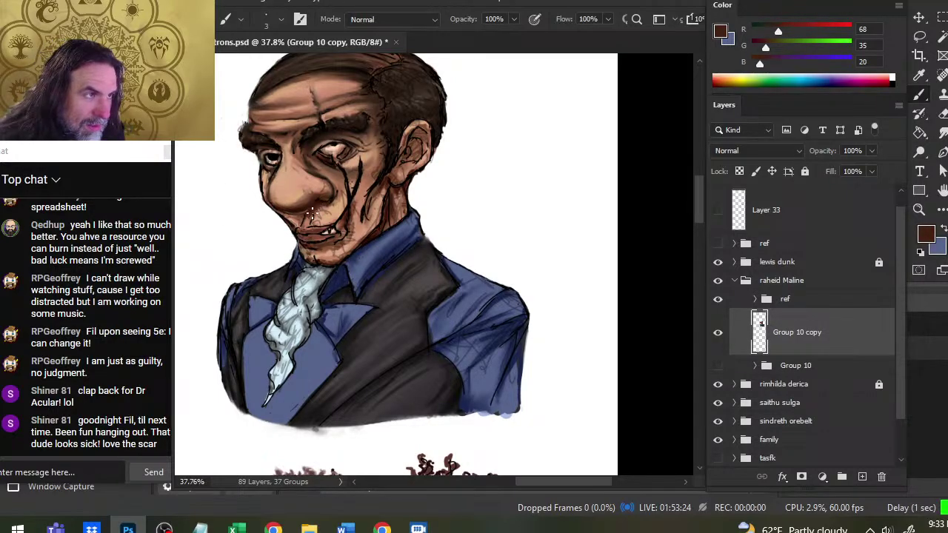
pyautogui.press('r')
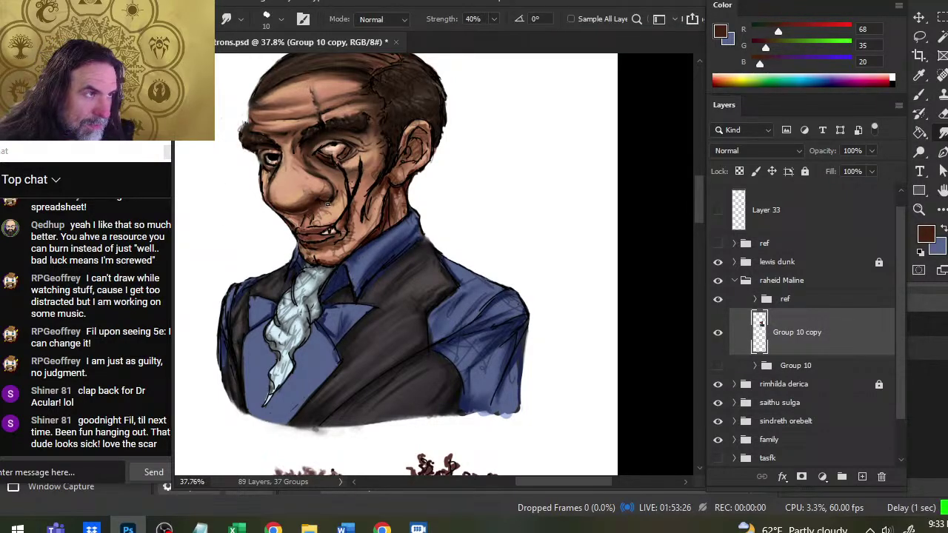
# Step: Touch up the nostril area with skin tones sampled from the face, and smudge the paint at 40% strength
pyautogui.press('b')
pyautogui.keyDown('alt'); pyautogui.click(312, 210); pyautogui.keyUp('alt')
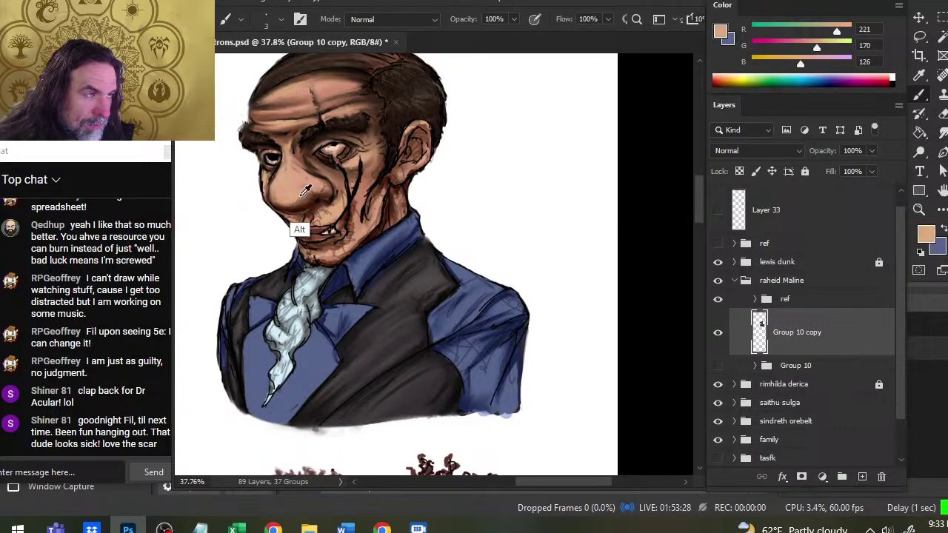
pyautogui.press('r')
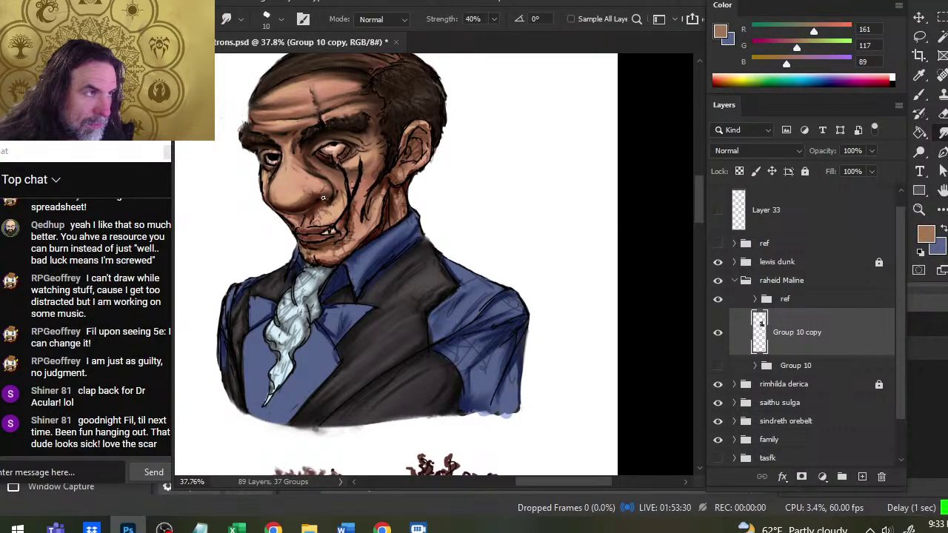
# Step: Repaint the line above the upper lip toward the mouth corner in a sampled dark brown (RGB 60, 25, 11)
pyautogui.press('b')
pyautogui.press('r')
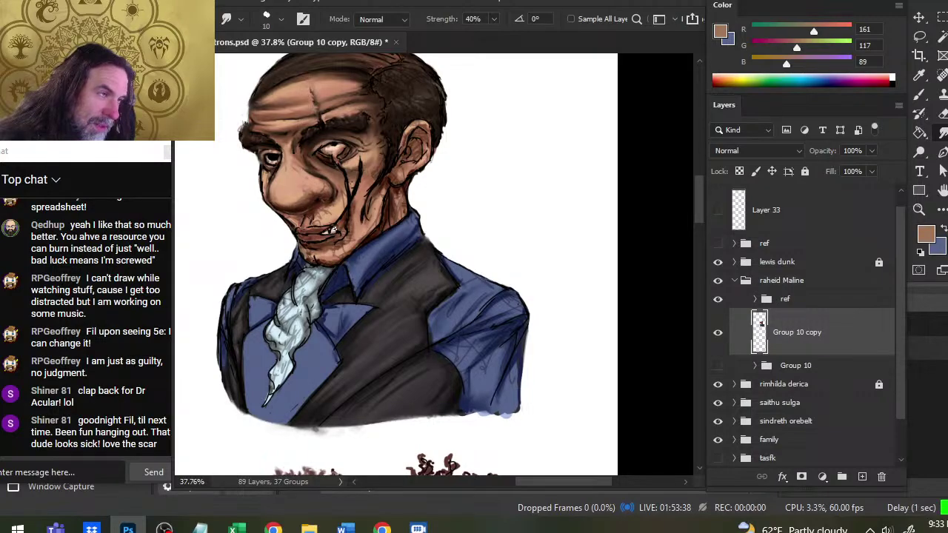
pyautogui.press('b')
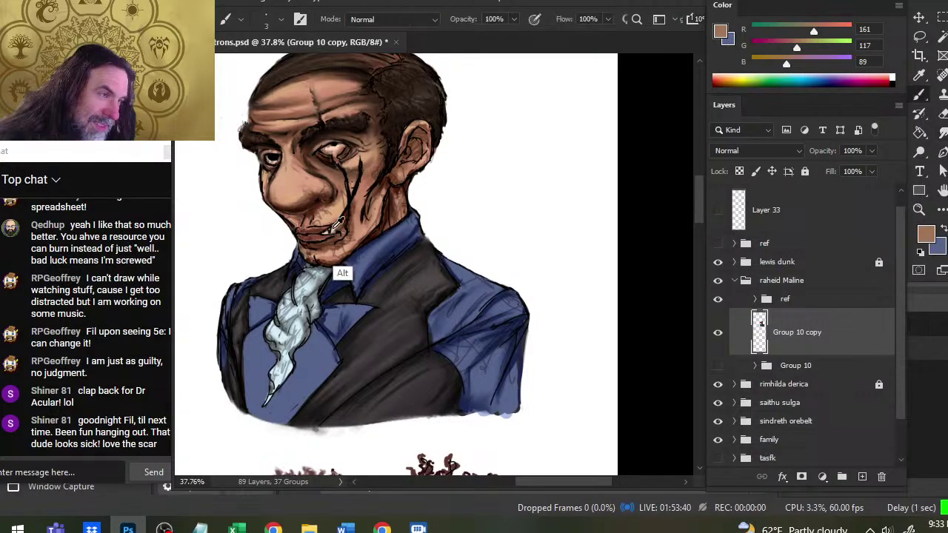
pyautogui.keyDown('alt'); pyautogui.click(339, 271); pyautogui.keyUp('alt')
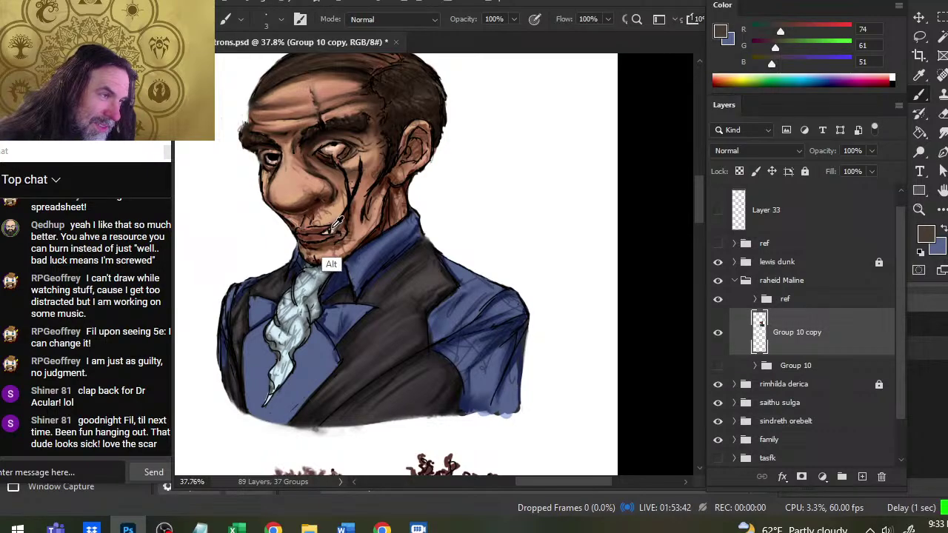
pyautogui.keyDown('alt'); pyautogui.click(311, 222); pyautogui.keyUp('alt')
pyautogui.moveTo(312, 201); pyautogui.dragTo(345, 217)
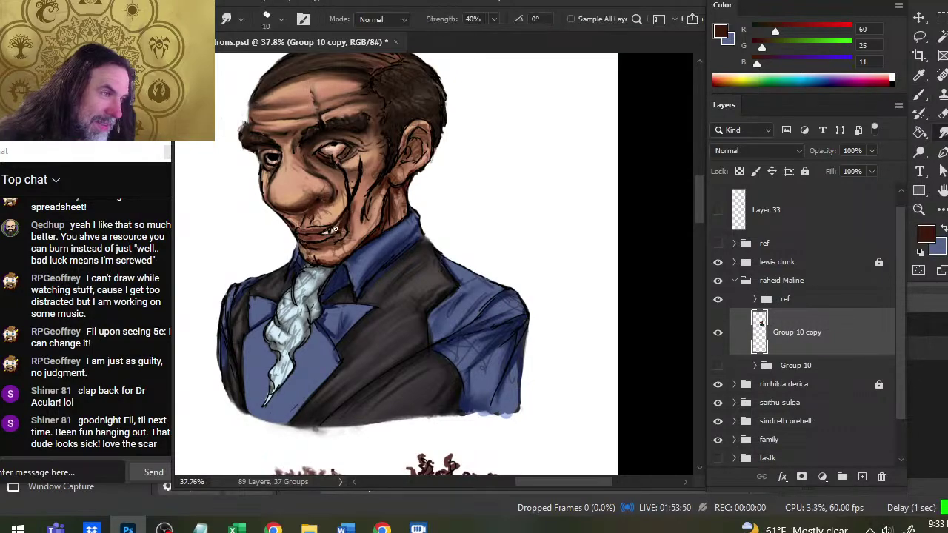
# Step: Paint light highlights around the teeth at the mouth corner in a sampled tone (RGB 178, 149, 133), and smudge them
pyautogui.keyDown('alt'); pyautogui.click(331, 229); pyautogui.keyUp('alt')
pyautogui.moveTo(331, 229); pyautogui.dragTo(343, 216)
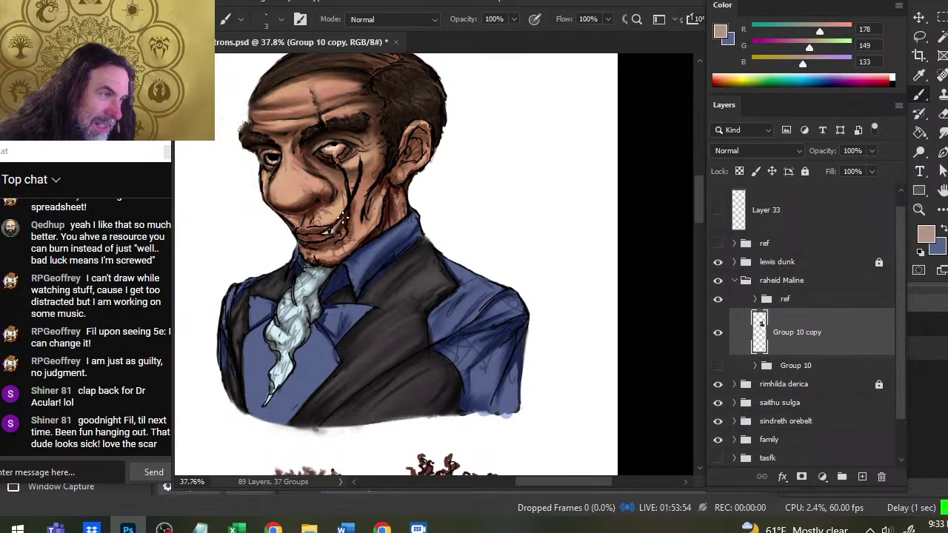
pyautogui.press('r')
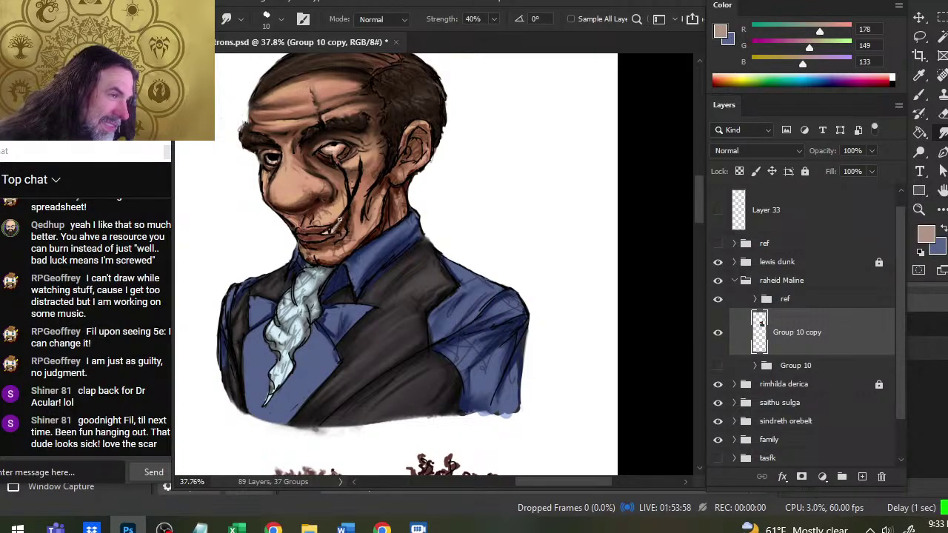
# Step: Darken the gaps around the teeth and mouth corner with sampled browns (RGB 47, 25, 15 and 22, 14, 11)
pyautogui.press('b')
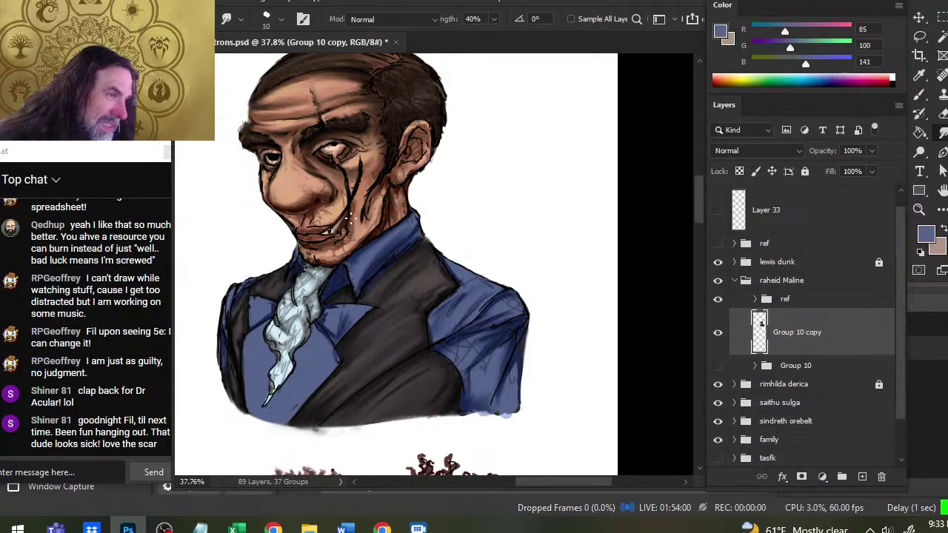
pyautogui.moveTo(305, 246); pyautogui.dragTo(307, 239)
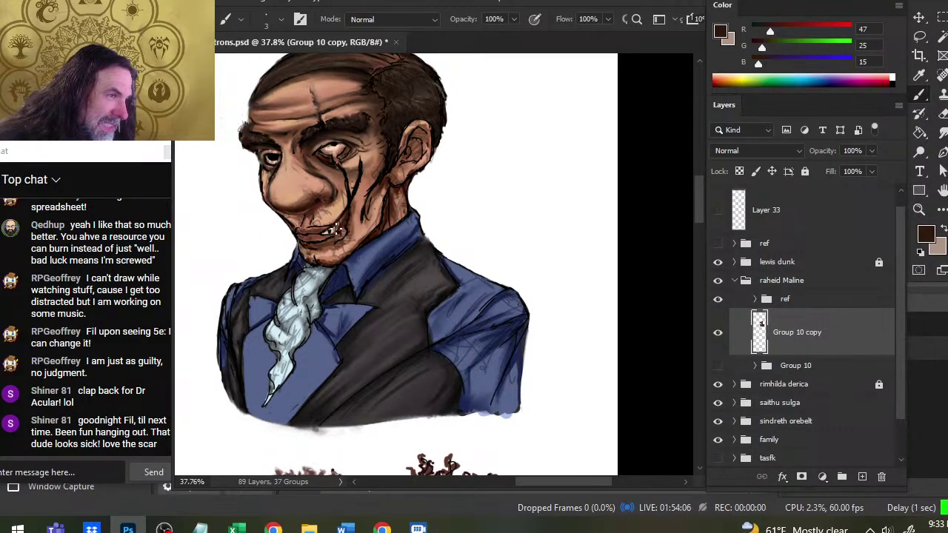
pyautogui.moveTo(337, 228)
pyautogui.mouseDown()
pyautogui.moveTo(337, 220)
pyautogui.moveTo(305, 224)
pyautogui.moveTo(337, 231)
pyautogui.mouseUp()
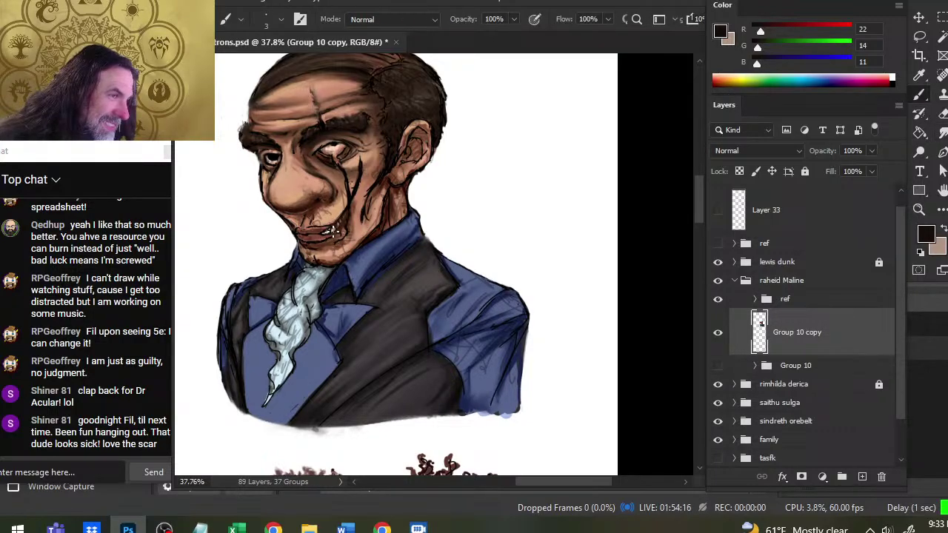
# Step: Smudge the line work on the cheek and jacket at 40% strength, enlarging the brush to size 20, and save the document
pyautogui.press('r')
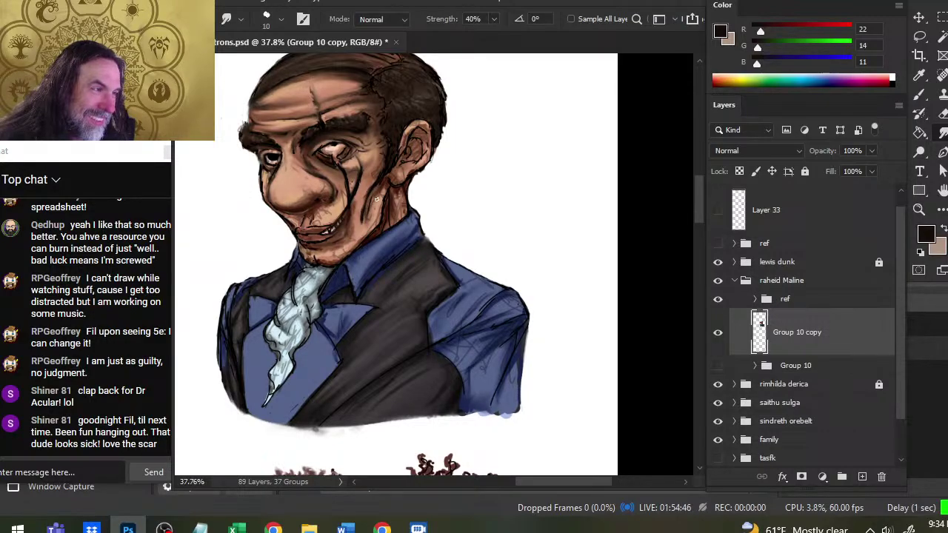
pyautogui.press(']')
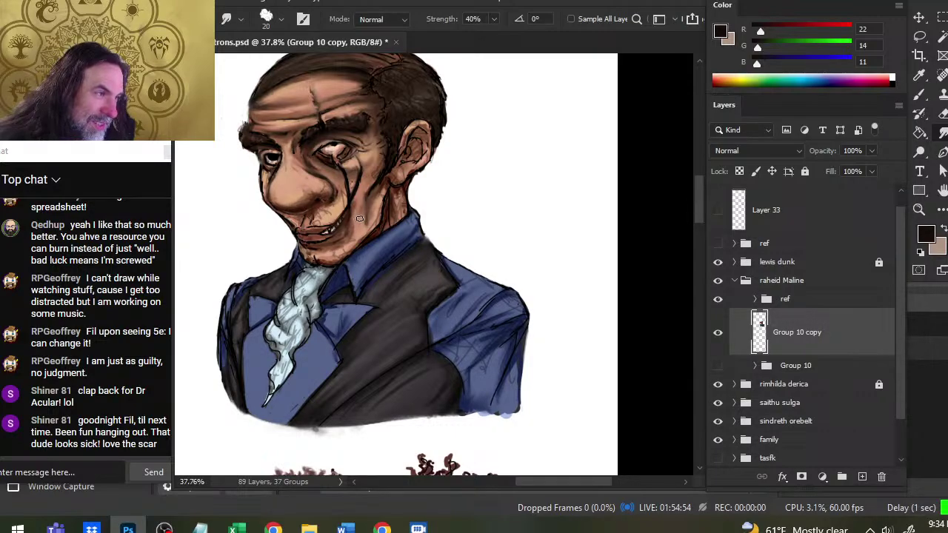
pyautogui.hotkey('ctrl', 's')
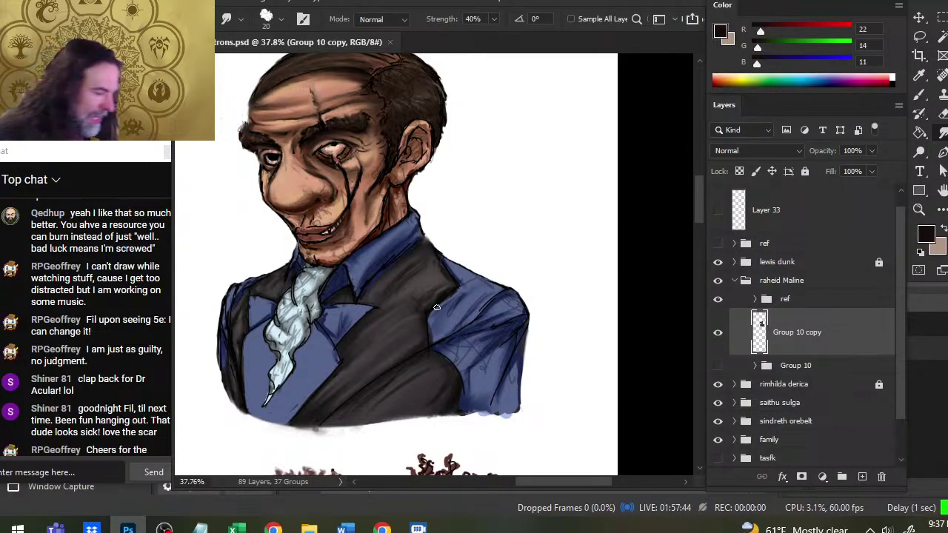
# Step: Close the Revised 5 Color Magic Spell List page in Chrome, reposition the browser window, and return to Photoshop
pyautogui.hotkey('alt', 'Tab')
pyautogui.press('Tab')
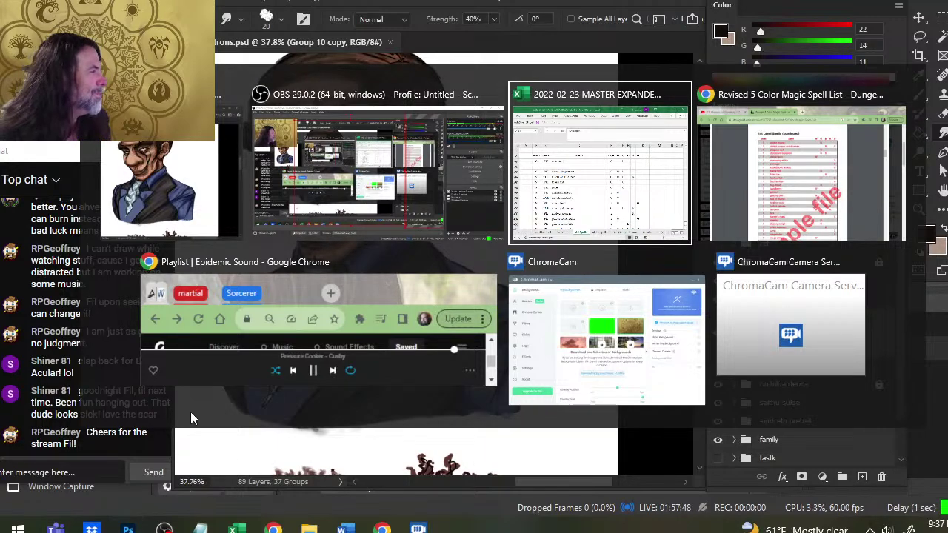
pyautogui.press('Tab')
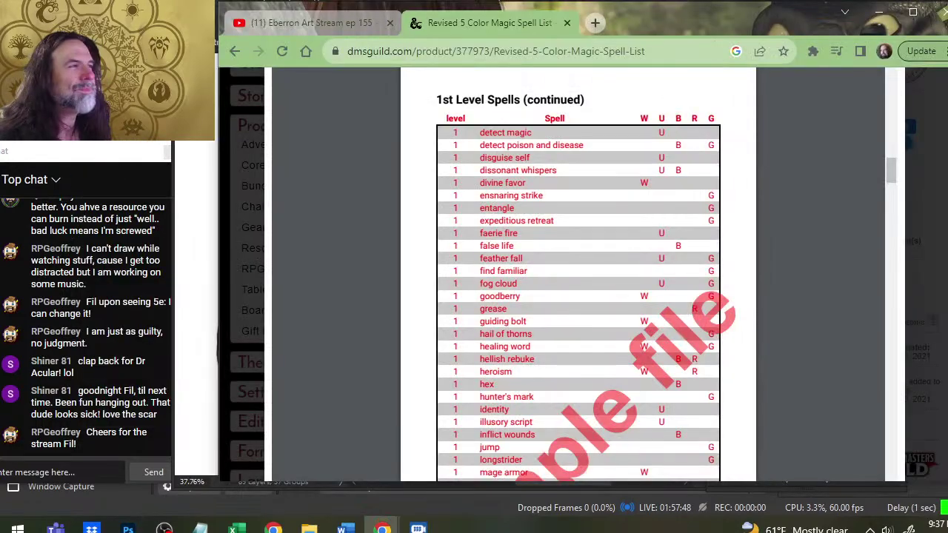
pyautogui.click(565, 24)
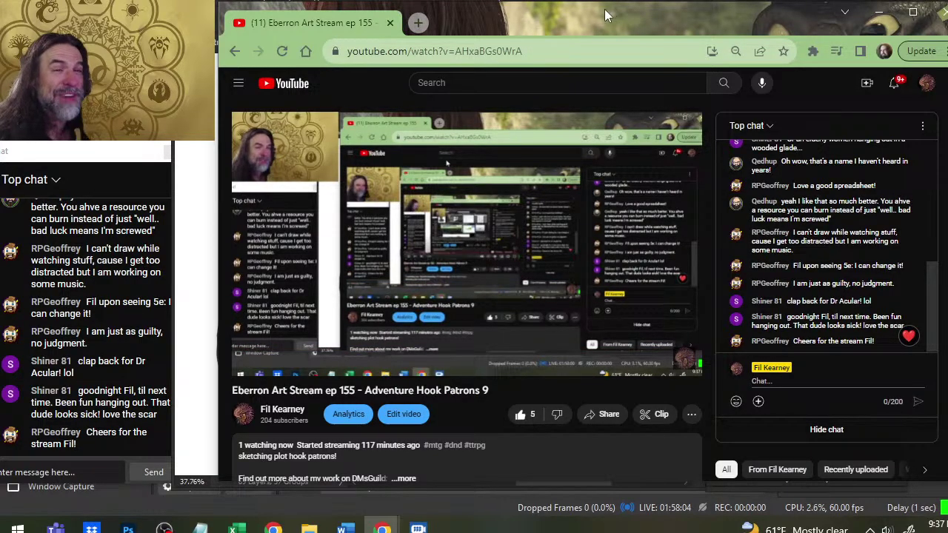
pyautogui.moveTo(598, 20); pyautogui.dragTo(579, 17)
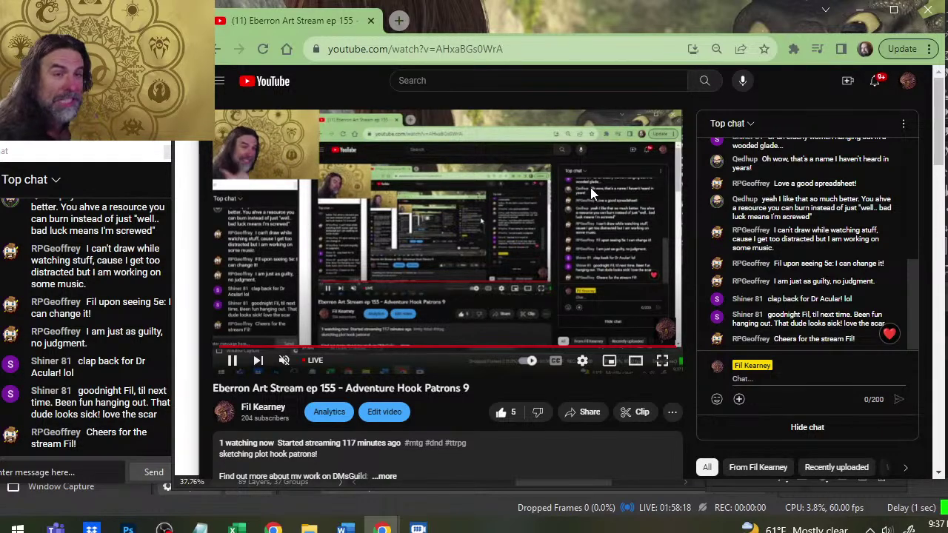
pyautogui.hotkey('alt', 'Tab')
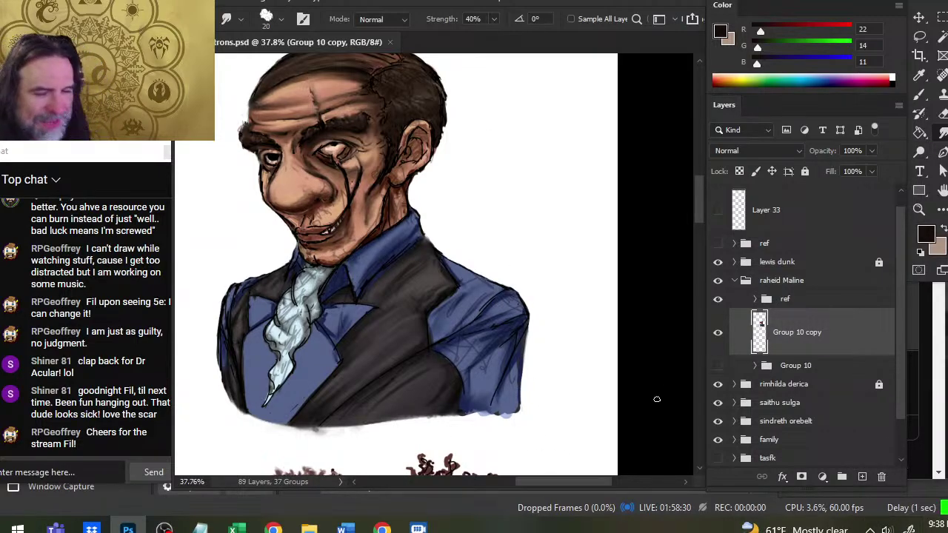
# Step: Switch to the YouTube window in Chrome and search for "mitch hedberg"
pyautogui.hotkey('alt', 'Tab')
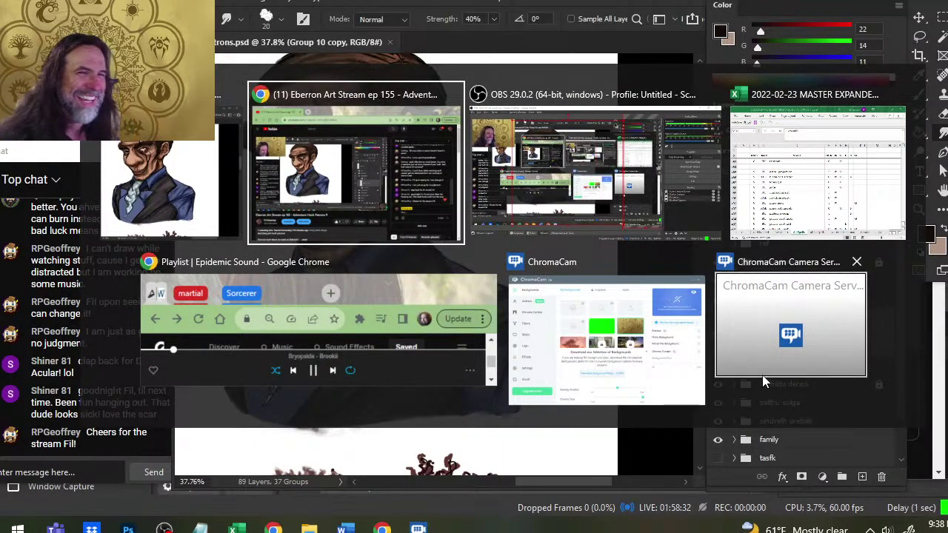
pyautogui.hotkey('alt', 'Tab')
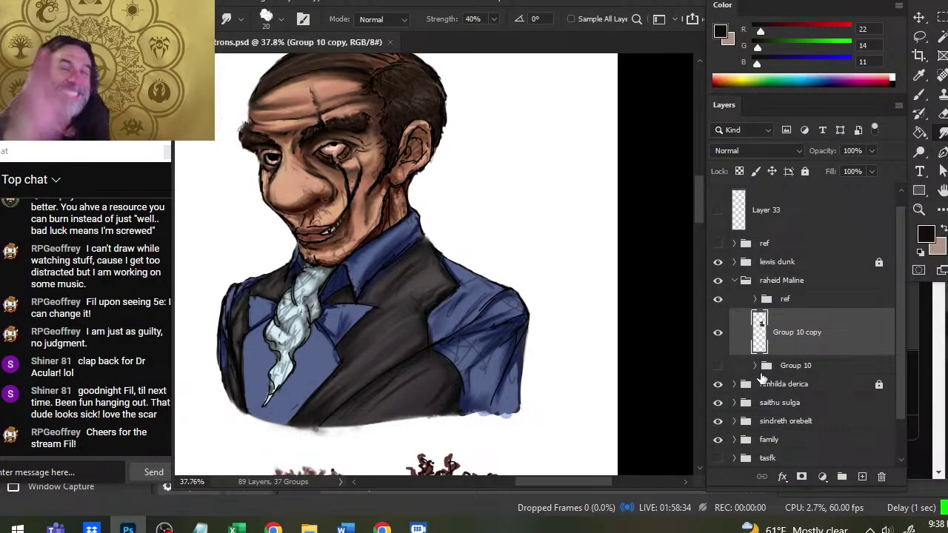
pyautogui.hotkey('alt', 'Tab')
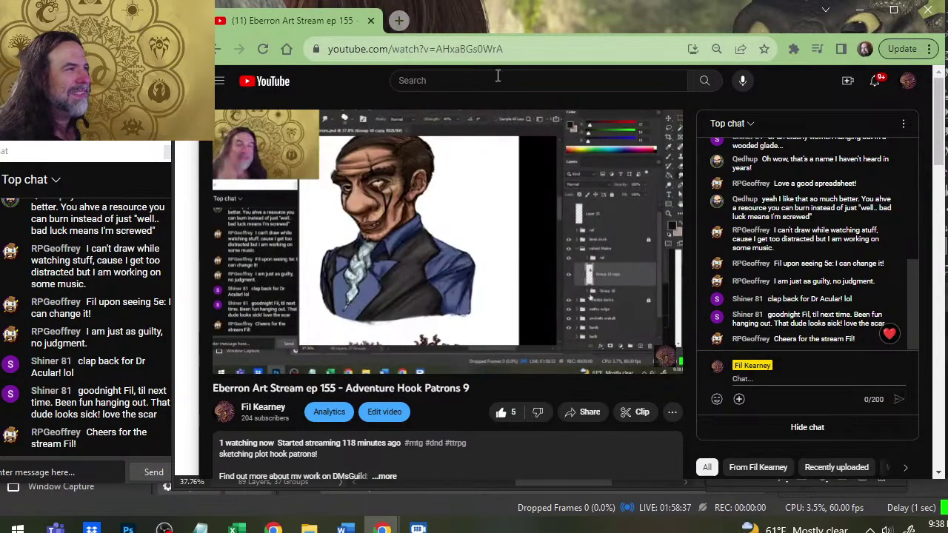
pyautogui.click(495, 81)
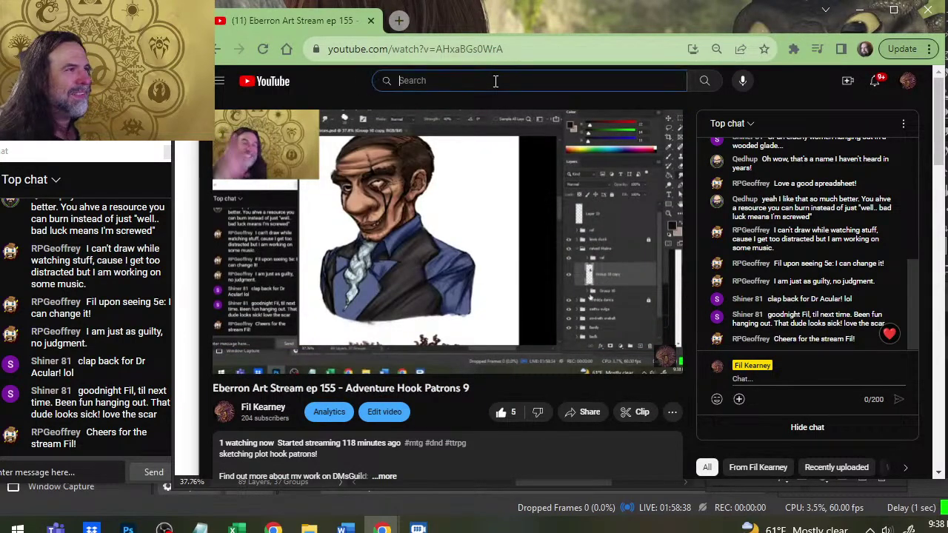
pyautogui.write('mitch h')
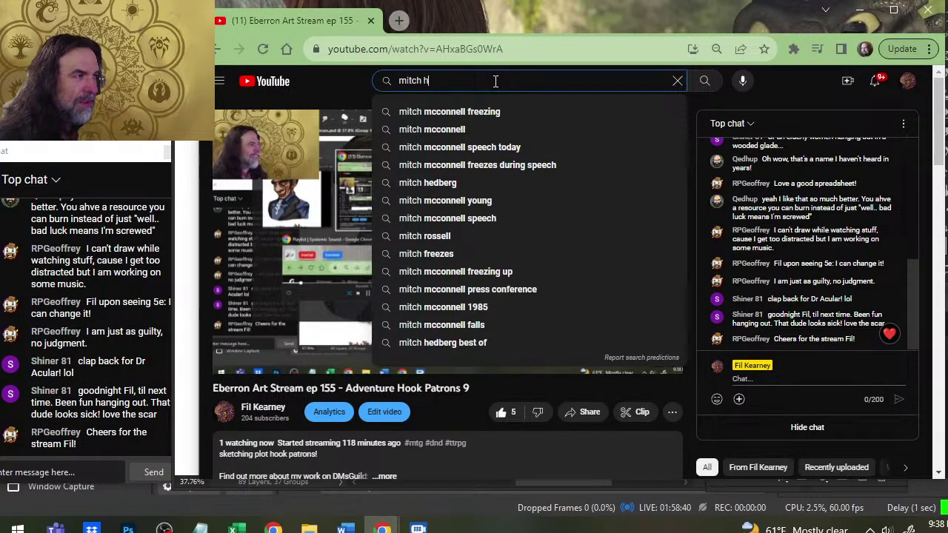
pyautogui.write('edberg')
pyautogui.press('Return')
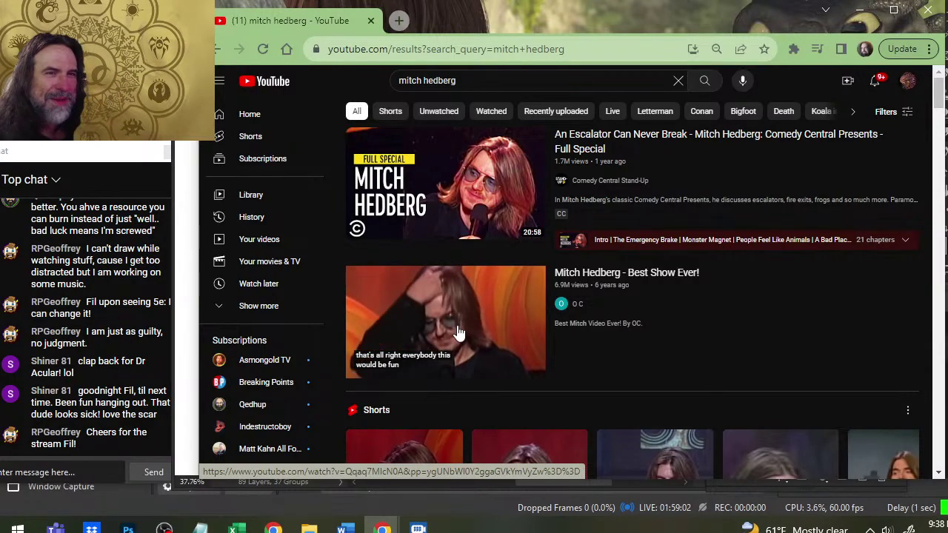
# Step: Leave the YouTube search results and bring OBS Studio to the front
pyautogui.hotkey('alt', 'Tab')
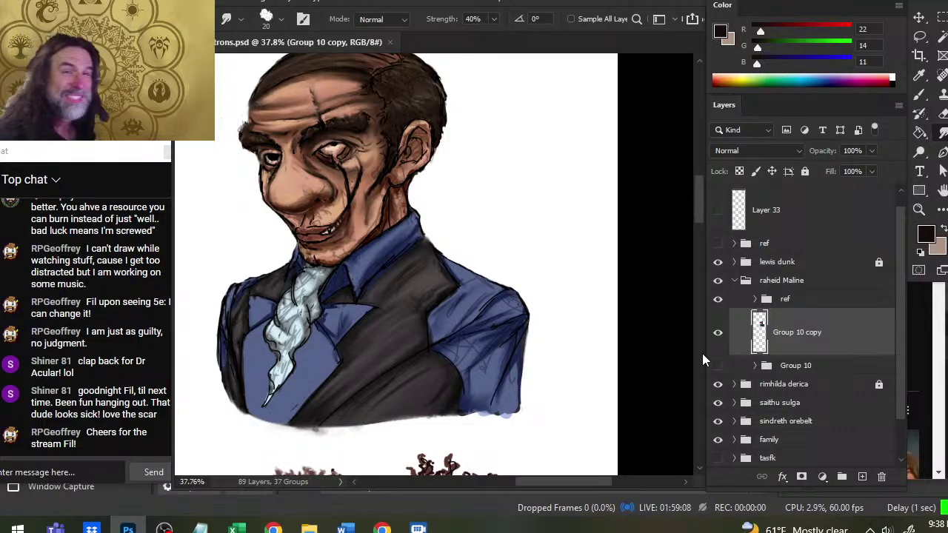
pyautogui.hotkey('alt', 'Tab')
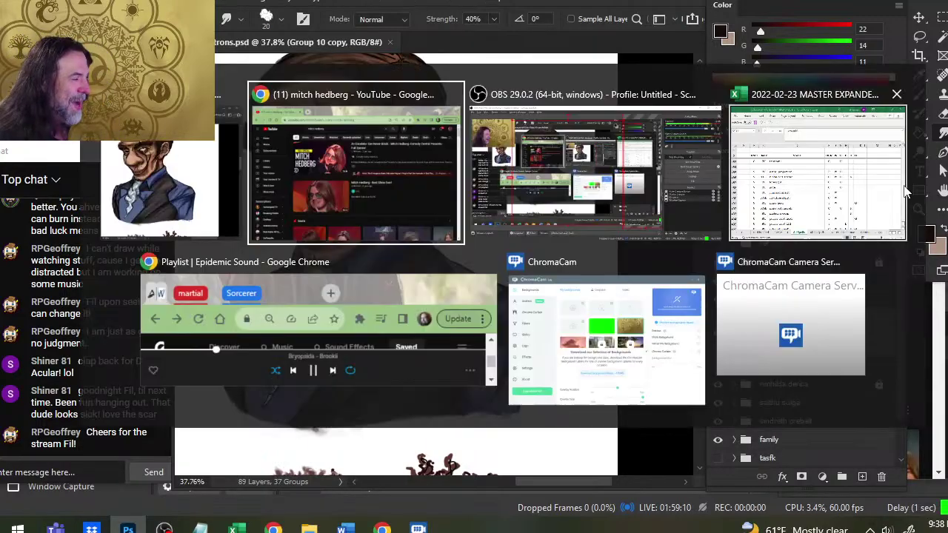
pyautogui.hotkey('alt', 'Tab')
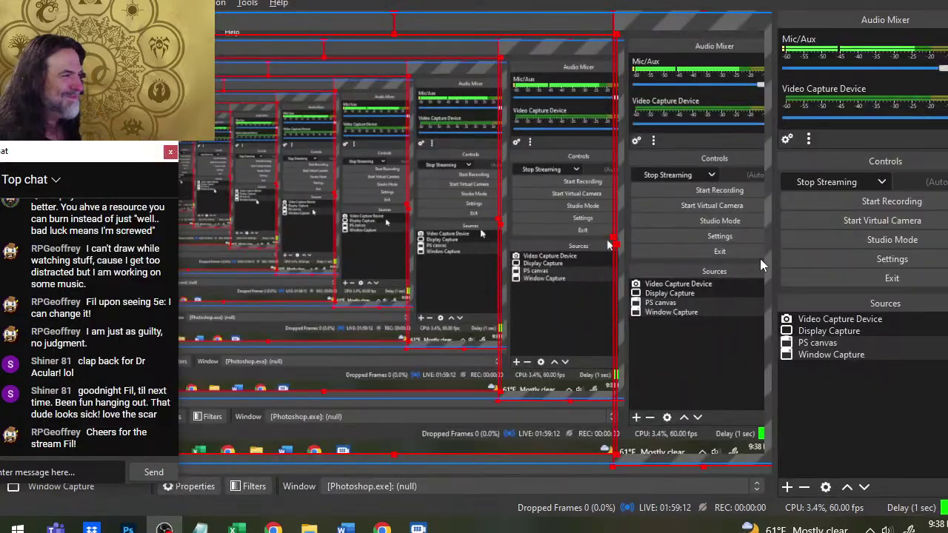